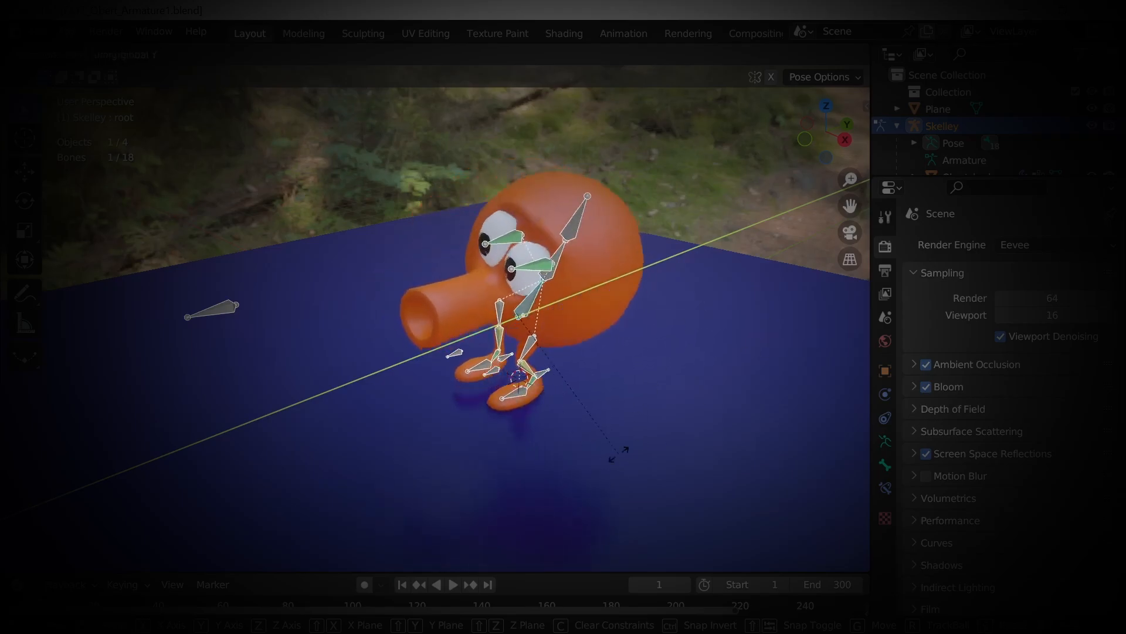
Step: Move the rig's root bone and reposition the eye target bone in front of the character
{"action": "left_click", "coordinate": [659, 311]}
{"action": "middle_click_drag", "start_coordinate": [659, 311], "coordinate": [589, 319]}
{"action": "key", "text": "g"}
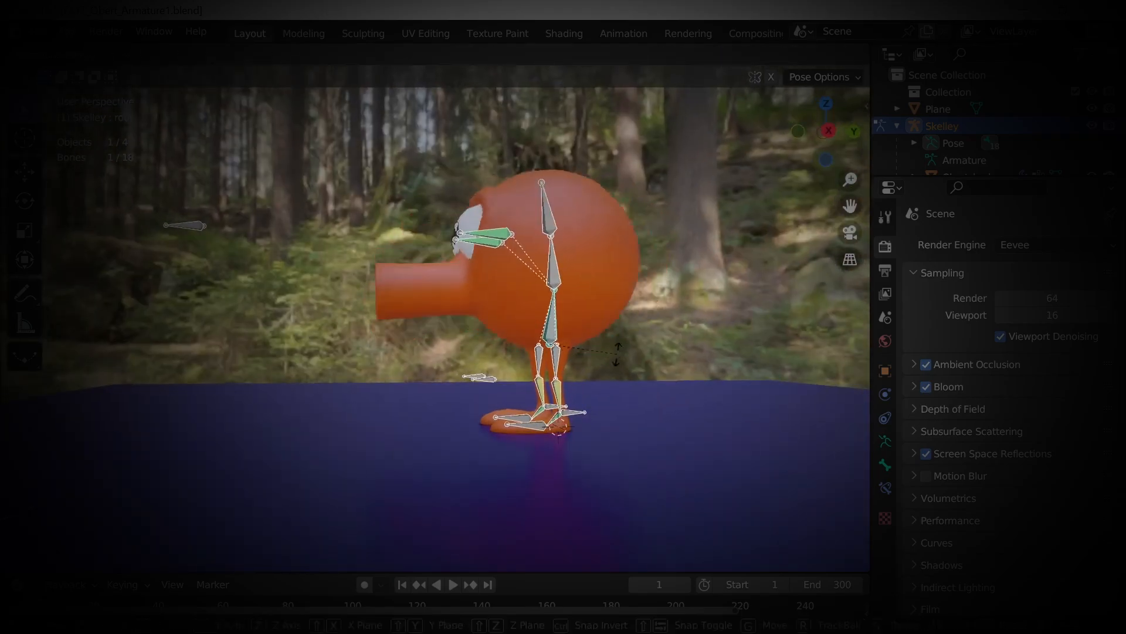
{"action": "left_click", "coordinate": [589, 331]}
{"action": "left_click", "coordinate": [183, 223]}
{"action": "middle_click_drag", "start_coordinate": [463, 340], "coordinate": [505, 366]}
{"action": "key", "text": "g"}
{"action": "left_click", "coordinate": [546, 338]}
Step: Move a body bone along the Z axis and reposition a foot control bone, with one move constrained to X
{"action": "left_click", "coordinate": [499, 311]}
{"action": "key", "text": "g"}
{"action": "key", "text": "z"}
{"action": "left_click", "coordinate": [501, 334]}
{"action": "left_click", "coordinate": [492, 376]}
{"action": "key", "text": "g"}
{"action": "left_click", "coordinate": [625, 397]}
{"action": "key", "text": "g"}
{"action": "key", "text": "x"}
{"action": "left_click", "coordinate": [563, 418]}
Step: Rotate the posed bone freely and about the Y axis, and shift it along the Z axis
{"action": "left_click", "coordinate": [549, 343]}
{"action": "key", "text": "r"}
{"action": "left_click", "coordinate": [616, 364]}
{"action": "middle_click_drag", "start_coordinate": [657, 406], "coordinate": [639, 382]}
{"action": "key", "text": "r"}
{"action": "key", "text": "y"}
{"action": "left_click", "coordinate": [668, 357]}
{"action": "key", "text": "g"}
{"action": "key", "text": "z"}
{"action": "left_click", "coordinate": [653, 381]}
Step: Rotate the foot bone about the X axis and add a free rotation to it
{"action": "left_click", "coordinate": [525, 387]}
{"action": "key", "text": "r"}
{"action": "key", "text": "z"}
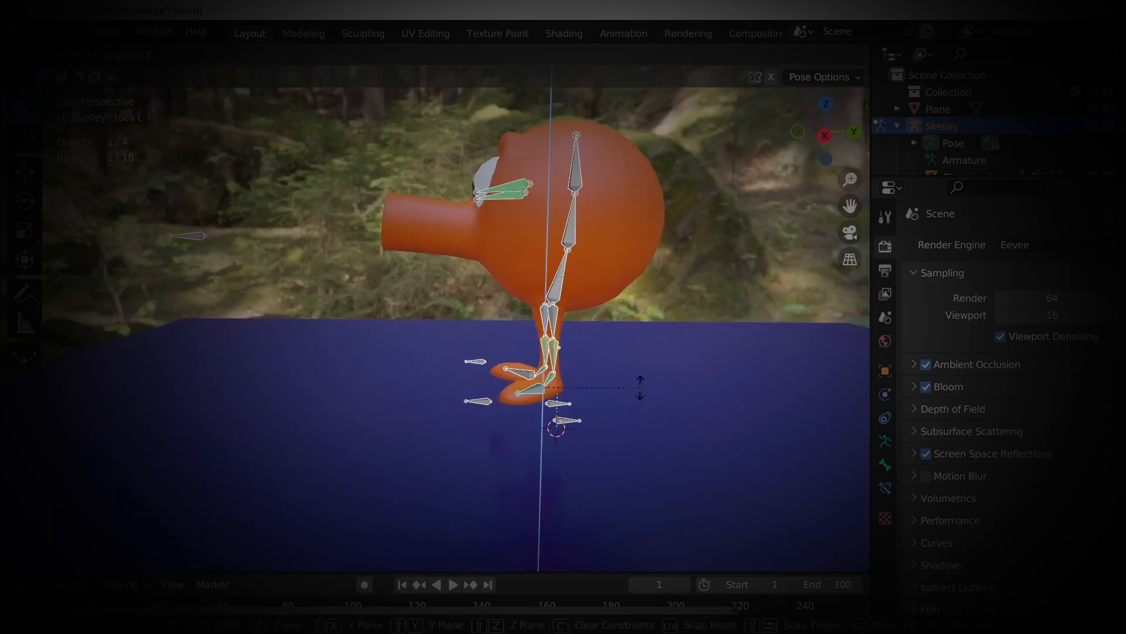
{"action": "key", "text": "x"}
{"action": "left_click", "coordinate": [577, 380]}
{"action": "key", "text": "r"}
{"action": "left_click", "coordinate": [633, 404]}
{"action": "middle_click_drag", "start_coordinate": [632, 403], "coordinate": [578, 406]}
{"action": "left_click", "coordinate": [556, 435]}
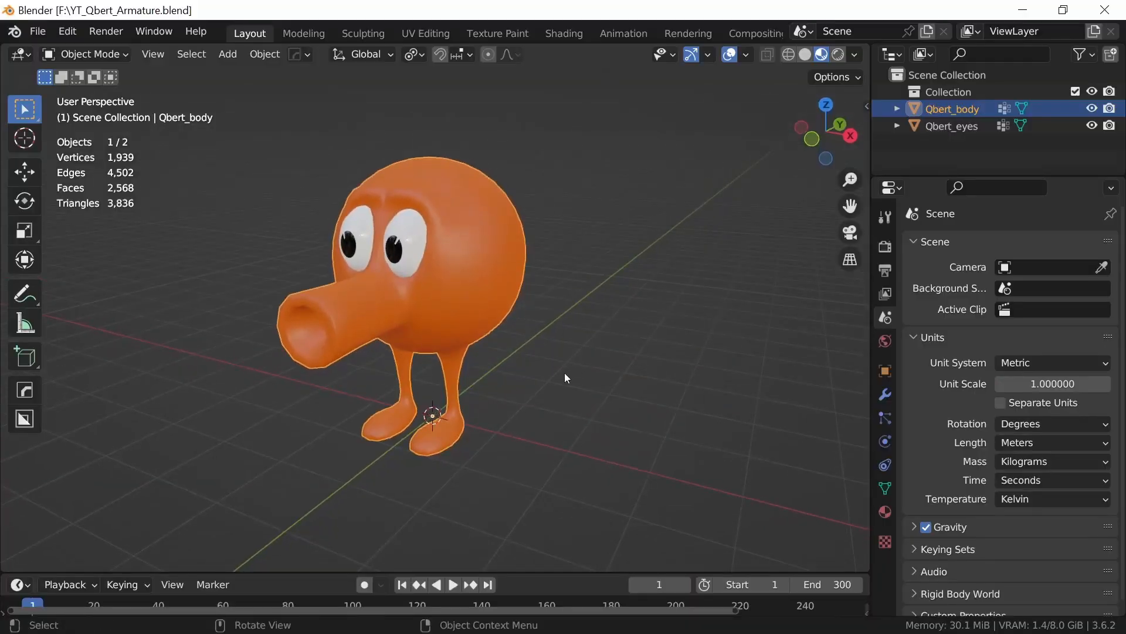
Step: Try moving the Qbert_body and Qbert_eyes meshes one at a time, cancelling each move
{"action": "middle_click_drag", "start_coordinate": [565, 378], "coordinate": [589, 386]}
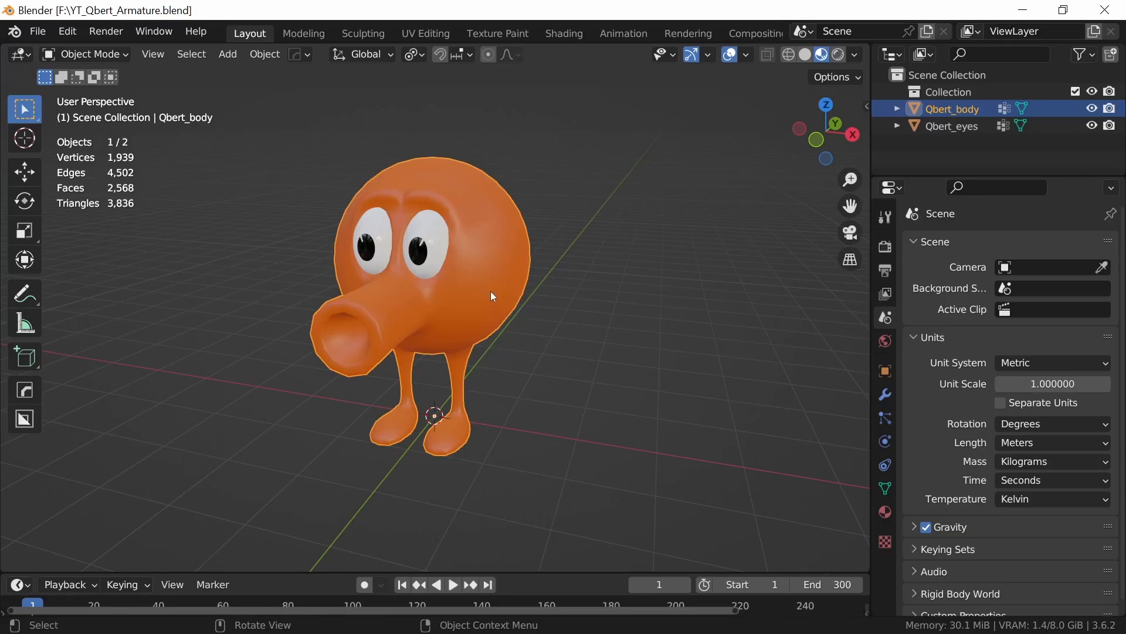
{"action": "key", "text": "g"}
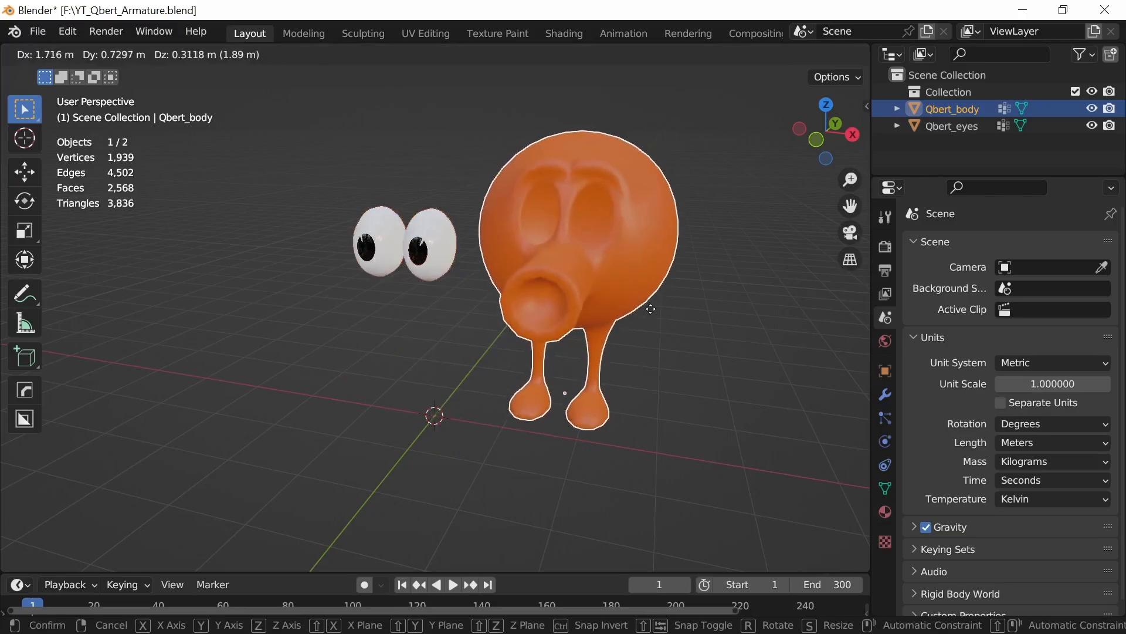
{"action": "right_click", "coordinate": [593, 329]}
{"action": "left_click", "coordinate": [441, 256]}
{"action": "key", "text": "g"}
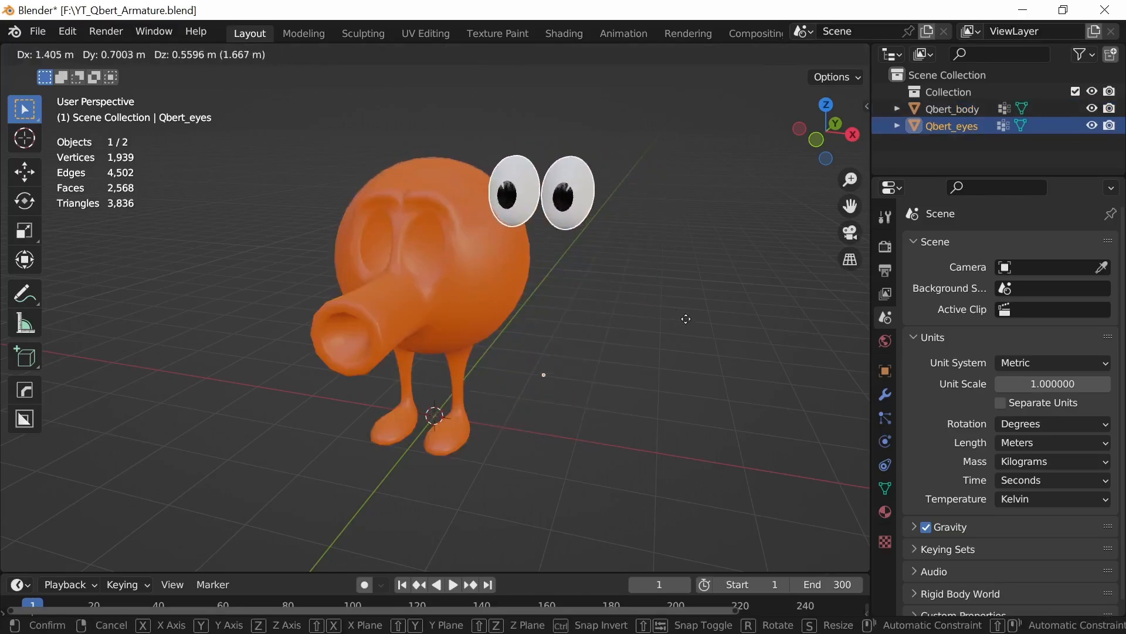
{"action": "right_click", "coordinate": [465, 424]}
{"action": "middle_click_drag", "start_coordinate": [494, 413], "coordinate": [537, 405]}
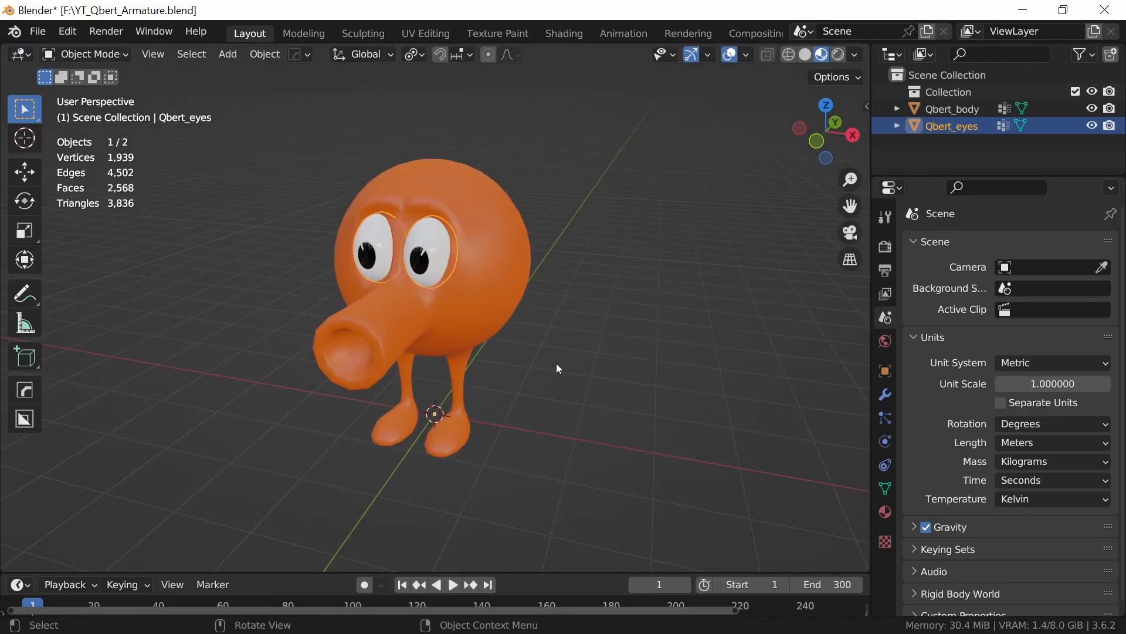
Step: Enable the Screencast Keys display and deselect all objects
{"action": "key", "text": "n"}
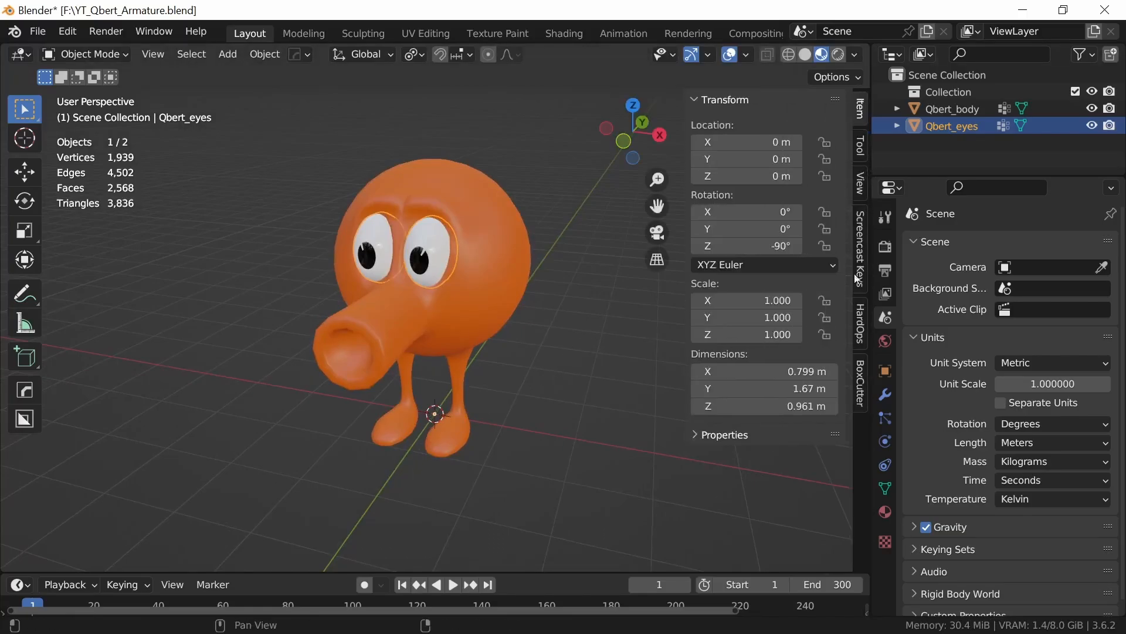
{"action": "left_click", "coordinate": [863, 149]}
{"action": "left_click", "coordinate": [864, 185]}
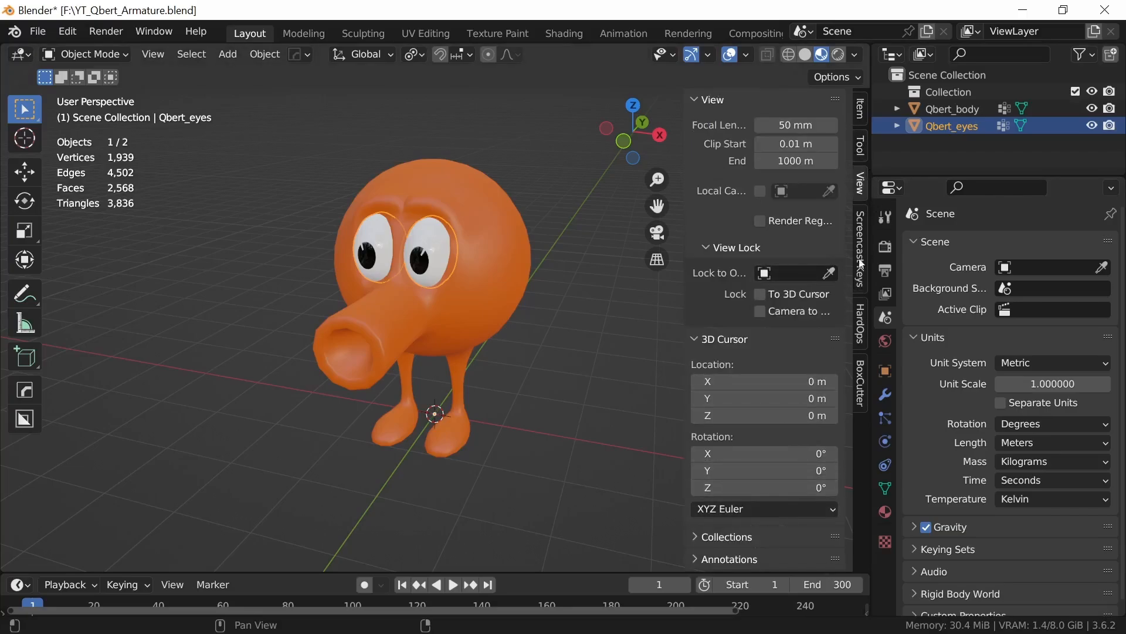
{"action": "left_click", "coordinate": [860, 112]}
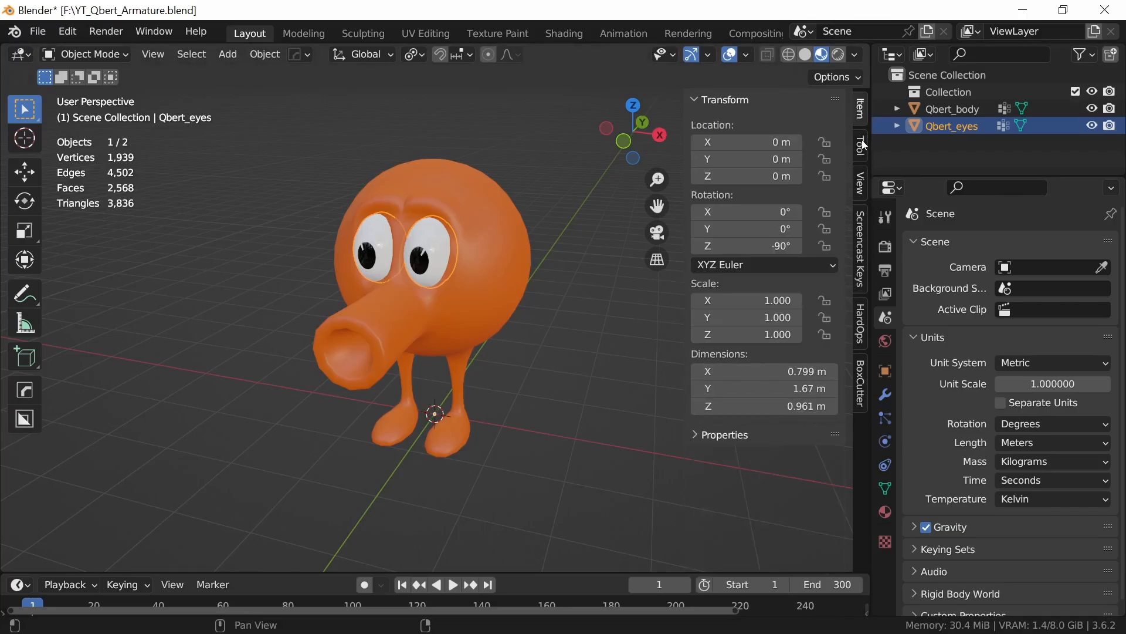
{"action": "left_click", "coordinate": [864, 146]}
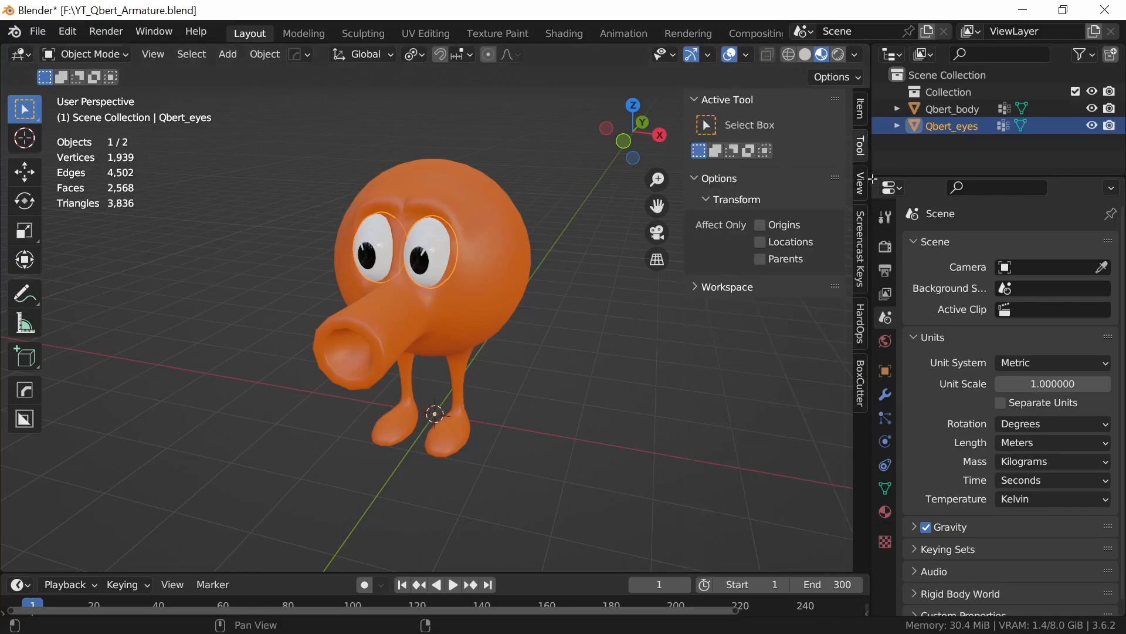
{"action": "left_click", "coordinate": [860, 241]}
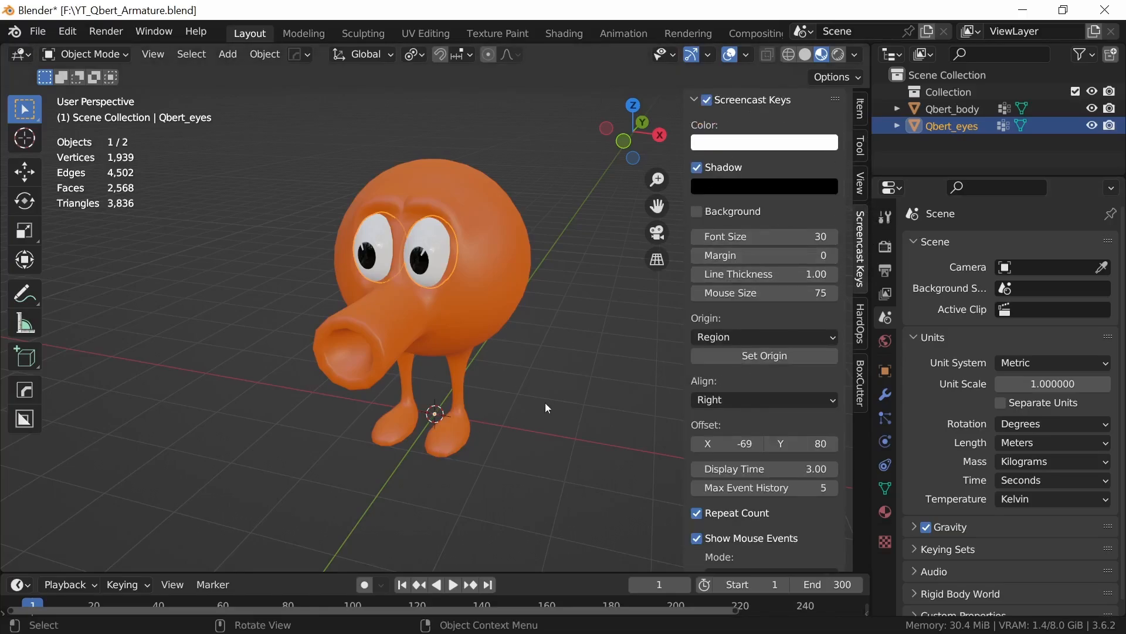
{"action": "left_click", "coordinate": [519, 441]}
{"action": "key", "text": "n"}
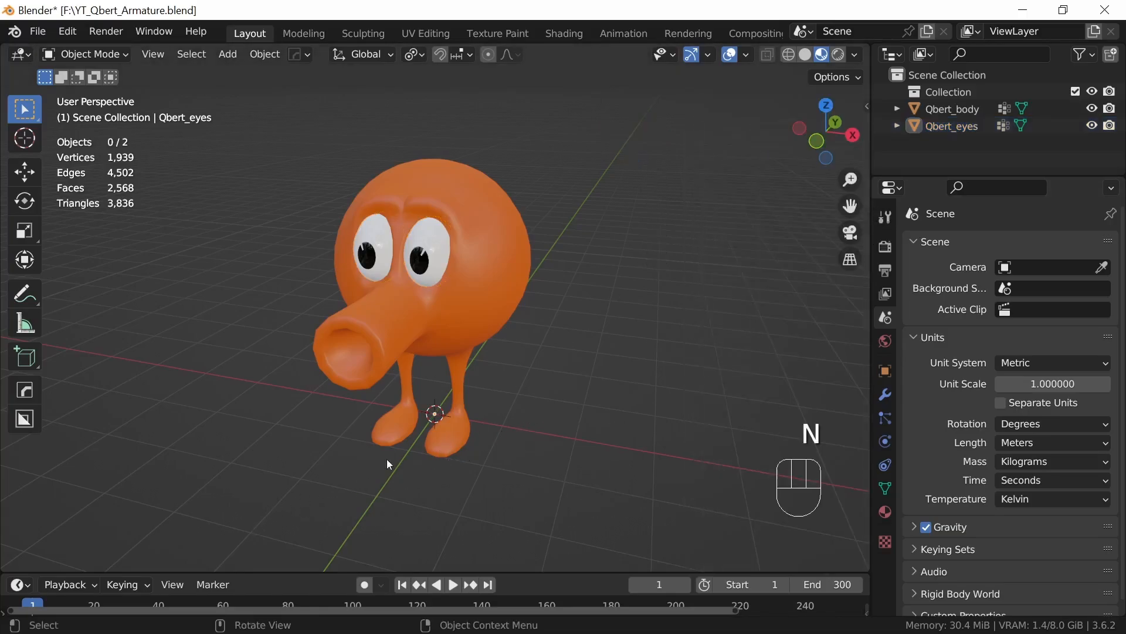
Step: Add an armature at the world origin and isolate it in local view
{"action": "middle_click_drag", "start_coordinate": [583, 369], "coordinate": [567, 403]}
{"action": "key", "text": "shift+a"}
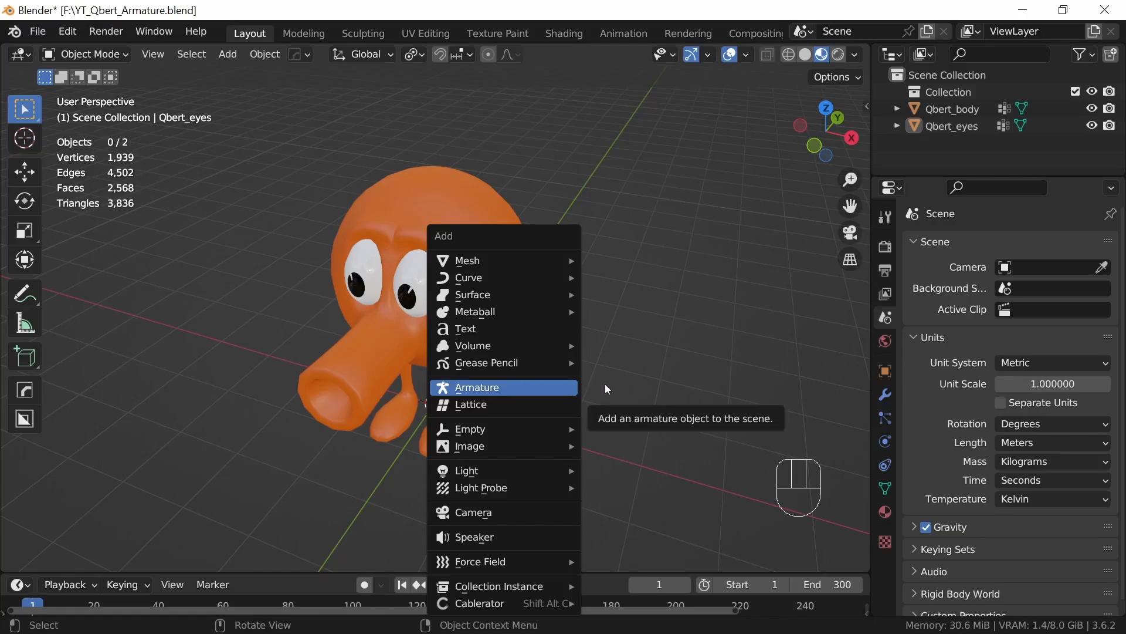
{"action": "left_click", "coordinate": [526, 386]}
{"action": "middle_click_drag", "start_coordinate": [549, 406], "coordinate": [548, 368]}
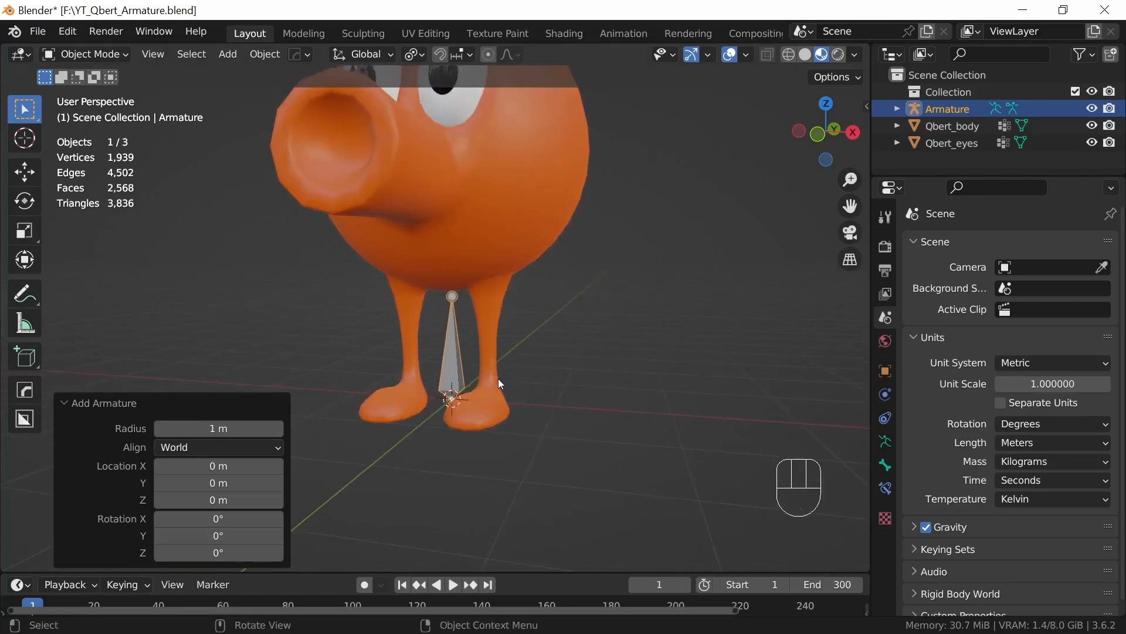
{"action": "key", "text": "KP_Divide"}
{"action": "mouse_move", "coordinate": [526, 409]}
{"action": "middle_mouse_down"}
{"action": "mouse_move", "coordinate": [544, 410]}
{"action": "mouse_move", "coordinate": [529, 428]}
{"action": "middle_mouse_up"}
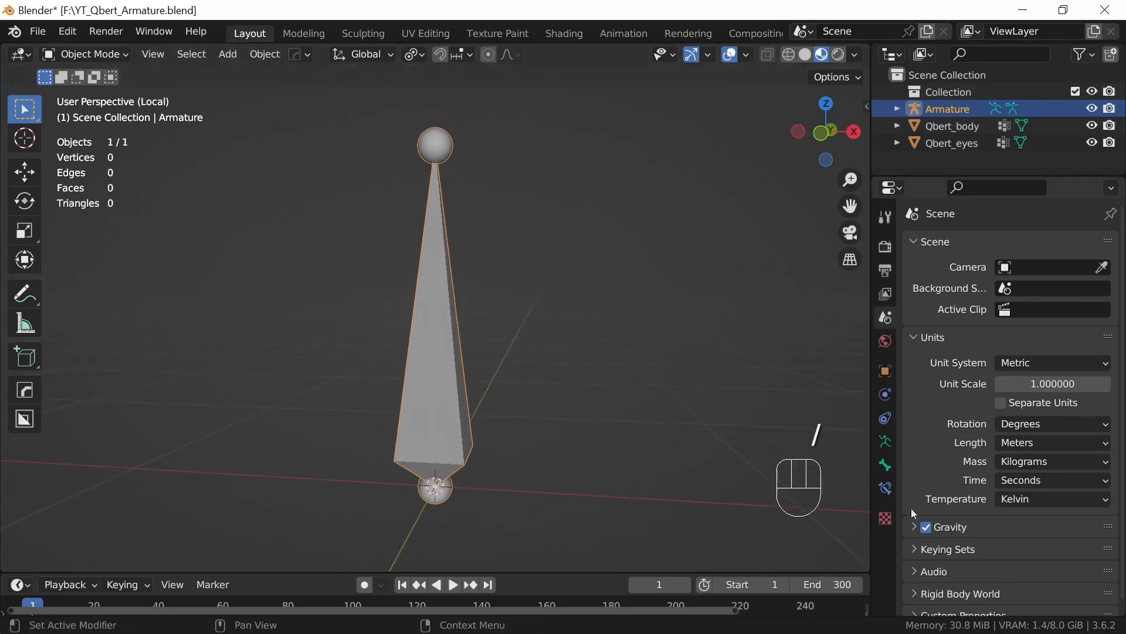
Step: Show the Viewport Display settings of the armature's data properties
{"action": "left_click", "coordinate": [886, 444]}
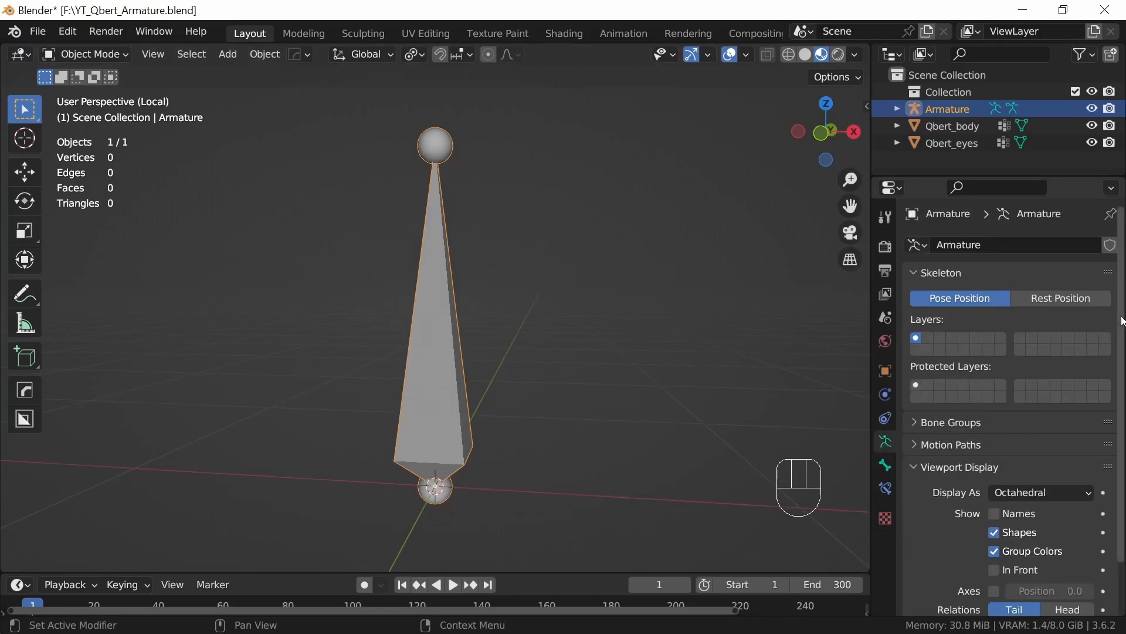
{"action": "scroll", "coordinate": [1123, 333], "scroll_direction": "down", "scroll_amount": 1}
{"action": "left_click_drag", "start_coordinate": [1124, 333], "coordinate": [1122, 373]}
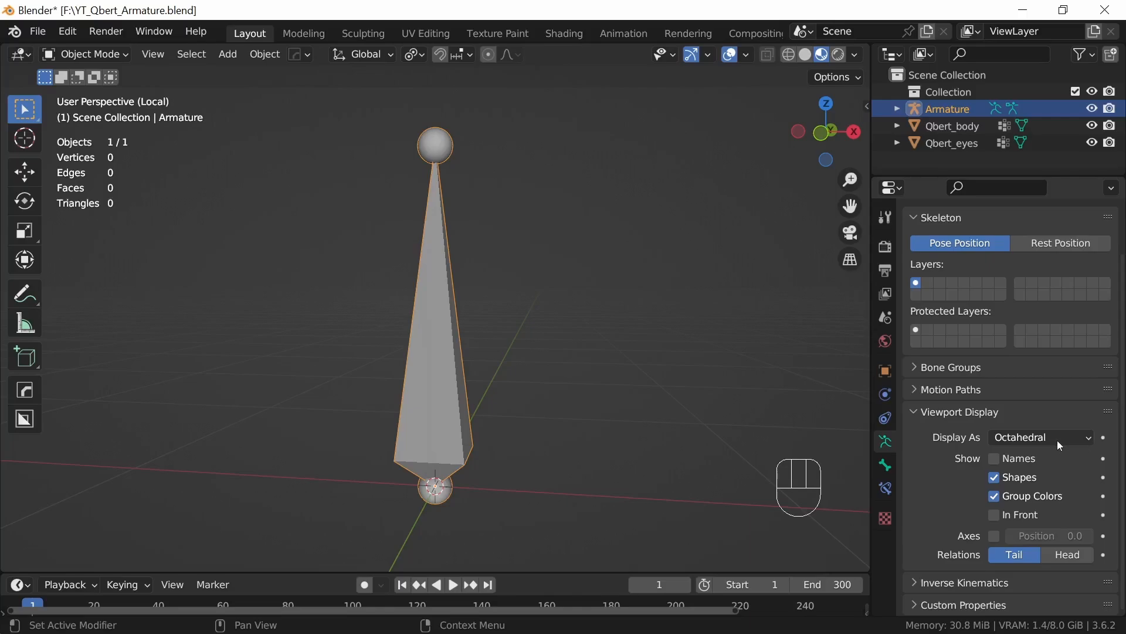
Step: Try the Stick, B-Bone, Envelope and Wire bone display types and return the armature to Octahedral
{"action": "left_click_drag", "start_coordinate": [1088, 438], "coordinate": [1028, 475]}
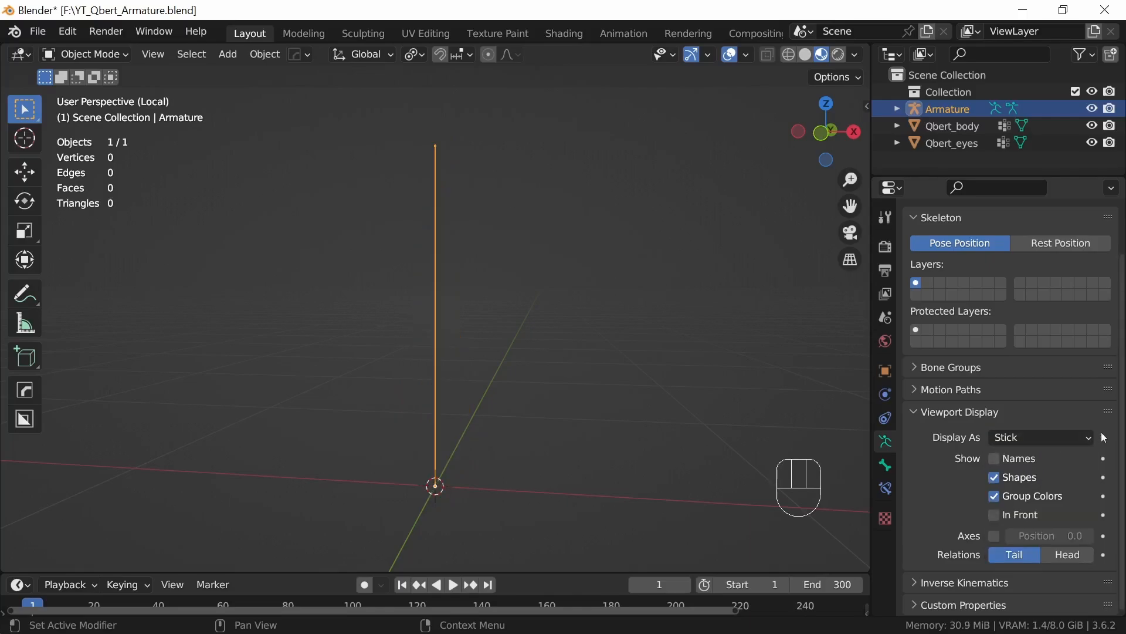
{"action": "left_click_drag", "start_coordinate": [1088, 439], "coordinate": [1028, 493]}
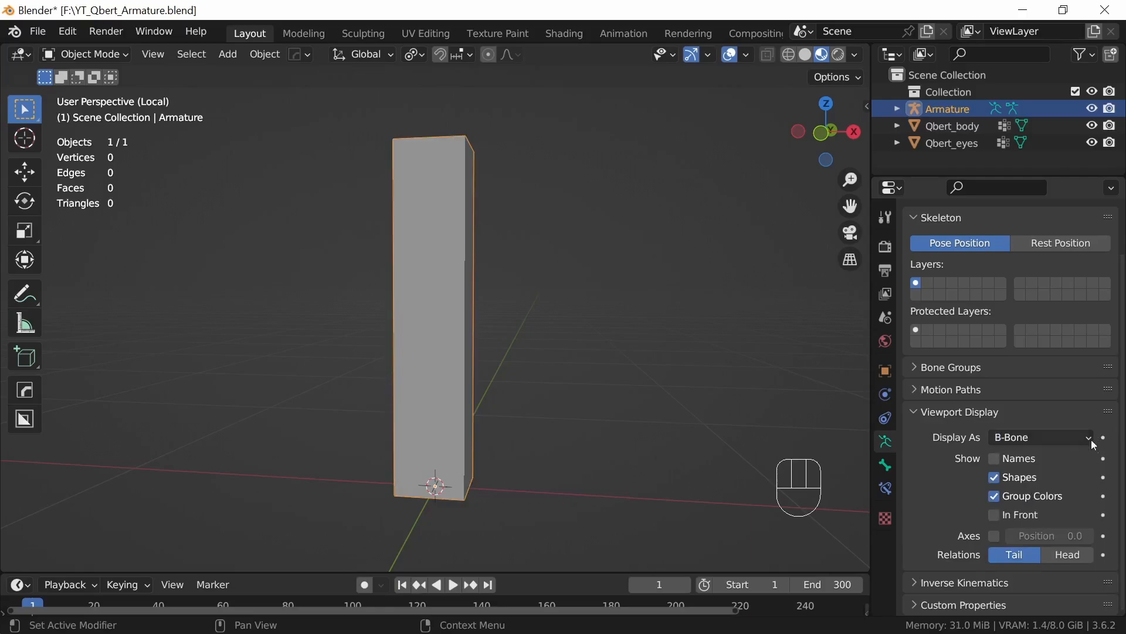
{"action": "left_click_drag", "start_coordinate": [1091, 439], "coordinate": [1038, 509]}
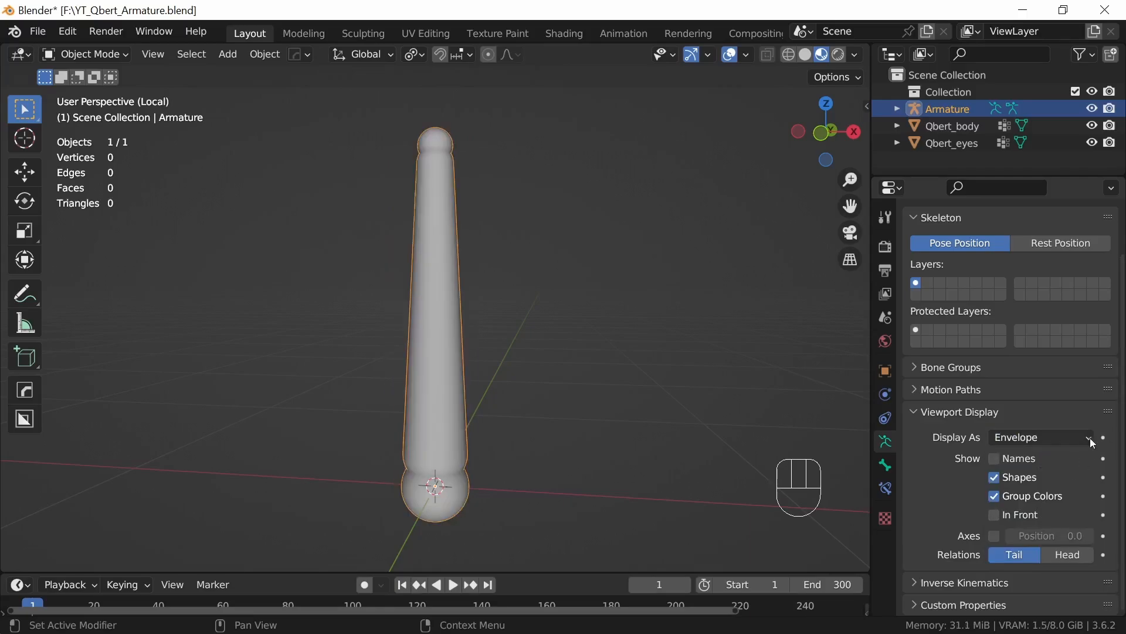
{"action": "left_click_drag", "start_coordinate": [1090, 437], "coordinate": [1026, 527]}
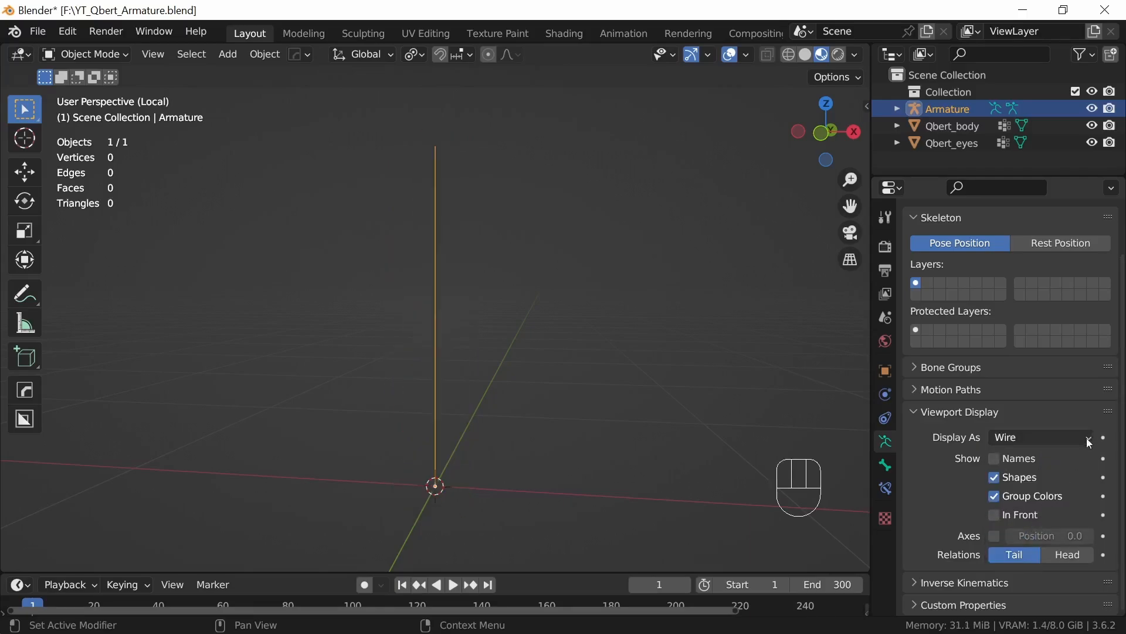
{"action": "left_click_drag", "start_coordinate": [1090, 443], "coordinate": [1031, 459]}
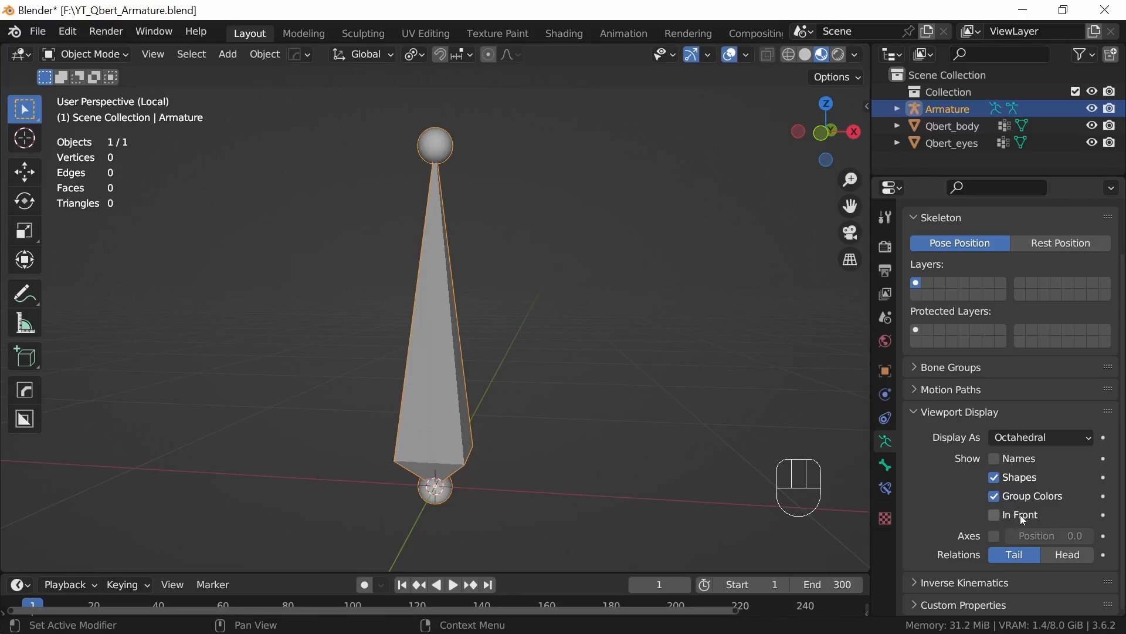
Step: Enable In Front, Names and Axes for the armature's viewport display
{"action": "left_click", "coordinate": [996, 515]}
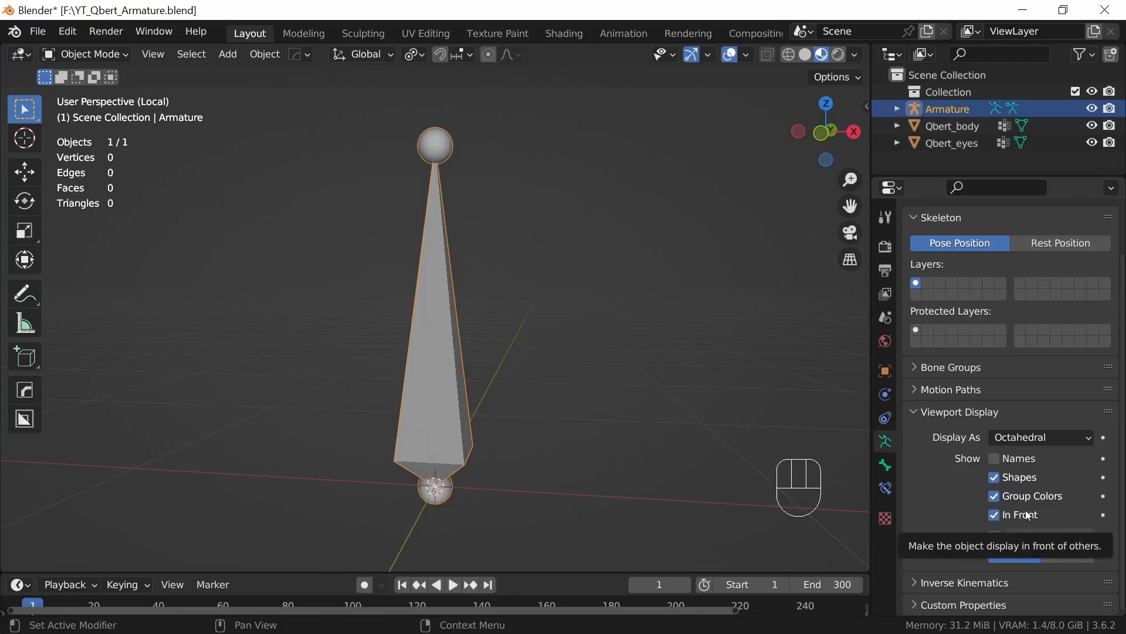
{"action": "left_click", "coordinate": [995, 458]}
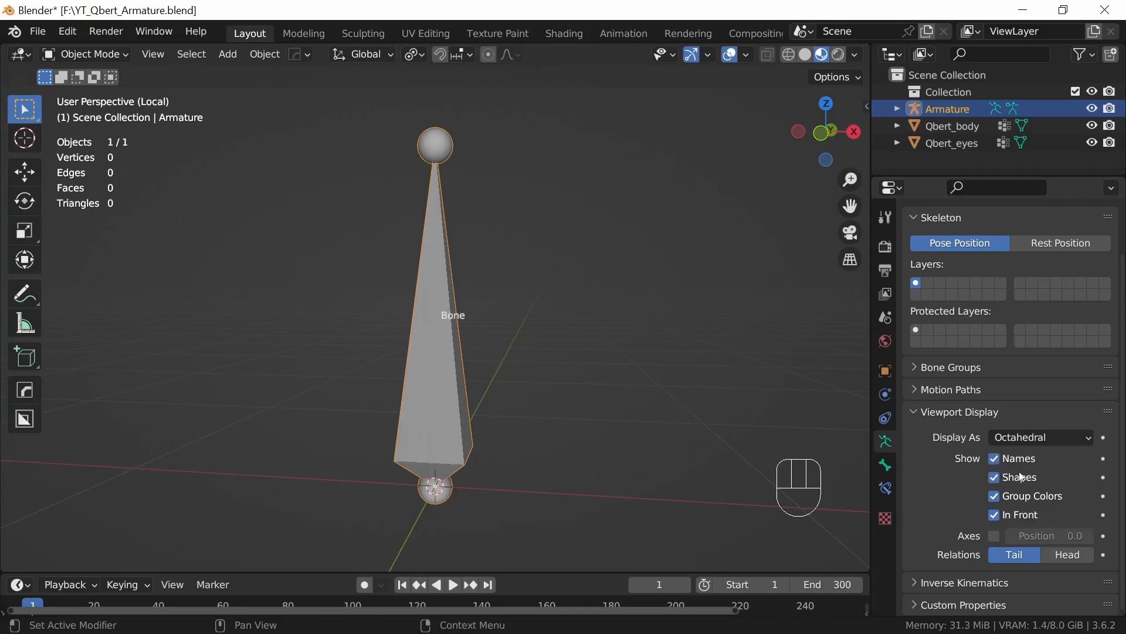
{"action": "left_click", "coordinate": [995, 534]}
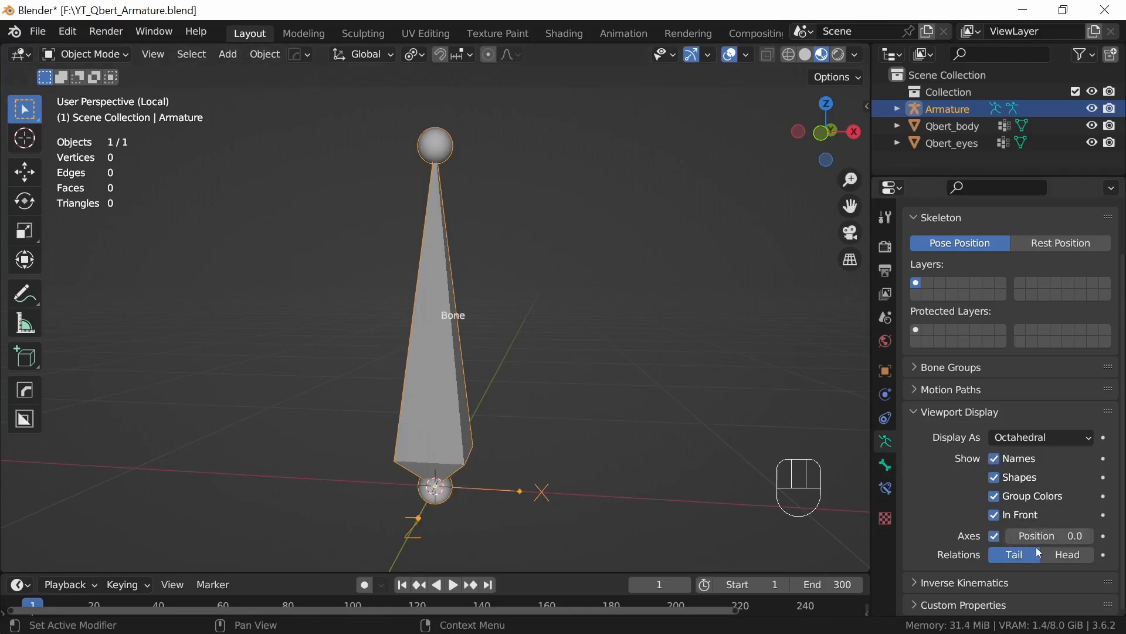
{"action": "middle_click_drag", "start_coordinate": [657, 428], "coordinate": [619, 400]}
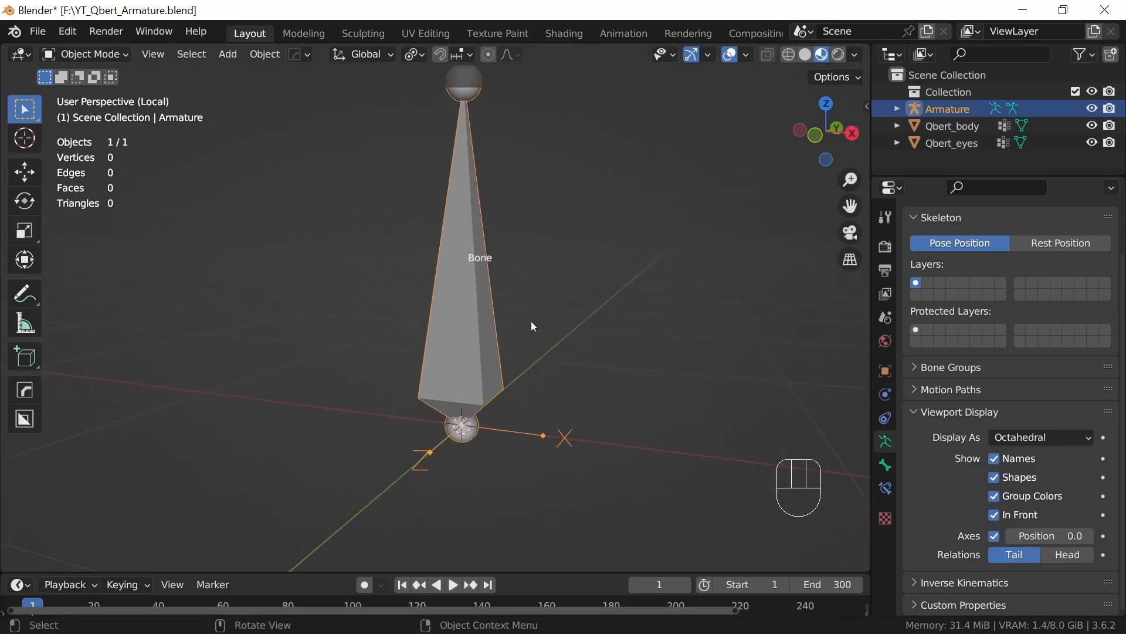
{"action": "middle_click_drag", "start_coordinate": [533, 326], "coordinate": [494, 410]}
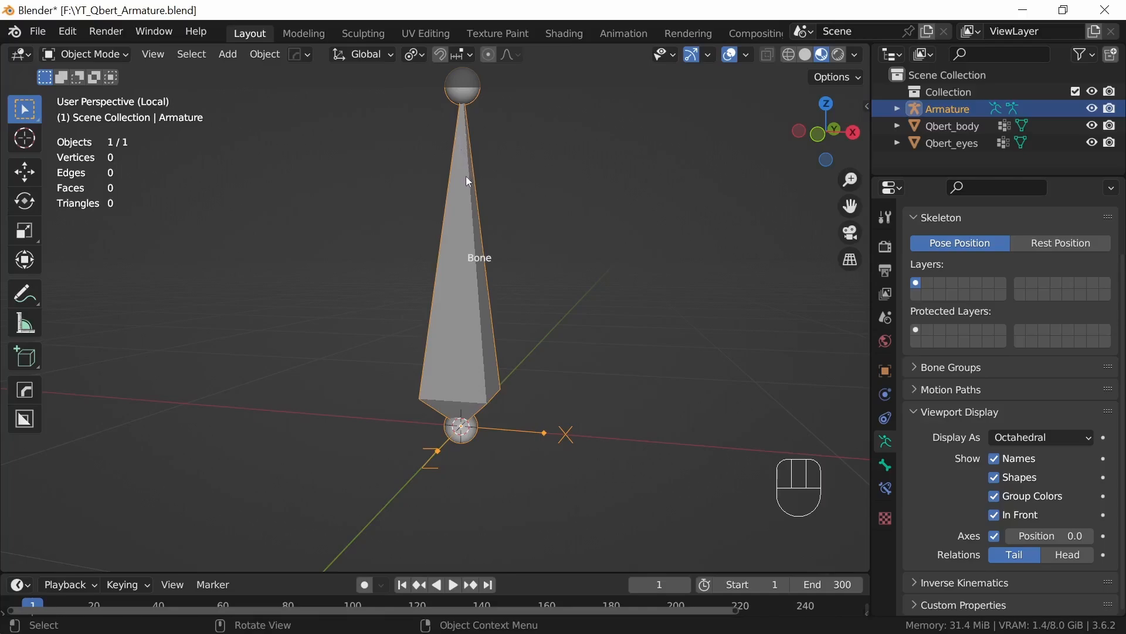
Step: Leave local view and, in front view, raise the armature about 1.15 m along Z to the underside of the body
{"action": "key", "text": "KP_Divide"}
{"action": "middle_click_drag", "start_coordinate": [476, 418], "coordinate": [519, 394]}
{"action": "key", "text": "KP_1"}
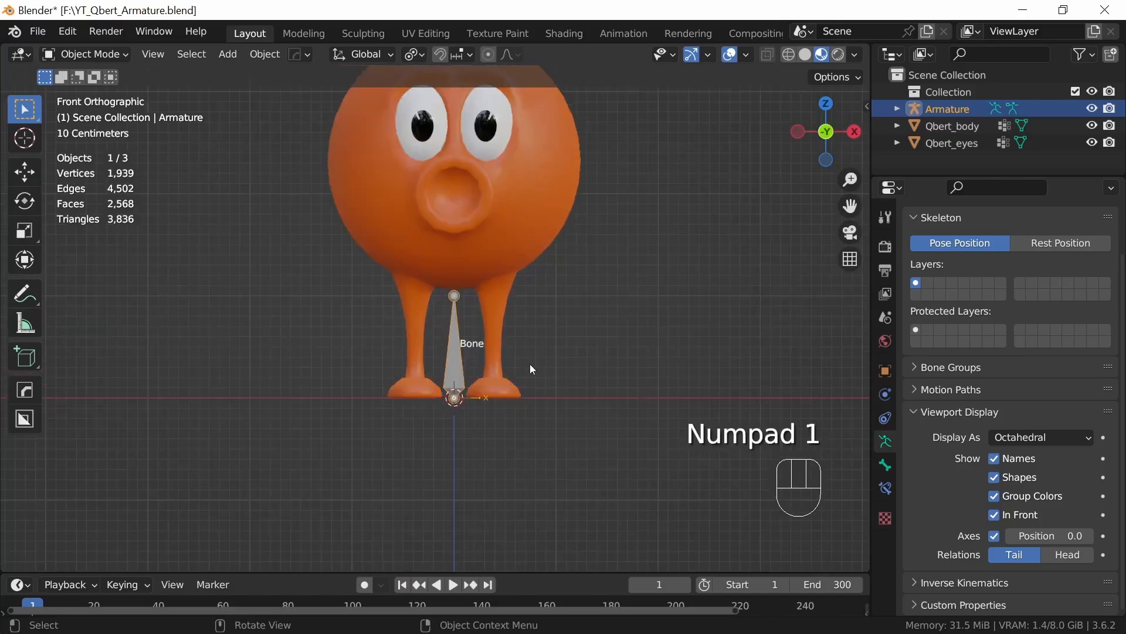
{"action": "key", "text": "g"}
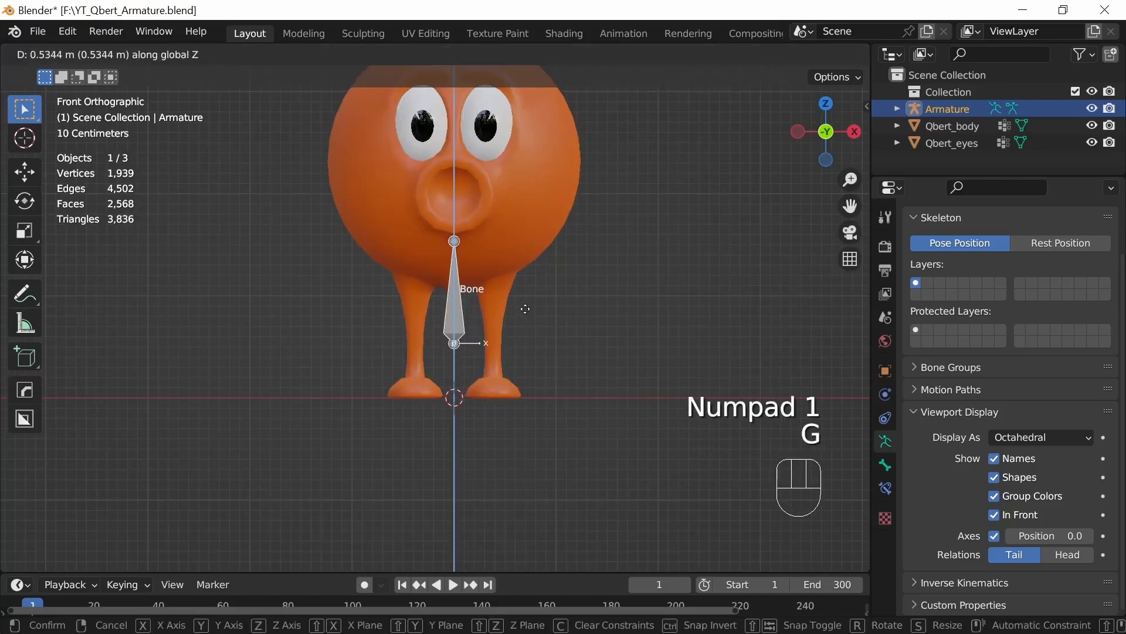
{"action": "left_click", "coordinate": [526, 250]}
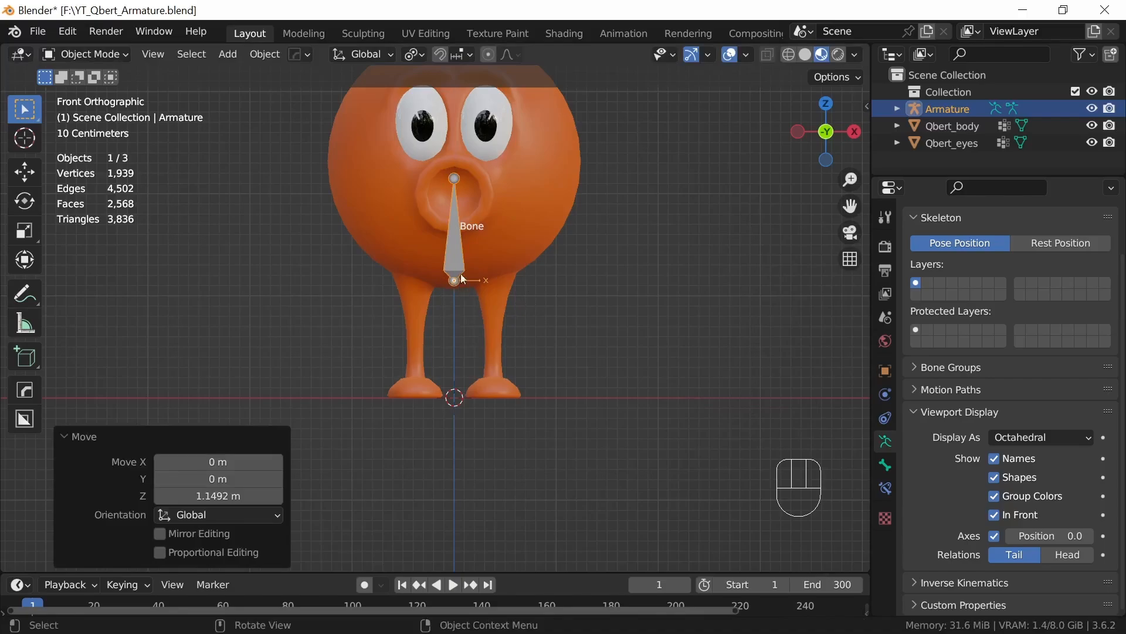
Step: Enter Edit Mode on the armature and select the bone's base joint, its tip joint and the whole bone in turn
{"action": "middle_click_drag", "start_coordinate": [519, 294], "coordinate": [502, 349]}
{"action": "key", "text": "Tab"}
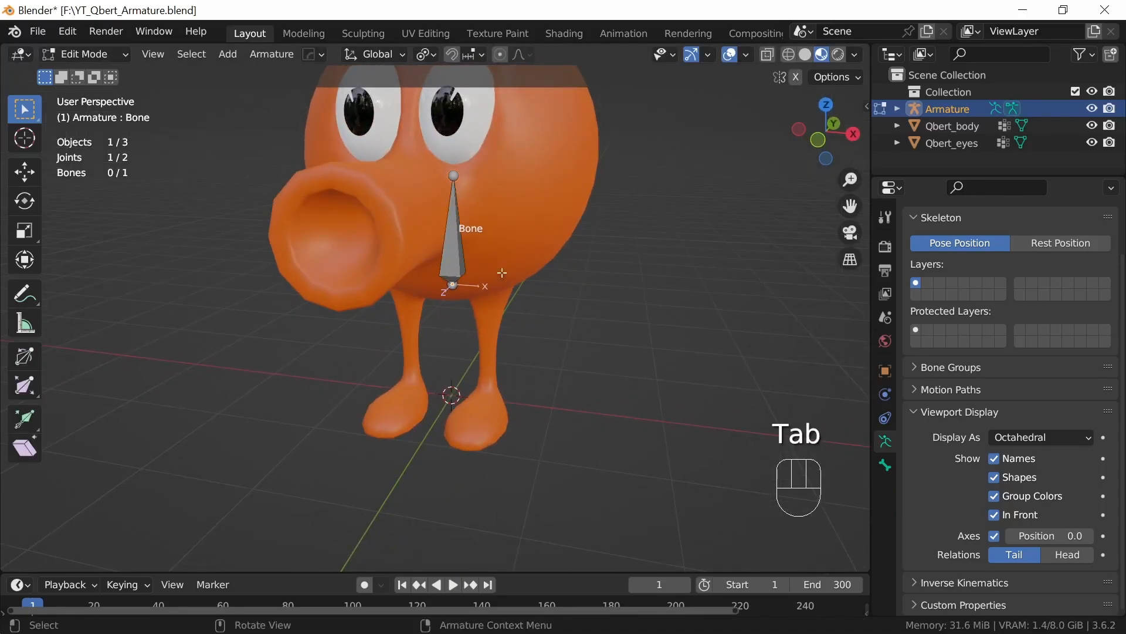
{"action": "middle_click_drag", "start_coordinate": [483, 288], "coordinate": [448, 280]}
{"action": "left_click", "coordinate": [448, 280], "text": "shift"}
{"action": "left_click", "coordinate": [449, 281]}
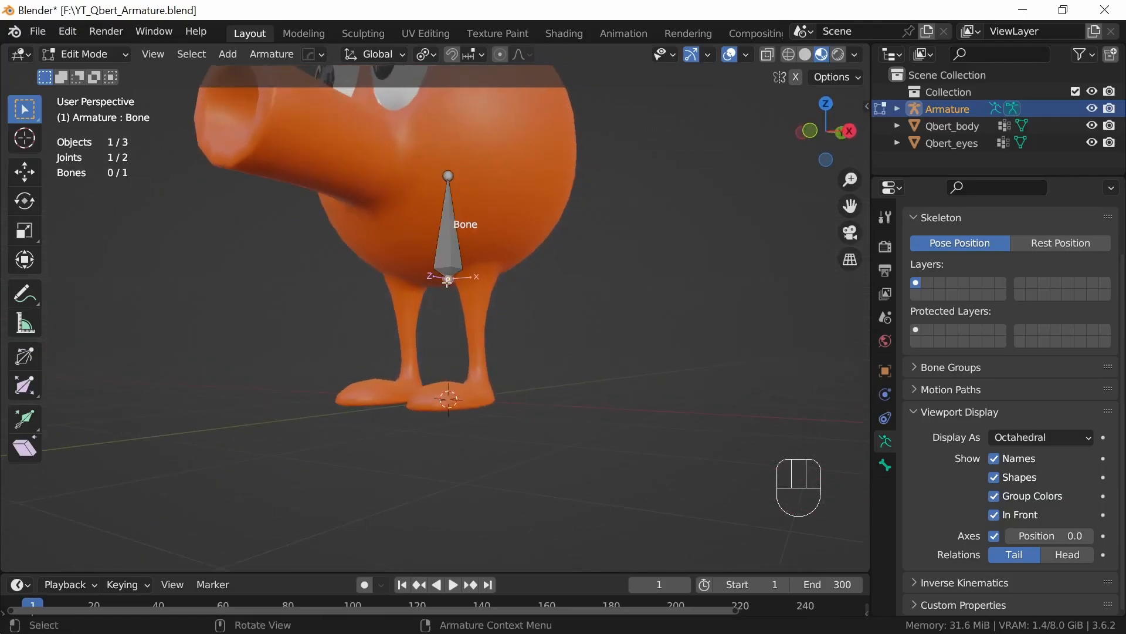
{"action": "left_click", "coordinate": [448, 176]}
{"action": "left_click", "coordinate": [449, 240]}
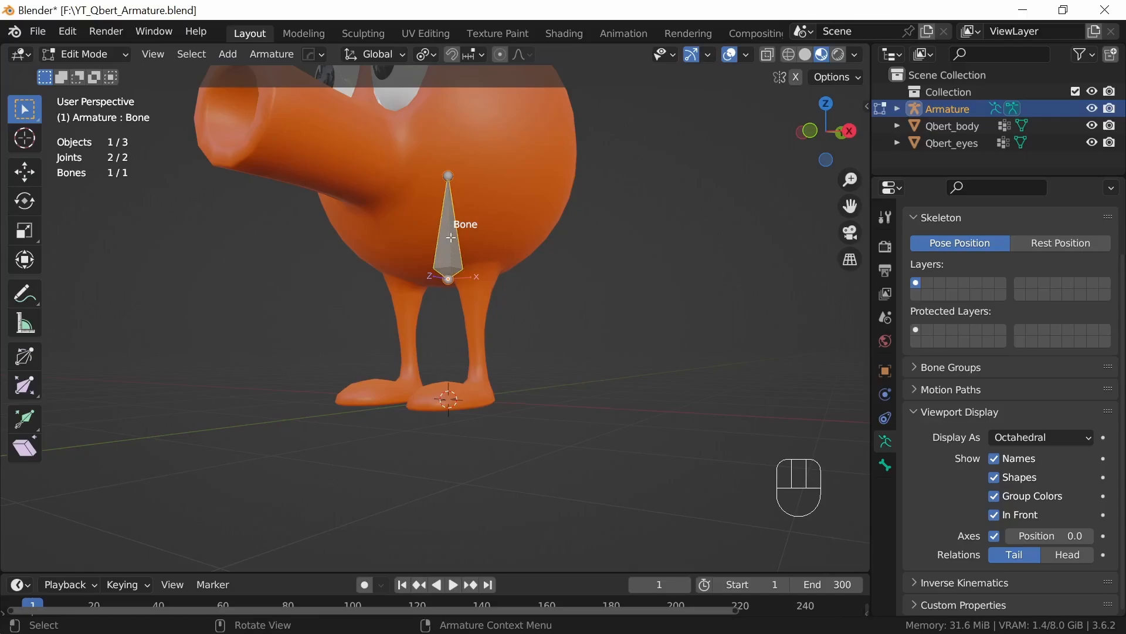
Step: In front view, raise the bone's tip joint about 1.29 m along Z to the top of the head
{"action": "middle_click_drag", "start_coordinate": [455, 248], "coordinate": [508, 296]}
{"action": "middle_click_drag", "start_coordinate": [468, 235], "coordinate": [463, 241]}
{"action": "left_click", "coordinate": [456, 235]}
{"action": "key", "text": "KP_1"}
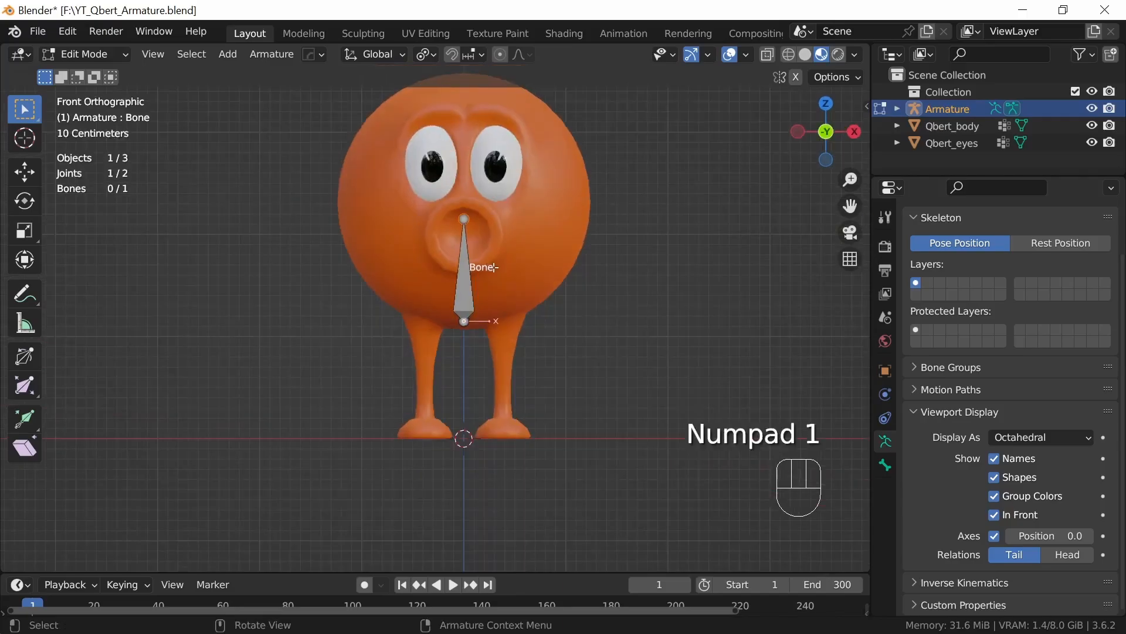
{"action": "middle_click_drag", "start_coordinate": [577, 286], "coordinate": [506, 300], "text": "shift"}
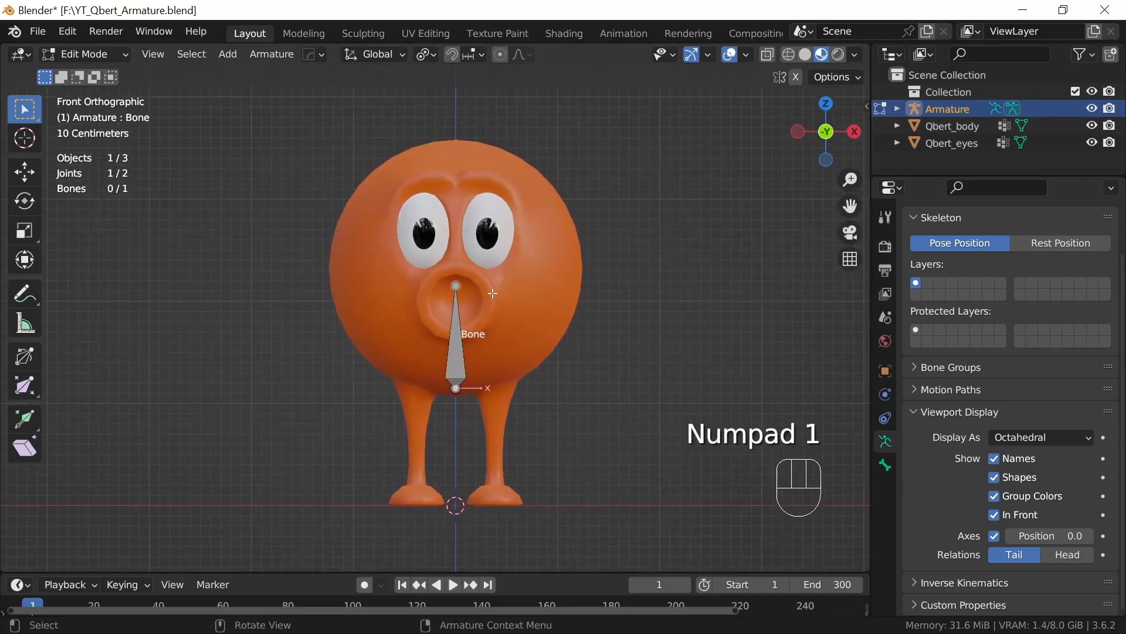
{"action": "key", "text": "g"}
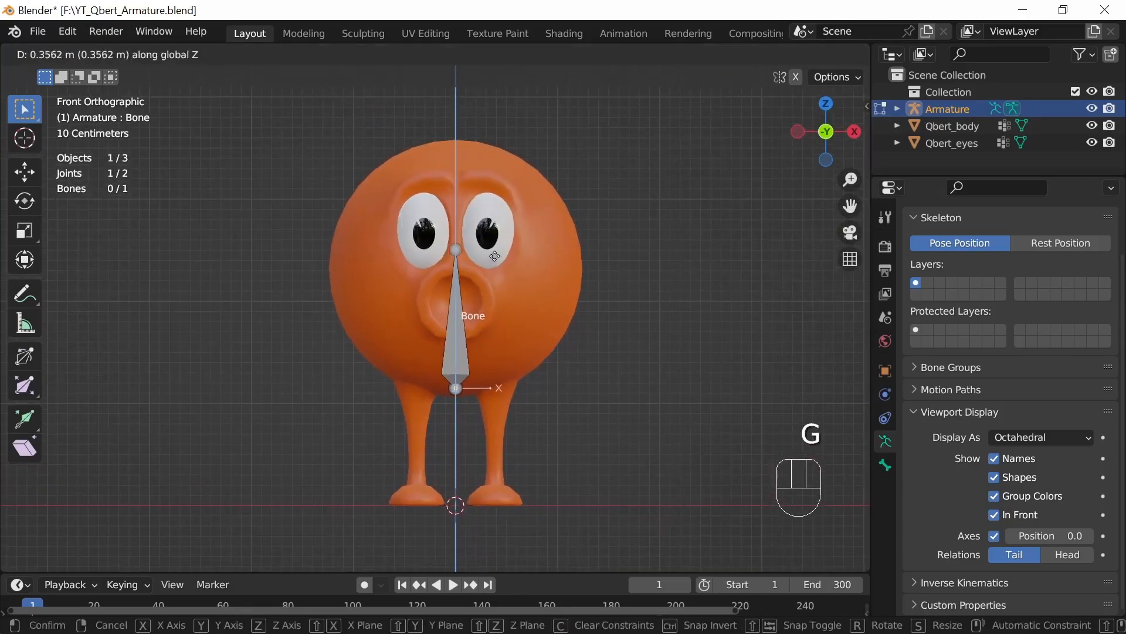
{"action": "left_click", "coordinate": [505, 161]}
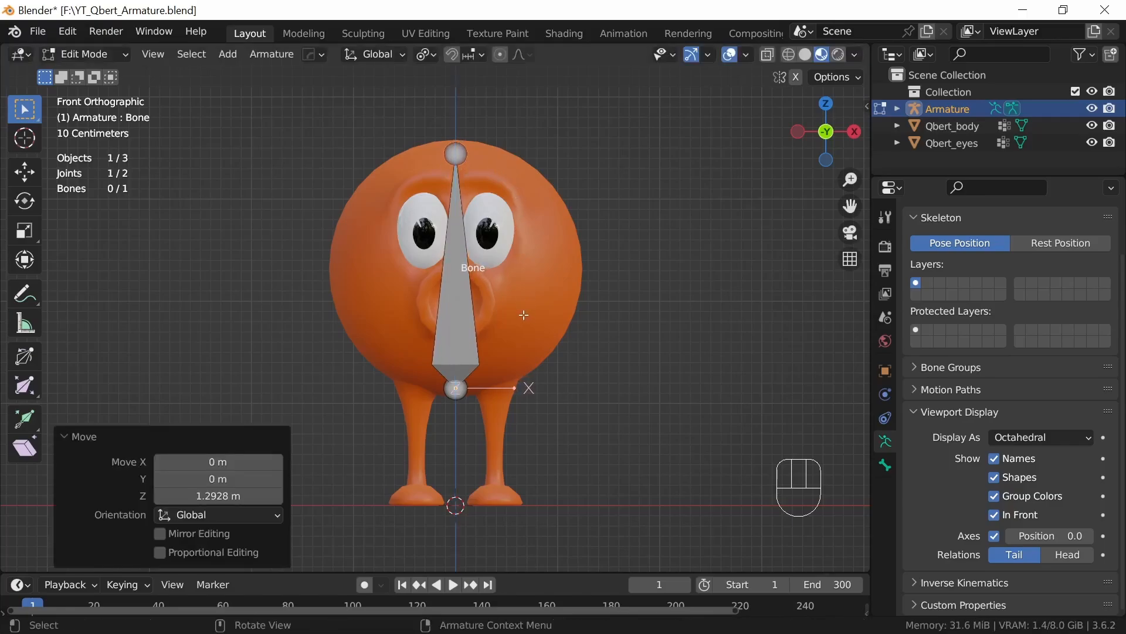
Step: Subdivide the whole body bone with 2 cuts
{"action": "left_click", "coordinate": [462, 309]}
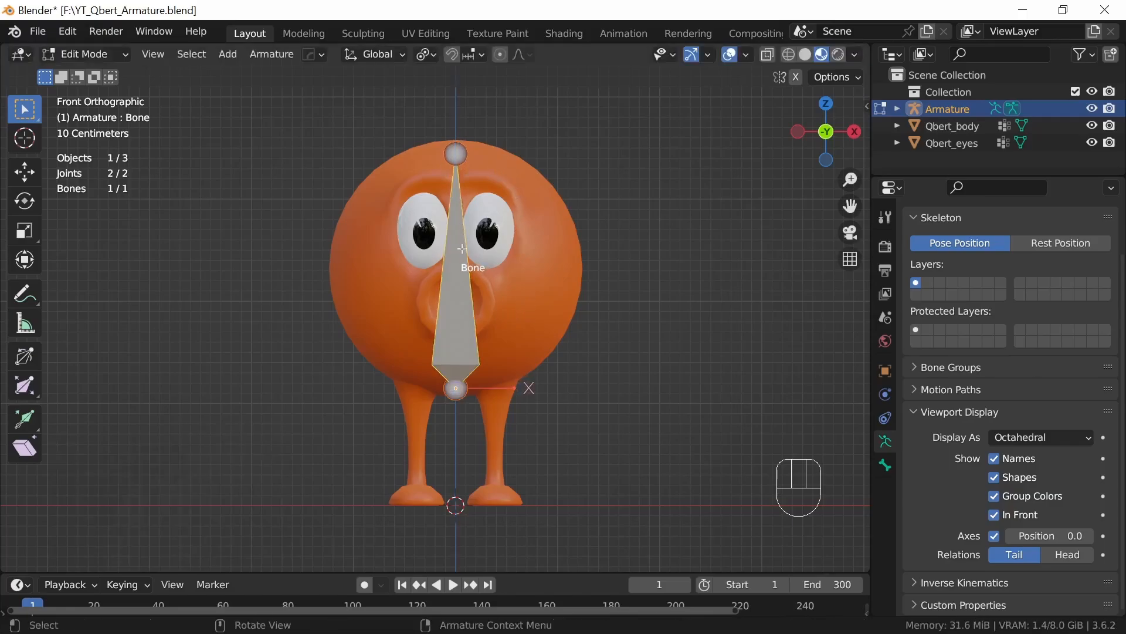
{"action": "right_click", "coordinate": [462, 306]}
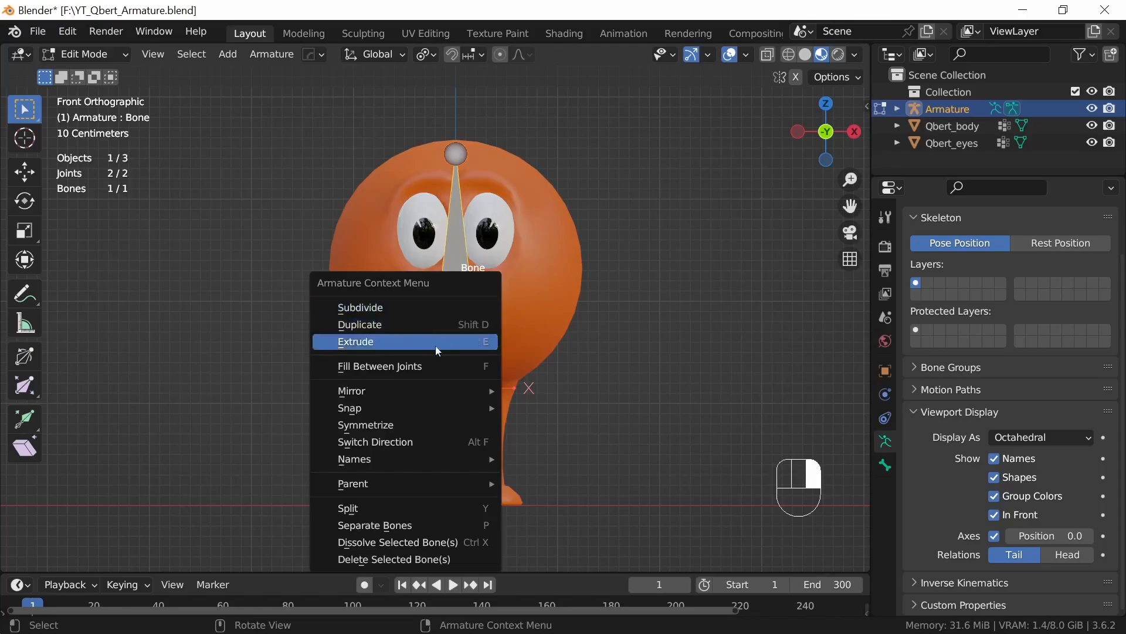
{"action": "left_click", "coordinate": [413, 305]}
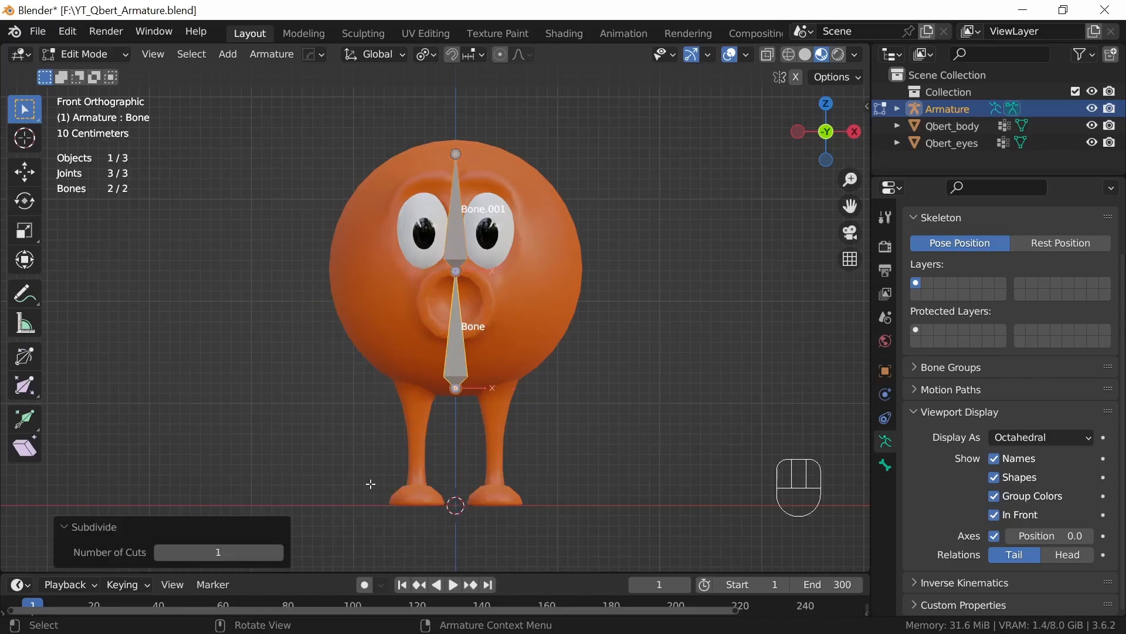
{"action": "left_click", "coordinate": [280, 552]}
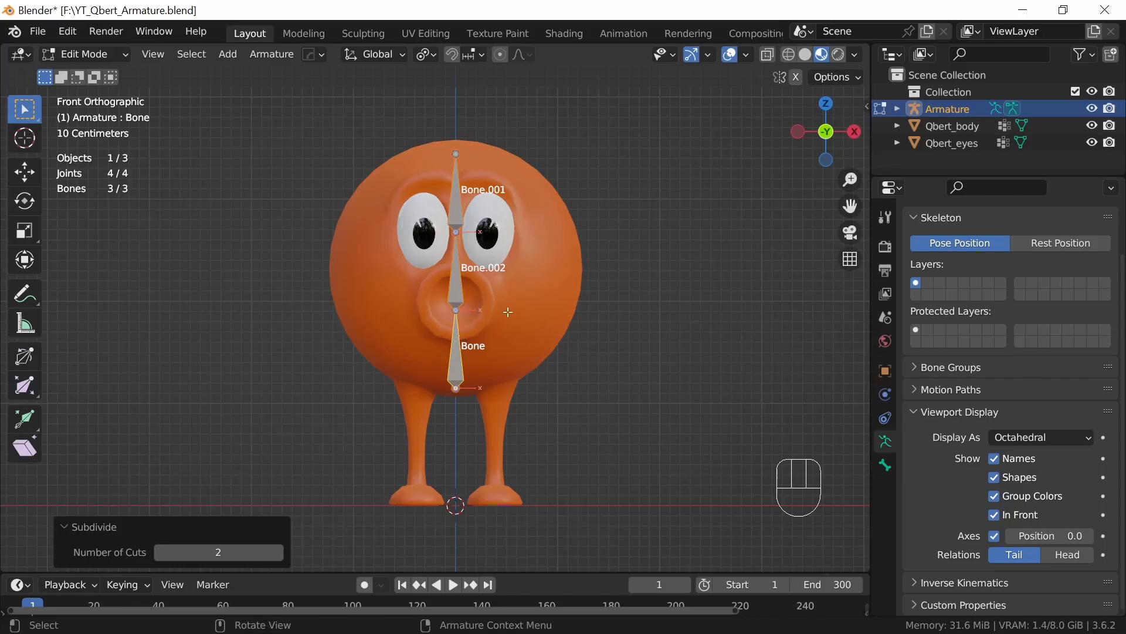
Step: In front view, duplicate the lowest body bone and place the copy about 0.41 m along X above the character's left leg
{"action": "middle_click_drag", "start_coordinate": [550, 283], "coordinate": [573, 339]}
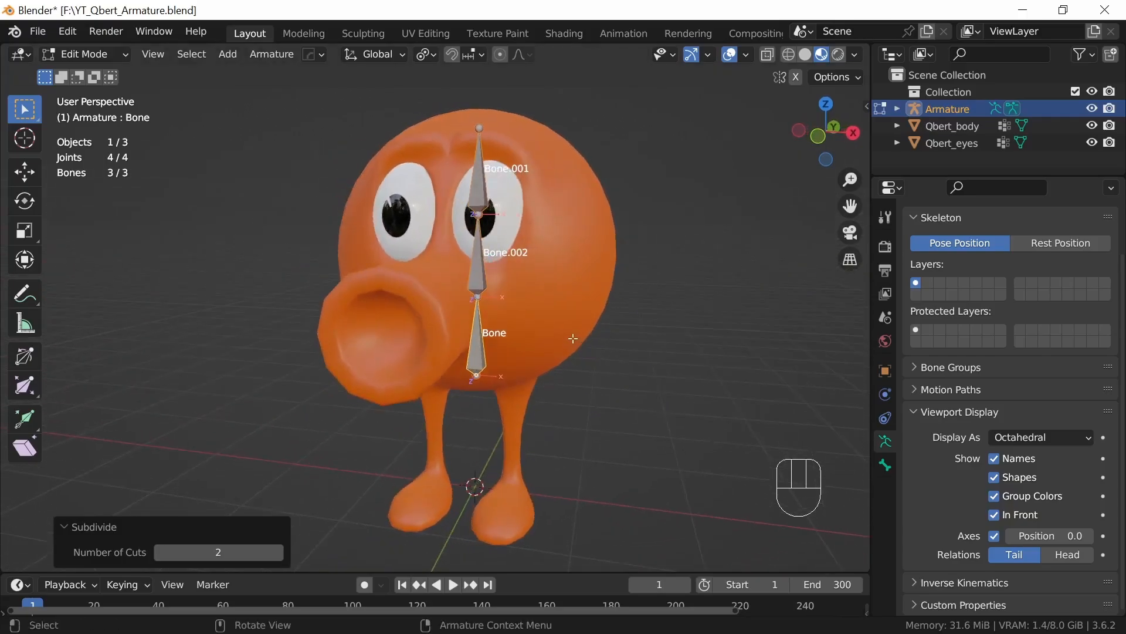
{"action": "key", "text": "KP_1"}
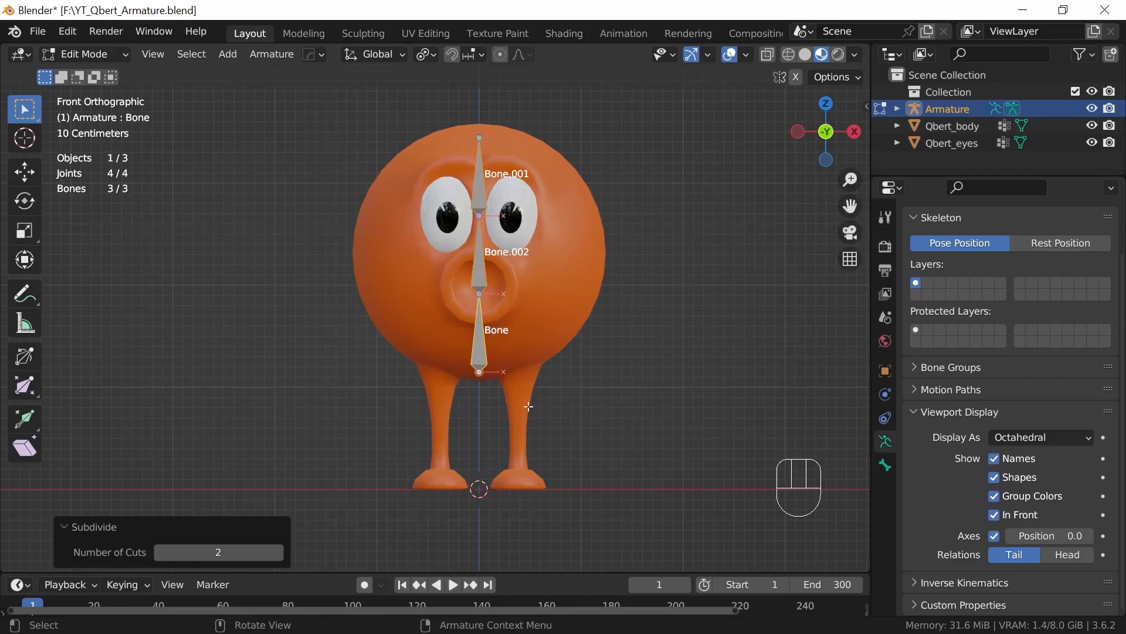
{"action": "left_click", "coordinate": [481, 349]}
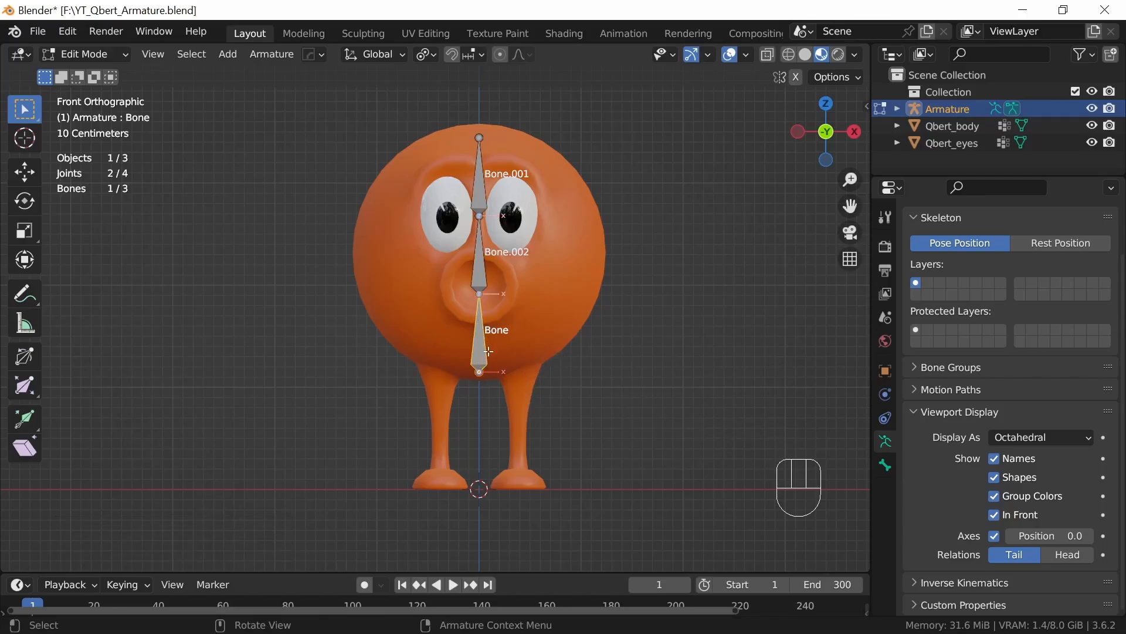
{"action": "key", "text": "shift+d"}
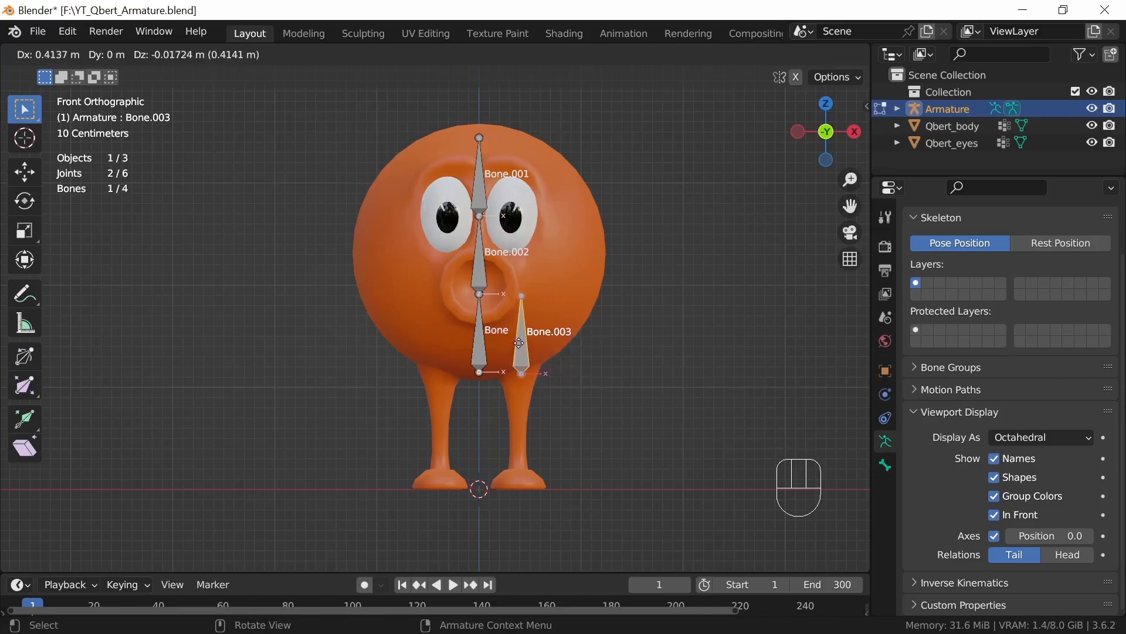
{"action": "left_click", "coordinate": [519, 341]}
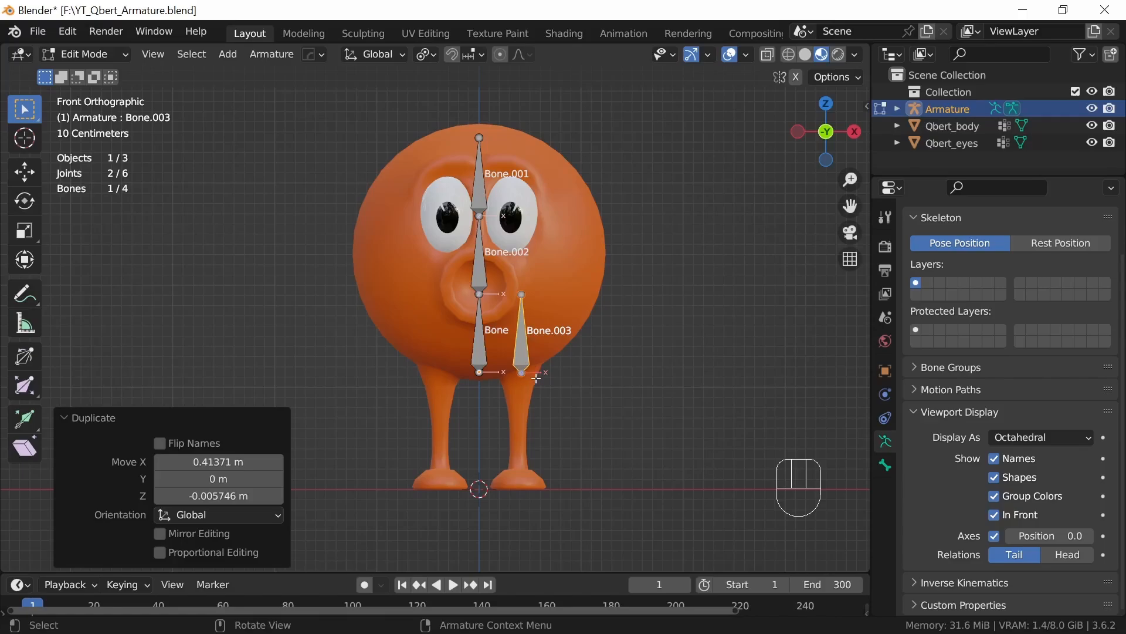
Step: Move the duplicated bone's tip joint down about 1.22 m so the bone points down the leg to the knee
{"action": "left_click", "coordinate": [522, 294]}
{"action": "key", "text": "g"}
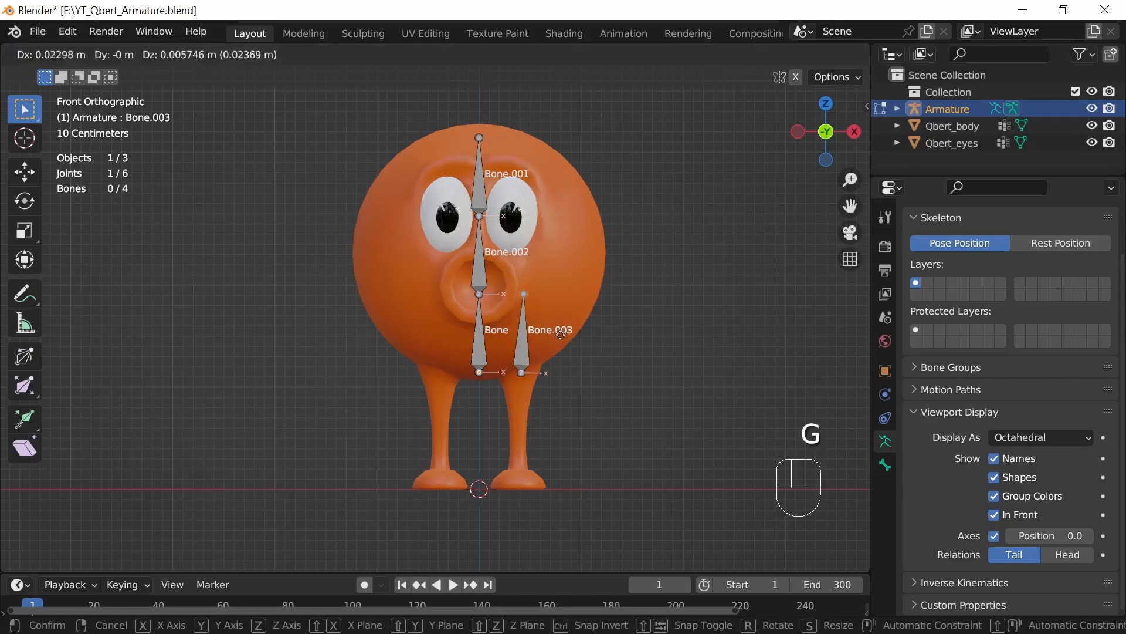
{"action": "left_click", "coordinate": [554, 460]}
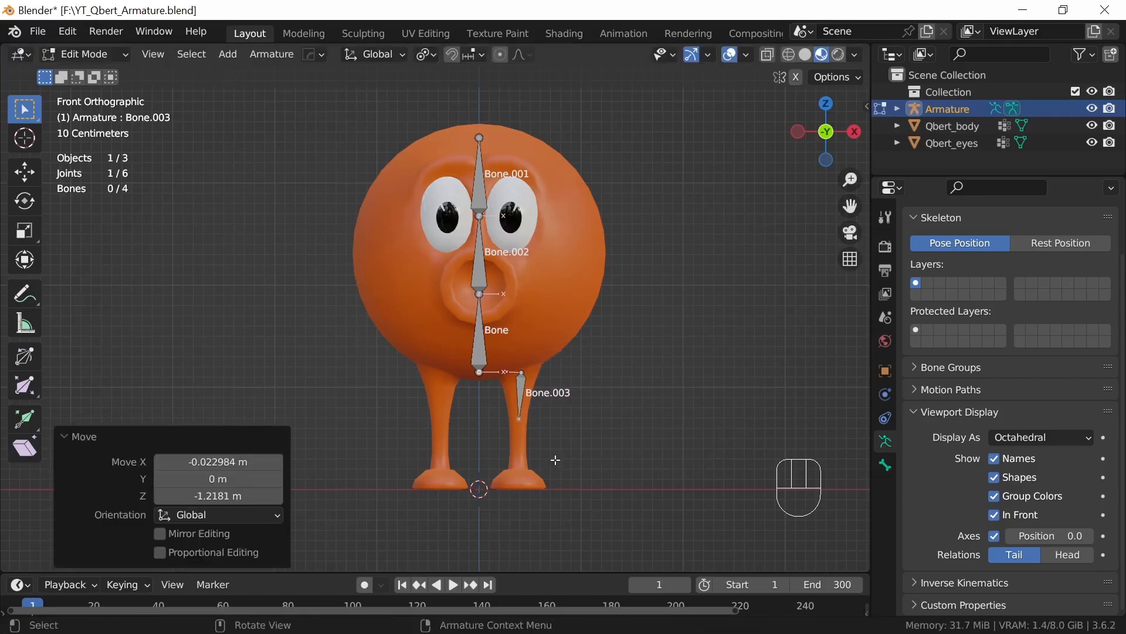
Step: In right side view, move the upper leg bone about -0.155 m along Y into the middle of the leg
{"action": "key", "text": "KP_3"}
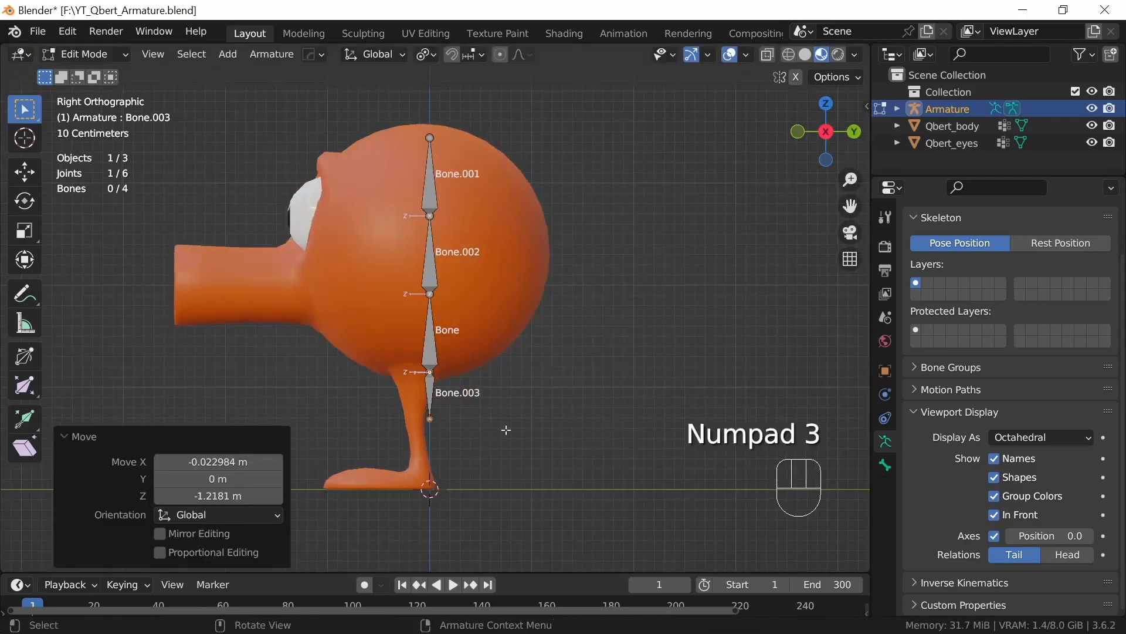
{"action": "left_click", "coordinate": [430, 389]}
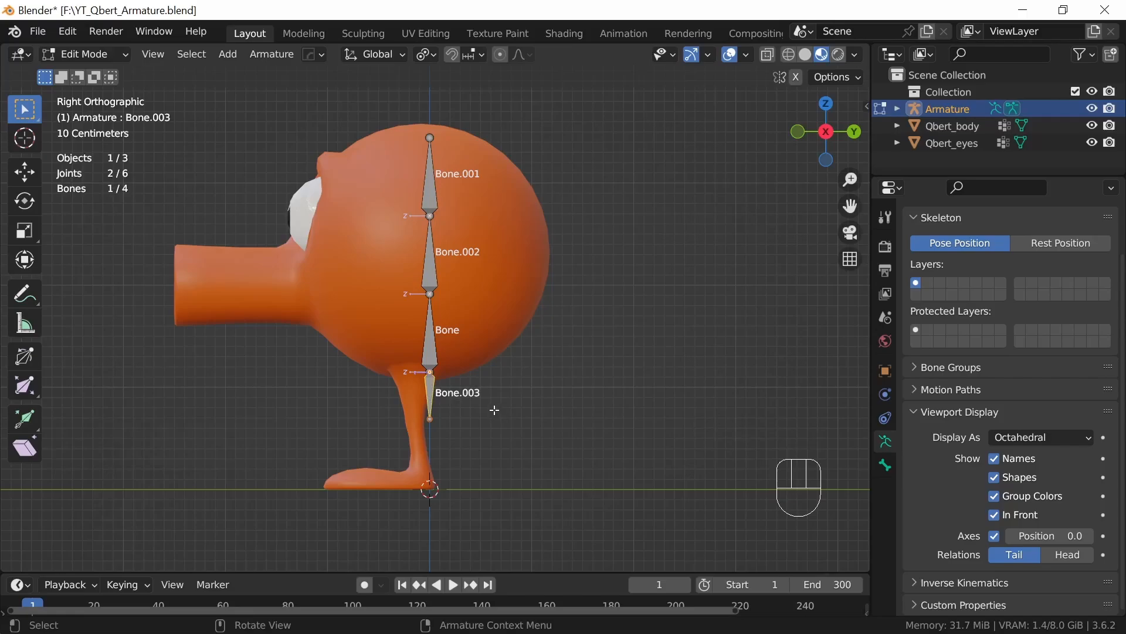
{"action": "key", "text": "g"}
{"action": "key", "text": "y"}
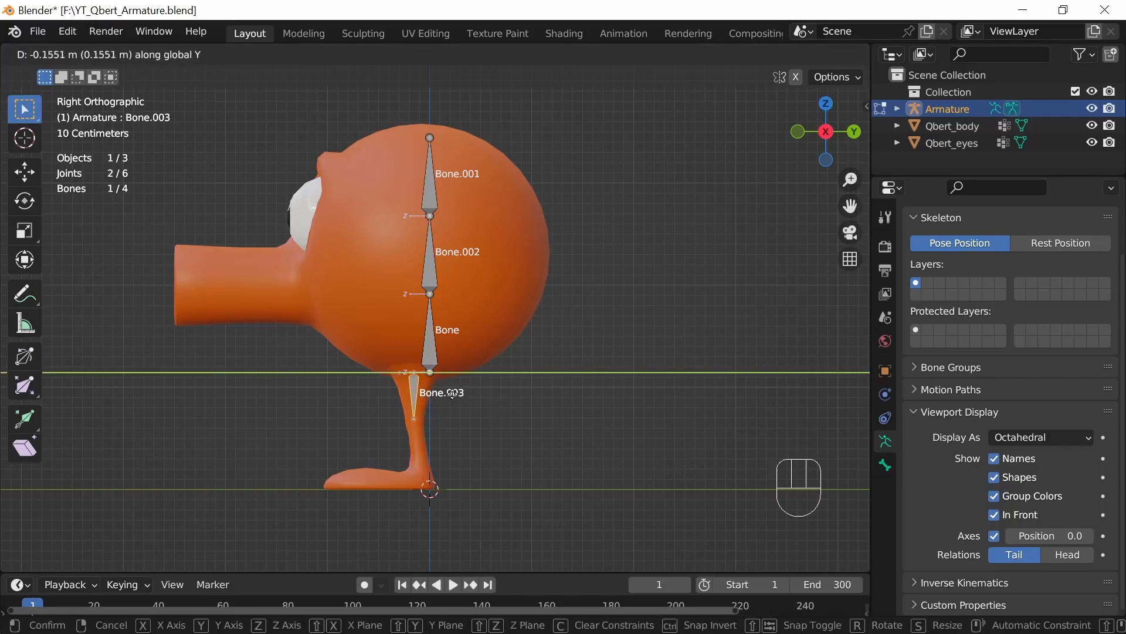
{"action": "left_click", "coordinate": [453, 393]}
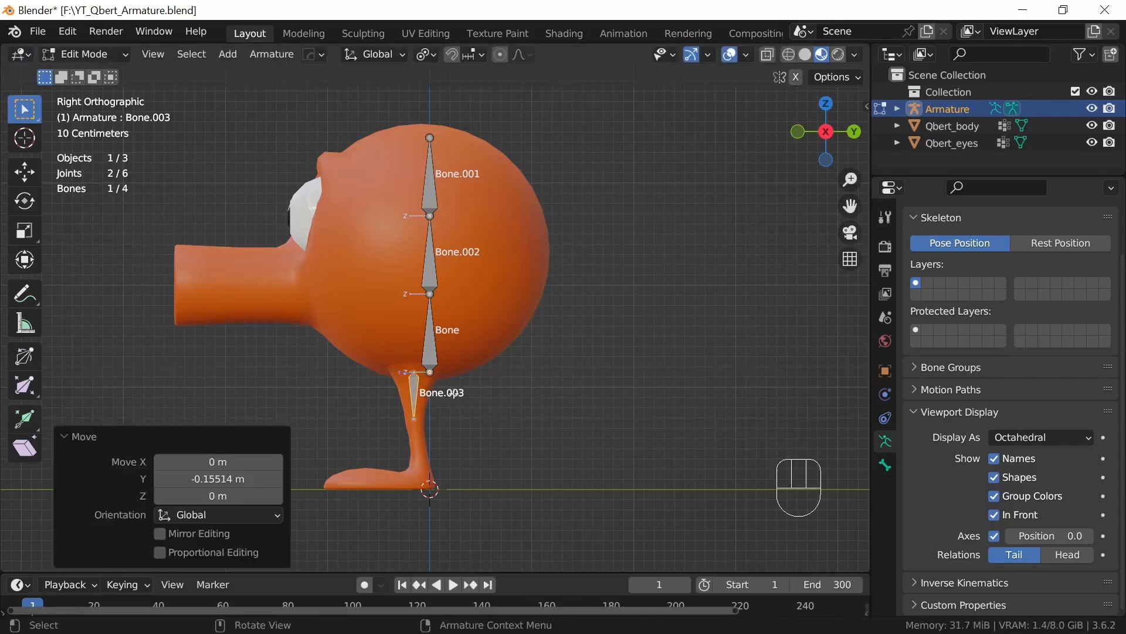
Step: Move the base joint of the lowest body bone about -0.12 m along Y, in line with the hip
{"action": "left_click", "coordinate": [429, 350]}
{"action": "left_click", "coordinate": [431, 372]}
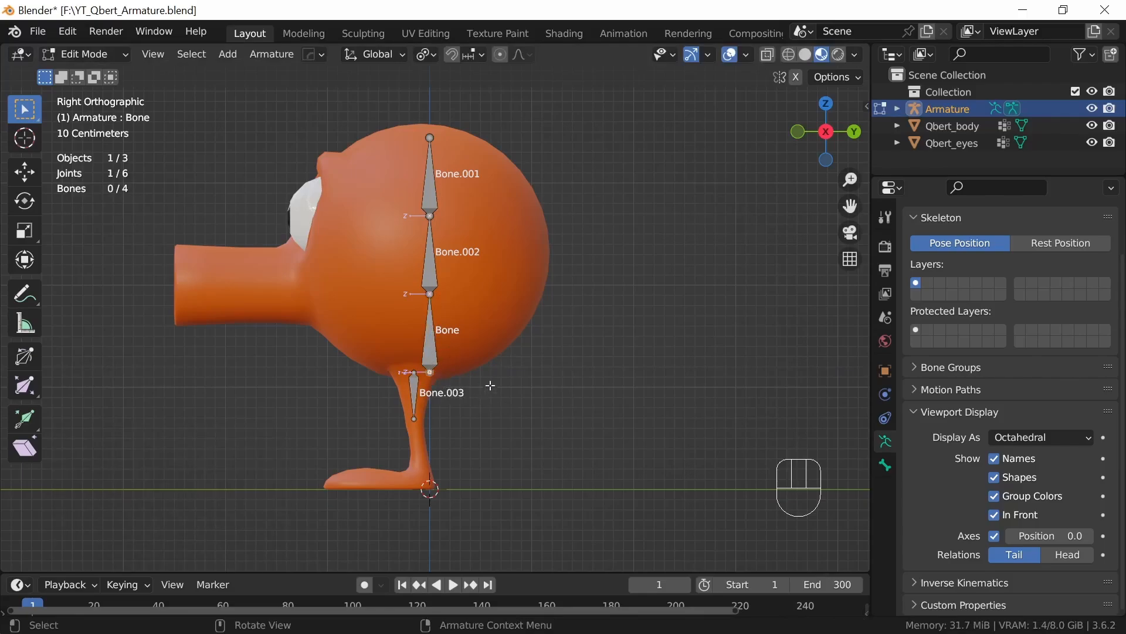
{"action": "key", "text": "g"}
{"action": "key", "text": "y"}
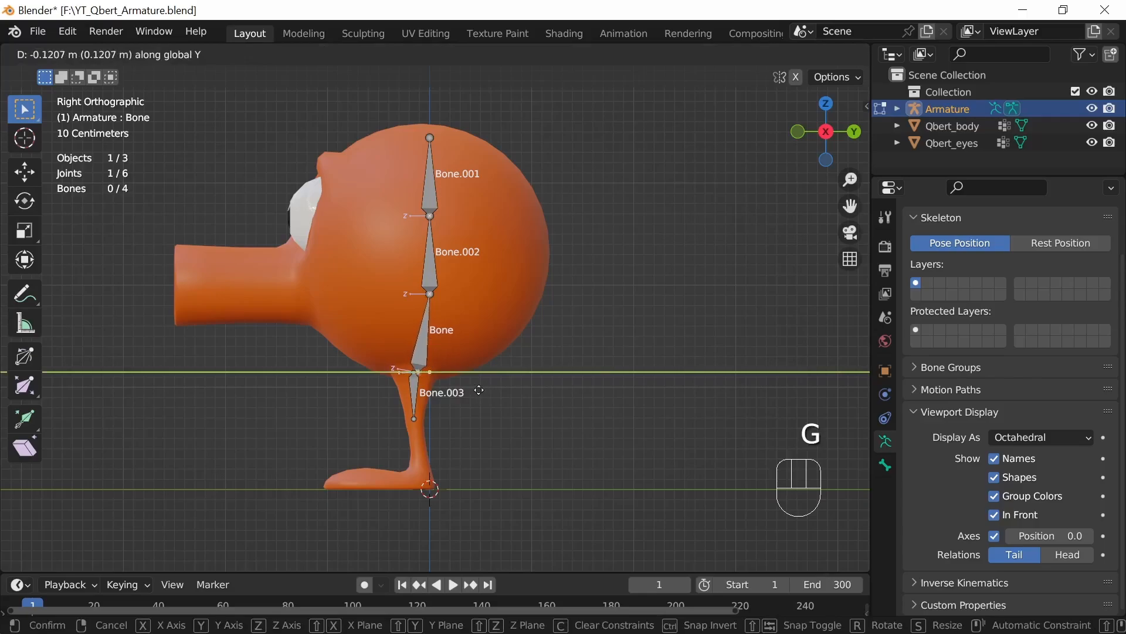
{"action": "left_click", "coordinate": [480, 387]}
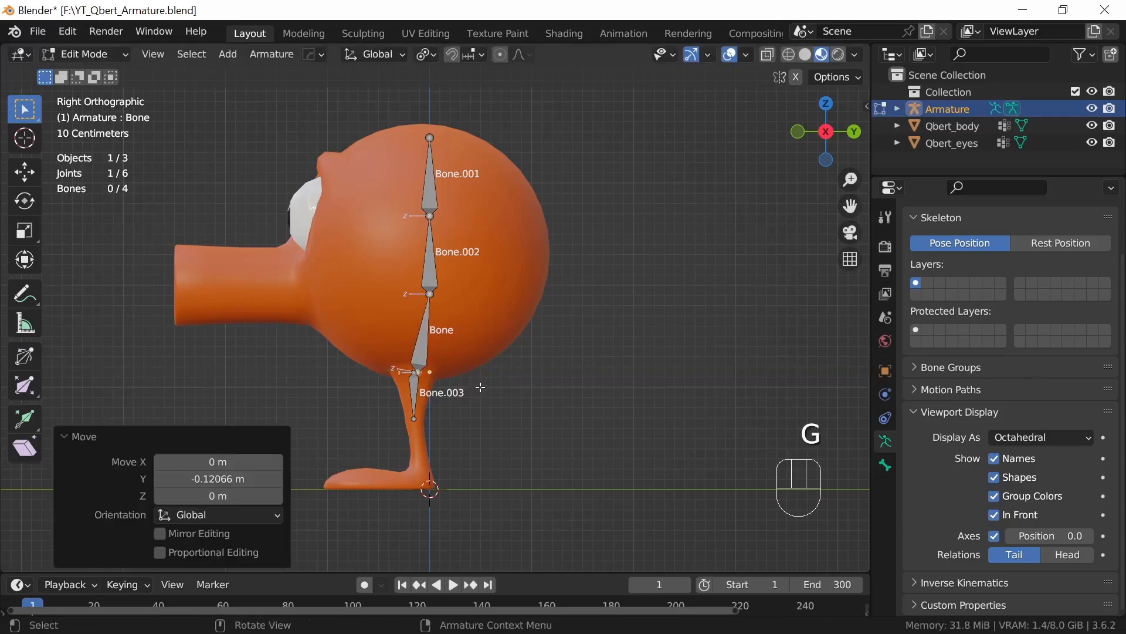
Step: Move the tip joint of the topmost body bone about -0.086 m along Y
{"action": "left_click", "coordinate": [430, 139]}
{"action": "key", "text": "g"}
{"action": "key", "text": "y"}
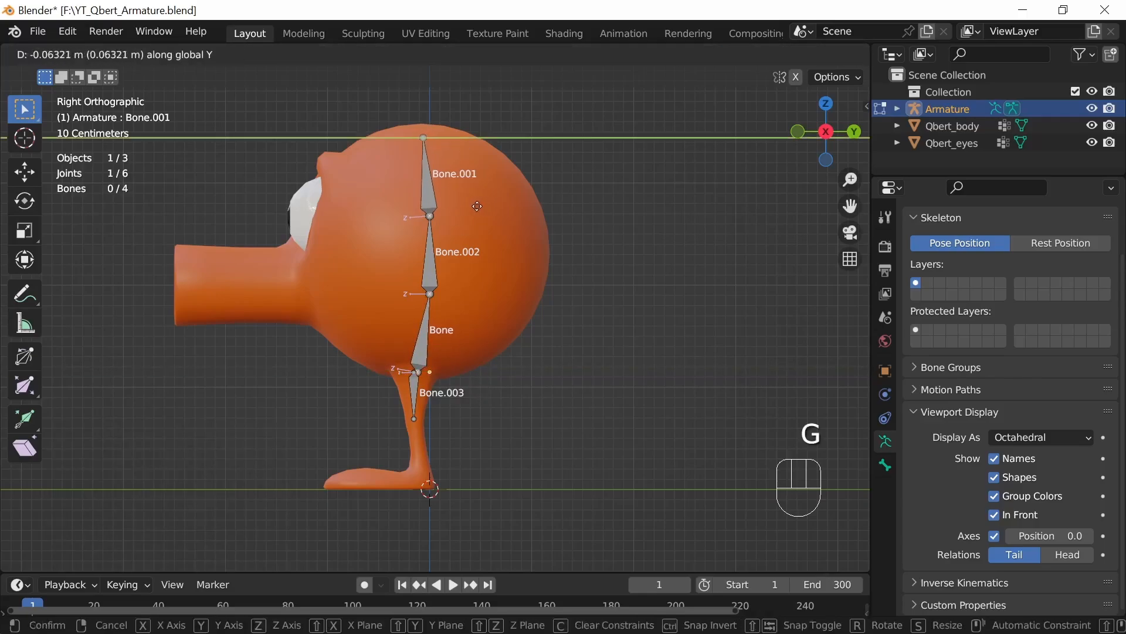
{"action": "left_click", "coordinate": [475, 204]}
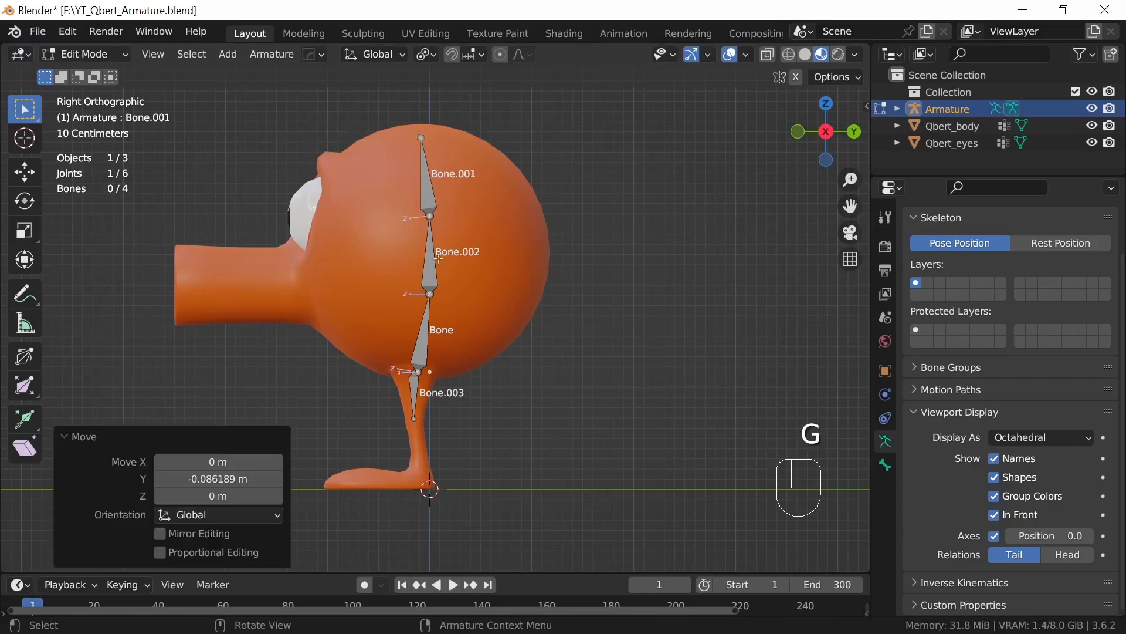
Step: Extrude a lower leg bone from the knee joint to the ankle, about 0.066 m in Y and -0.448 m in Z
{"action": "left_click", "coordinate": [414, 419]}
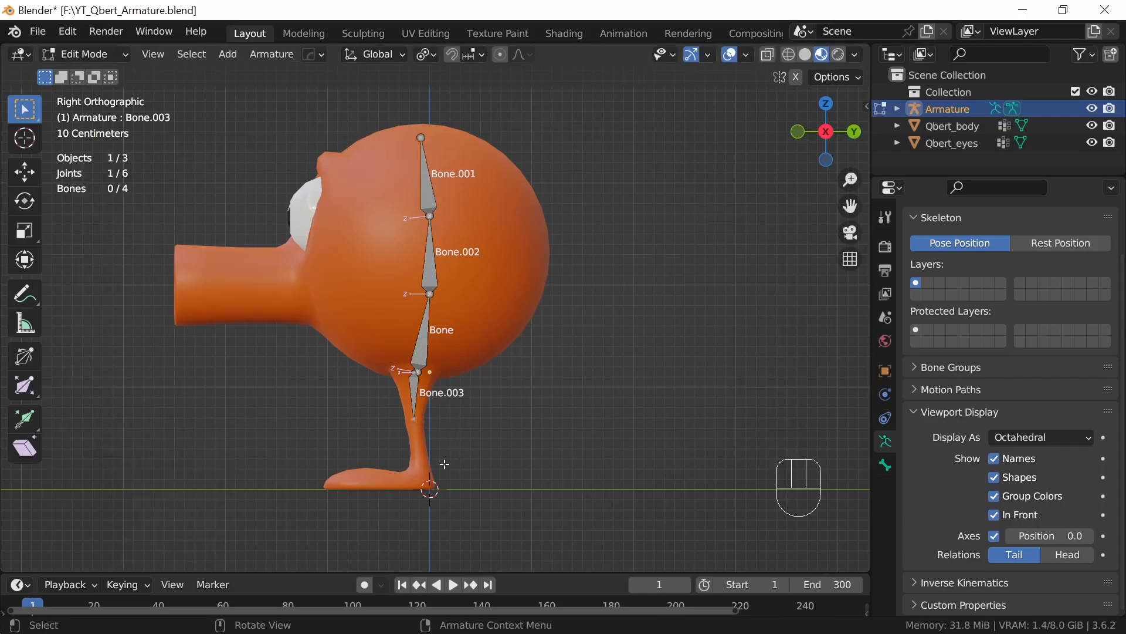
{"action": "middle_click_drag", "start_coordinate": [442, 434], "coordinate": [467, 395], "text": "shift"}
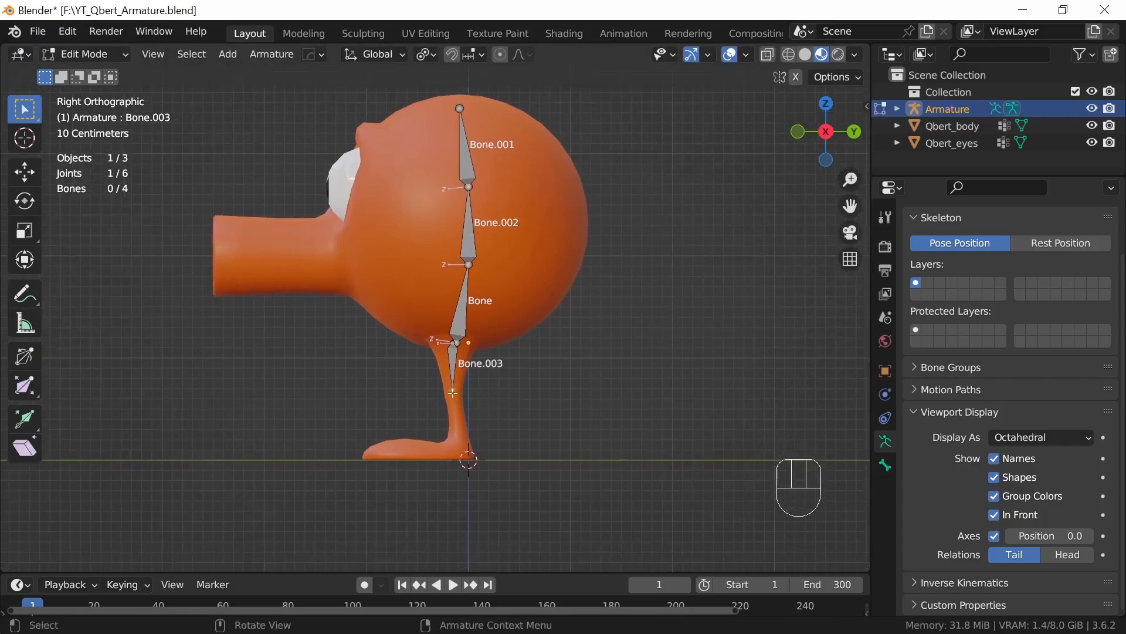
{"action": "middle_click_drag", "start_coordinate": [483, 446], "coordinate": [470, 380], "text": "ctrl"}
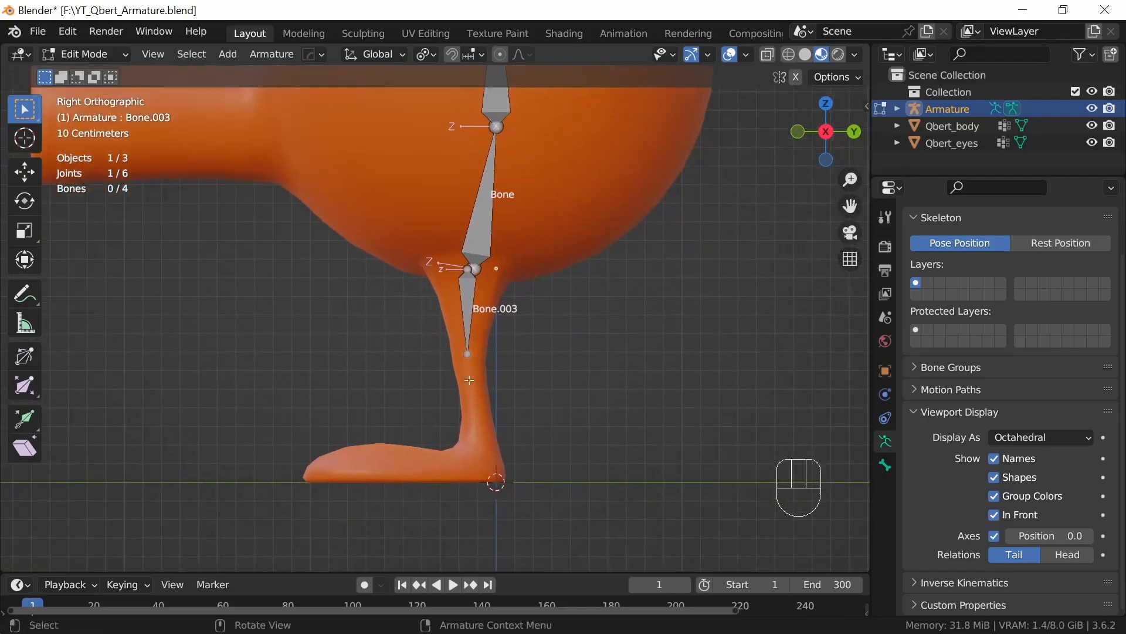
{"action": "key", "text": "e"}
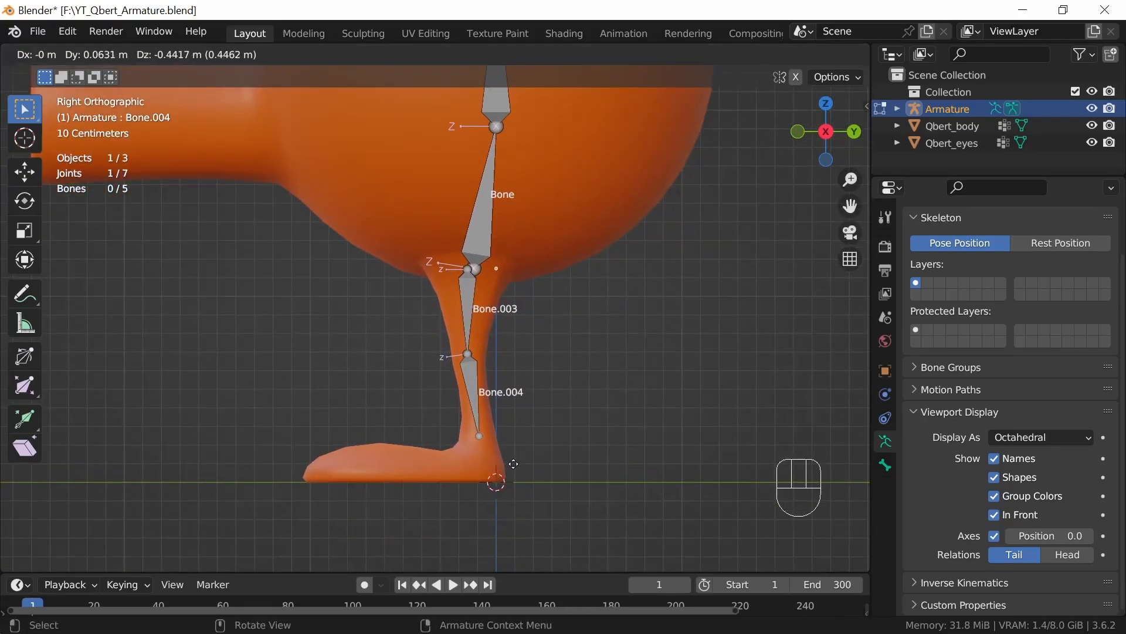
{"action": "left_click", "coordinate": [515, 464]}
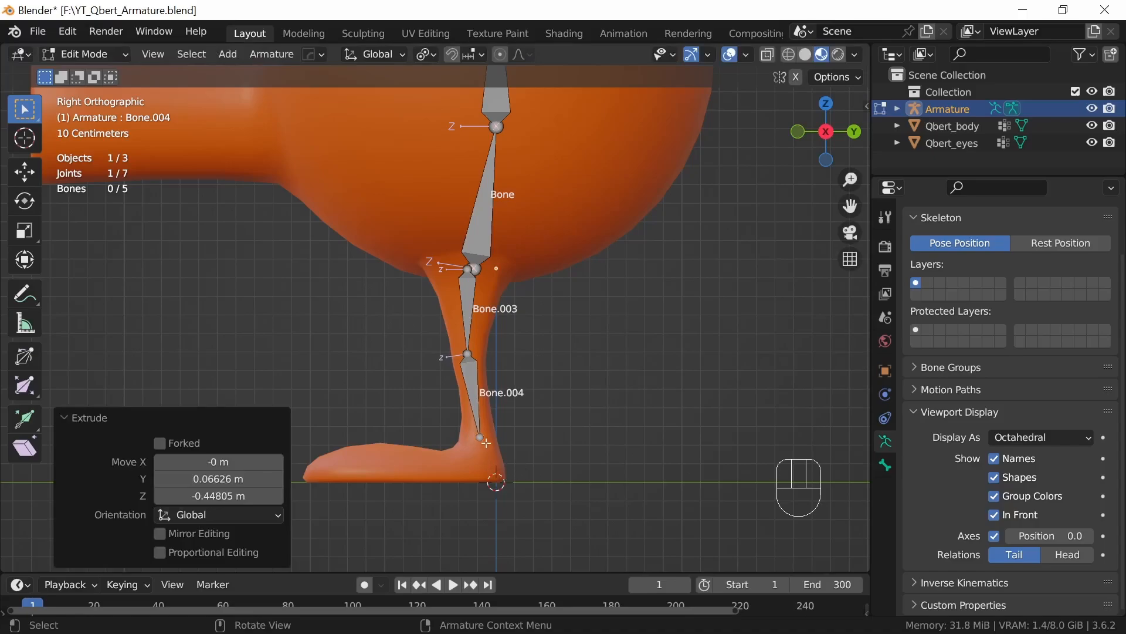
Step: Extrude a short bone from the ankle down into the foot and another about 0.53 m forward to the toes
{"action": "key", "text": "e"}
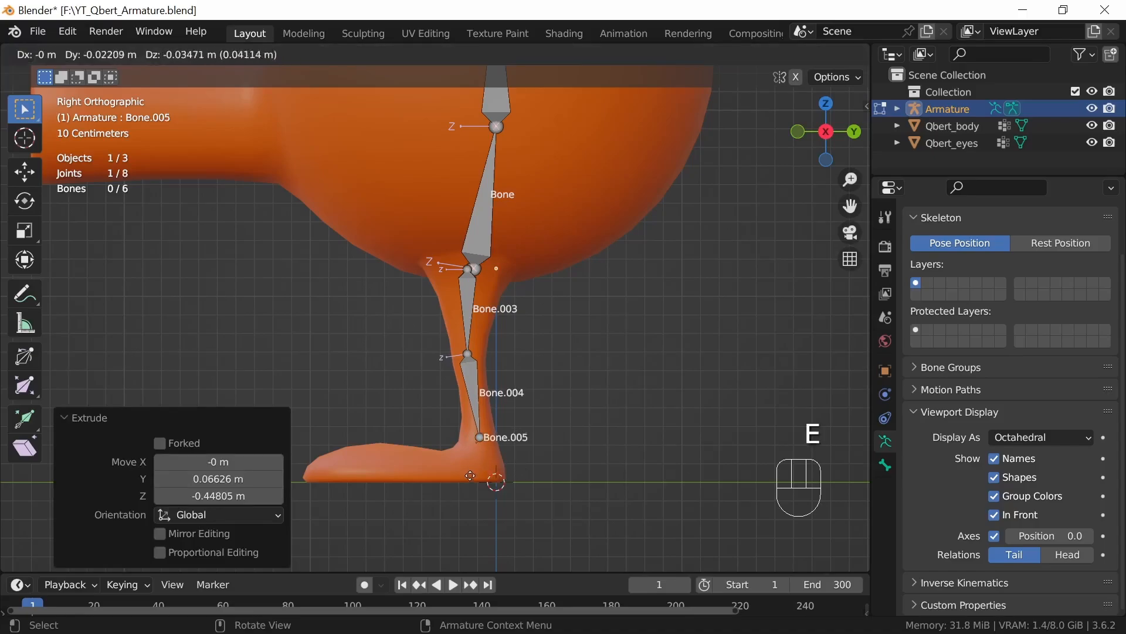
{"action": "left_click", "coordinate": [440, 499]}
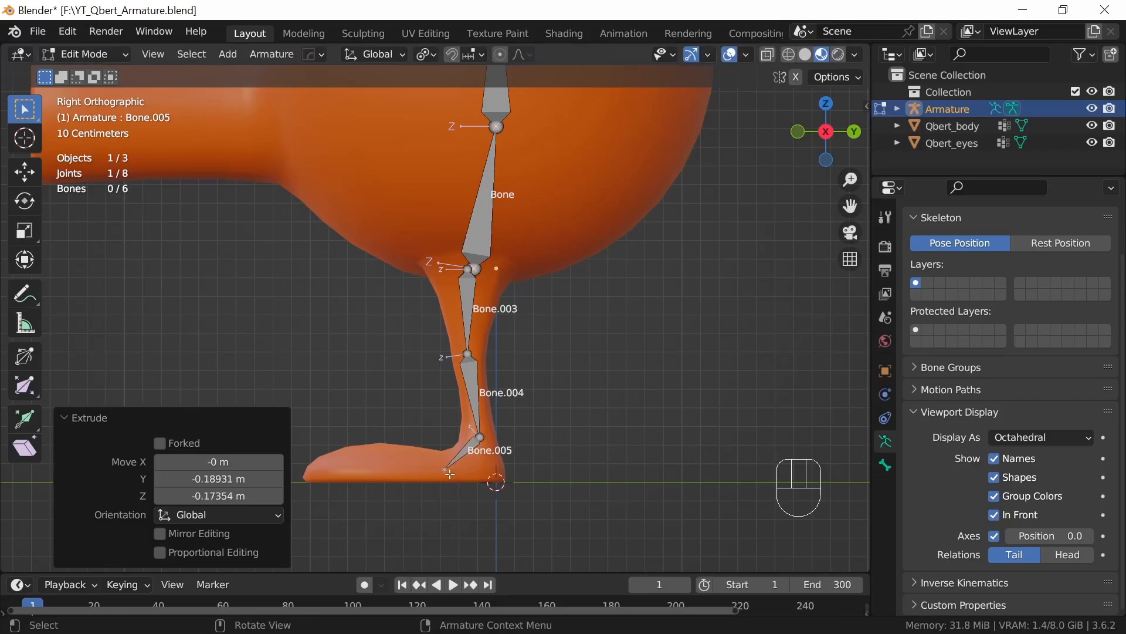
{"action": "key", "text": "e"}
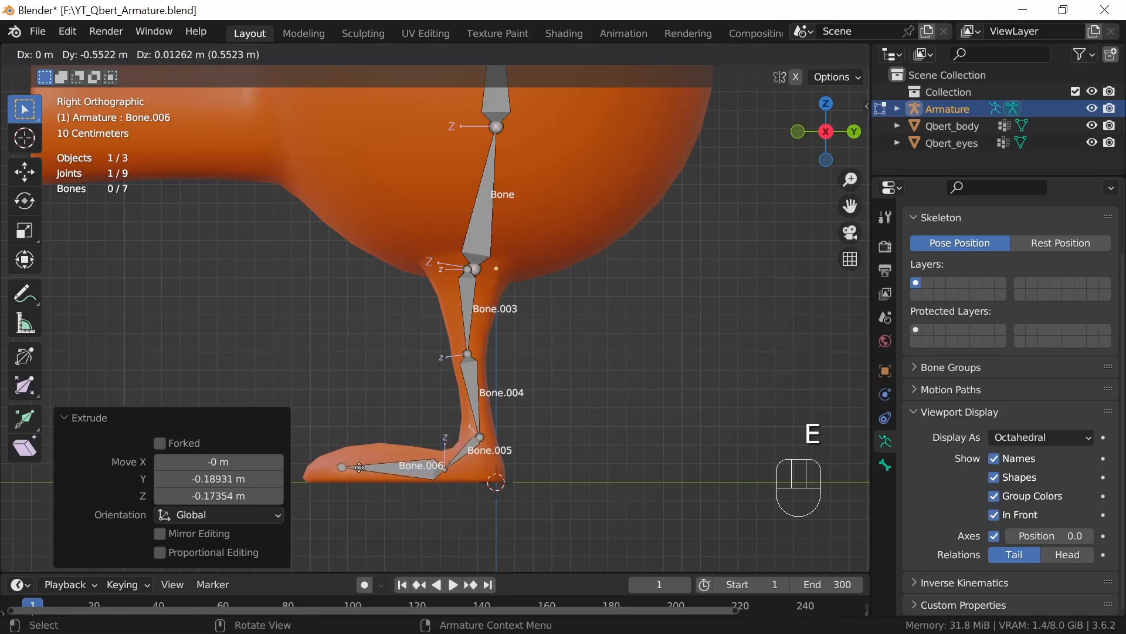
{"action": "left_click", "coordinate": [364, 464]}
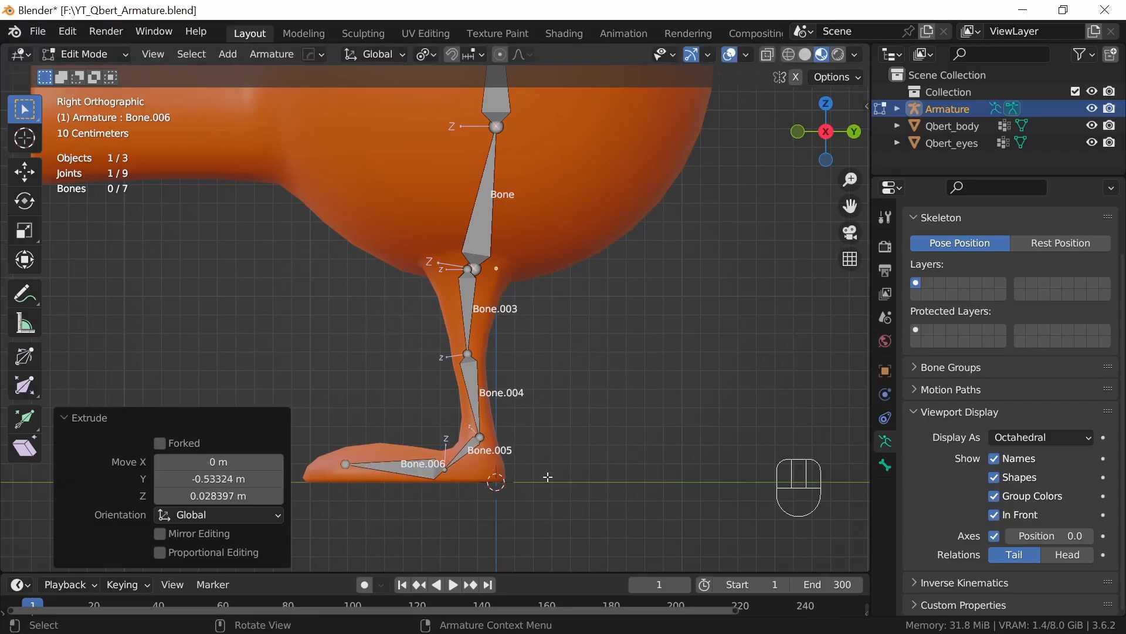
Step: Try moving the upper leg bone in Edit Mode, then cancel the move
{"action": "middle_click_drag", "start_coordinate": [498, 441], "coordinate": [574, 426]}
{"action": "middle_click_drag", "start_coordinate": [612, 374], "coordinate": [610, 413], "text": "ctrl"}
{"action": "middle_click_drag", "start_coordinate": [610, 413], "coordinate": [630, 400]}
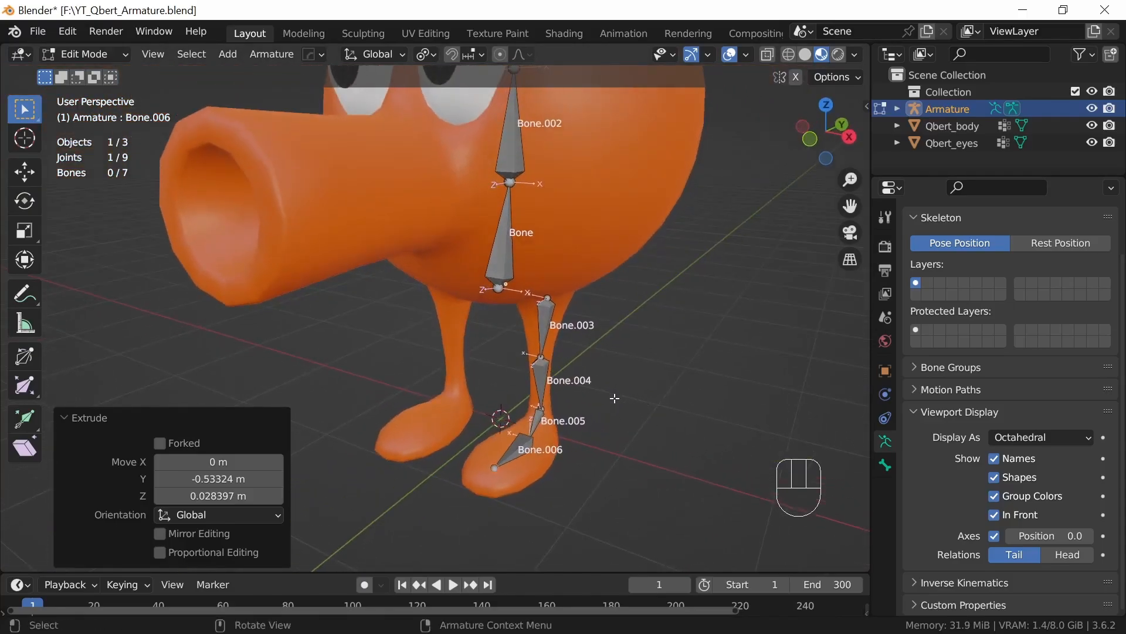
{"action": "left_click", "coordinate": [549, 319]}
{"action": "middle_click_drag", "start_coordinate": [591, 382], "coordinate": [616, 382]}
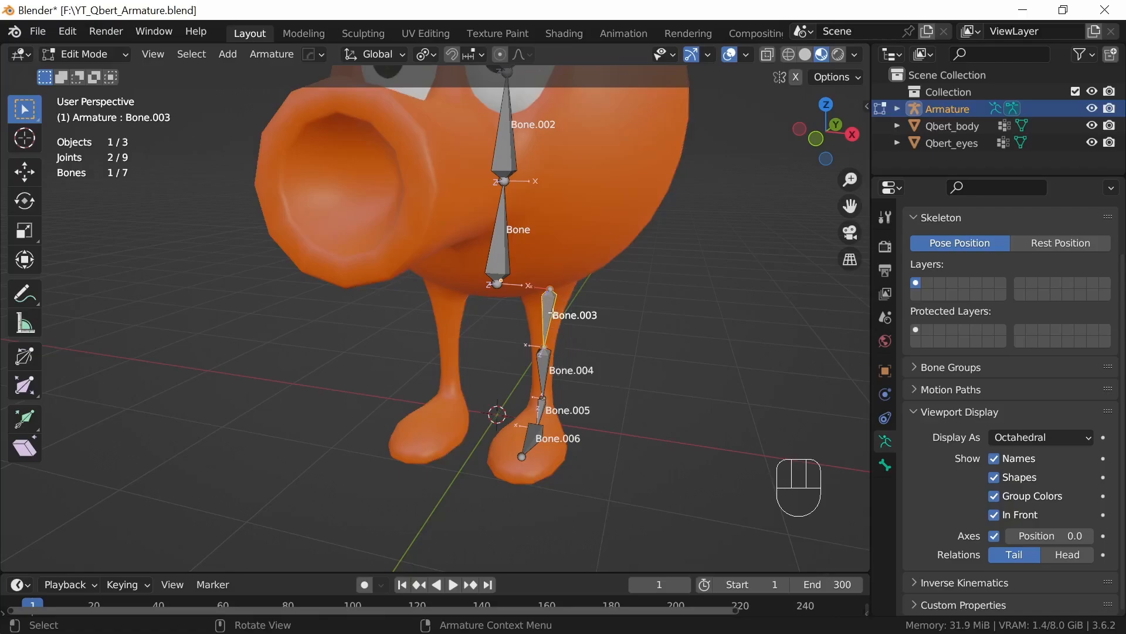
{"action": "key", "text": "g"}
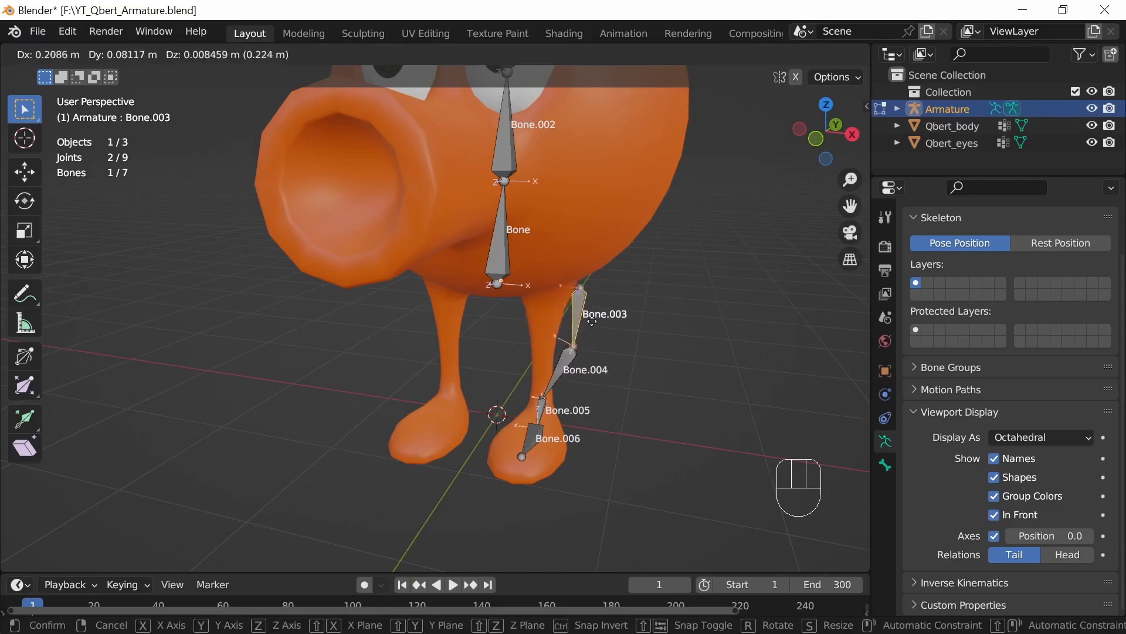
{"action": "key", "text": "Escape"}
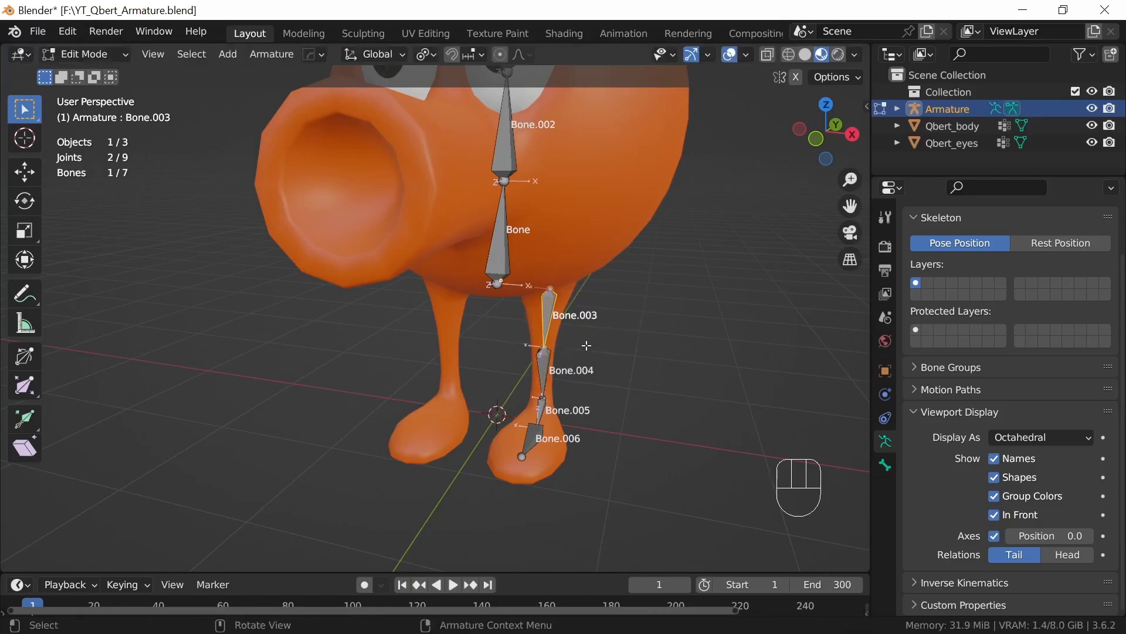
Step: Switch to Pose Mode and try moving the lowest body bone to check whether the leg chain follows, cancelling each move
{"action": "key", "text": "ctrl"}
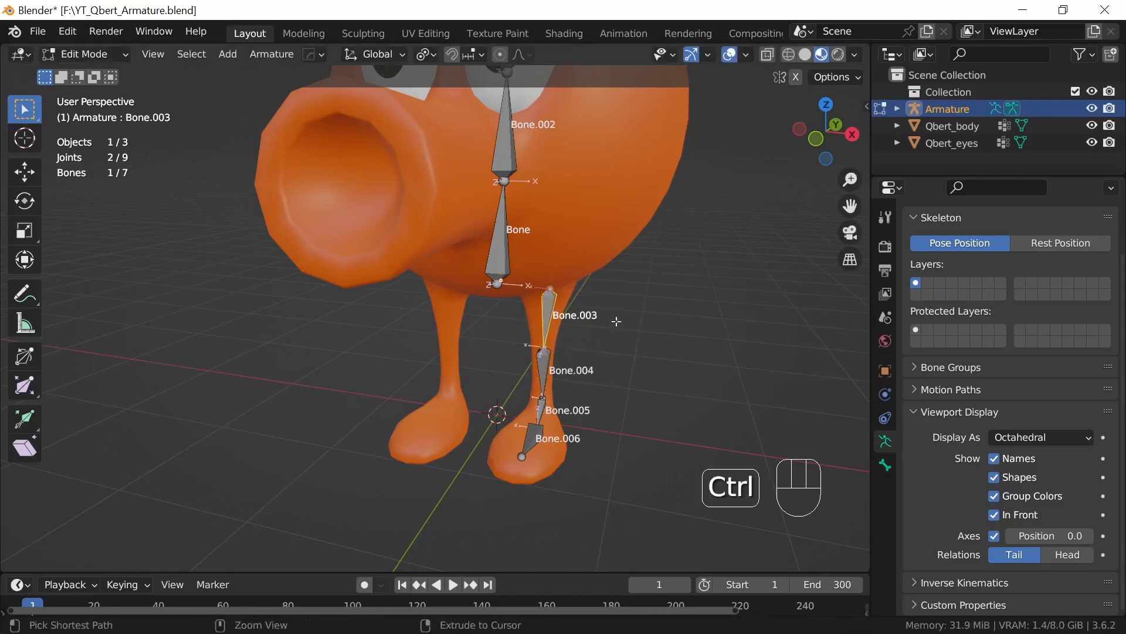
{"action": "key", "text": "ctrl+Tab"}
{"action": "key", "text": "ctrl+Tab"}
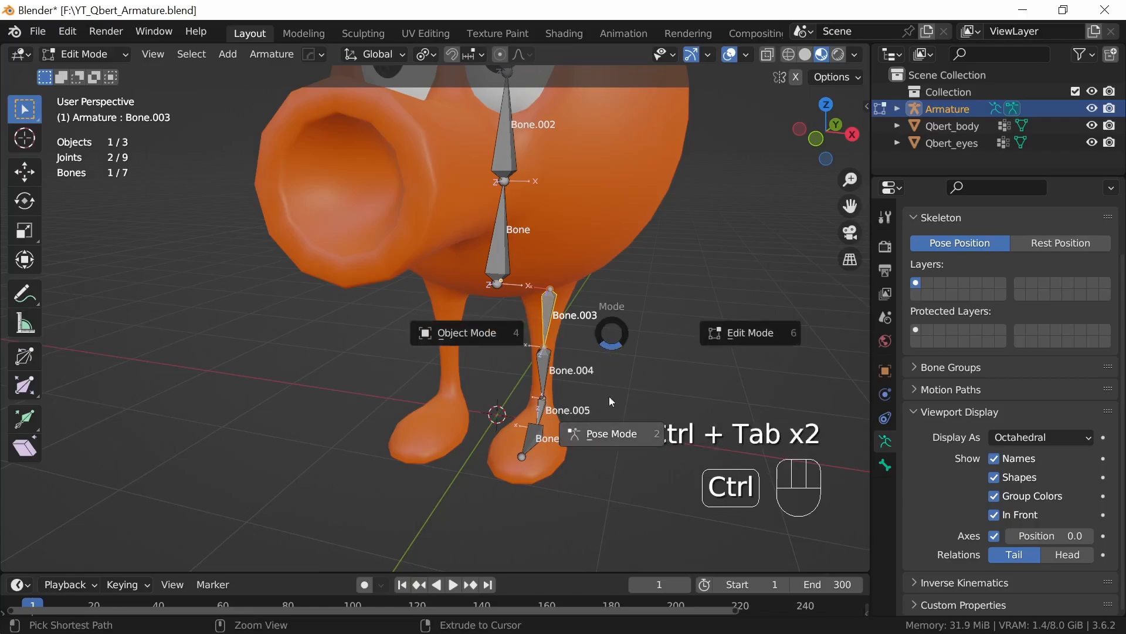
{"action": "left_click", "coordinate": [610, 434]}
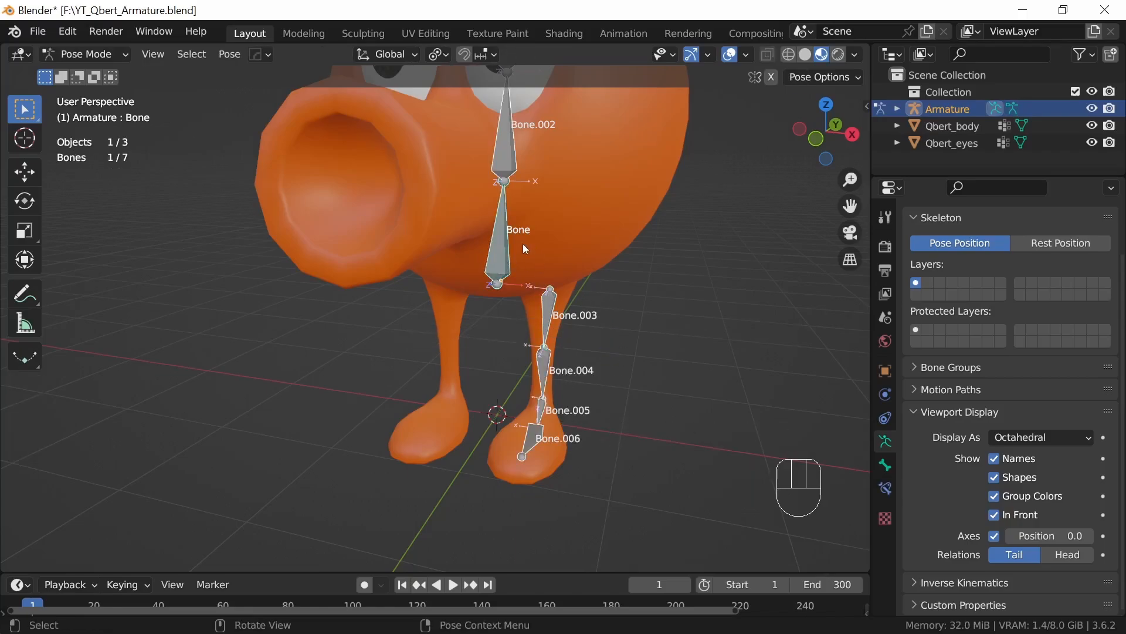
{"action": "key", "text": "g"}
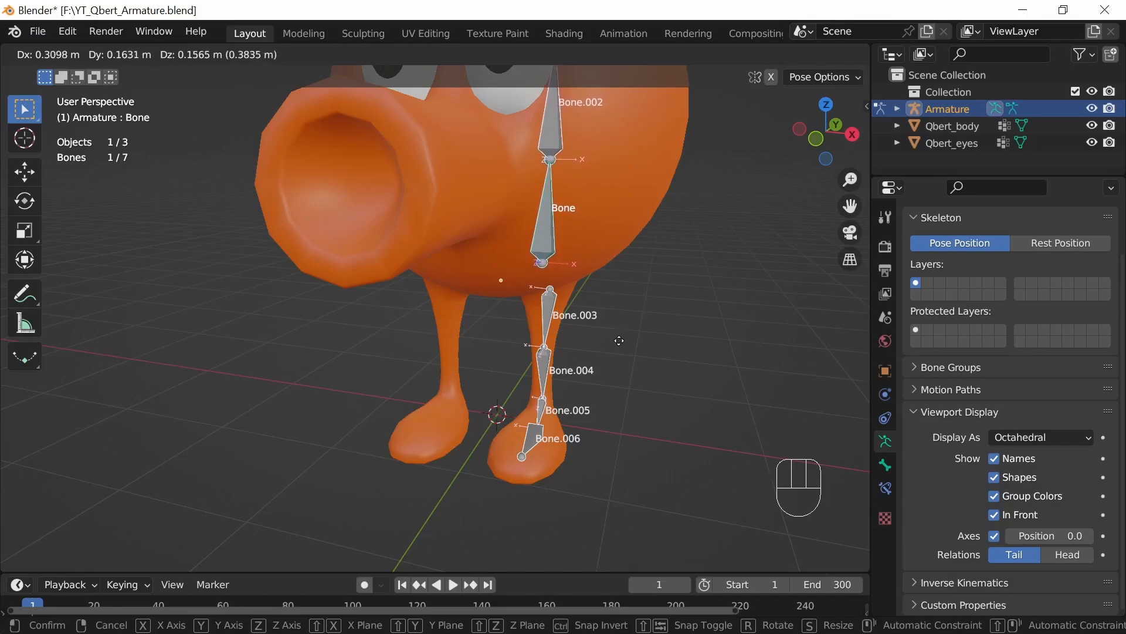
{"action": "right_click", "coordinate": [622, 344]}
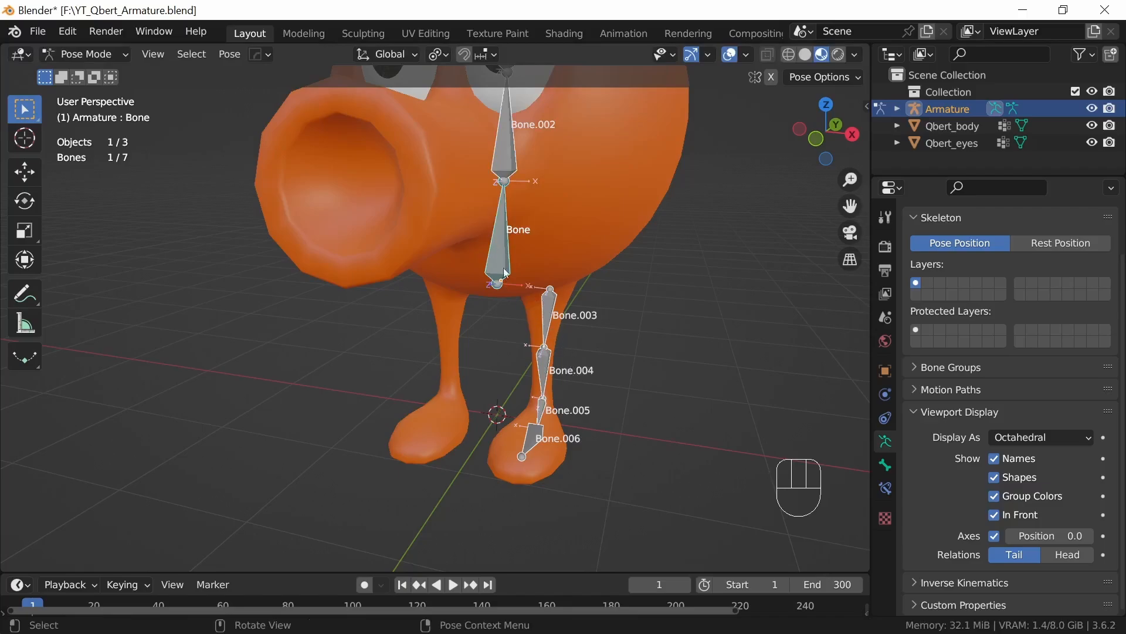
{"action": "middle_click_drag", "start_coordinate": [506, 272], "coordinate": [506, 402]}
{"action": "middle_click_drag", "start_coordinate": [573, 374], "coordinate": [462, 445], "text": "ctrl"}
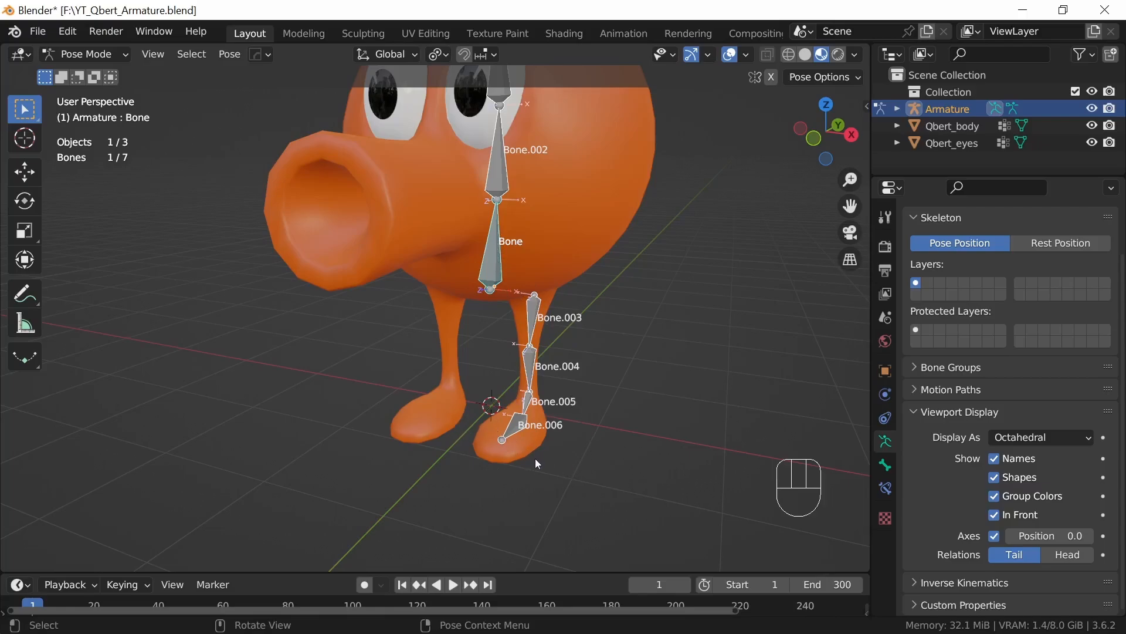
{"action": "middle_click_drag", "start_coordinate": [559, 434], "coordinate": [553, 351]}
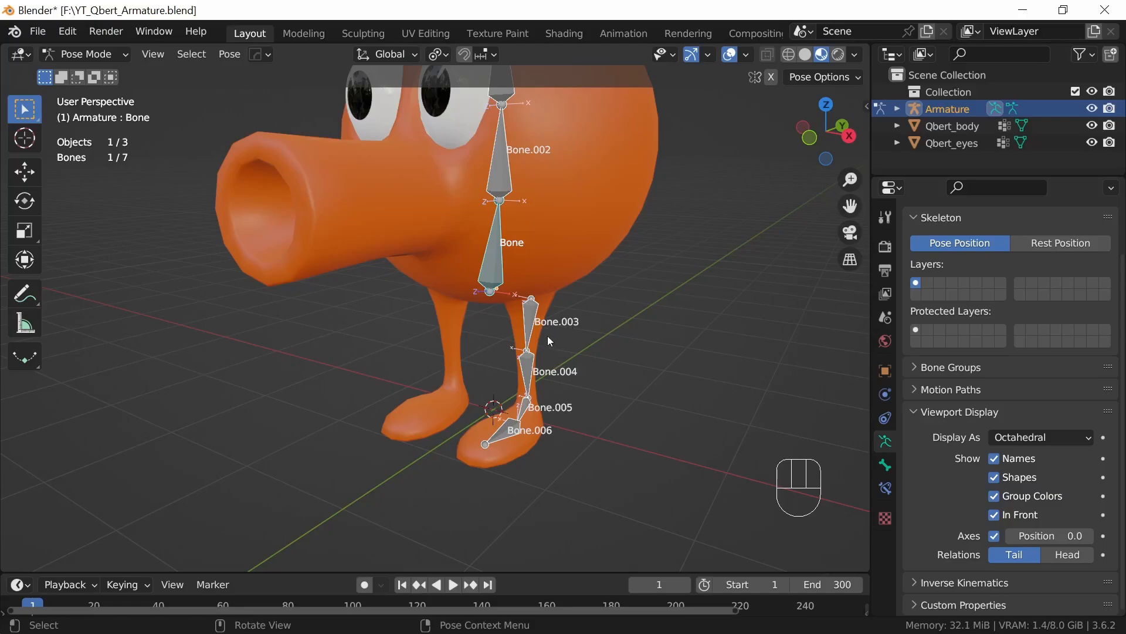
{"action": "key", "text": "g"}
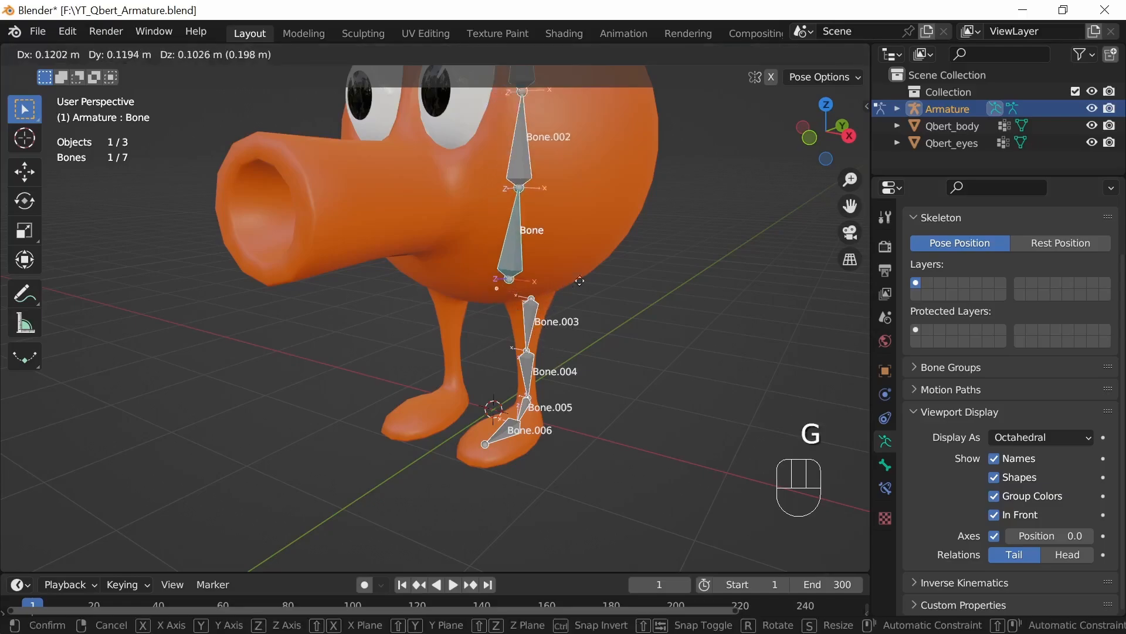
{"action": "right_click", "coordinate": [527, 333]}
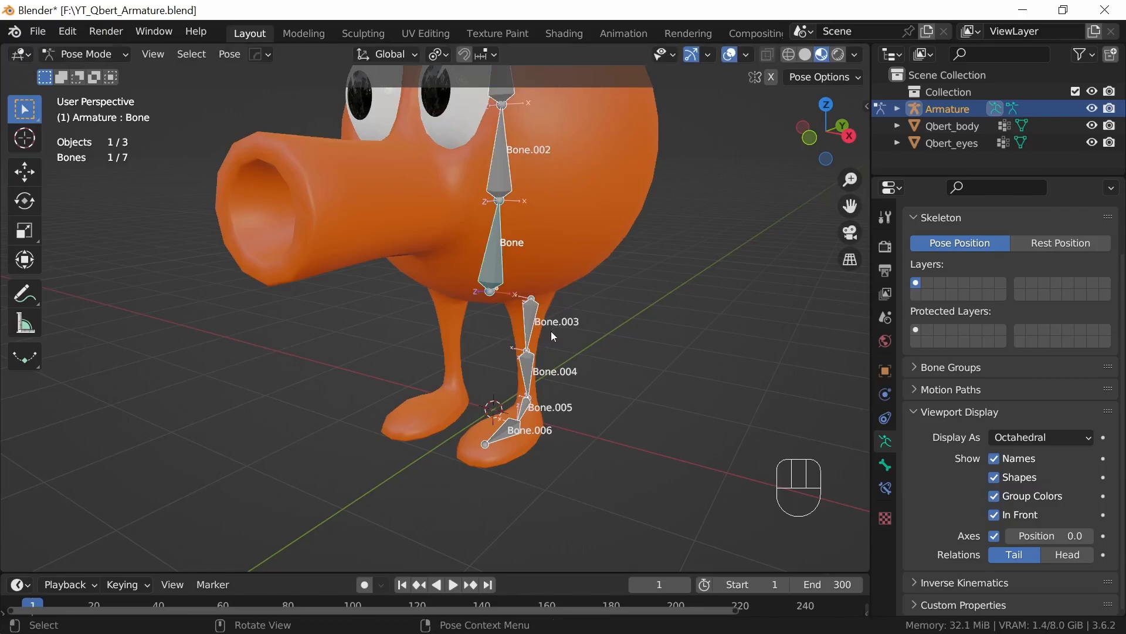
Step: Return to Edit Mode and try moving the lowest body bone, then cancel the move
{"action": "key", "text": "ctrl+Tab"}
{"action": "key", "text": "Tab"}
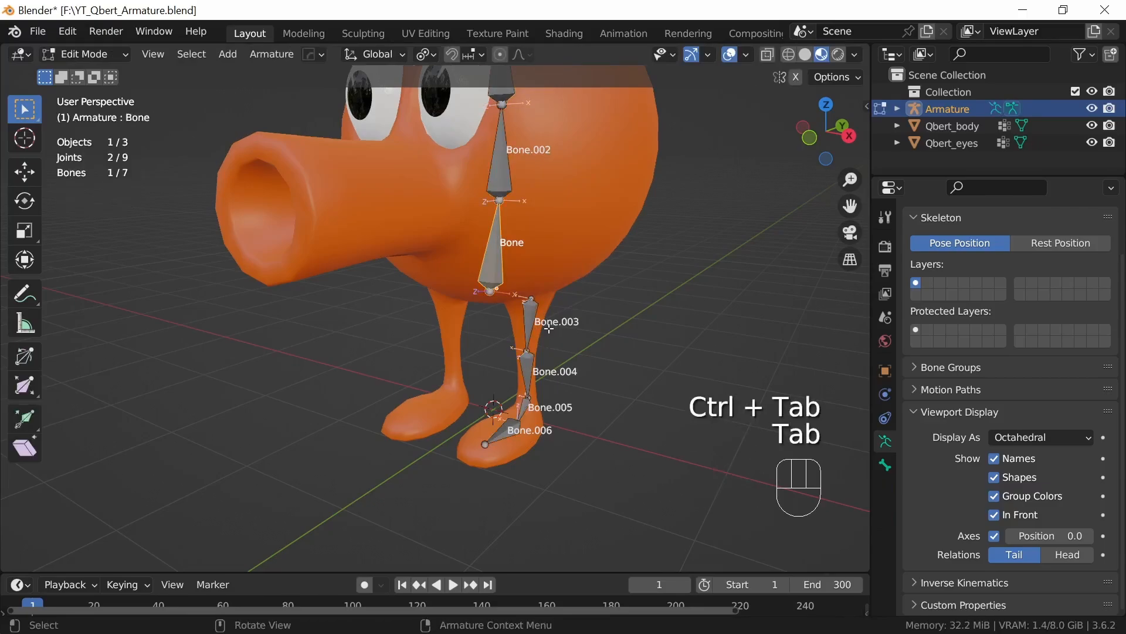
{"action": "key", "text": "g"}
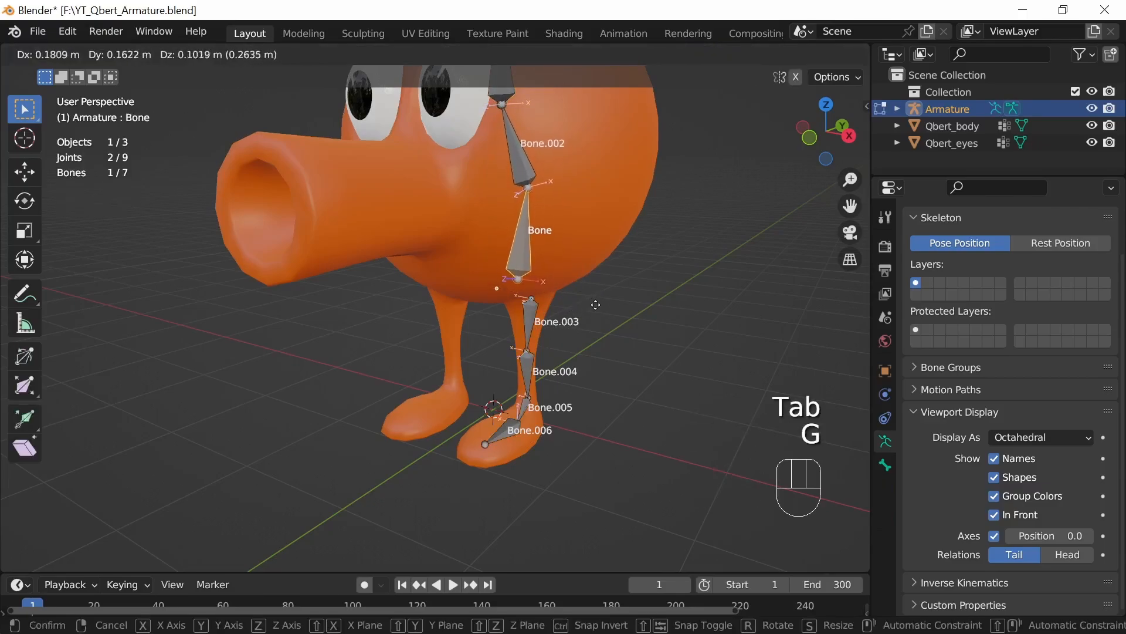
{"action": "right_click", "coordinate": [596, 305]}
Step: Parent the upper leg bone to the lowest body bone with Keep Offset
{"action": "middle_click_drag", "start_coordinate": [596, 307], "coordinate": [587, 321]}
{"action": "left_click", "coordinate": [531, 300]}
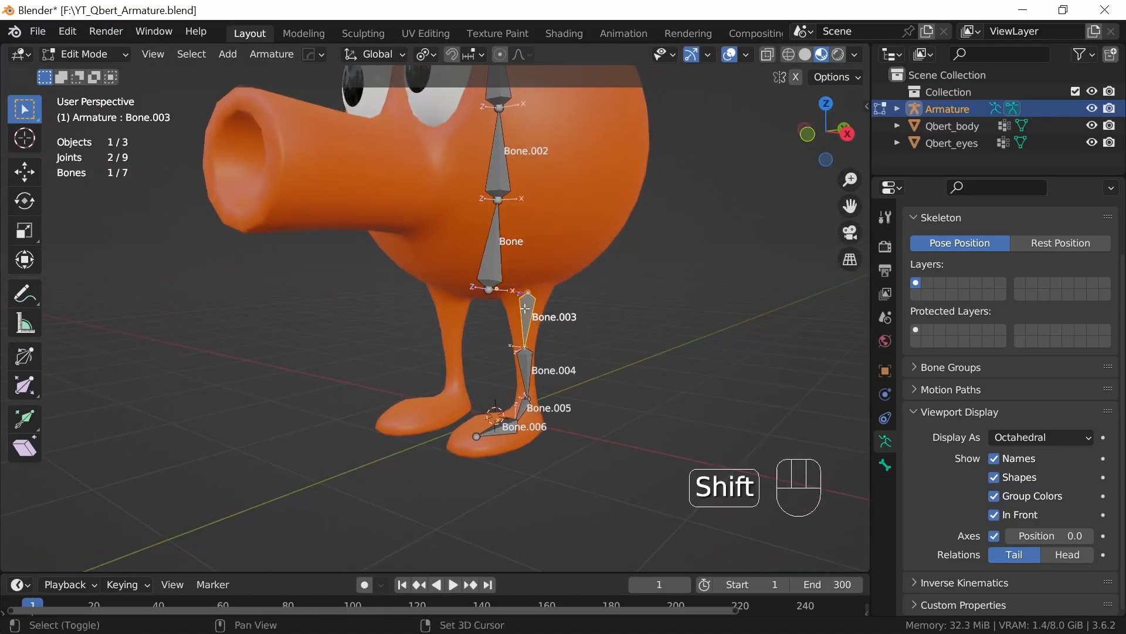
{"action": "left_click", "coordinate": [495, 264], "text": "shift"}
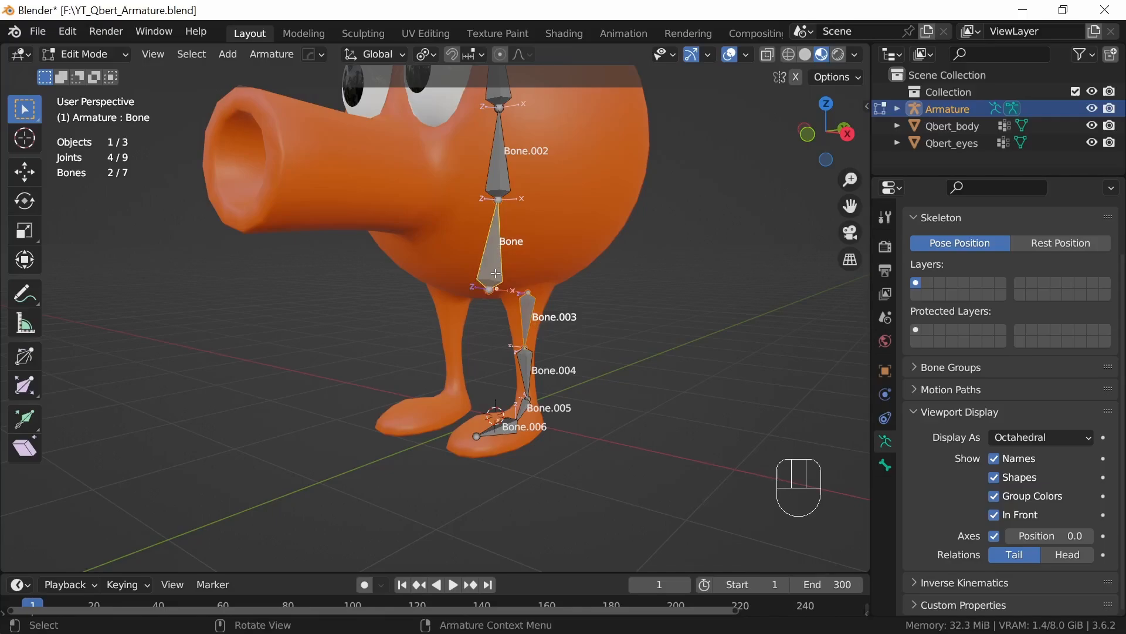
{"action": "key", "text": "ctrl+p"}
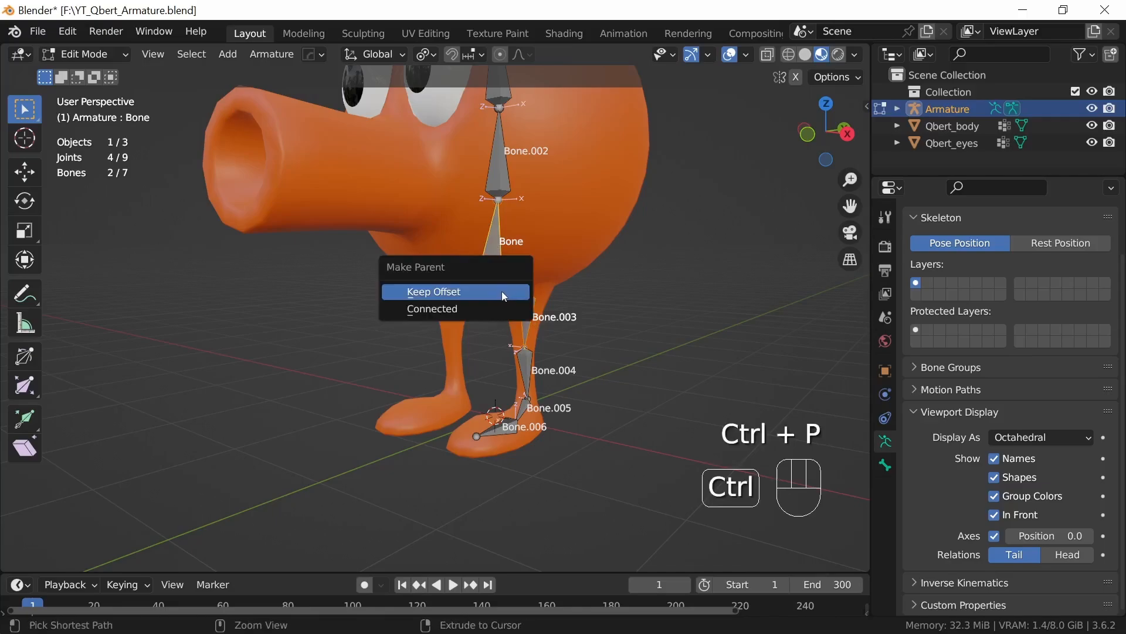
{"action": "left_click", "coordinate": [460, 292]}
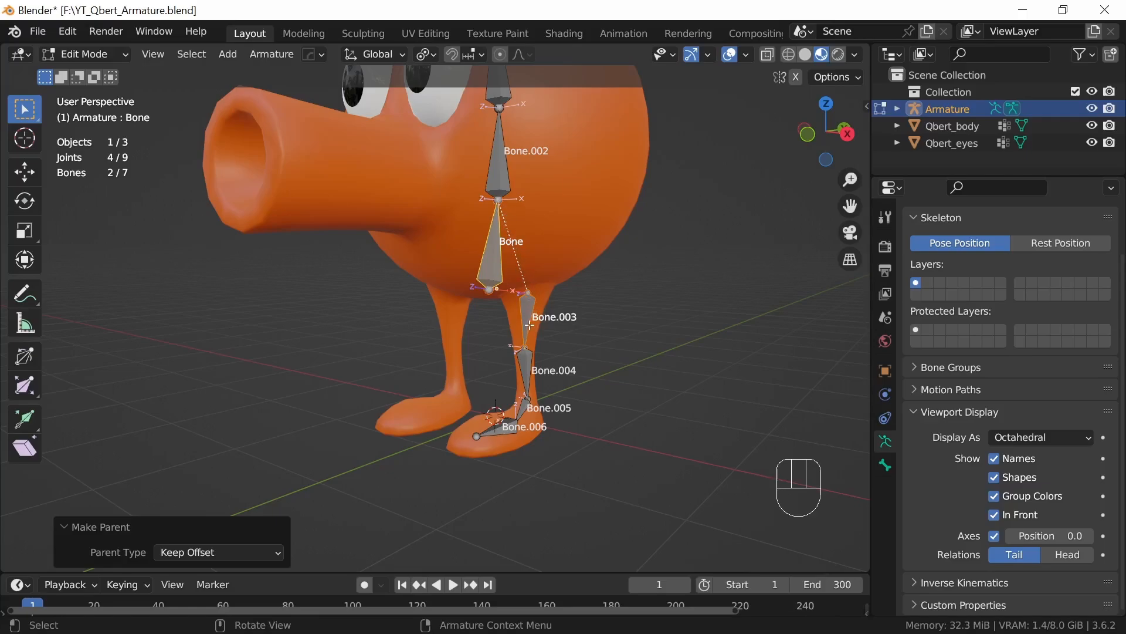
Step: Try moving the lowest body bone and the parented upper leg bone separately in Edit Mode, cancelling both moves
{"action": "left_click", "coordinate": [511, 276]}
{"action": "key", "text": "g"}
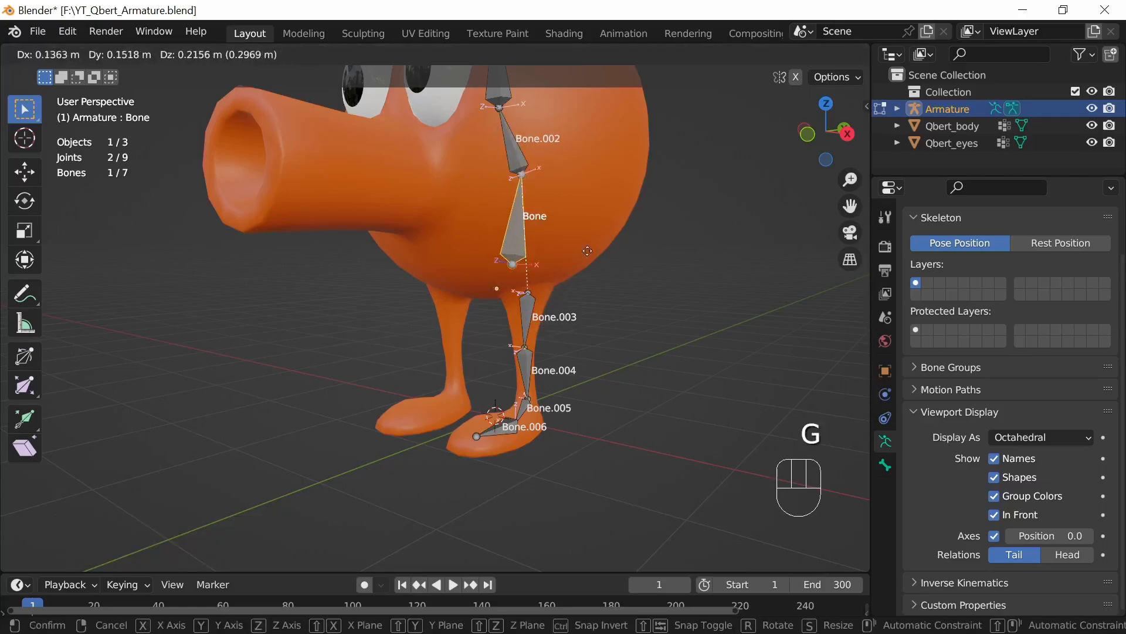
{"action": "right_click", "coordinate": [527, 309]}
{"action": "left_click", "coordinate": [527, 309]}
{"action": "key", "text": "g"}
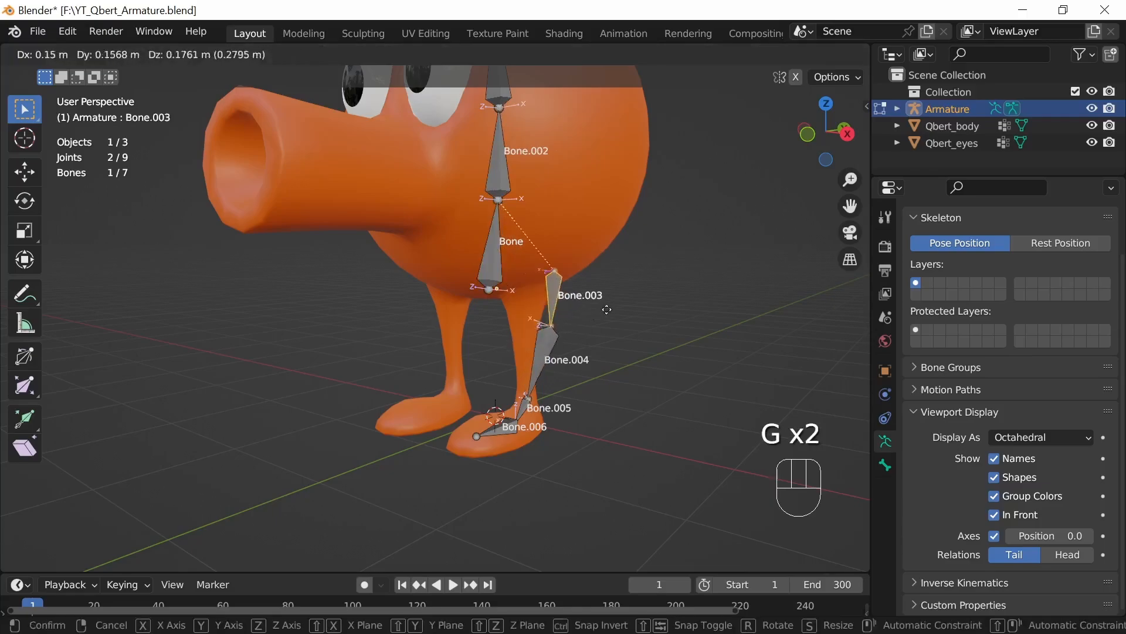
{"action": "right_click", "coordinate": [563, 345]}
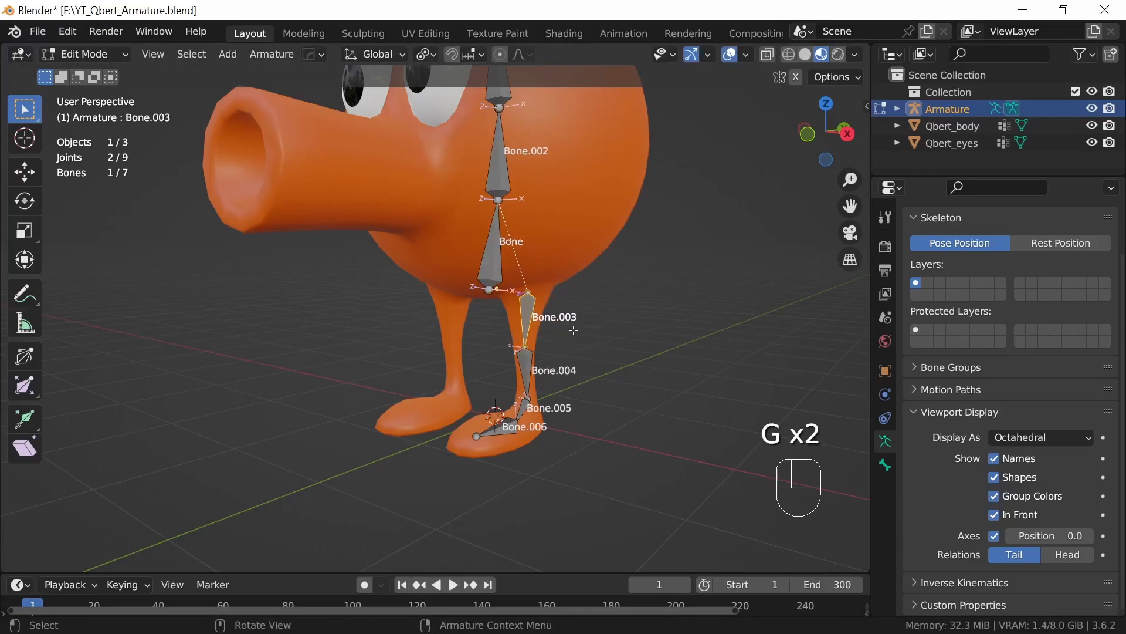
Step: Switch to Pose Mode and test the new parenting by moving the lowest body bone, then cancel the move
{"action": "key", "text": "ctrl+Tab"}
{"action": "key", "text": "ctrl+Tab"}
{"action": "left_click", "coordinate": [575, 423]}
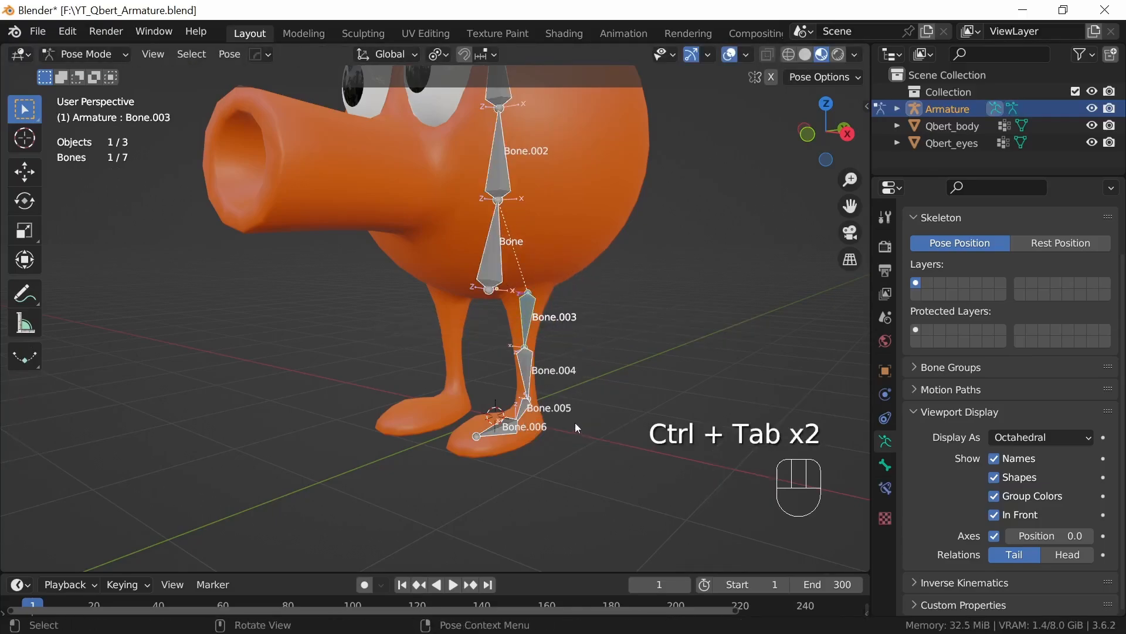
{"action": "left_click", "coordinate": [498, 259]}
{"action": "key", "text": "g"}
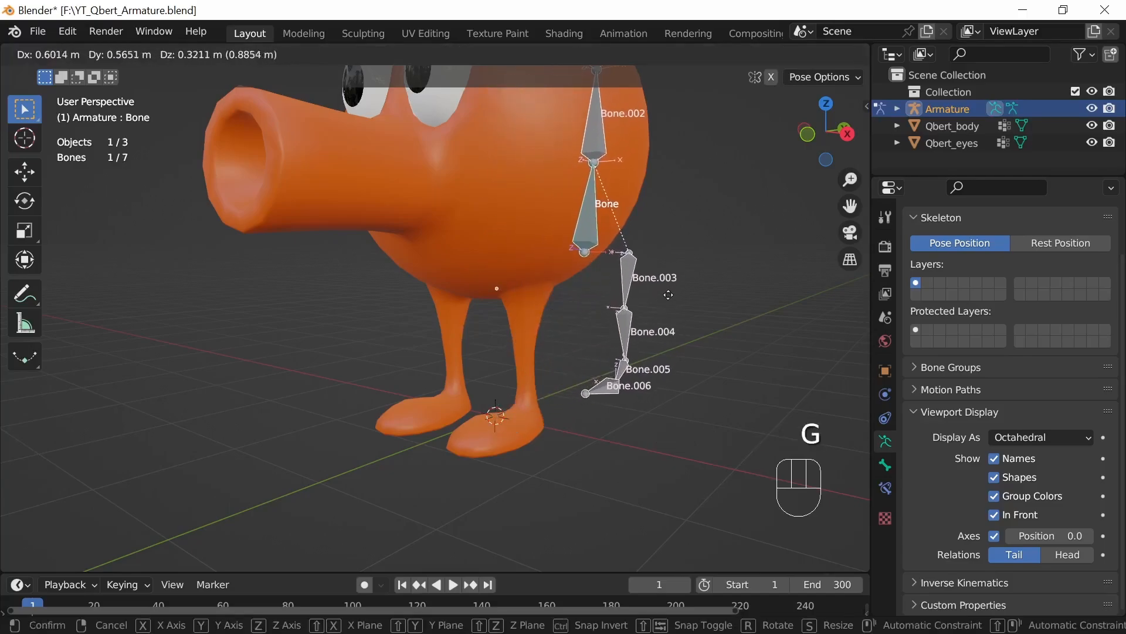
{"action": "right_click", "coordinate": [650, 297]}
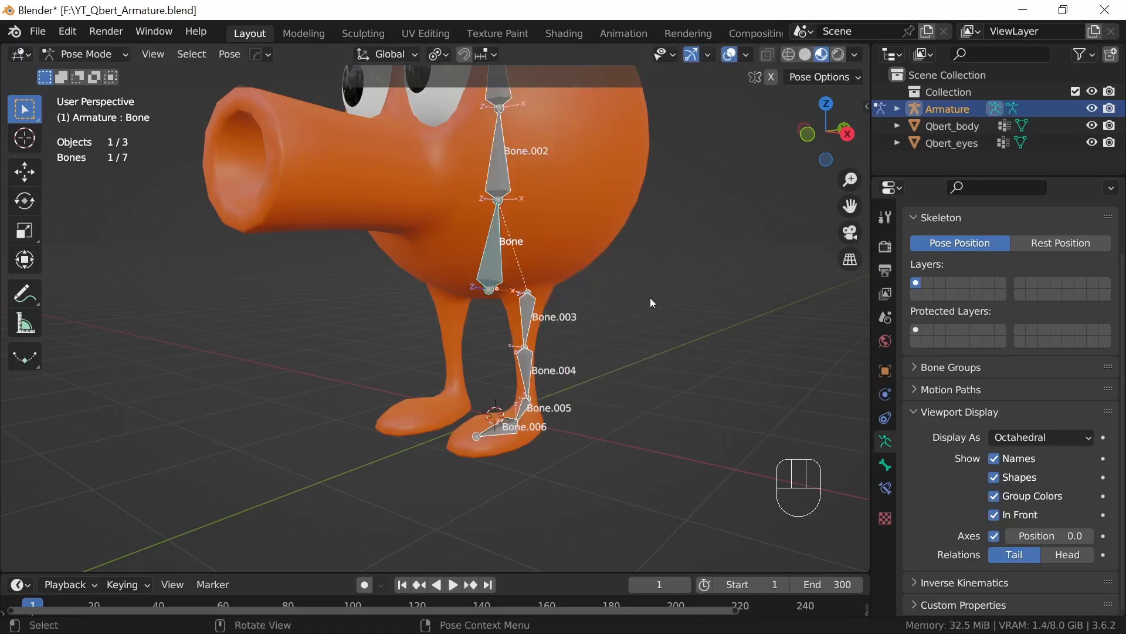
Step: Test moving the upper leg bone in Pose Mode, cancel the move and return to Edit Mode
{"action": "left_click", "coordinate": [529, 315]}
{"action": "key", "text": "g"}
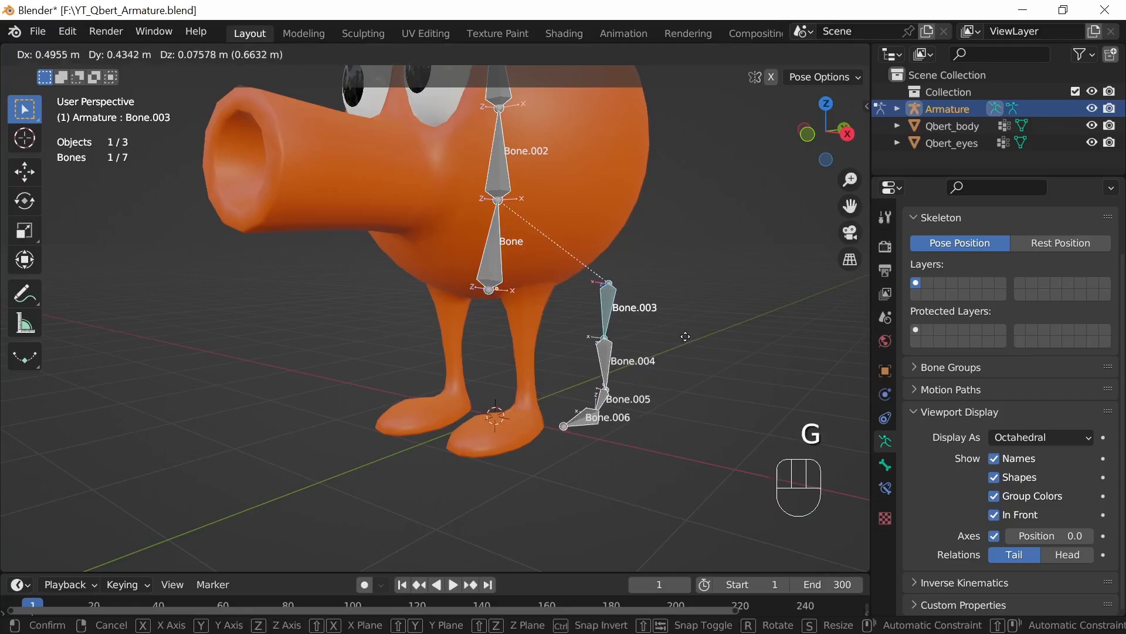
{"action": "left_click", "coordinate": [558, 381]}
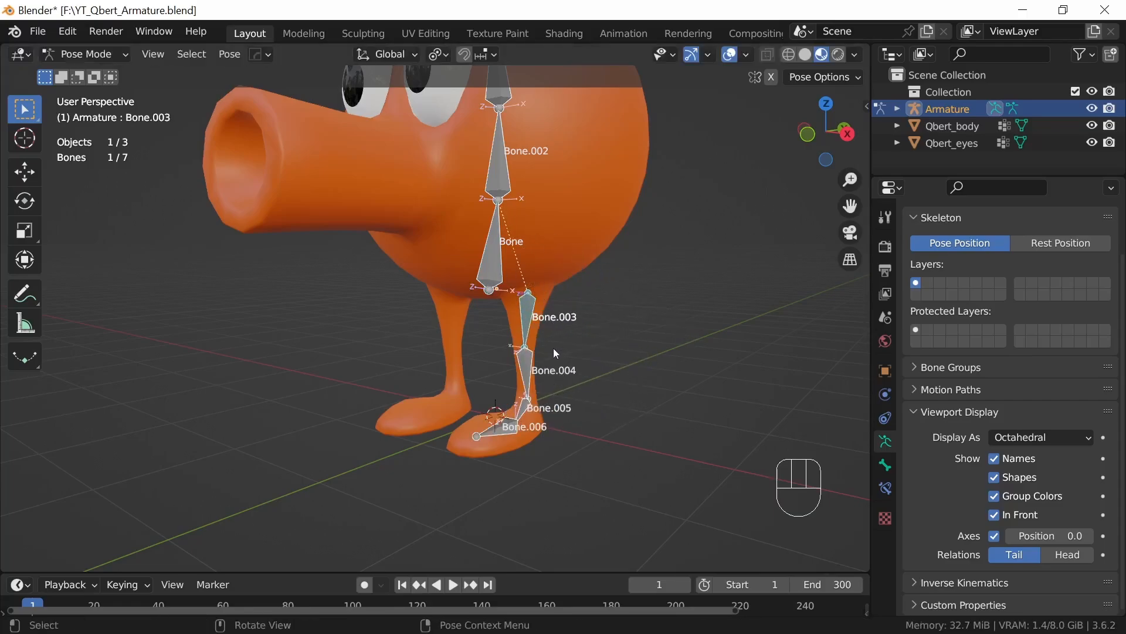
{"action": "key", "text": "Tab"}
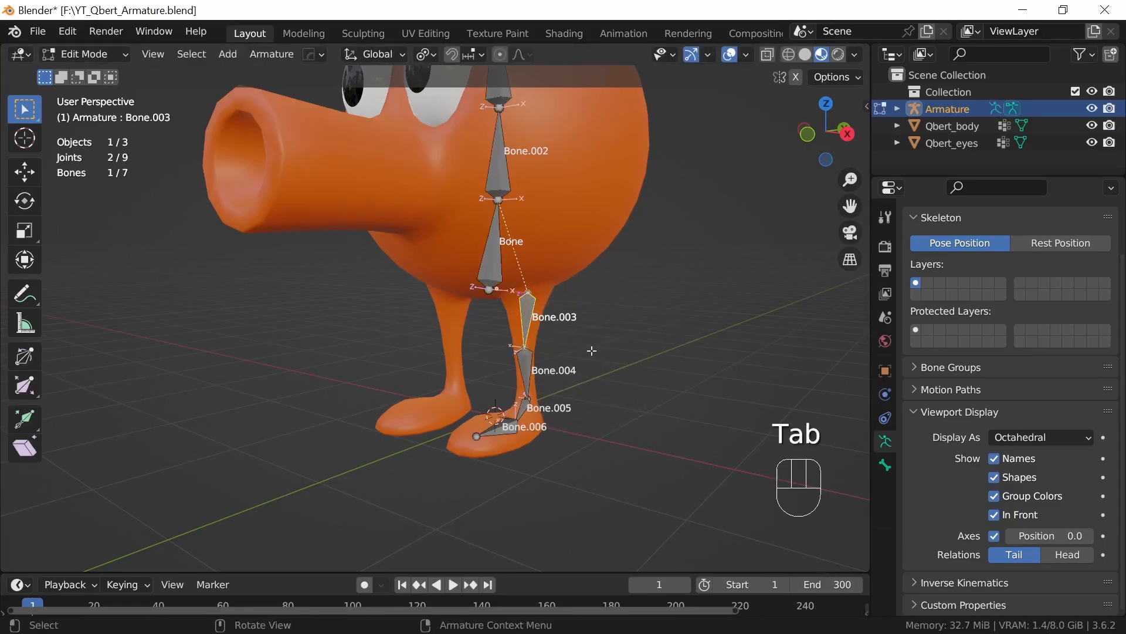
Step: Rename the armature object to Skelley
{"action": "mouse_move", "coordinate": [586, 366]}
{"action": "middle_mouse_down"}
{"action": "mouse_move", "coordinate": [596, 374]}
{"action": "mouse_move", "coordinate": [573, 370]}
{"action": "mouse_move", "coordinate": [592, 351]}
{"action": "mouse_move", "coordinate": [598, 379]}
{"action": "middle_mouse_up"}
{"action": "middle_click_drag", "start_coordinate": [605, 376], "coordinate": [584, 363], "text": "ctrl"}
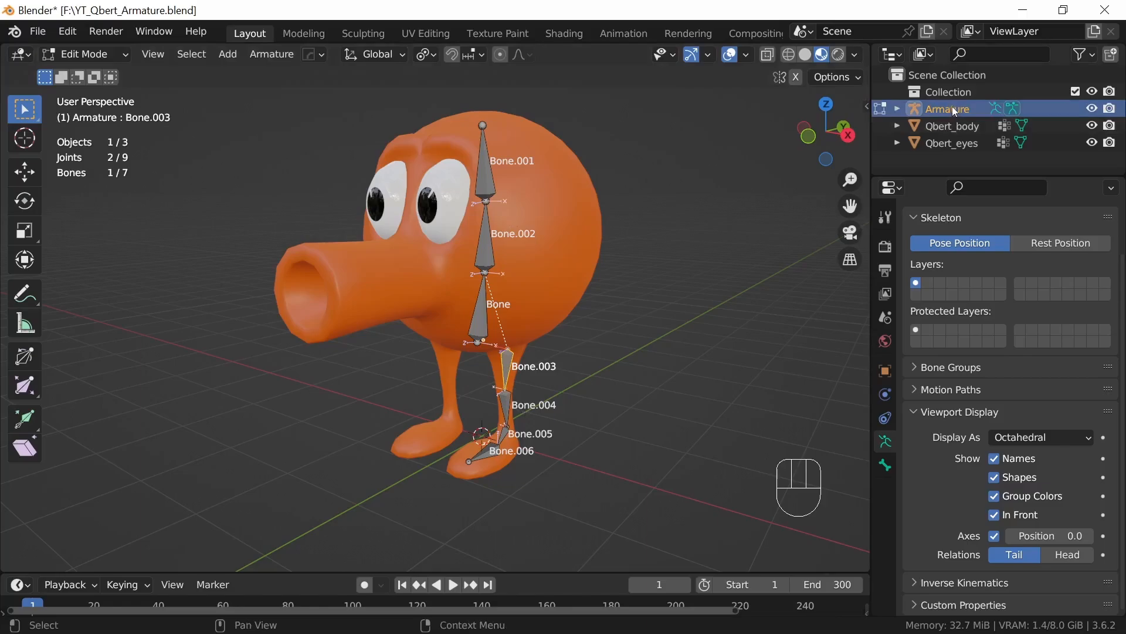
{"action": "key", "text": "F2"}
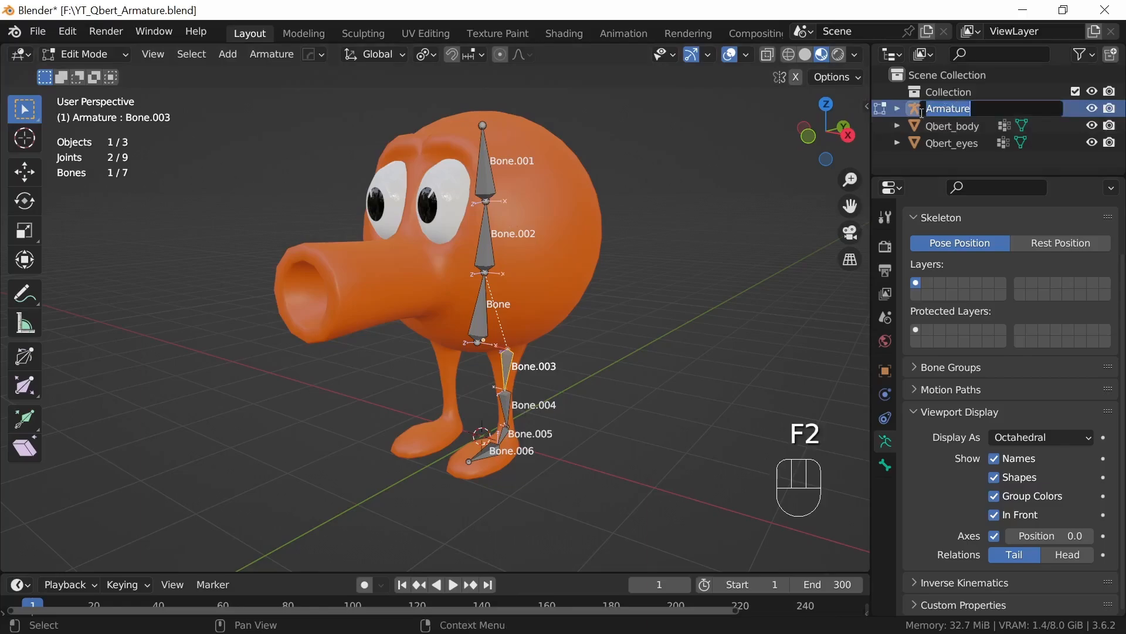
{"action": "type", "text": "Skelley"}
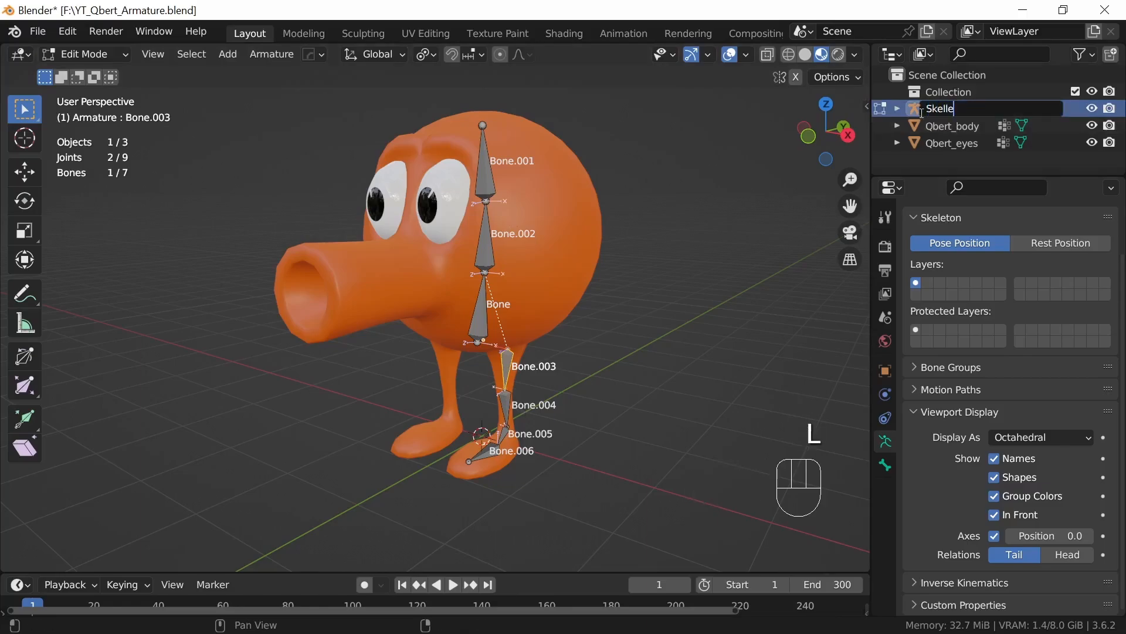
{"action": "key", "text": "Return"}
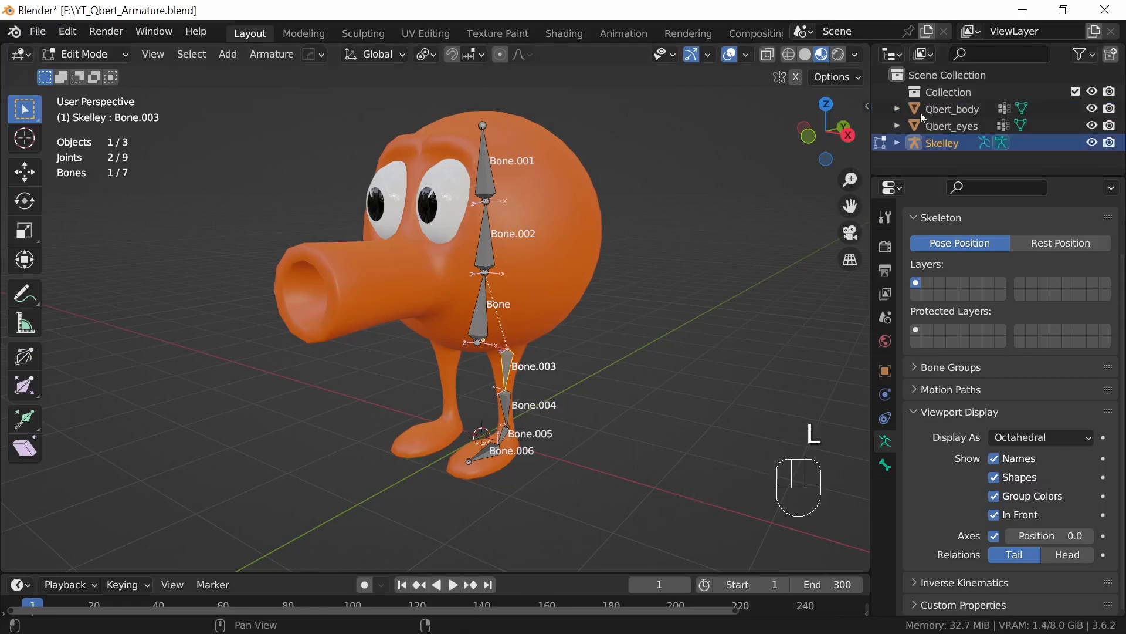
Step: Rename the lowest body bone to root
{"action": "left_click", "coordinate": [482, 316]}
{"action": "key", "text": "F2"}
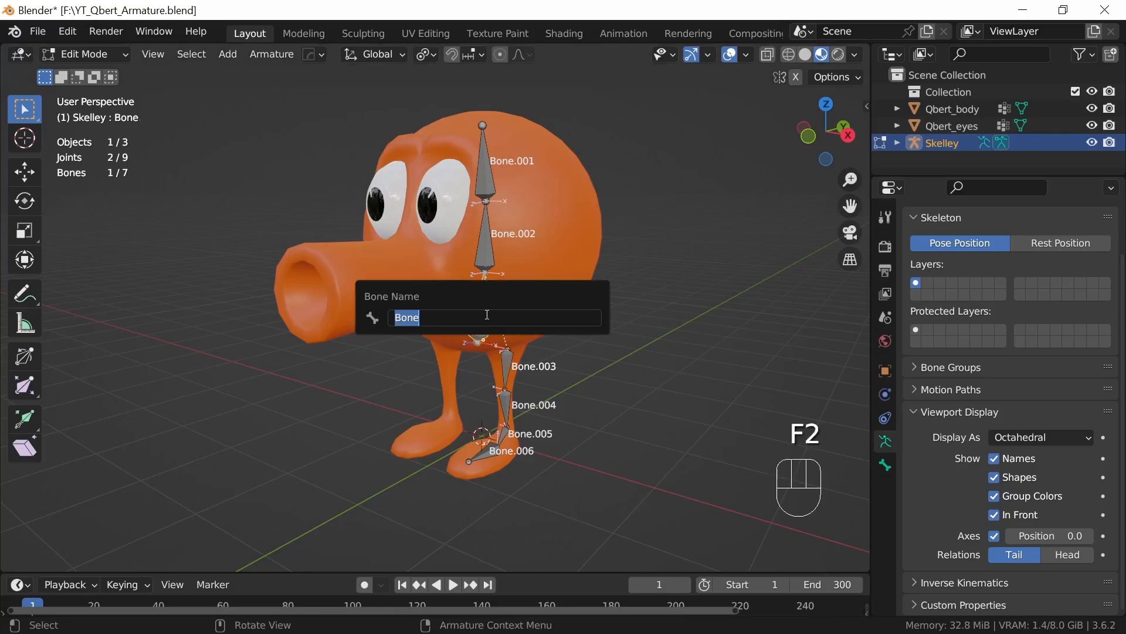
{"action": "type", "text": "root"}
{"action": "key", "text": "Return"}
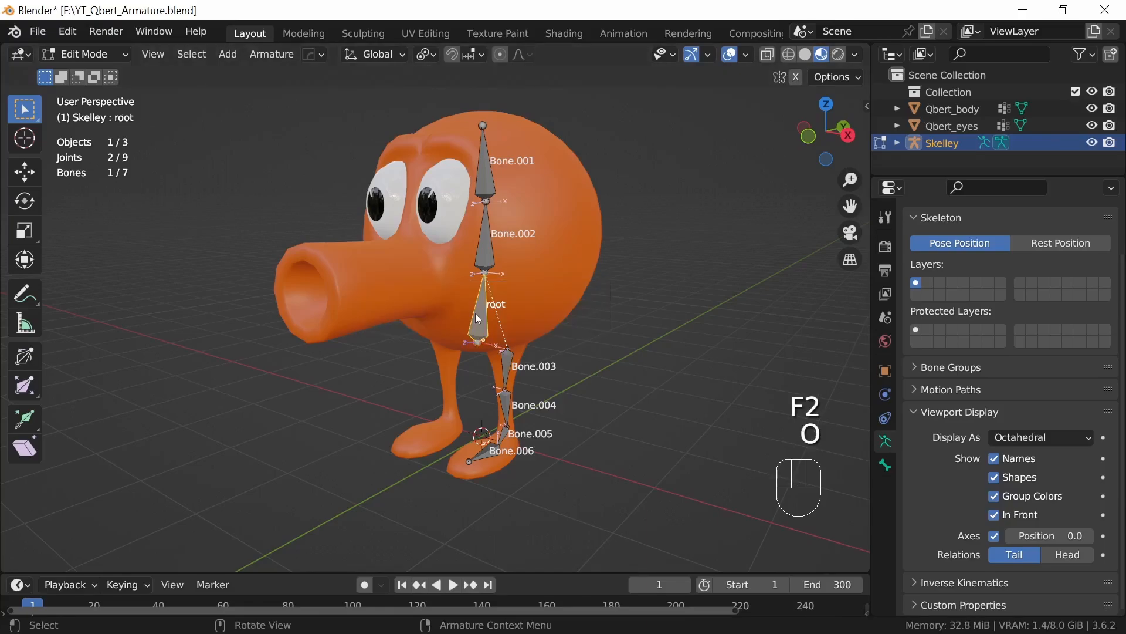
Step: Rename the middle body bone, directly above the root bone, to spine_01
{"action": "left_click", "coordinate": [486, 243]}
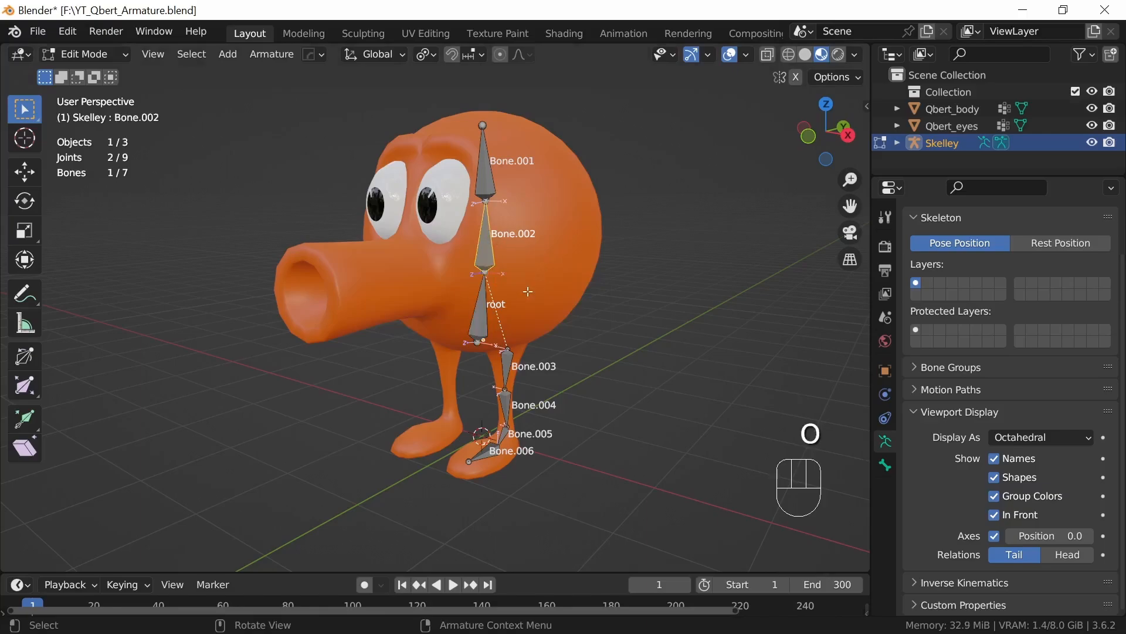
{"action": "key", "text": "F2"}
{"action": "type", "text": "spine_01"}
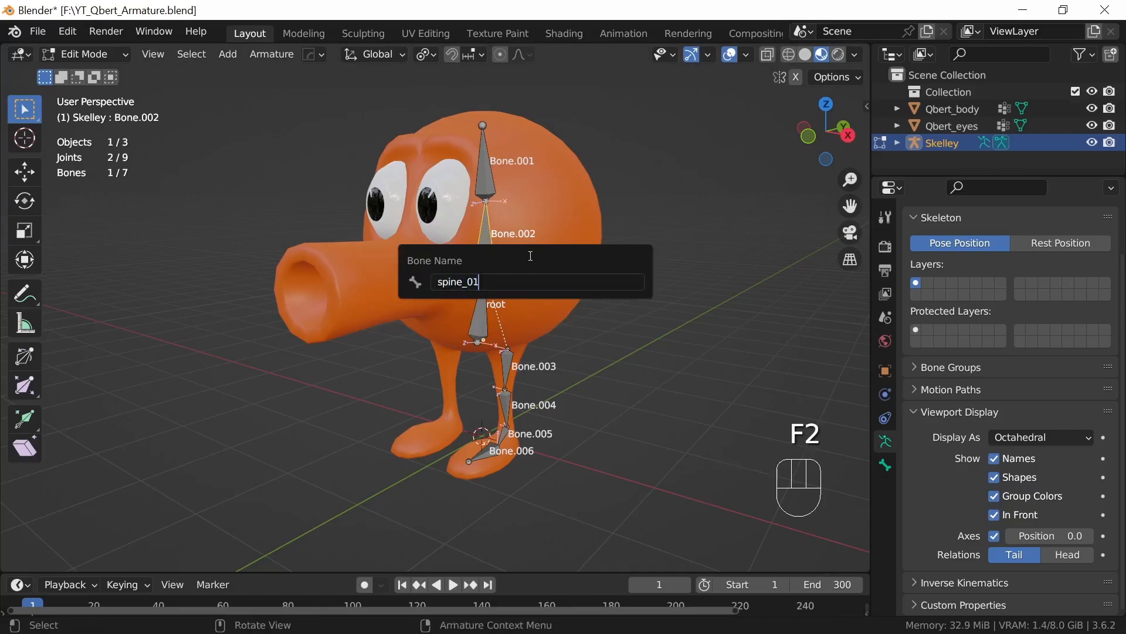
{"action": "key", "text": "Return"}
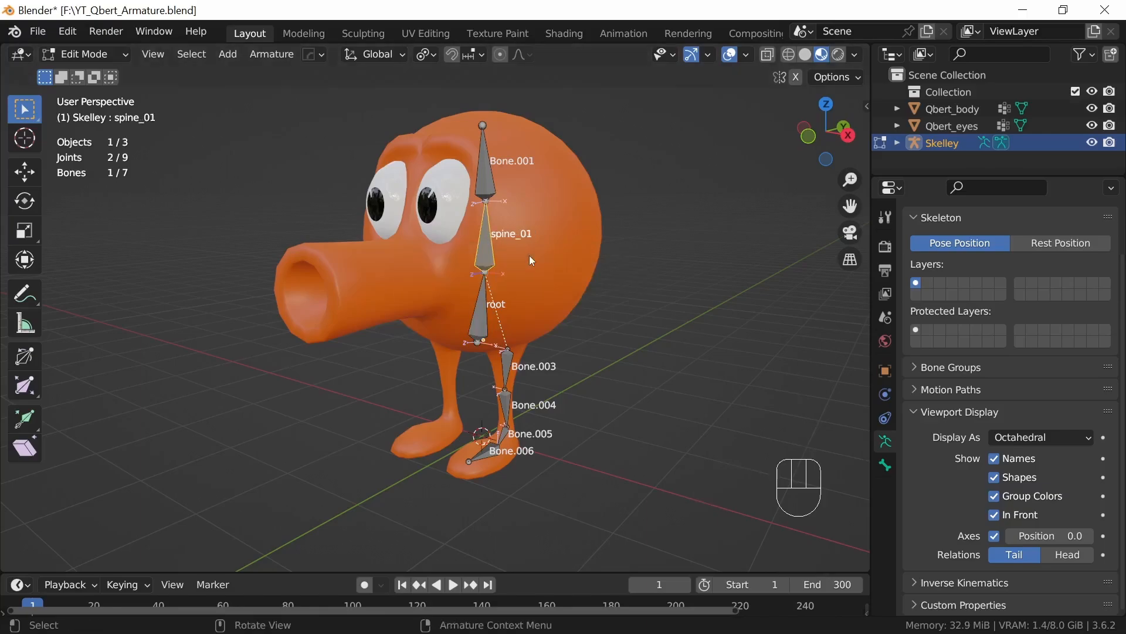
Step: Rename the topmost body bone to spine_02
{"action": "left_click", "coordinate": [491, 181]}
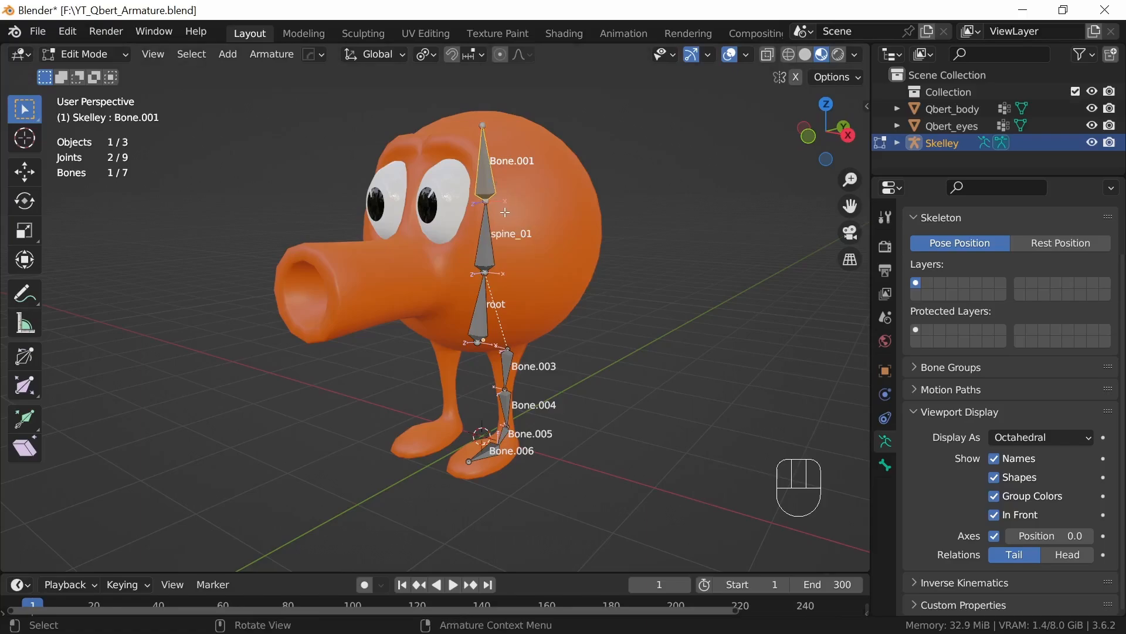
{"action": "key", "text": "F2"}
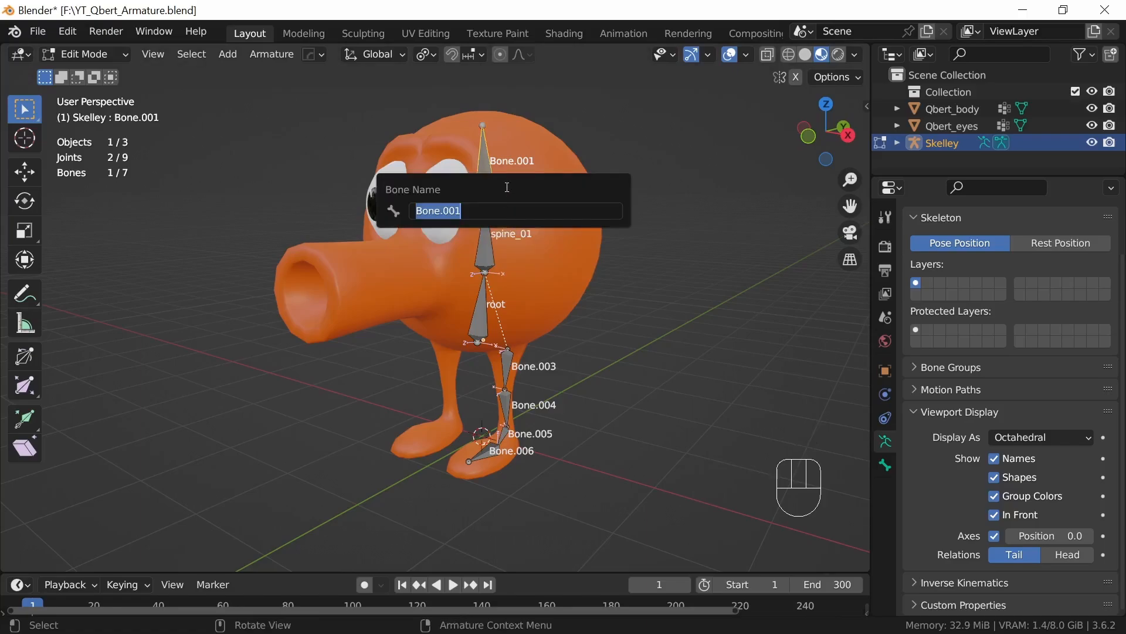
{"action": "type", "text": "spine_0"}
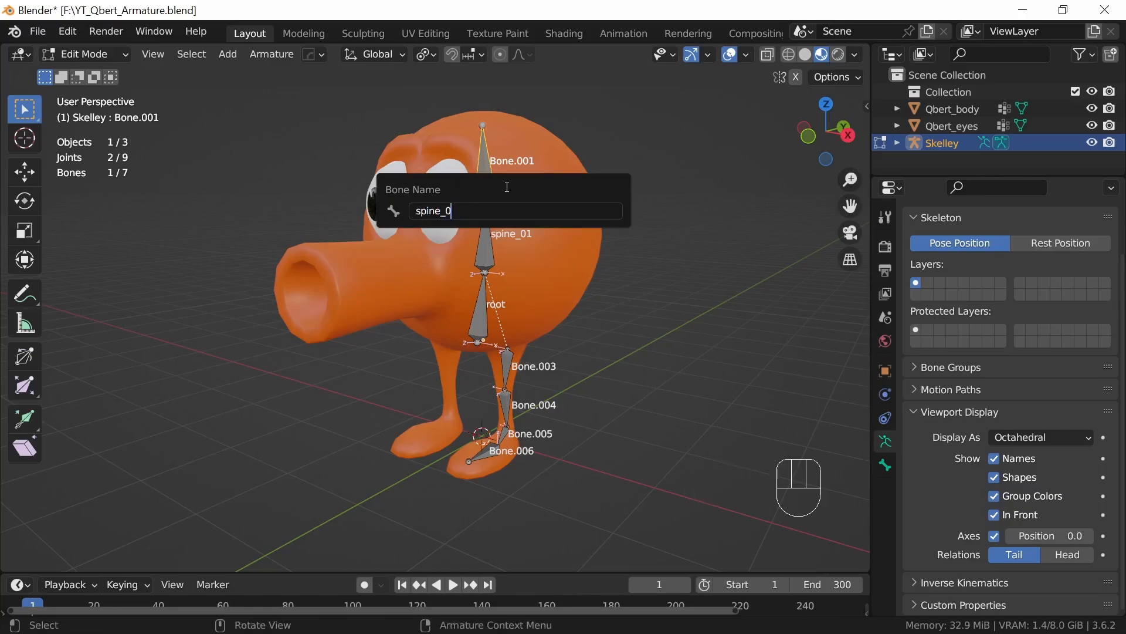
{"action": "type", "text": "2"}
{"action": "key", "text": "Return"}
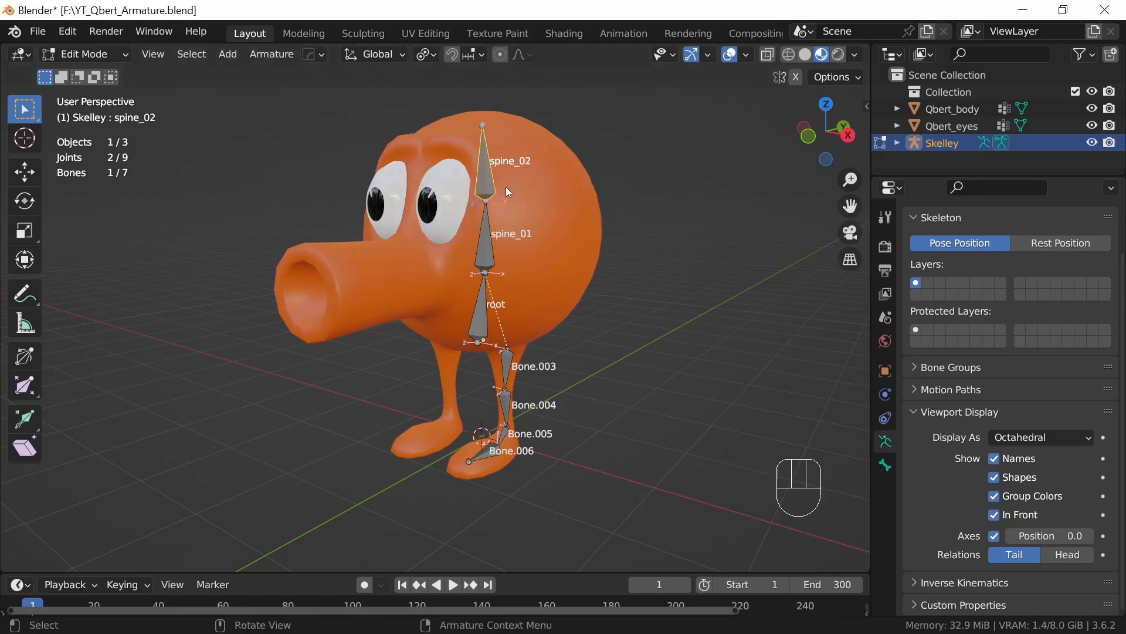
Step: Rename the uppermost bone of the leg chain to thigh L
{"action": "left_click", "coordinate": [510, 365]}
{"action": "key", "text": "F2"}
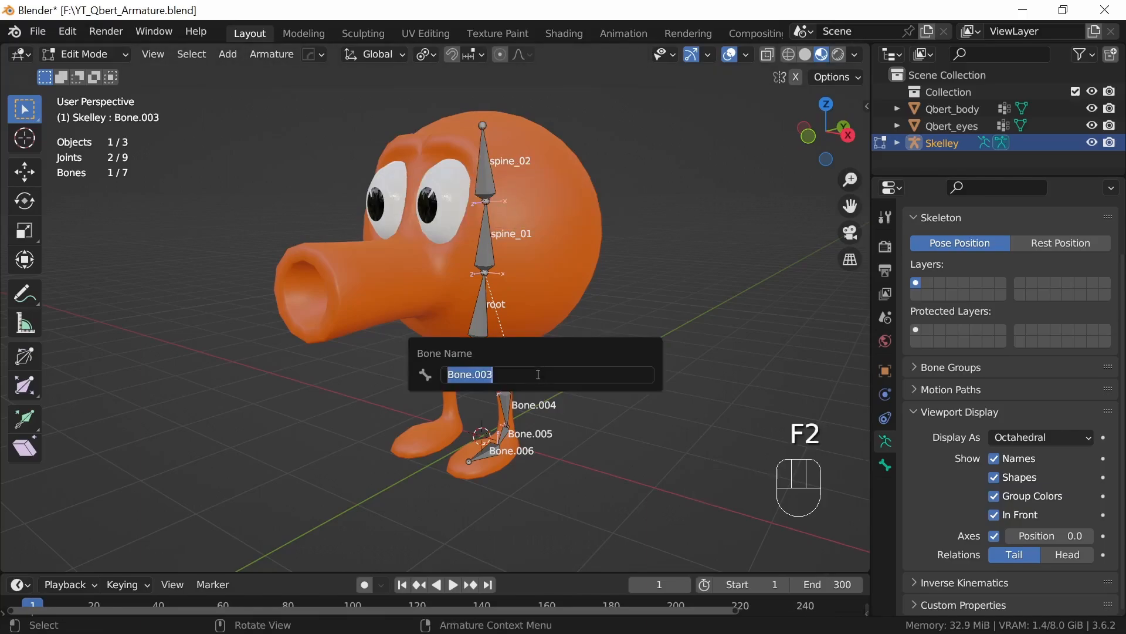
{"action": "type", "text": "thigh L"}
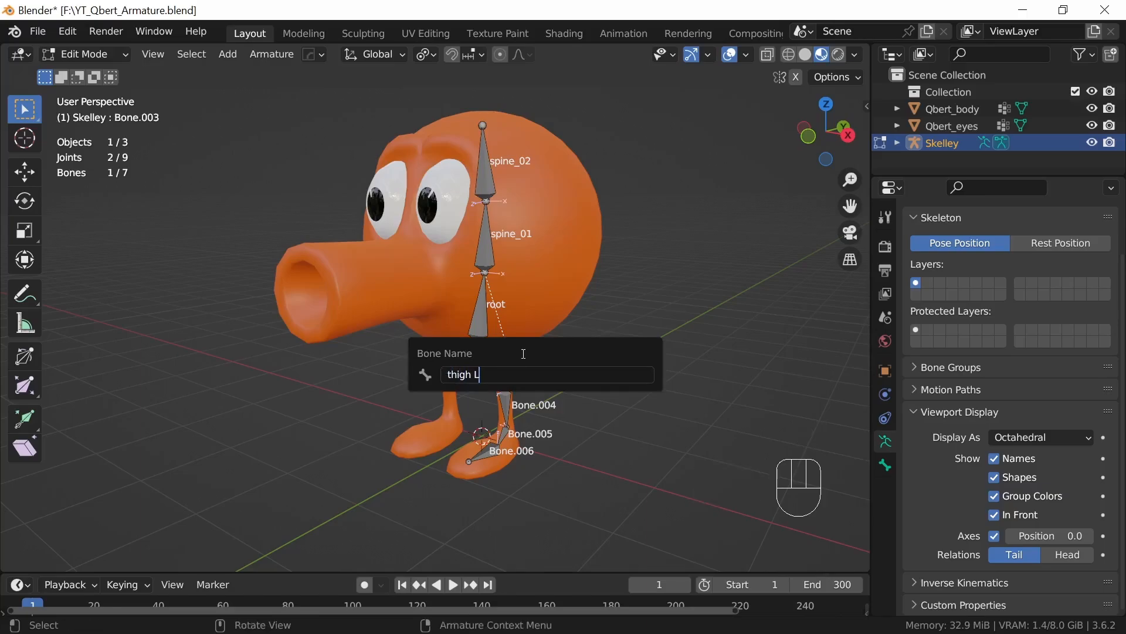
{"action": "key", "text": "Return"}
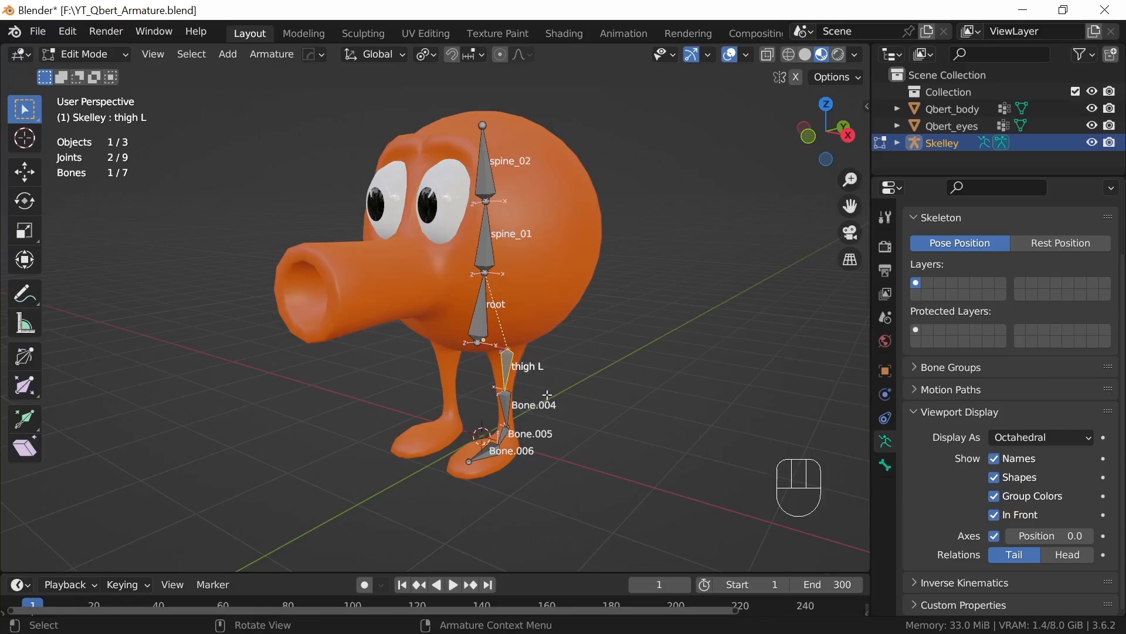
Step: Rename the lower leg bone below the thigh to leg L
{"action": "middle_click_drag", "start_coordinate": [544, 398], "coordinate": [549, 343], "text": "shift"}
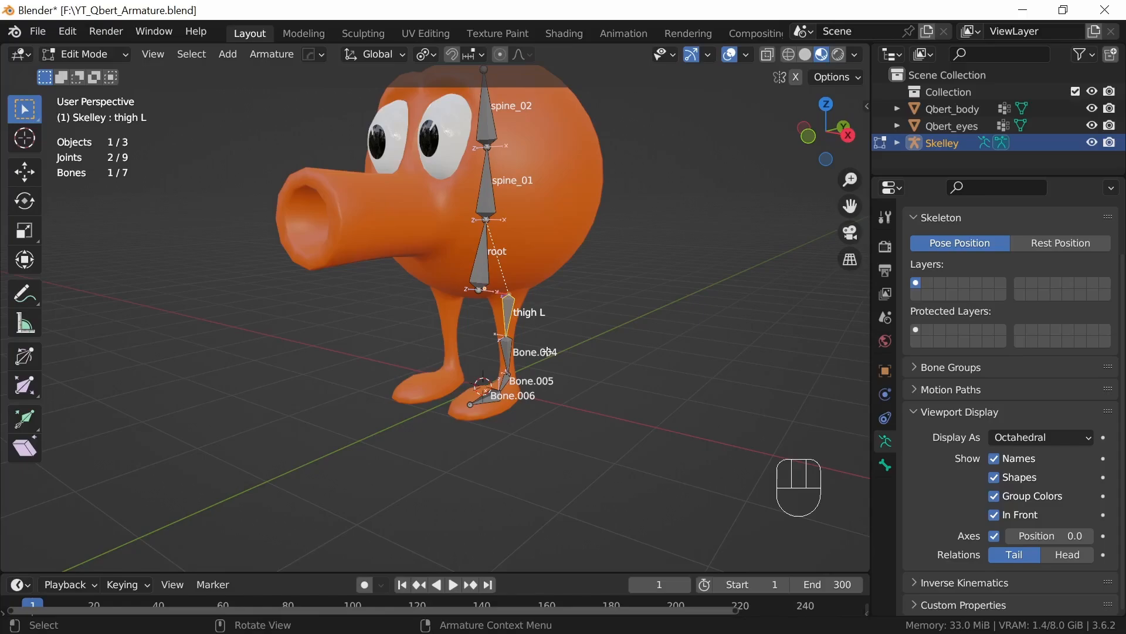
{"action": "scroll", "coordinate": [548, 352], "scroll_direction": "up", "scroll_amount": 2}
{"action": "middle_click_drag", "start_coordinate": [555, 405], "coordinate": [523, 332], "text": "ctrl"}
{"action": "left_click", "coordinate": [522, 330]}
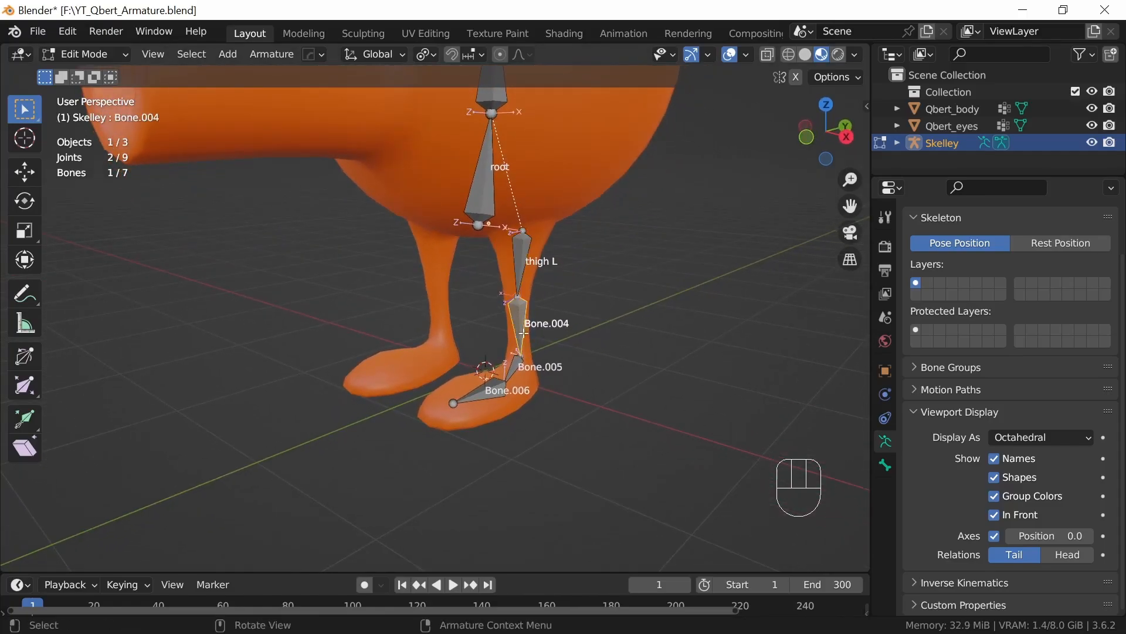
{"action": "key", "text": "F2"}
{"action": "type", "text": "leg L"}
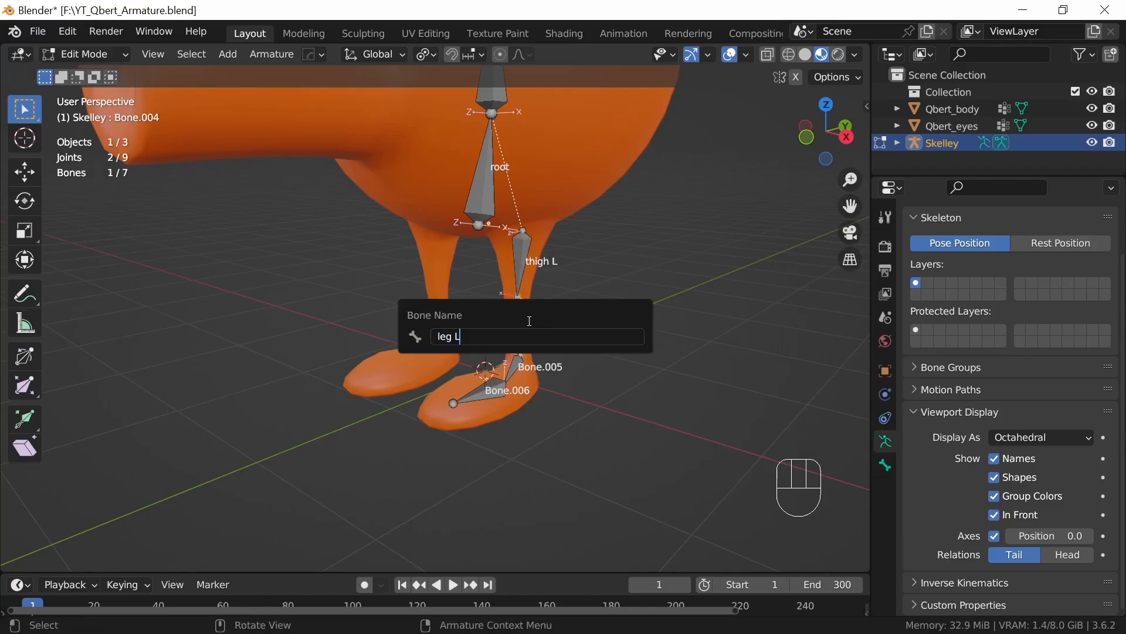
{"action": "key", "text": "Return"}
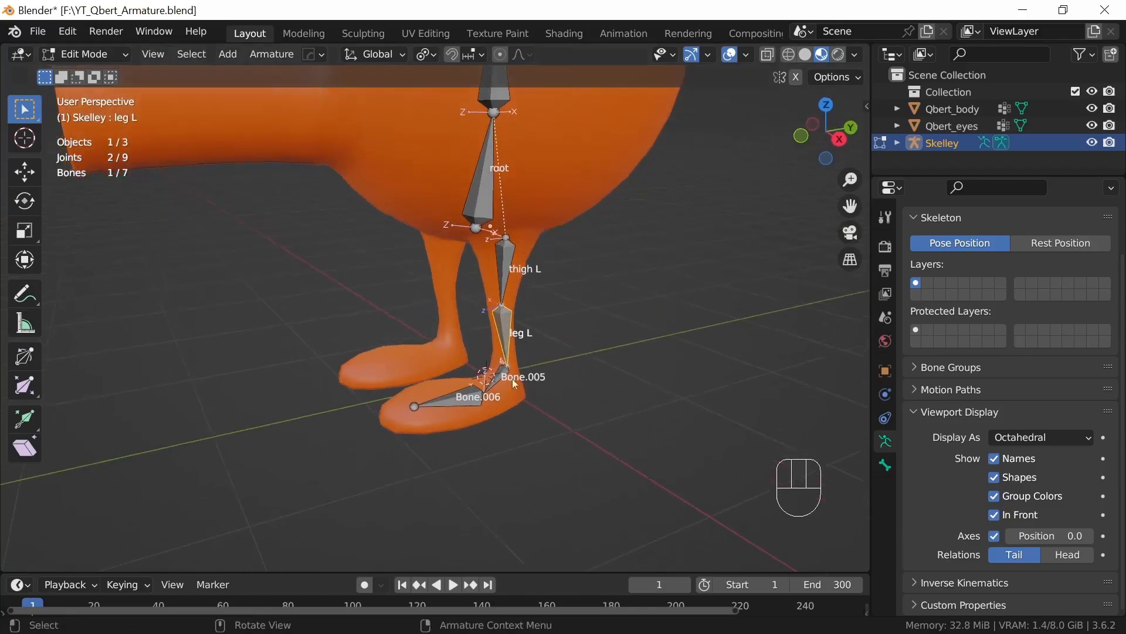
Step: Rename the short bone running from the ankle into the foot to foot L
{"action": "left_click", "coordinate": [511, 369]}
{"action": "middle_click_drag", "start_coordinate": [558, 402], "coordinate": [551, 394]}
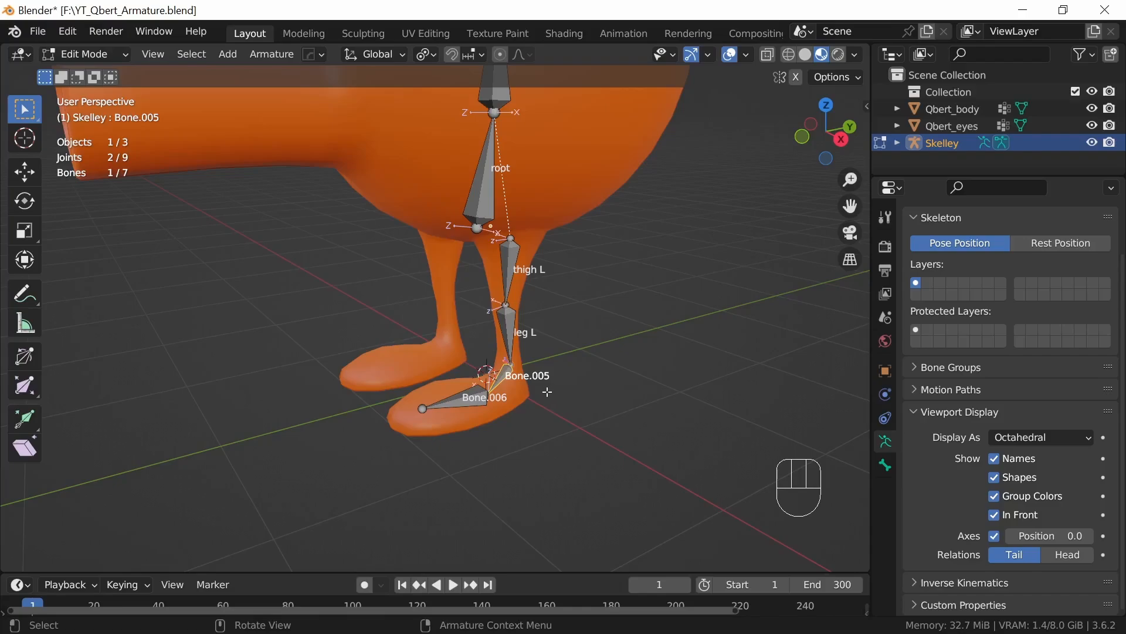
{"action": "key", "text": "F2"}
{"action": "type", "text": "foot L"}
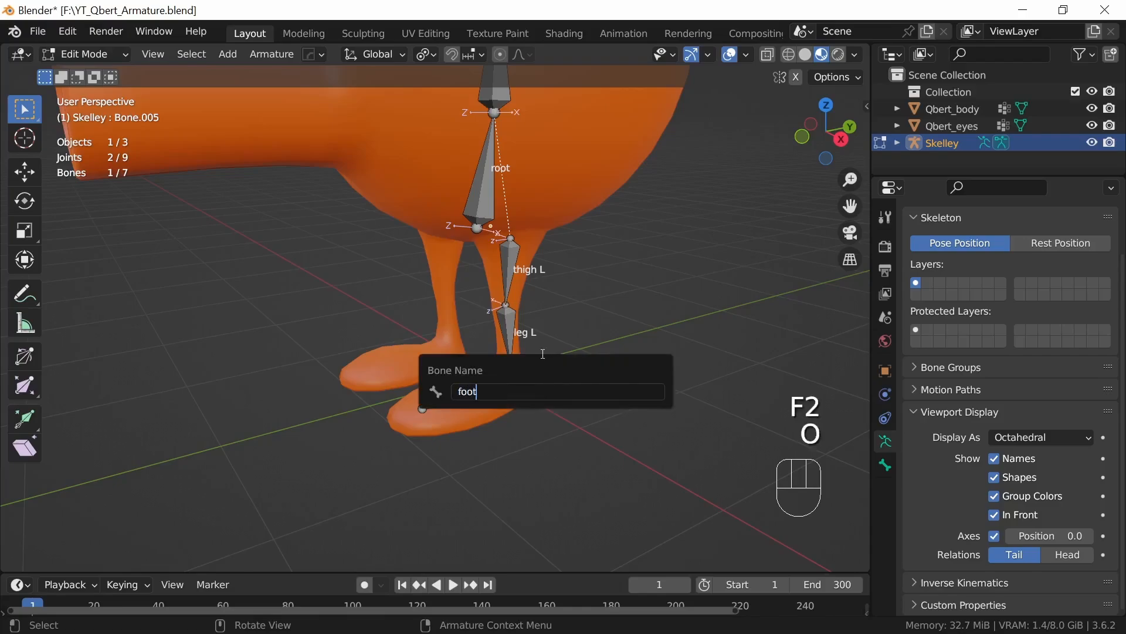
{"action": "key", "text": "Return"}
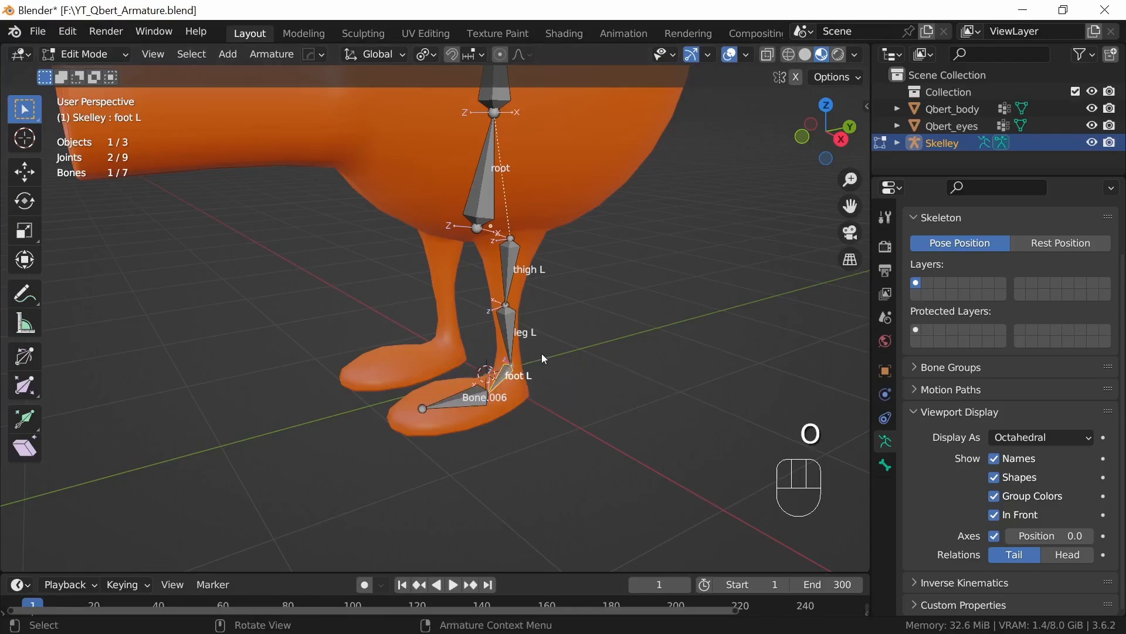
Step: Rename the last bone of the leg chain, at the front of the foot, to toes L
{"action": "left_click", "coordinate": [463, 401]}
{"action": "key", "text": "F2"}
{"action": "type", "text": "toes L"}
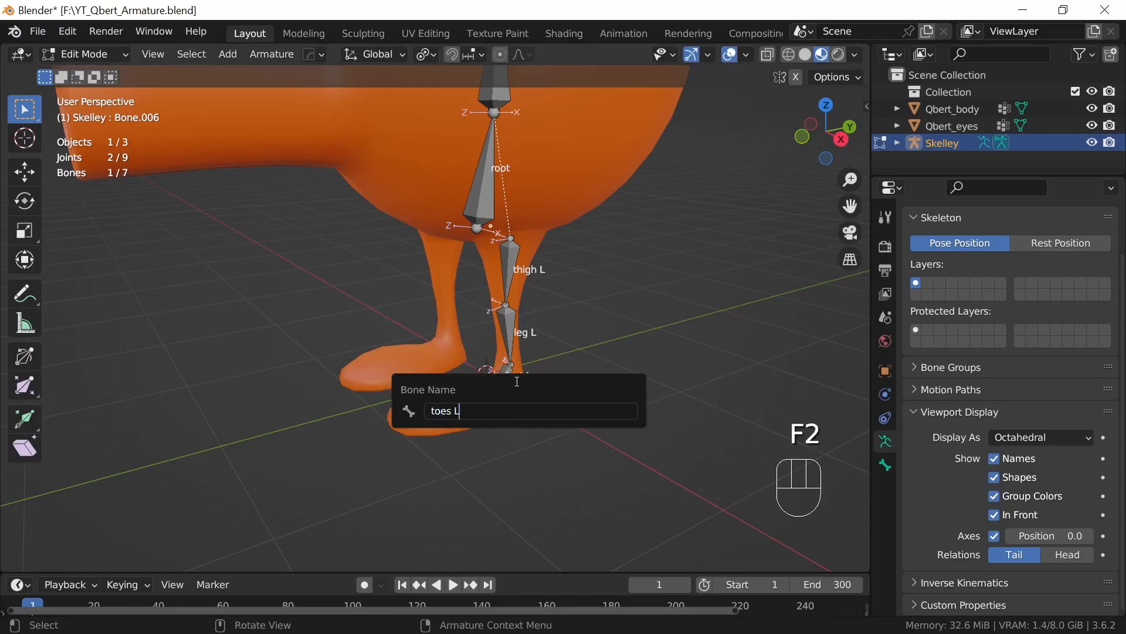
{"action": "key", "text": "Return"}
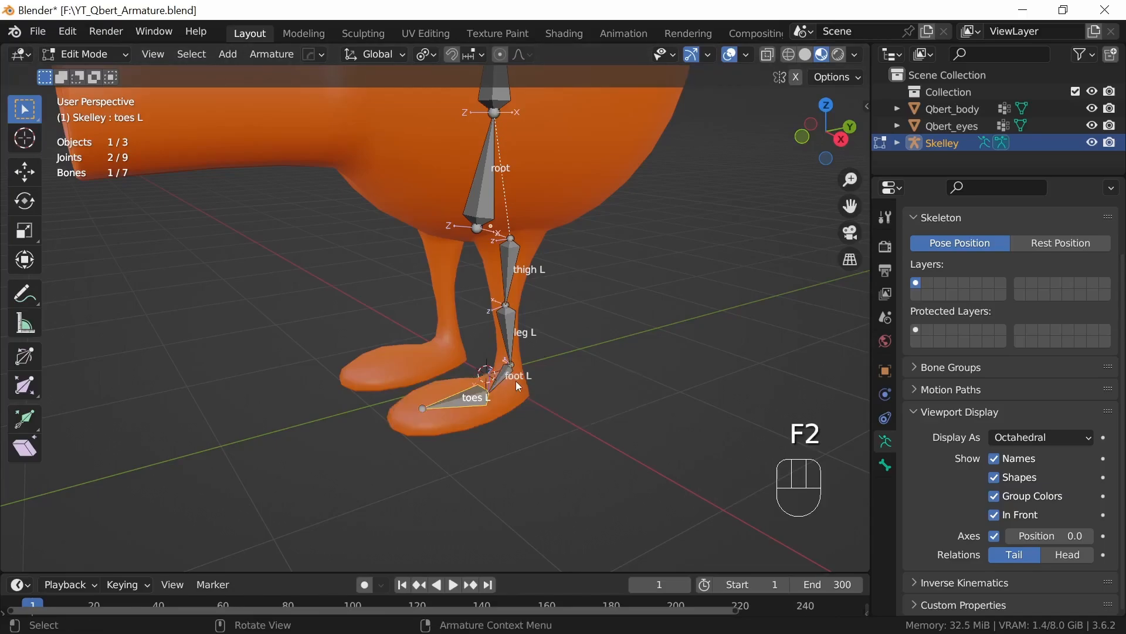
Step: Switch to Pose Mode and test rotating the root bone, then cancel the rotation
{"action": "middle_click_drag", "start_coordinate": [516, 382], "coordinate": [581, 365]}
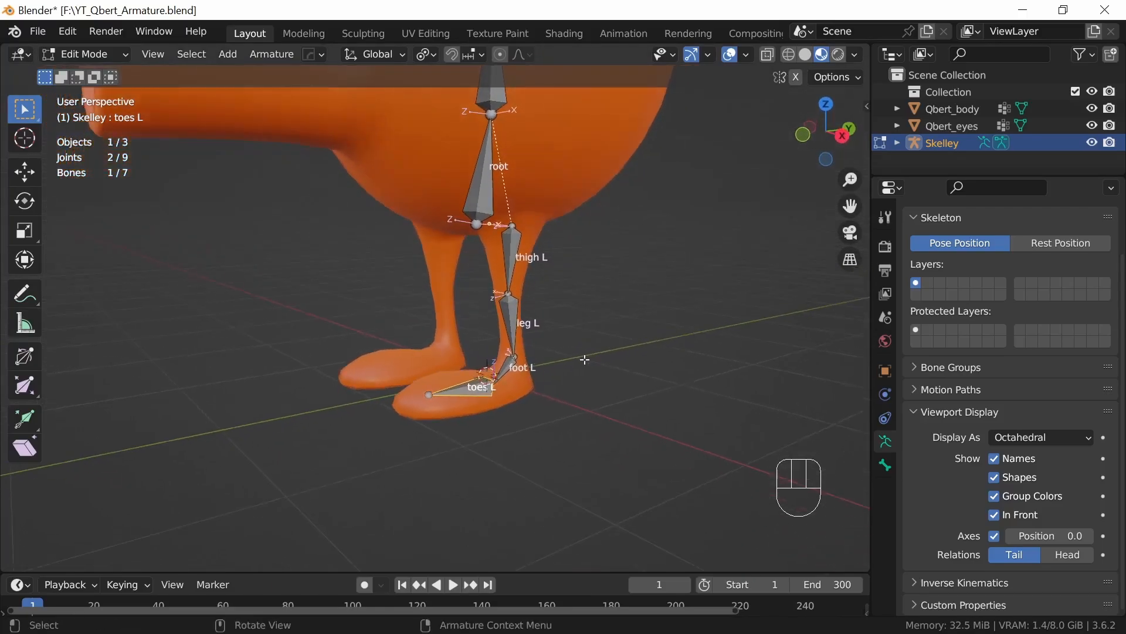
{"action": "key", "text": "Tab"}
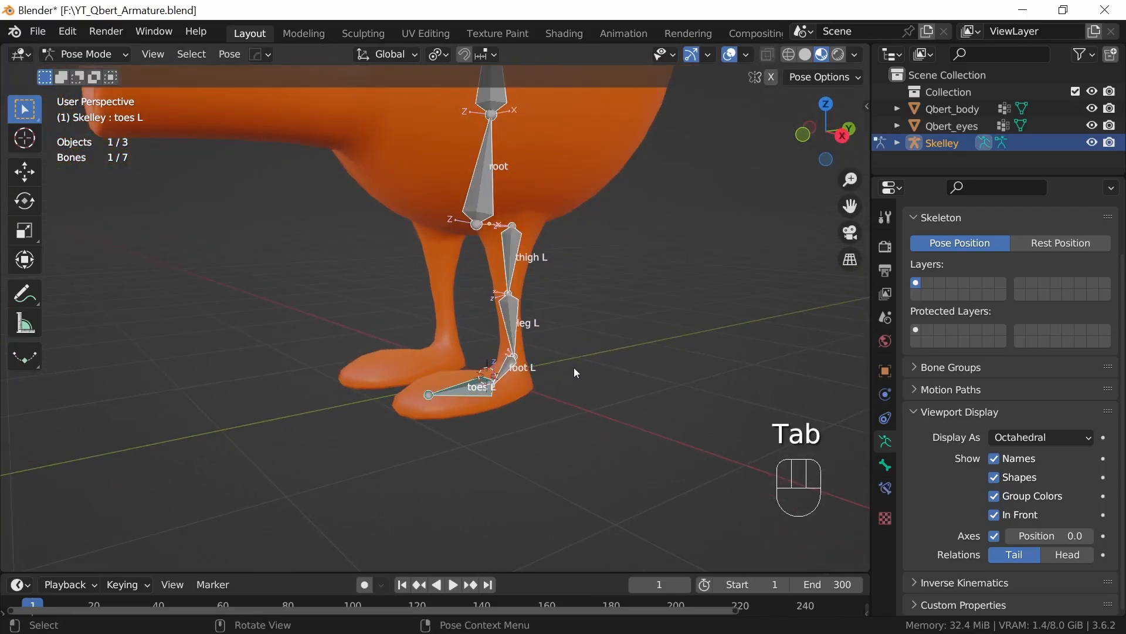
{"action": "middle_click_drag", "start_coordinate": [569, 382], "coordinate": [491, 216]}
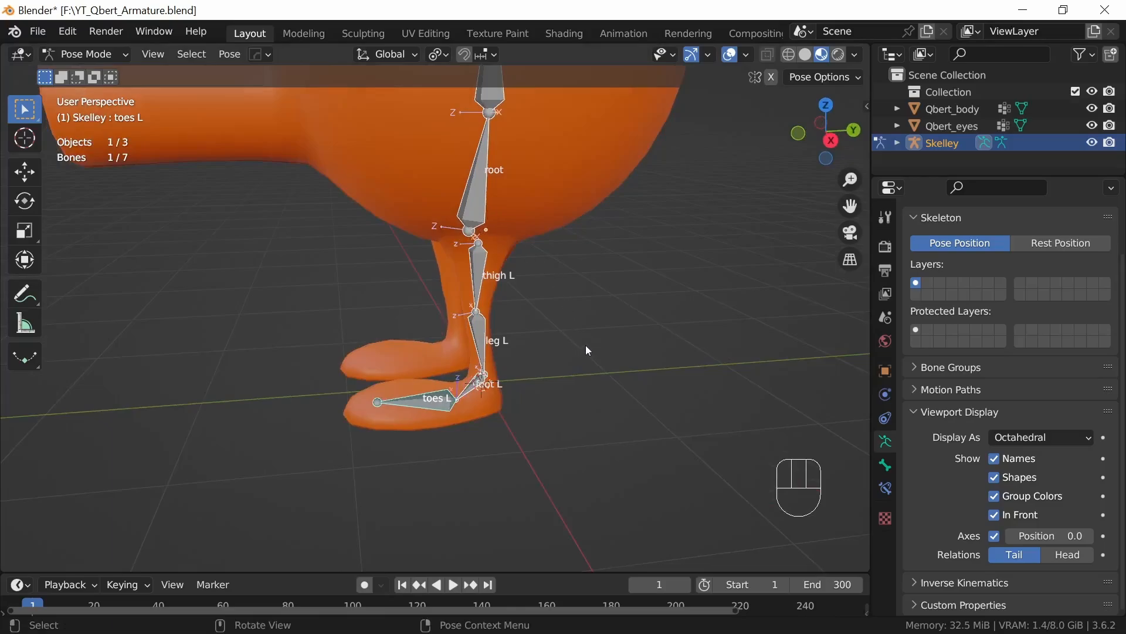
{"action": "middle_click_drag", "start_coordinate": [586, 345], "coordinate": [617, 346], "text": "ctrl"}
{"action": "middle_click_drag", "start_coordinate": [584, 303], "coordinate": [593, 359], "text": "shift"}
{"action": "left_click", "coordinate": [479, 296]}
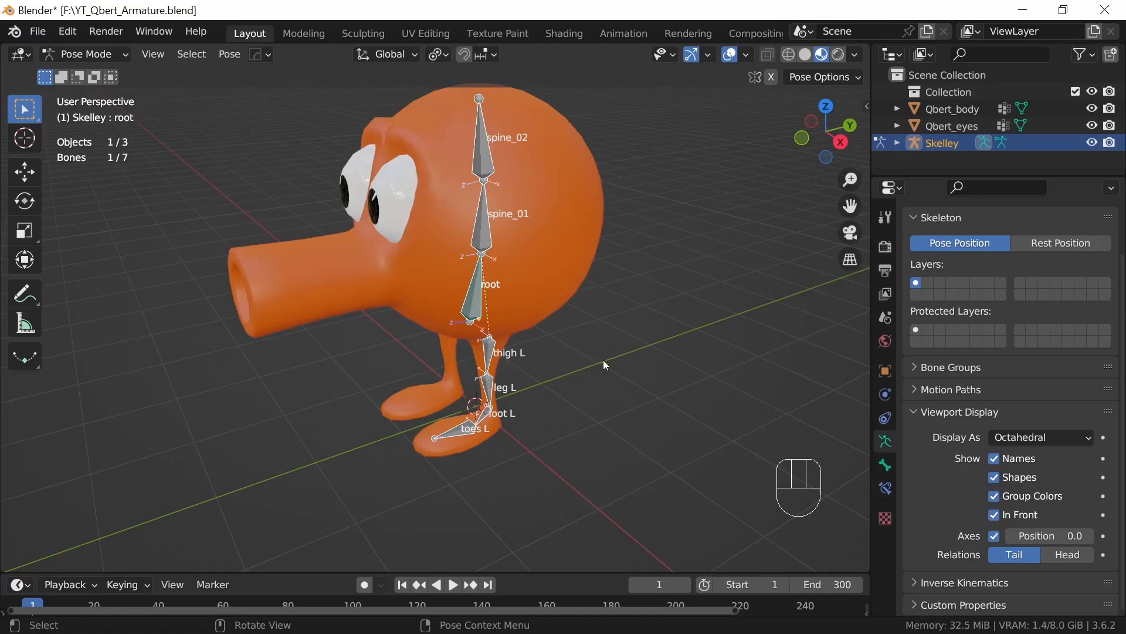
{"action": "key", "text": "r"}
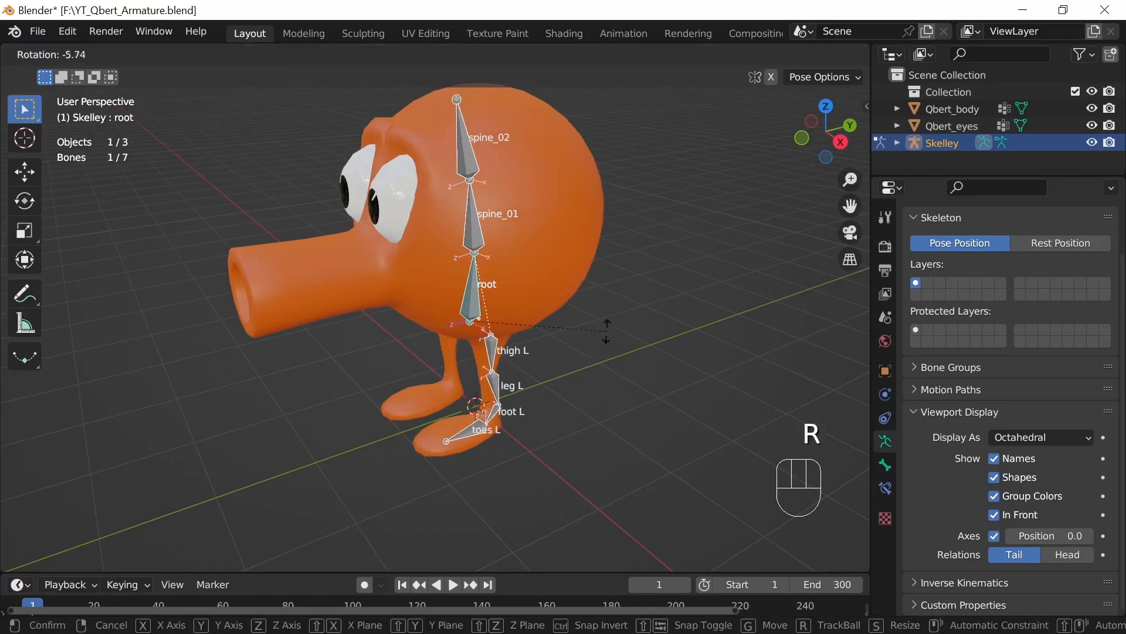
{"action": "right_click", "coordinate": [595, 318]}
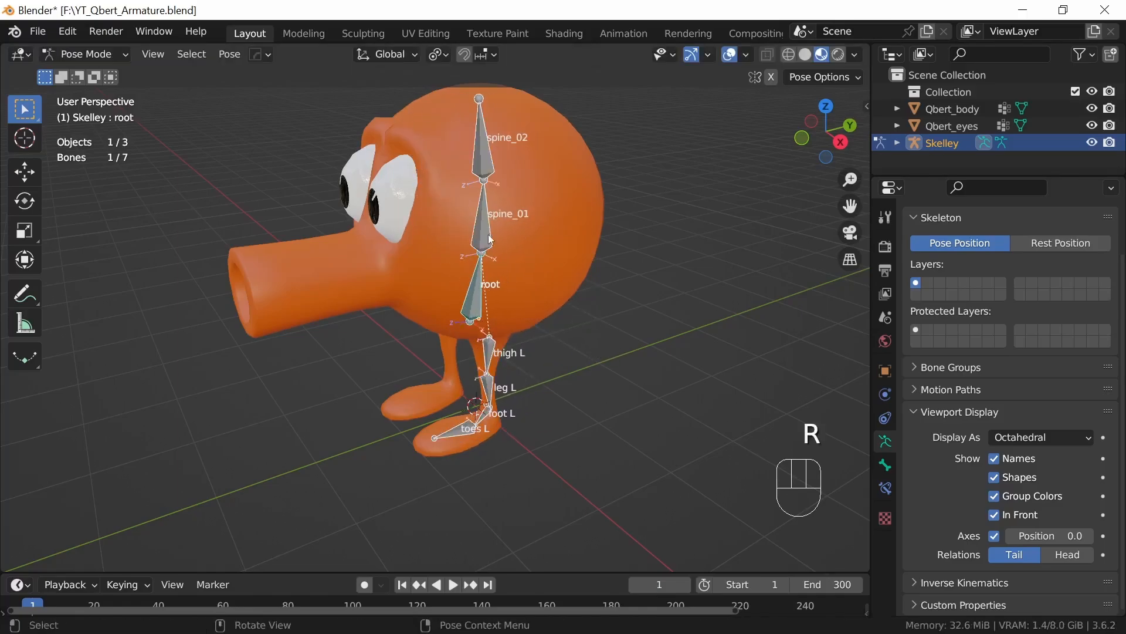
Step: Test rotating the spine_01 and spine_02 bones one after the other, cancelling each rotation
{"action": "left_click", "coordinate": [487, 235]}
{"action": "key", "text": "r"}
{"action": "right_click", "coordinate": [597, 286]}
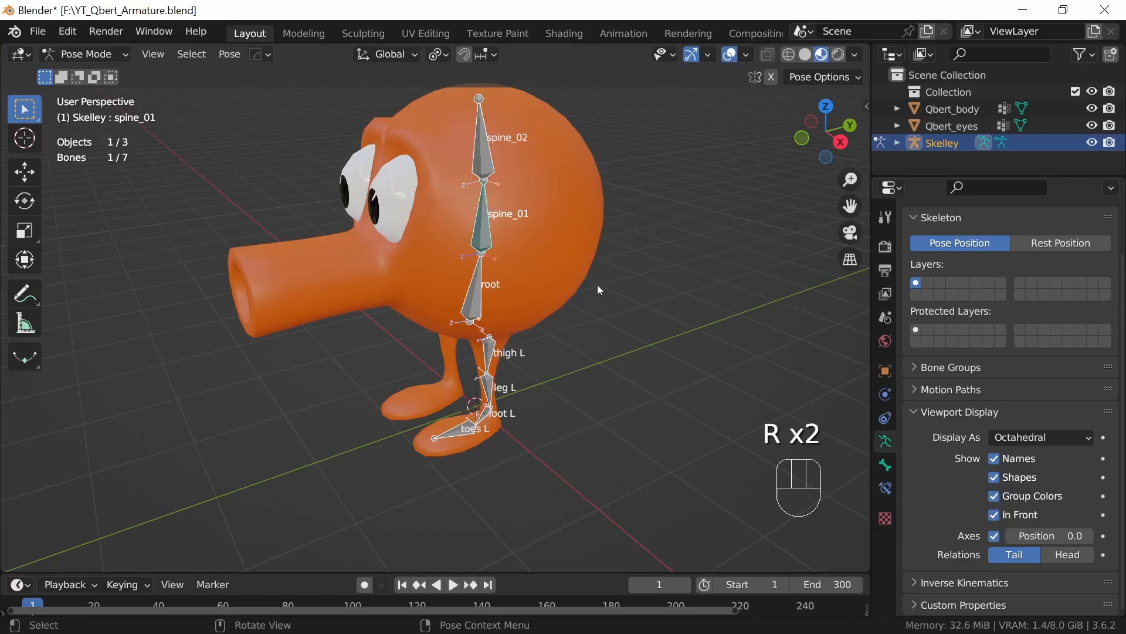
{"action": "left_click", "coordinate": [481, 160]}
{"action": "key", "text": "r"}
{"action": "right_click", "coordinate": [604, 227]}
Step: Test rotating the thigh L, leg L and foot L bones in turn, cancelling each rotation
{"action": "left_click", "coordinate": [488, 360]}
{"action": "key", "text": "r"}
{"action": "right_click", "coordinate": [555, 389]}
{"action": "left_click", "coordinate": [494, 391]}
{"action": "key", "text": "r"}
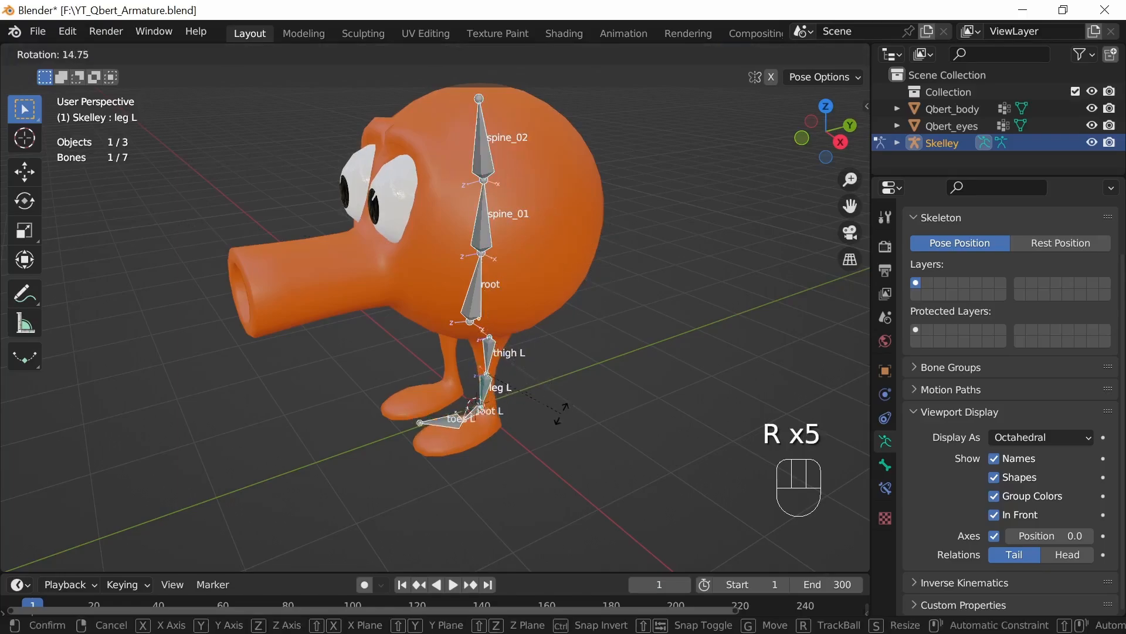
{"action": "right_click", "coordinate": [557, 401]}
{"action": "left_click", "coordinate": [487, 420]}
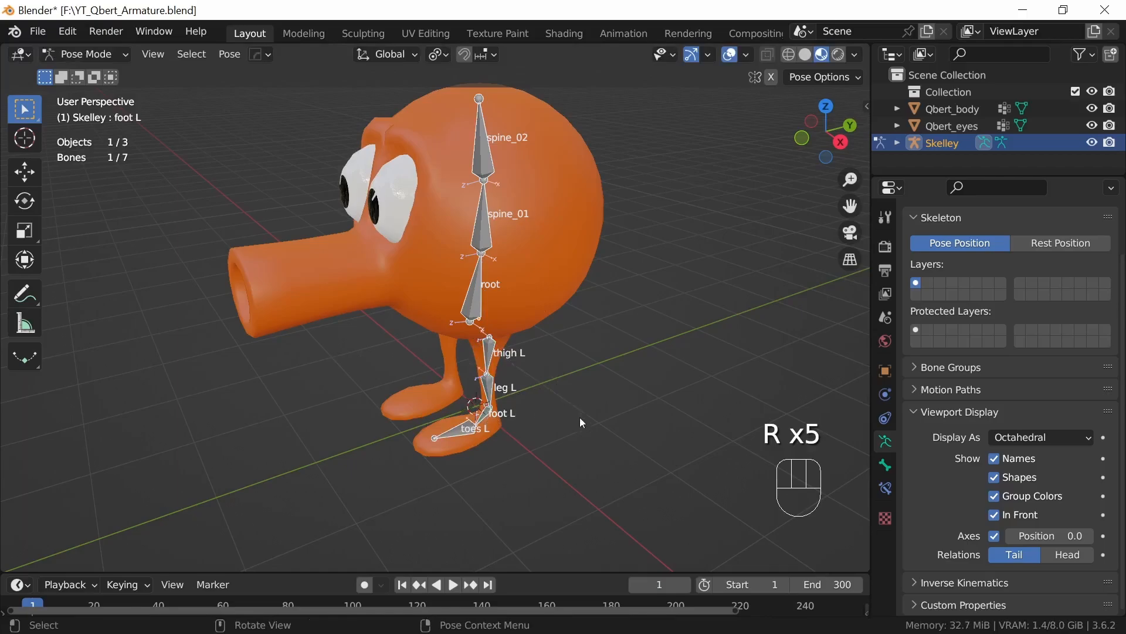
{"action": "key", "text": "r"}
{"action": "right_click", "coordinate": [604, 383]}
{"action": "middle_click_drag", "start_coordinate": [604, 381], "coordinate": [568, 384]}
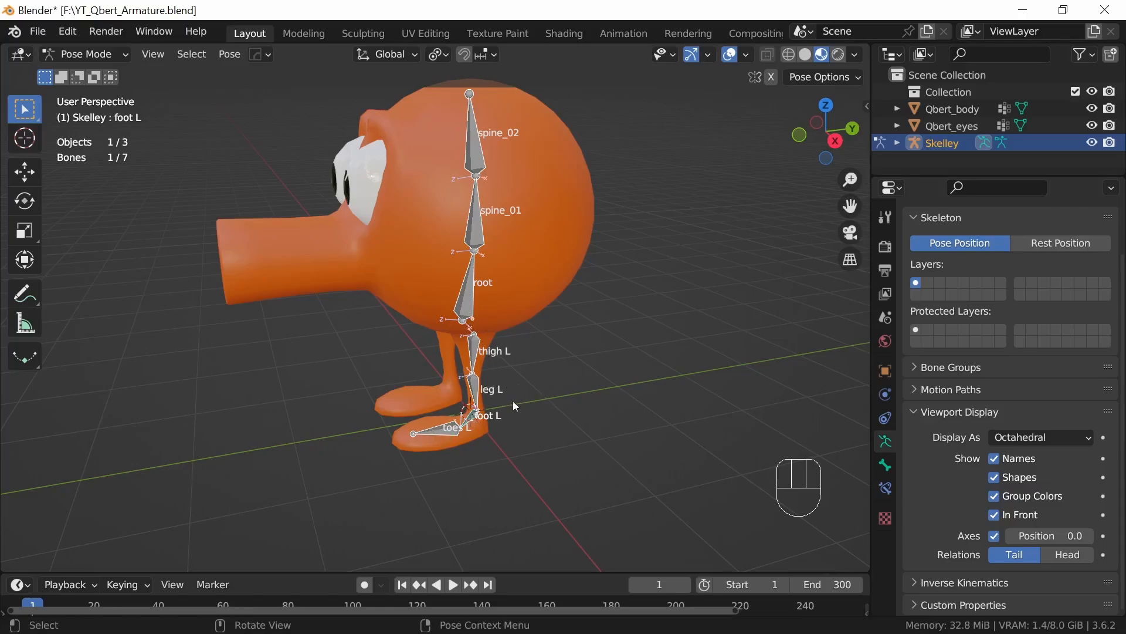
{"action": "middle_click_drag", "start_coordinate": [516, 421], "coordinate": [551, 359], "text": "shift"}
{"action": "middle_click_drag", "start_coordinate": [554, 417], "coordinate": [625, 364], "text": "ctrl"}
{"action": "middle_click_drag", "start_coordinate": [618, 332], "coordinate": [582, 393], "text": "shift"}
{"action": "middle_click_drag", "start_coordinate": [589, 341], "coordinate": [586, 368], "text": "ctrl"}
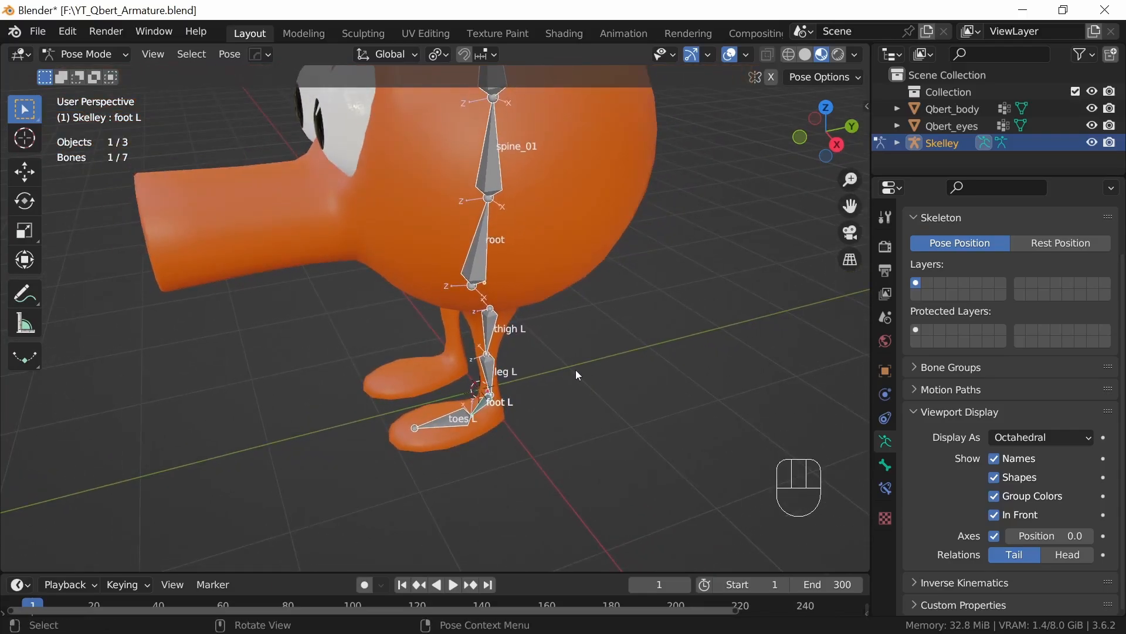
{"action": "middle_click_drag", "start_coordinate": [578, 374], "coordinate": [551, 371]}
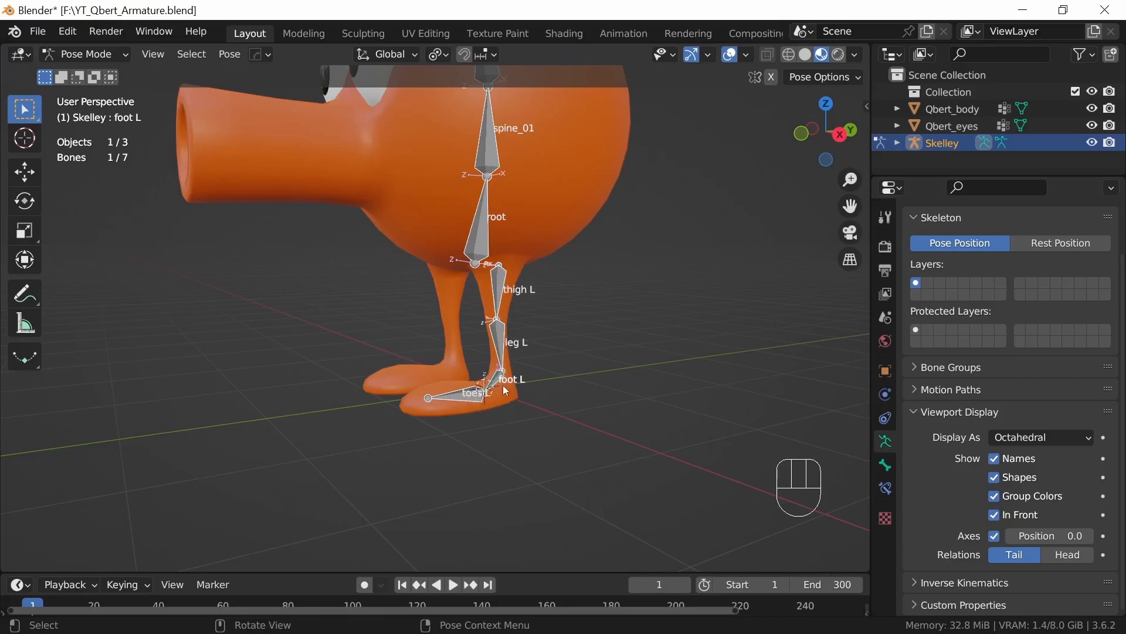
{"action": "middle_click_drag", "start_coordinate": [589, 350], "coordinate": [546, 310]}
Step: In Edit Mode, extrude a bone about 0.3 m long backwards along the Y axis from the ankle joint of leg L
{"action": "key", "text": "Tab"}
{"action": "key", "text": "KP_3"}
{"action": "middle_click_drag", "start_coordinate": [633, 352], "coordinate": [546, 419], "text": "shift"}
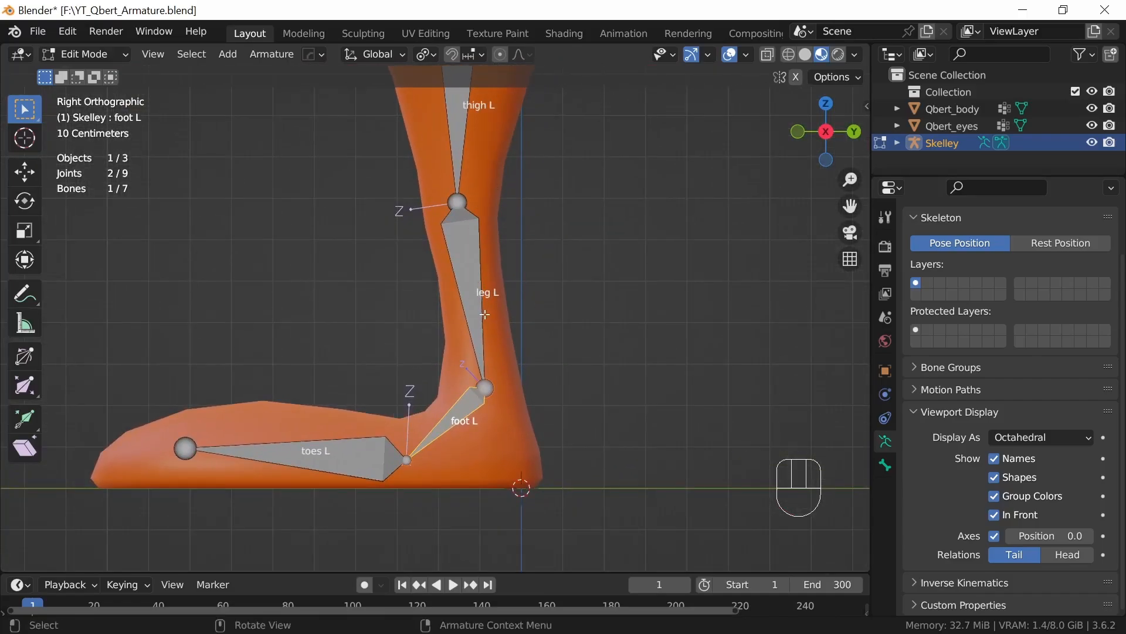
{"action": "left_click", "coordinate": [468, 256]}
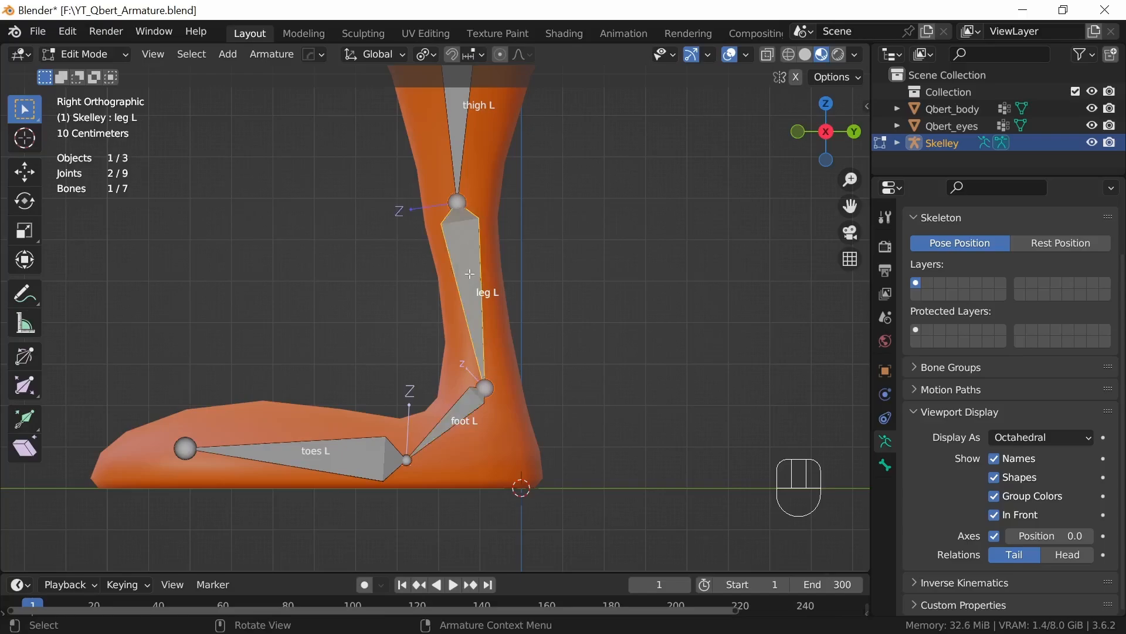
{"action": "left_click", "coordinate": [486, 389]}
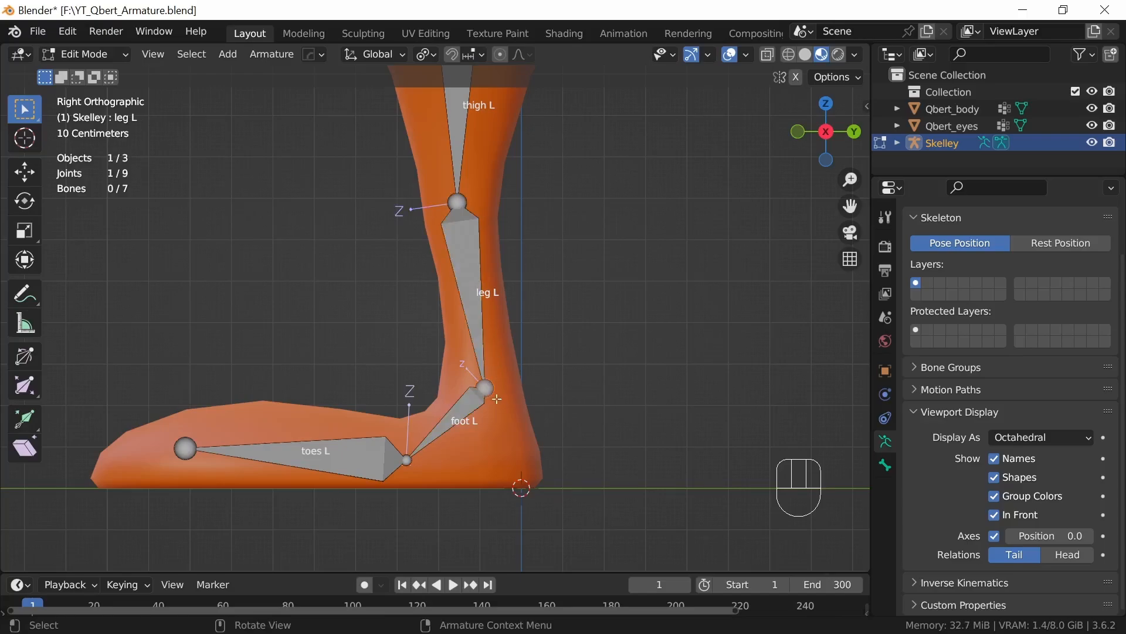
{"action": "key", "text": "e"}
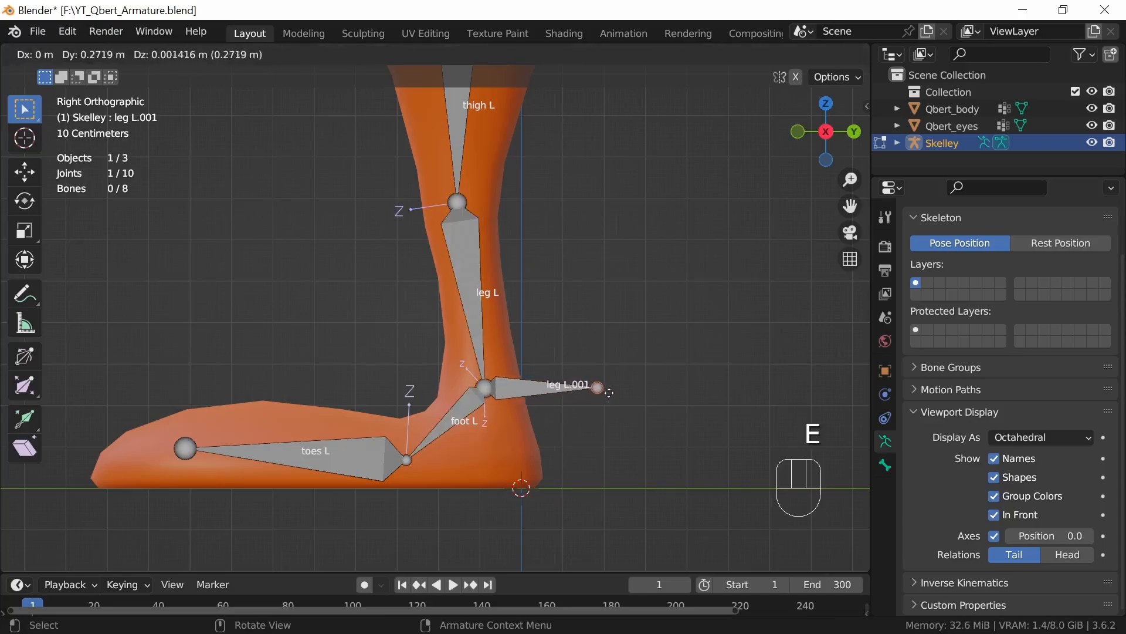
{"action": "key", "text": "y"}
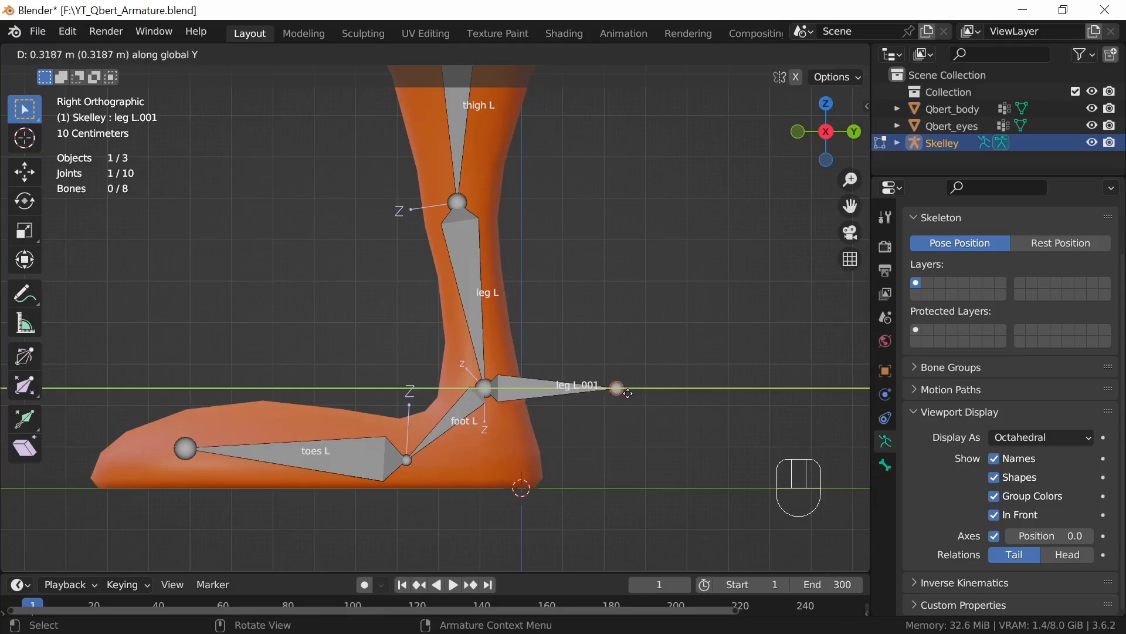
{"action": "left_click", "coordinate": [634, 392]}
Step: Rename the new bone behind the ankle as controller L
{"action": "left_click", "coordinate": [599, 392]}
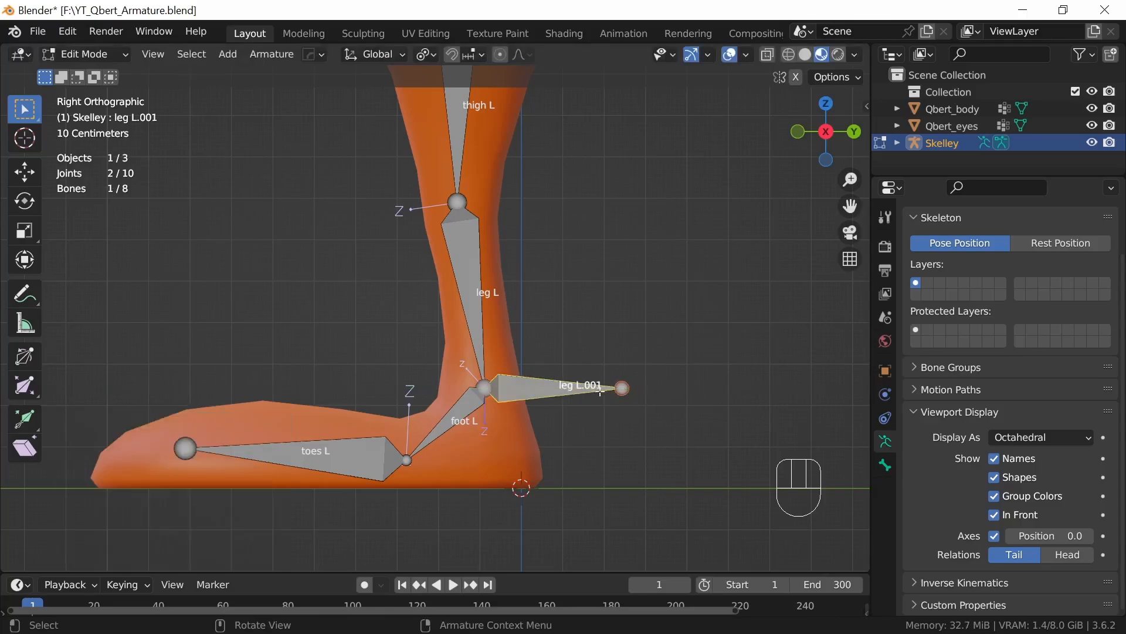
{"action": "key", "text": "F2"}
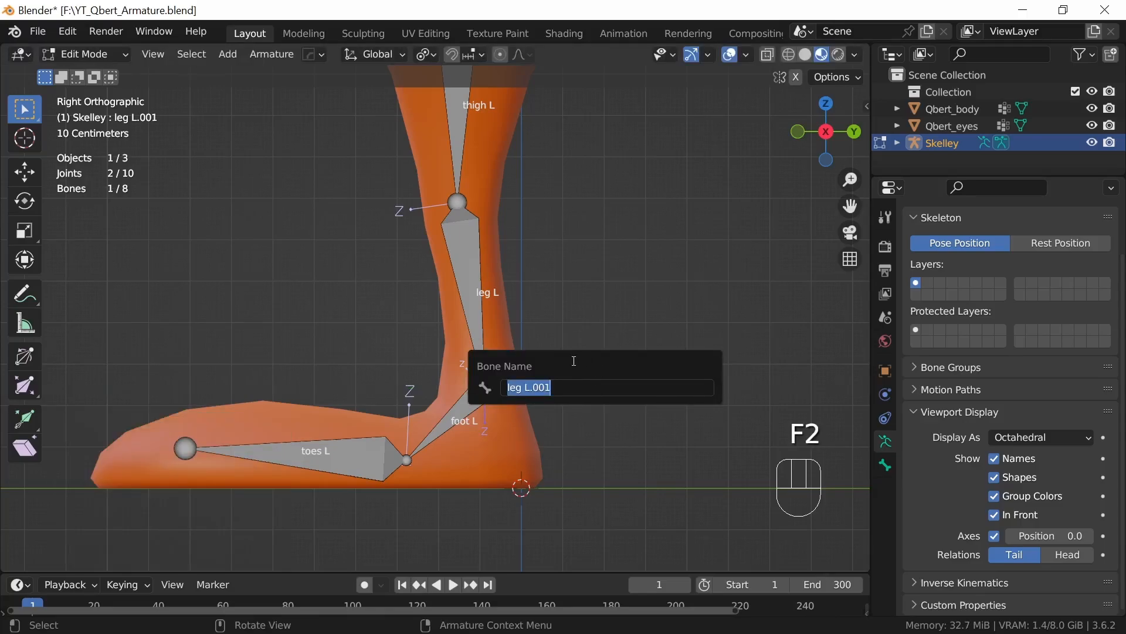
{"action": "type", "text": "cont"}
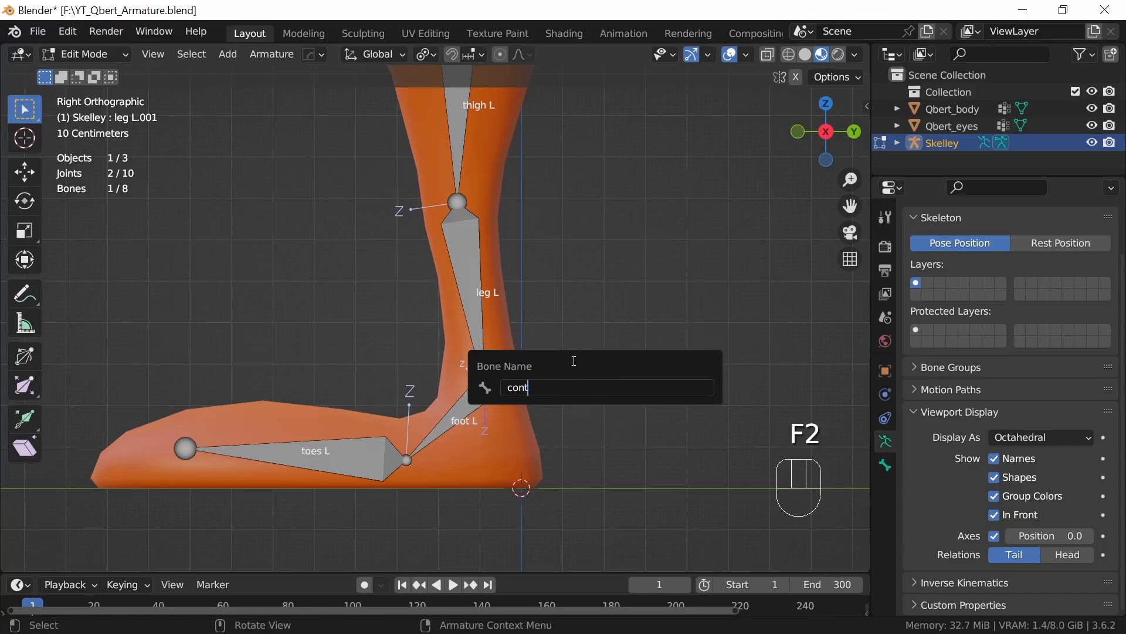
{"action": "type", "text": "roller L"}
{"action": "key", "text": "Return"}
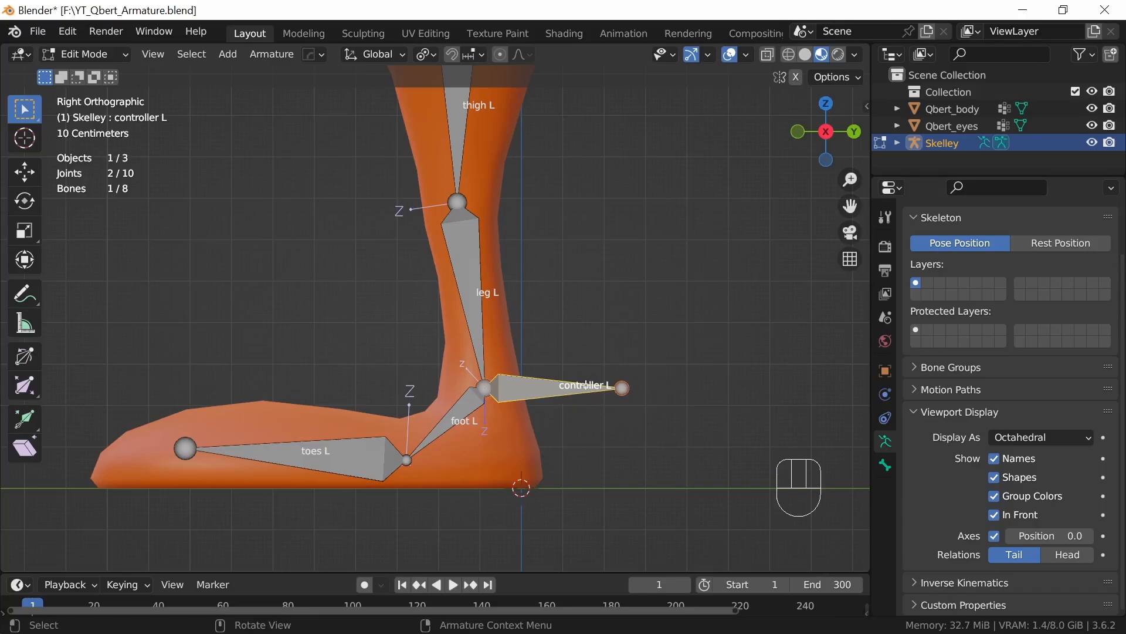
Step: Test moving the controller L bone while it is attached to the leg, then cancel the move
{"action": "mouse_move", "coordinate": [586, 384]}
{"action": "middle_mouse_down", "text": "ctrl"}
{"action": "mouse_move", "coordinate": [578, 399]}
{"action": "mouse_move", "coordinate": [567, 386]}
{"action": "middle_mouse_up", "text": "ctrl"}
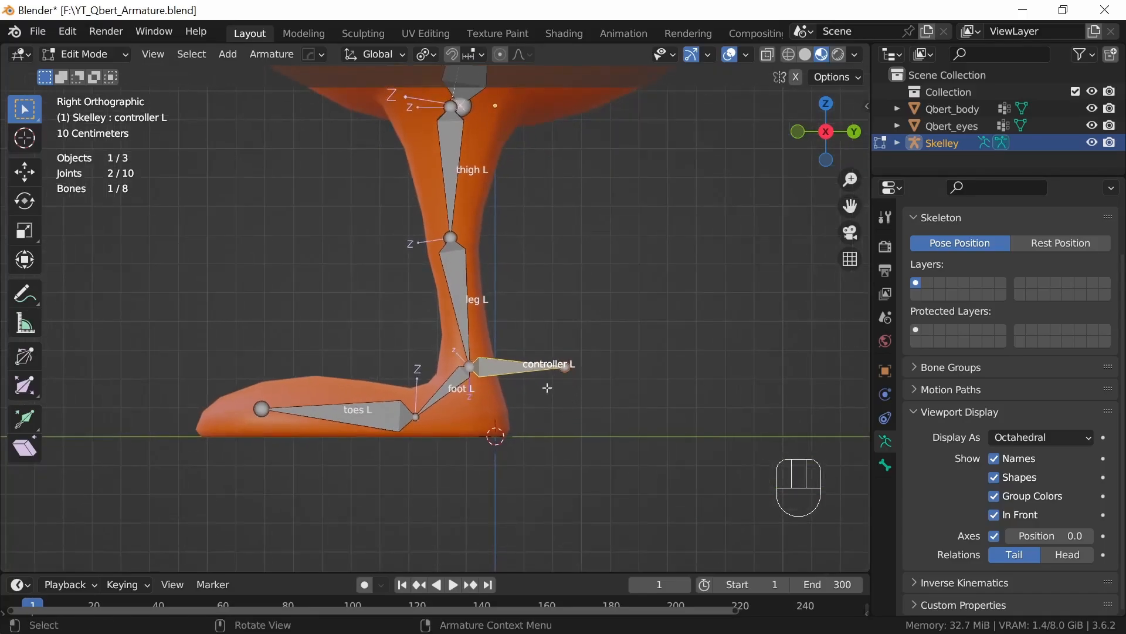
{"action": "key", "text": "g"}
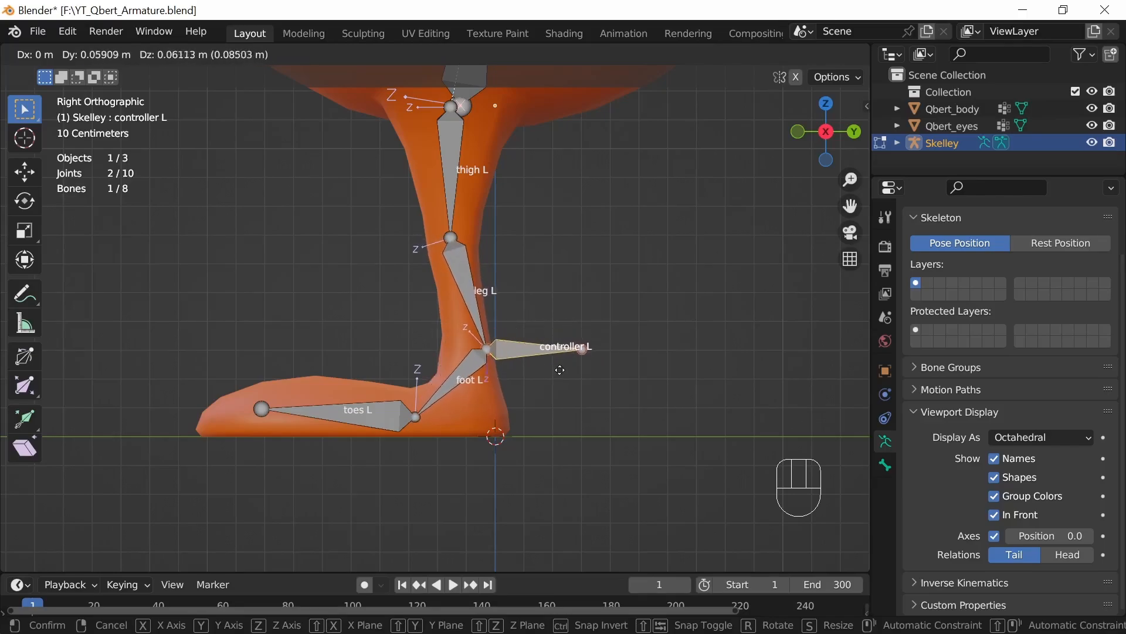
{"action": "left_click", "coordinate": [537, 395]}
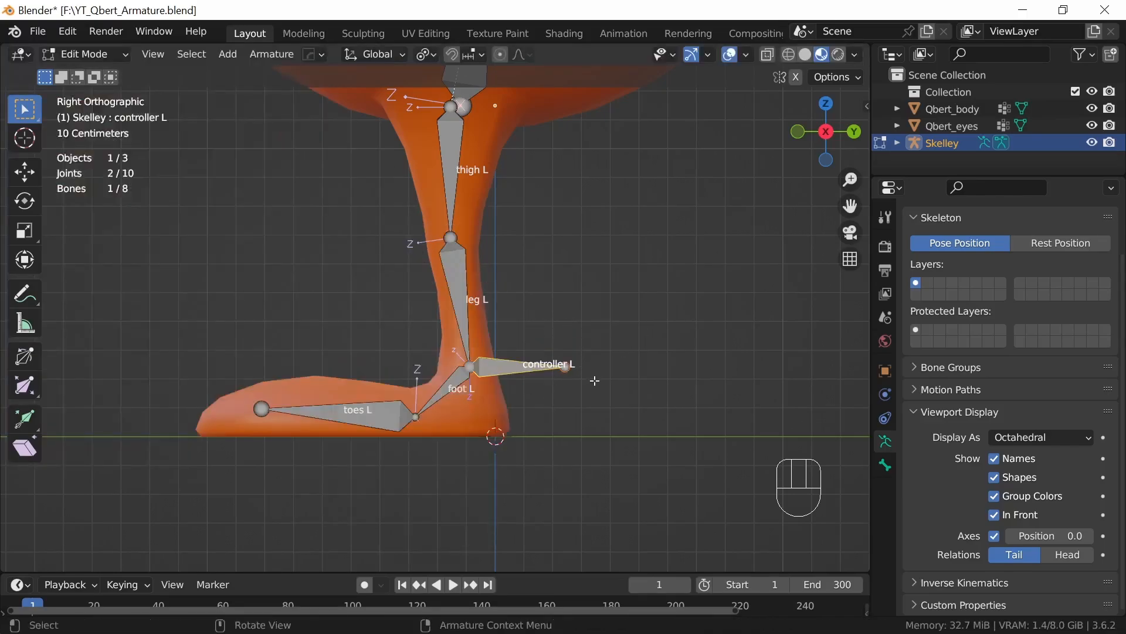
Step: Clear the parent of the controller L bone and test moving it on its own, cancelling the move
{"action": "key", "text": "alt+p"}
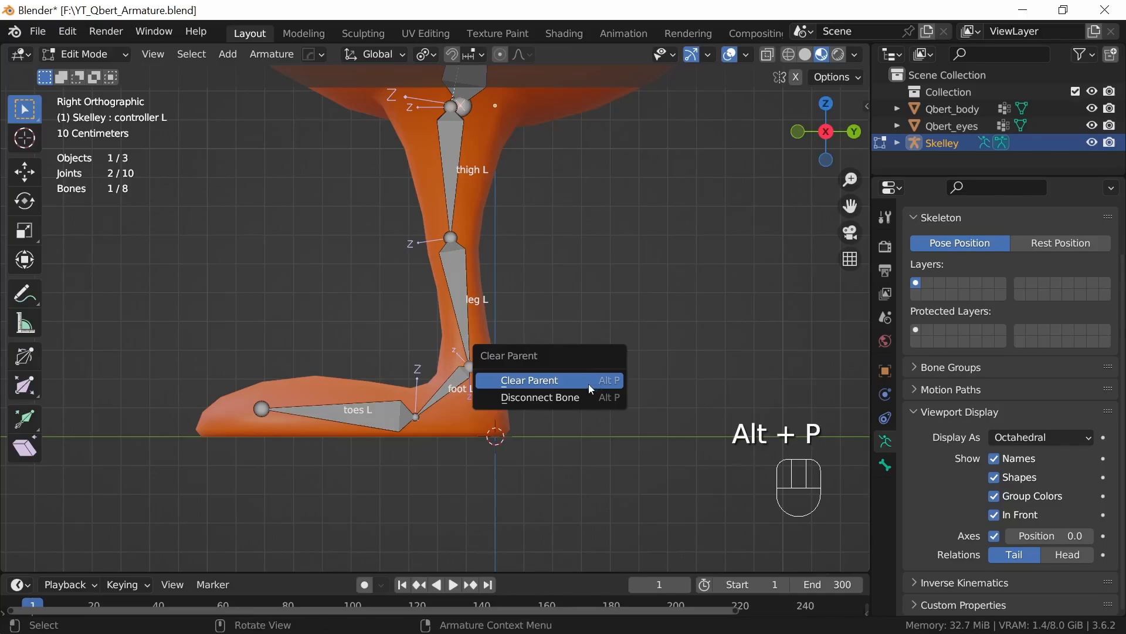
{"action": "left_click", "coordinate": [589, 382]}
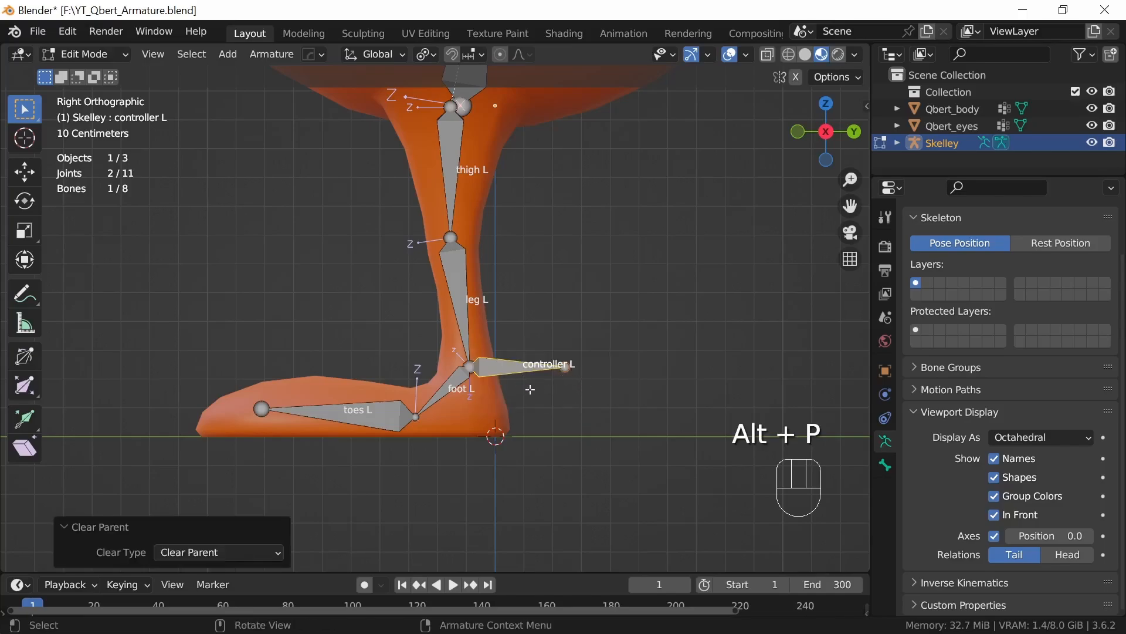
{"action": "key", "text": "g"}
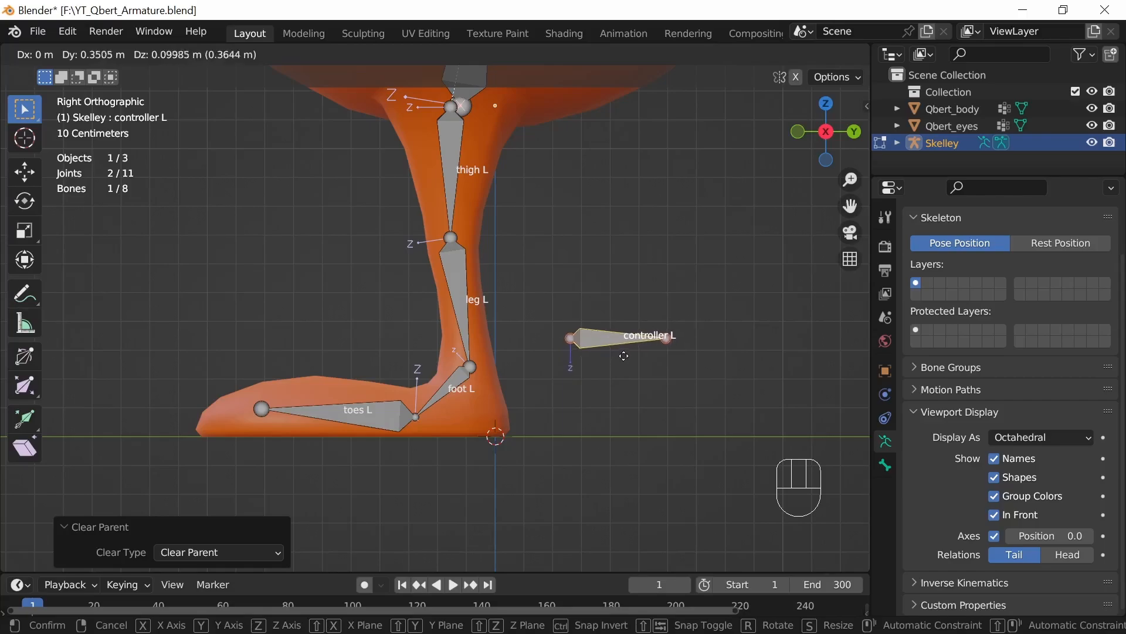
{"action": "right_click", "coordinate": [624, 355]}
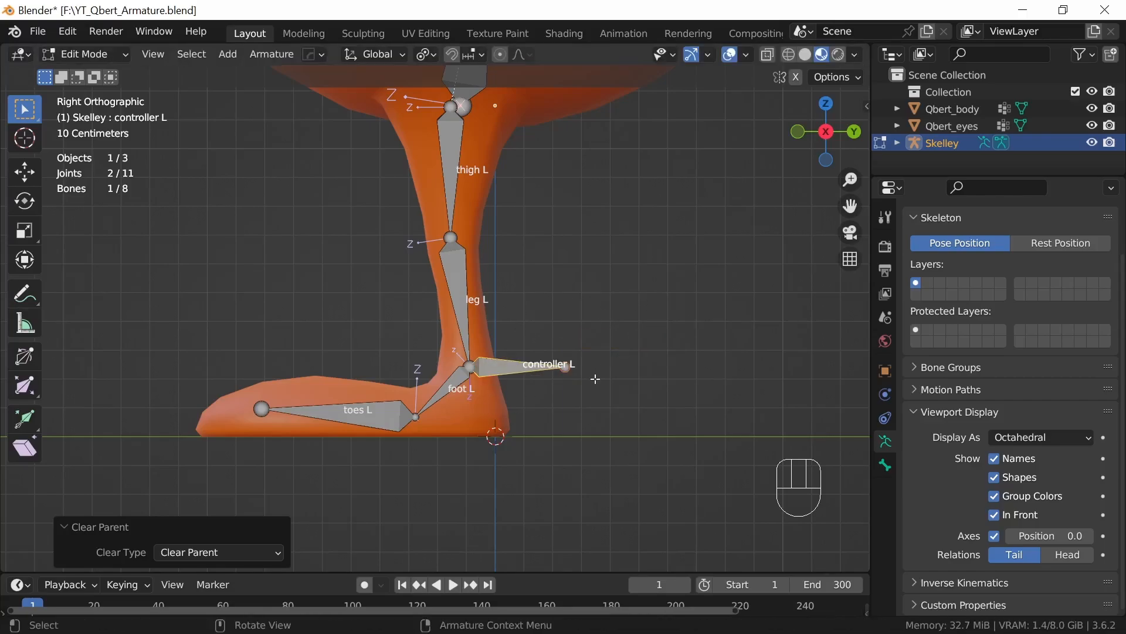
Step: Switch to Pose Mode and add an Inverse Kinematics bone constraint to the leg L bone
{"action": "middle_click_drag", "start_coordinate": [564, 405], "coordinate": [595, 407]}
{"action": "middle_click_drag", "start_coordinate": [643, 335], "coordinate": [612, 390], "text": "ctrl"}
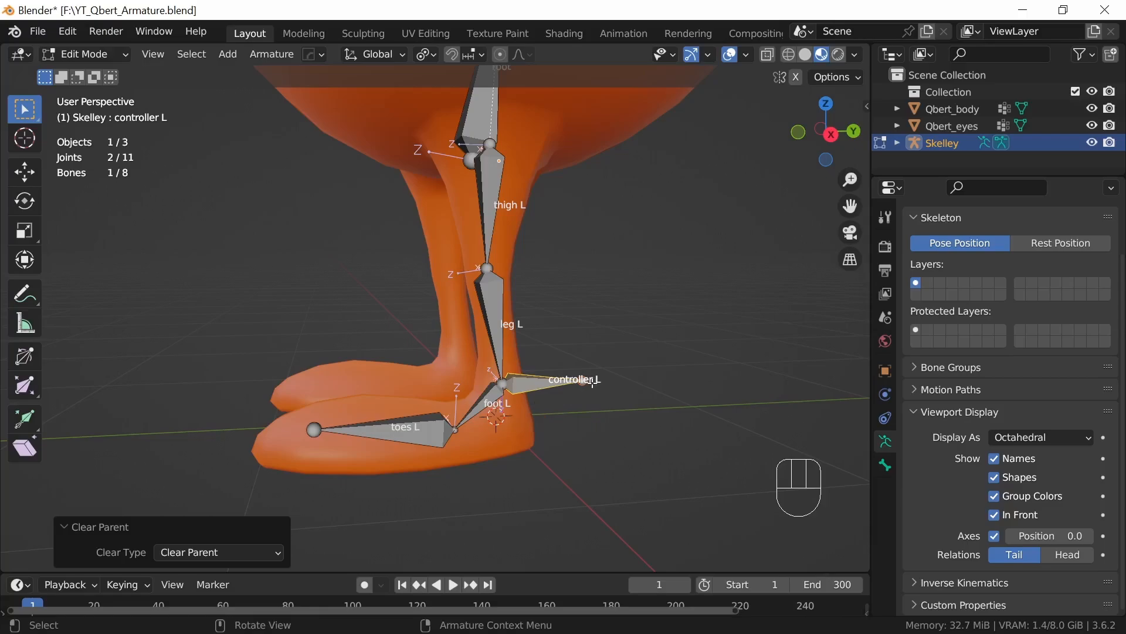
{"action": "key", "text": "Tab"}
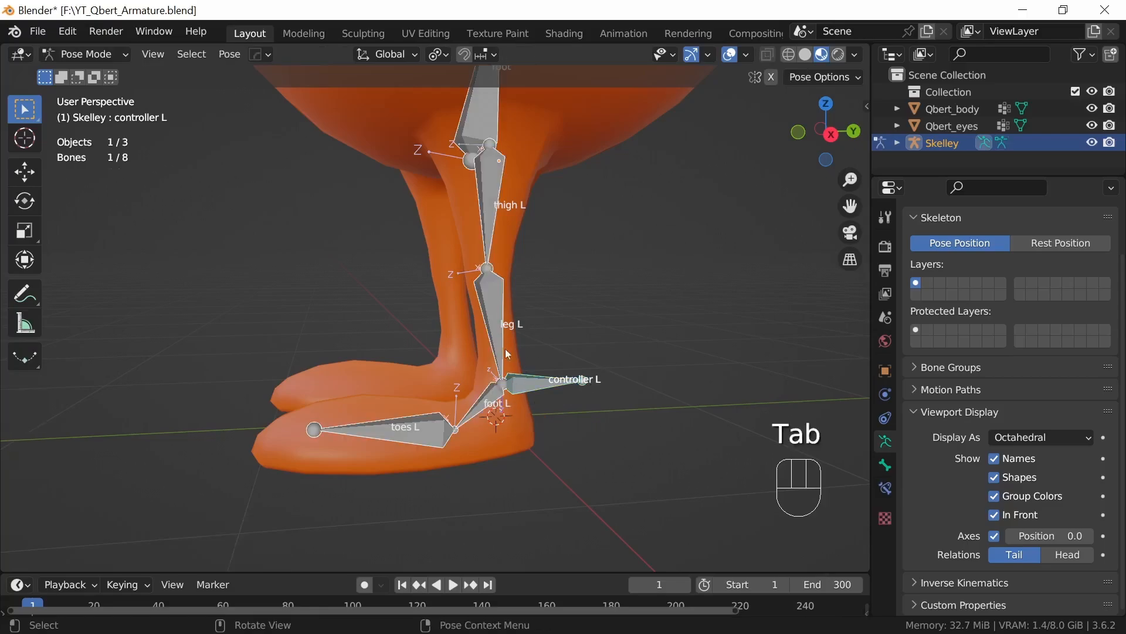
{"action": "left_click", "coordinate": [493, 304]}
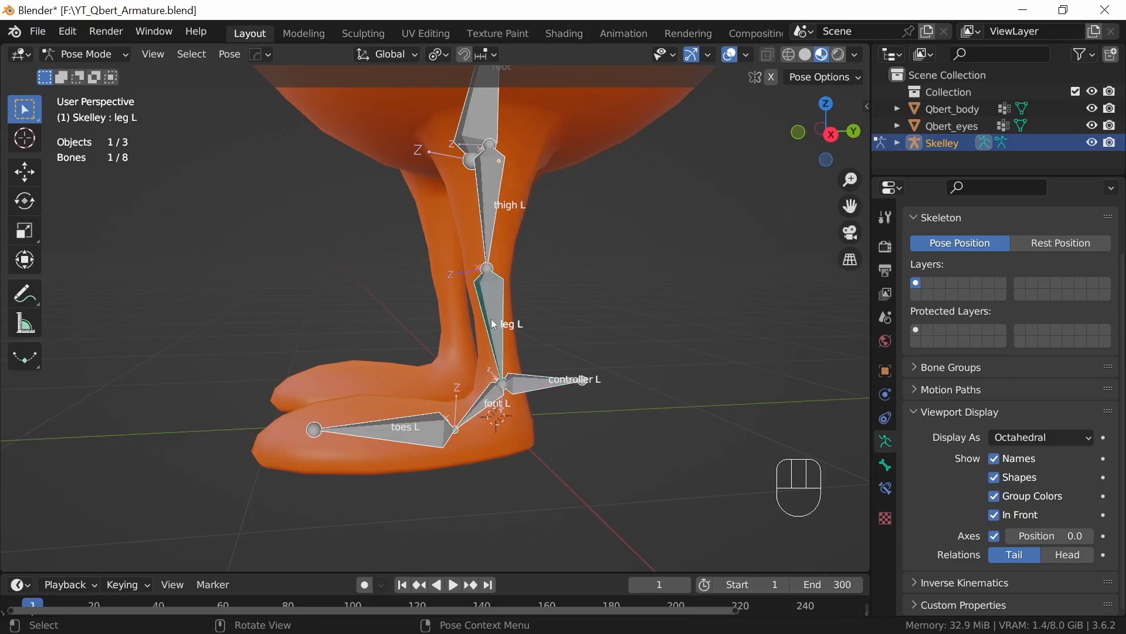
{"action": "left_click", "coordinate": [122, 56]}
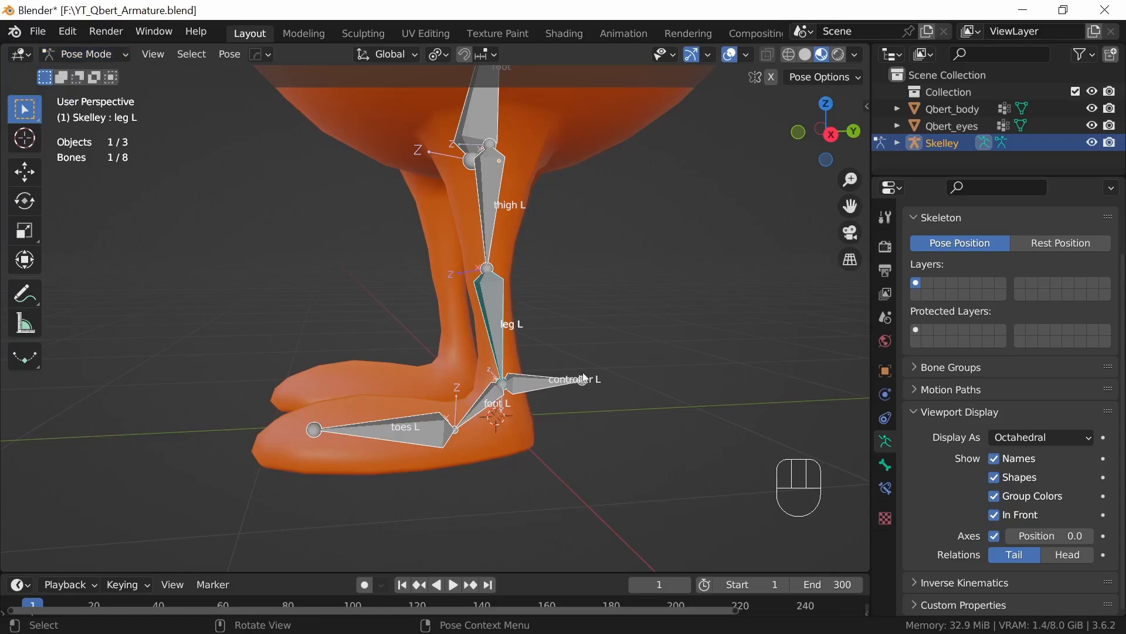
{"action": "left_click", "coordinate": [893, 487]}
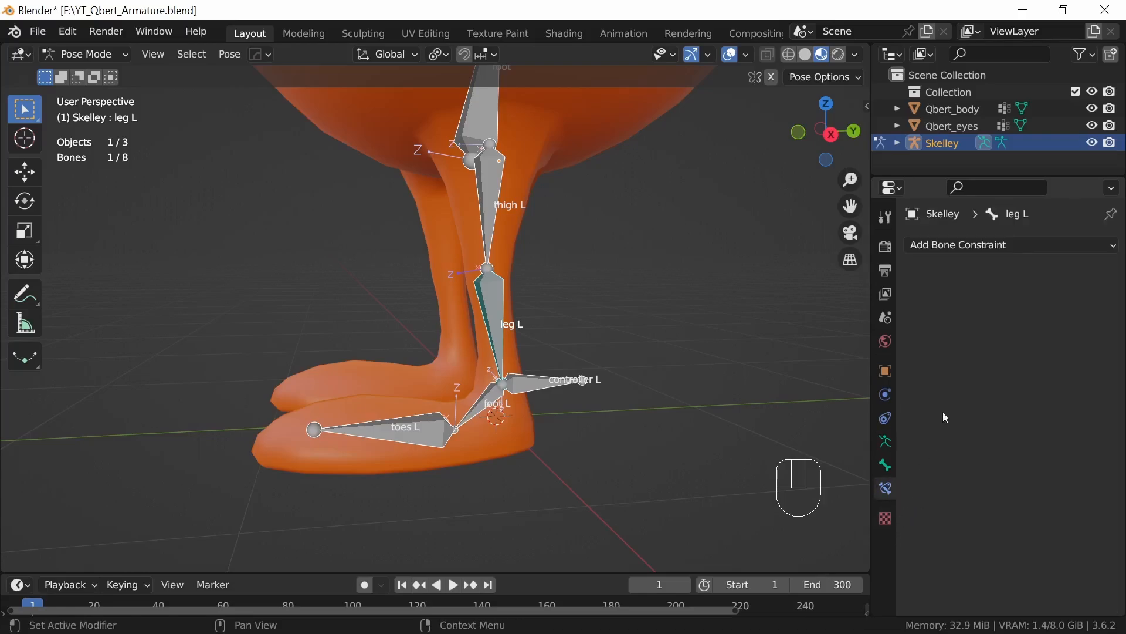
{"action": "left_click", "coordinate": [1032, 245]}
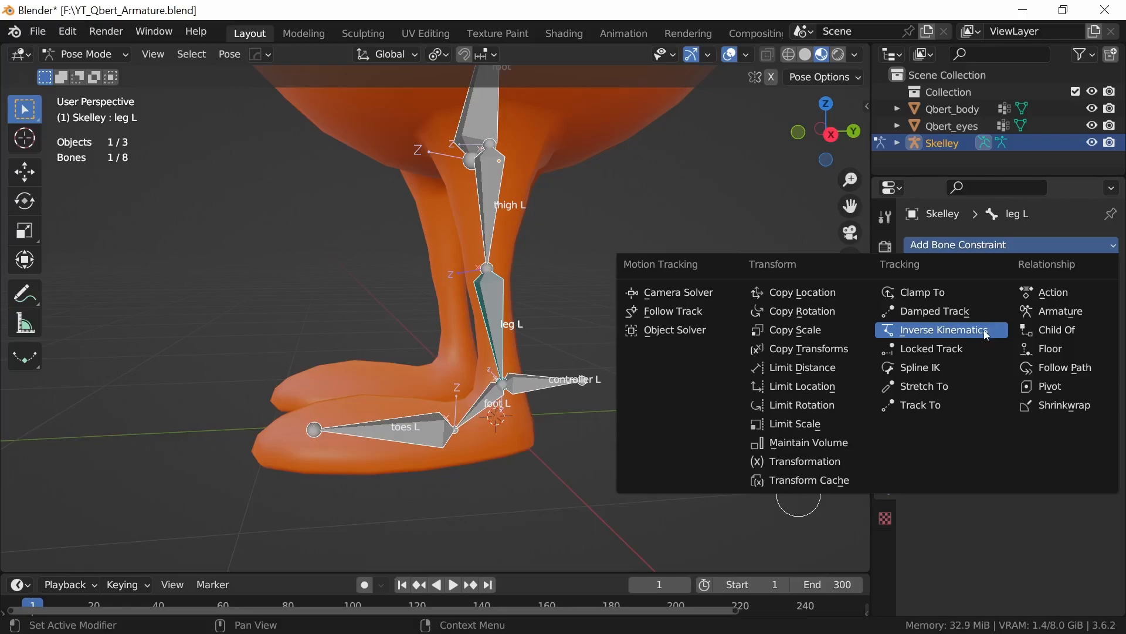
{"action": "left_click", "coordinate": [945, 331]}
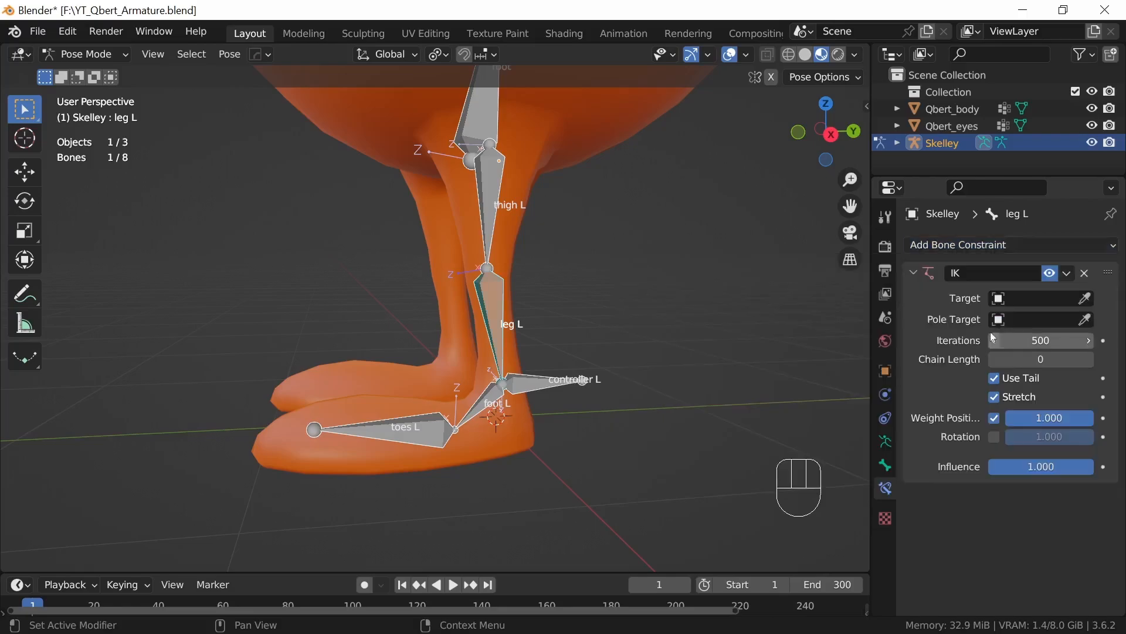
Step: Set the IK constraint's target to the Skelley armature and its target bone to controller L
{"action": "left_click", "coordinate": [1033, 296]}
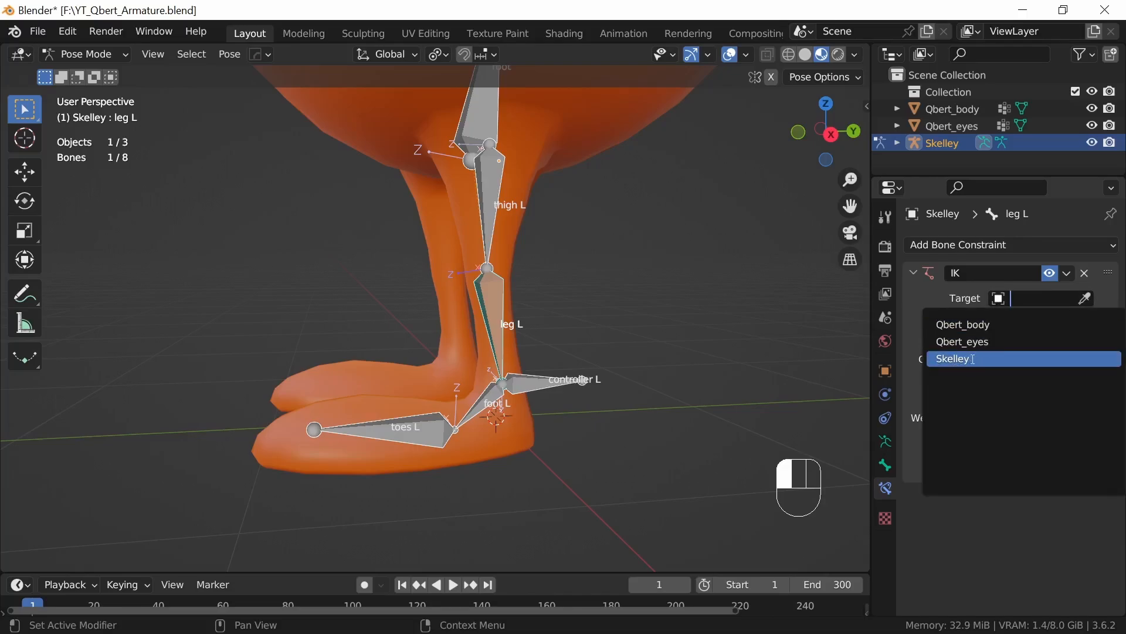
{"action": "left_click", "coordinate": [965, 357]}
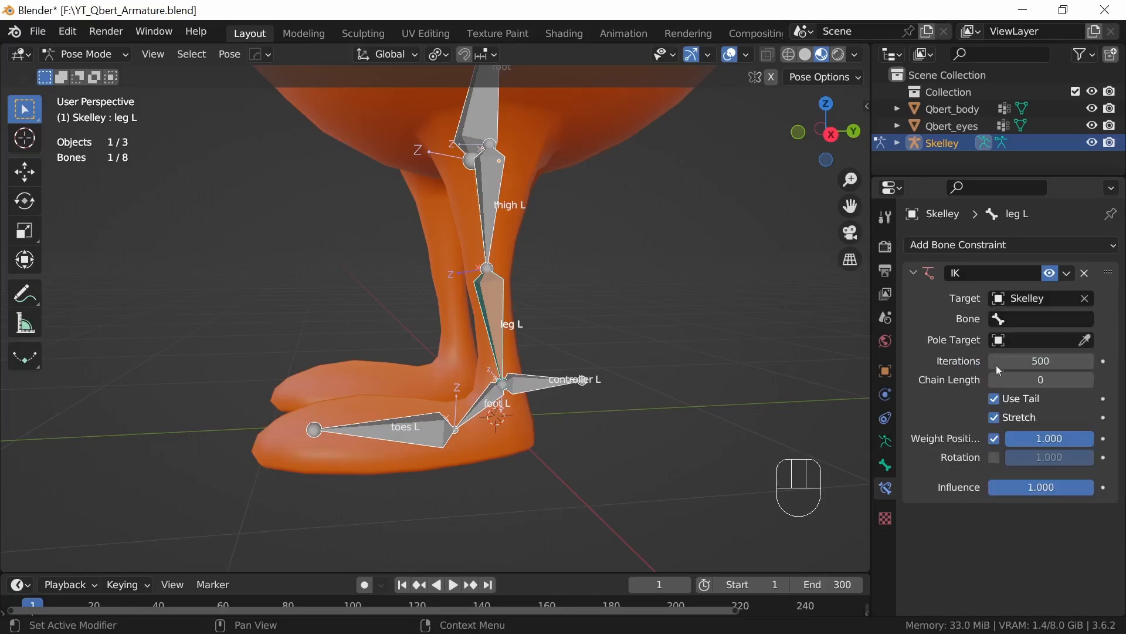
{"action": "left_click", "coordinate": [1024, 322]}
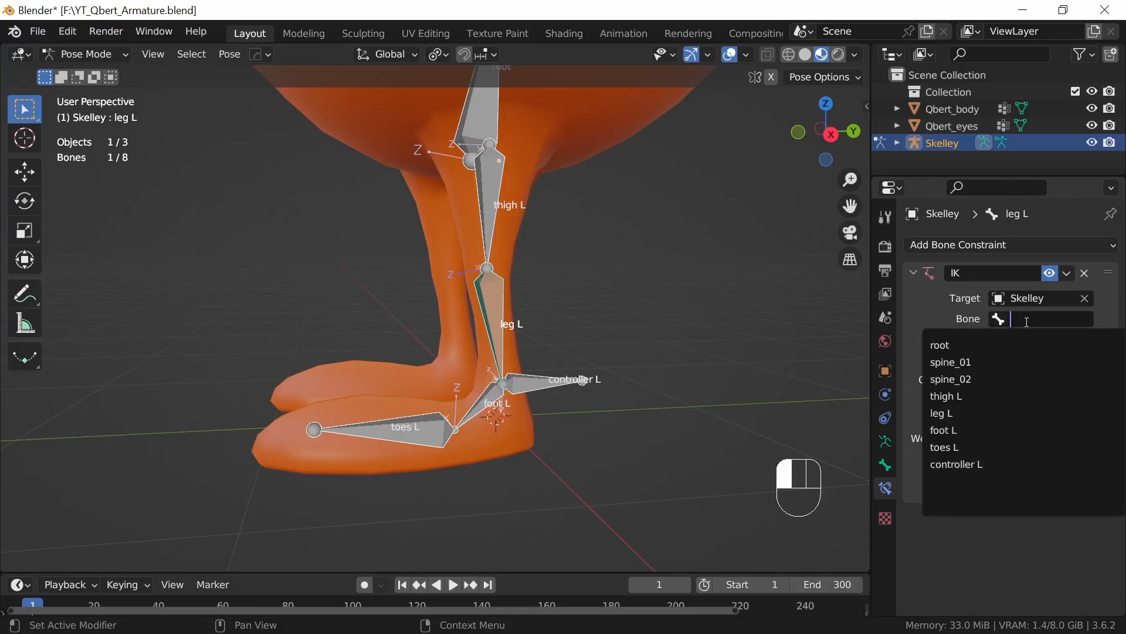
{"action": "left_click", "coordinate": [969, 464]}
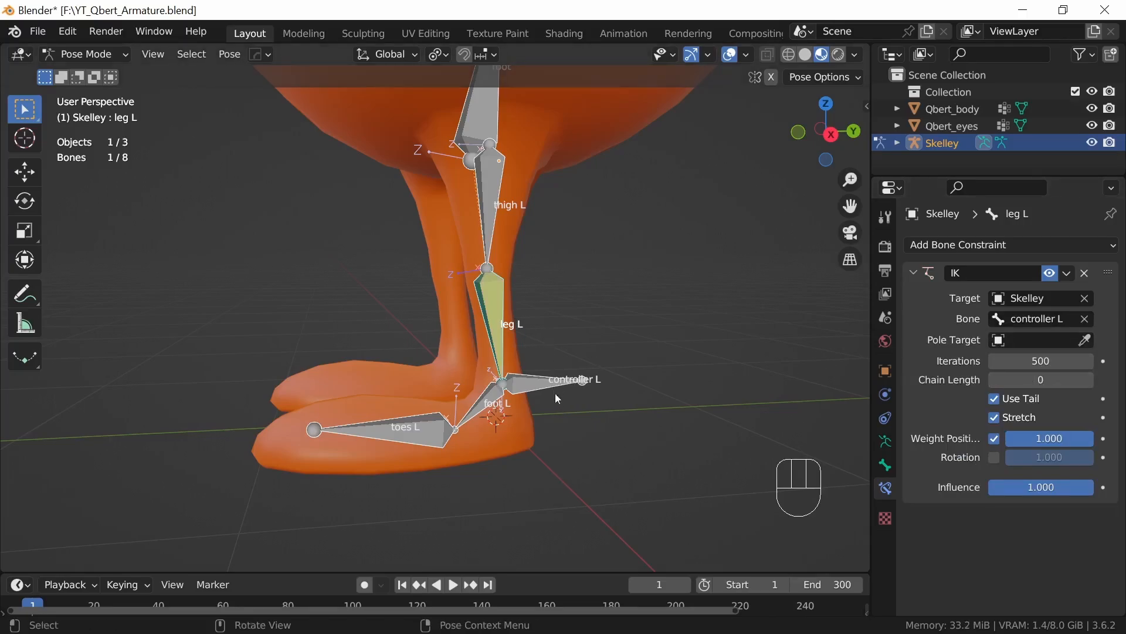
Step: Test the IK constraint by moving the controller L bone upwards, then cancel the move
{"action": "middle_click_drag", "start_coordinate": [583, 349], "coordinate": [525, 389], "text": "ctrl"}
{"action": "left_click", "coordinate": [568, 379]}
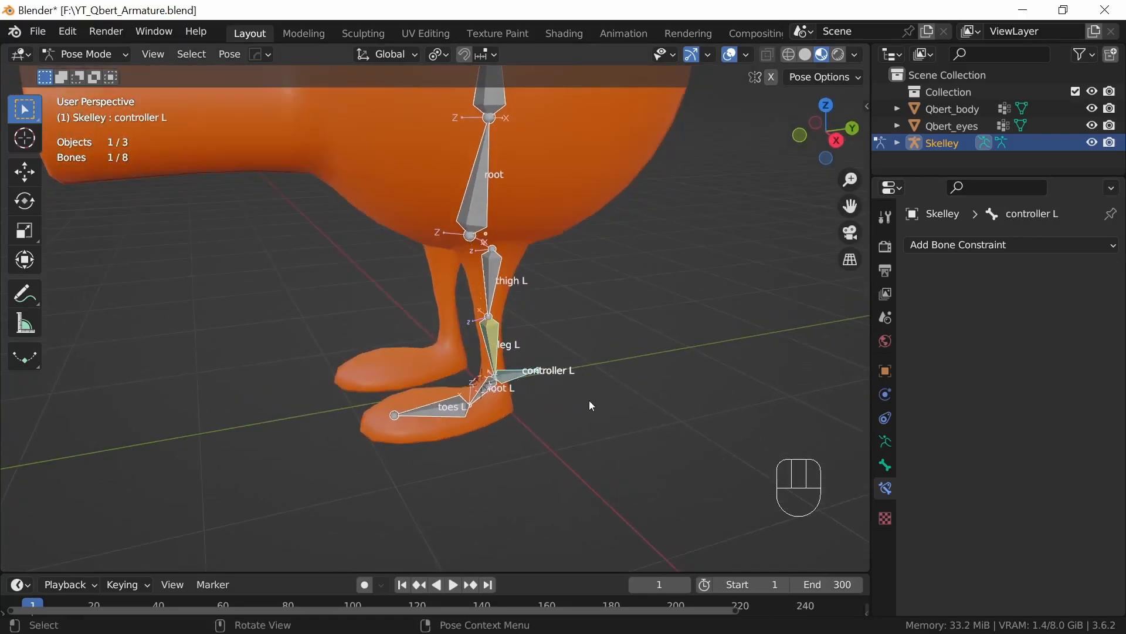
{"action": "key", "text": "g"}
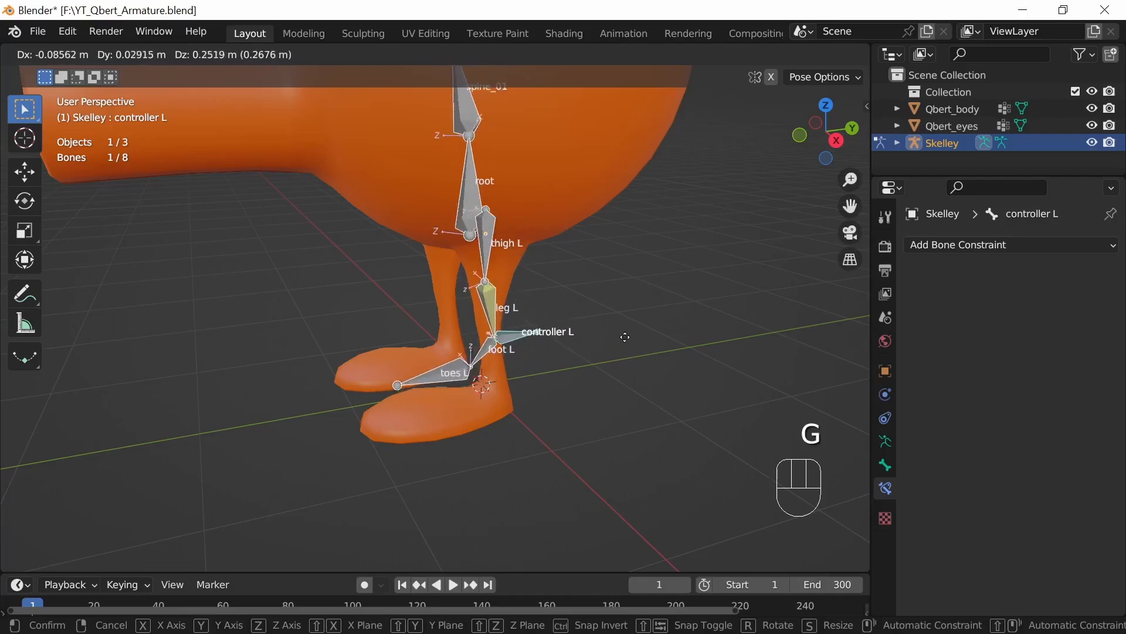
{"action": "right_click", "coordinate": [623, 326]}
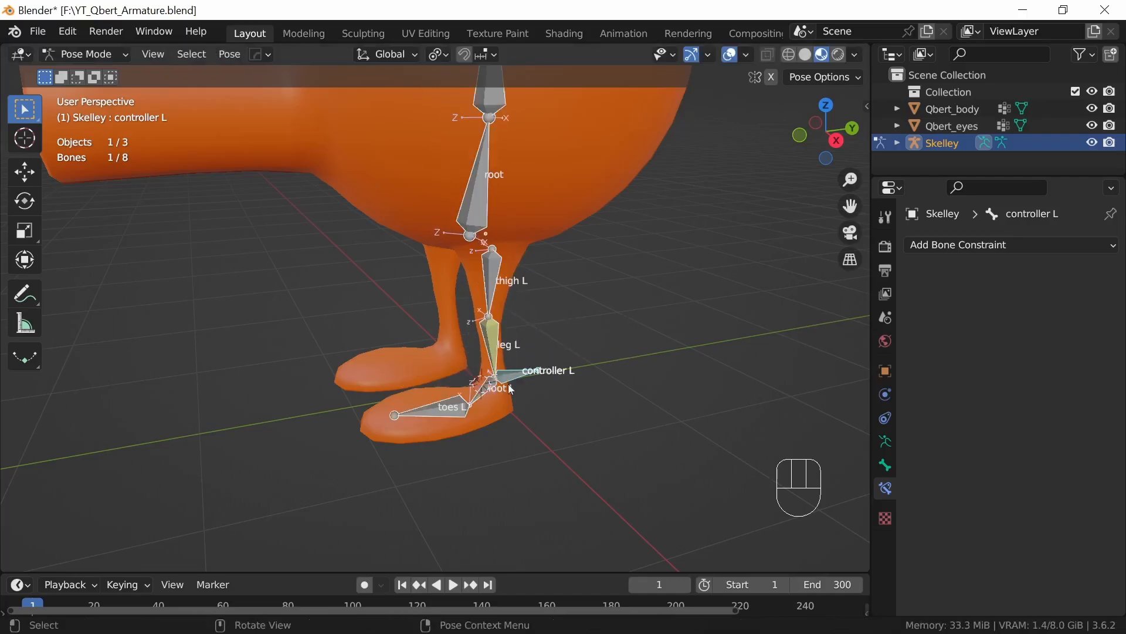
Step: Set the chain length of leg L's IK constraint to 2
{"action": "left_click", "coordinate": [493, 339]}
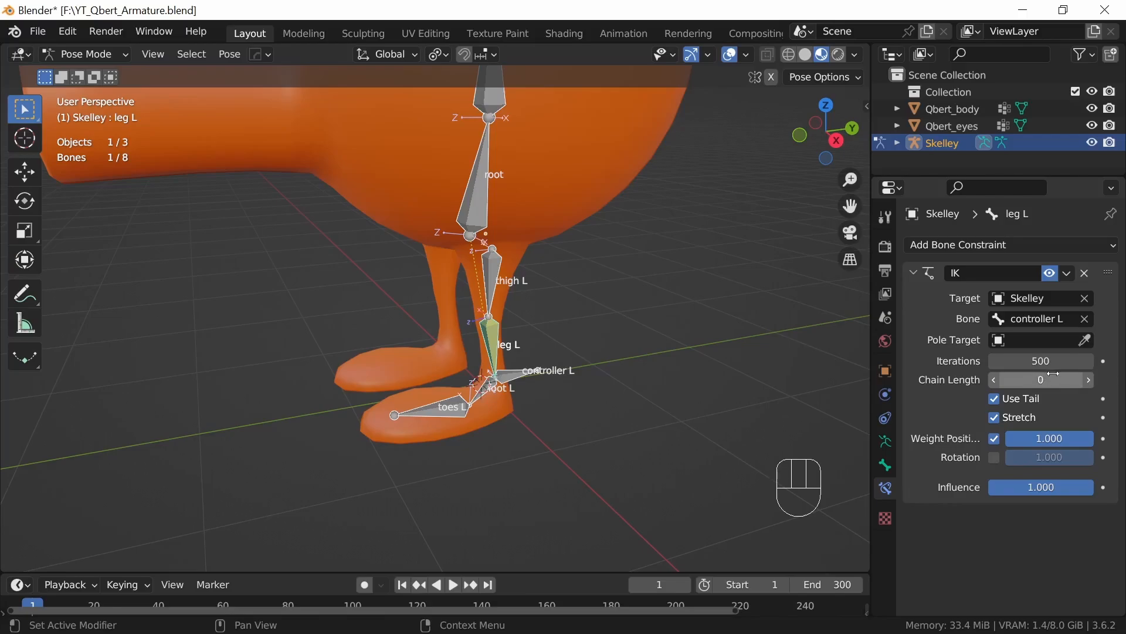
{"action": "left_click", "coordinate": [1089, 381]}
{"action": "left_click", "coordinate": [1089, 380]}
Step: Test the shortened IK chain by moving the controller L bone in the right side view, then cancel the move
{"action": "left_click", "coordinate": [514, 374]}
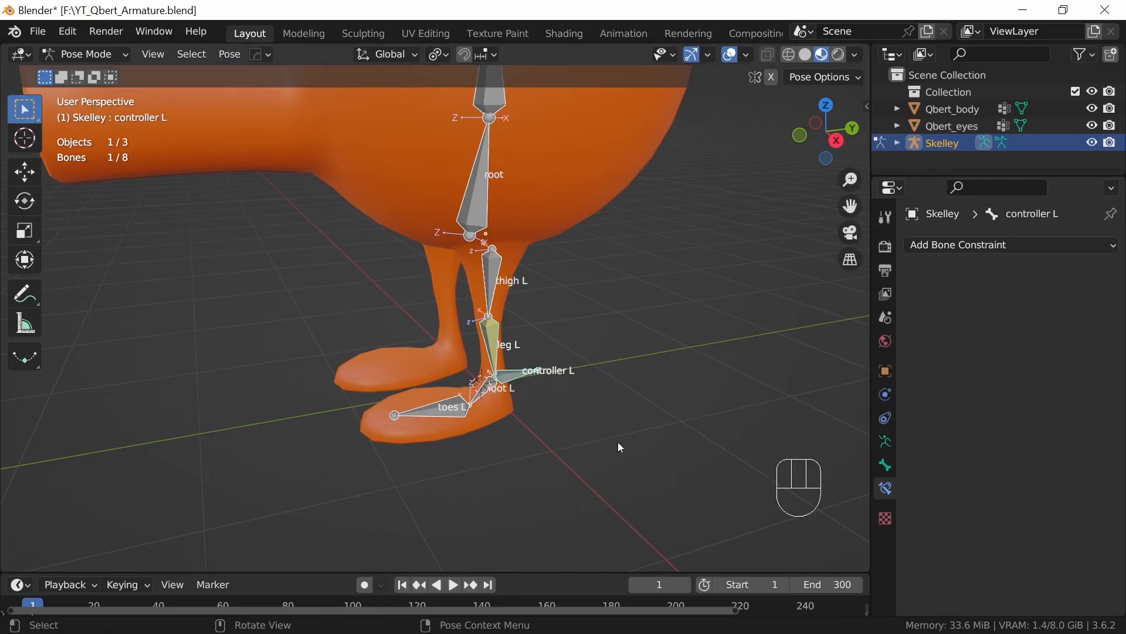
{"action": "key", "text": "KP_3"}
{"action": "key", "text": "g"}
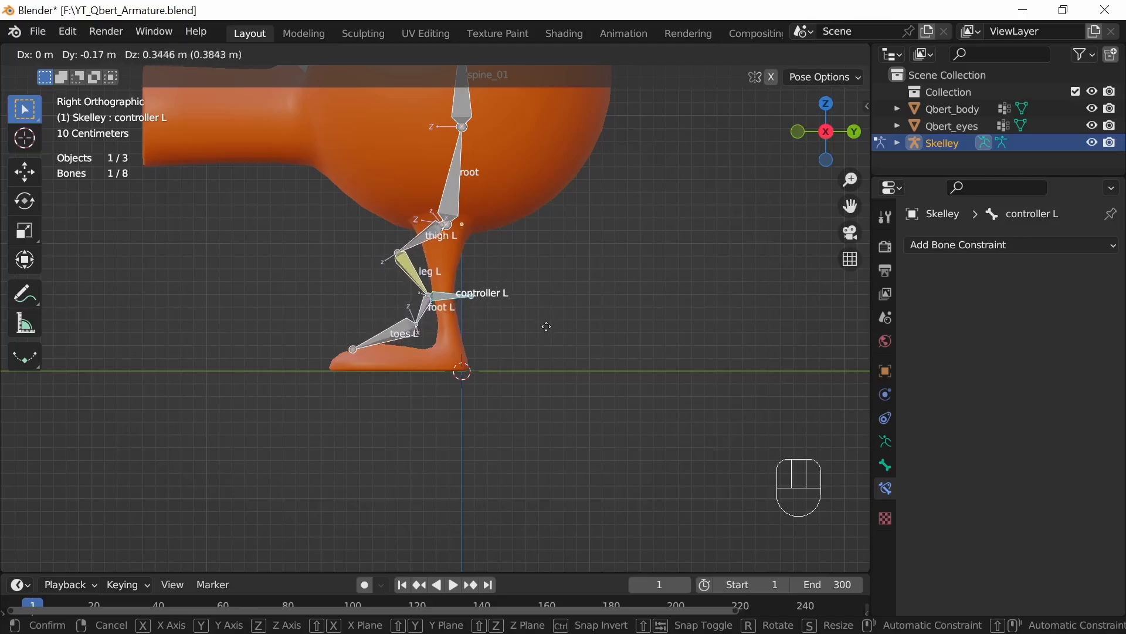
{"action": "left_click", "coordinate": [554, 344]}
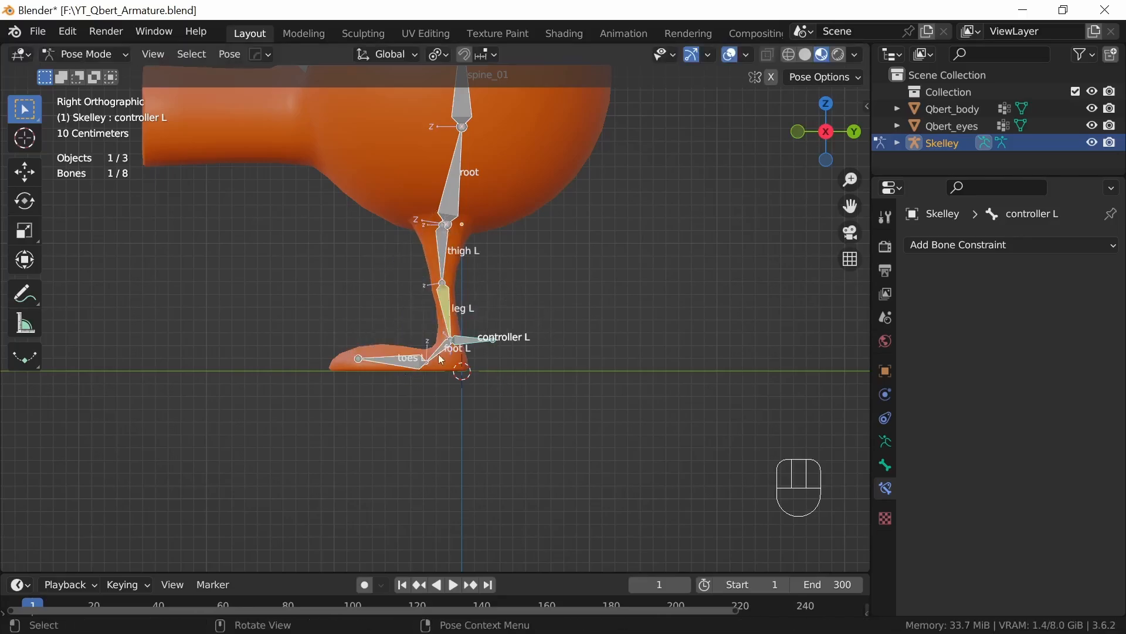
{"action": "middle_click_drag", "start_coordinate": [451, 296], "coordinate": [677, 382]}
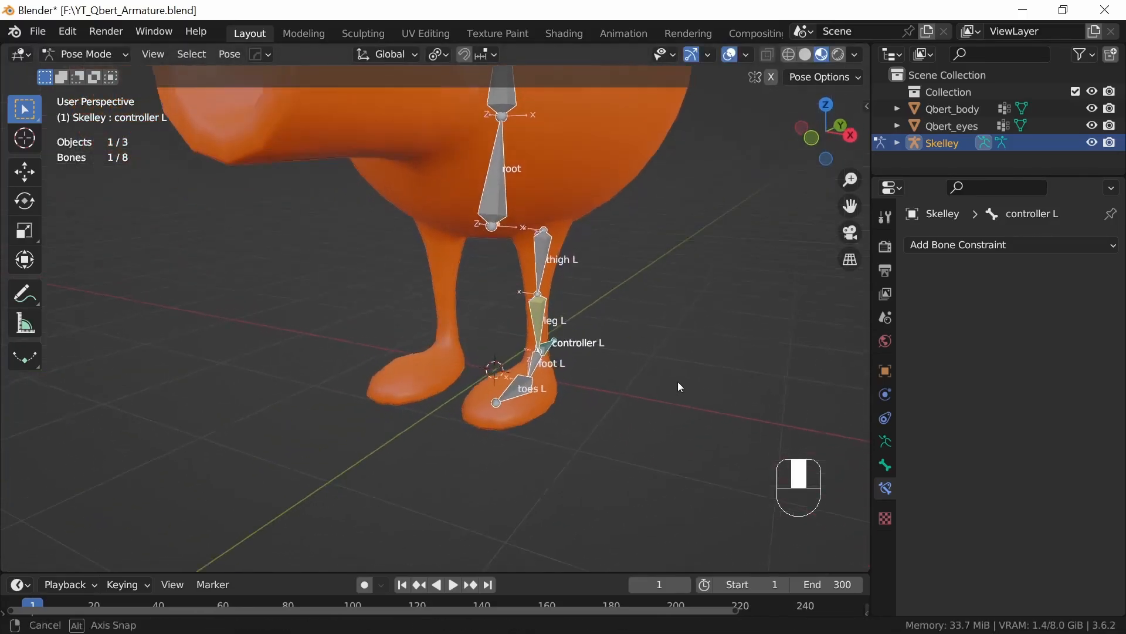
Step: Test the leg's IK chain in perspective view by raising the controller L bone, then cancel the move
{"action": "key", "text": "g"}
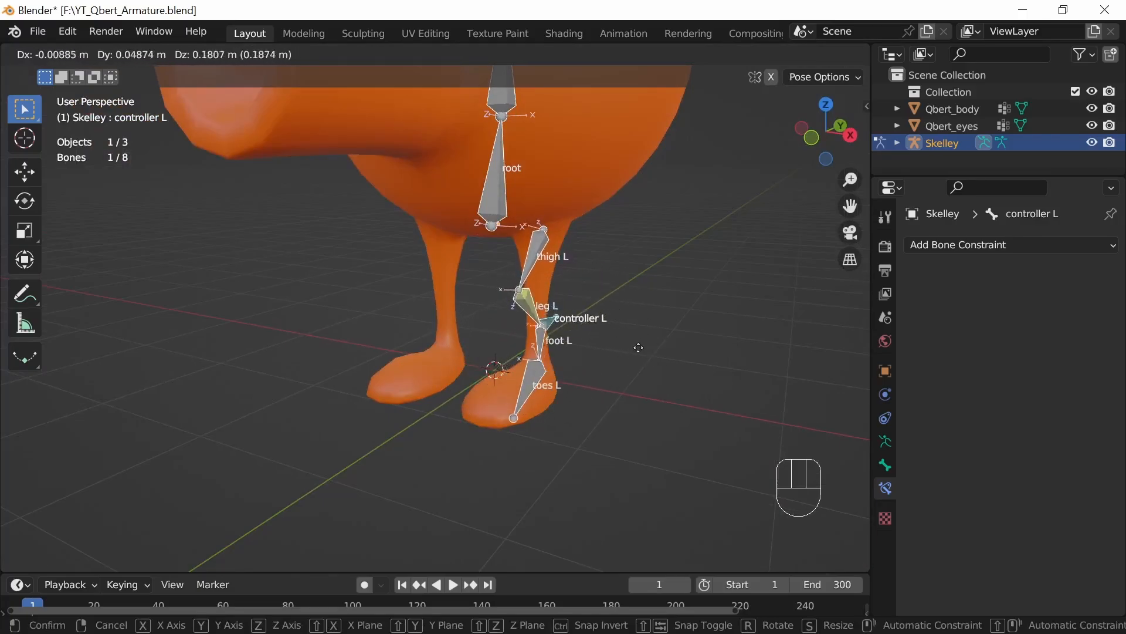
{"action": "right_click", "coordinate": [593, 399]}
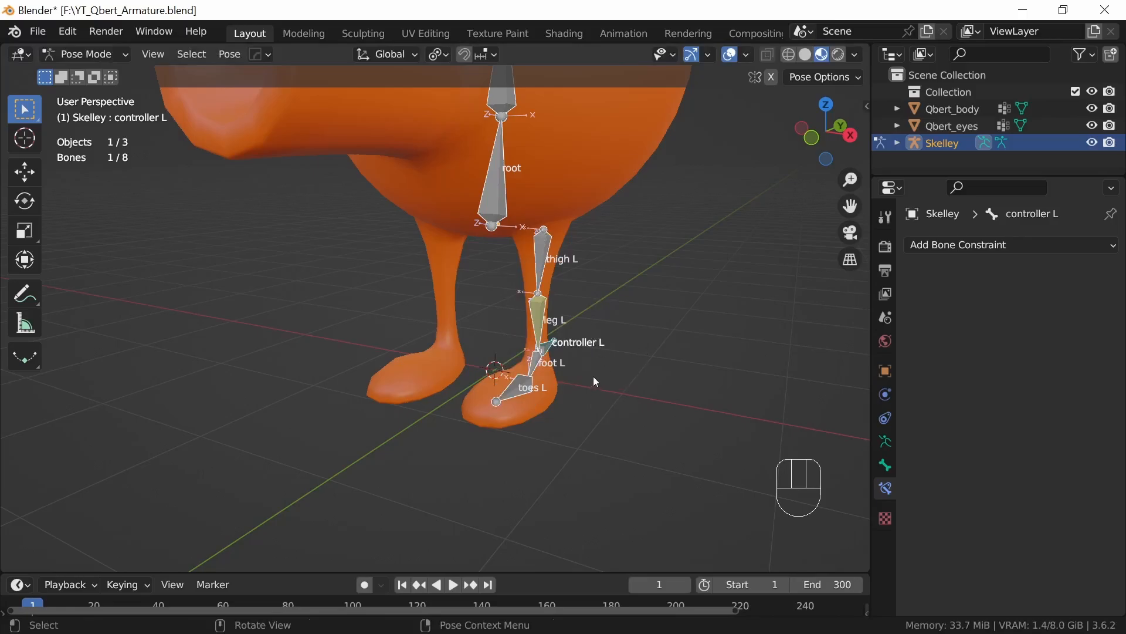
Step: In right side view, extrude a new bone from the knee joint about 0.3 m along negative Y in Edit Mode
{"action": "key", "text": "KP_3"}
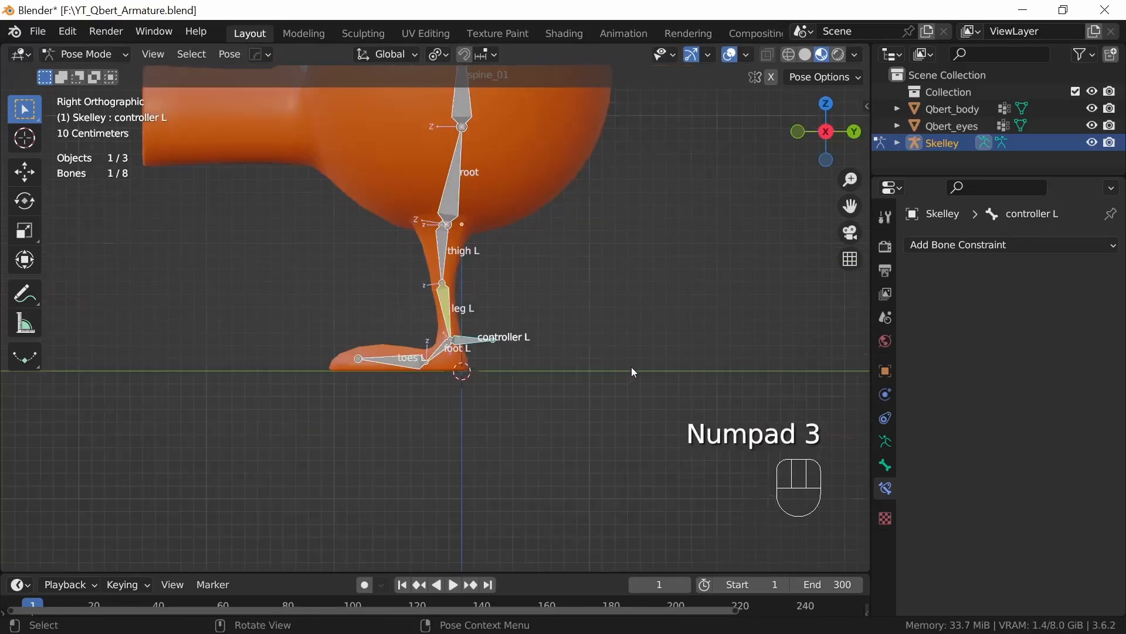
{"action": "key", "text": "Tab"}
{"action": "middle_click_drag", "start_coordinate": [544, 366], "coordinate": [660, 345], "text": "shift"}
{"action": "left_click", "coordinate": [650, 327]}
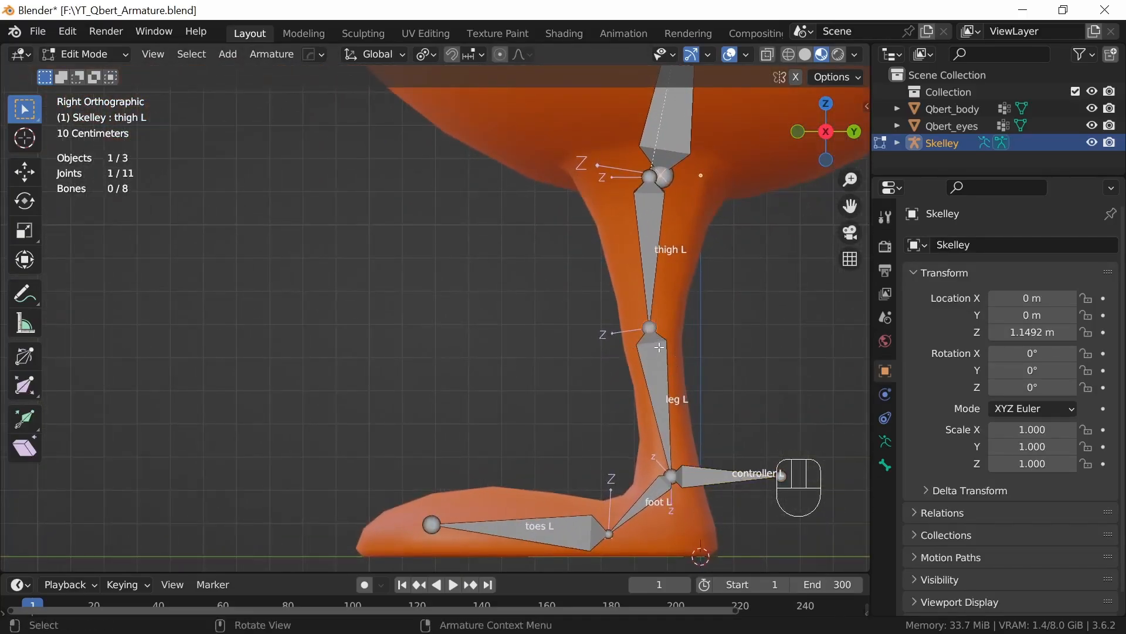
{"action": "key", "text": "e"}
{"action": "middle_click", "coordinate": [616, 356]}
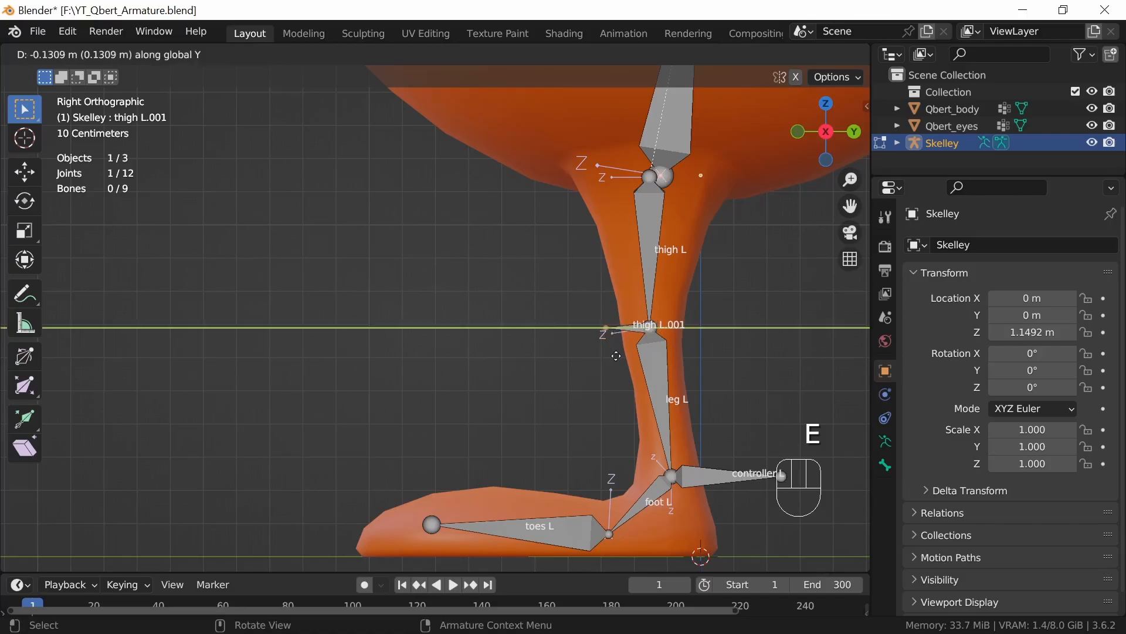
{"action": "left_click", "coordinate": [561, 381]}
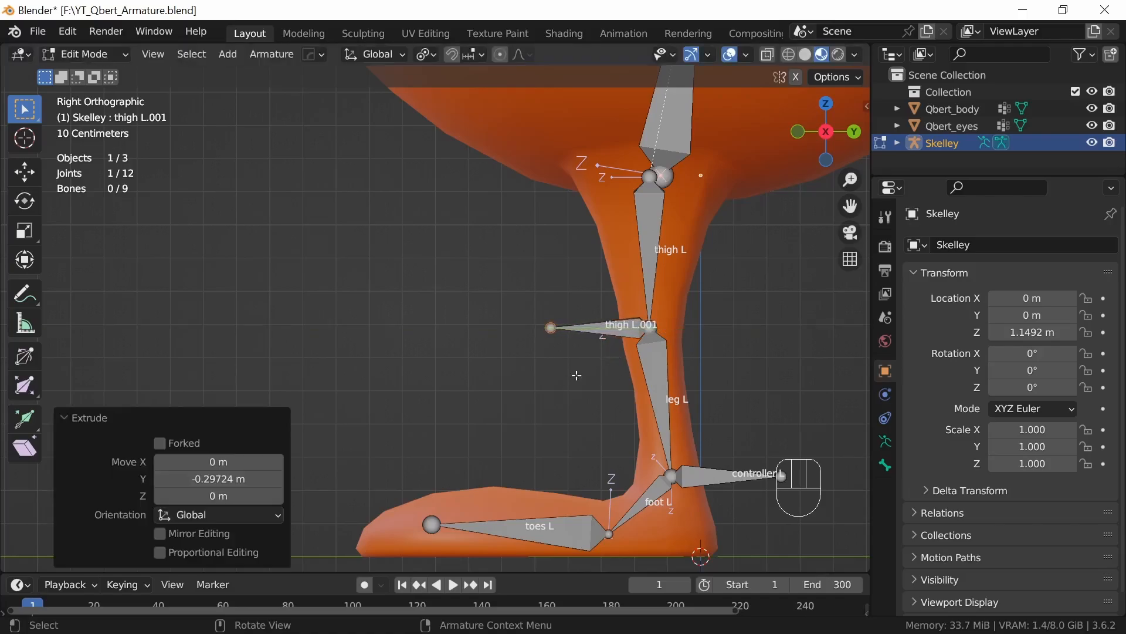
Step: Rename the bone extruded from the knee as pole L
{"action": "left_click", "coordinate": [619, 331]}
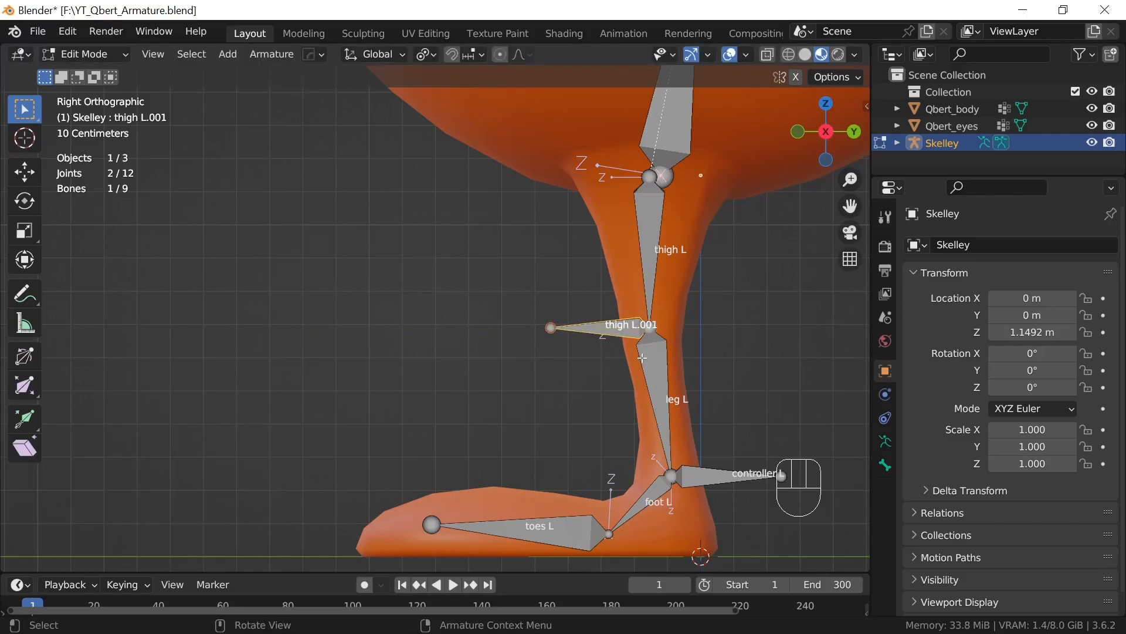
{"action": "key", "text": "F2"}
{"action": "type", "text": "pole "}
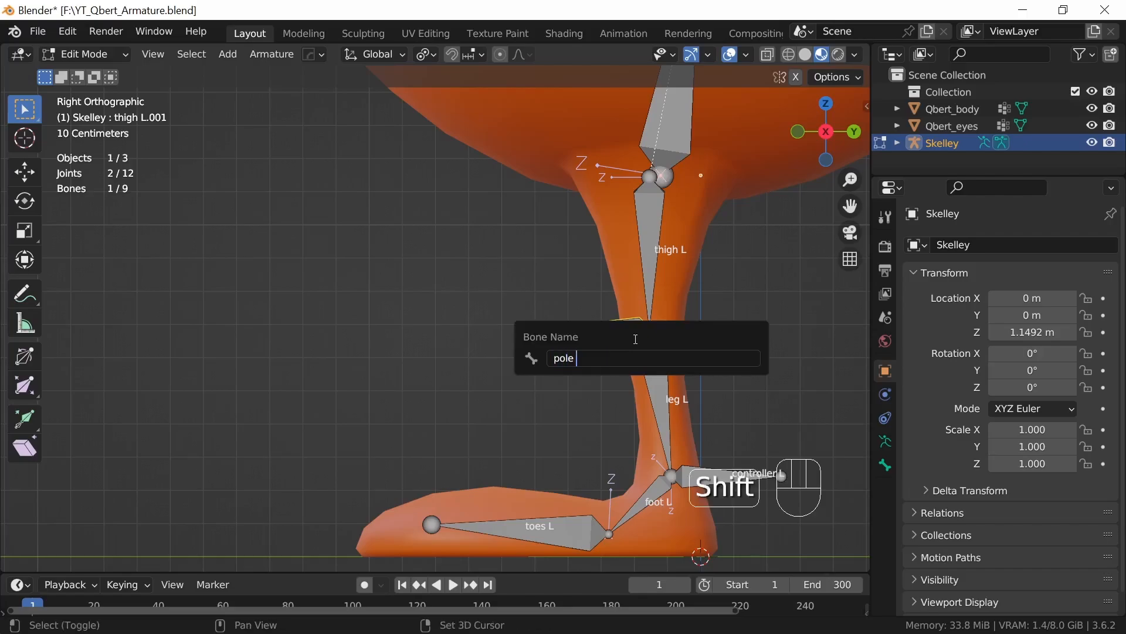
{"action": "type", "text": "L"}
{"action": "key", "text": "Return"}
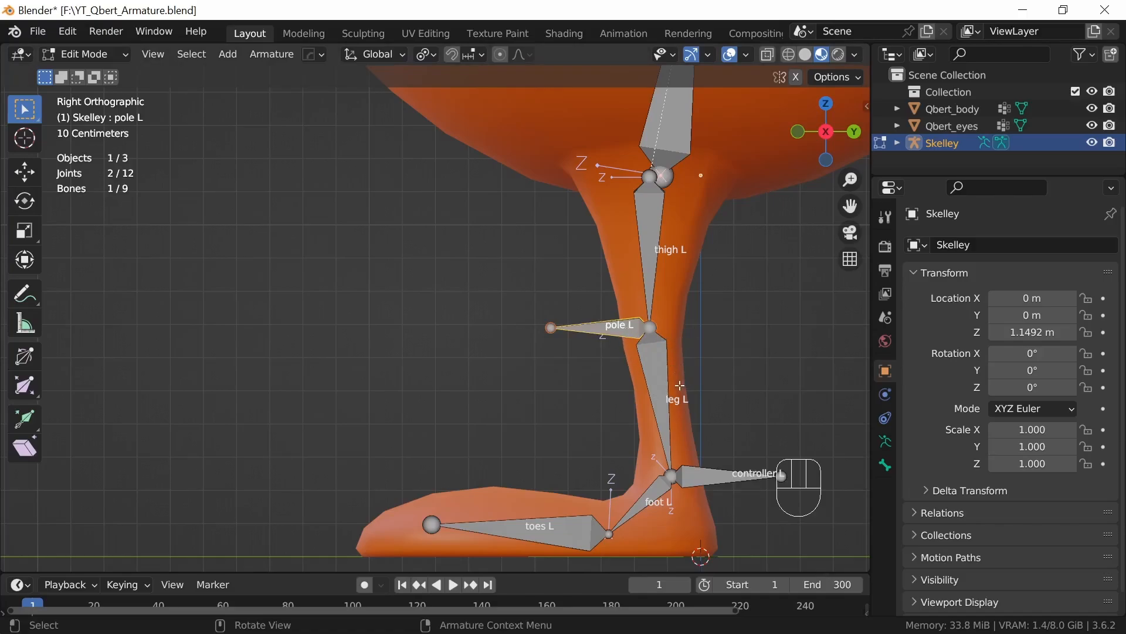
Step: Try moving the pole L bone while it is still attached, then clear its parent
{"action": "key", "text": "g"}
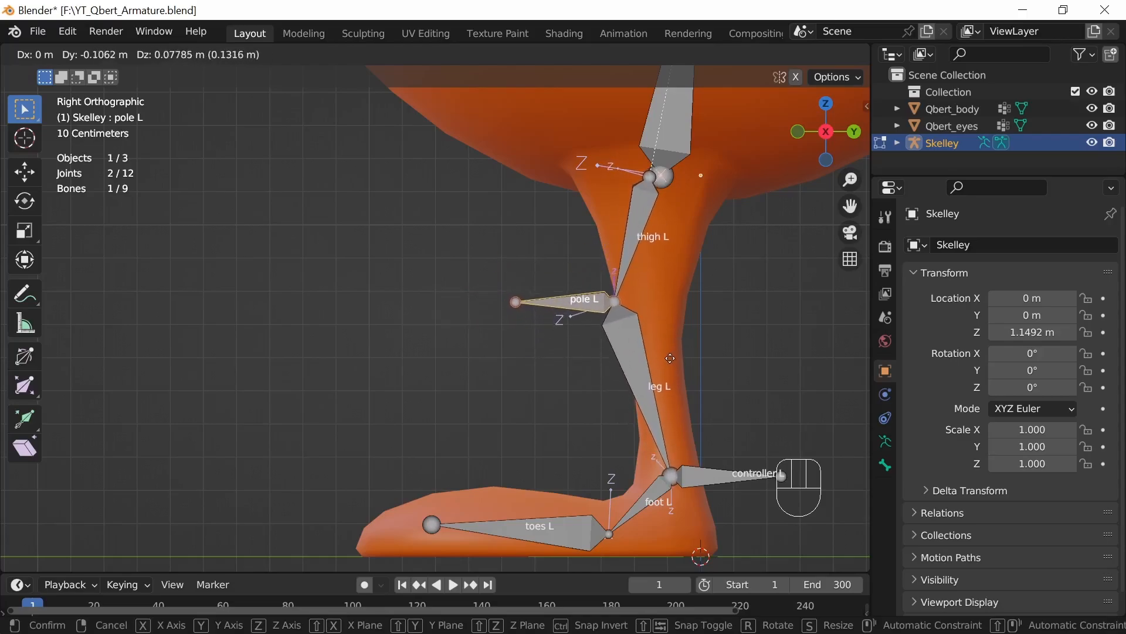
{"action": "left_click", "coordinate": [662, 362]}
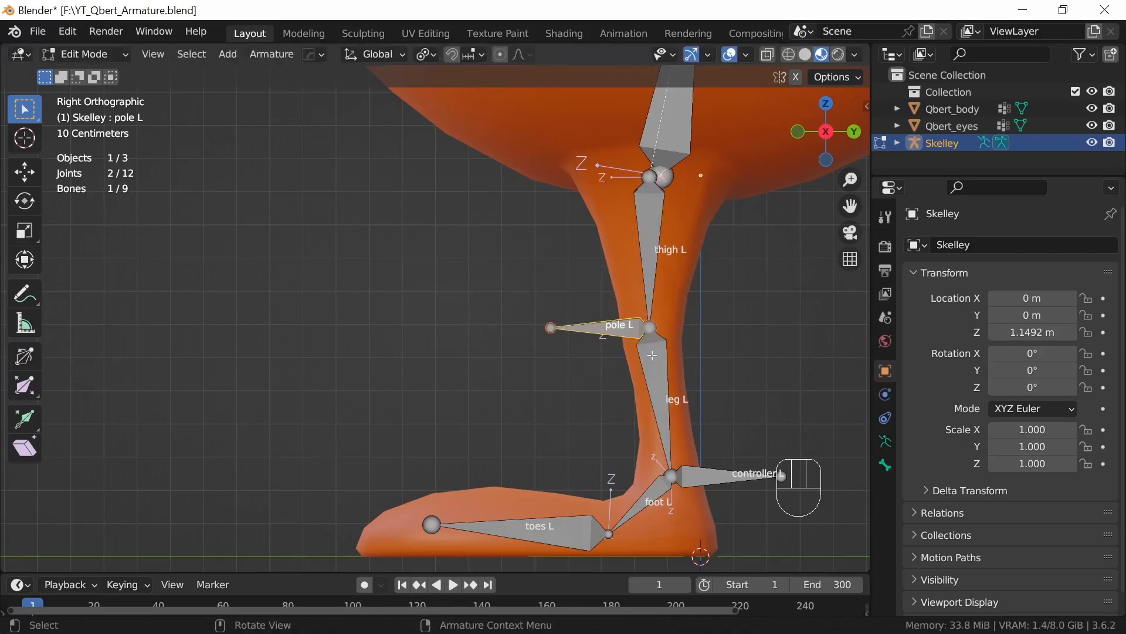
{"action": "key", "text": "alt+p"}
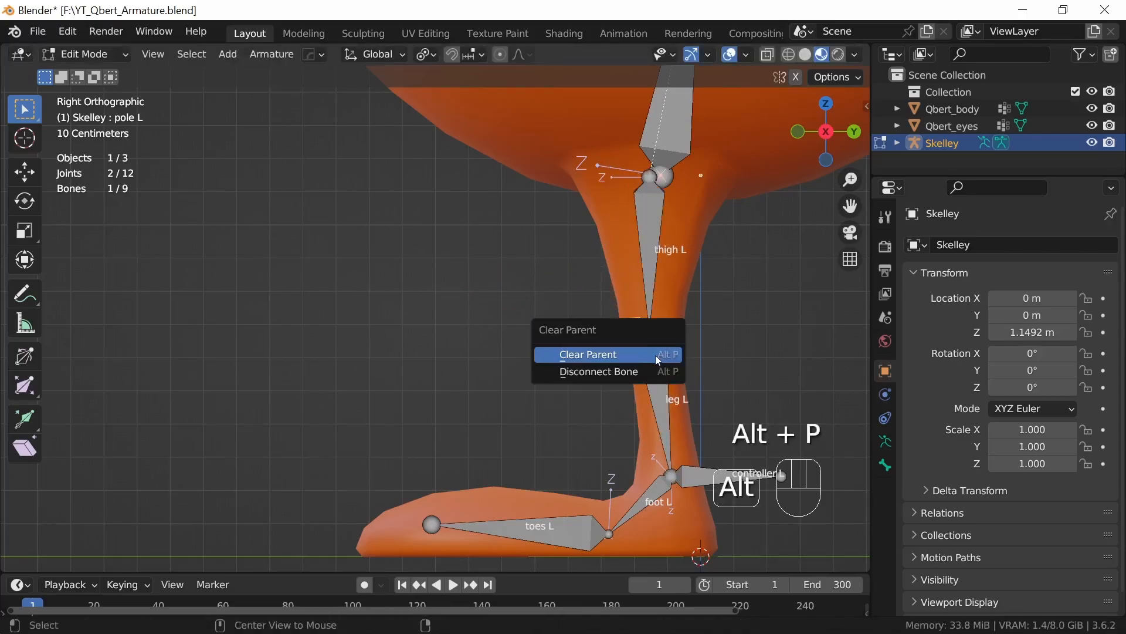
{"action": "left_click", "coordinate": [615, 356]}
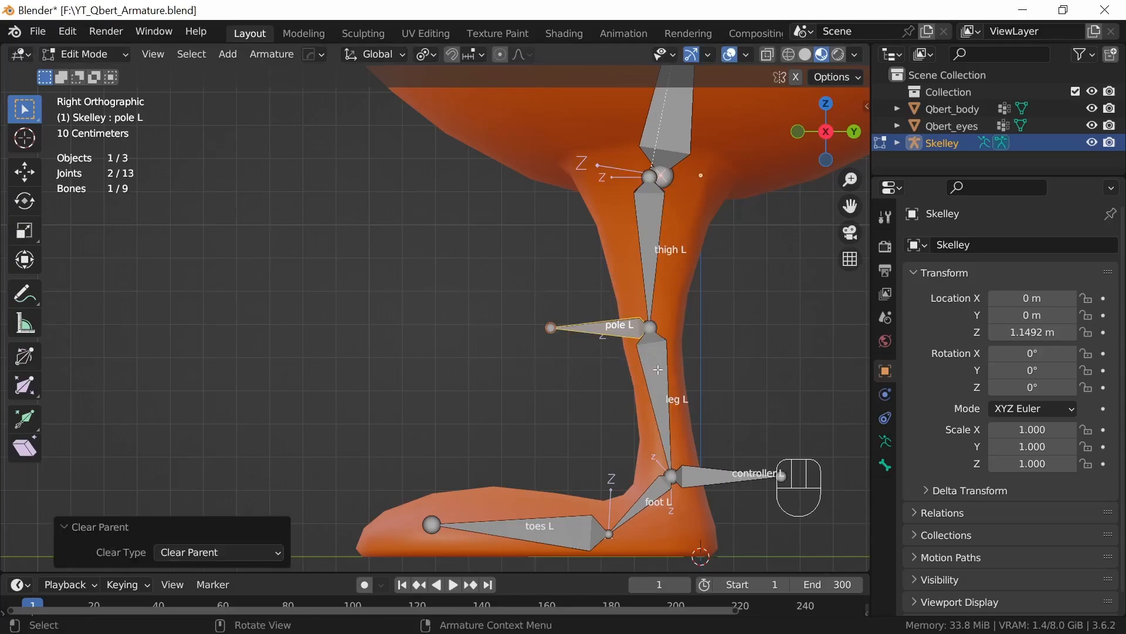
Step: Move the pole L bone about 0.82 m in front of the knee along negative Y
{"action": "key", "text": "g"}
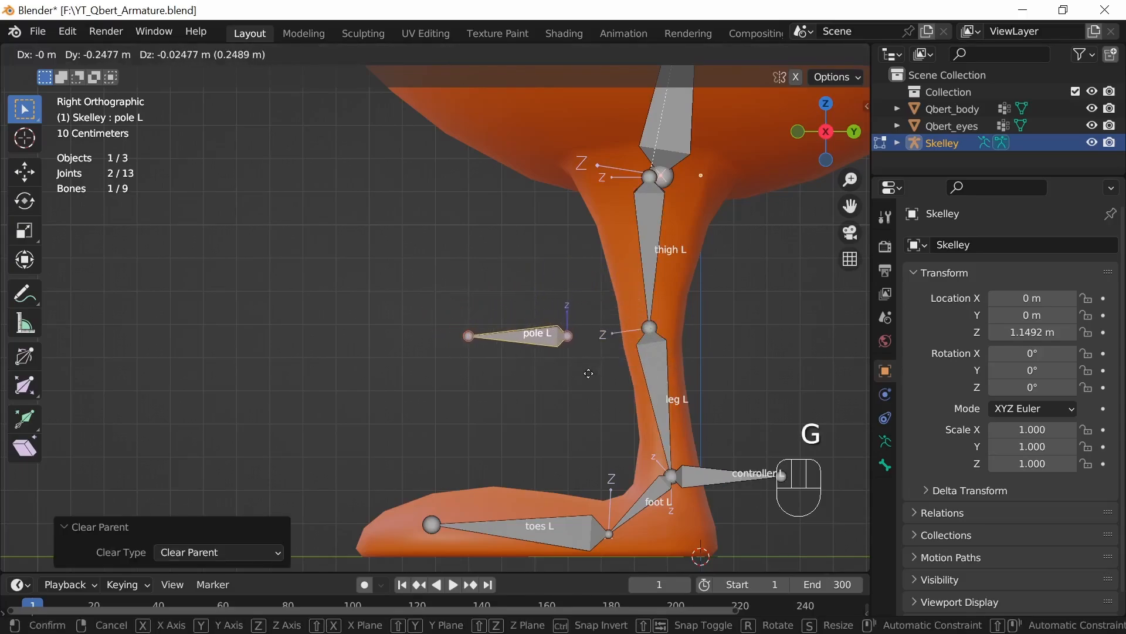
{"action": "key", "text": "y"}
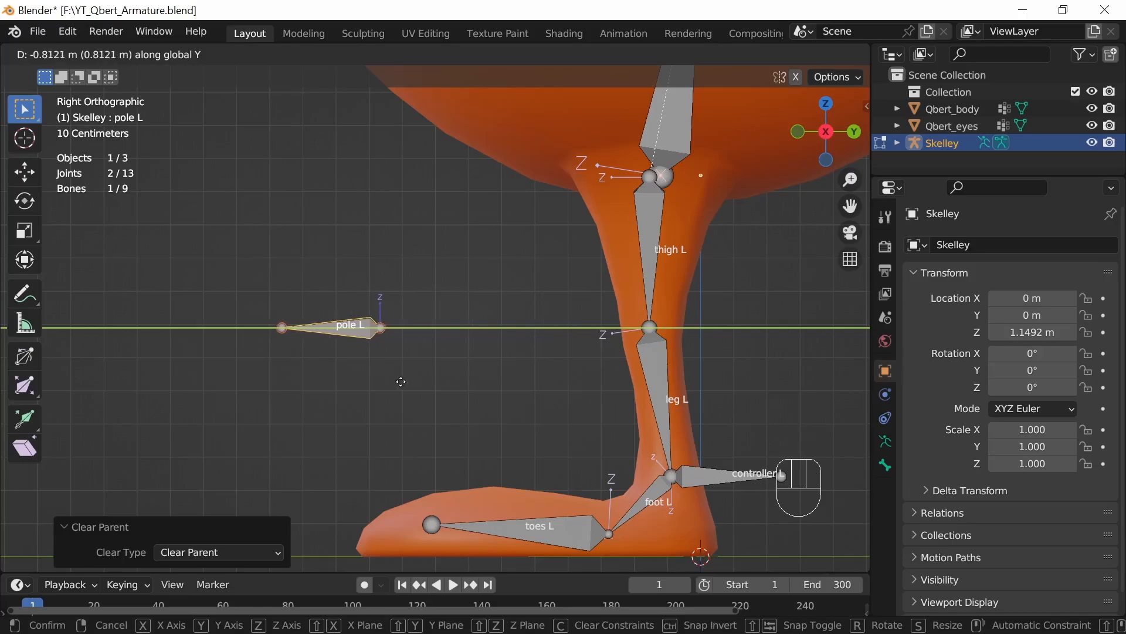
{"action": "left_click", "coordinate": [402, 381]}
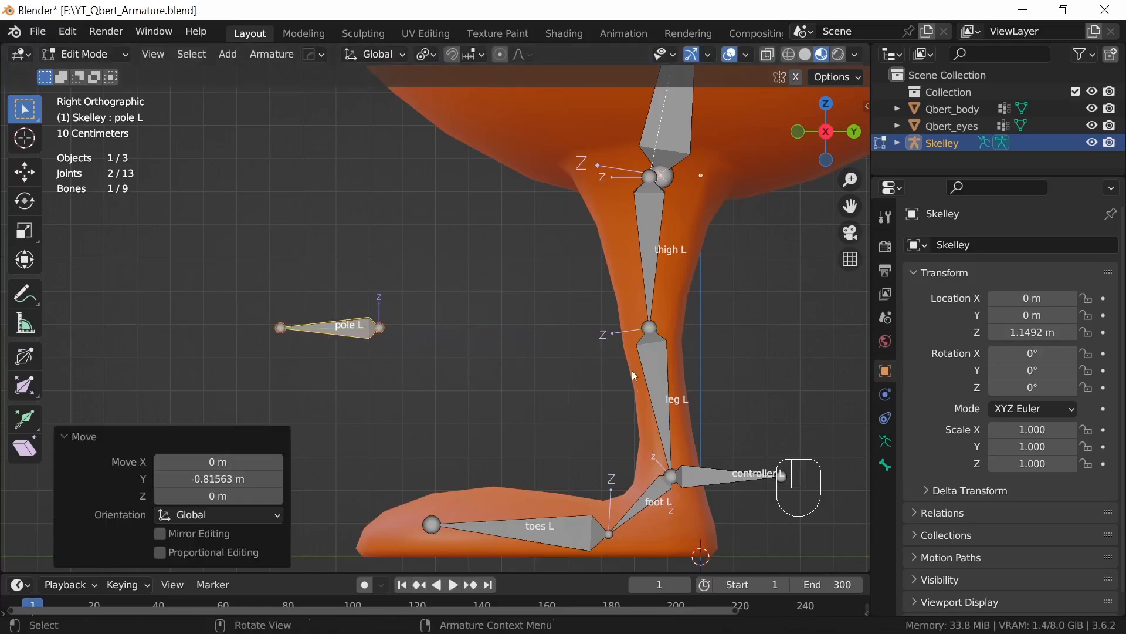
Step: In Pose Mode, set the pole target of leg L's IK constraint to Skelley and its pole bone to pole L
{"action": "middle_click_drag", "start_coordinate": [632, 370], "coordinate": [676, 422]}
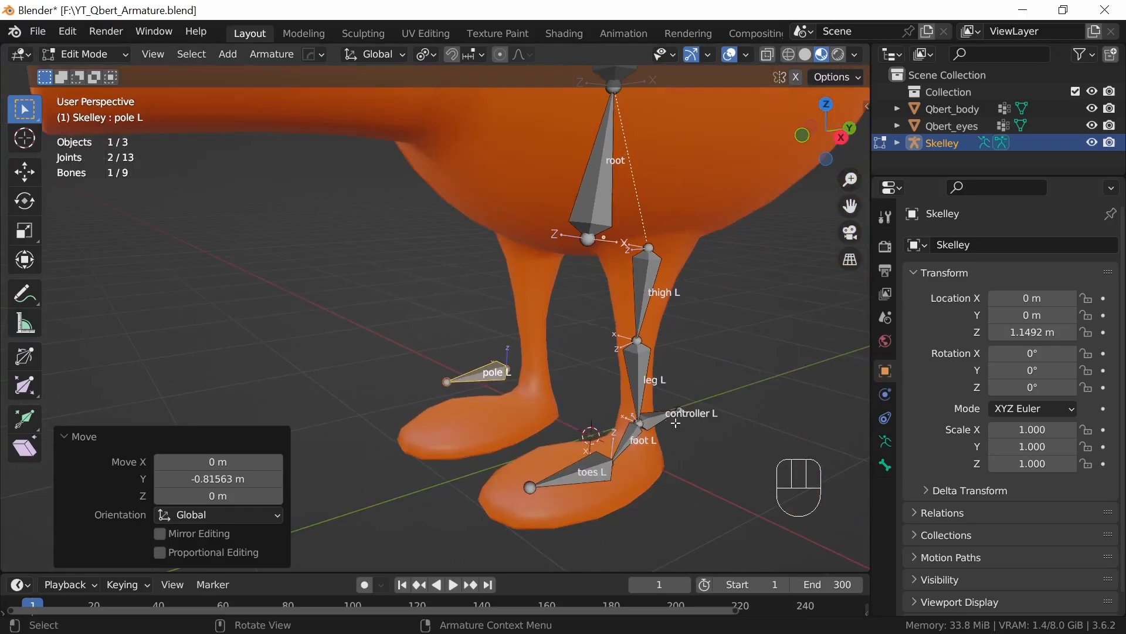
{"action": "left_click", "coordinate": [639, 373]}
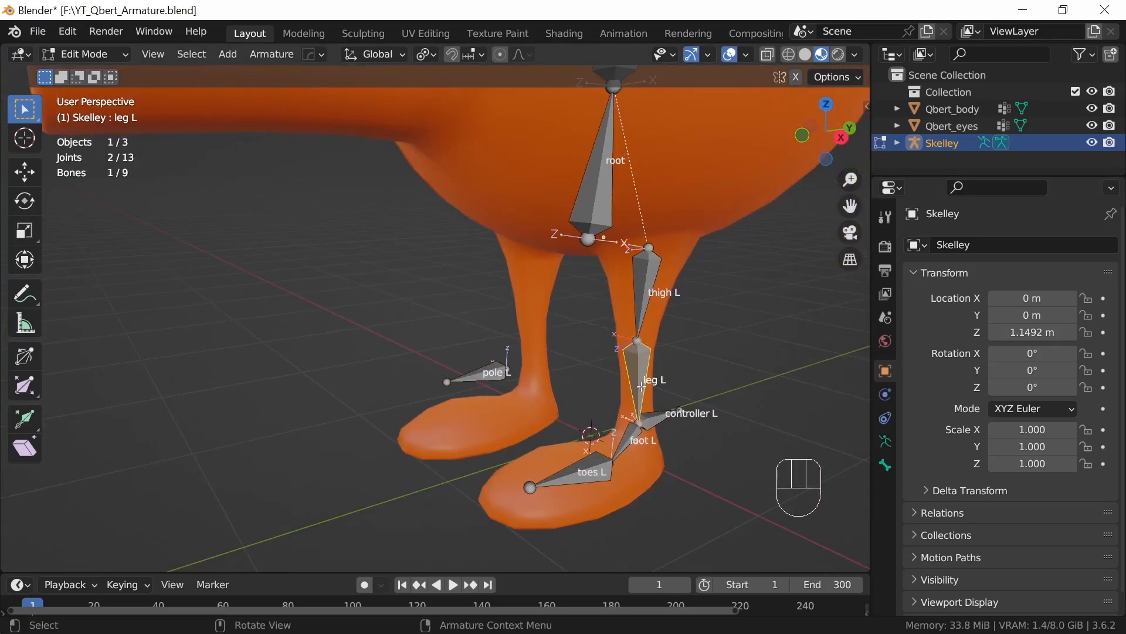
{"action": "key", "text": "Tab"}
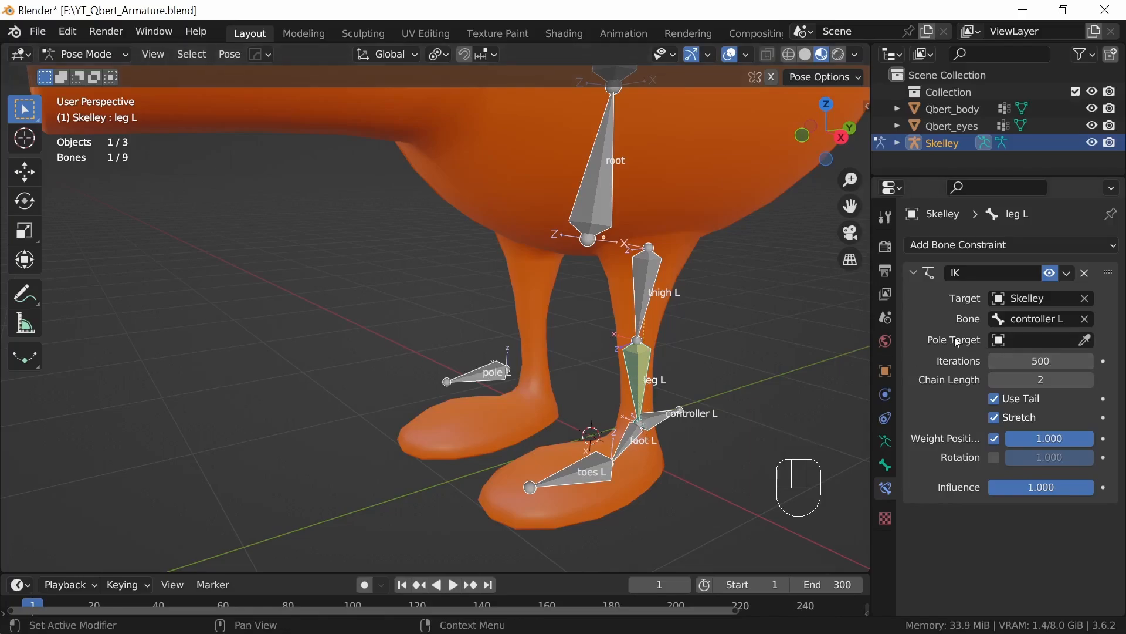
{"action": "left_click", "coordinate": [1033, 339]}
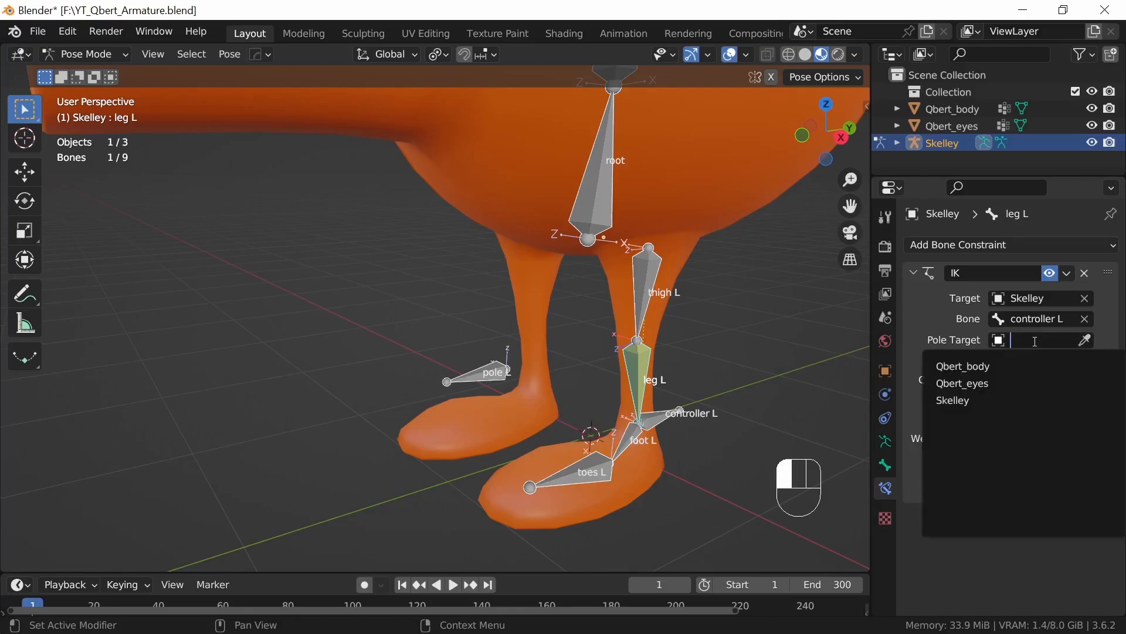
{"action": "left_click", "coordinate": [961, 405]}
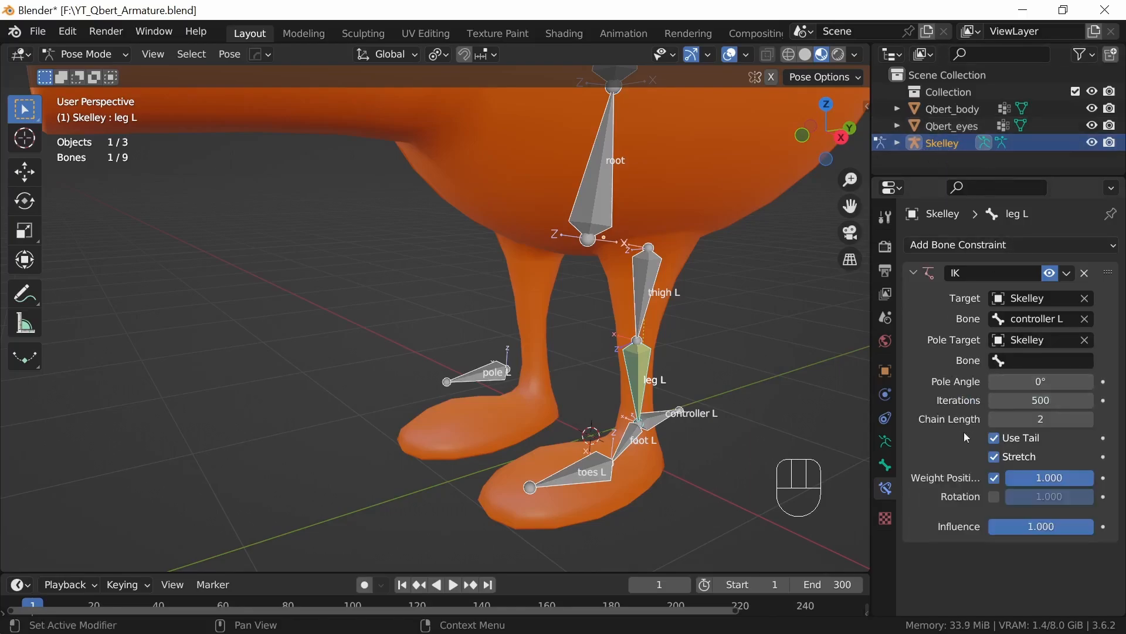
{"action": "left_click", "coordinate": [1023, 362]}
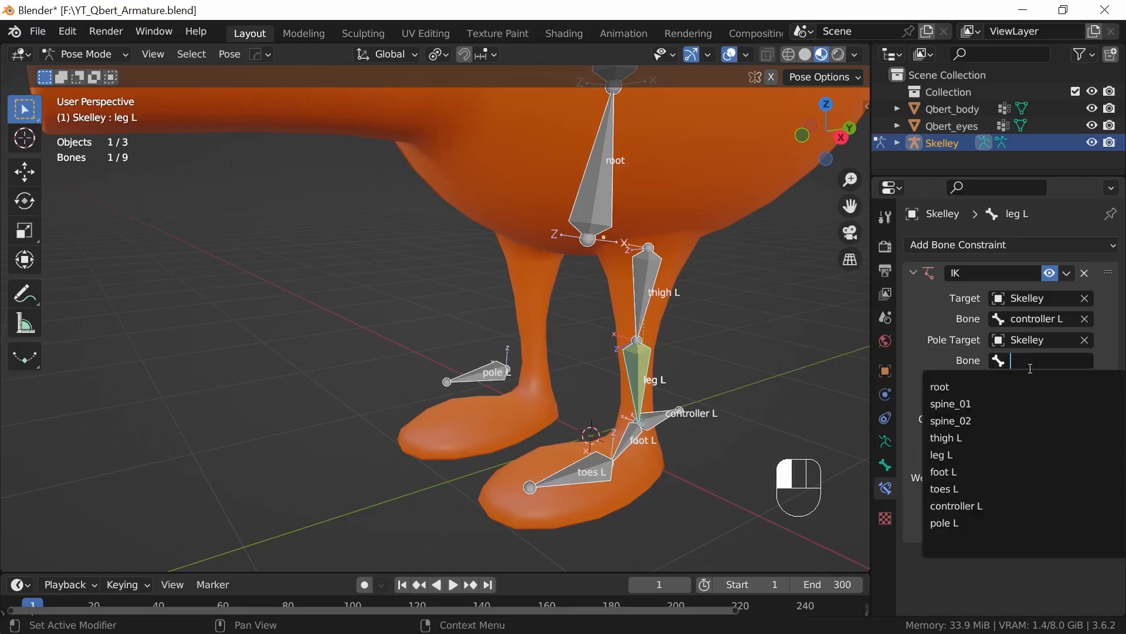
{"action": "left_click", "coordinate": [955, 523]}
Step: Set the pole angle of leg L's IK constraint to 90°
{"action": "mouse_move", "coordinate": [685, 475]}
{"action": "middle_mouse_down"}
{"action": "mouse_move", "coordinate": [690, 524]}
{"action": "mouse_move", "coordinate": [711, 476]}
{"action": "mouse_move", "coordinate": [693, 439]}
{"action": "mouse_move", "coordinate": [702, 446]}
{"action": "mouse_move", "coordinate": [699, 468]}
{"action": "mouse_move", "coordinate": [635, 468]}
{"action": "mouse_move", "coordinate": [695, 463]}
{"action": "middle_mouse_up"}
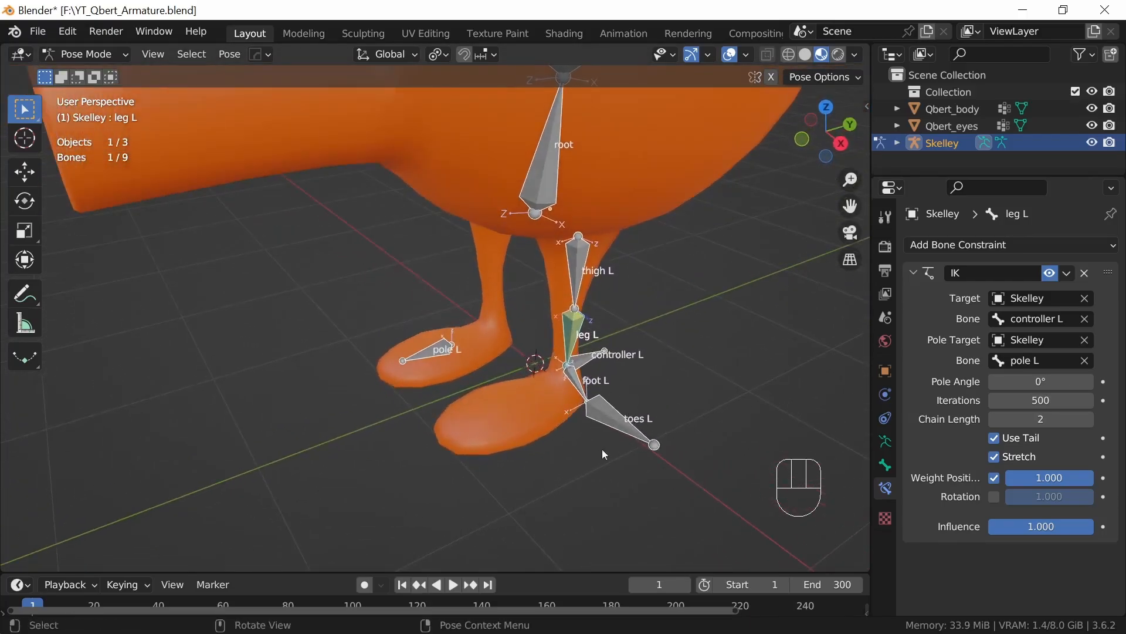
{"action": "middle_click_drag", "start_coordinate": [628, 429], "coordinate": [616, 400]}
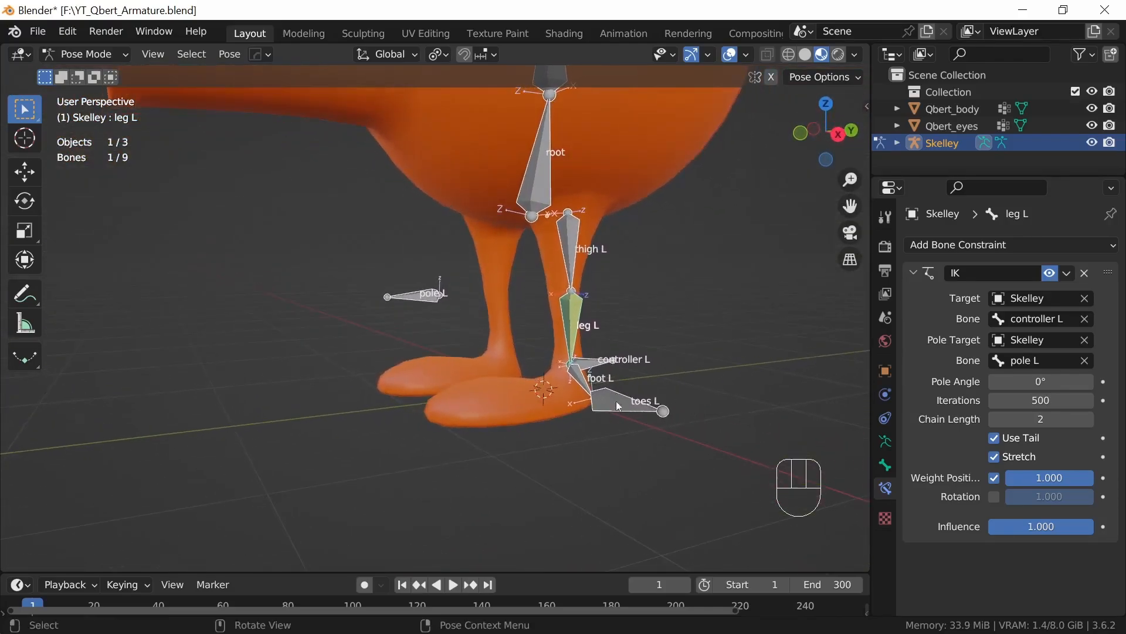
{"action": "middle_click_drag", "start_coordinate": [714, 435], "coordinate": [591, 398]}
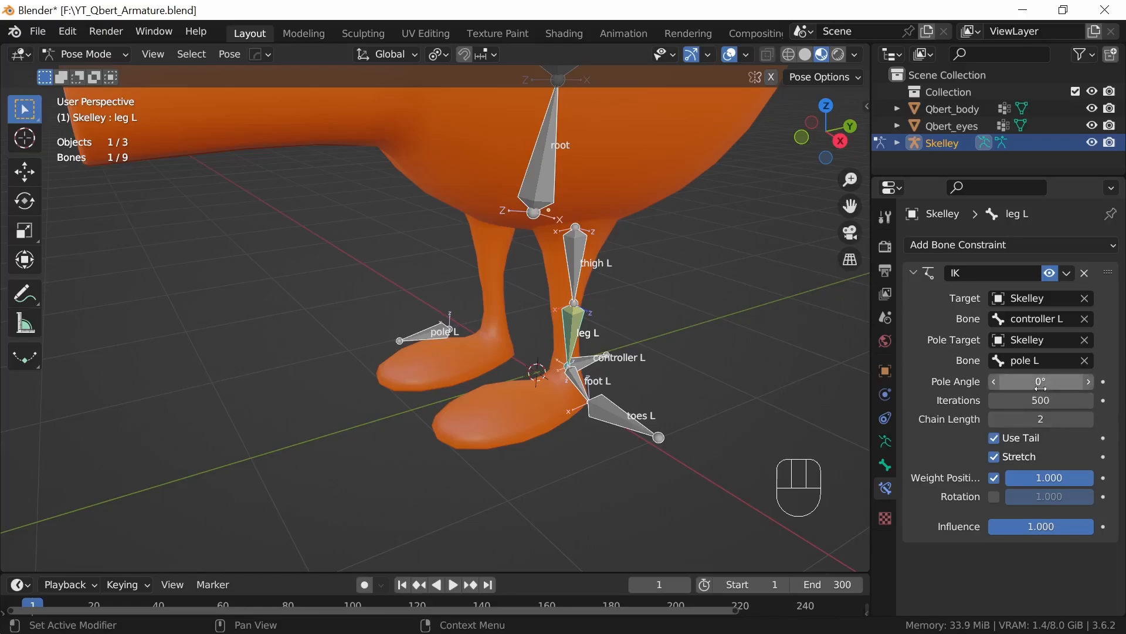
{"action": "left_click_drag", "start_coordinate": [1027, 380], "coordinate": [1056, 389]}
{"action": "left_click", "coordinate": [1051, 385]}
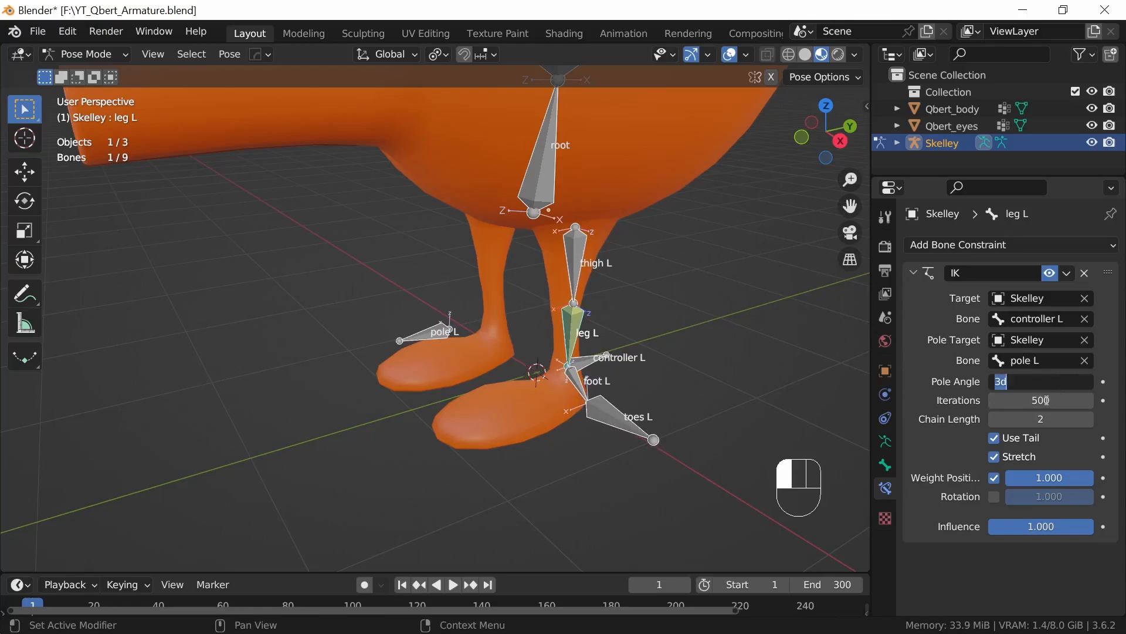
{"action": "type", "text": "90"}
{"action": "key", "text": "Return"}
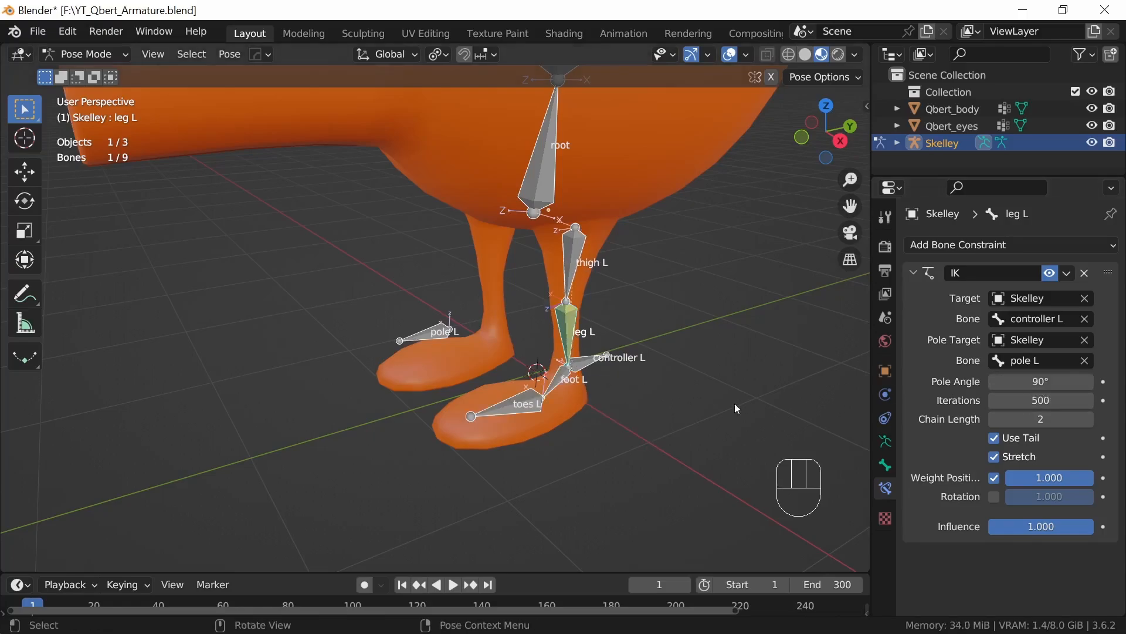
Step: Raise the controller L bone to bend the leg and test the IK with its pole target
{"action": "middle_click_drag", "start_coordinate": [734, 403], "coordinate": [580, 396]}
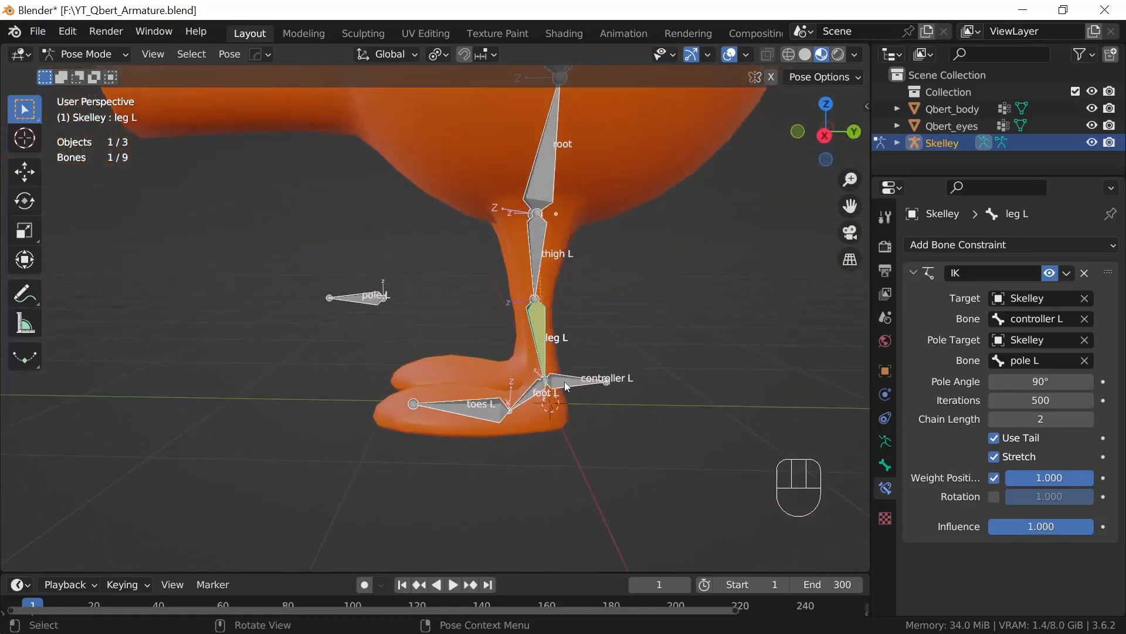
{"action": "left_click", "coordinate": [565, 382]}
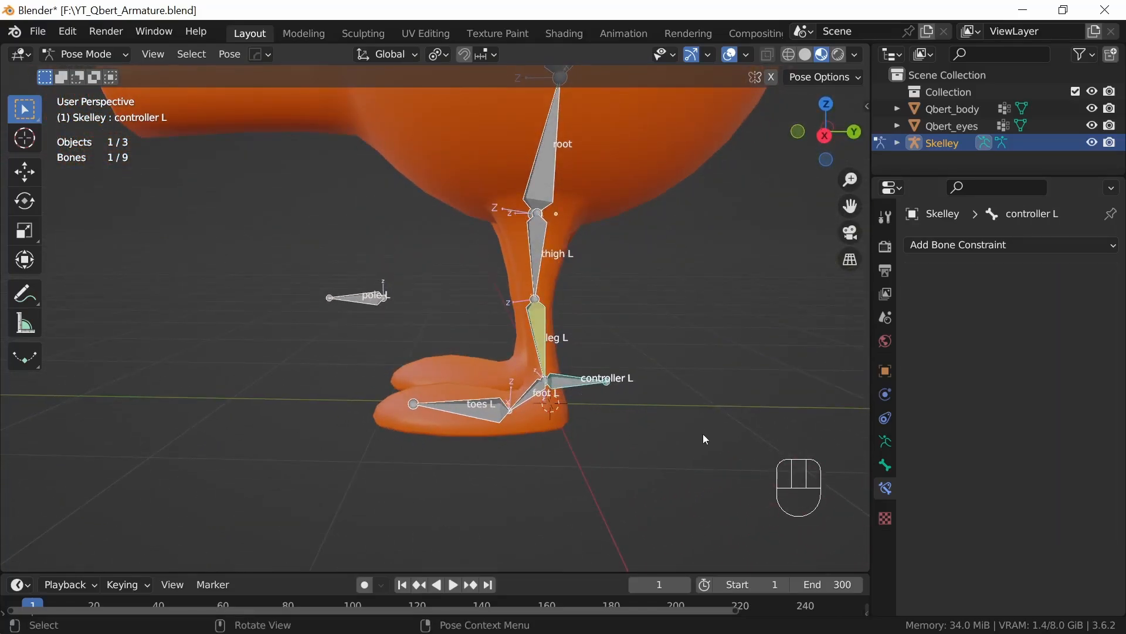
{"action": "key", "text": "g"}
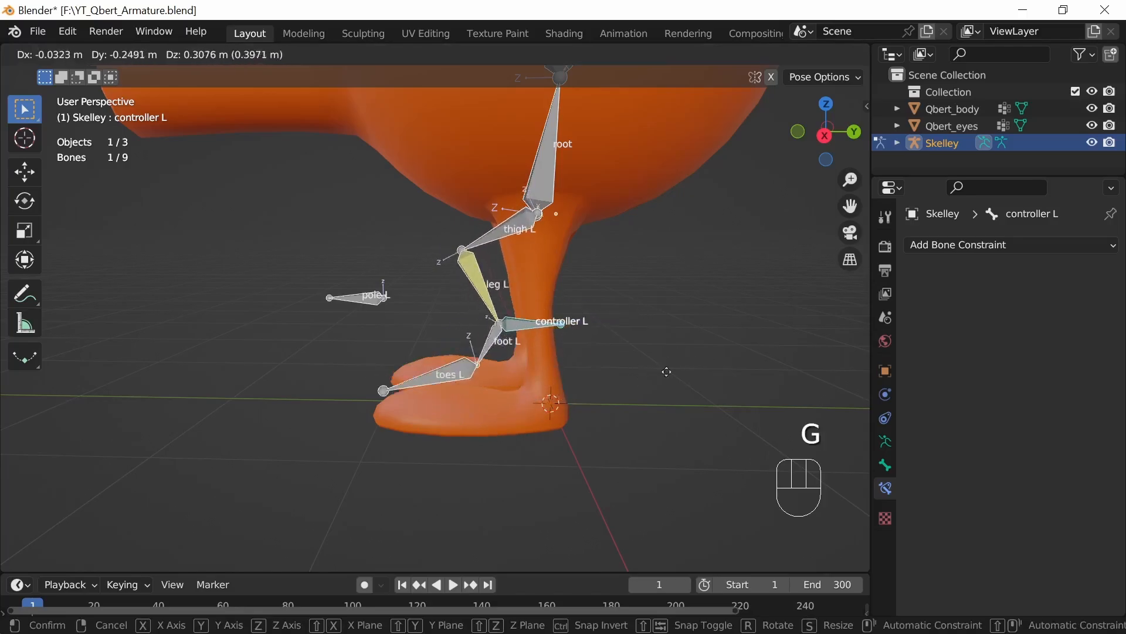
{"action": "left_click", "coordinate": [699, 370]}
Step: Test the knee's direction by moving the pole L bone around in front of the leg
{"action": "left_click", "coordinate": [359, 303]}
{"action": "middle_click_drag", "start_coordinate": [506, 418], "coordinate": [601, 385]}
{"action": "key", "text": "g"}
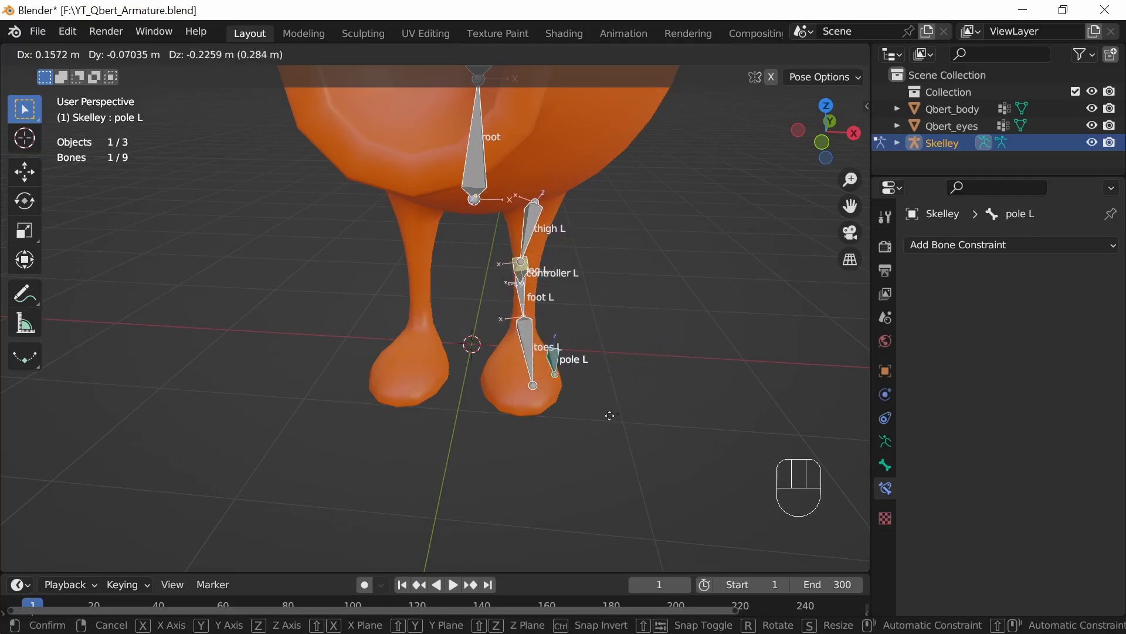
{"action": "left_click", "coordinate": [716, 414]}
Step: Clear the pose rotation of the controller L bone
{"action": "middle_click_drag", "start_coordinate": [730, 417], "coordinate": [544, 382]}
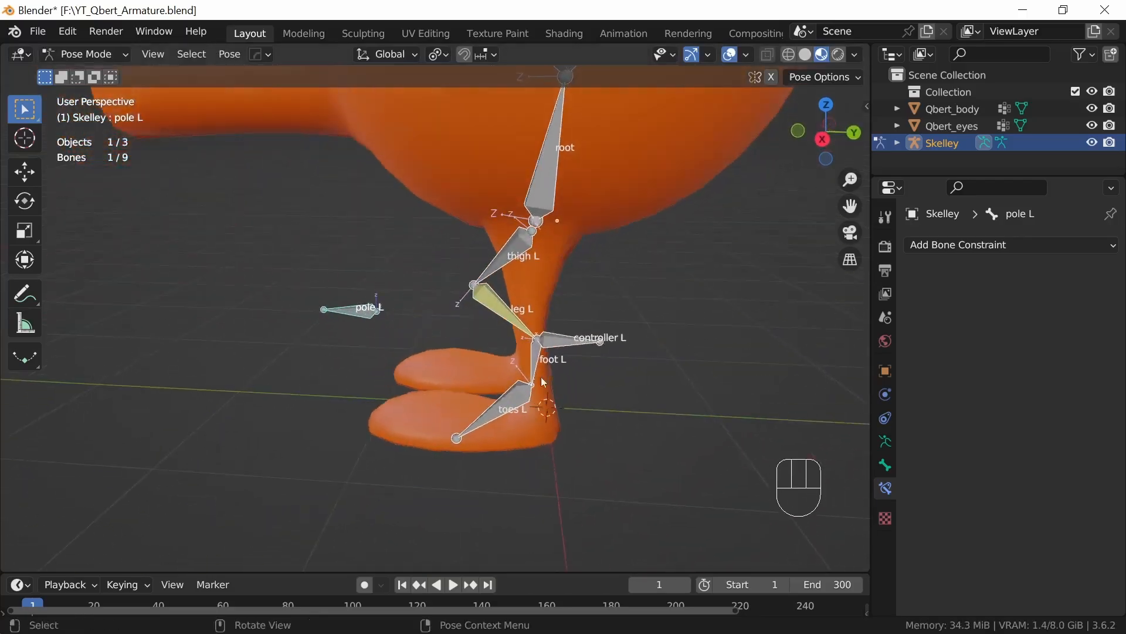
{"action": "left_click", "coordinate": [571, 346]}
{"action": "middle_click_drag", "start_coordinate": [609, 365], "coordinate": [543, 276], "text": "ctrl"}
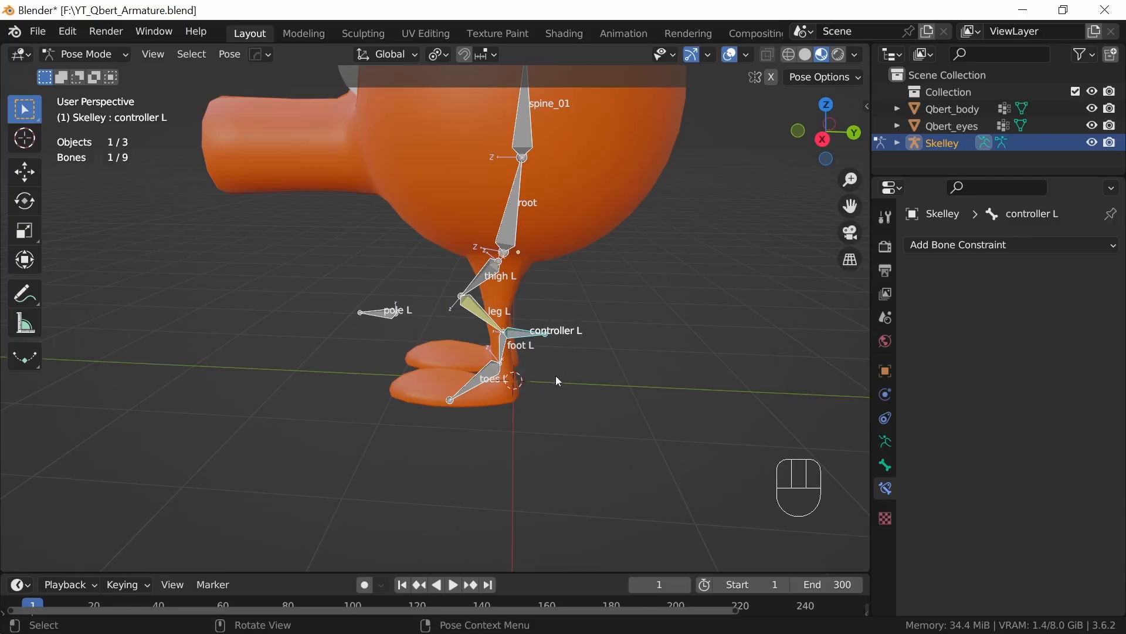
{"action": "key", "text": "alt"}
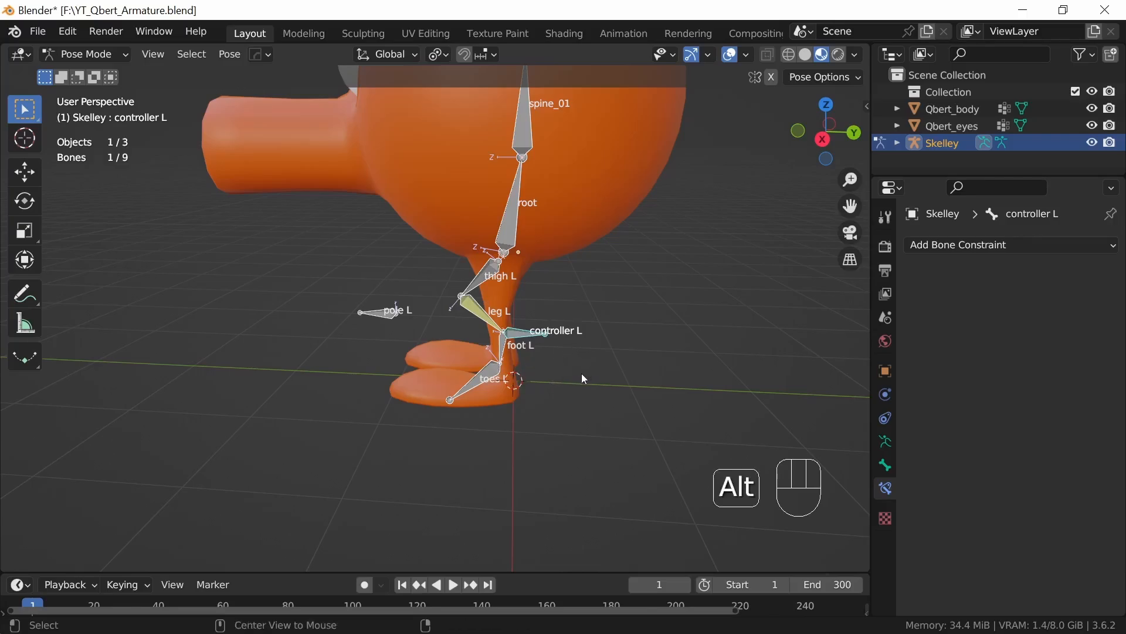
{"action": "key", "text": "alt+r"}
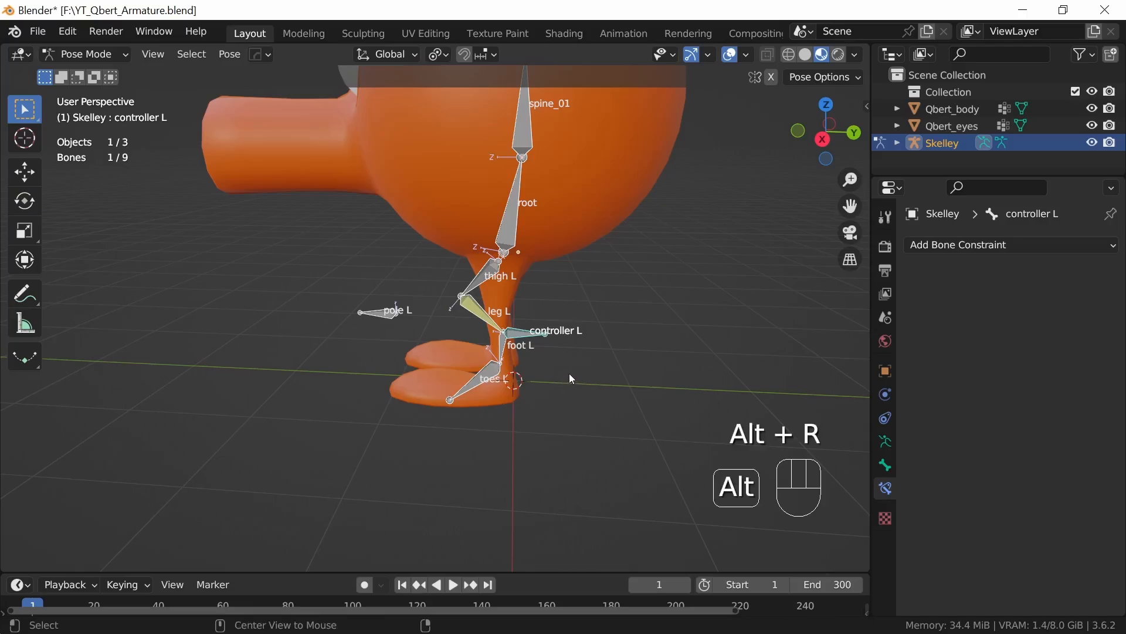
Step: Clear the pose location of the controller L bone
{"action": "key", "text": "alt+g"}
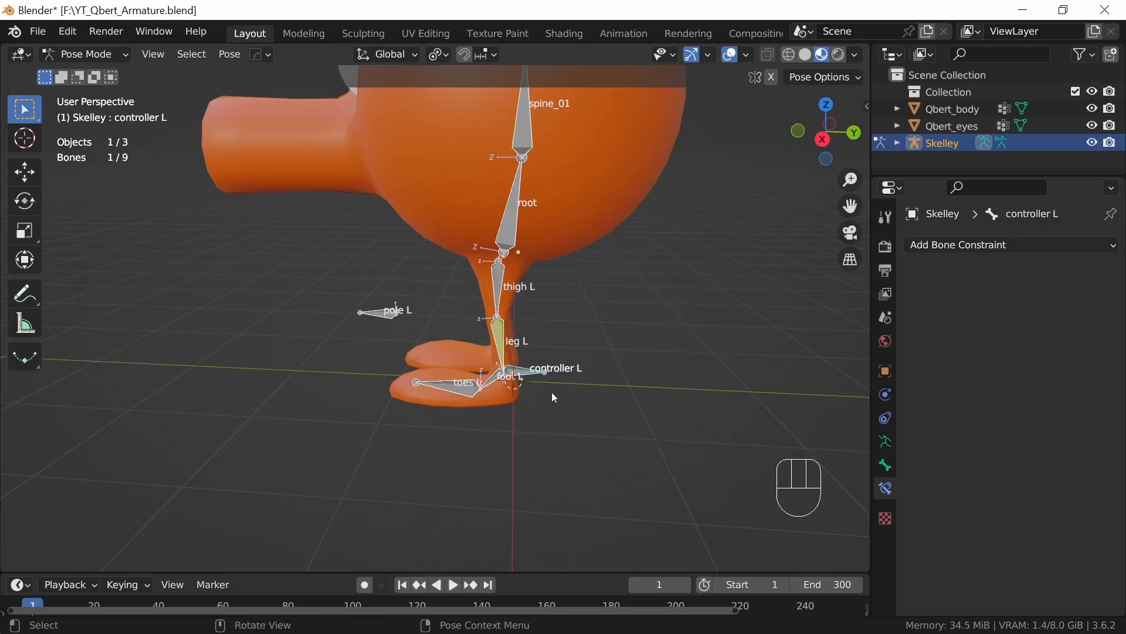
{"action": "middle_click_drag", "start_coordinate": [552, 392], "coordinate": [626, 364]}
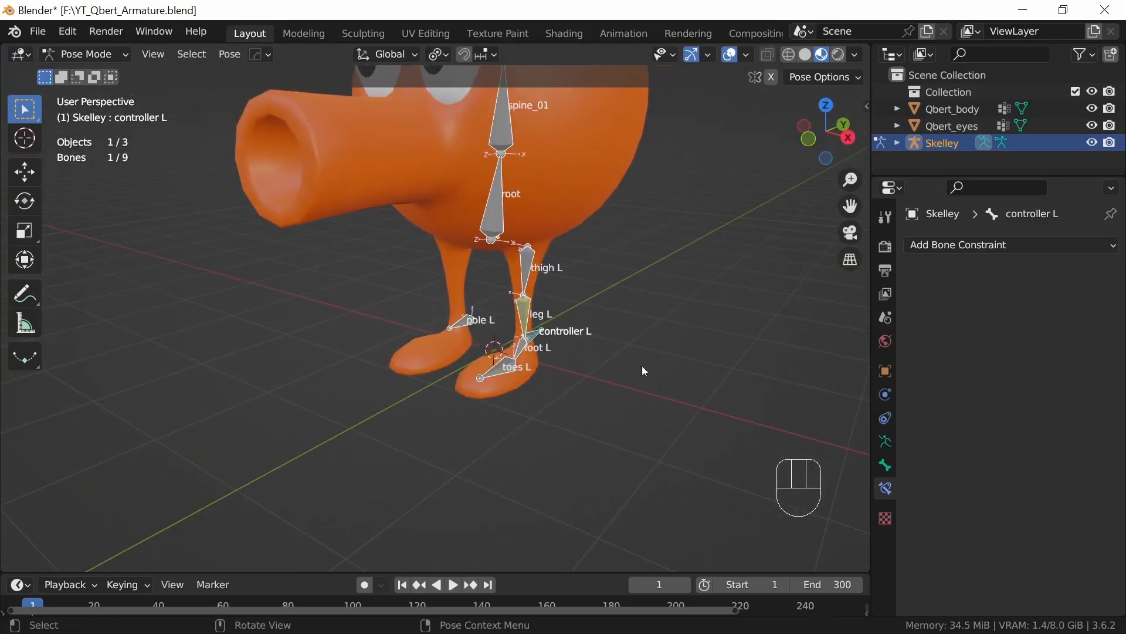
{"action": "middle_click_drag", "start_coordinate": [642, 365], "coordinate": [514, 382]}
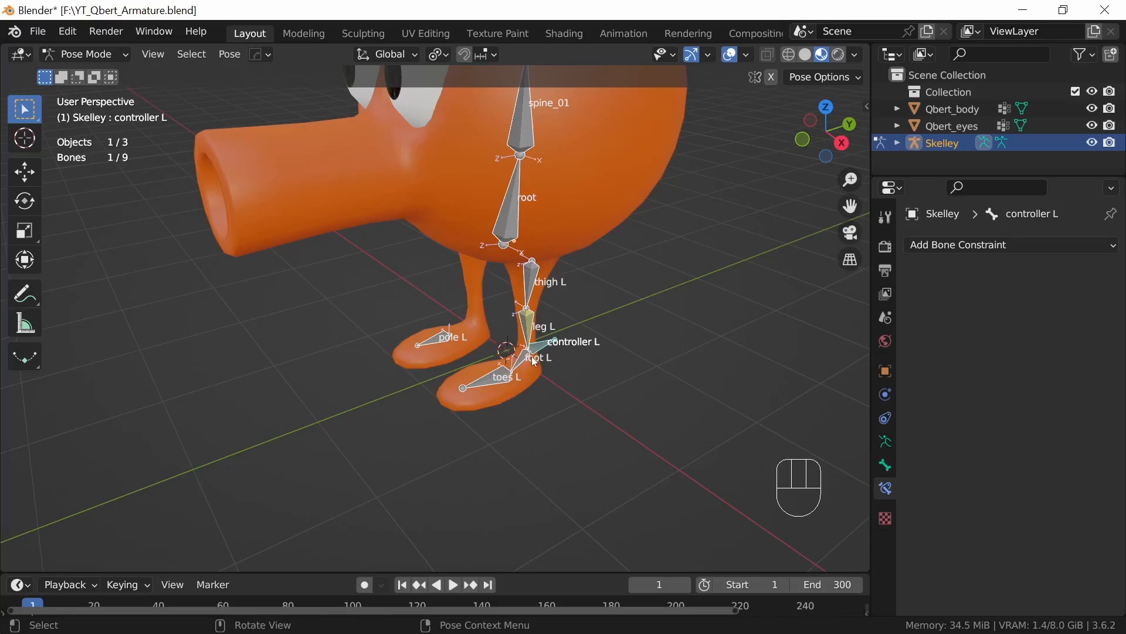
{"action": "middle_click_drag", "start_coordinate": [613, 399], "coordinate": [537, 404], "text": "shift"}
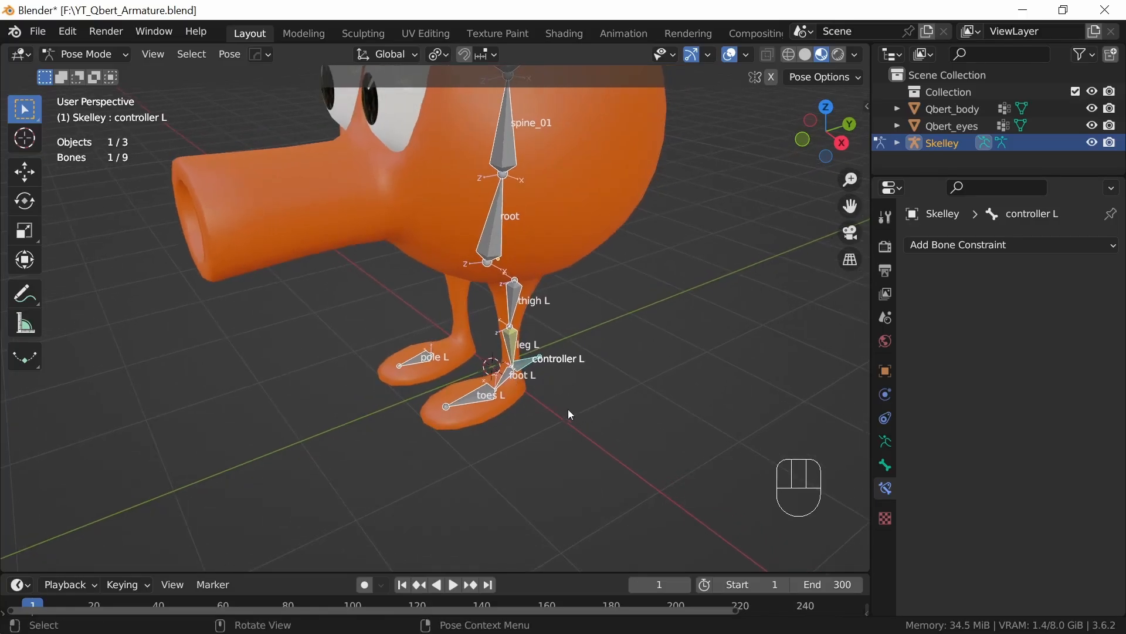
Step: Clear the parent of the foot L bone in Edit Mode and return to Pose Mode
{"action": "key", "text": "Tab"}
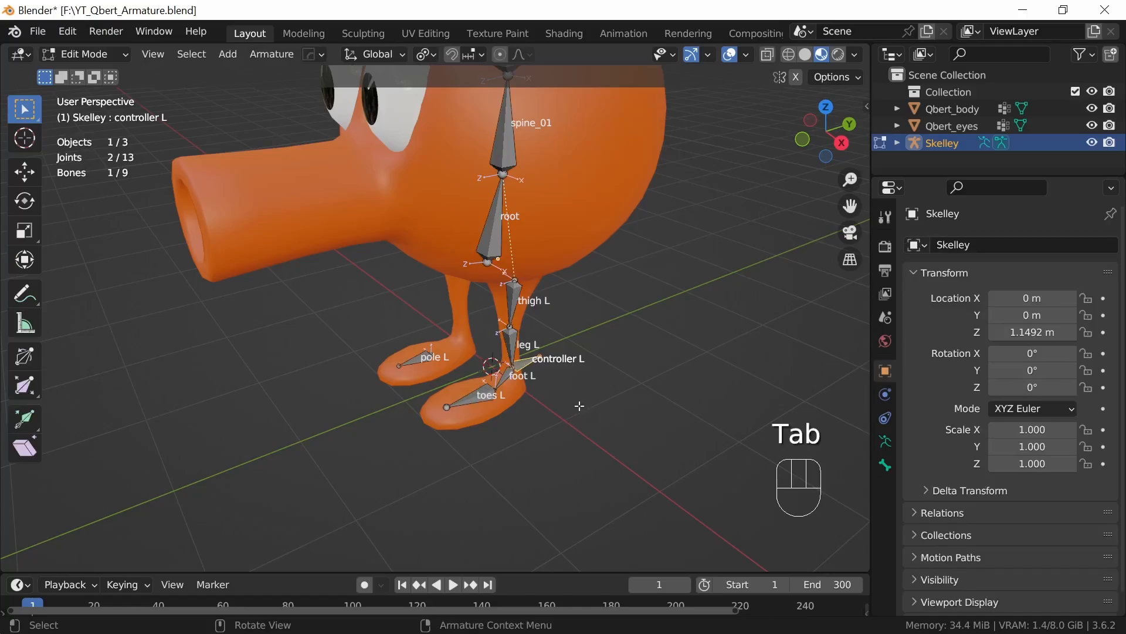
{"action": "middle_click_drag", "start_coordinate": [619, 445], "coordinate": [513, 372], "text": "shift"}
{"action": "left_click", "coordinate": [452, 320]}
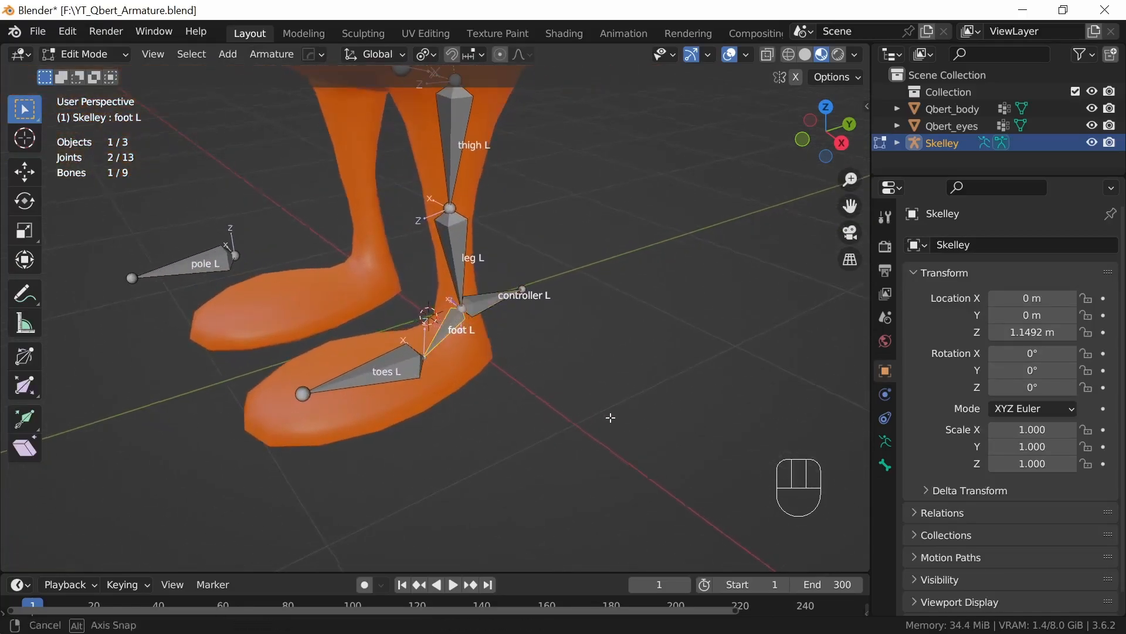
{"action": "middle_click_drag", "start_coordinate": [562, 425], "coordinate": [550, 409]}
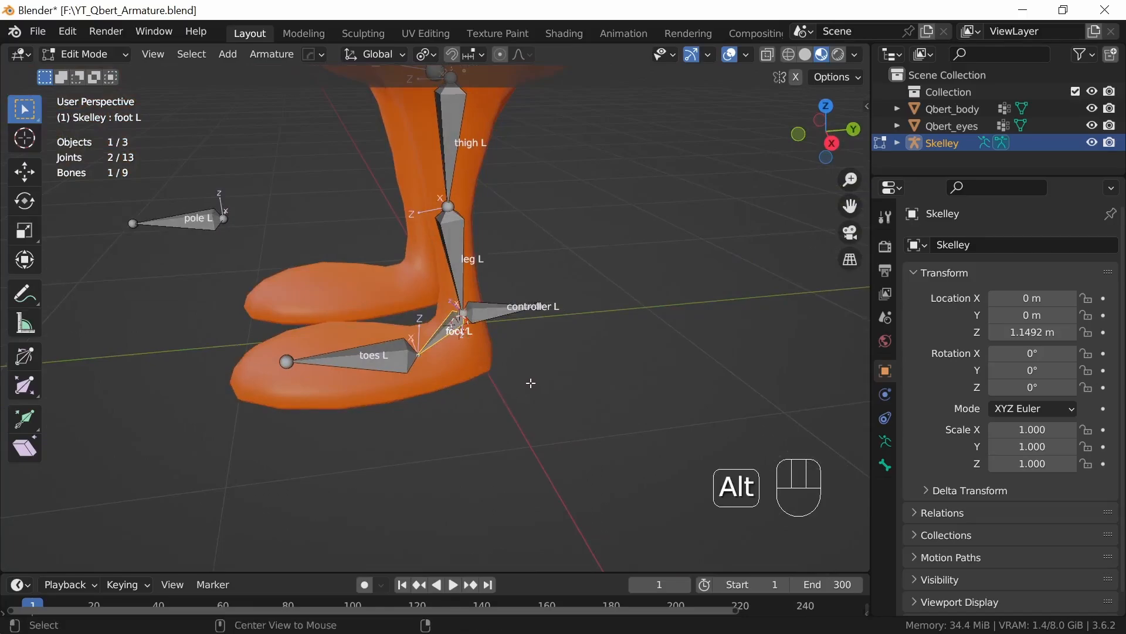
{"action": "key", "text": "alt+p"}
{"action": "left_click", "coordinate": [490, 382]}
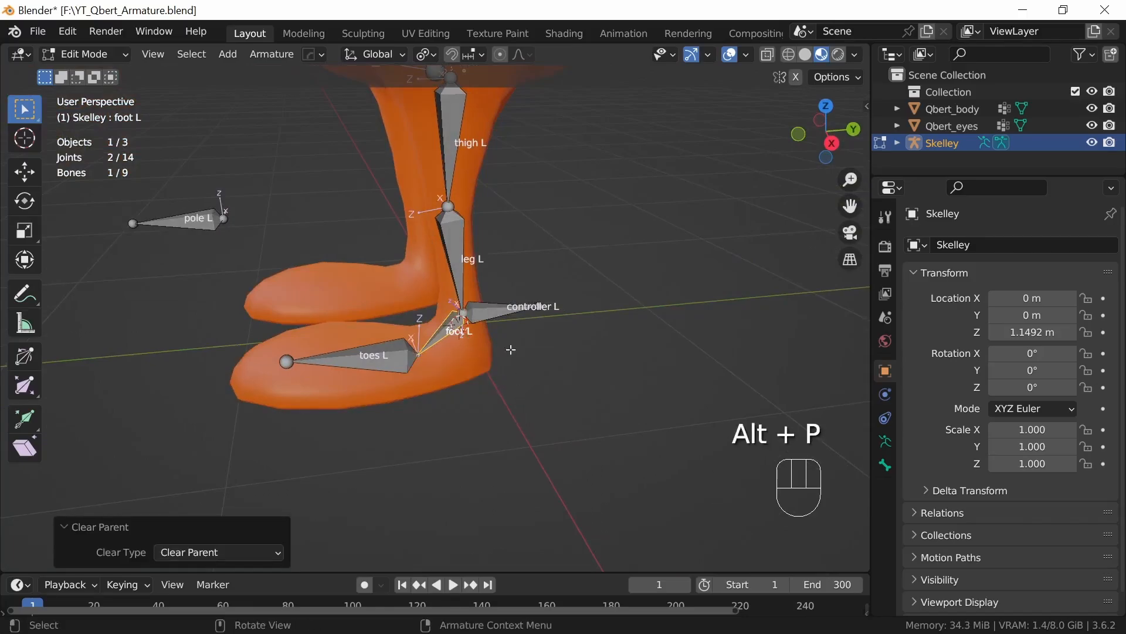
{"action": "key", "text": "Tab"}
Step: Test the unparented foot by raising the controller L bone, and cancel the move
{"action": "left_click", "coordinate": [492, 309]}
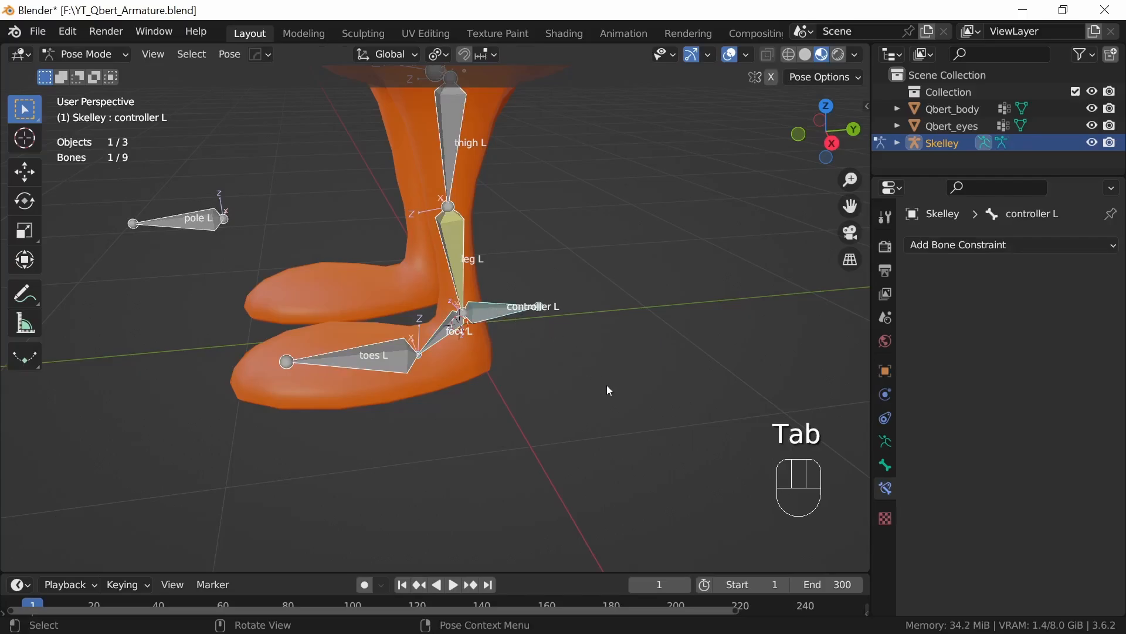
{"action": "key", "text": "g"}
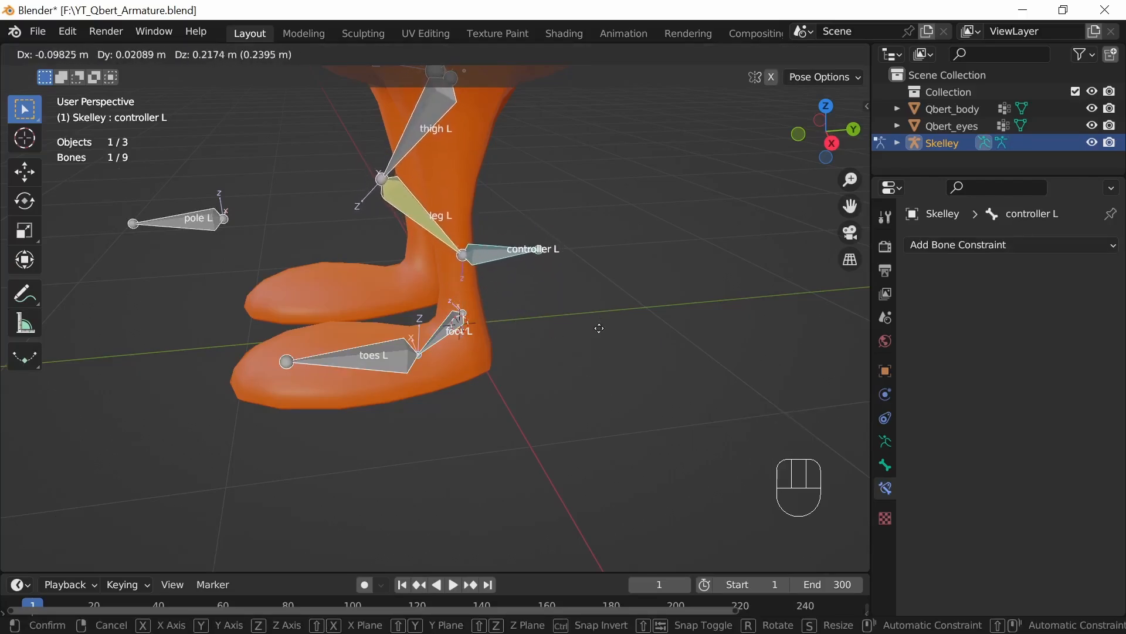
{"action": "left_click", "coordinate": [609, 331]}
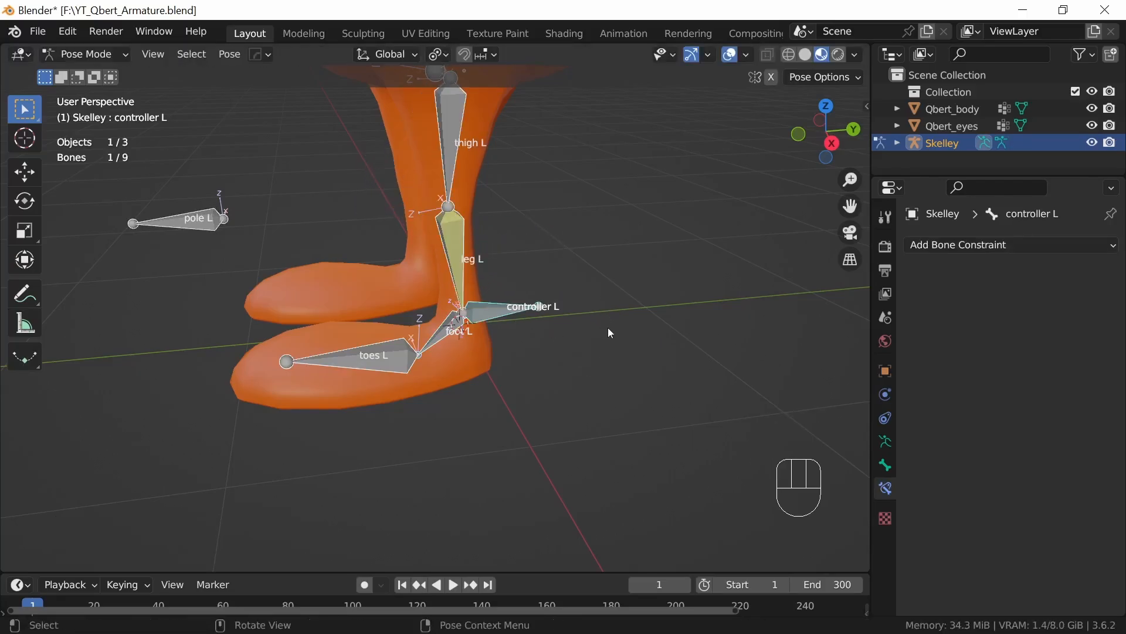
Step: Add a Copy Location constraint to foot L targeting Skelley's leg L bone, with Head/Tail set to 1.000
{"action": "left_click", "coordinate": [446, 335]}
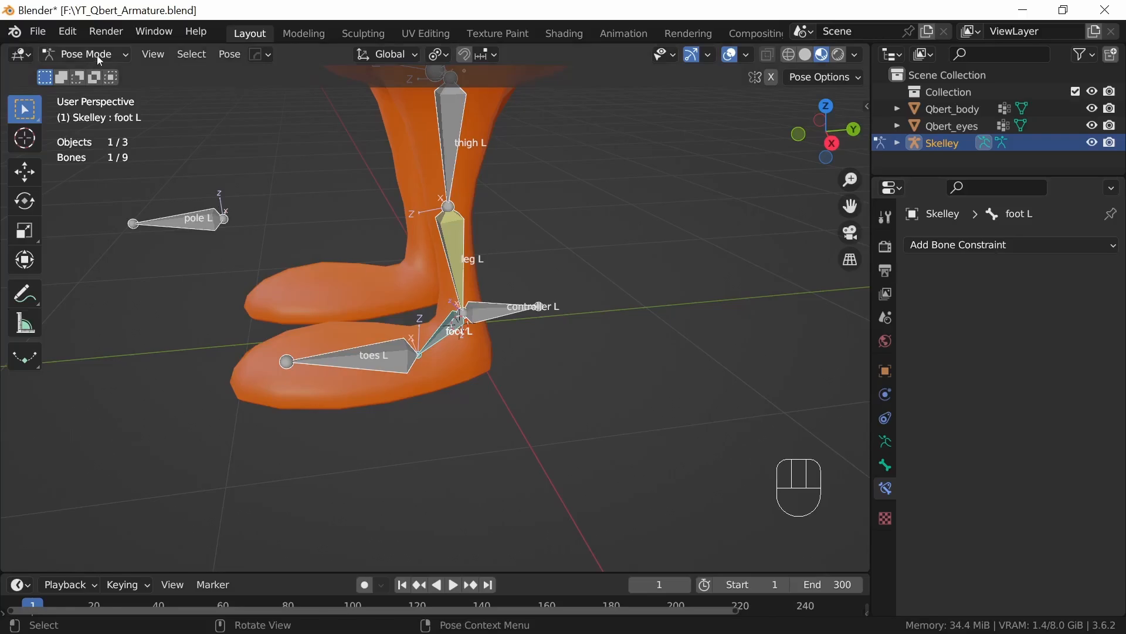
{"action": "left_click", "coordinate": [997, 245]}
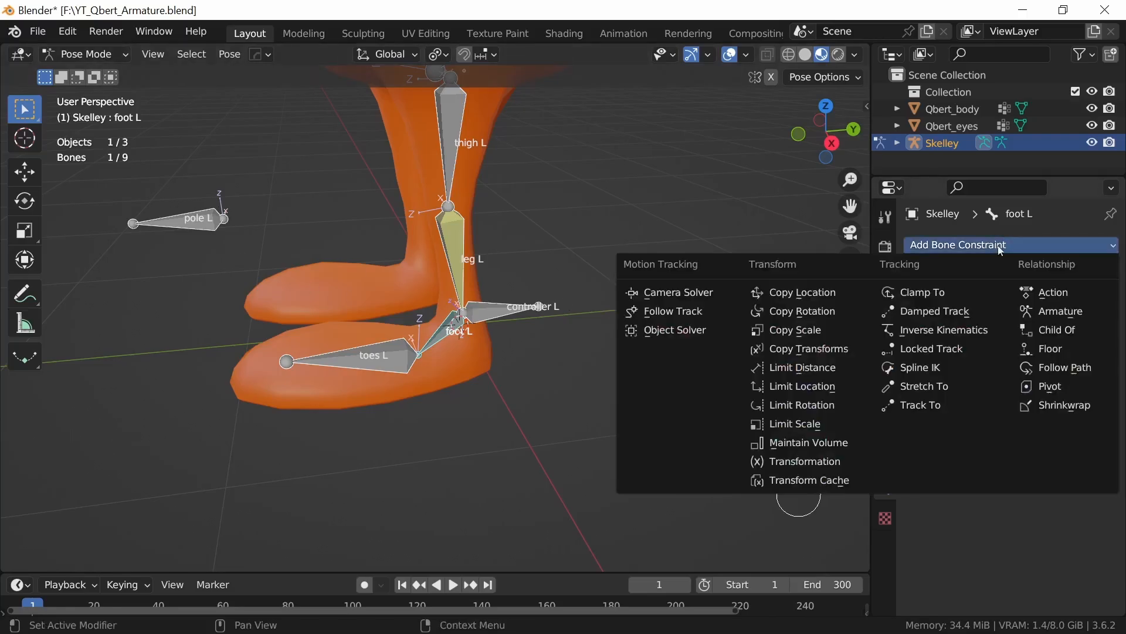
{"action": "left_click", "coordinate": [822, 294]}
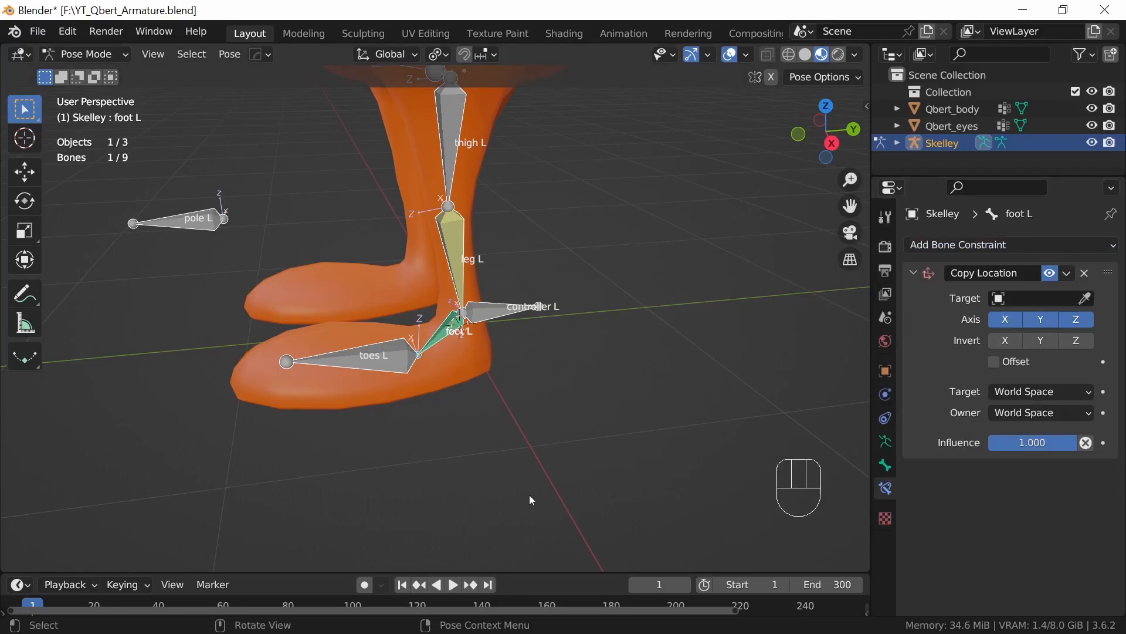
{"action": "left_click", "coordinate": [1037, 300]}
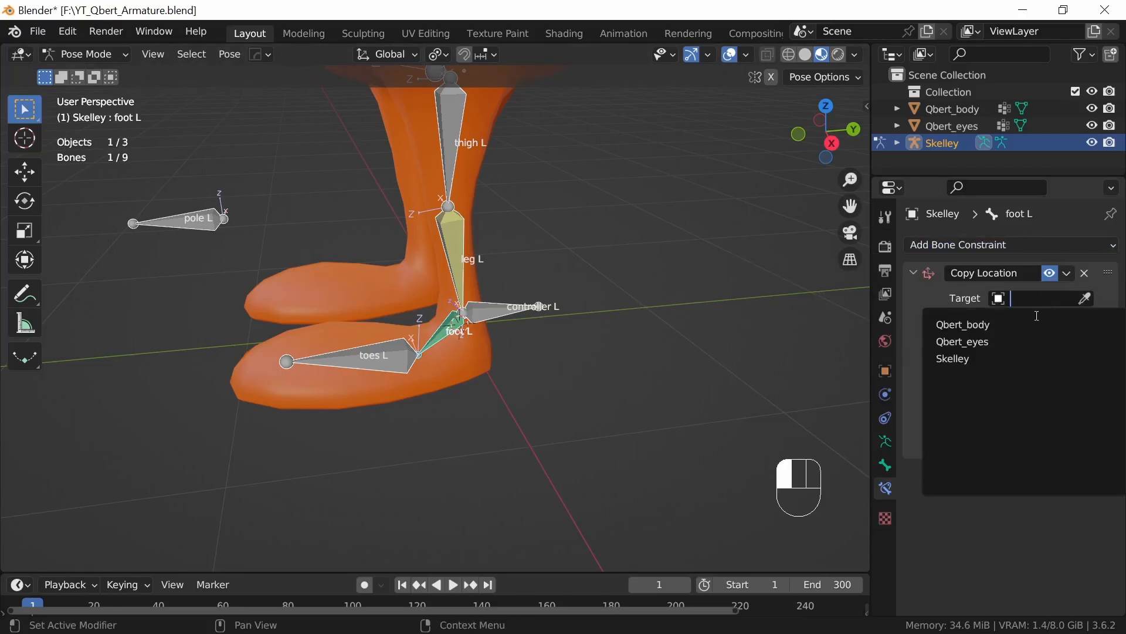
{"action": "left_click", "coordinate": [966, 359]}
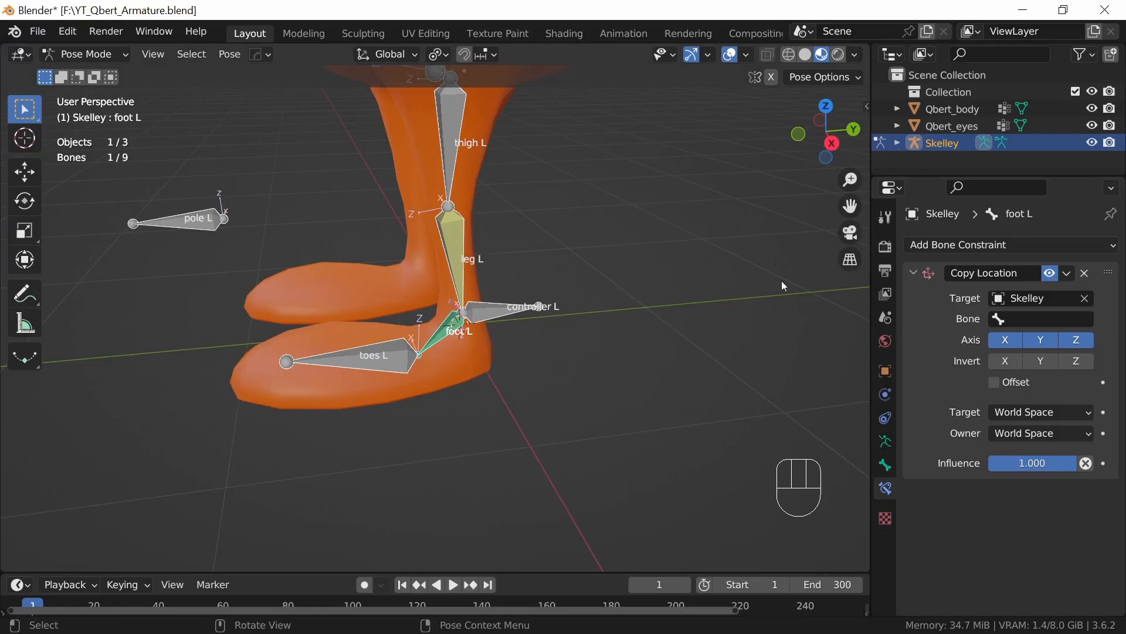
{"action": "left_click", "coordinate": [1044, 319]}
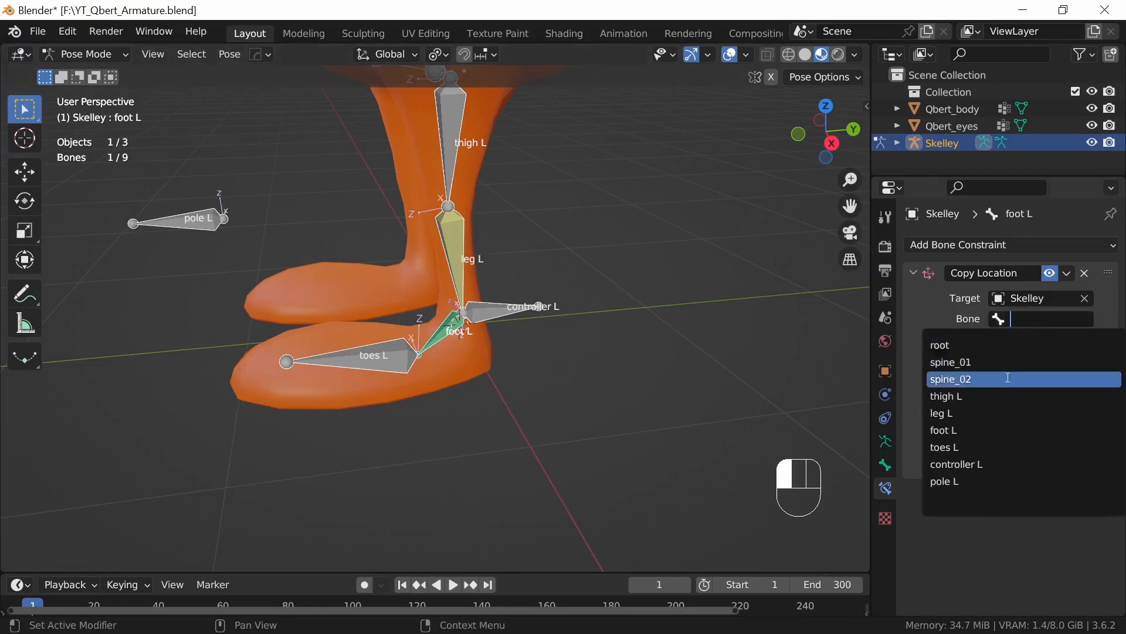
{"action": "left_click", "coordinate": [964, 412]}
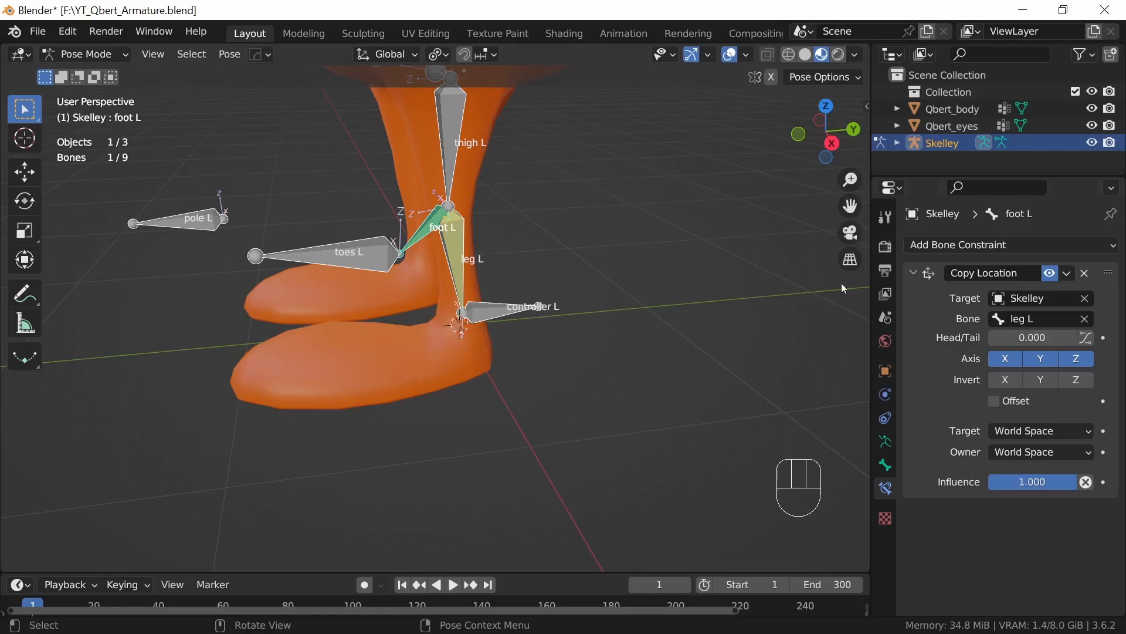
{"action": "left_click_drag", "start_coordinate": [1001, 337], "coordinate": [1029, 338]}
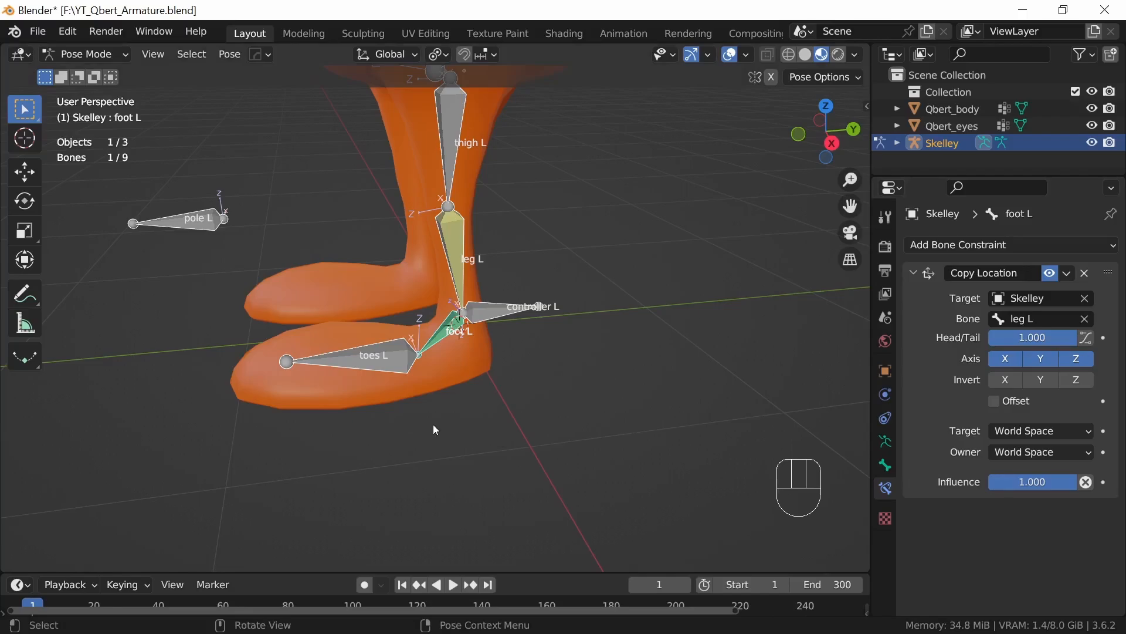
Step: Test the foot's Copy Location constraint by moving the controller L bone around, and cancel the move
{"action": "middle_click_drag", "start_coordinate": [640, 342], "coordinate": [610, 340]}
{"action": "left_click", "coordinate": [492, 313]}
{"action": "key", "text": "g"}
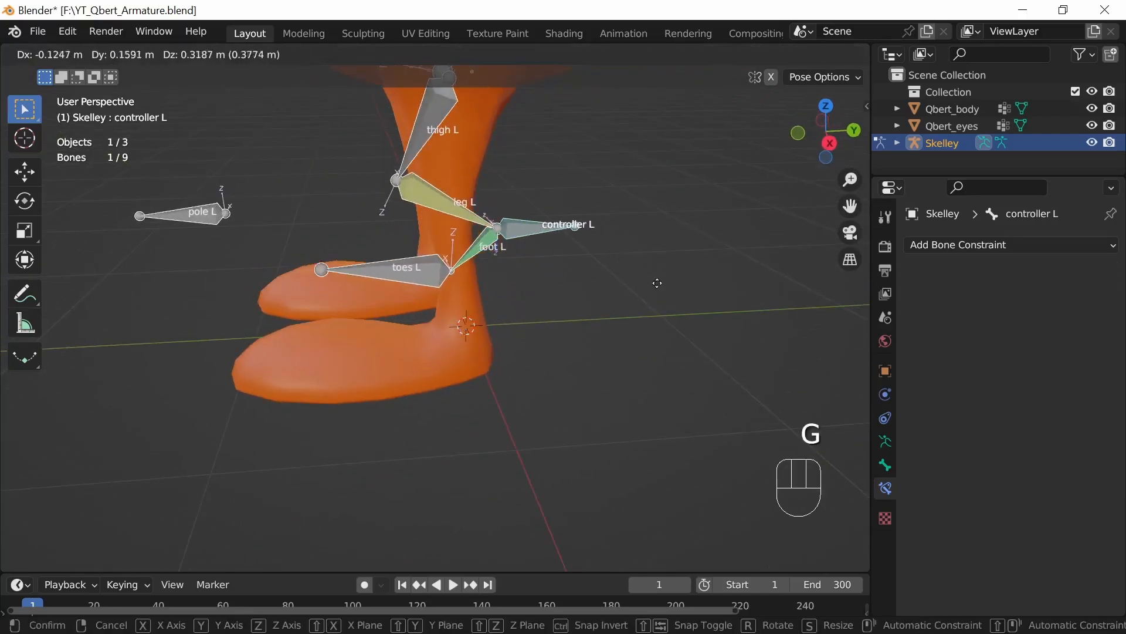
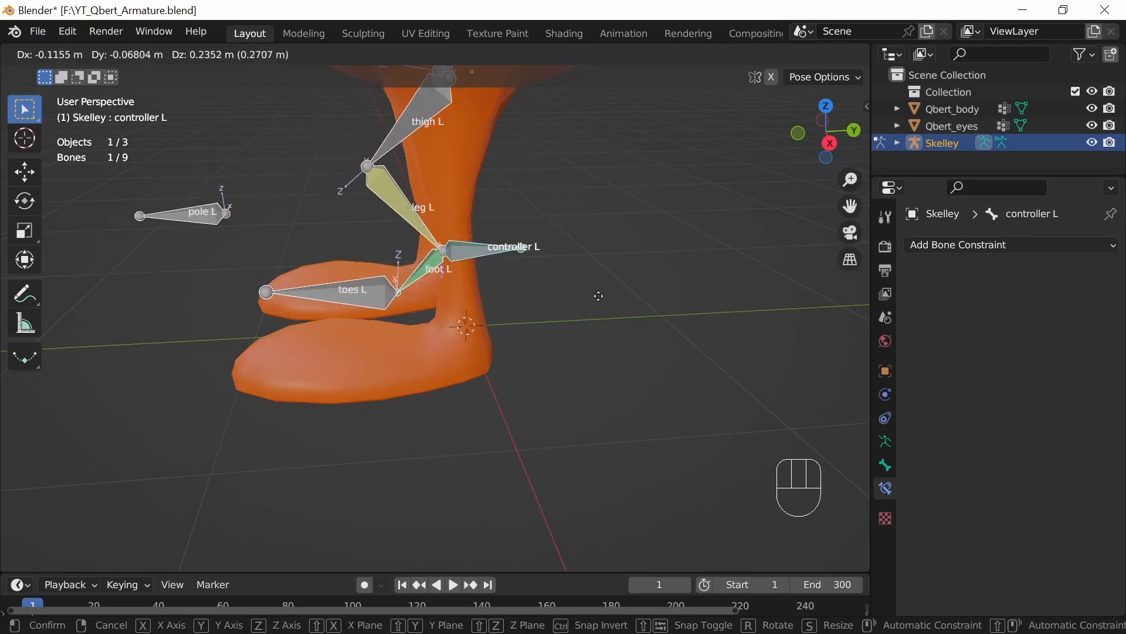
{"action": "left_click", "coordinate": [549, 343]}
Step: Test the foot's response to knee direction by moving the pole L bone sideways, and cancel the move
{"action": "middle_click_drag", "start_coordinate": [548, 343], "coordinate": [628, 405]}
{"action": "left_click", "coordinate": [346, 341]}
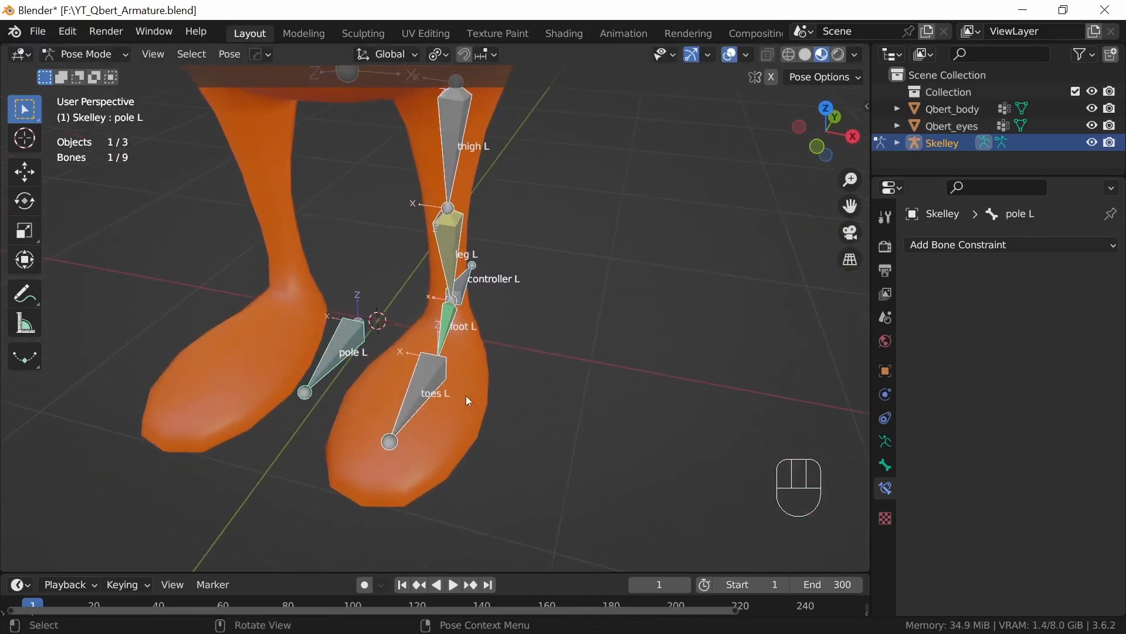
{"action": "key", "text": "g"}
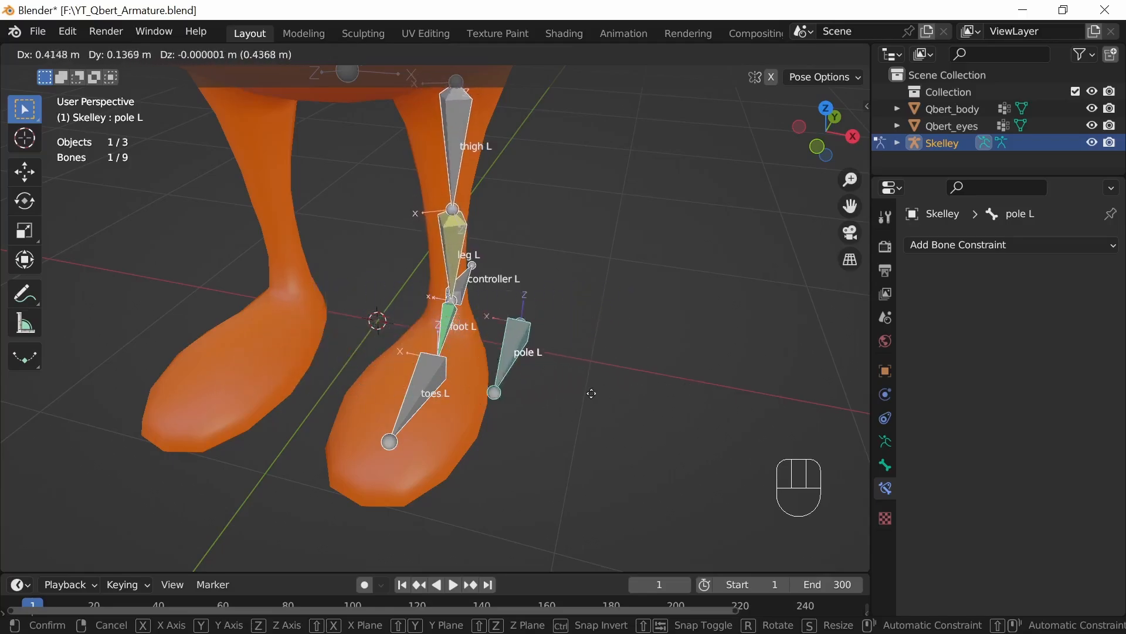
{"action": "left_click", "coordinate": [651, 359]}
{"action": "middle_click_drag", "start_coordinate": [651, 359], "coordinate": [466, 351]}
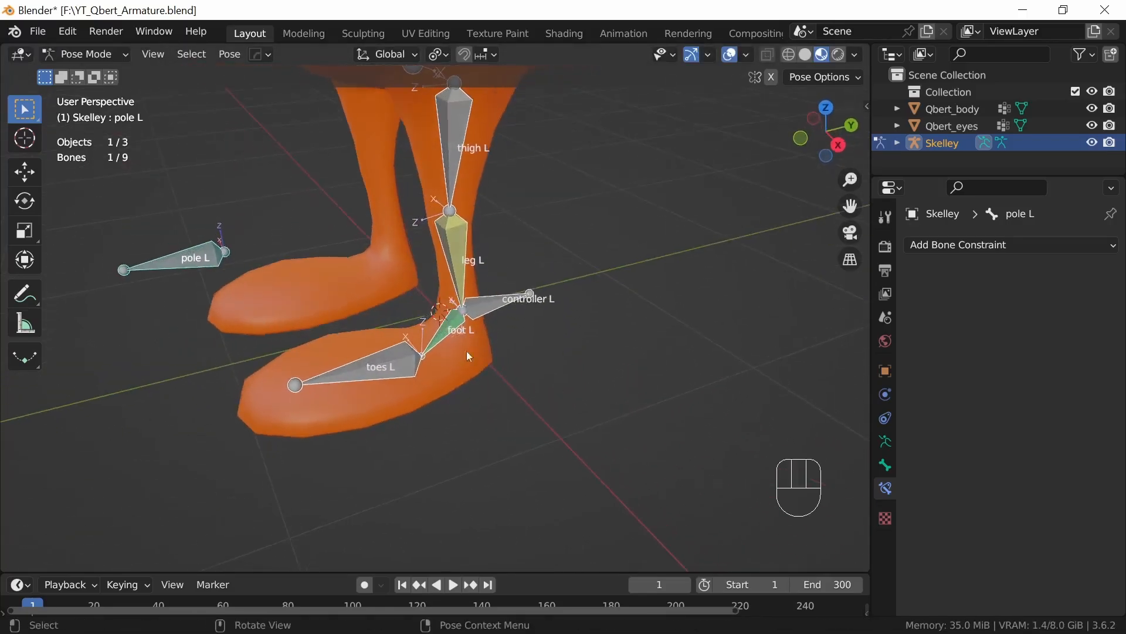
Step: Add a Copy Rotation constraint to the foot L bone
{"action": "left_click", "coordinate": [455, 330]}
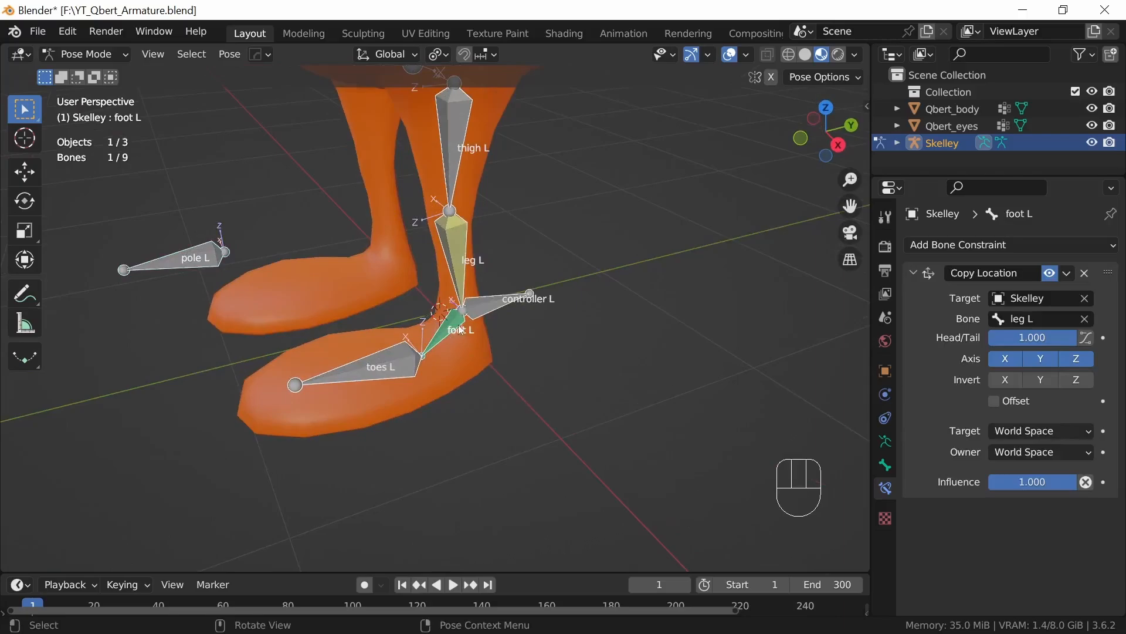
{"action": "left_click", "coordinate": [914, 273]}
{"action": "left_click", "coordinate": [1005, 247]}
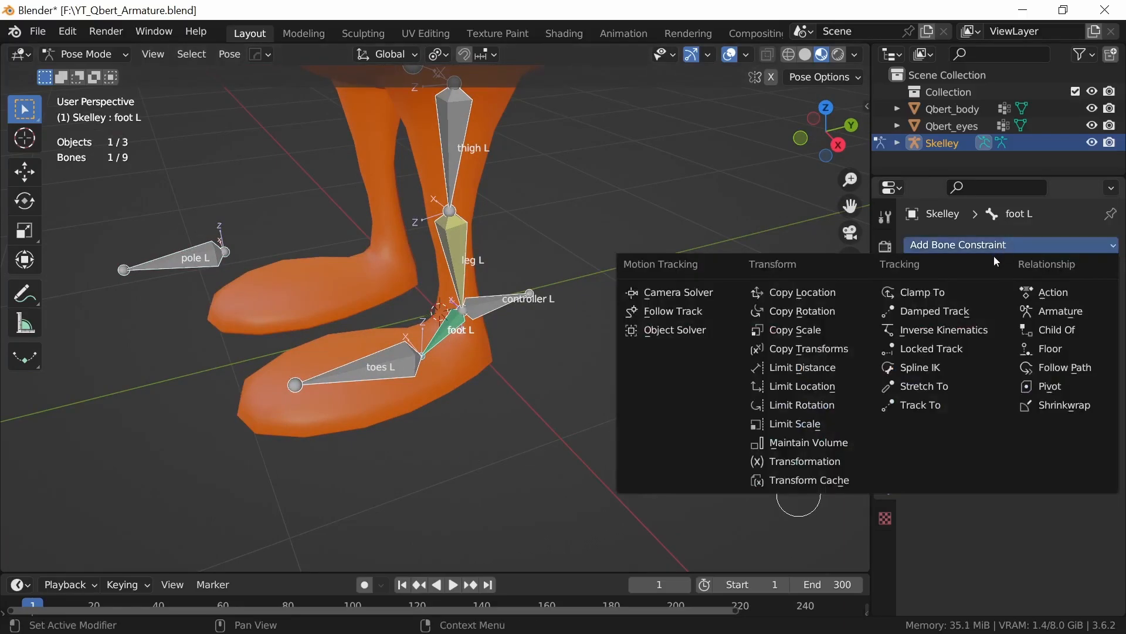
{"action": "left_click", "coordinate": [816, 313]}
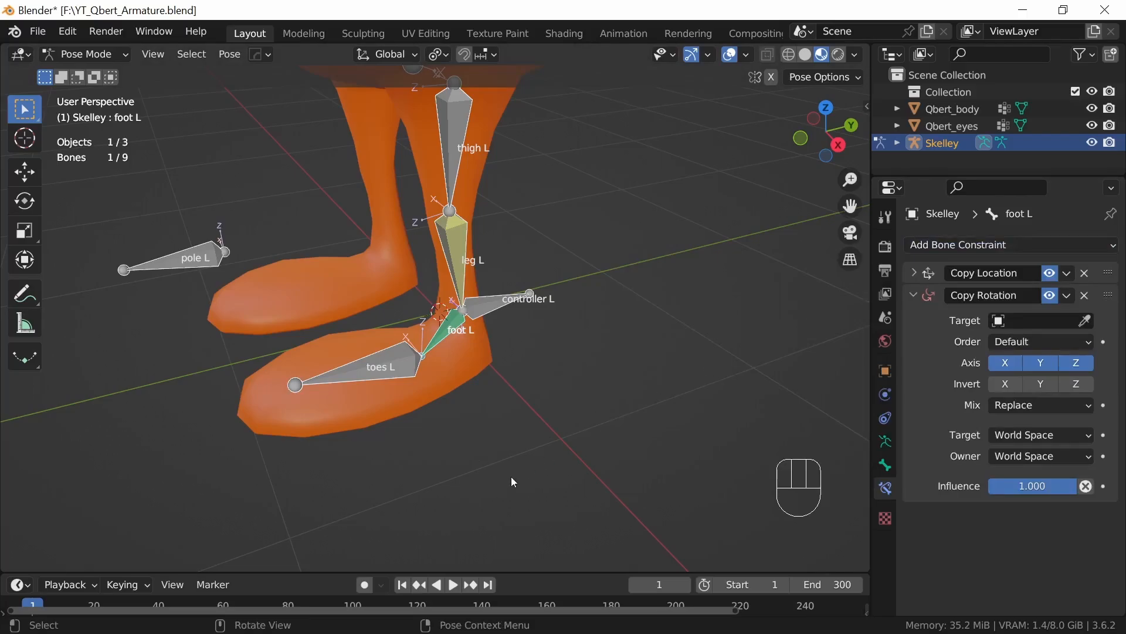
{"action": "middle_click_drag", "start_coordinate": [520, 410], "coordinate": [408, 411]}
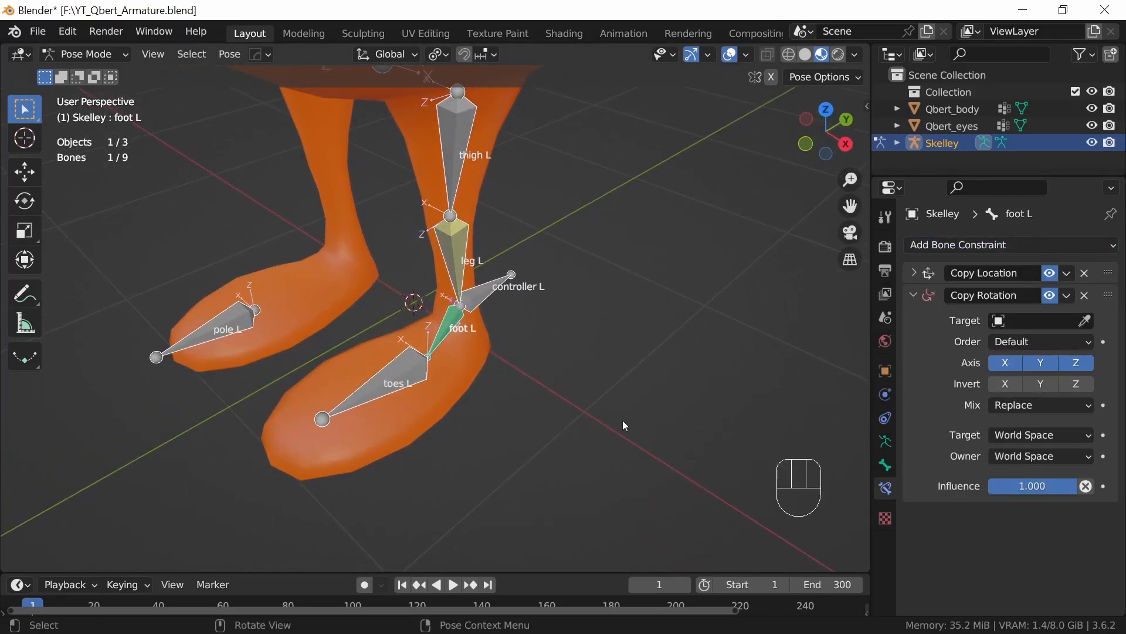
{"action": "middle_click_drag", "start_coordinate": [622, 420], "coordinate": [511, 445], "text": "shift"}
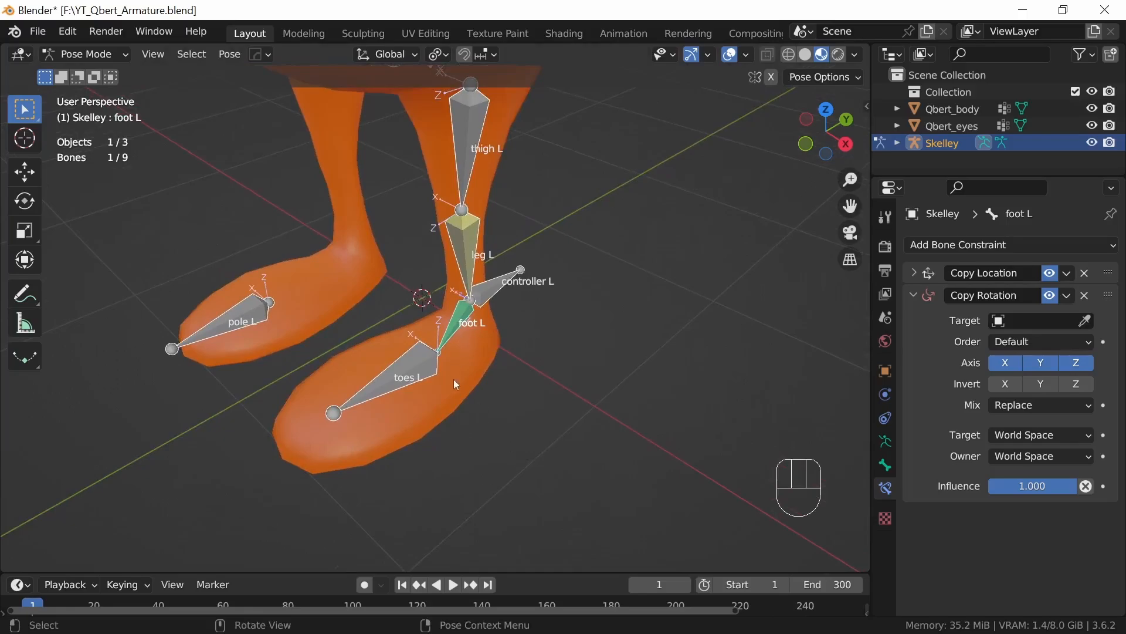
Step: Target foot L's Copy Rotation constraint at Skelley's leg L bone and restrict it to the Z axis
{"action": "left_click", "coordinate": [1036, 320]}
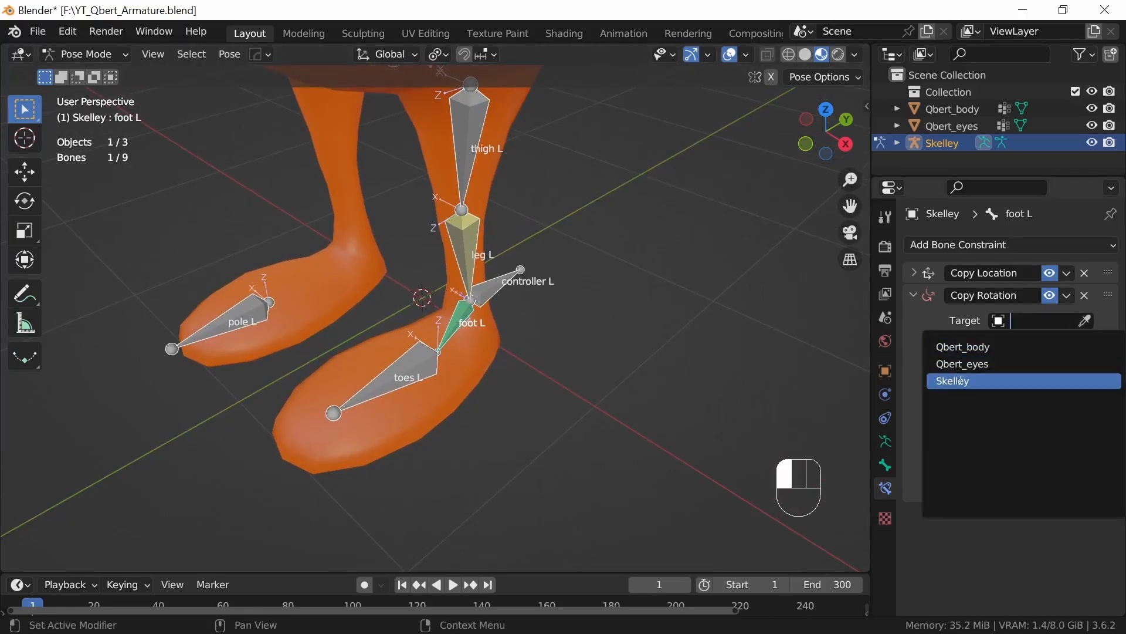
{"action": "left_click", "coordinate": [968, 380]}
{"action": "left_click", "coordinate": [1035, 343]}
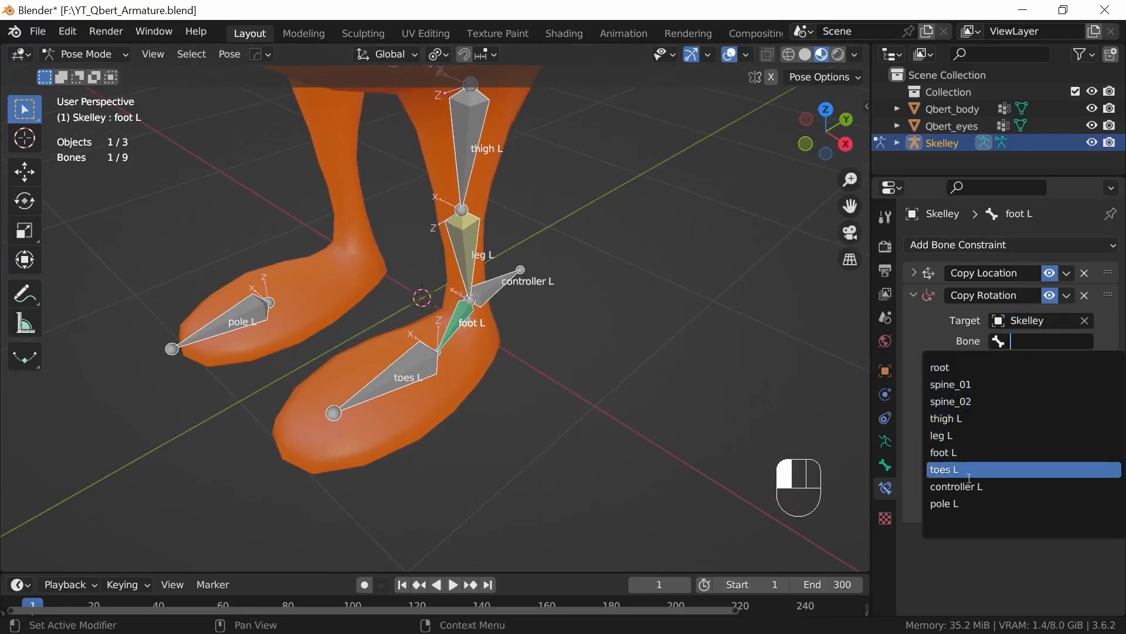
{"action": "left_click", "coordinate": [1013, 439]}
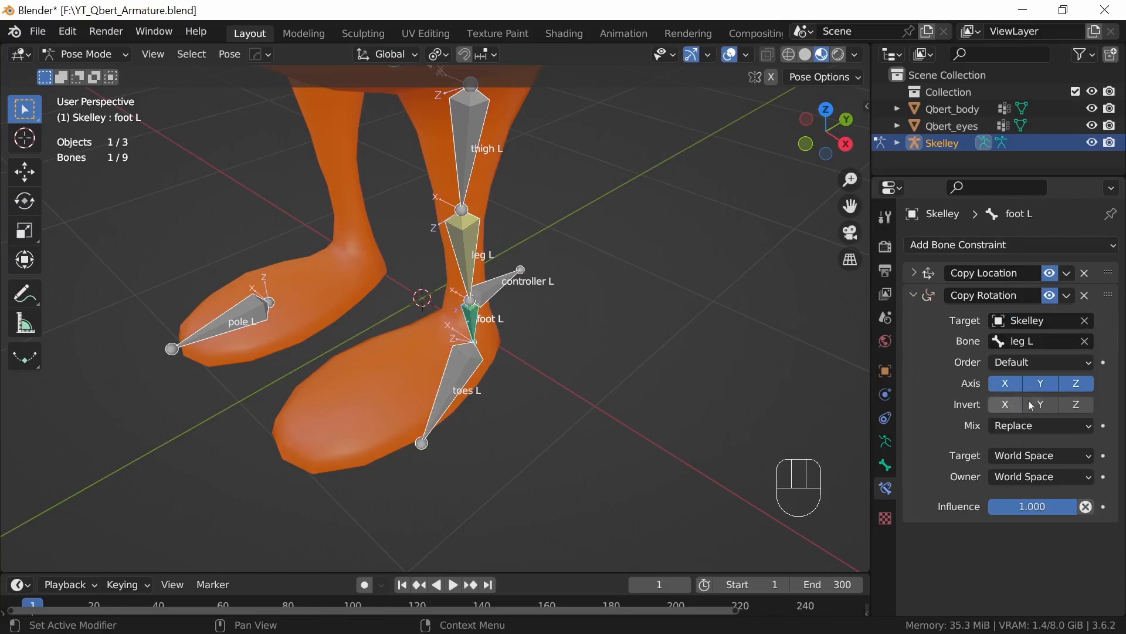
{"action": "left_click", "coordinate": [1011, 387]}
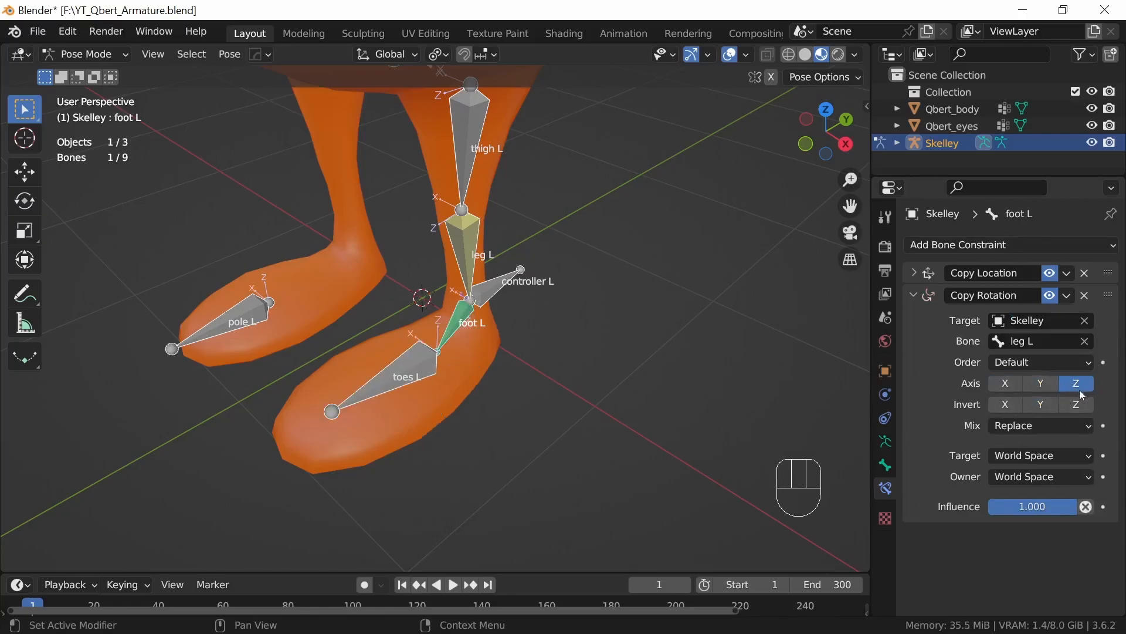
Step: Test the leg by moving the controller L bone upward in the right side view
{"action": "middle_click_drag", "start_coordinate": [612, 445], "coordinate": [513, 348]}
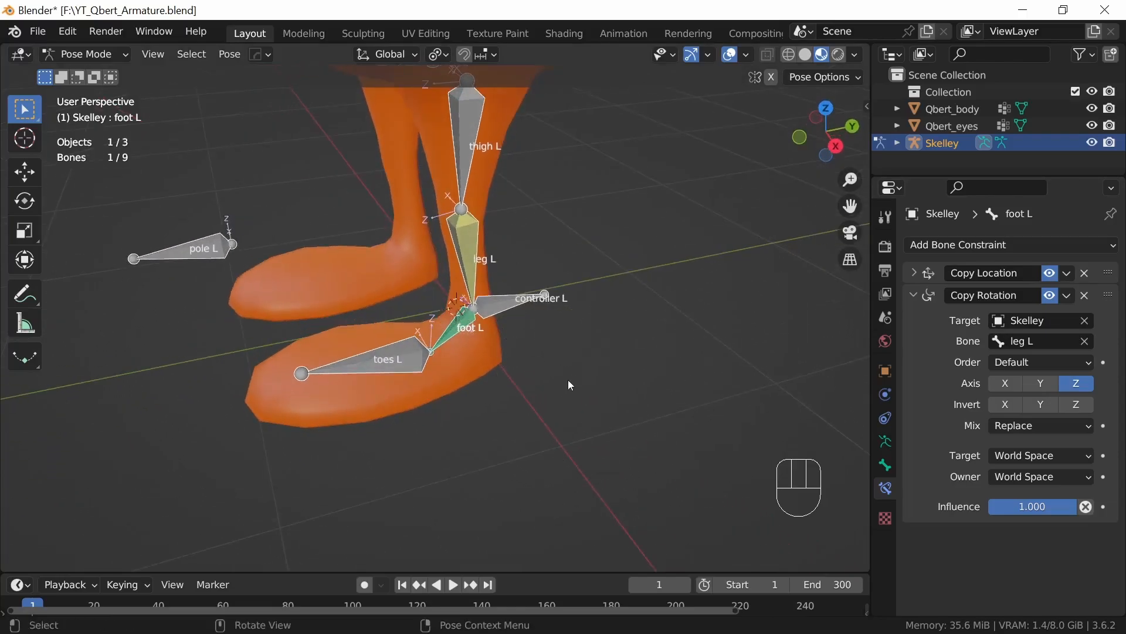
{"action": "key", "text": "KP_3"}
{"action": "left_click", "coordinate": [498, 305]}
{"action": "key", "text": "g"}
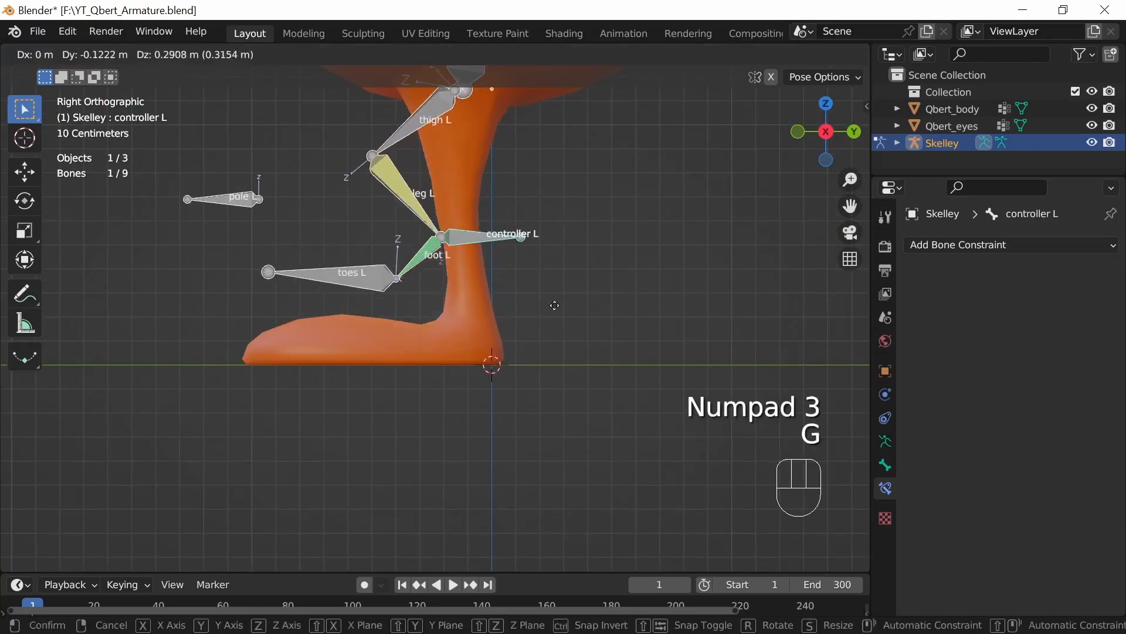
{"action": "left_click", "coordinate": [537, 288]}
Step: Rotate the foot L bone downward to test its remaining freedom of rotation
{"action": "left_click", "coordinate": [456, 267]}
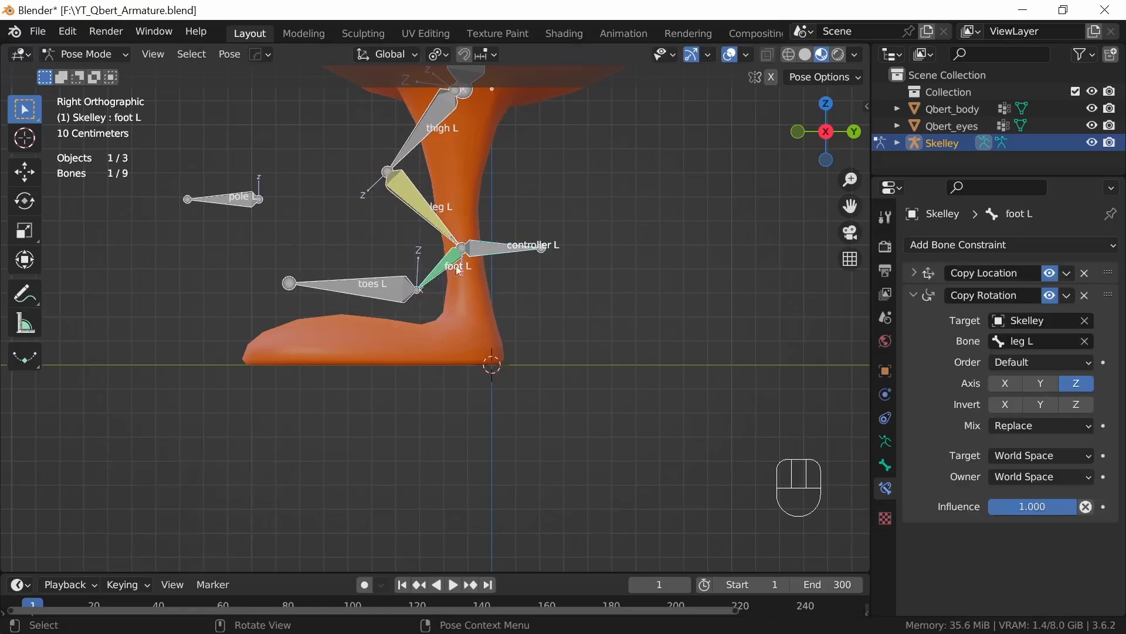
{"action": "key", "text": "r"}
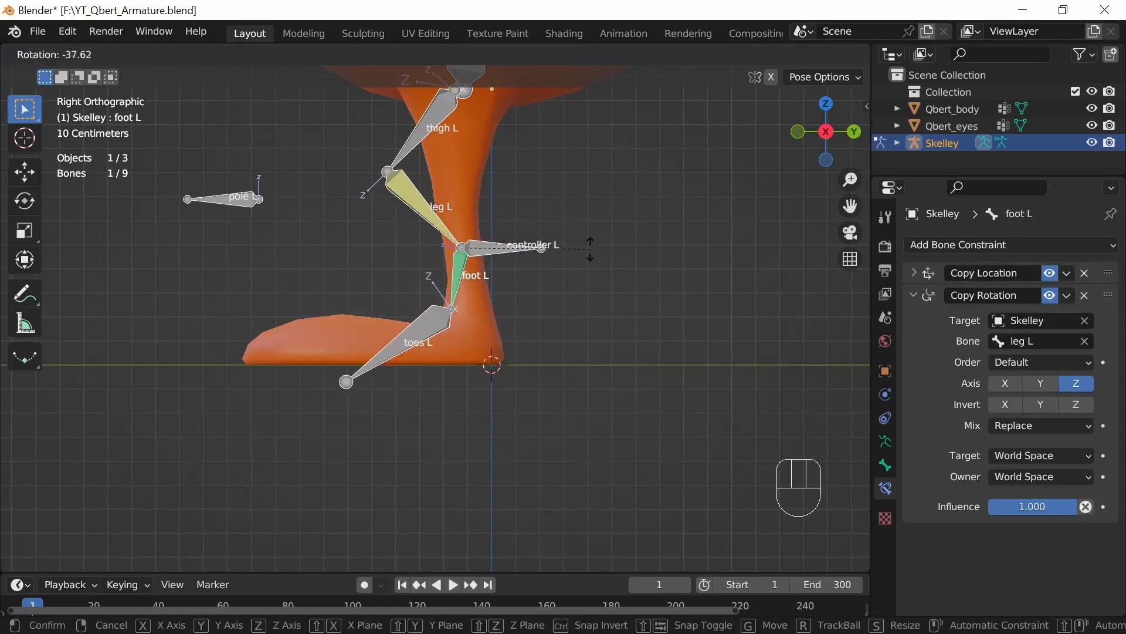
{"action": "left_click", "coordinate": [587, 264]}
Step: Move the pole L bone sideways about 0.71 m along X to test how the foot follows the knee
{"action": "middle_click_drag", "start_coordinate": [582, 285], "coordinate": [621, 420]}
{"action": "left_click", "coordinate": [405, 314]}
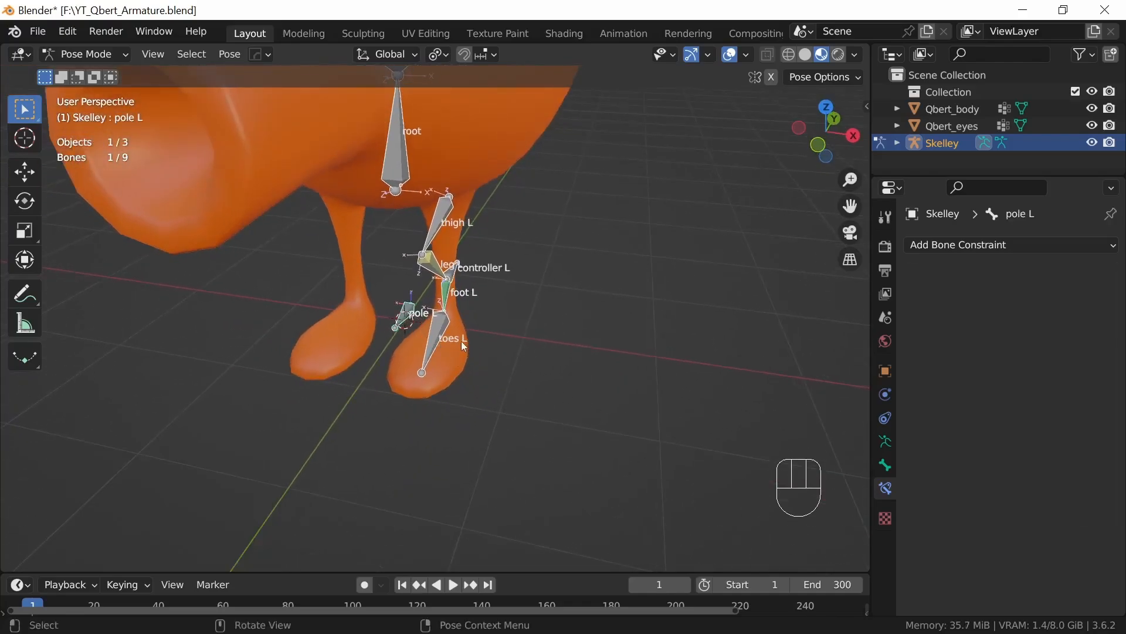
{"action": "key", "text": "g"}
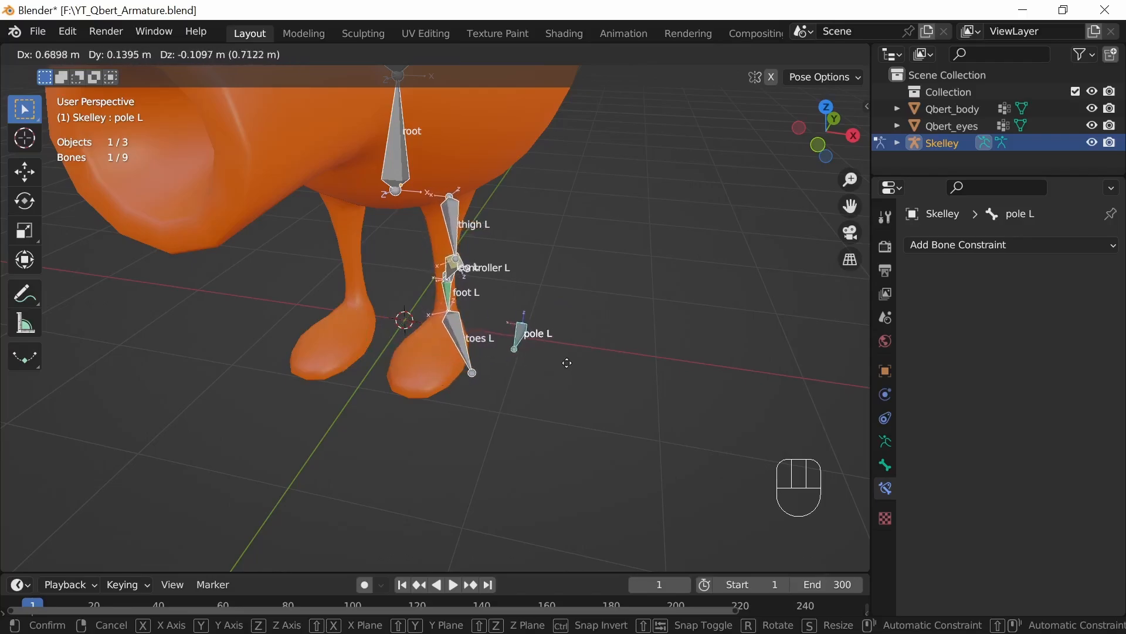
{"action": "left_click", "coordinate": [578, 361]}
{"action": "middle_click_drag", "start_coordinate": [645, 362], "coordinate": [548, 368]}
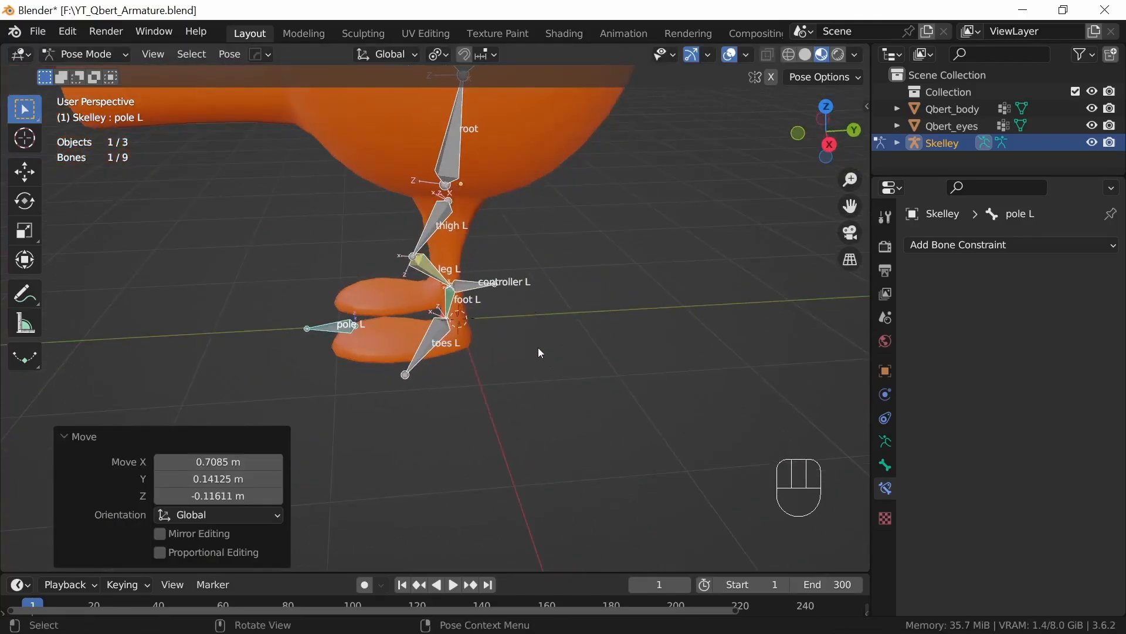
Step: Clear the pose rotation and location of all bones
{"action": "key", "text": "a"}
{"action": "key", "text": "alt+r"}
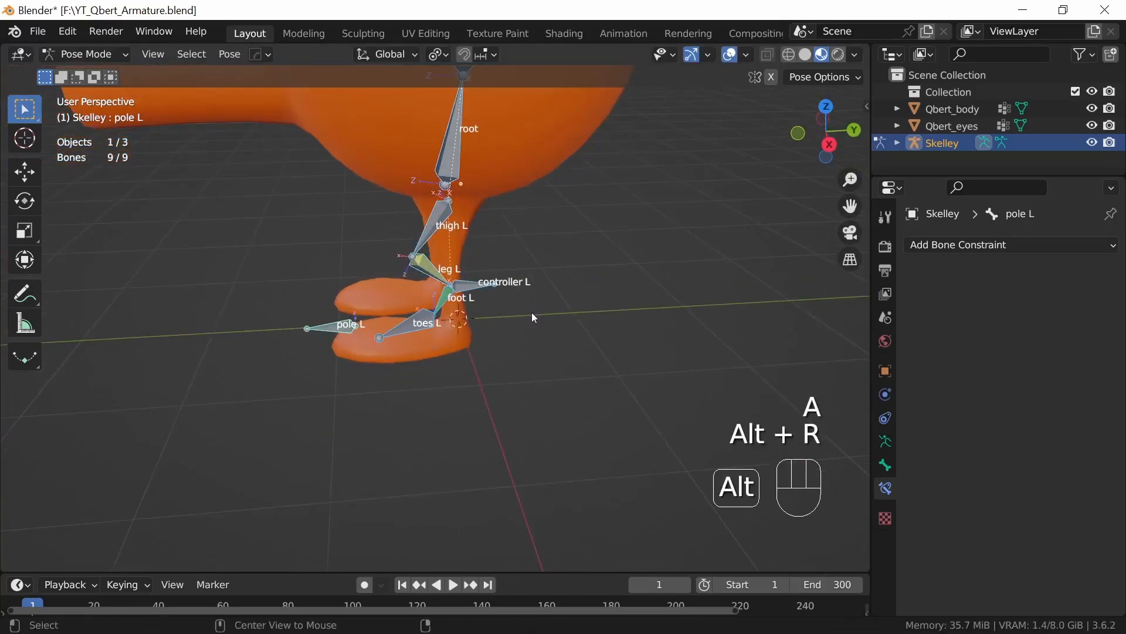
{"action": "key", "text": "alt+g"}
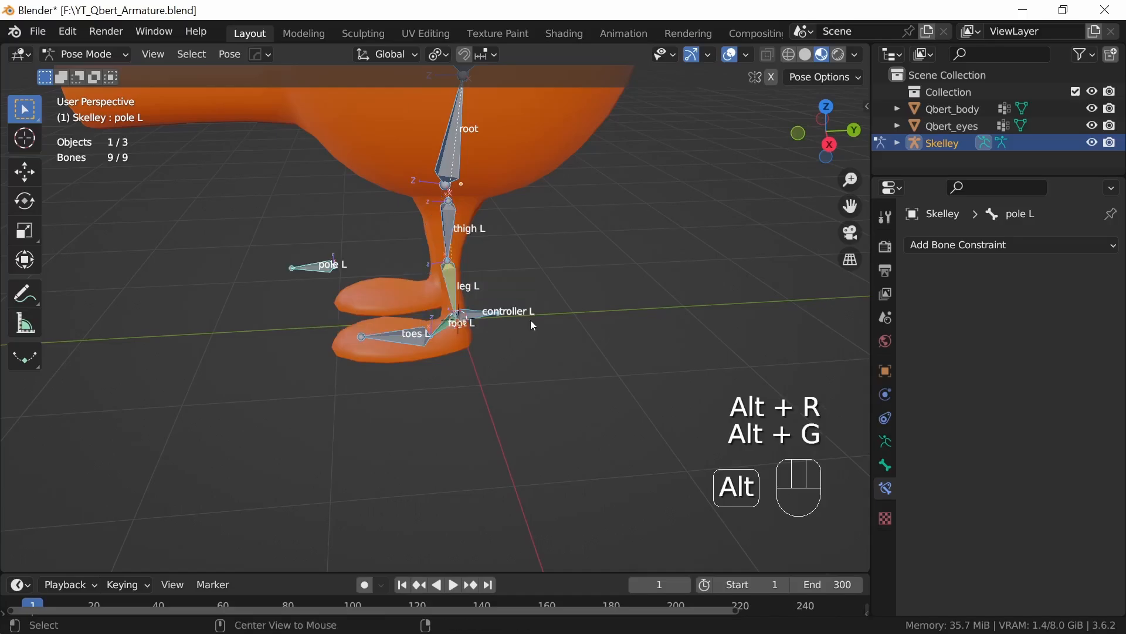
Step: Duplicate the root bone in Edit Mode and place the copy at the eye, about 0.85 m forward and 1.18 m up
{"action": "mouse_move", "coordinate": [608, 335]}
{"action": "middle_mouse_down", "text": "ctrl"}
{"action": "mouse_move", "coordinate": [593, 281]}
{"action": "mouse_move", "coordinate": [596, 344]}
{"action": "mouse_move", "coordinate": [693, 311]}
{"action": "mouse_move", "coordinate": [604, 318]}
{"action": "mouse_move", "coordinate": [537, 359]}
{"action": "mouse_move", "coordinate": [618, 321]}
{"action": "mouse_move", "coordinate": [593, 336]}
{"action": "mouse_move", "coordinate": [626, 332]}
{"action": "mouse_move", "coordinate": [592, 330]}
{"action": "middle_mouse_up", "text": "ctrl"}
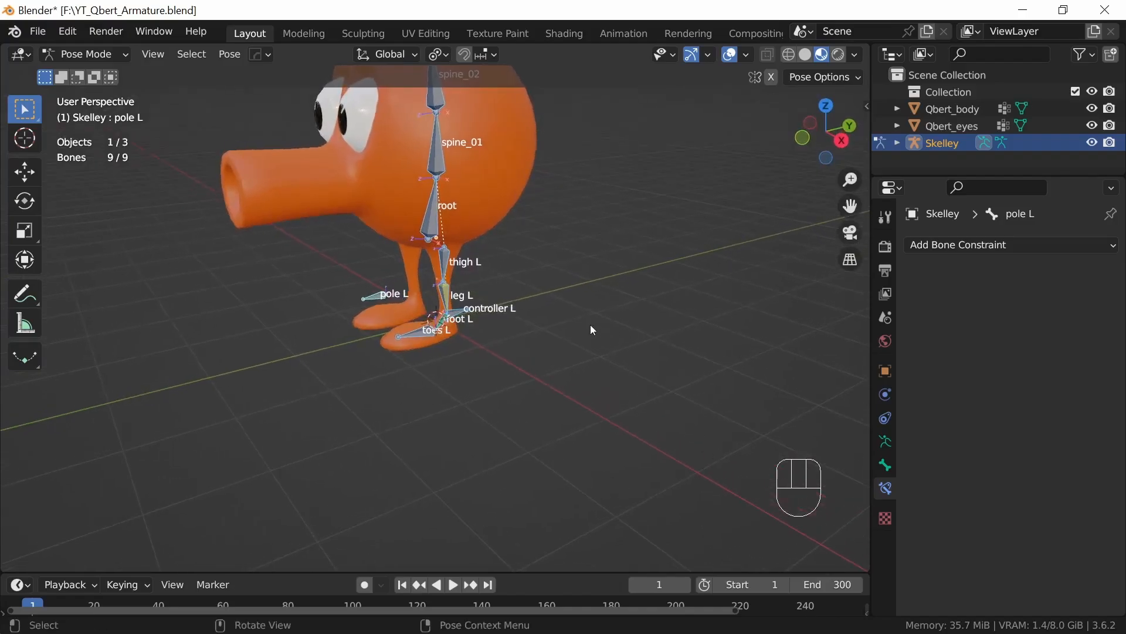
{"action": "middle_click_drag", "start_coordinate": [463, 310], "coordinate": [464, 374]}
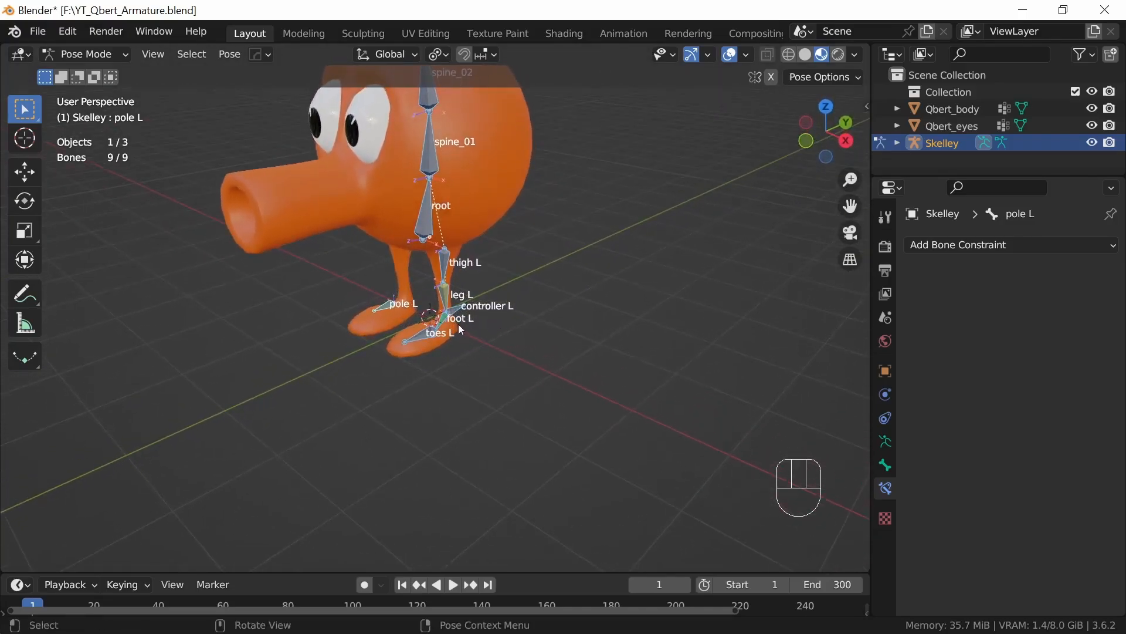
{"action": "middle_click_drag", "start_coordinate": [467, 335], "coordinate": [471, 392], "text": "shift"}
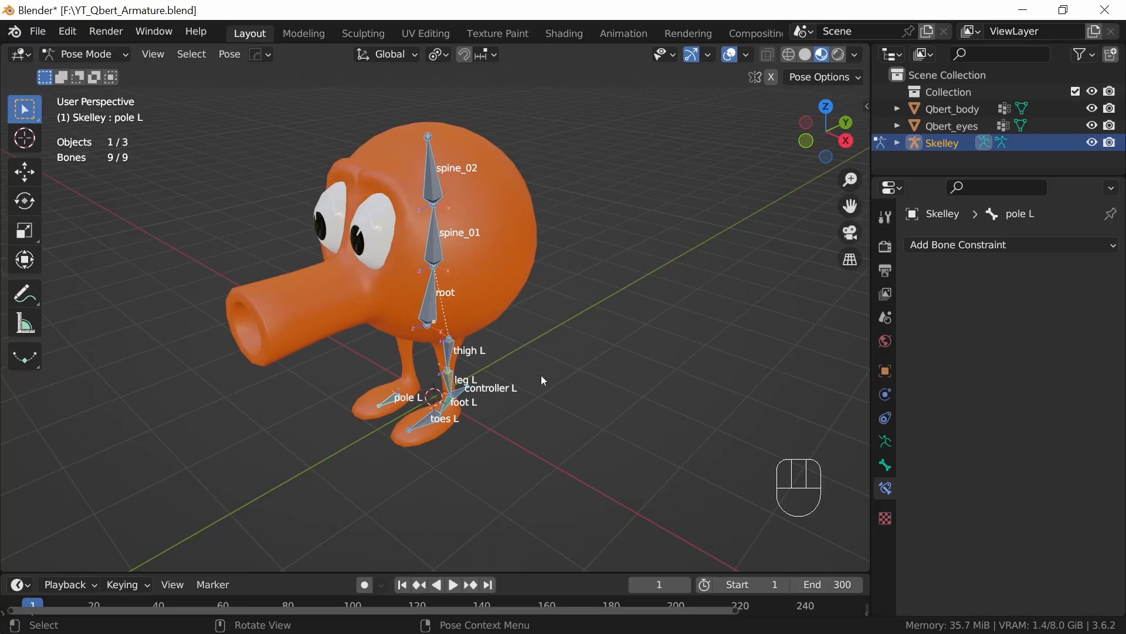
{"action": "middle_click_drag", "start_coordinate": [541, 375], "coordinate": [419, 322]}
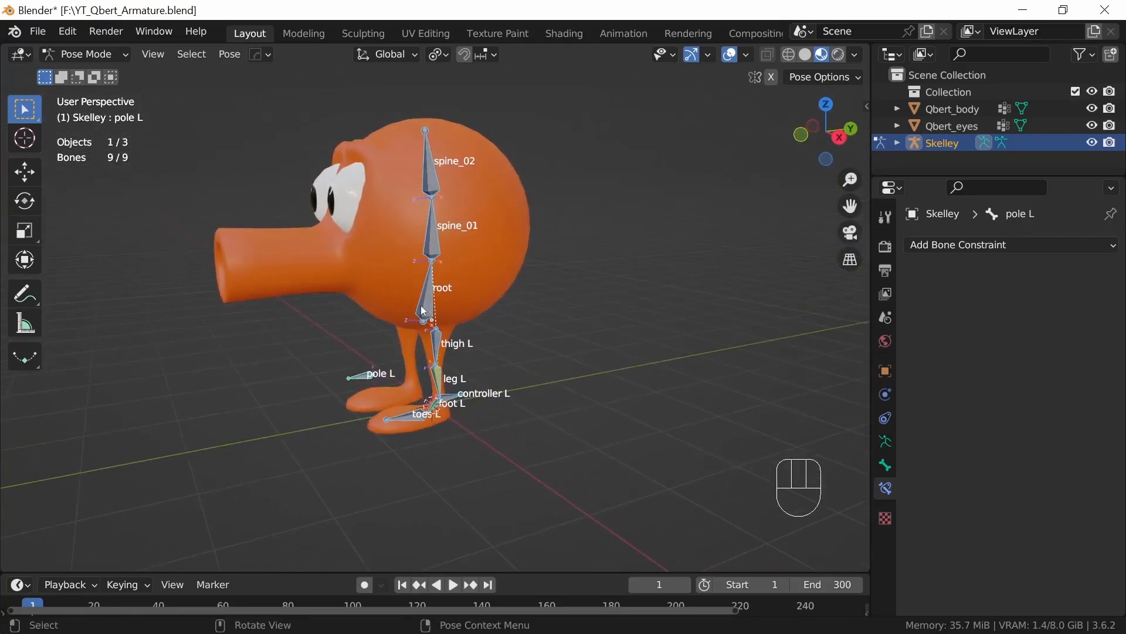
{"action": "left_click", "coordinate": [424, 310]}
{"action": "key", "text": "Tab"}
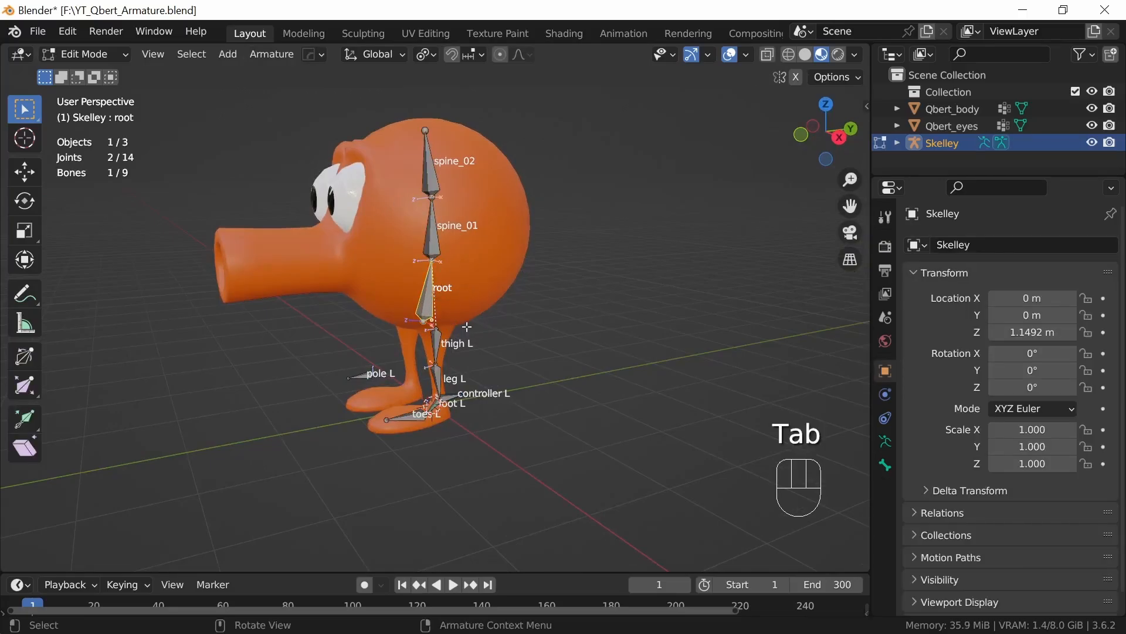
{"action": "key", "text": "KP_1"}
{"action": "key", "text": "KP_3"}
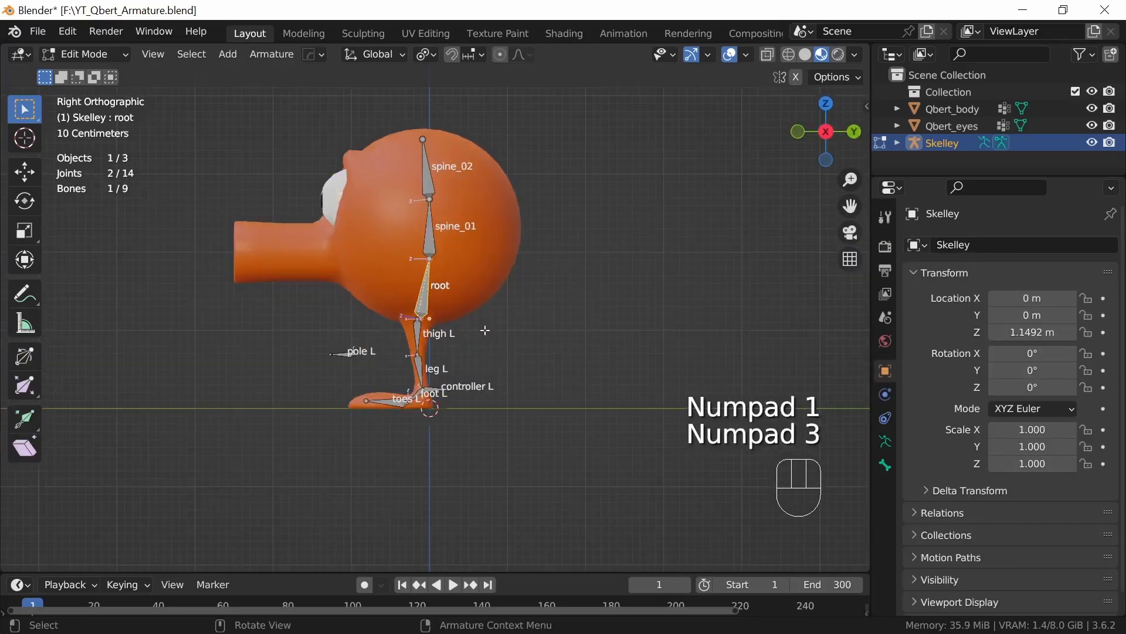
{"action": "middle_click_drag", "start_coordinate": [483, 358], "coordinate": [553, 419], "text": "shift"}
{"action": "key", "text": "shift+d"}
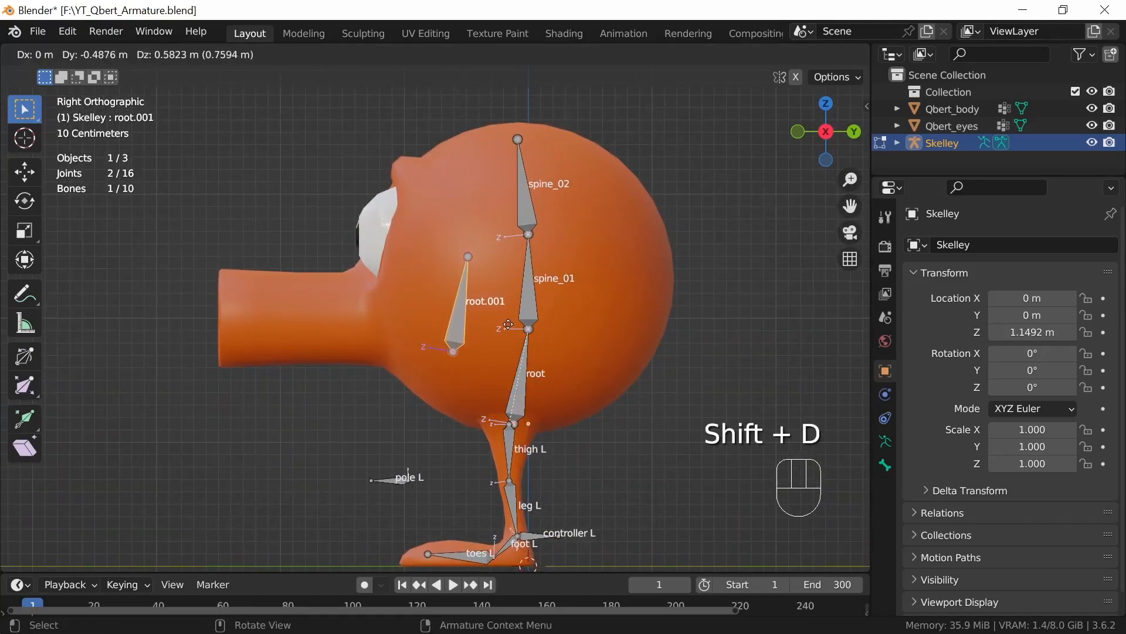
{"action": "left_click", "coordinate": [463, 251]}
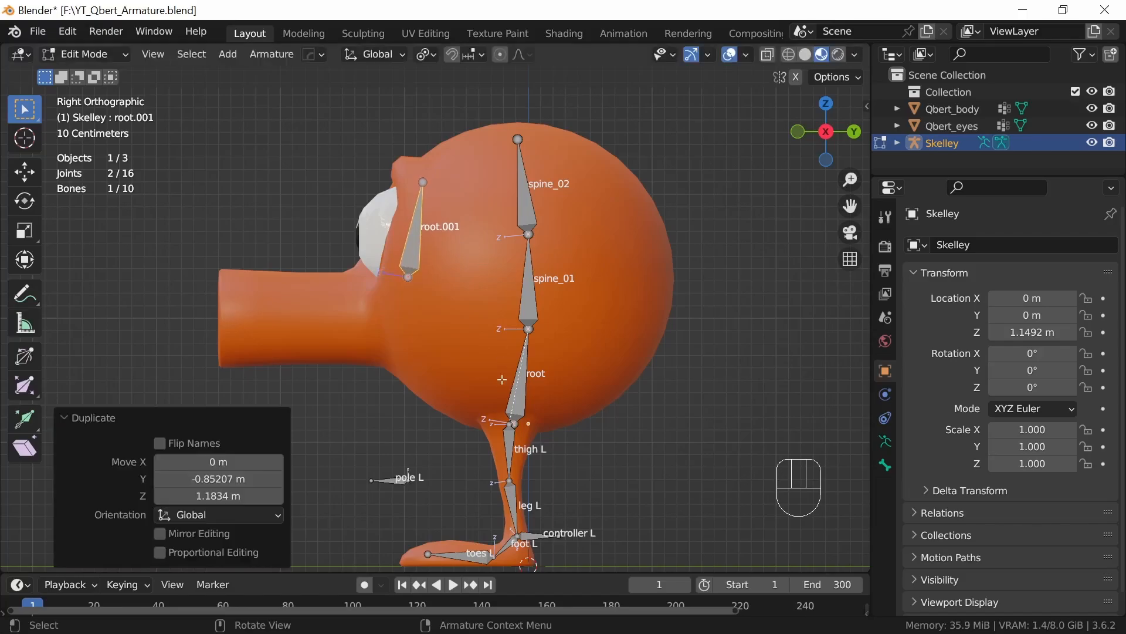
Step: In wireframe display, lay the duplicated bone horizontally through the eyeball, with its base joint at the back and its tip at the front
{"action": "key", "text": "z"}
{"action": "left_click", "coordinate": [405, 373]}
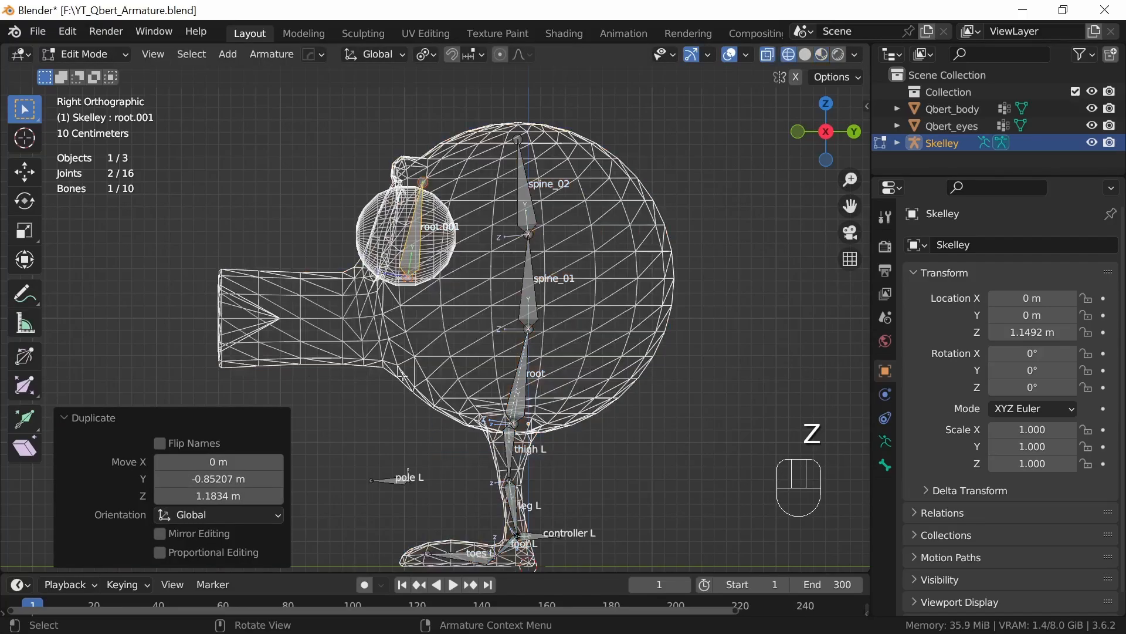
{"action": "middle_click_drag", "start_coordinate": [487, 371], "coordinate": [545, 384], "text": "ctrl"}
{"action": "left_click", "coordinate": [461, 394]}
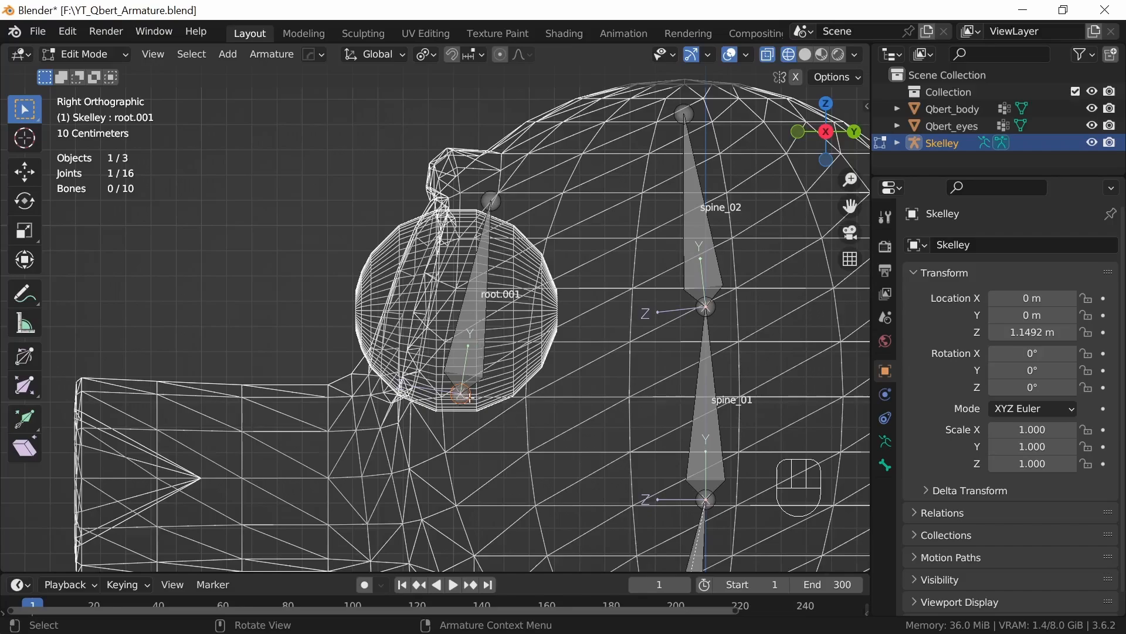
{"action": "key", "text": "g"}
{"action": "left_click", "coordinate": [550, 312]}
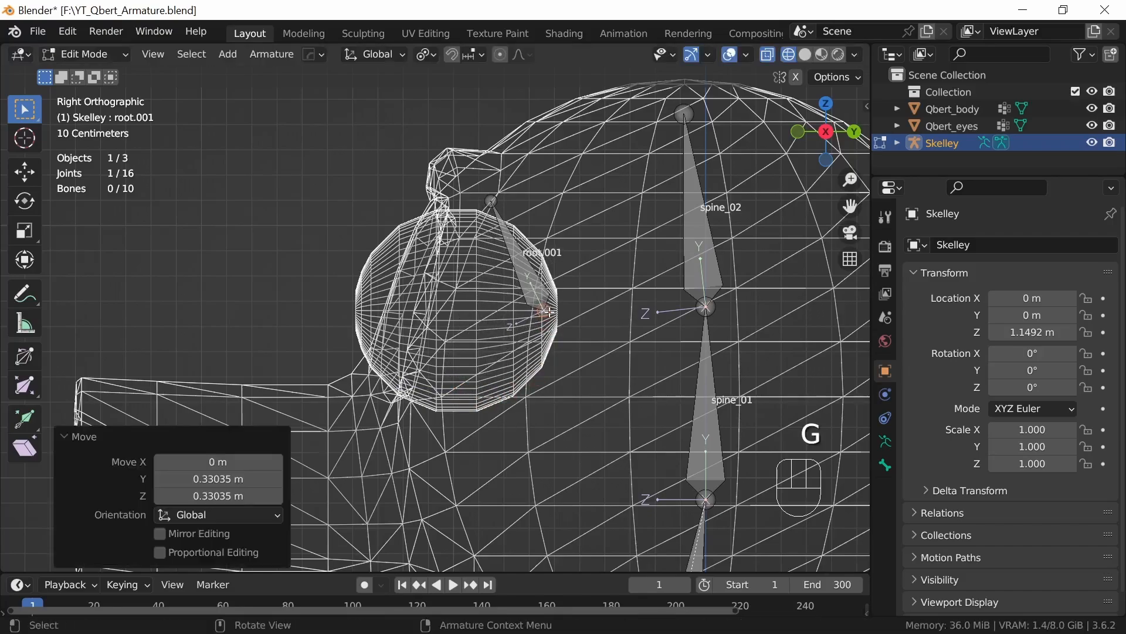
{"action": "key", "text": "g"}
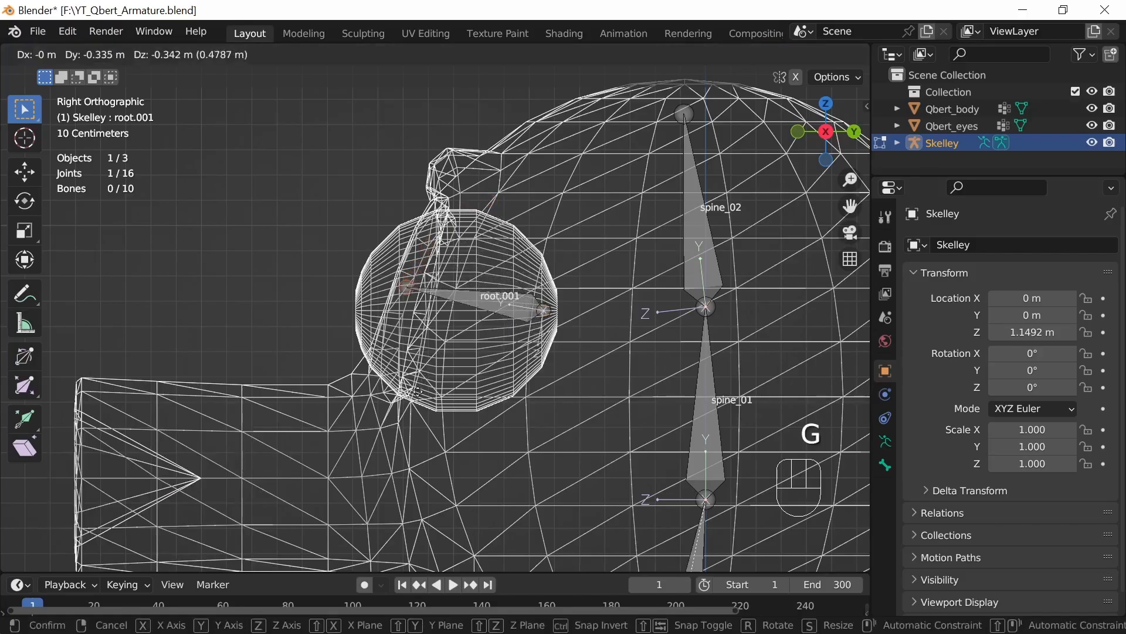
{"action": "left_click", "coordinate": [379, 412]}
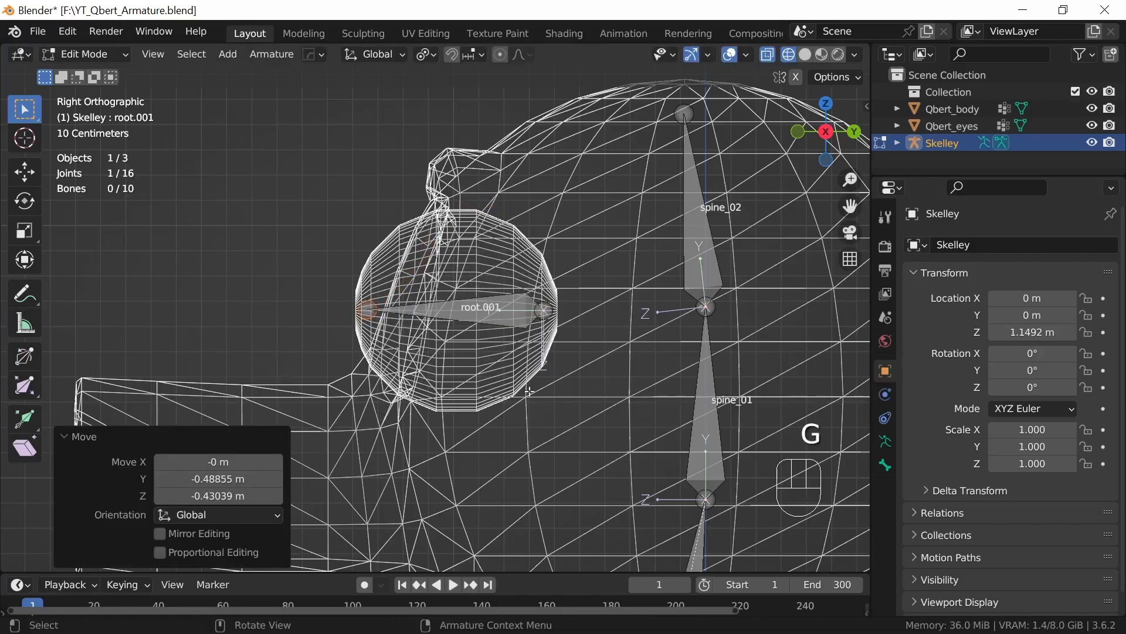
Step: Move the whole duplicated bone about 0.31 m along X to the centre of the character's left eye
{"action": "key", "text": "KP_1"}
{"action": "key", "text": "KP_3"}
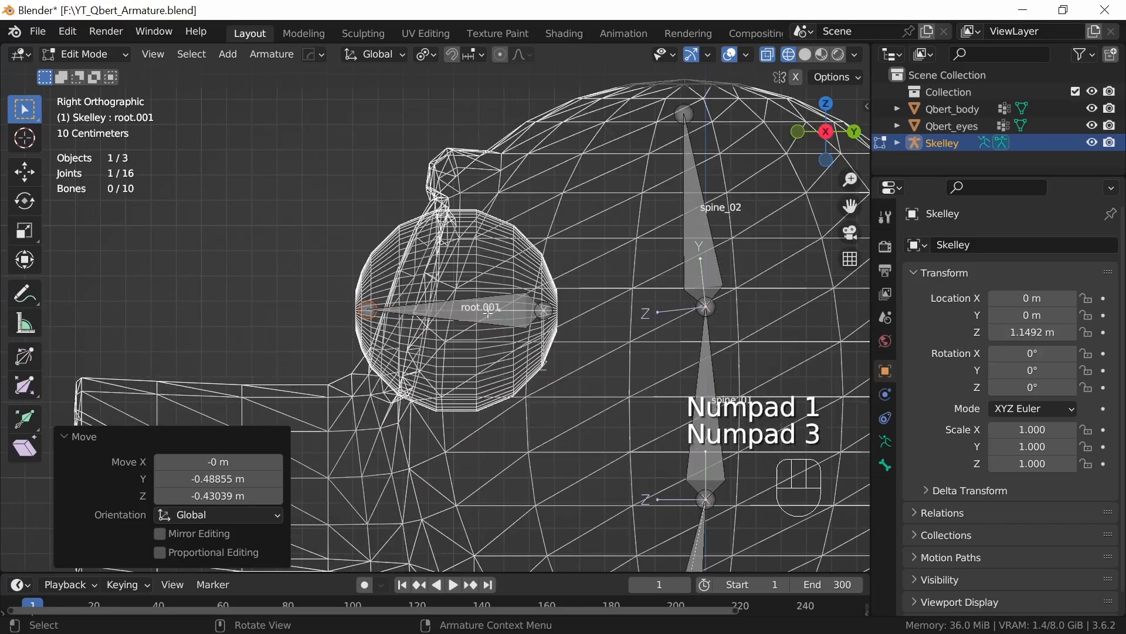
{"action": "left_click", "coordinate": [488, 314]}
{"action": "key", "text": "KP_1"}
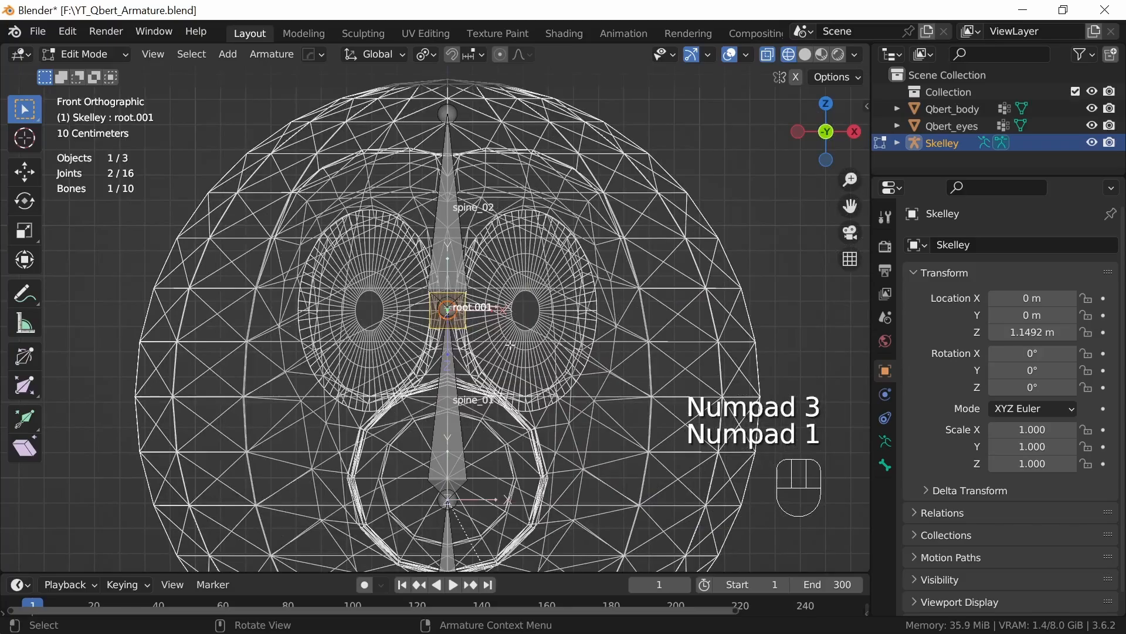
{"action": "key", "text": "g"}
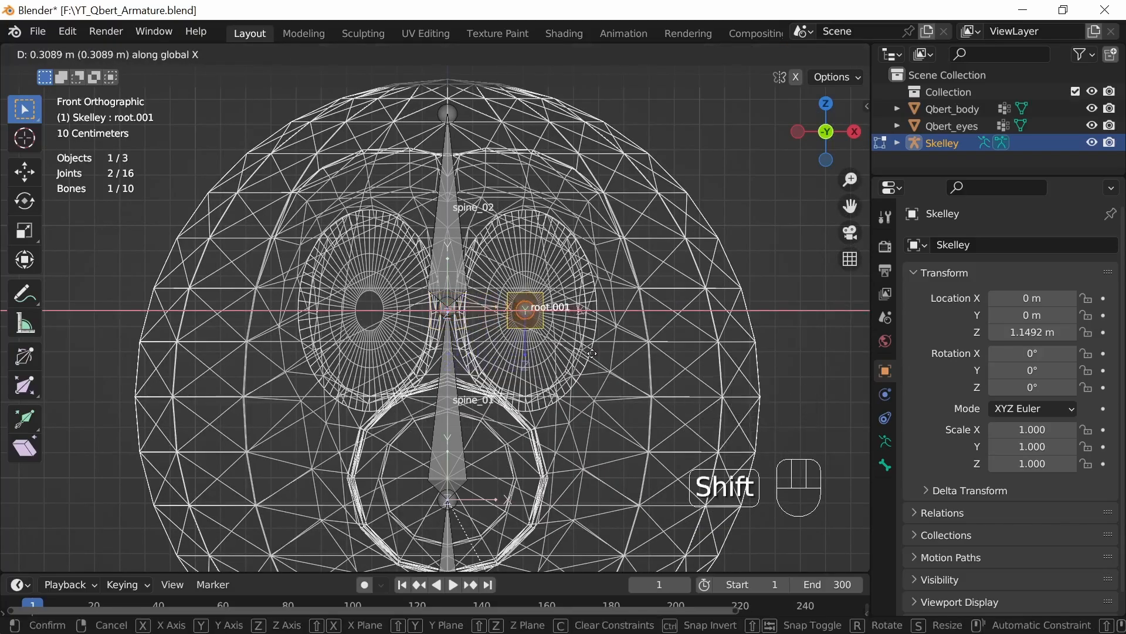
{"action": "left_click", "coordinate": [590, 355], "text": "shift"}
{"action": "middle_click_drag", "start_coordinate": [652, 379], "coordinate": [553, 378]}
Step: Restore the Material Preview shading and rename the duplicated bone as eye L
{"action": "key", "text": "z"}
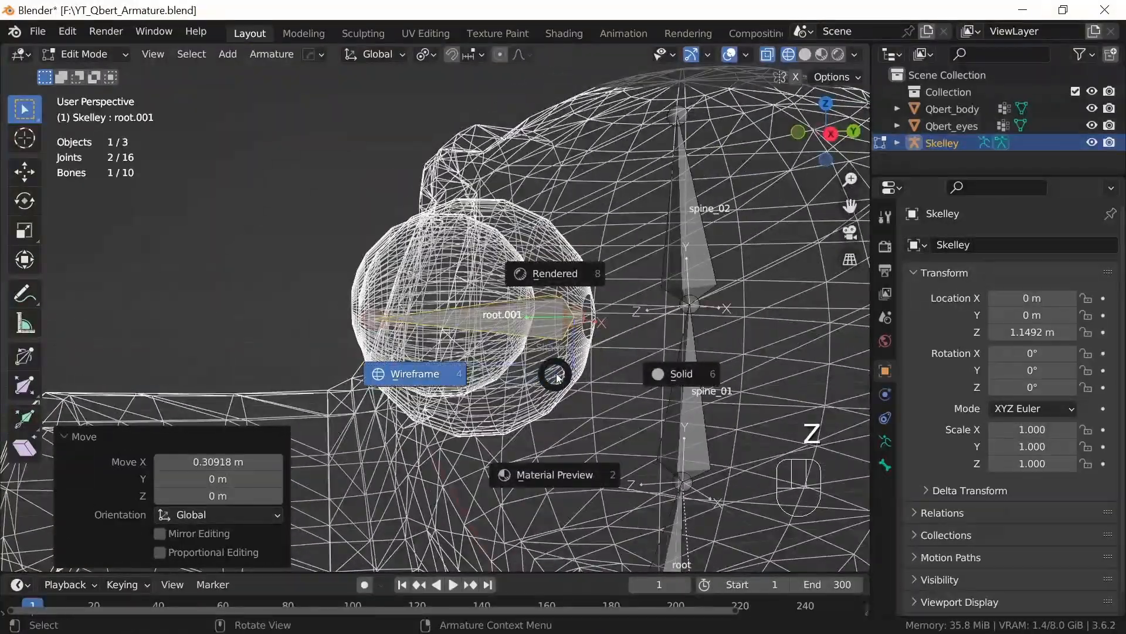
{"action": "left_click", "coordinate": [556, 463]}
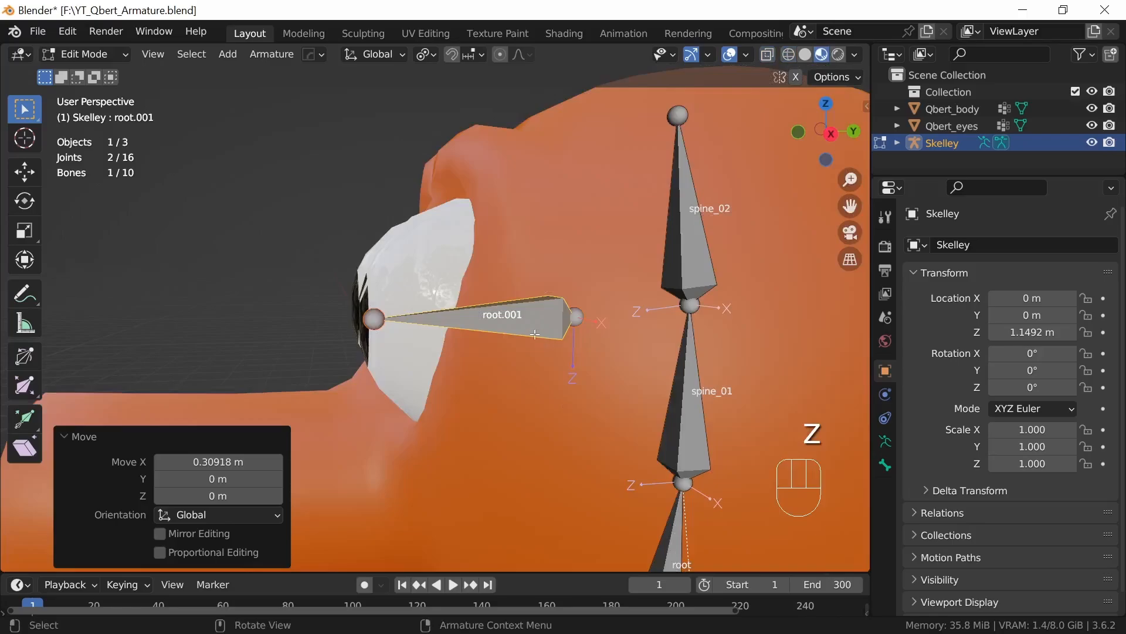
{"action": "key", "text": "F2"}
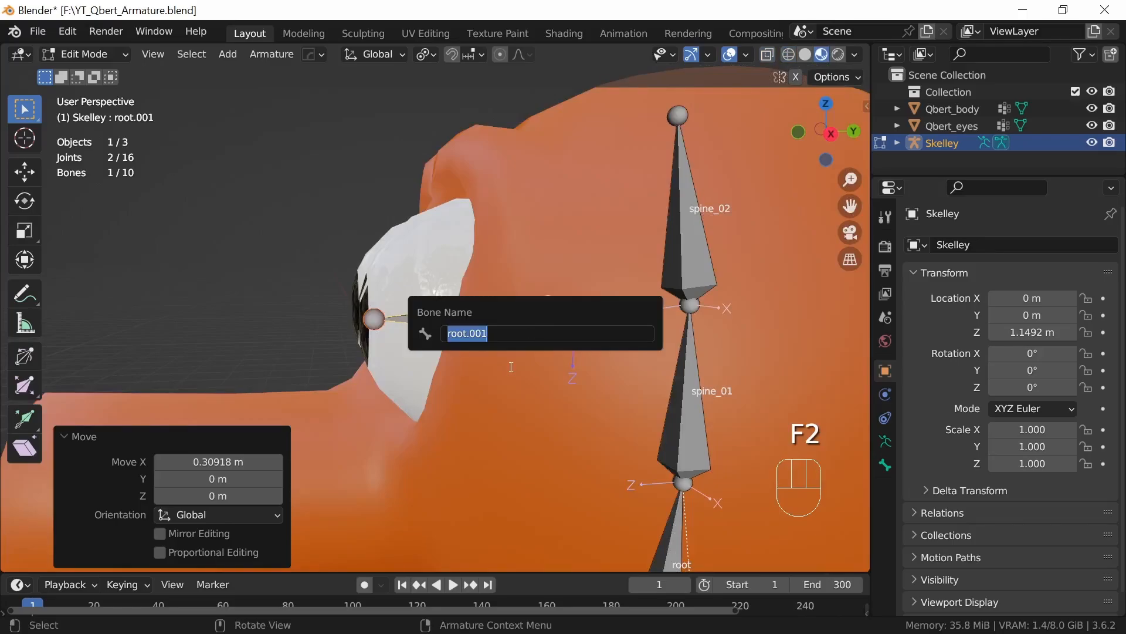
{"action": "type", "text": "eye L"}
{"action": "key", "text": "Return"}
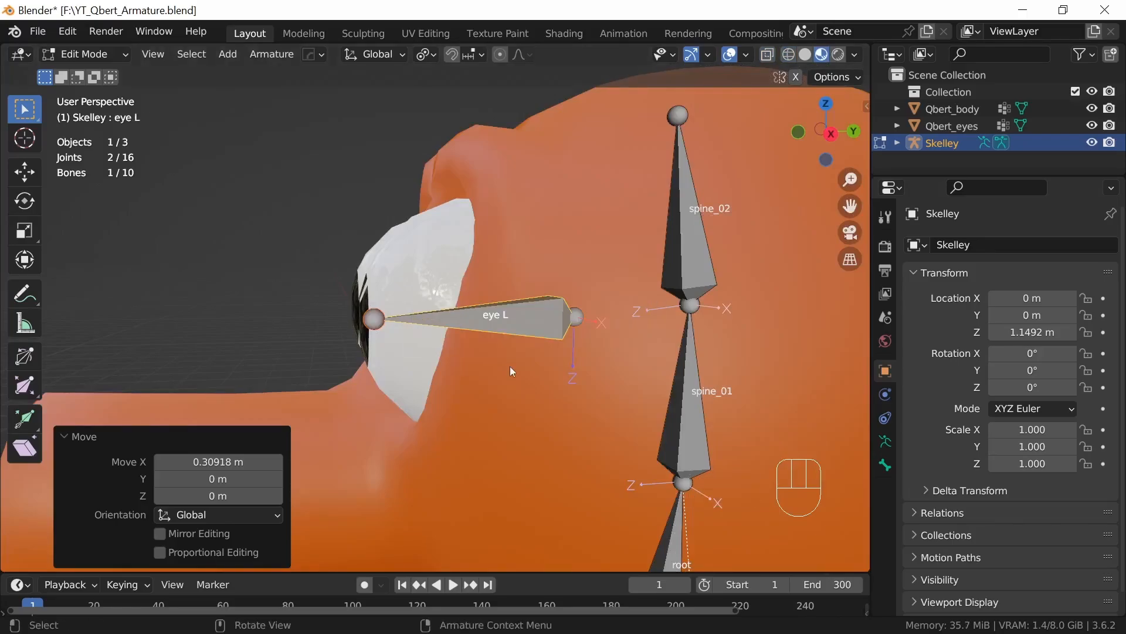
{"action": "middle_click_drag", "start_coordinate": [533, 404], "coordinate": [559, 422]}
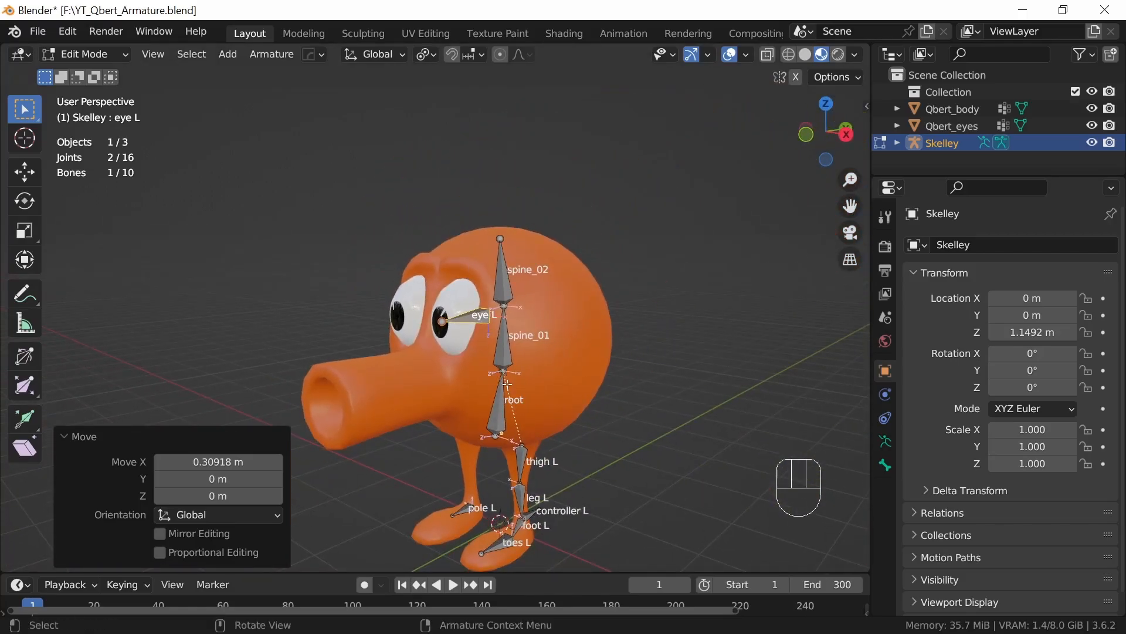
{"action": "middle_click_drag", "start_coordinate": [507, 396], "coordinate": [444, 517]}
{"action": "left_click", "coordinate": [434, 519]}
{"action": "mouse_move", "coordinate": [518, 437]}
{"action": "middle_mouse_down"}
{"action": "mouse_move", "coordinate": [658, 477]}
{"action": "mouse_move", "coordinate": [586, 478]}
{"action": "mouse_move", "coordinate": [528, 427]}
{"action": "middle_mouse_up"}
{"action": "left_click", "coordinate": [480, 356]}
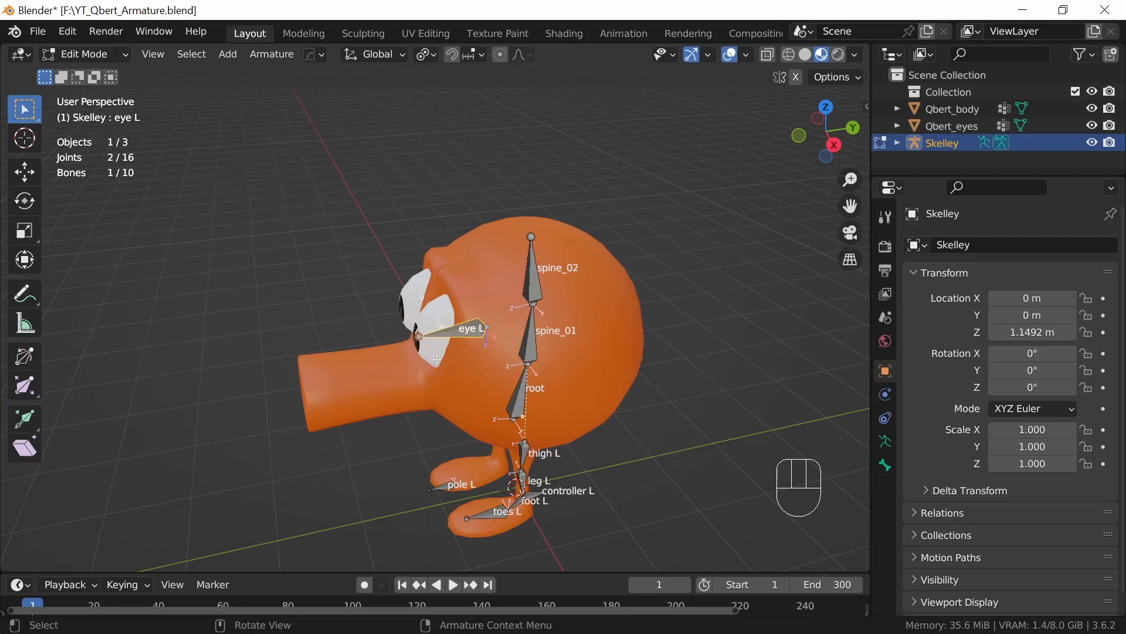
{"action": "middle_click_drag", "start_coordinate": [468, 467], "coordinate": [448, 474]}
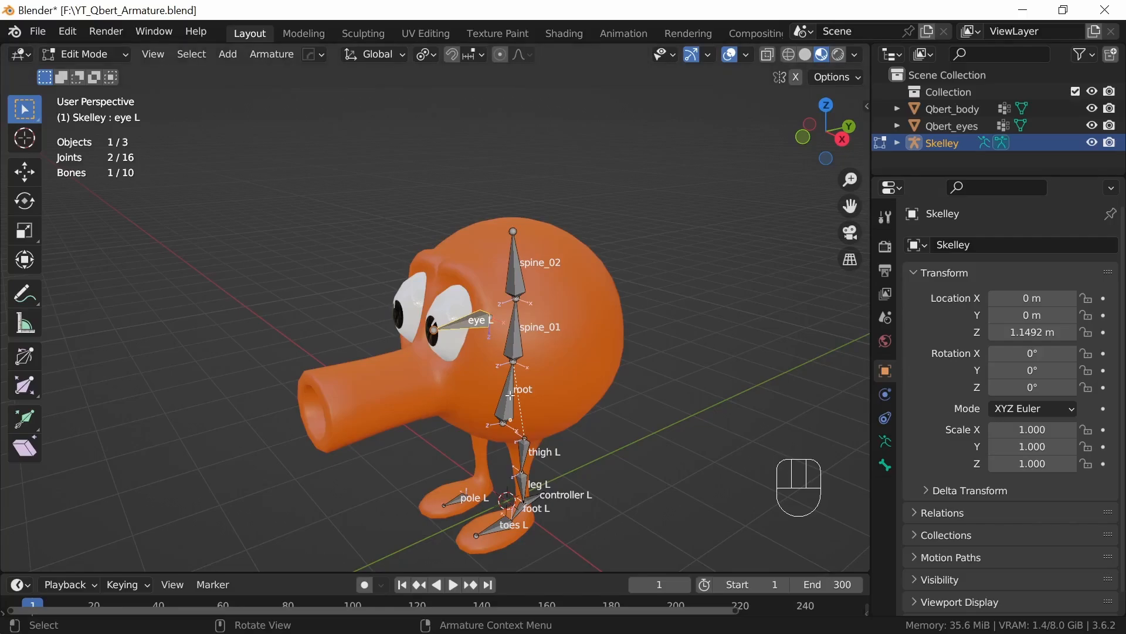
{"action": "middle_click_drag", "start_coordinate": [426, 417], "coordinate": [481, 388]}
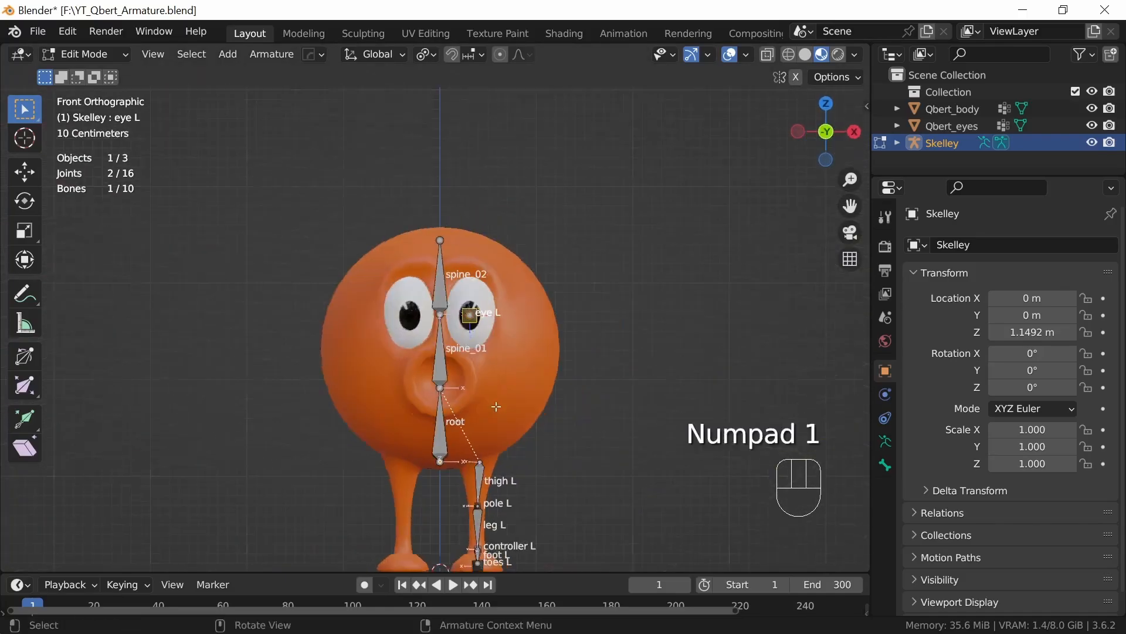
Step: Extrude a new bone from the front tip of the eye L bone, about 0.47 m forward along the Y axis
{"action": "key", "text": "KP_1"}
{"action": "key", "text": "KP_3"}
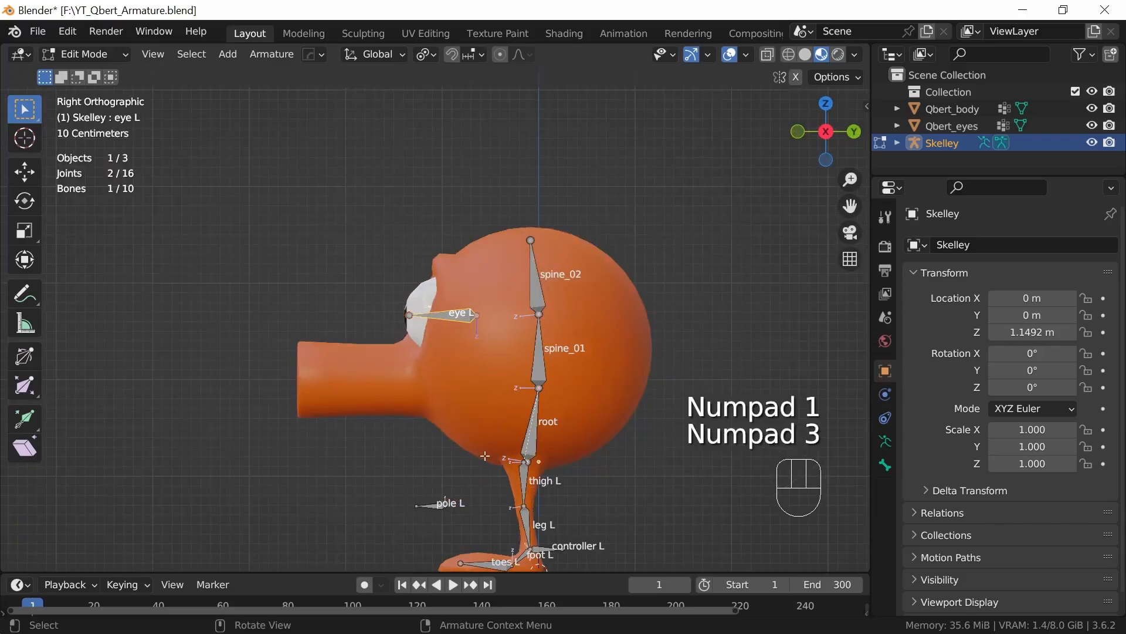
{"action": "middle_click_drag", "start_coordinate": [485, 456], "coordinate": [494, 364], "text": "ctrl"}
{"action": "left_click", "coordinate": [371, 313]}
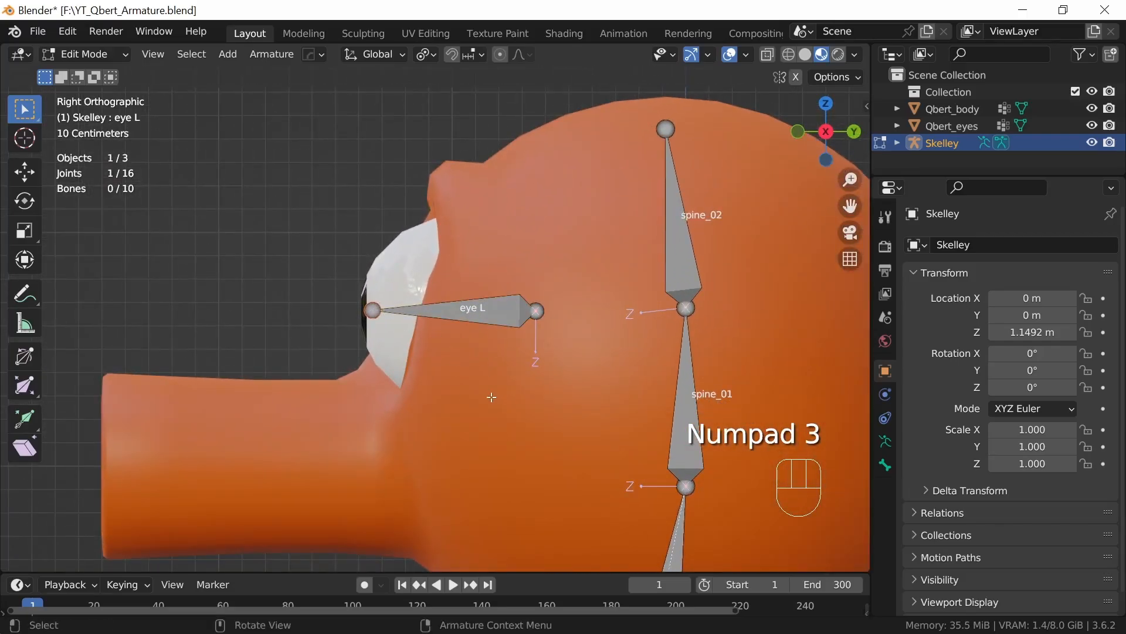
{"action": "key", "text": "e"}
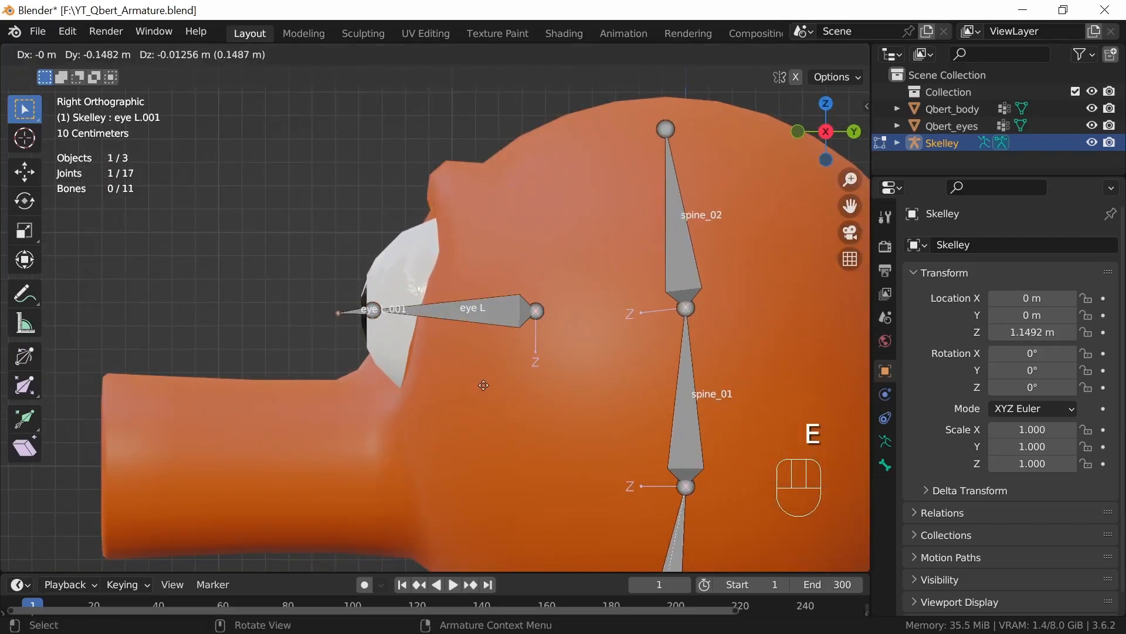
{"action": "key", "text": "y"}
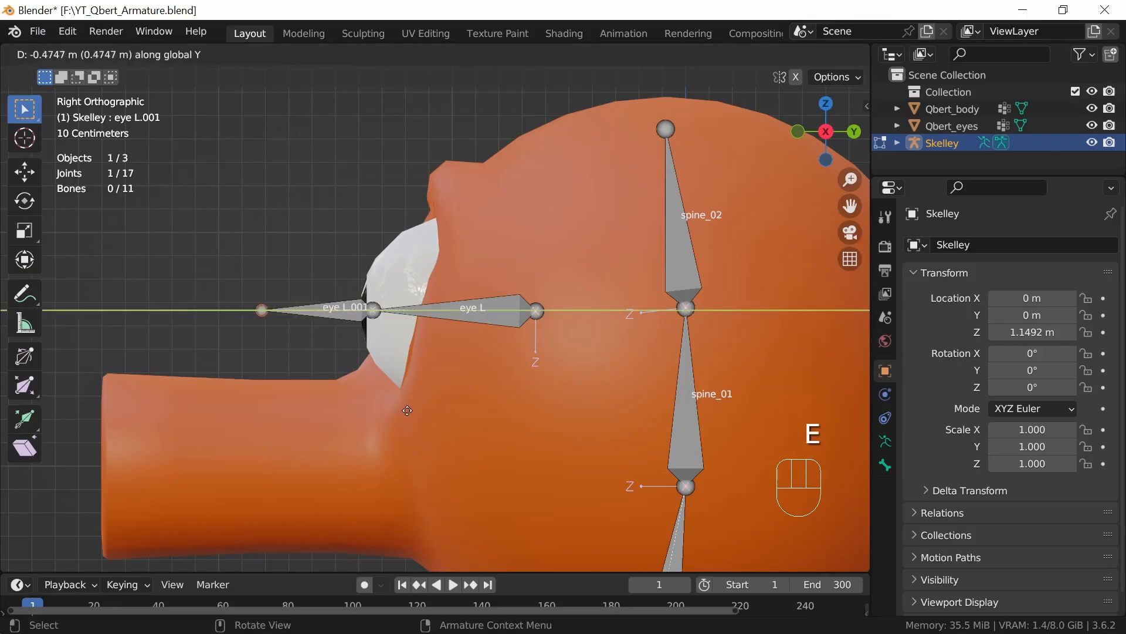
{"action": "left_click", "coordinate": [413, 406]}
Step: Clear the parent of the bone extruded from eye L, using Clear Parent rather than only disconnecting it
{"action": "left_click", "coordinate": [339, 311]}
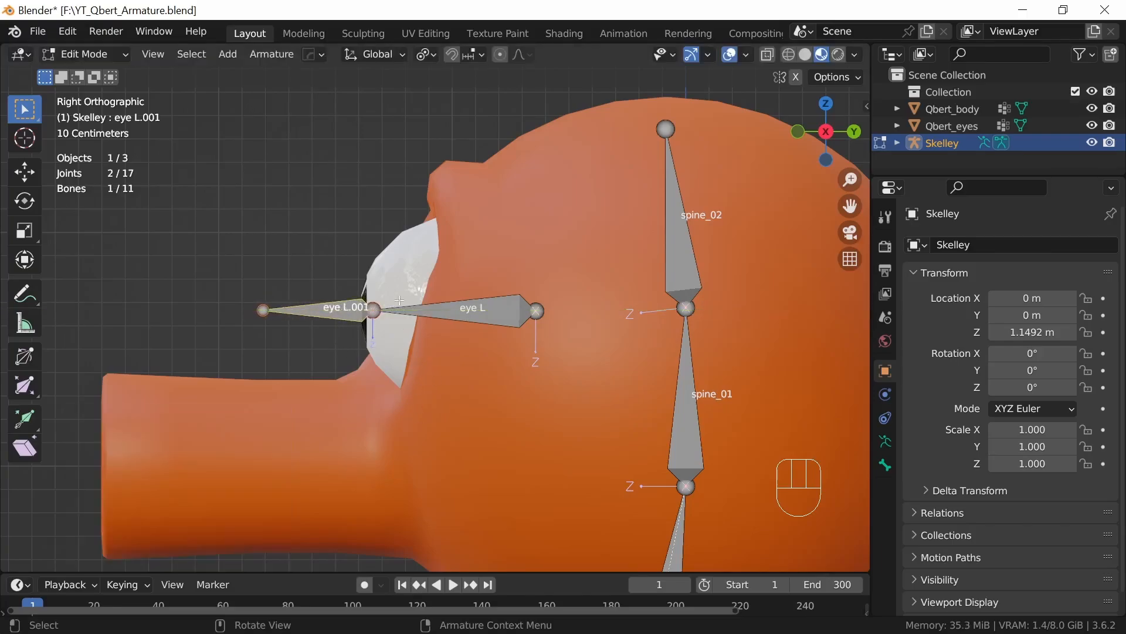
{"action": "key", "text": "alt+p"}
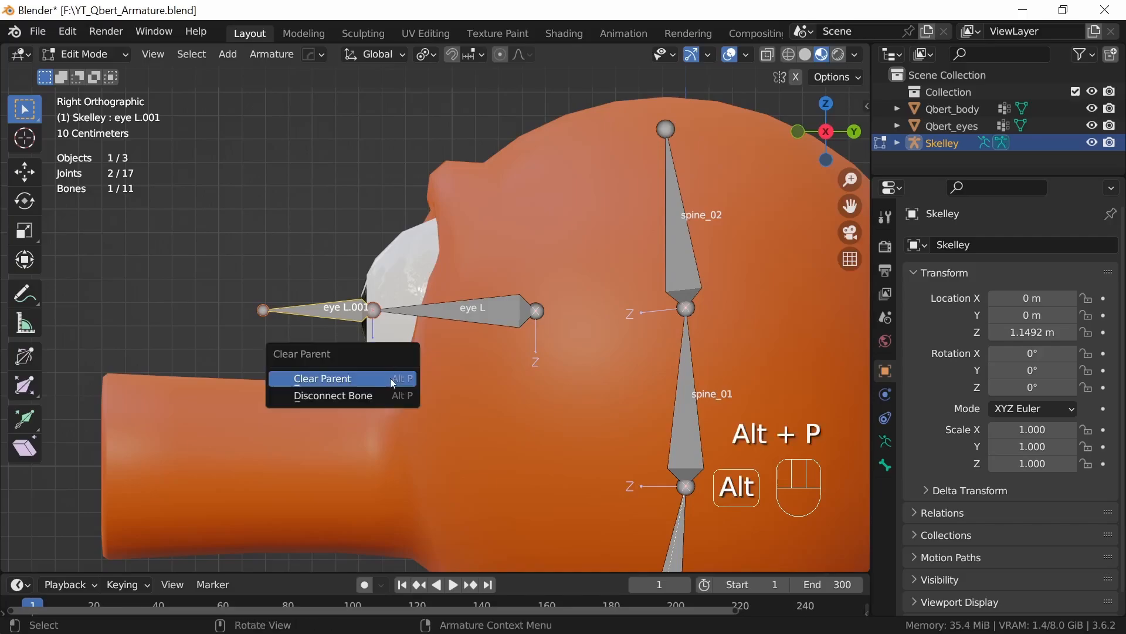
{"action": "left_click", "coordinate": [361, 378]}
Step: Move the detached bone forward along Y by about 0.86 m and again by about 2.54 m, well beyond the snout
{"action": "left_click", "coordinate": [346, 317]}
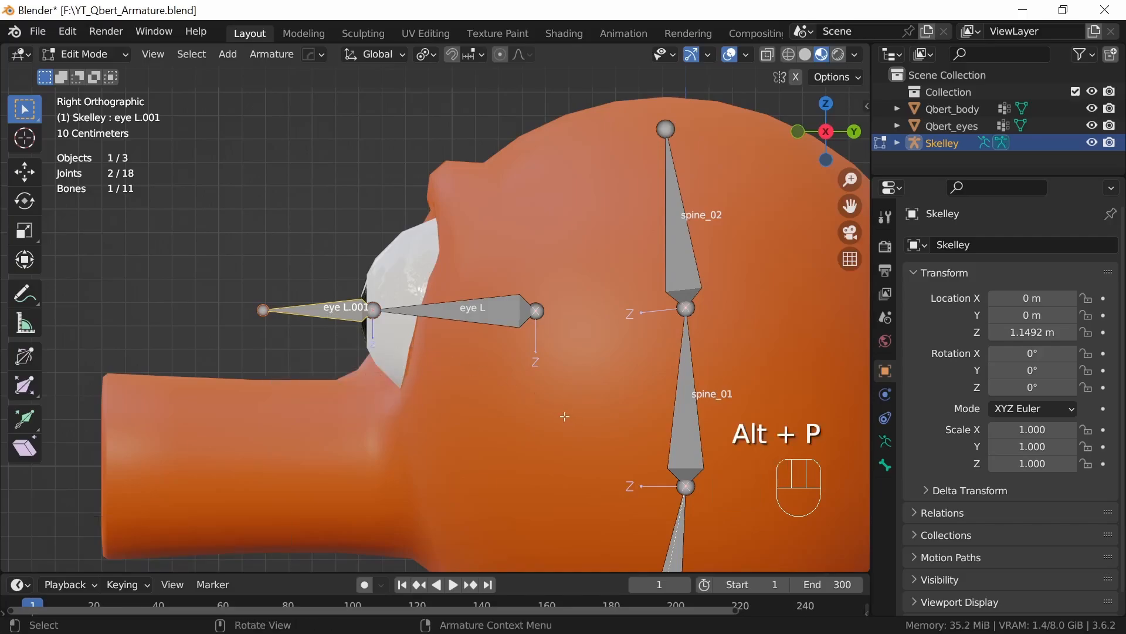
{"action": "key", "text": "g"}
{"action": "key", "text": "y"}
{"action": "left_click", "coordinate": [409, 416]}
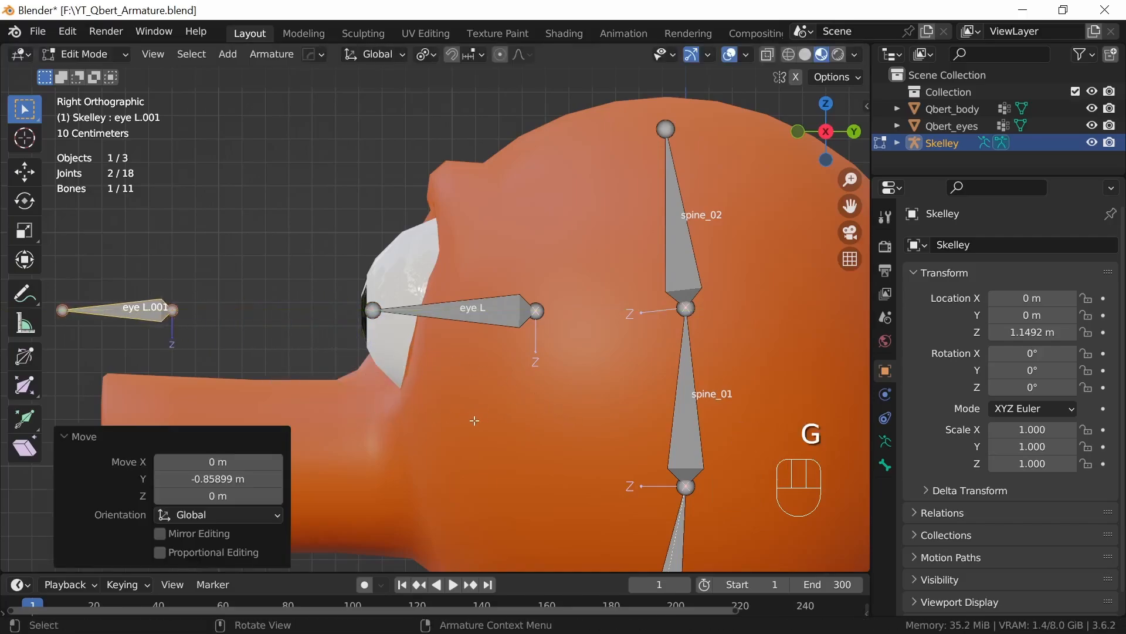
{"action": "middle_click_drag", "start_coordinate": [486, 406], "coordinate": [474, 435], "text": "ctrl"}
{"action": "middle_click_drag", "start_coordinate": [554, 392], "coordinate": [519, 420], "text": "ctrl"}
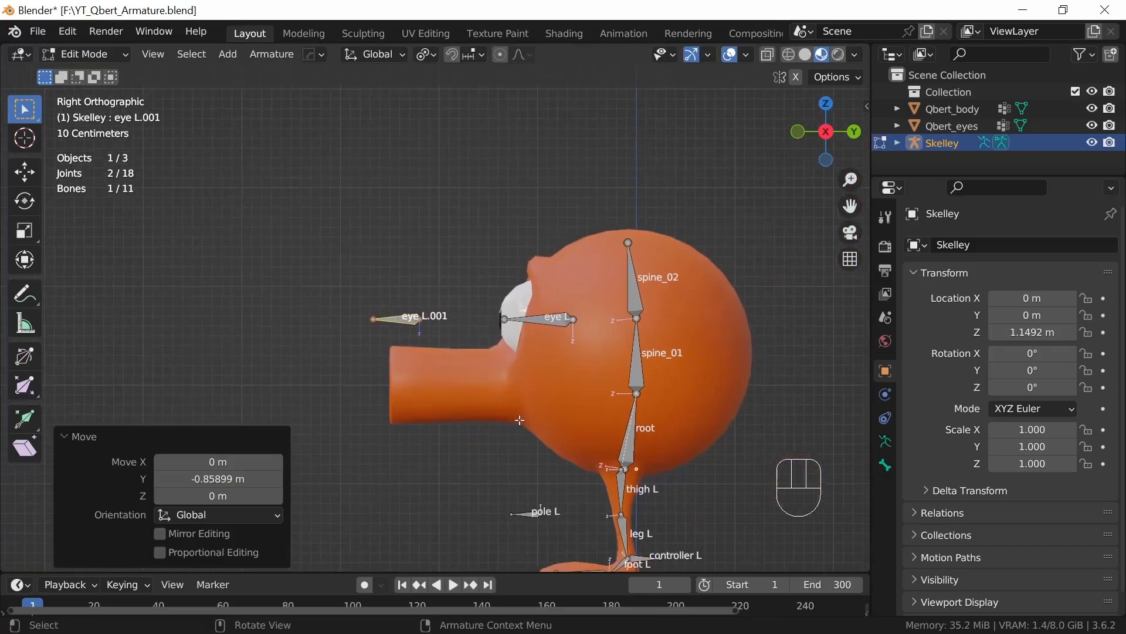
{"action": "key", "text": "g"}
{"action": "key", "text": "y"}
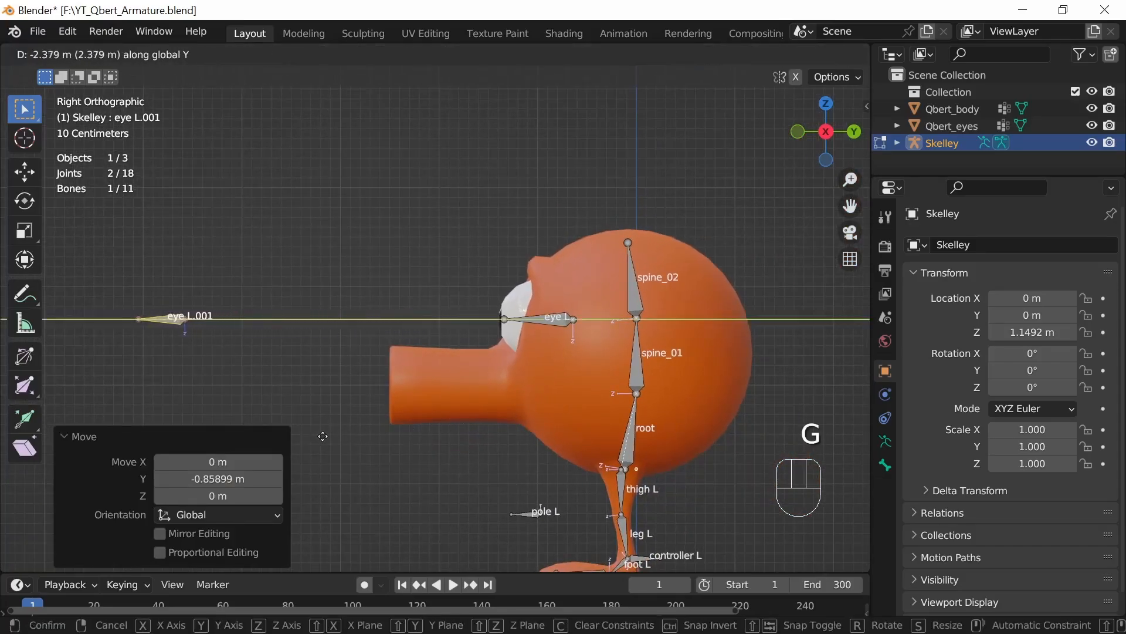
{"action": "left_click", "coordinate": [310, 432]}
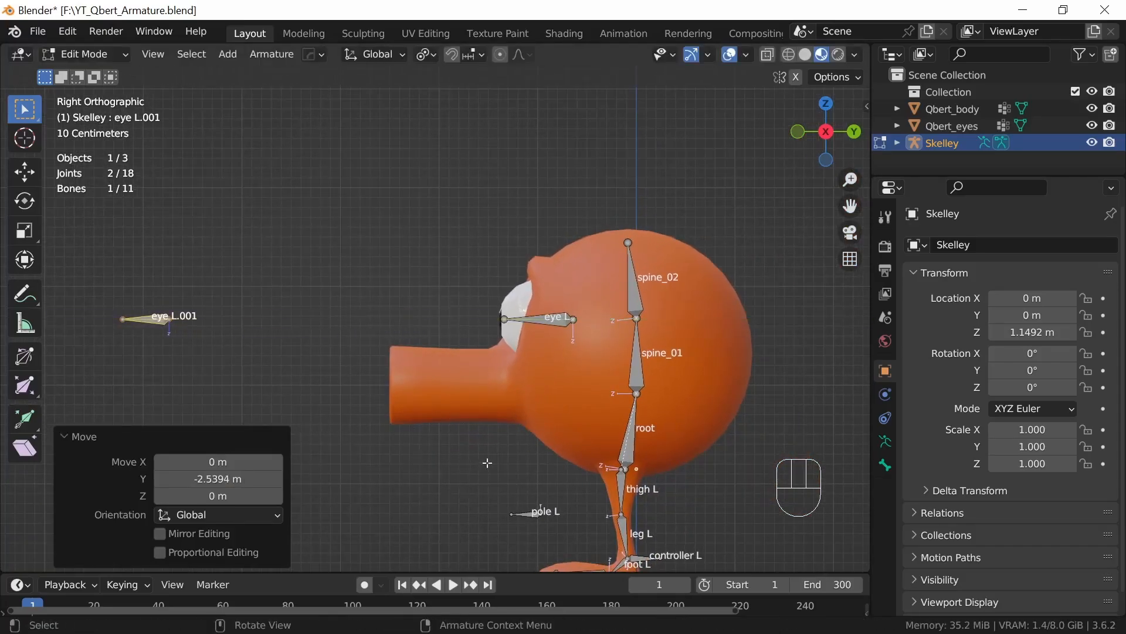
Step: Rename the detached bone in front of the face as eyes pole
{"action": "key", "text": "F2"}
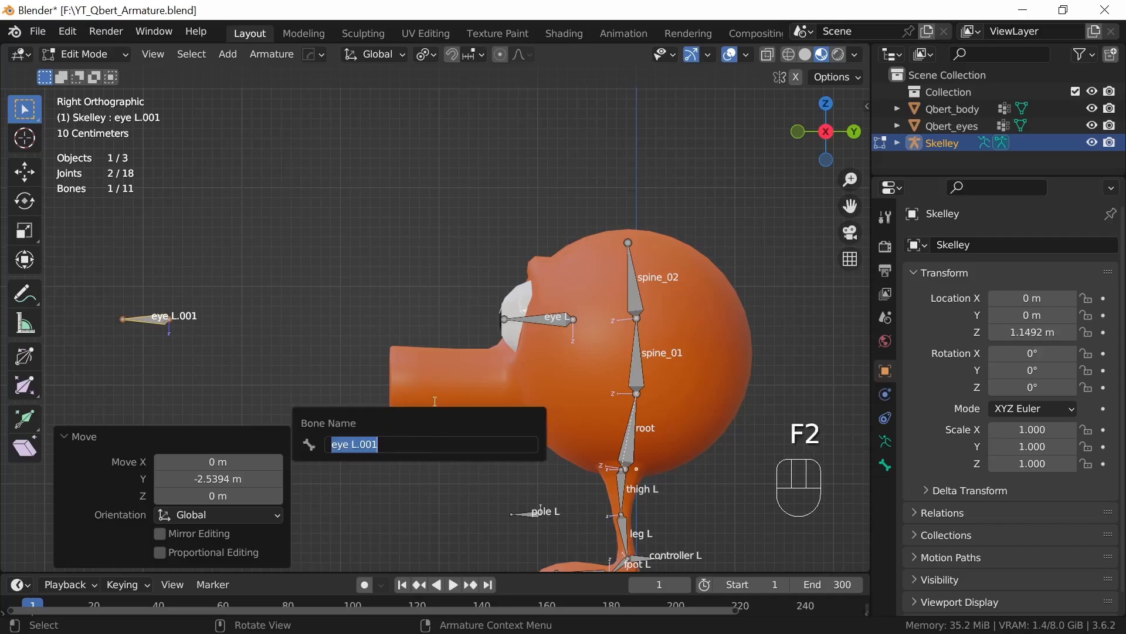
{"action": "type", "text": "eyes pole"}
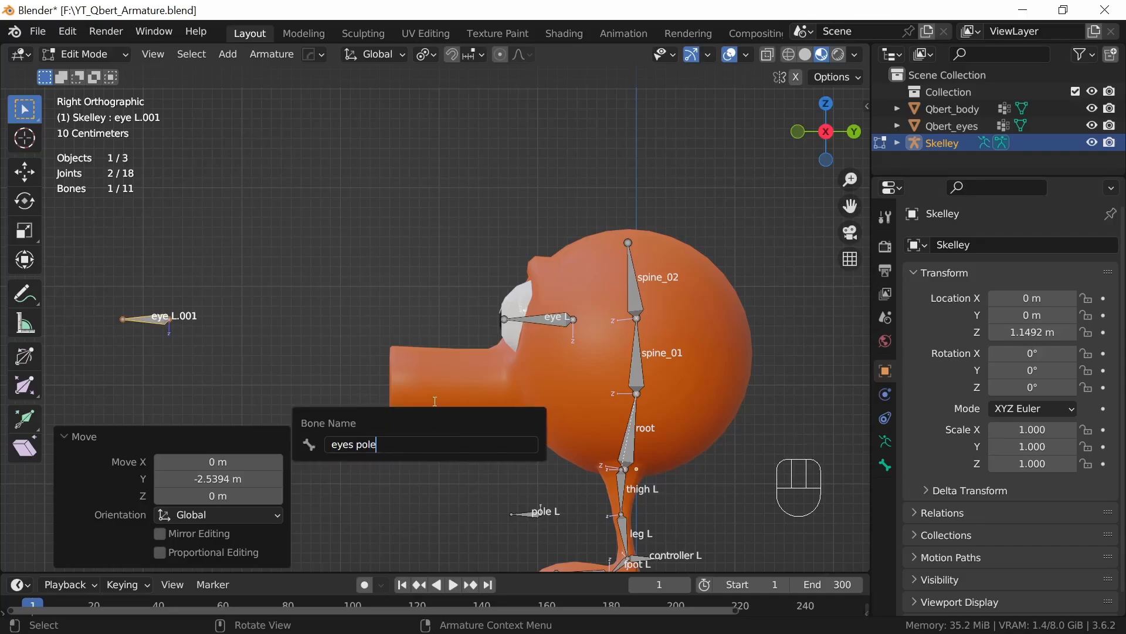
{"action": "key", "text": "Return"}
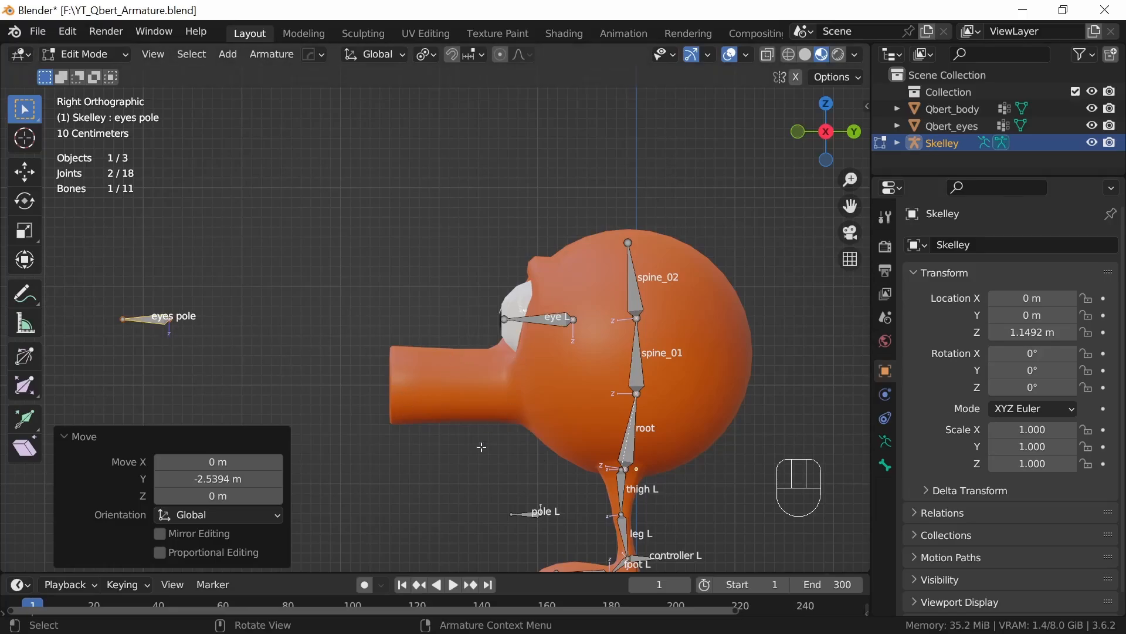
{"action": "middle_click_drag", "start_coordinate": [482, 447], "coordinate": [588, 468]}
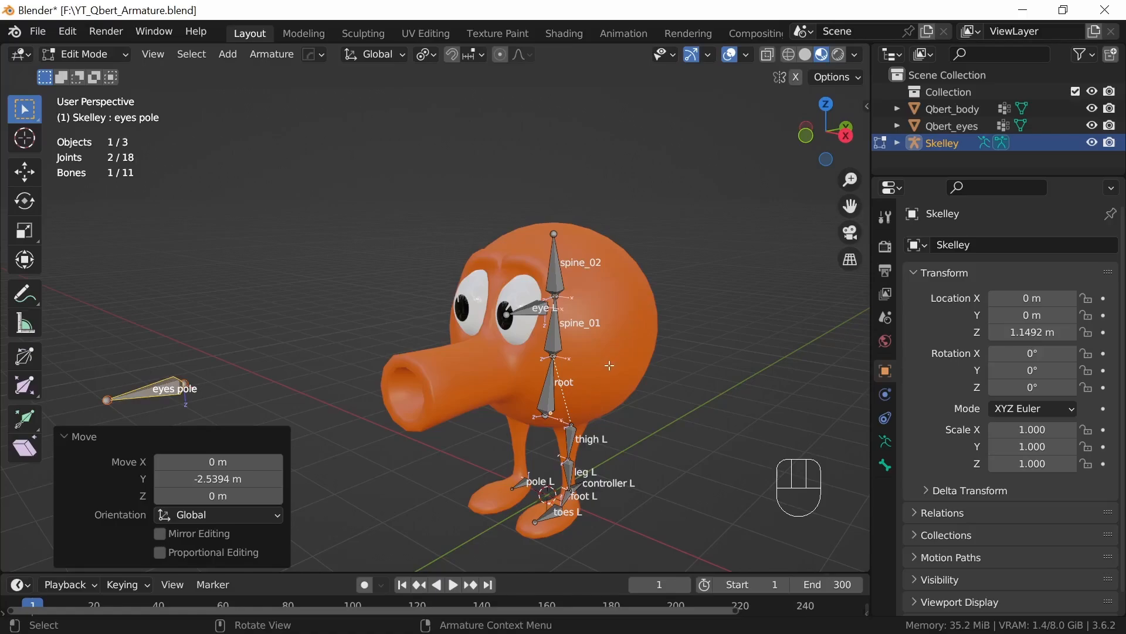
Step: Switch the armature to Pose Mode and add a Track To constraint to the eye L bone
{"action": "key", "text": "Tab"}
{"action": "left_click", "coordinate": [87, 54]}
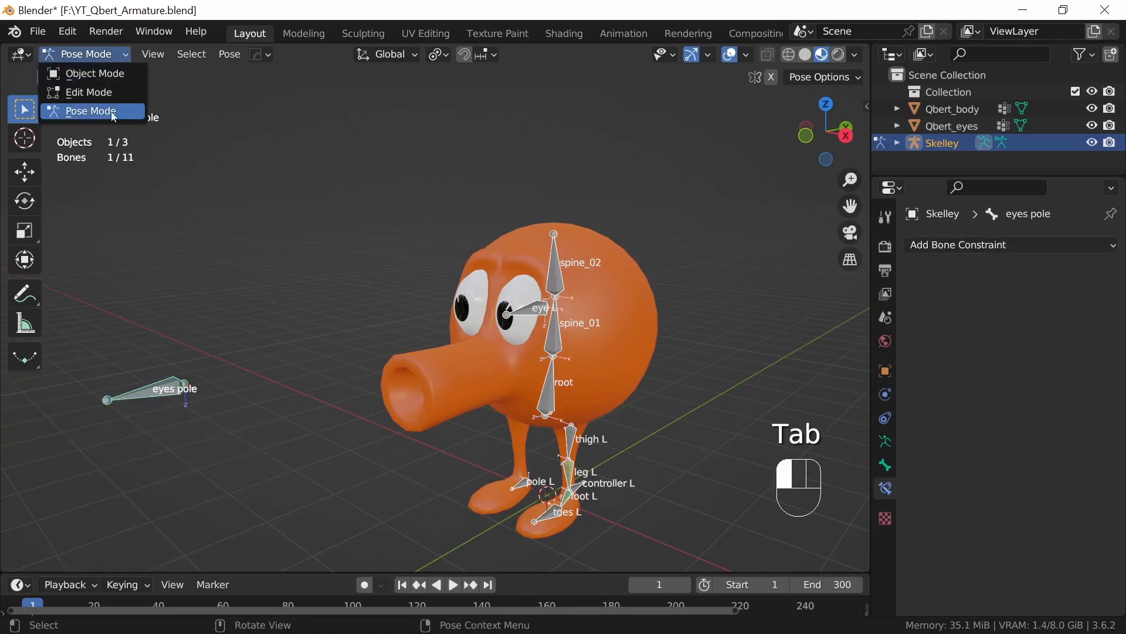
{"action": "left_click", "coordinate": [534, 317]}
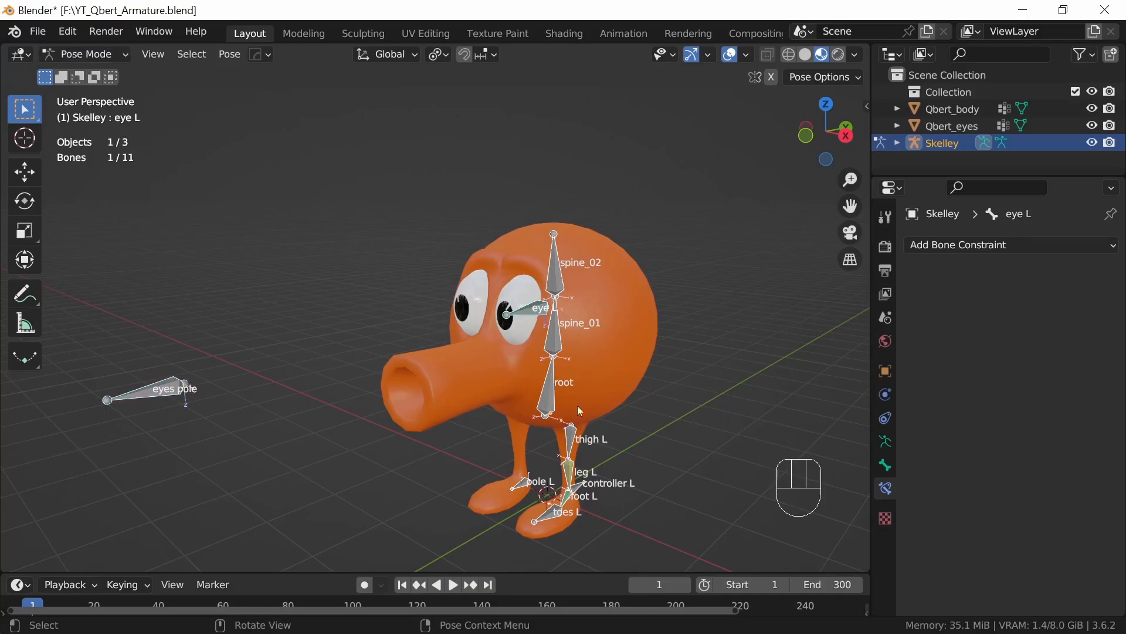
{"action": "left_click", "coordinate": [1026, 244]}
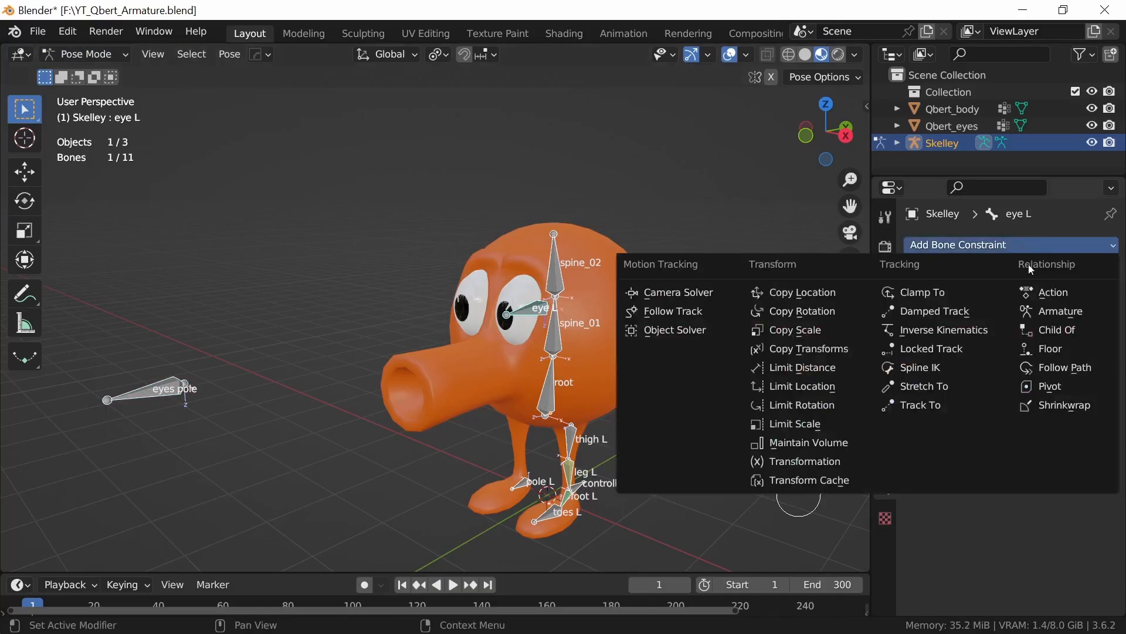
{"action": "left_click", "coordinate": [937, 407]}
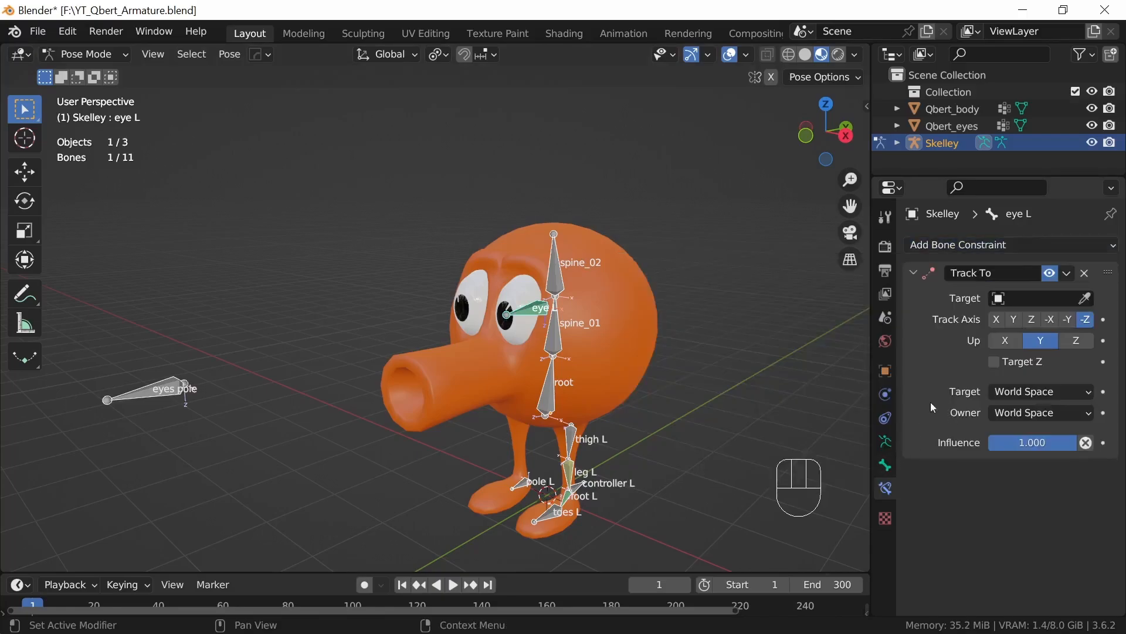
Step: Set the Track To constraint's target to the Skelley armature and its bone to eyes pole
{"action": "left_click", "coordinate": [1043, 298]}
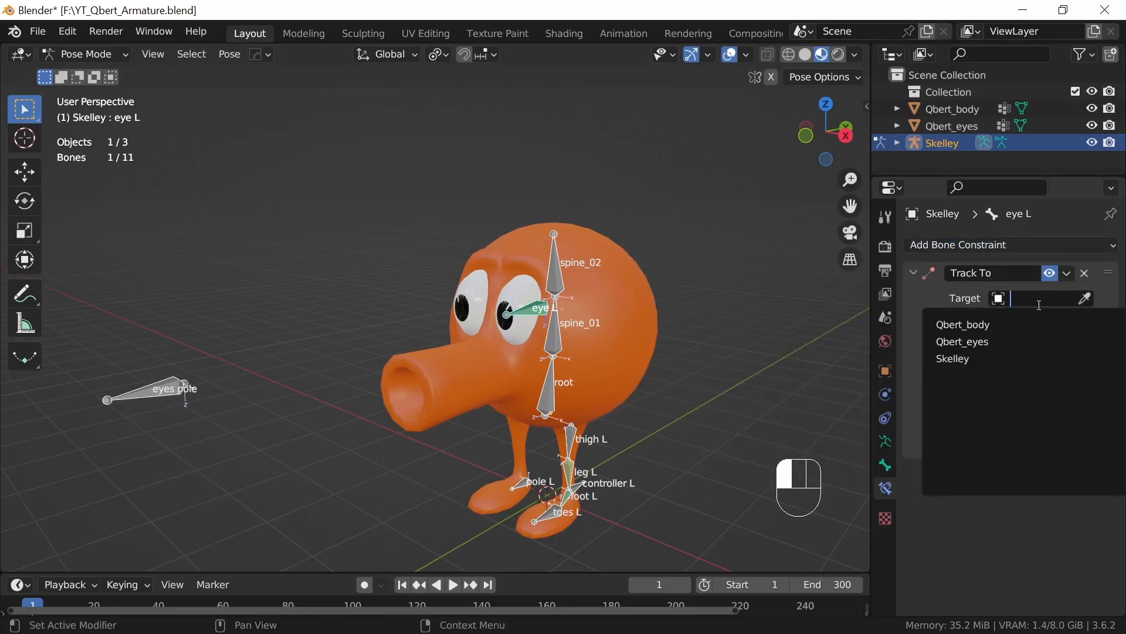
{"action": "left_click", "coordinate": [961, 358]}
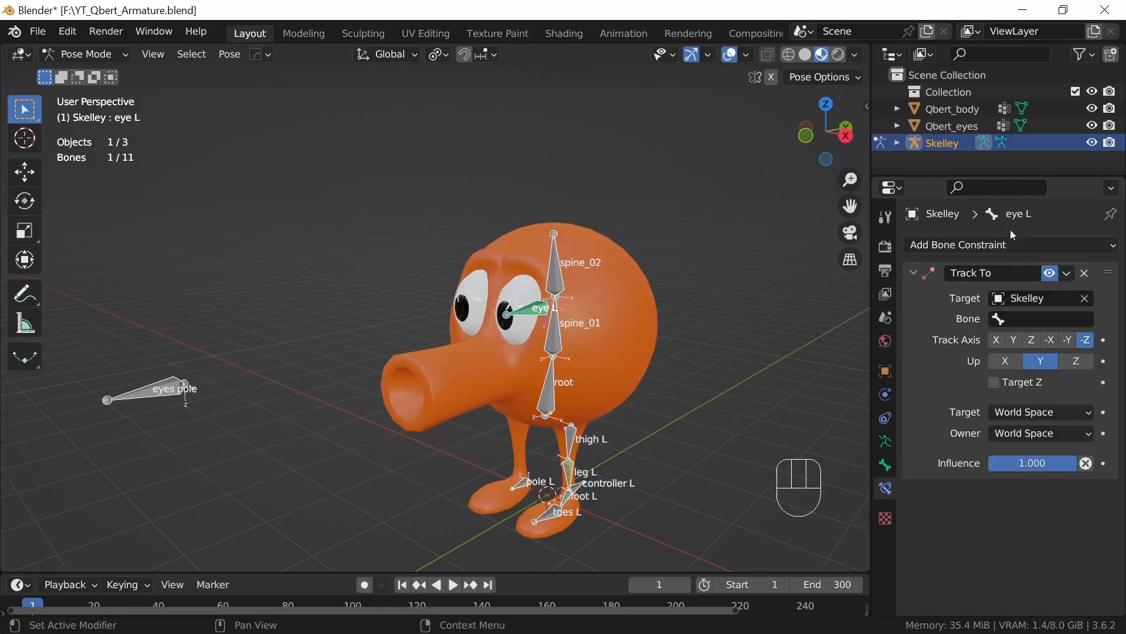
{"action": "left_click", "coordinate": [1029, 320]}
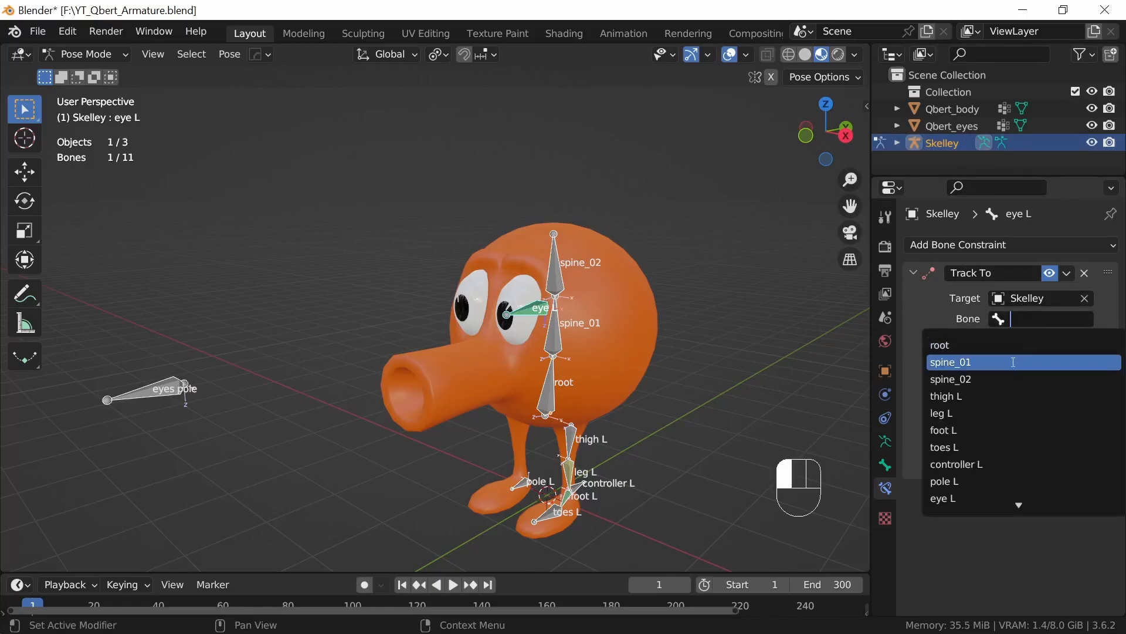
{"action": "type", "text": "pole"}
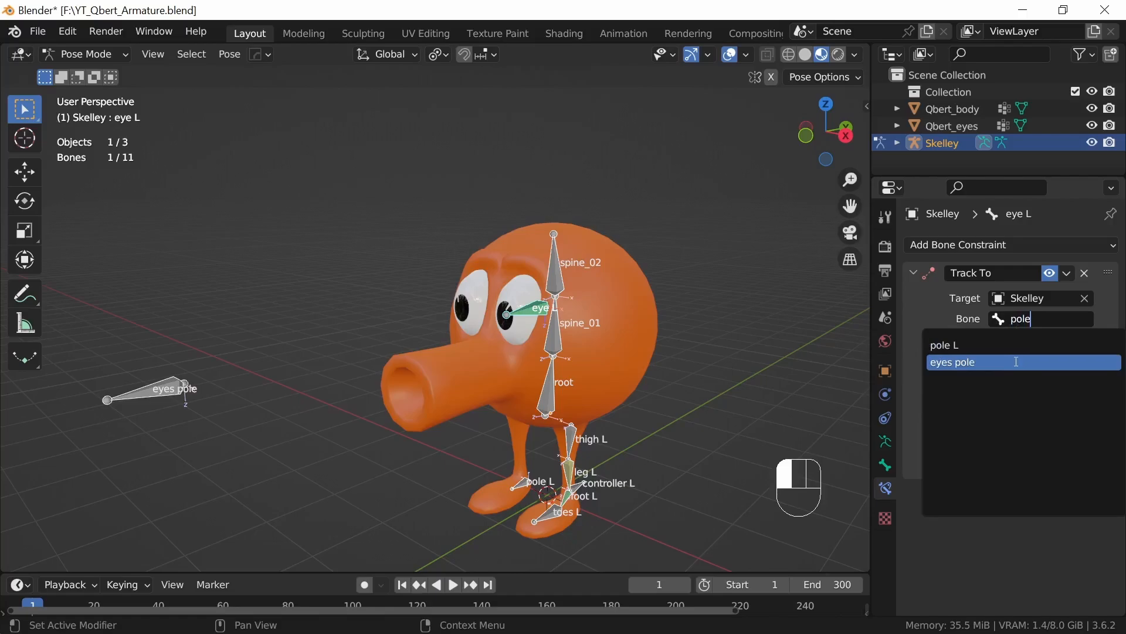
{"action": "left_click", "coordinate": [965, 362]}
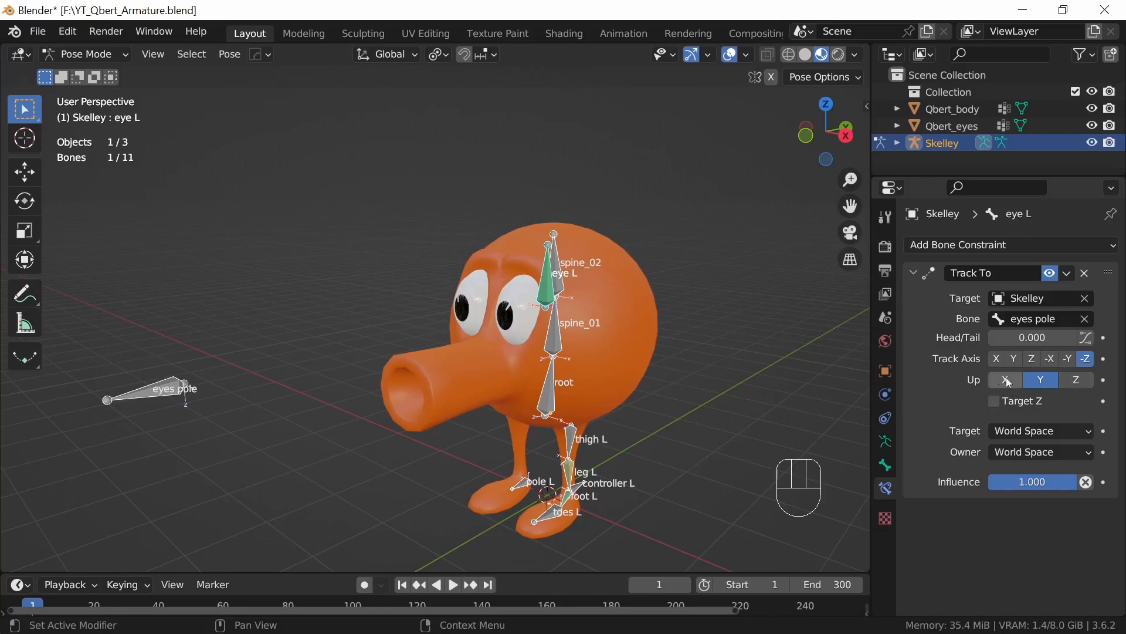
Step: Set the Up axis of eye L's Track To constraint to Z and its Track Axis to Y
{"action": "middle_click_drag", "start_coordinate": [648, 384], "coordinate": [667, 354]}
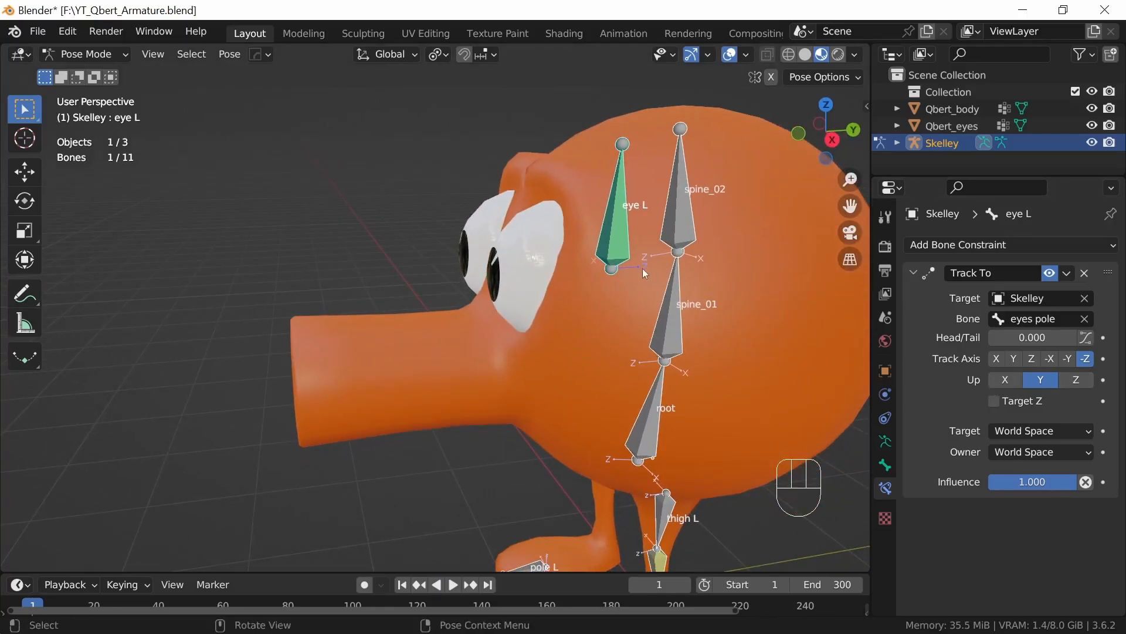
{"action": "left_click", "coordinate": [1078, 380]}
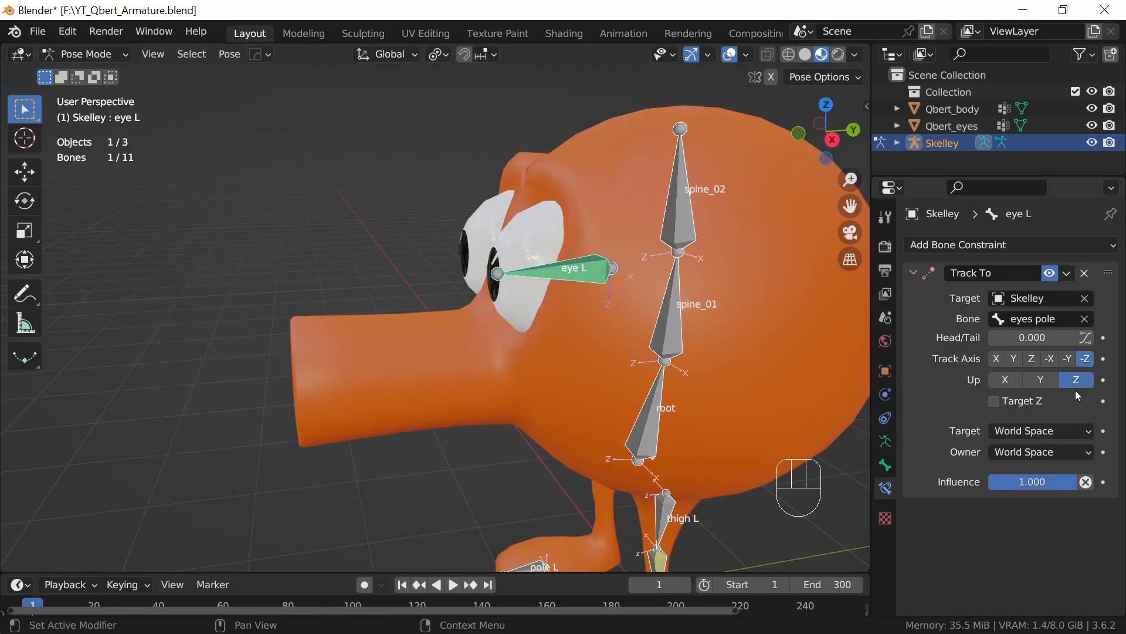
{"action": "middle_click_drag", "start_coordinate": [544, 439], "coordinate": [522, 436]}
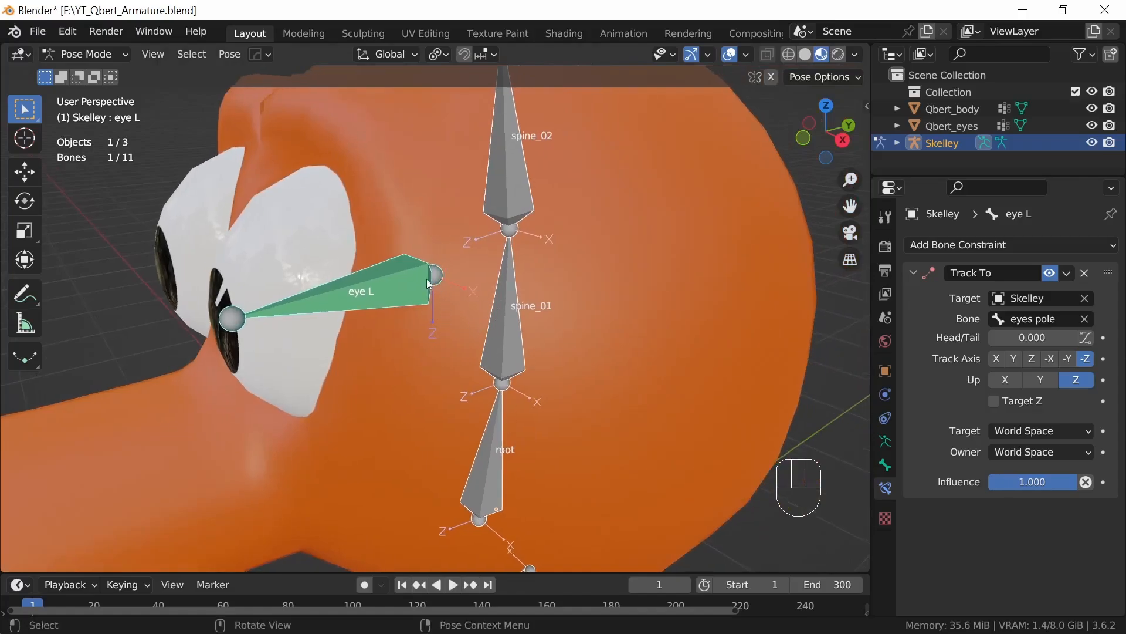
{"action": "middle_click_drag", "start_coordinate": [265, 324], "coordinate": [428, 425], "text": "ctrl"}
{"action": "left_click", "coordinate": [1015, 358]}
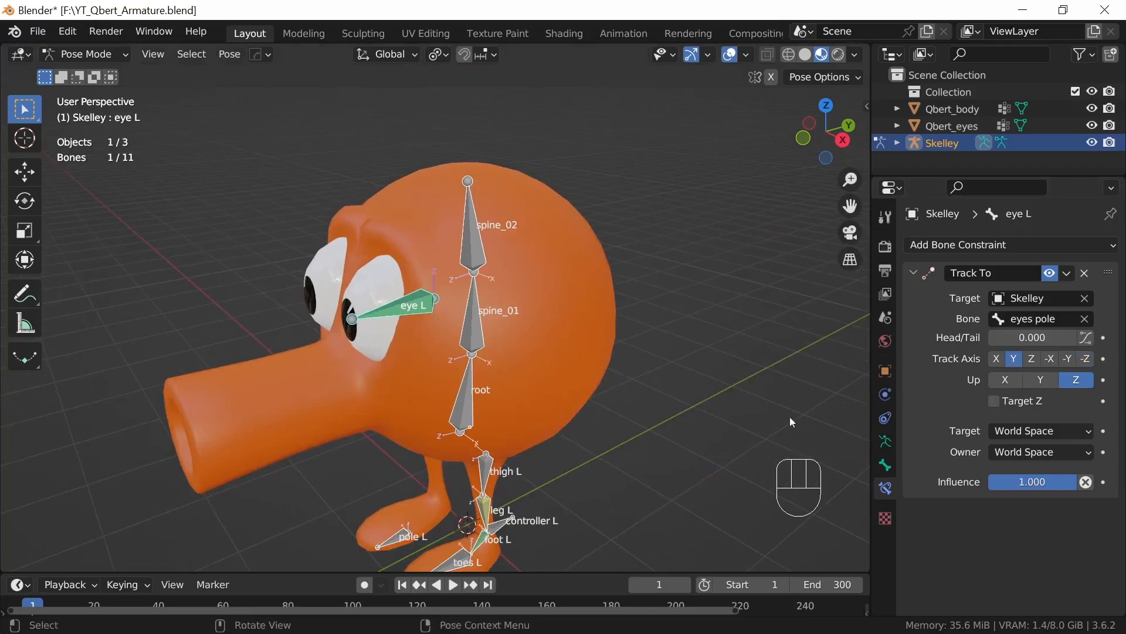
Step: Test the eye tracking with a trial move of the eyes pole bone and cancel the move
{"action": "middle_click_drag", "start_coordinate": [489, 378], "coordinate": [513, 438], "text": "shift"}
{"action": "left_click", "coordinate": [340, 414]}
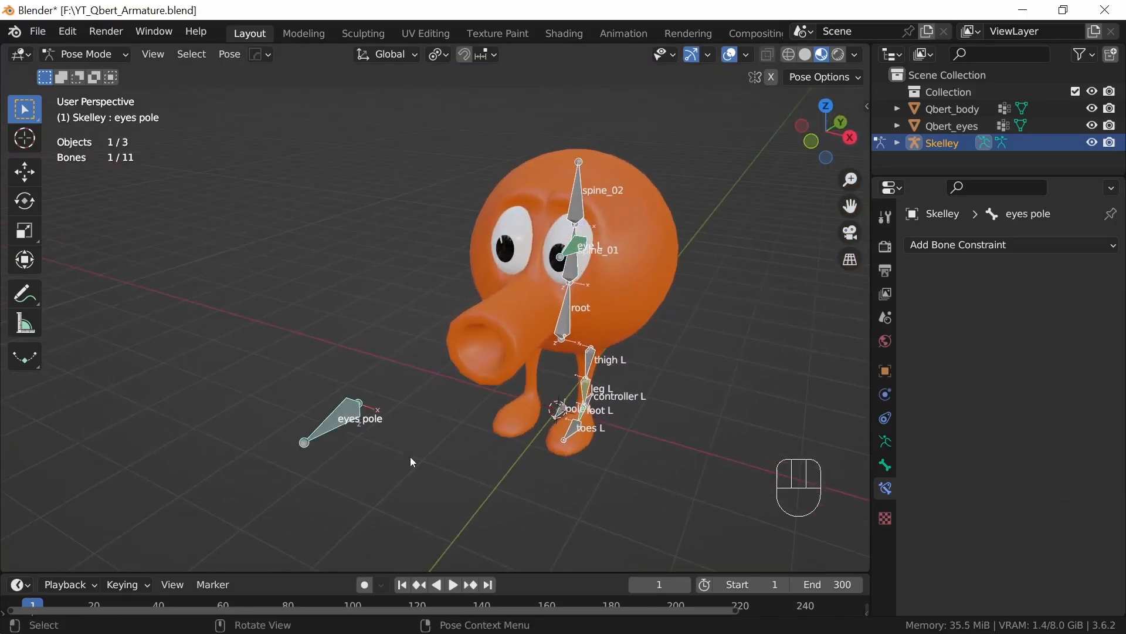
{"action": "key", "text": "g"}
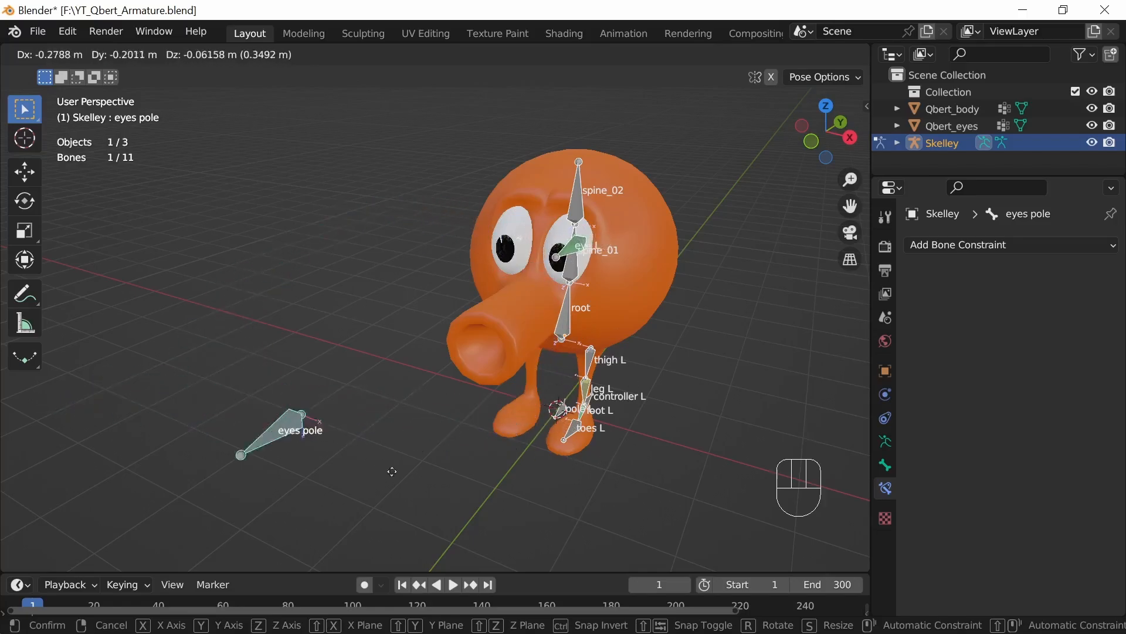
{"action": "left_click", "coordinate": [434, 453]}
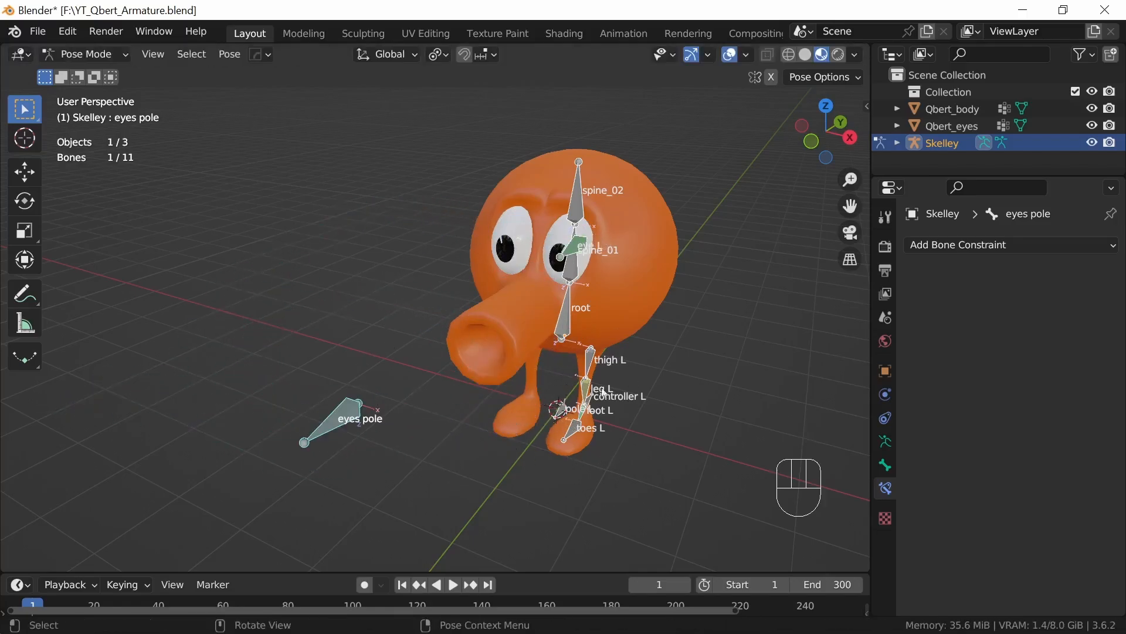
Step: Try X as the Track Axis of eye L's constraint with a trial move of the eyes pole, and restore Y
{"action": "left_click", "coordinate": [581, 242]}
{"action": "left_click", "coordinate": [996, 358]}
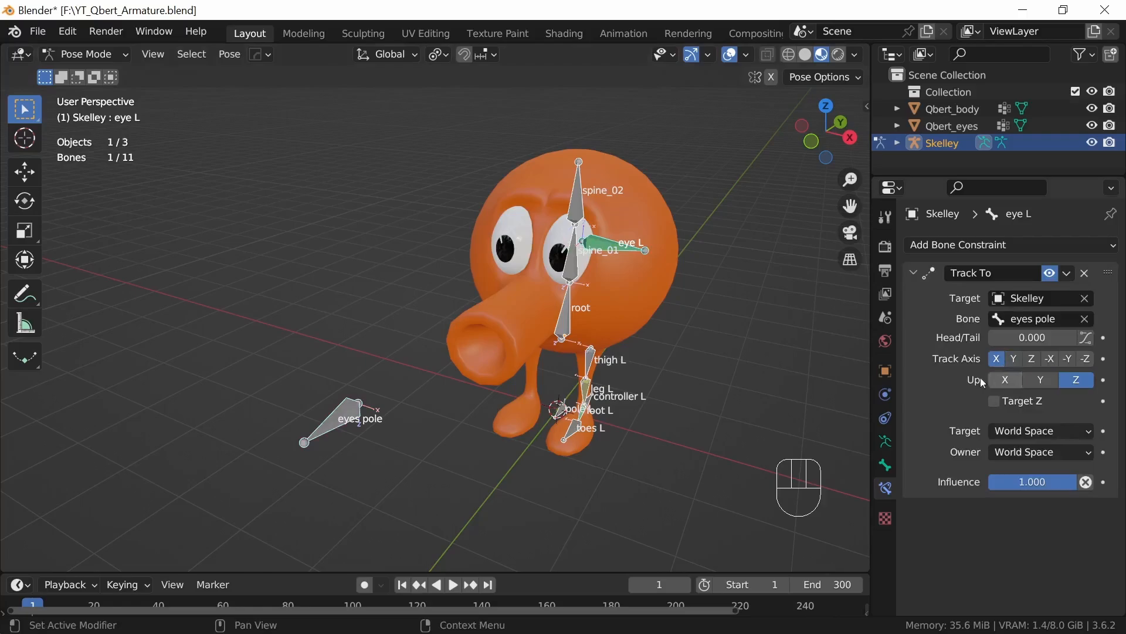
{"action": "left_click", "coordinate": [357, 413]}
{"action": "key", "text": "g"}
{"action": "right_click", "coordinate": [405, 483]}
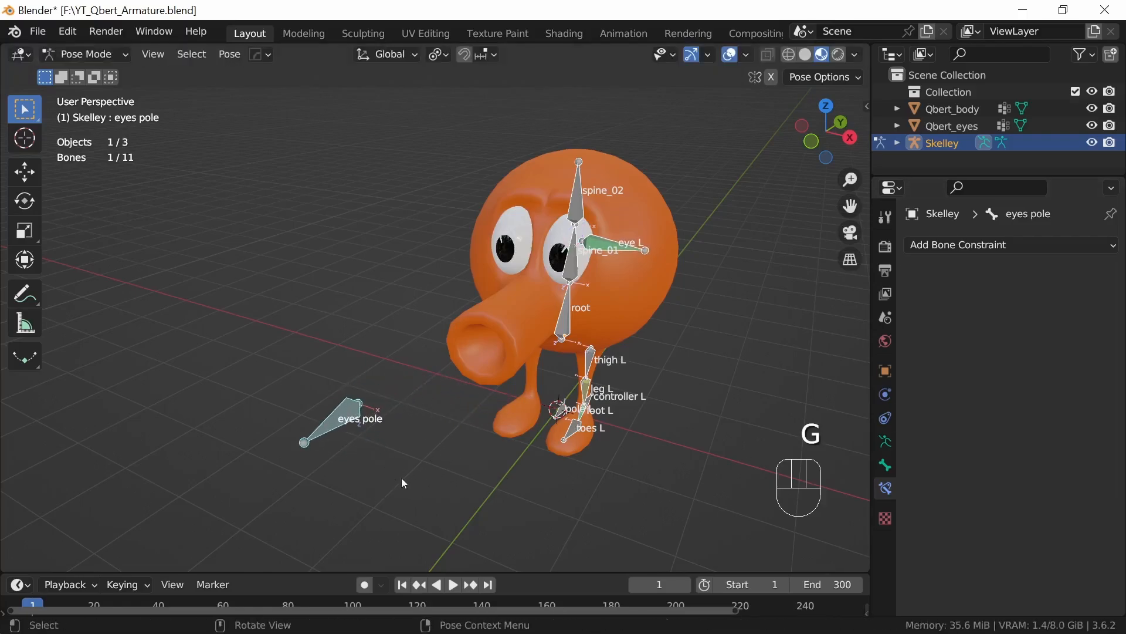
{"action": "left_click", "coordinate": [599, 245]}
{"action": "left_click", "coordinate": [1014, 358]}
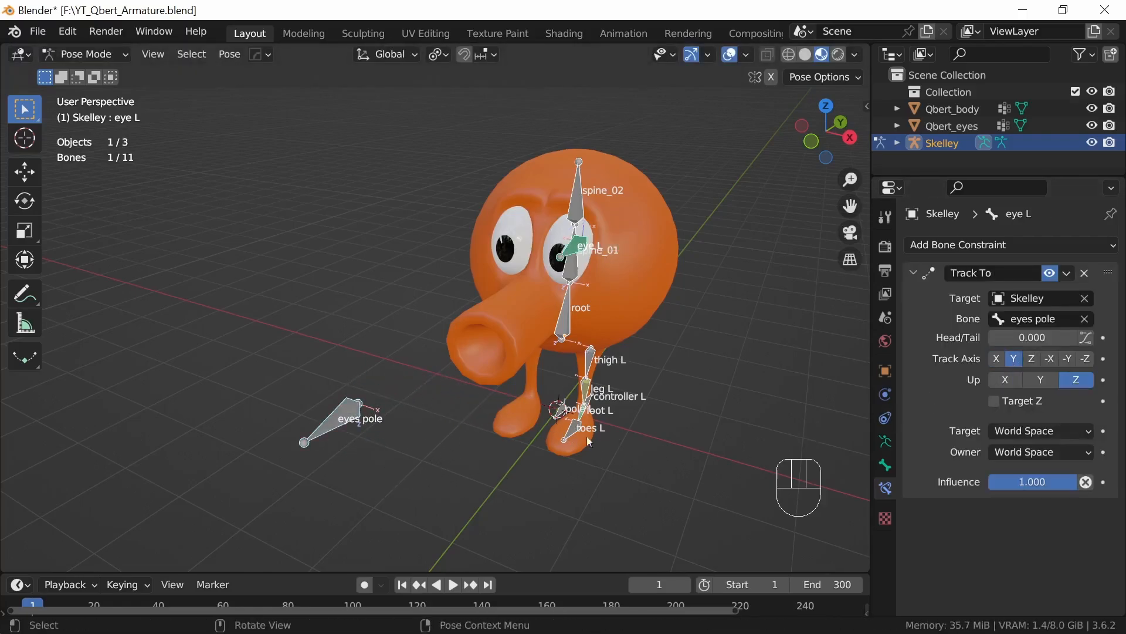
Step: Select all bones of the armature in Edit Mode and symmetrize them to create the right-side bones
{"action": "middle_click_drag", "start_coordinate": [587, 438], "coordinate": [531, 442]}
{"action": "middle_click_drag", "start_coordinate": [688, 413], "coordinate": [616, 311], "text": "shift"}
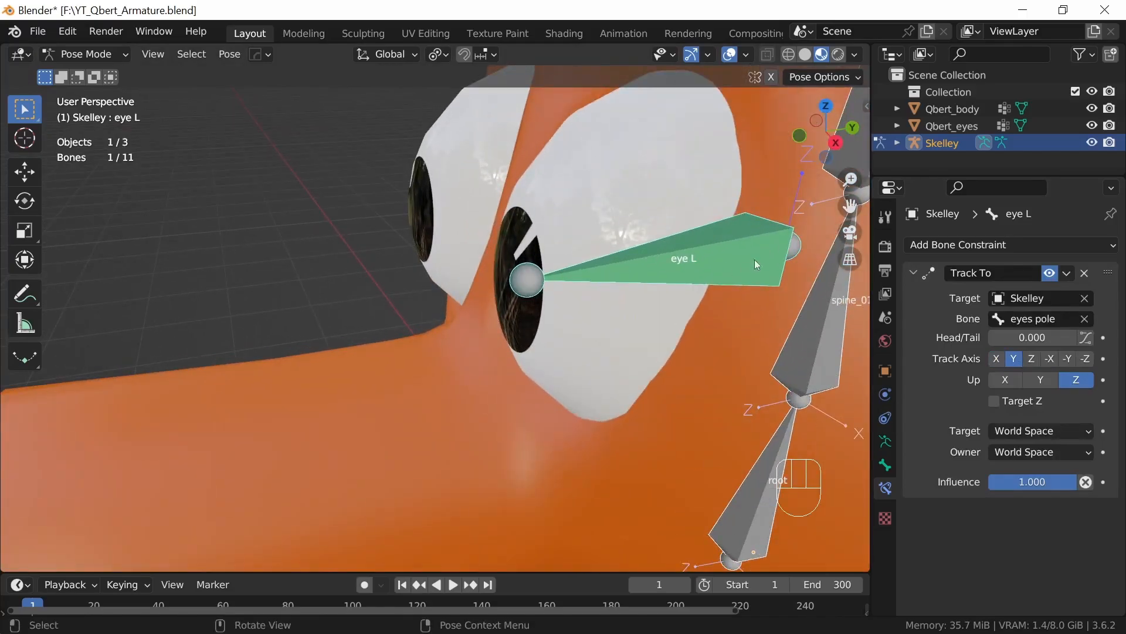
{"action": "middle_click_drag", "start_coordinate": [754, 259], "coordinate": [617, 268], "text": "shift"}
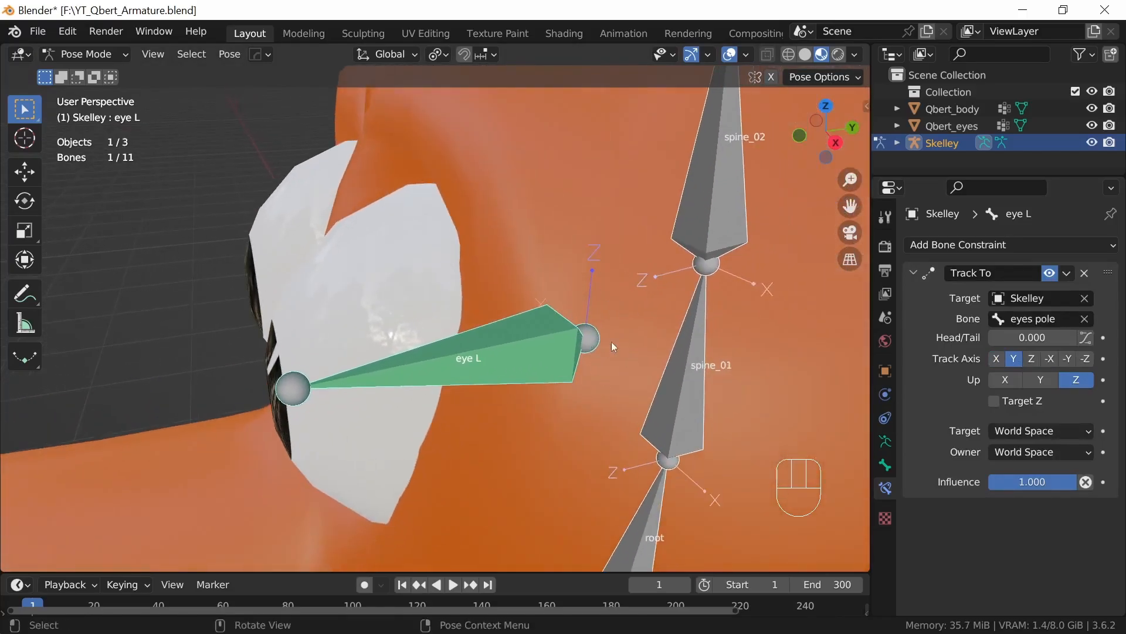
{"action": "middle_click_drag", "start_coordinate": [611, 341], "coordinate": [616, 434], "text": "ctrl"}
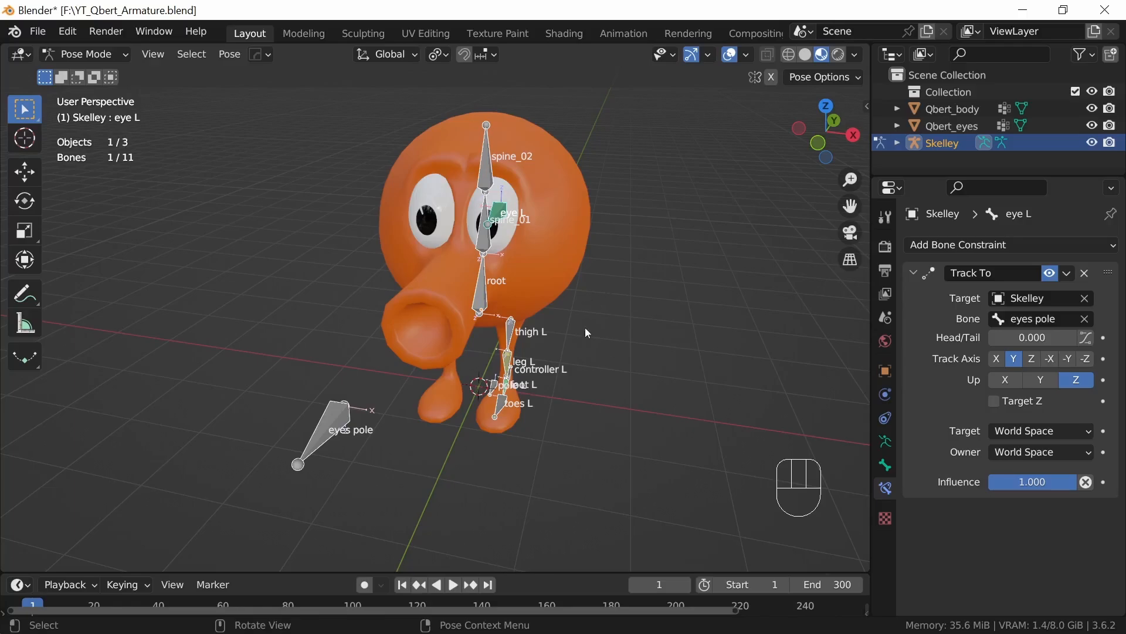
{"action": "middle_click_drag", "start_coordinate": [588, 332], "coordinate": [572, 347]}
{"action": "key", "text": "Tab"}
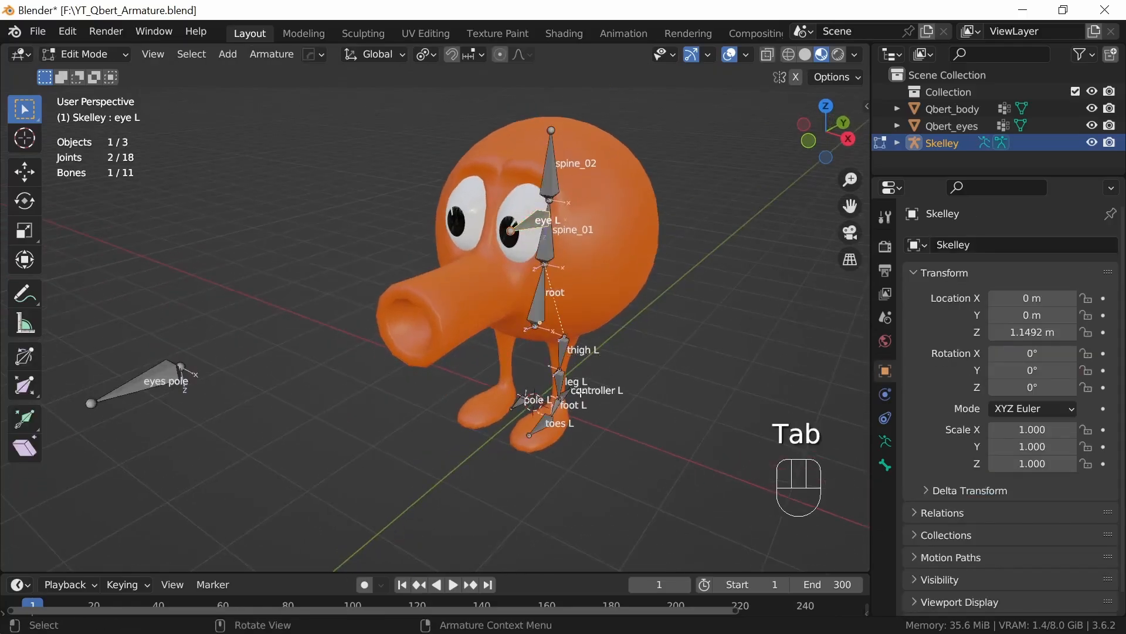
{"action": "key", "text": "a"}
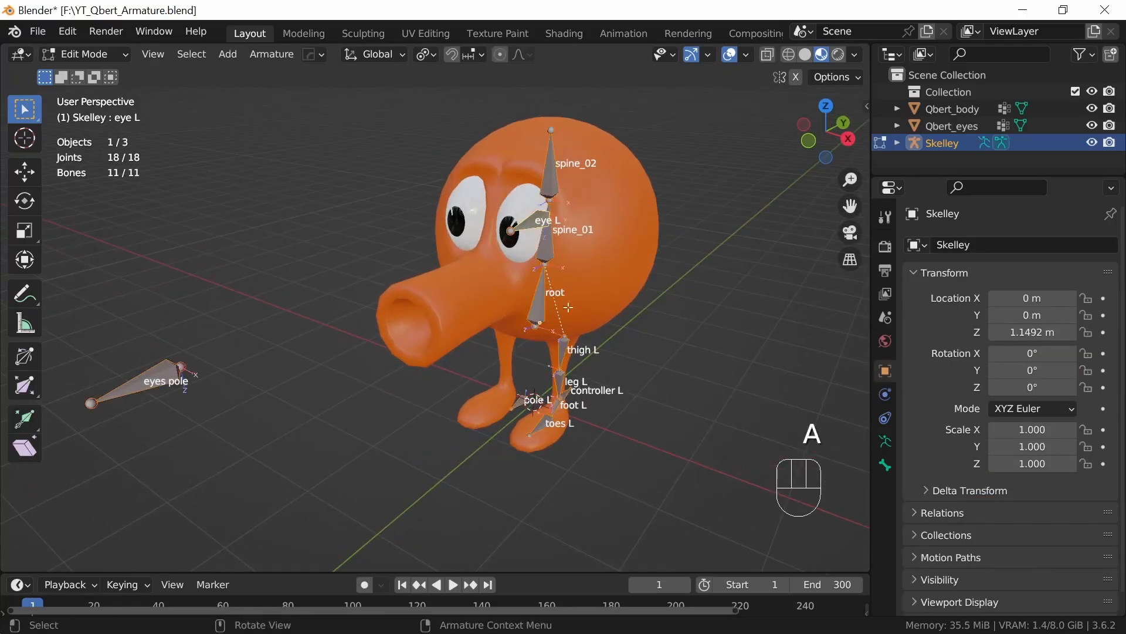
{"action": "left_click", "coordinate": [271, 54]}
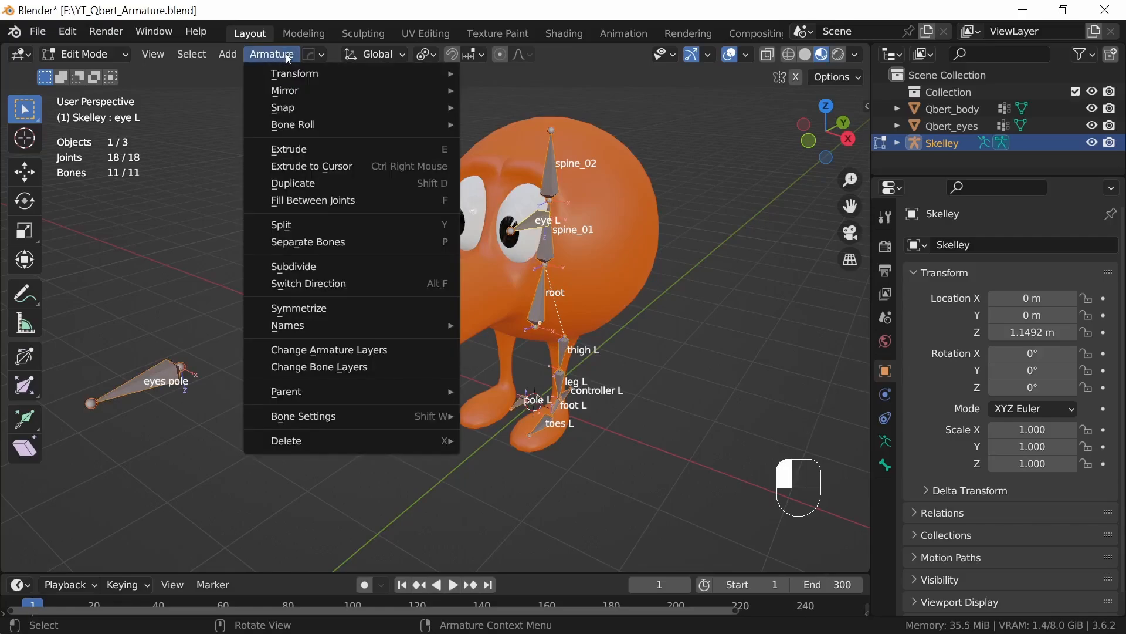
{"action": "left_click", "coordinate": [320, 310]}
Step: Return the symmetrized armature to Pose Mode
{"action": "middle_click_drag", "start_coordinate": [547, 451], "coordinate": [323, 462]}
{"action": "middle_click_drag", "start_coordinate": [608, 449], "coordinate": [448, 497]}
{"action": "middle_click_drag", "start_coordinate": [681, 457], "coordinate": [589, 405]}
{"action": "middle_click_drag", "start_coordinate": [570, 478], "coordinate": [601, 364], "text": "shift"}
{"action": "middle_click_drag", "start_coordinate": [709, 390], "coordinate": [653, 396]}
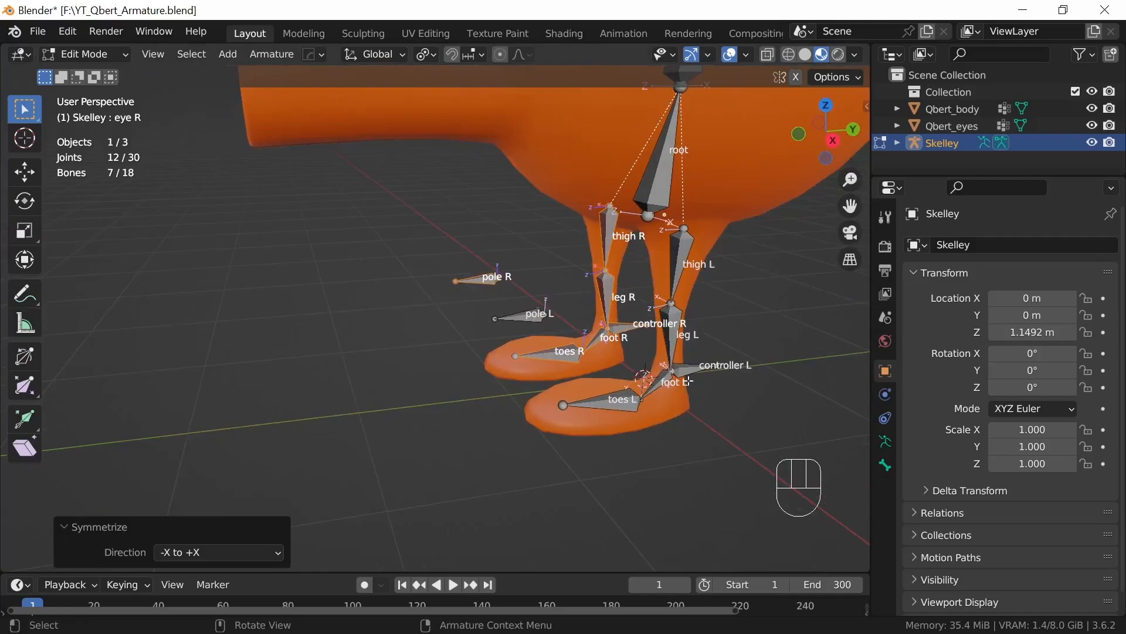
{"action": "key", "text": "Tab"}
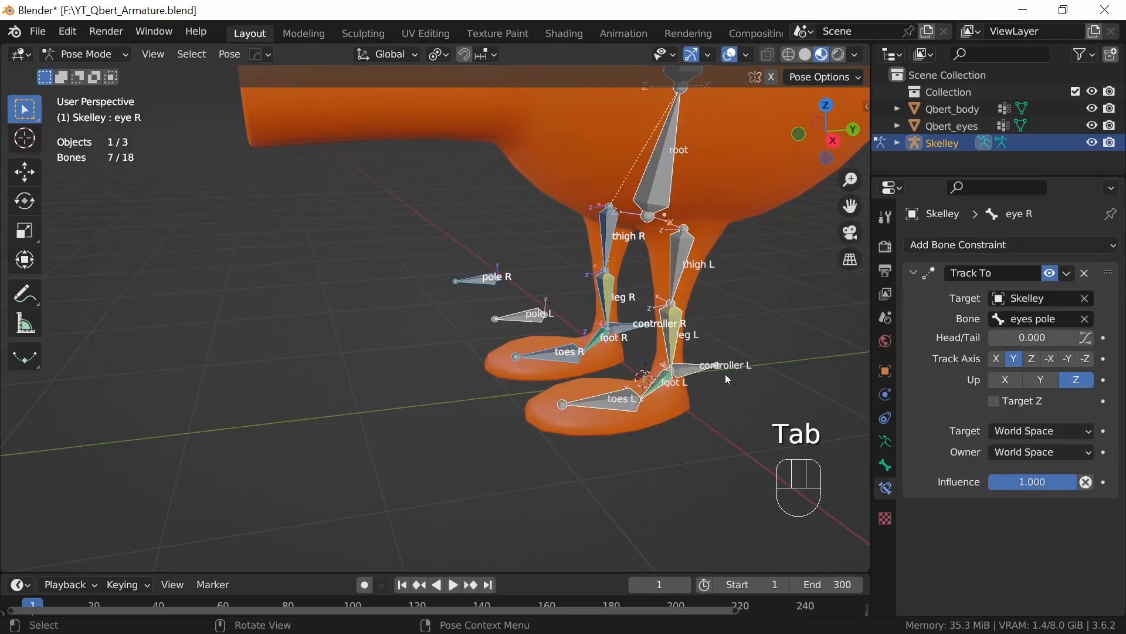
Step: Test both legs by raising the controller L bone about 0.33 m and the controller R bone about 0.25 m
{"action": "left_click", "coordinate": [704, 369]}
{"action": "key", "text": "g"}
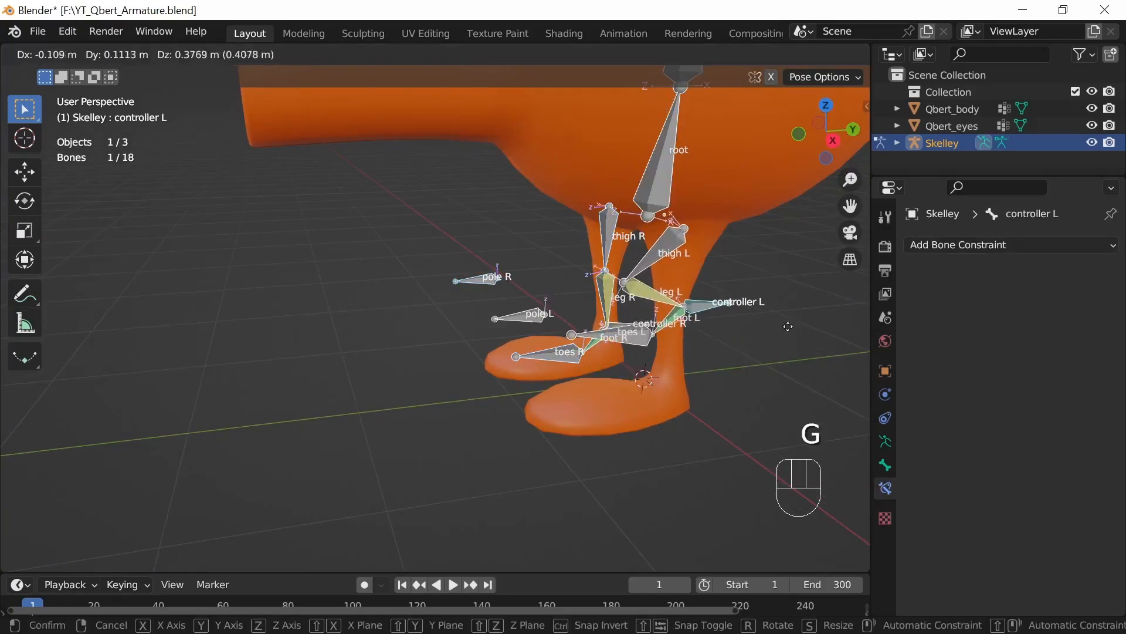
{"action": "left_click", "coordinate": [674, 386]}
{"action": "middle_click_drag", "start_coordinate": [675, 386], "coordinate": [859, 401]}
{"action": "middle_click_drag", "start_coordinate": [516, 427], "coordinate": [665, 385], "text": "shift"}
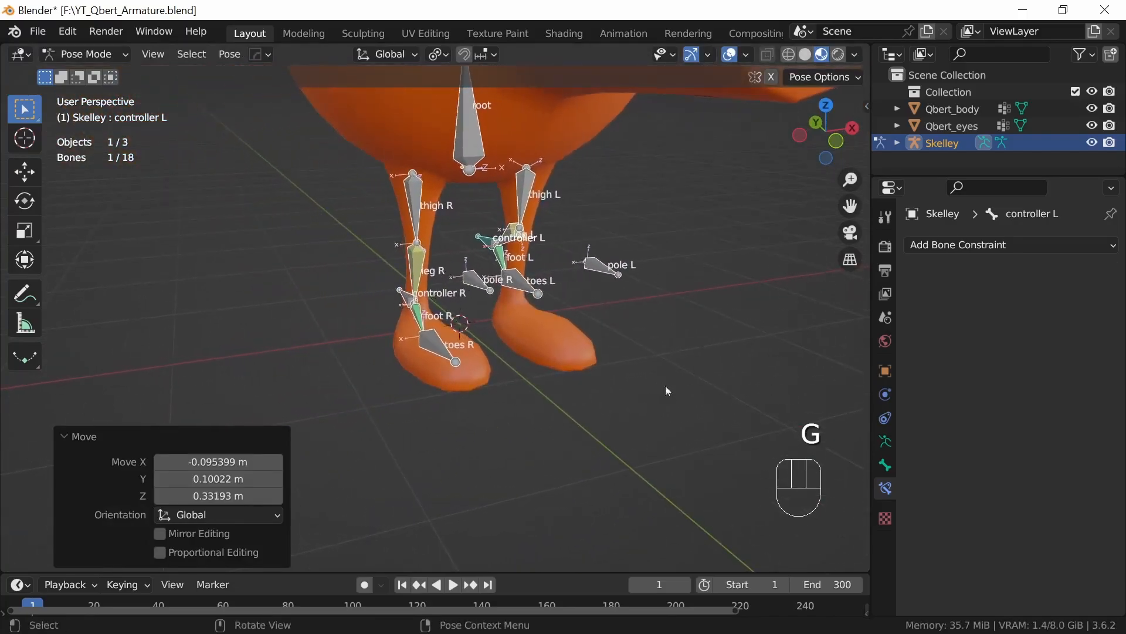
{"action": "left_click", "coordinate": [409, 299]}
{"action": "key", "text": "g"}
{"action": "left_click", "coordinate": [593, 365]}
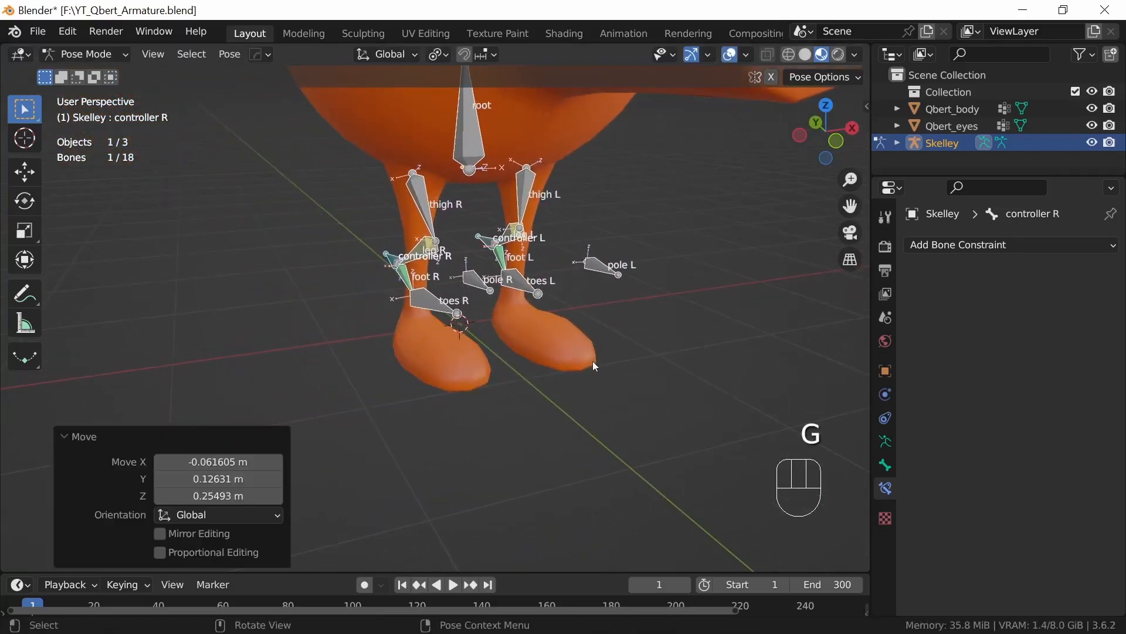
Step: Clear the location of all bones to return the legs to their rest pose
{"action": "mouse_move", "coordinate": [719, 391]}
{"action": "middle_mouse_down"}
{"action": "mouse_move", "coordinate": [663, 388]}
{"action": "mouse_move", "coordinate": [725, 404]}
{"action": "mouse_move", "coordinate": [740, 357]}
{"action": "mouse_move", "coordinate": [777, 391]}
{"action": "mouse_move", "coordinate": [706, 407]}
{"action": "middle_mouse_up"}
{"action": "key", "text": "a"}
{"action": "key", "text": "alt+g"}
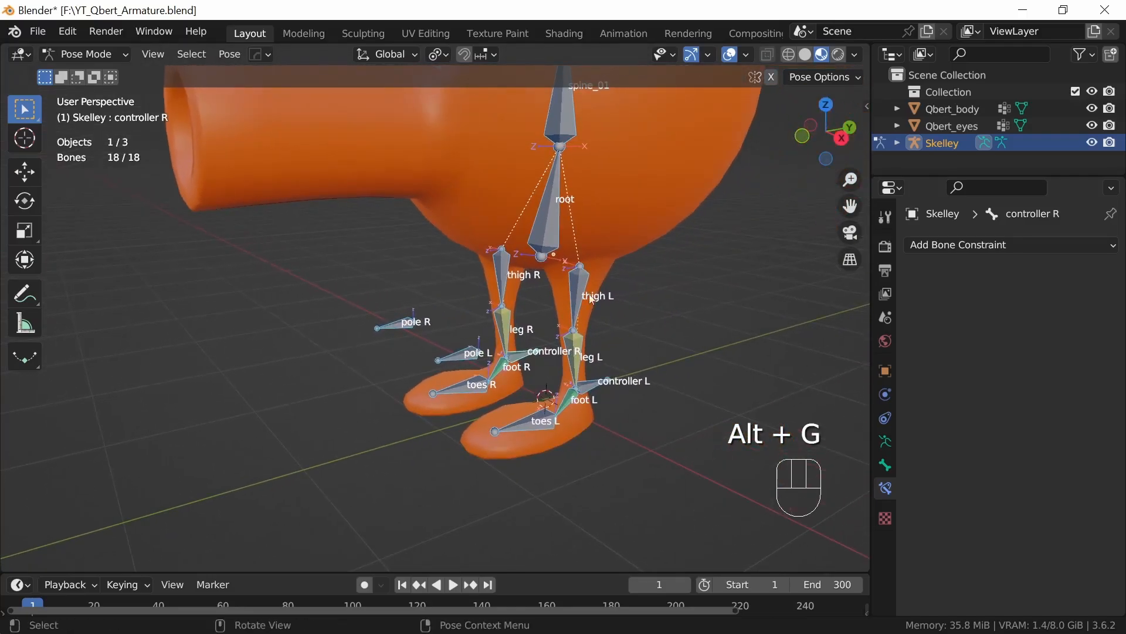
Step: Try lowering the root bone about 0.41 m along the global Z axis and cancel the move
{"action": "left_click", "coordinate": [553, 223]}
{"action": "middle_click_drag", "start_coordinate": [685, 350], "coordinate": [635, 342], "text": "ctrl"}
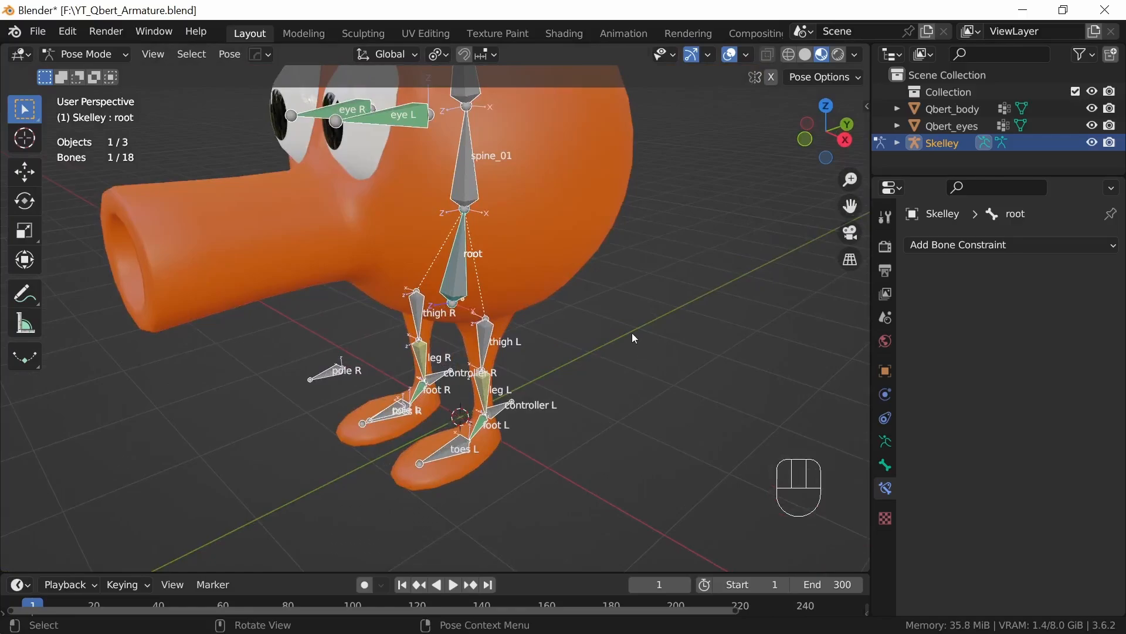
{"action": "key", "text": "g"}
{"action": "key", "text": "z"}
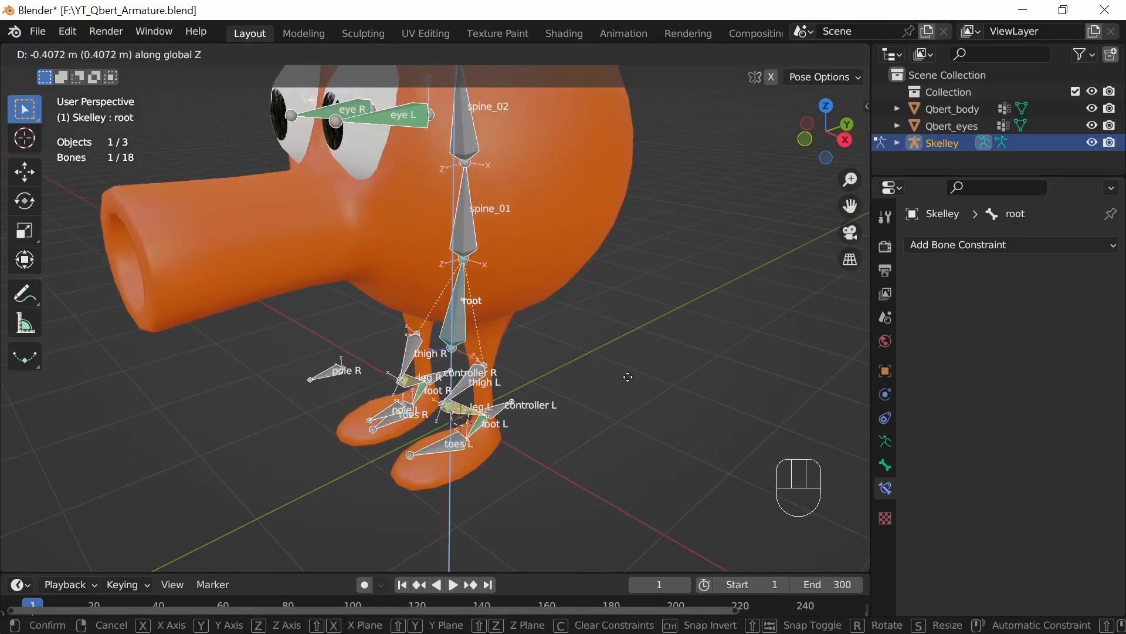
{"action": "right_click", "coordinate": [642, 340]}
Step: Try rotating the root bone about 11° around the global Y axis and moving it freely about 0.3 m, cancelling both
{"action": "middle_click_drag", "start_coordinate": [642, 341], "coordinate": [671, 362]}
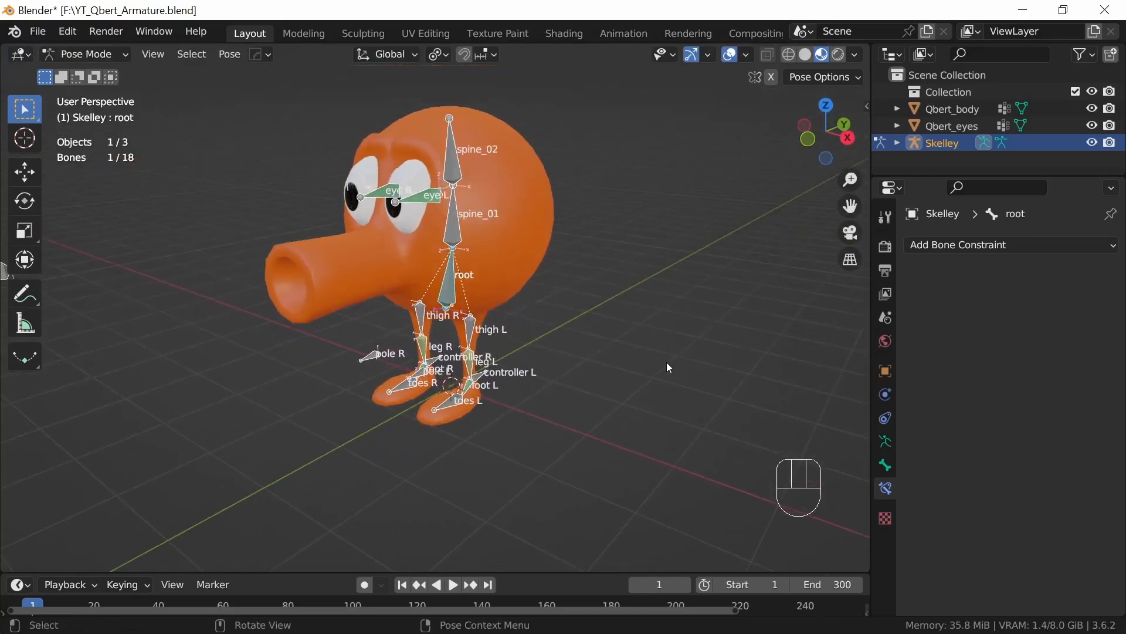
{"action": "key", "text": "r"}
{"action": "key", "text": "y"}
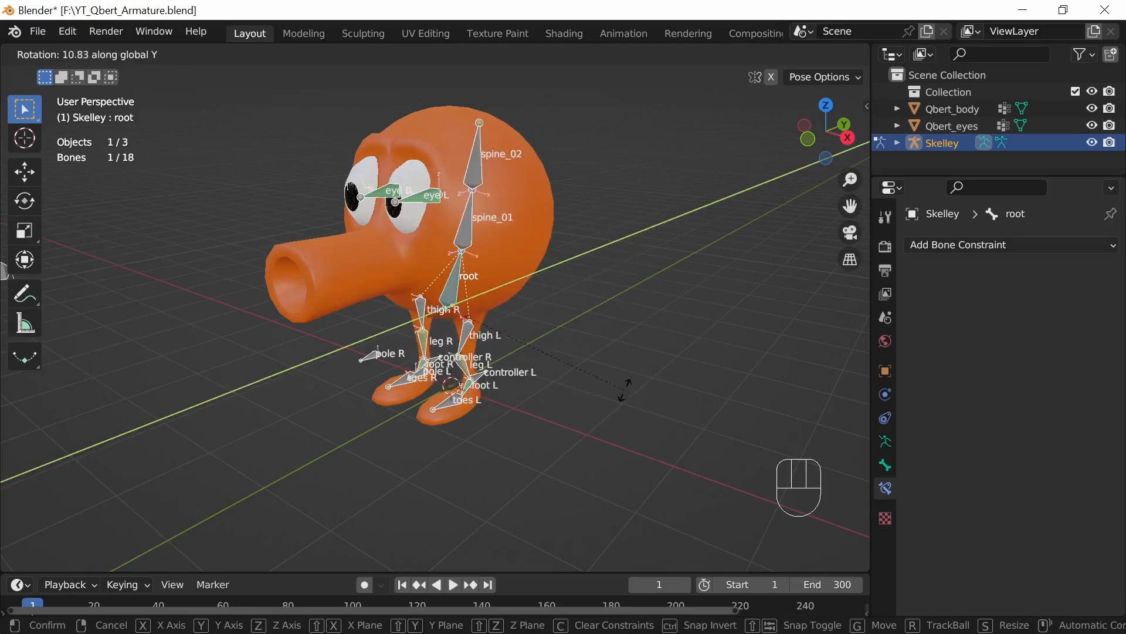
{"action": "key", "text": "Escape"}
{"action": "key", "text": "g"}
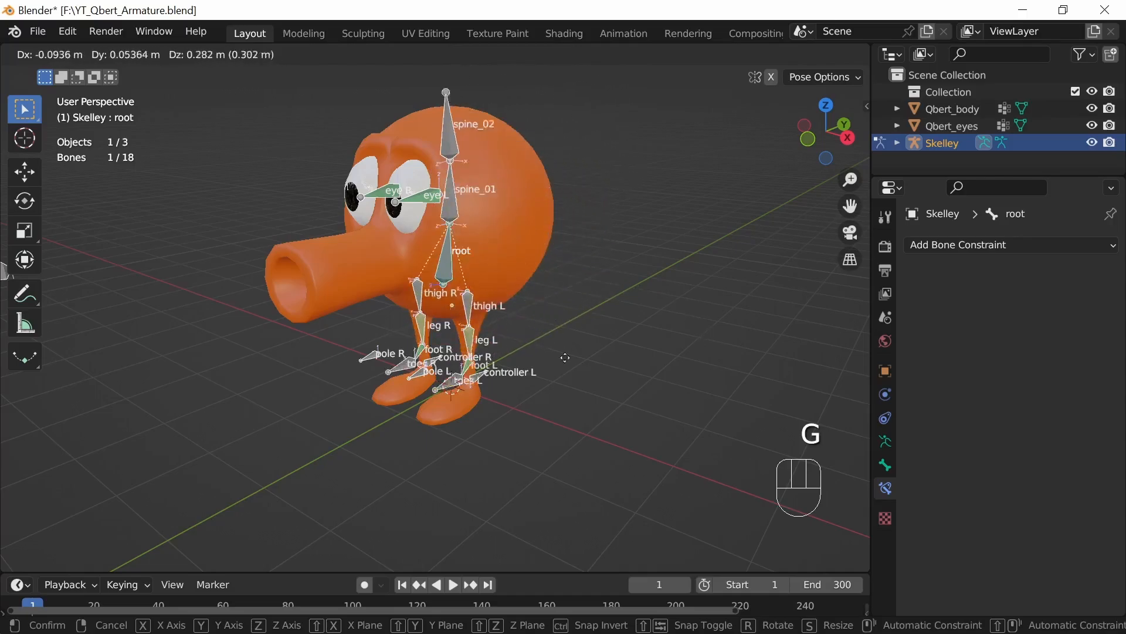
{"action": "right_click", "coordinate": [649, 333]}
Step: In Edit Mode, parent the eye L bone to the root bone with Keep Offset
{"action": "middle_click_drag", "start_coordinate": [650, 333], "coordinate": [692, 337]}
{"action": "middle_click_drag", "start_coordinate": [624, 357], "coordinate": [561, 352], "text": "shift"}
{"action": "key", "text": "Tab"}
{"action": "left_click", "coordinate": [431, 222]}
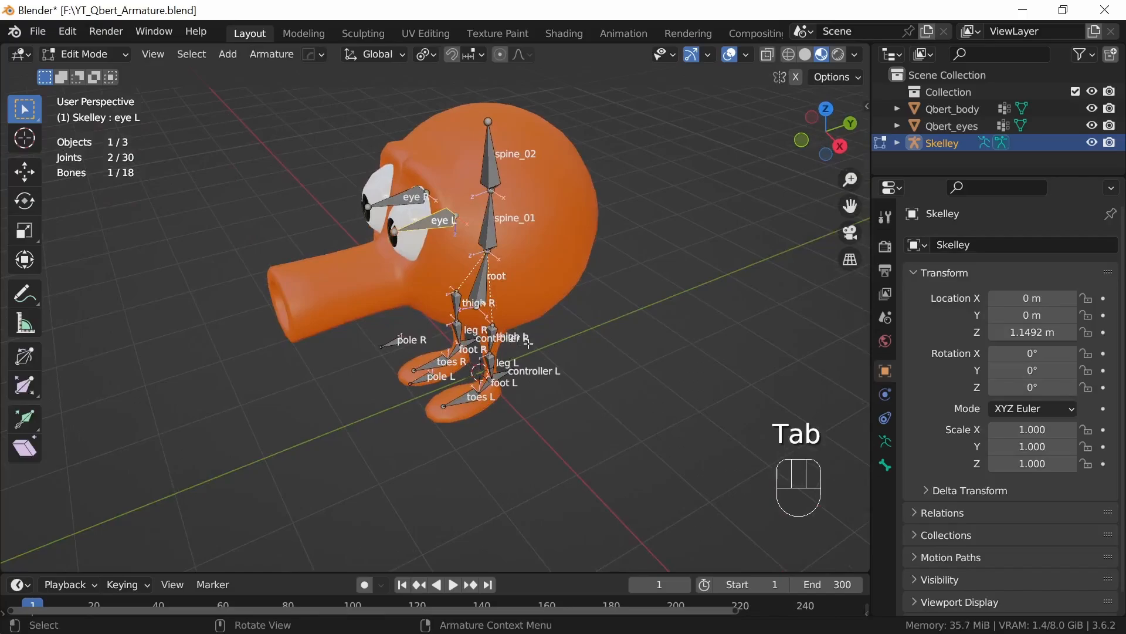
{"action": "left_click", "coordinate": [482, 287], "text": "shift"}
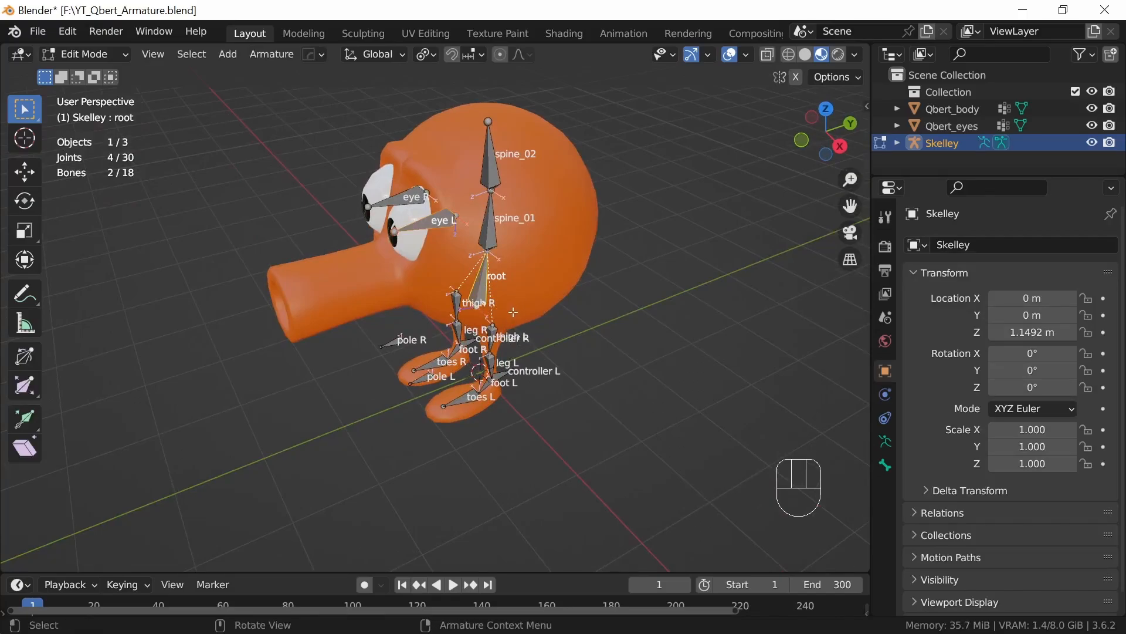
{"action": "key", "text": "ctrl+p"}
{"action": "left_click", "coordinate": [506, 311]}
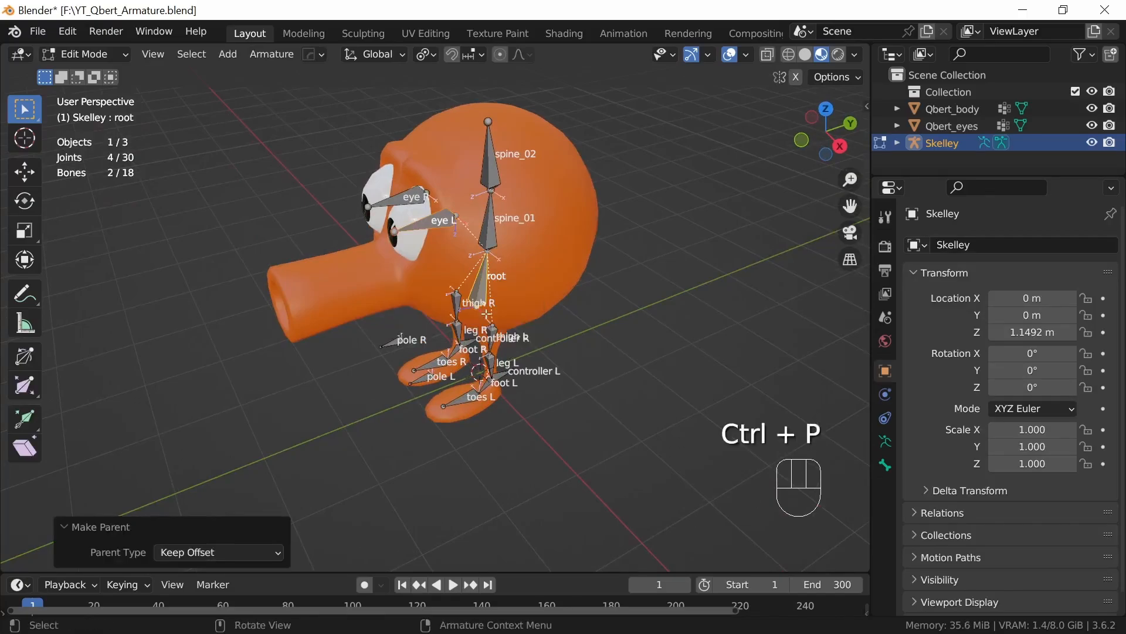
Step: Parent the eye R bone to the root bone with Keep Offset
{"action": "left_click", "coordinate": [407, 199]}
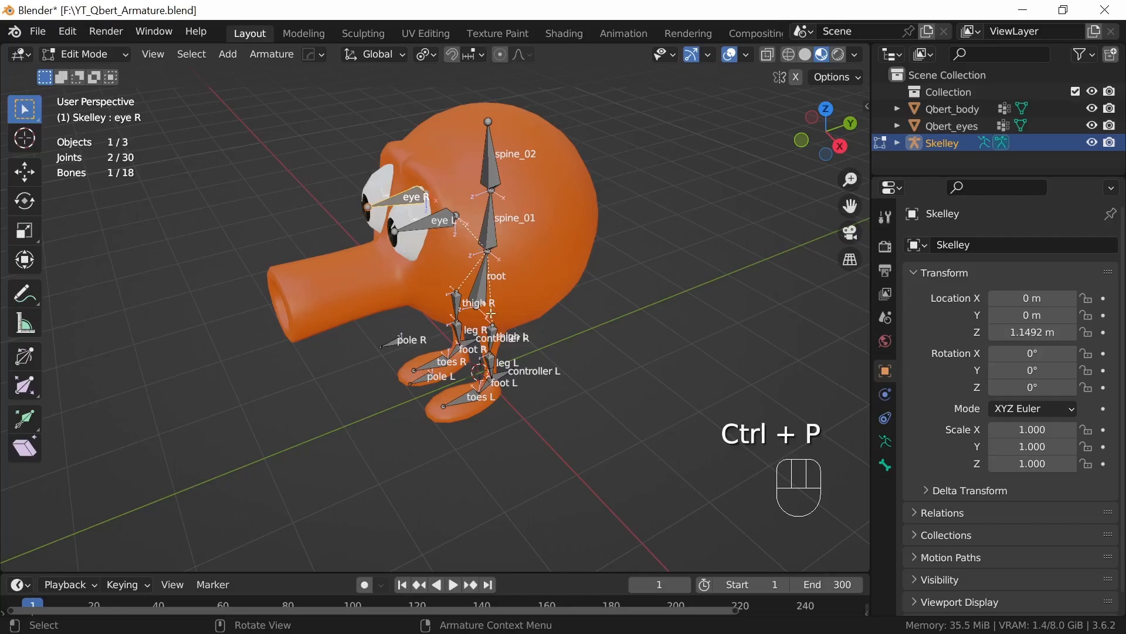
{"action": "left_click", "coordinate": [482, 287], "text": "shift"}
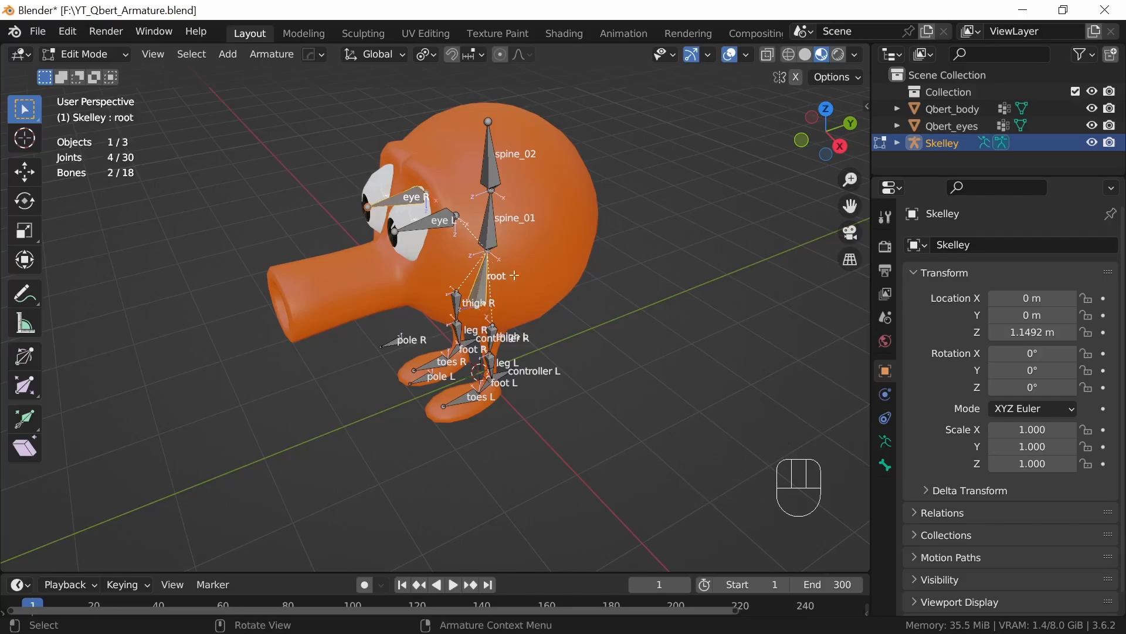
{"action": "key", "text": "ctrl+p"}
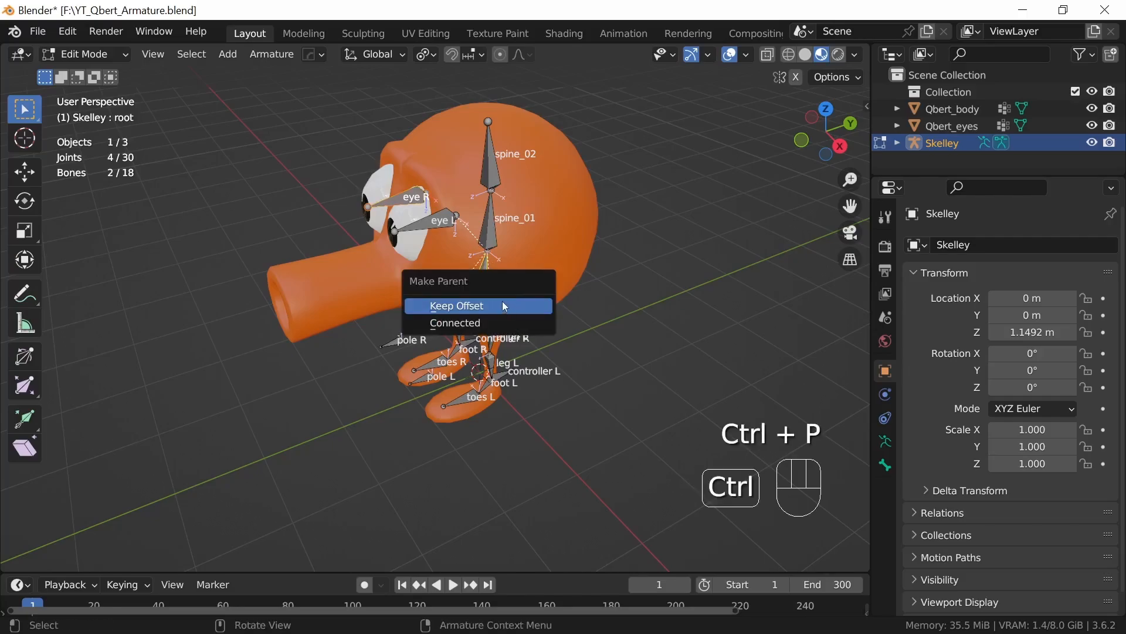
{"action": "left_click", "coordinate": [502, 304]}
{"action": "middle_click_drag", "start_coordinate": [515, 306], "coordinate": [454, 203]}
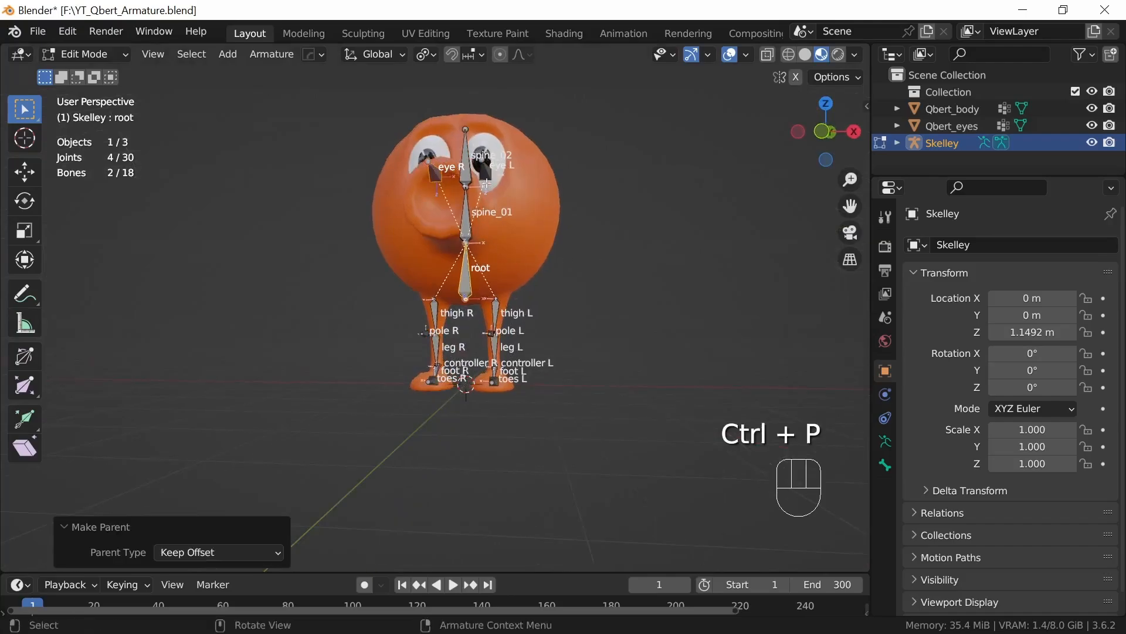
{"action": "middle_click_drag", "start_coordinate": [521, 322], "coordinate": [546, 322]}
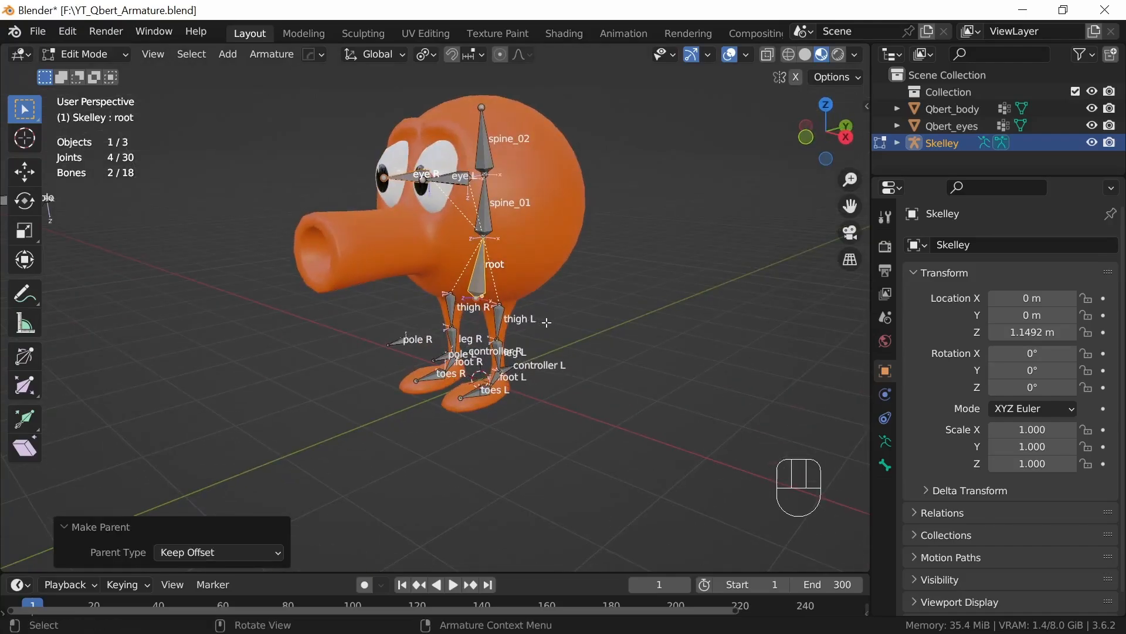
Step: In Pose Mode, try moving the root bone about 2.3 m and rotating it about 15° around the global Y axis, cancelling both
{"action": "key", "text": "Tab"}
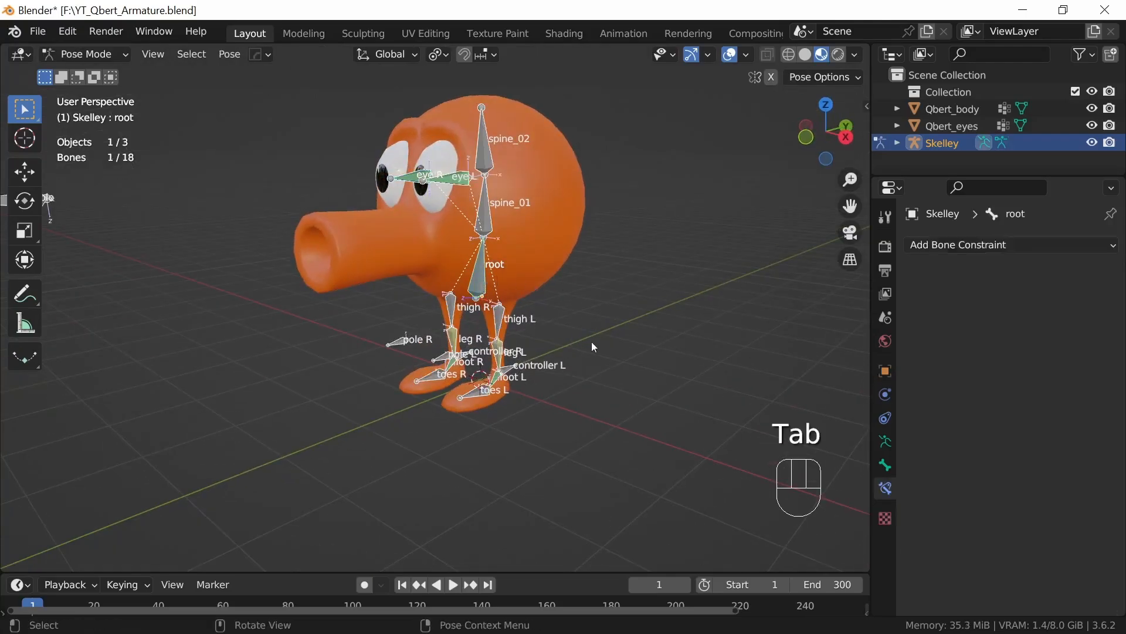
{"action": "key", "text": "g"}
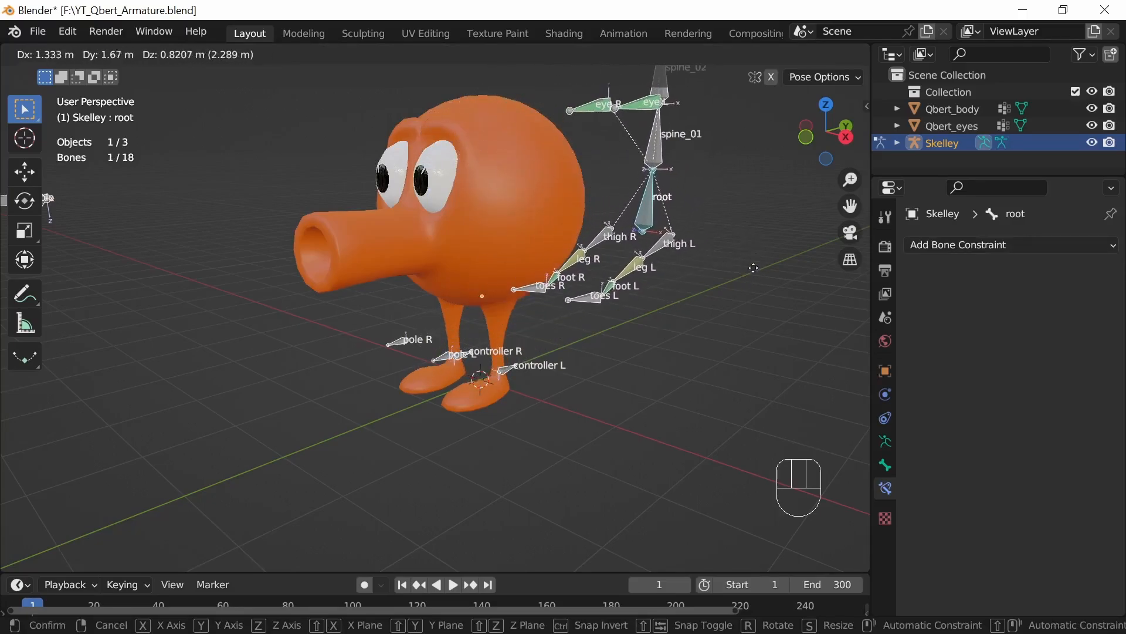
{"action": "key", "text": "Escape"}
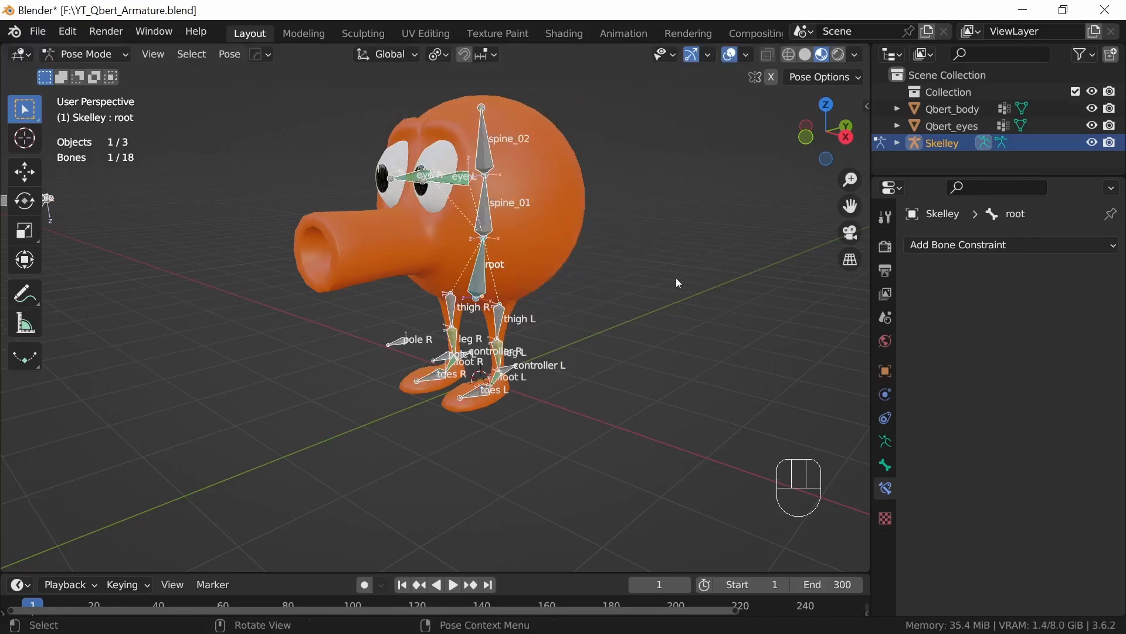
{"action": "key", "text": "r"}
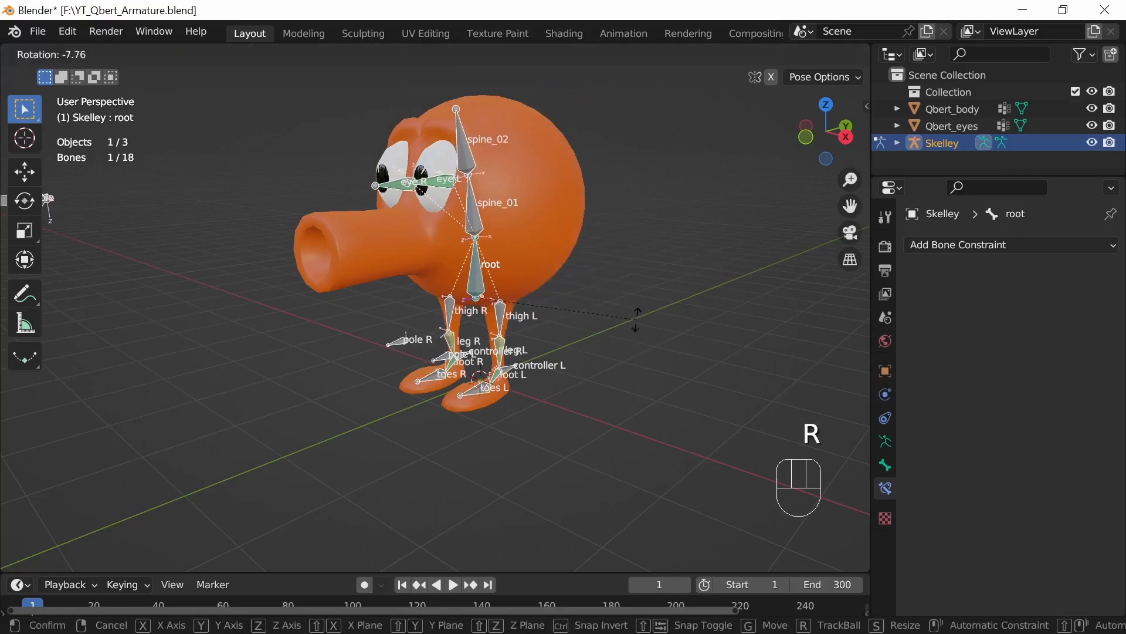
{"action": "key", "text": "y"}
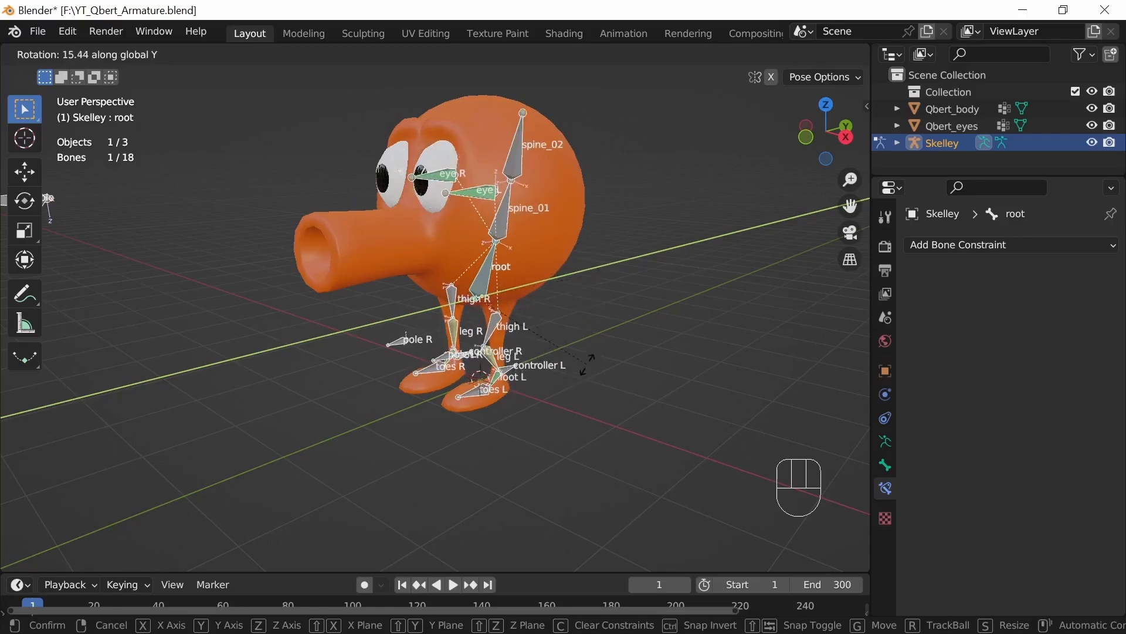
{"action": "left_click", "coordinate": [616, 317]}
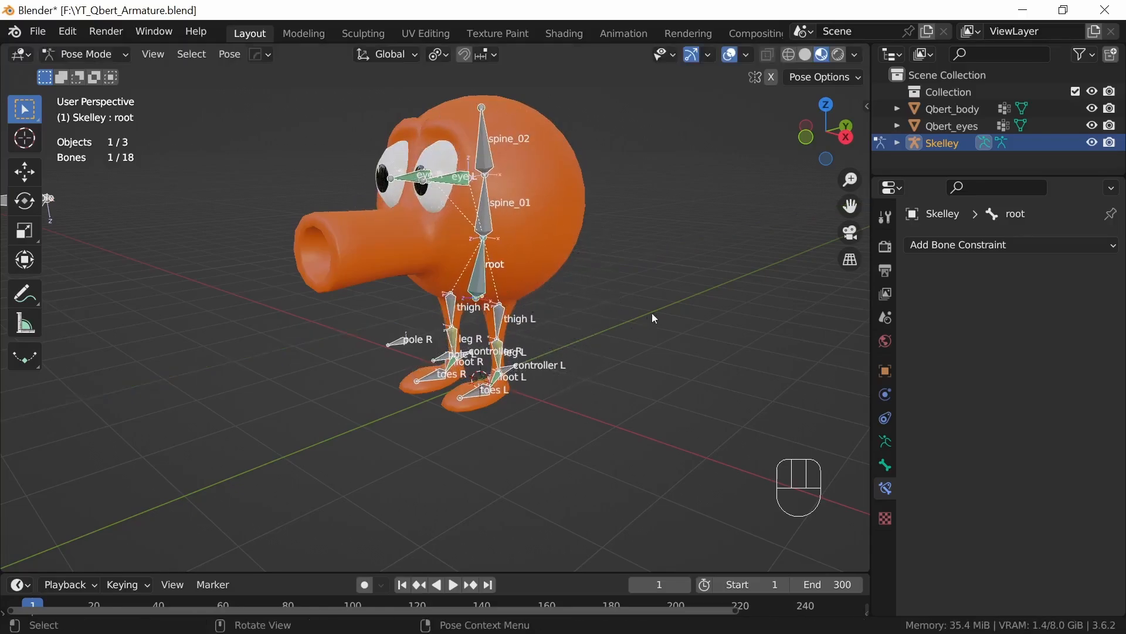
{"action": "middle_click_drag", "start_coordinate": [655, 318], "coordinate": [601, 369]}
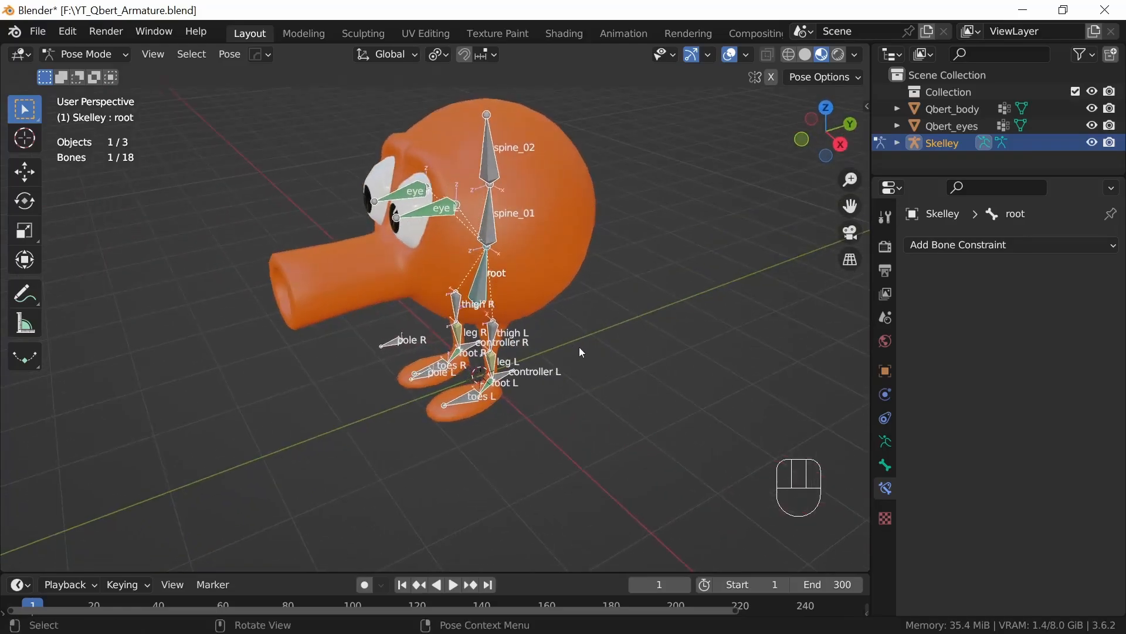
Step: In Edit Mode, check that Deform is disabled for the eyes pole, pole L and pole R bones
{"action": "key", "text": "Tab"}
{"action": "middle_click_drag", "start_coordinate": [552, 332], "coordinate": [628, 332]}
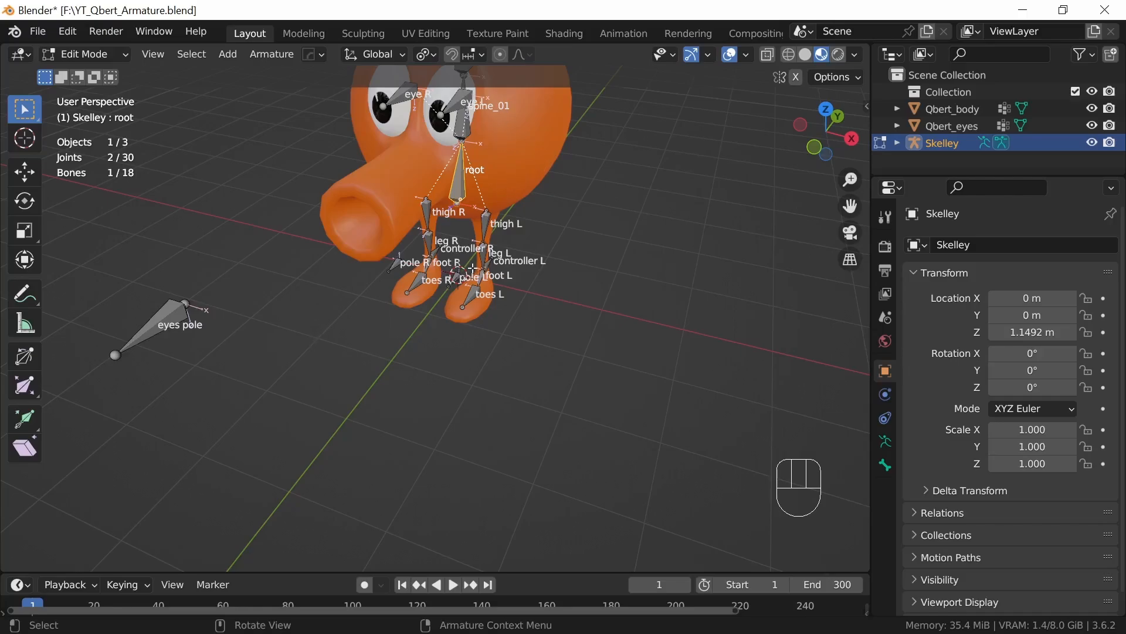
{"action": "left_click", "coordinate": [171, 316]}
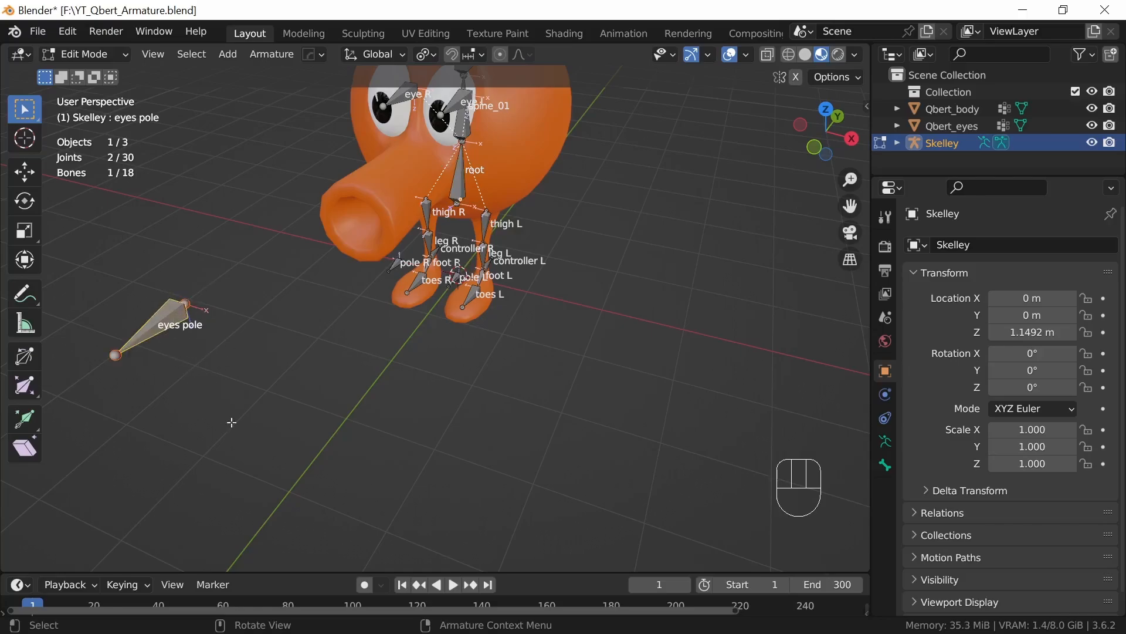
{"action": "left_click", "coordinate": [886, 466]}
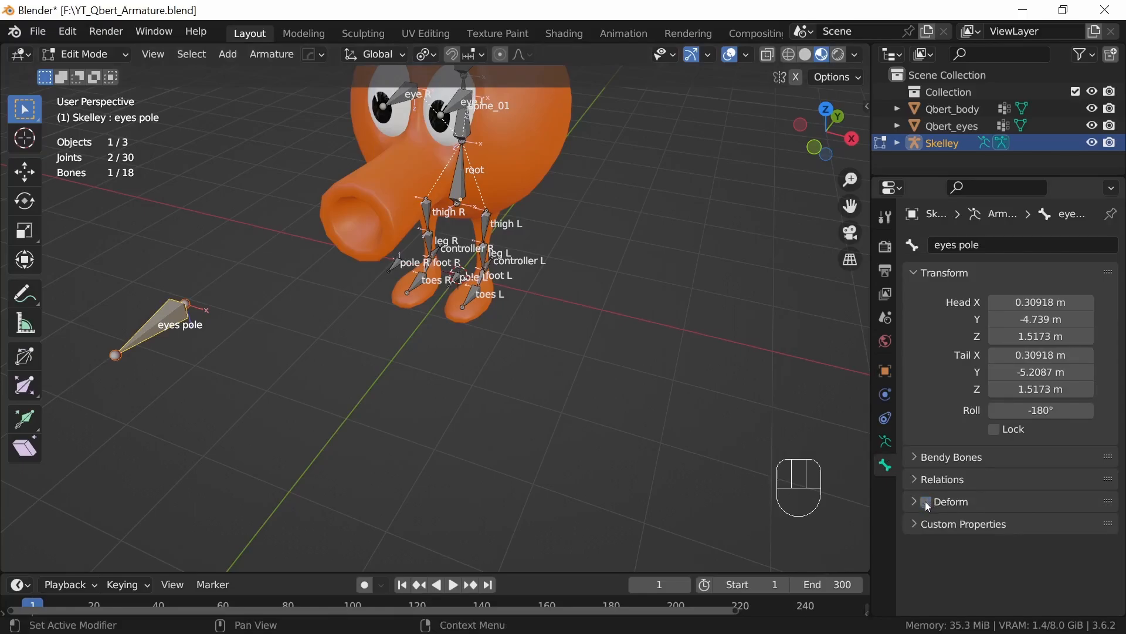
{"action": "middle_click_drag", "start_coordinate": [694, 463], "coordinate": [527, 410]}
{"action": "left_click", "coordinate": [436, 279]}
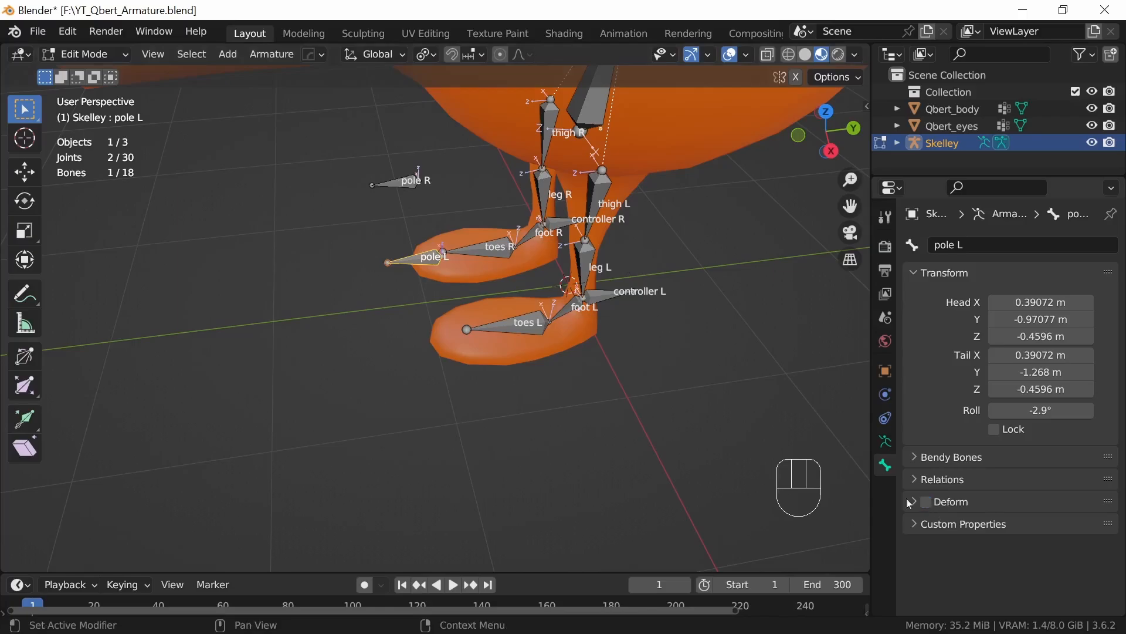
{"action": "left_click", "coordinate": [396, 183]}
{"action": "left_click", "coordinate": [937, 505]}
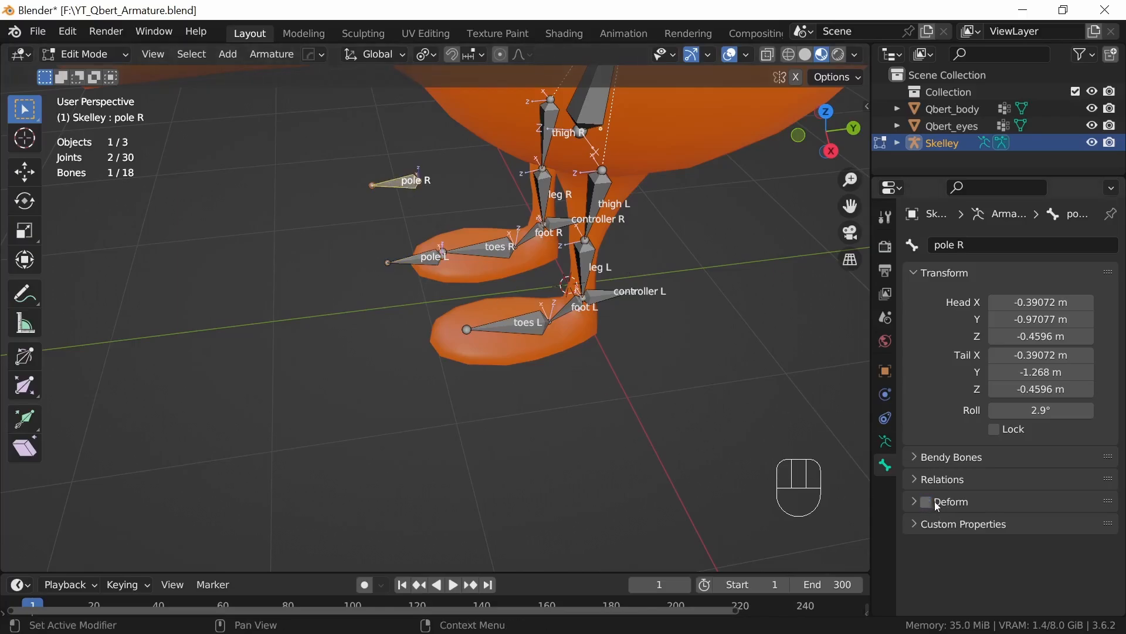
Step: Check that Deform is disabled for the controller L and controller R bones behind the feet
{"action": "middle_click_drag", "start_coordinate": [762, 434], "coordinate": [558, 374]}
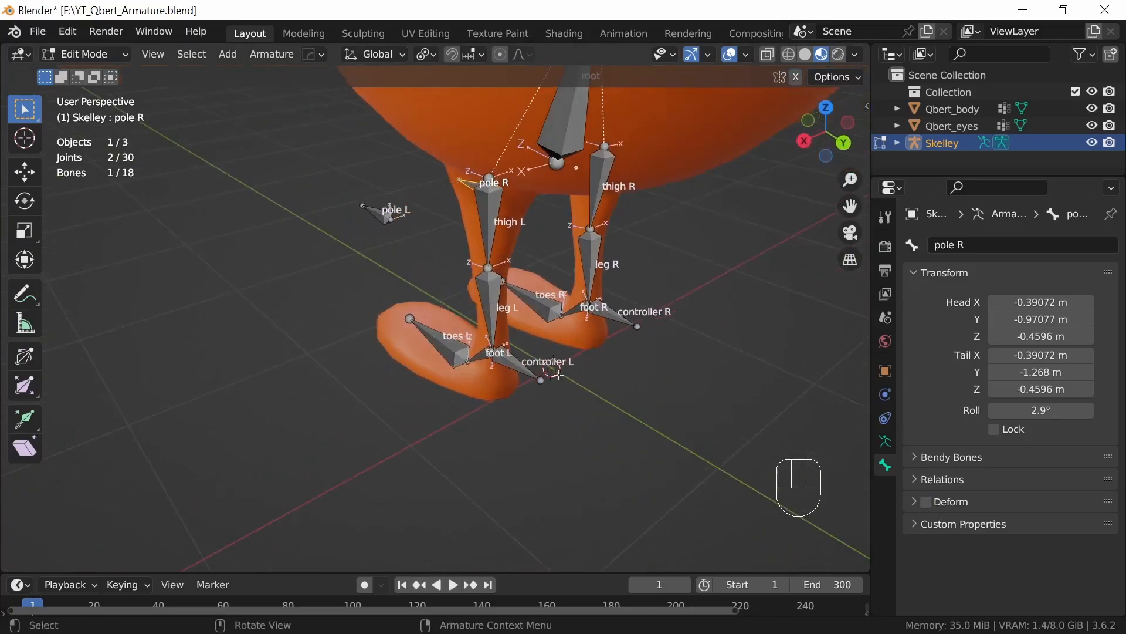
{"action": "left_click", "coordinate": [528, 371]}
{"action": "middle_click_drag", "start_coordinate": [694, 452], "coordinate": [626, 430]}
{"action": "left_click", "coordinate": [595, 384]}
{"action": "left_click", "coordinate": [926, 502]}
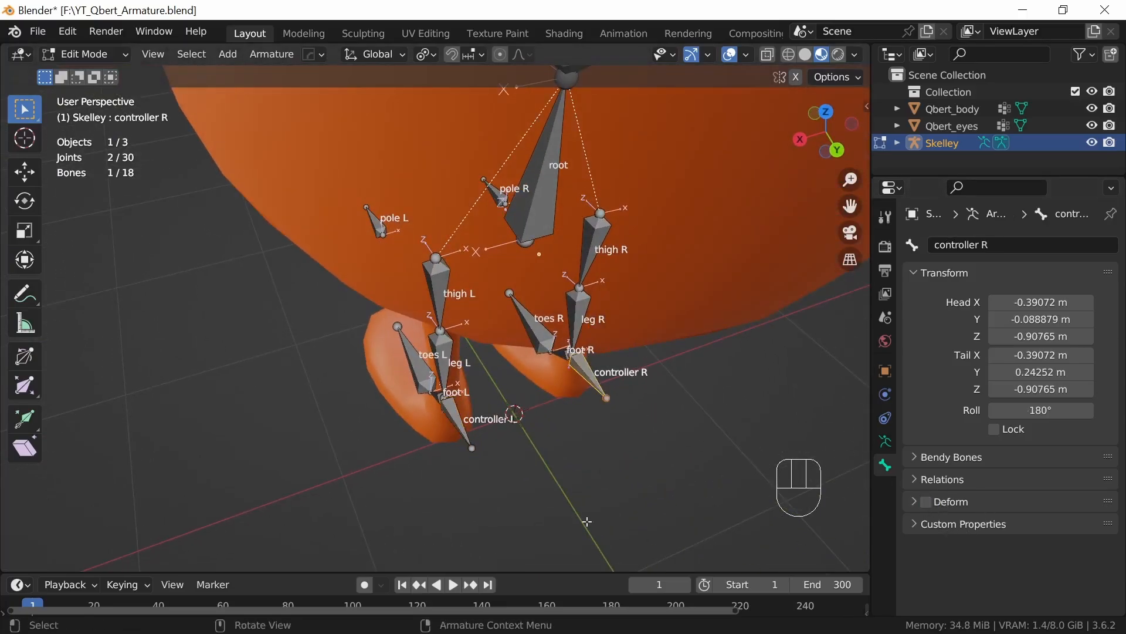
Step: Hide the bone names and axes in the armature's viewport display
{"action": "middle_click_drag", "start_coordinate": [821, 469], "coordinate": [556, 447]}
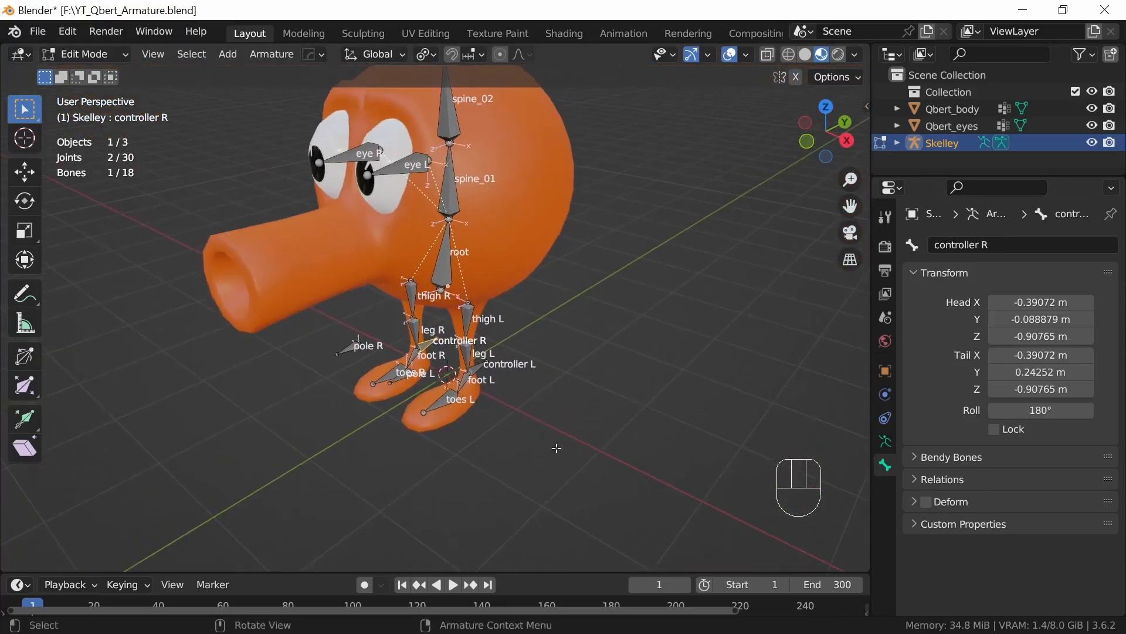
{"action": "left_click", "coordinate": [885, 441]}
{"action": "left_click", "coordinate": [998, 515]}
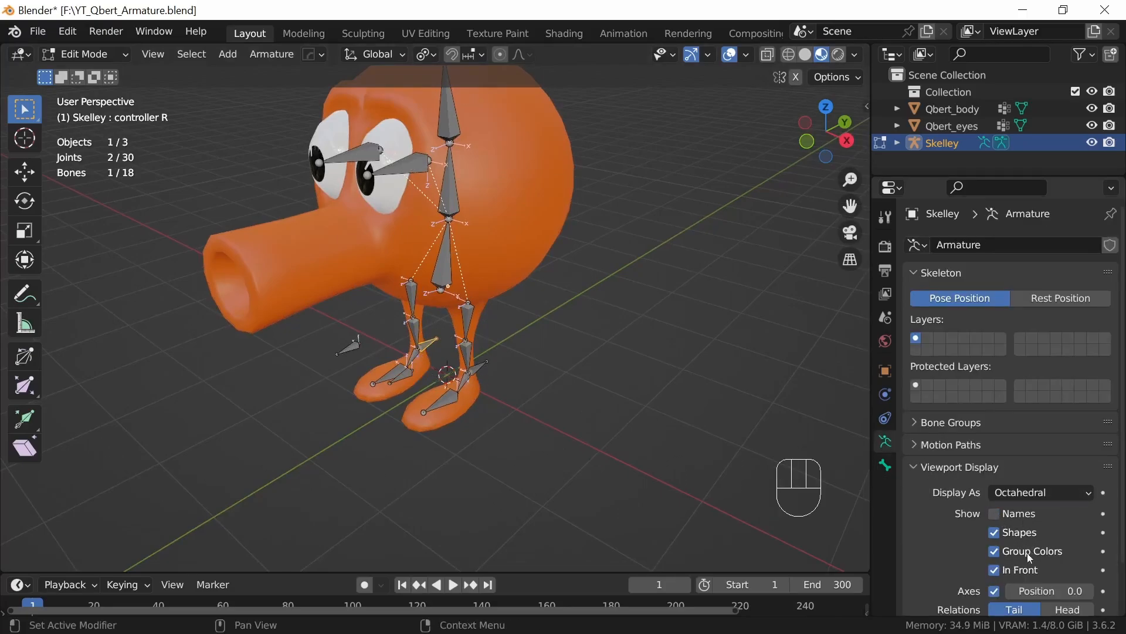
{"action": "left_click", "coordinate": [995, 591]}
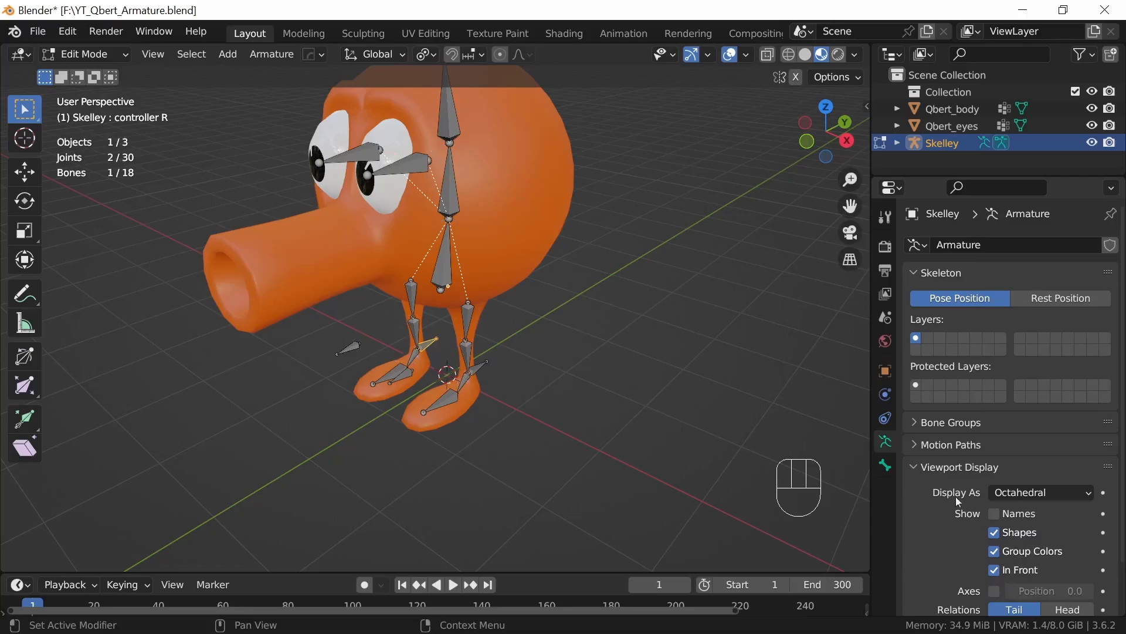
{"action": "mouse_move", "coordinate": [587, 382]}
{"action": "middle_mouse_down"}
{"action": "mouse_move", "coordinate": [420, 390]}
{"action": "mouse_move", "coordinate": [565, 349]}
{"action": "mouse_move", "coordinate": [568, 389]}
{"action": "mouse_move", "coordinate": [590, 375]}
{"action": "middle_mouse_up"}
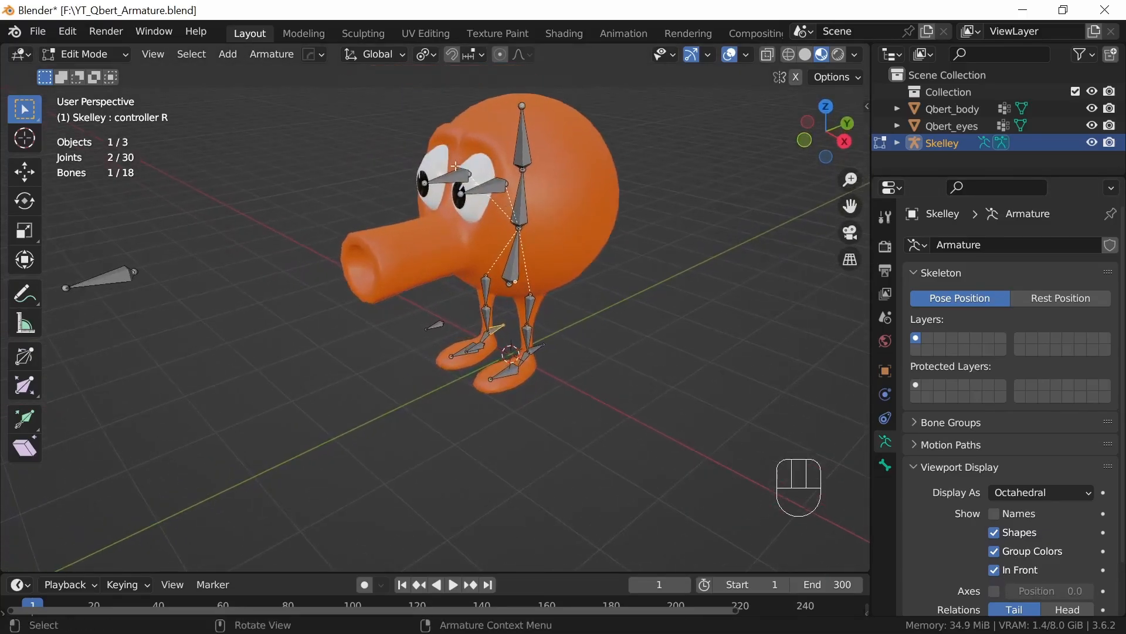
{"action": "middle_click_drag", "start_coordinate": [614, 333], "coordinate": [625, 356]}
Step: Switch from Edit Mode to Object Mode and select the Qbert_body mesh
{"action": "key", "text": "Tab"}
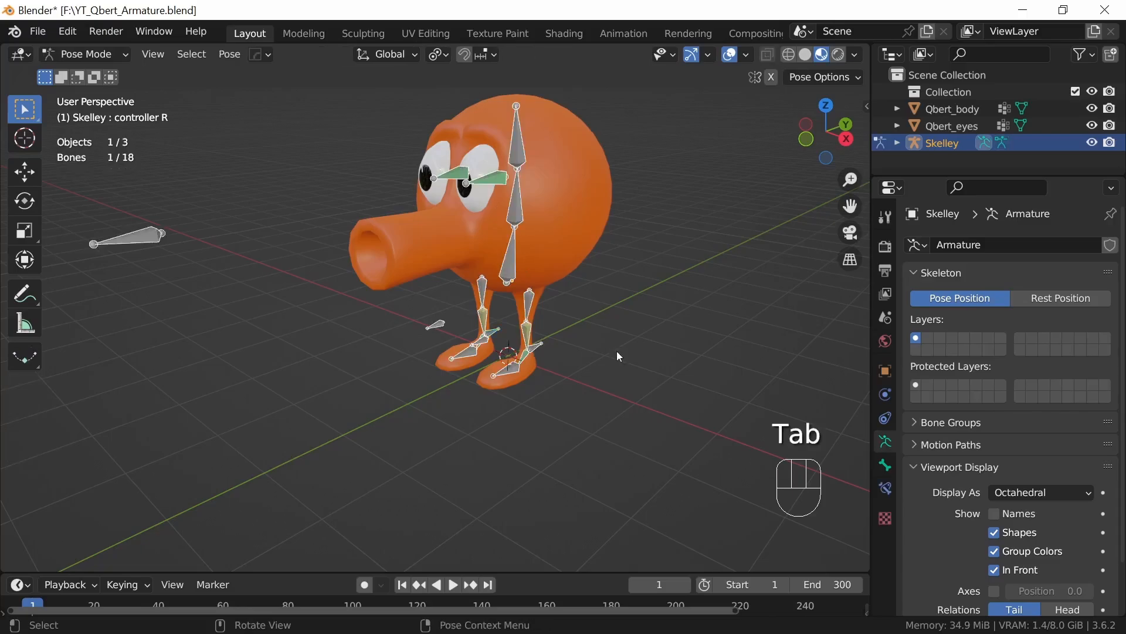
{"action": "key", "text": "Tab"}
{"action": "key", "text": "ctrl+Tab"}
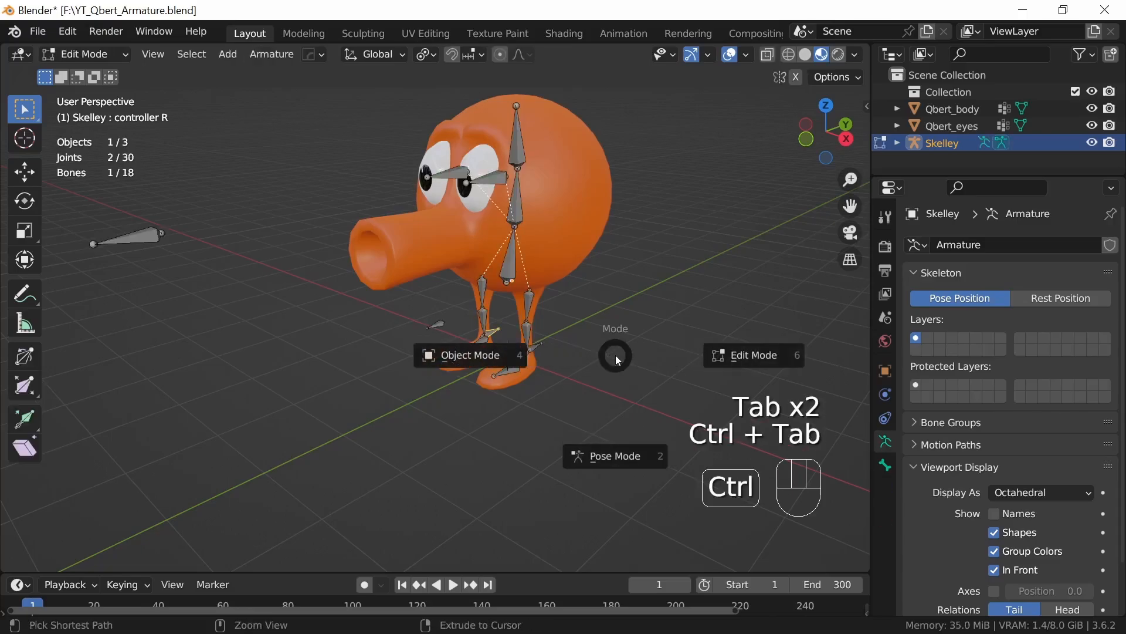
{"action": "left_click", "coordinate": [495, 358]}
{"action": "left_click", "coordinate": [585, 270]}
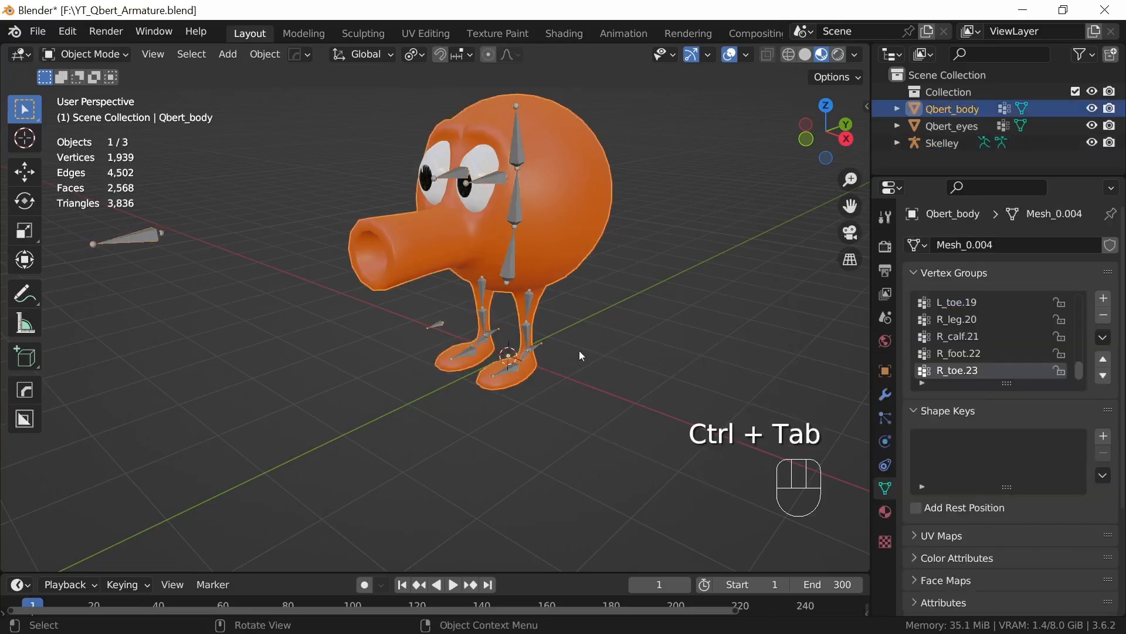
Step: Select the Skelley armature in place of the body mesh
{"action": "middle_click_drag", "start_coordinate": [579, 350], "coordinate": [569, 407]}
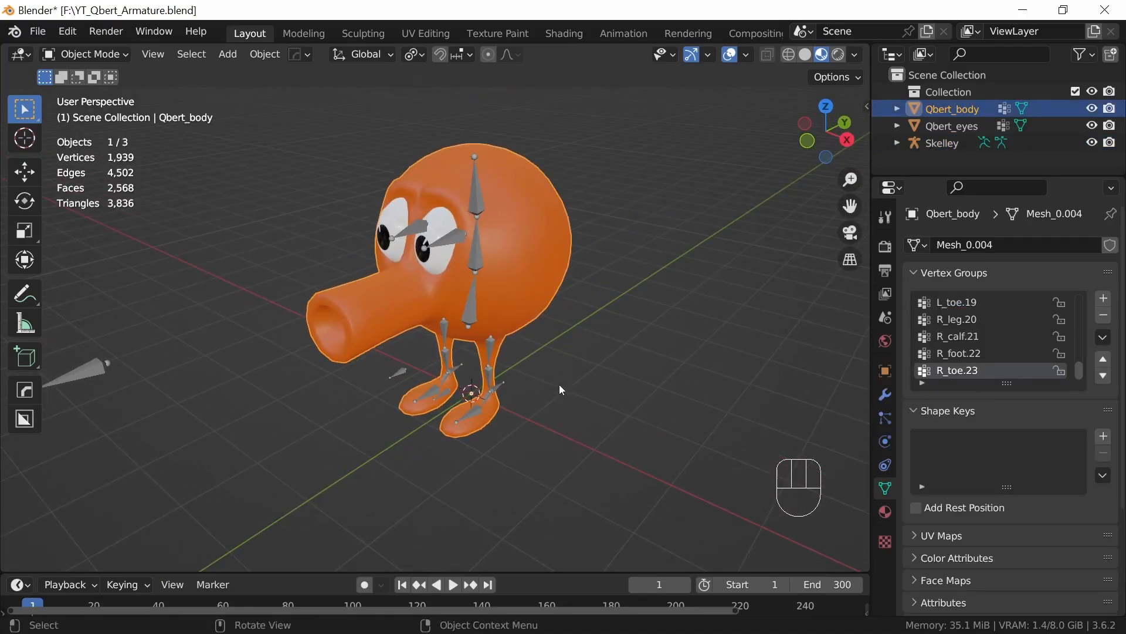
{"action": "middle_click_drag", "start_coordinate": [520, 335], "coordinate": [516, 310]}
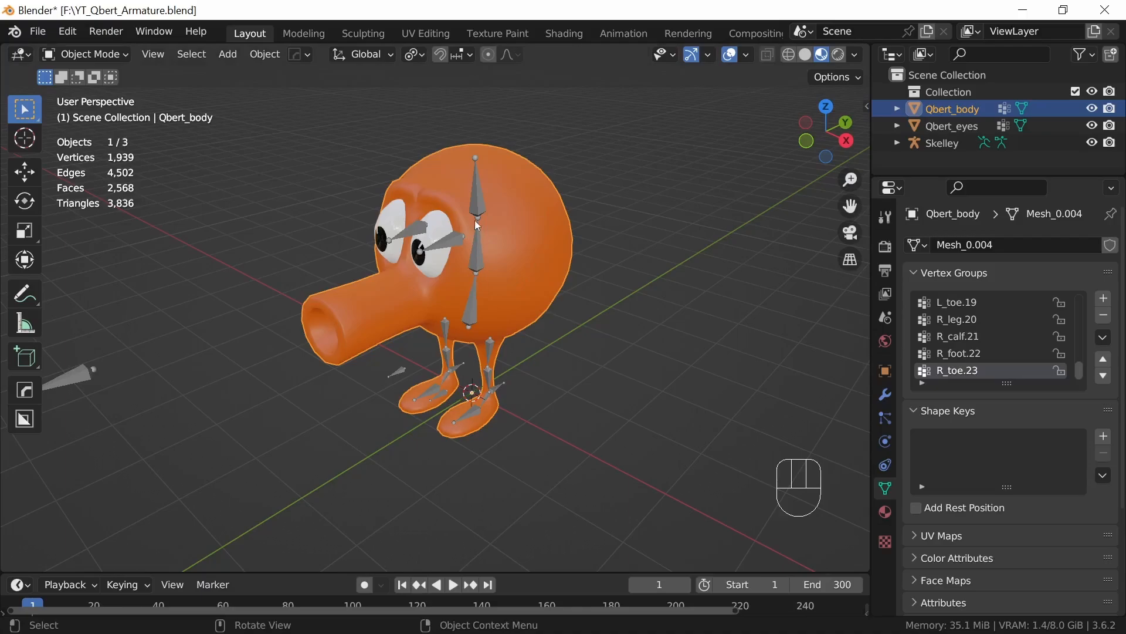
{"action": "left_click", "coordinate": [471, 309]}
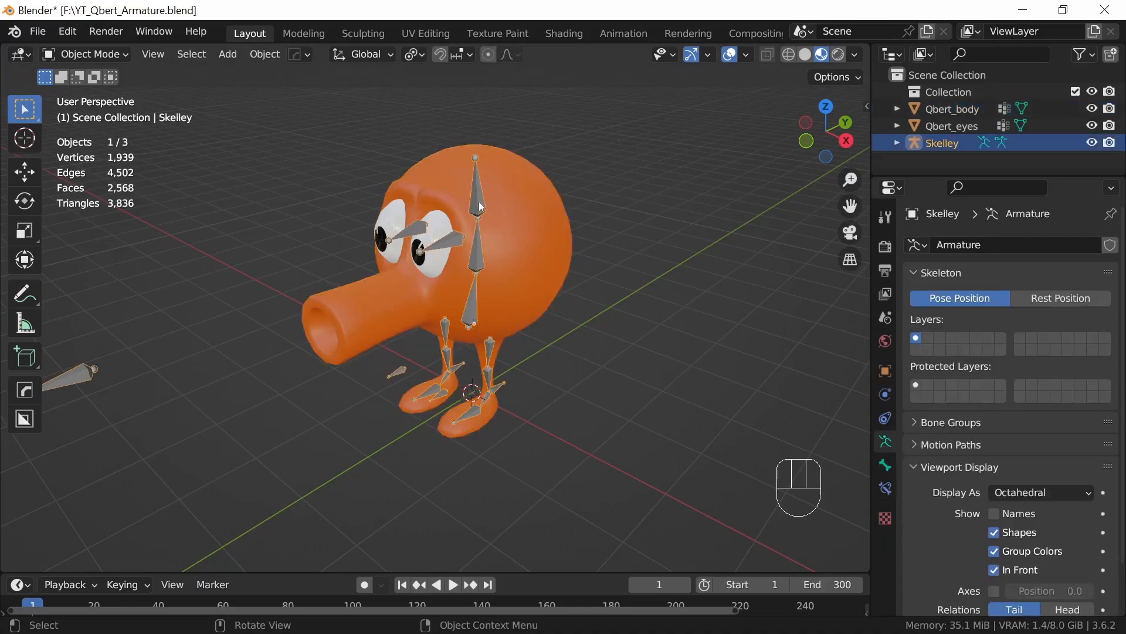
Step: Disable Deform for the eye L and eye R bones in the armature's Edit Mode, and return to Object Mode
{"action": "key", "text": "Tab"}
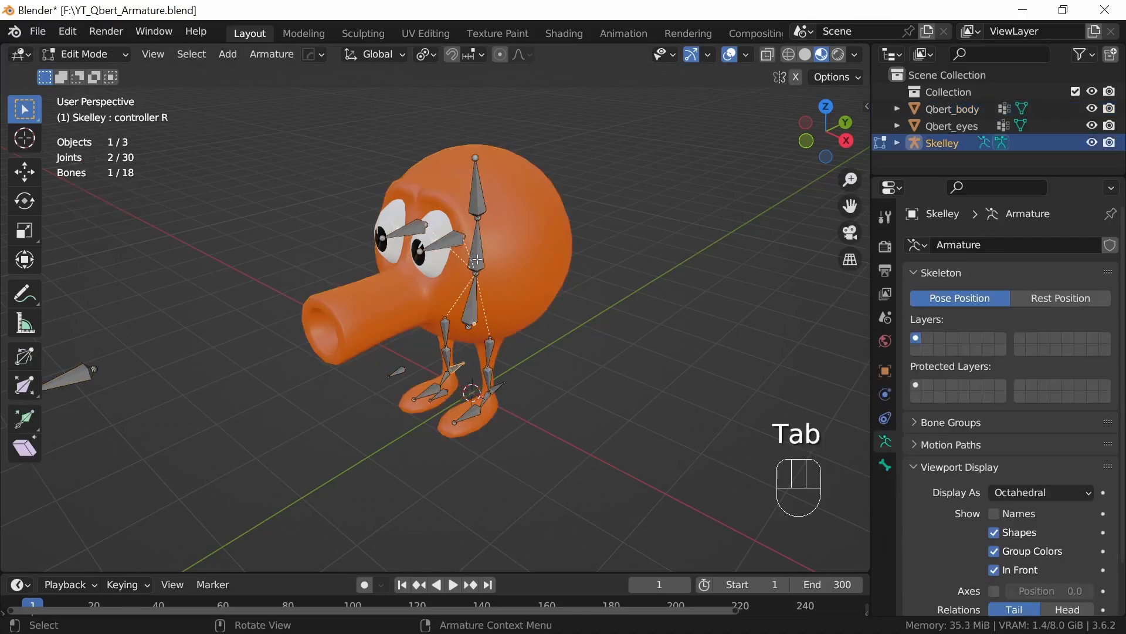
{"action": "left_click", "coordinate": [446, 241]}
{"action": "left_click", "coordinate": [885, 465]}
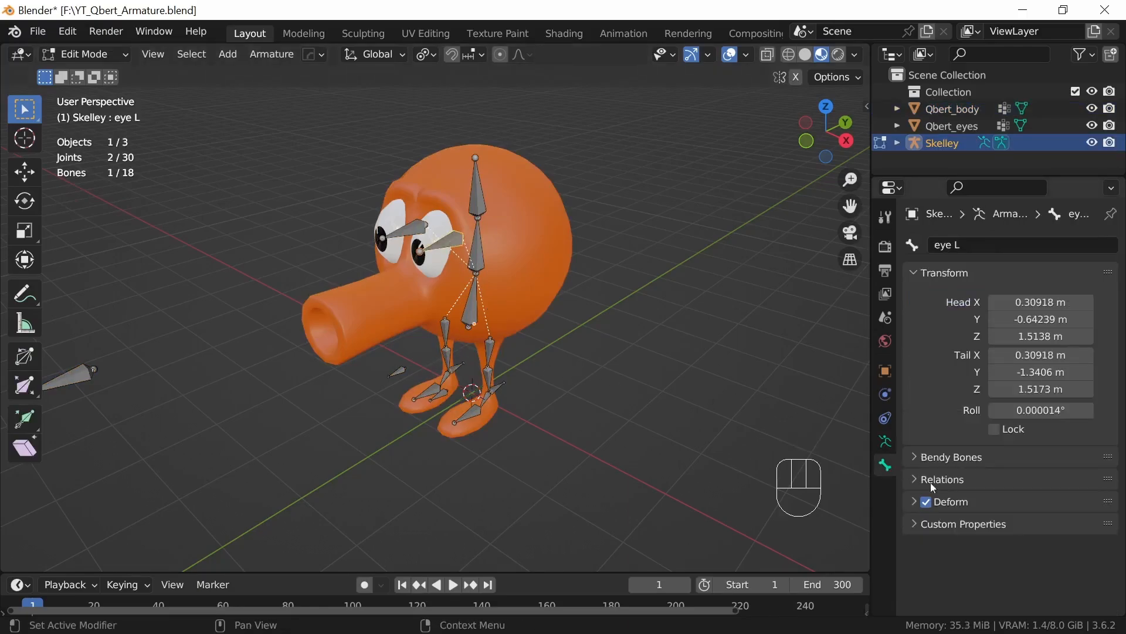
{"action": "key", "text": "ctrl+shift+m"}
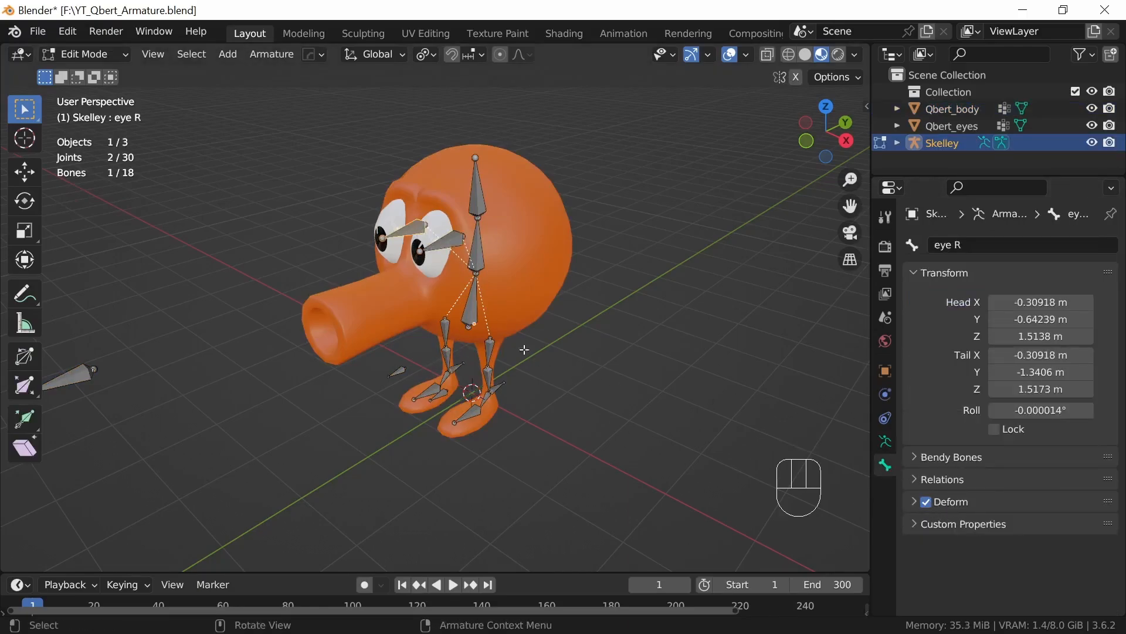
{"action": "left_click", "coordinate": [926, 502]}
{"action": "key", "text": "Tab"}
Step: Parent the Qbert_body and Qbert_eyes meshes to the Skelley armature with automatic weights
{"action": "left_click", "coordinate": [522, 298]}
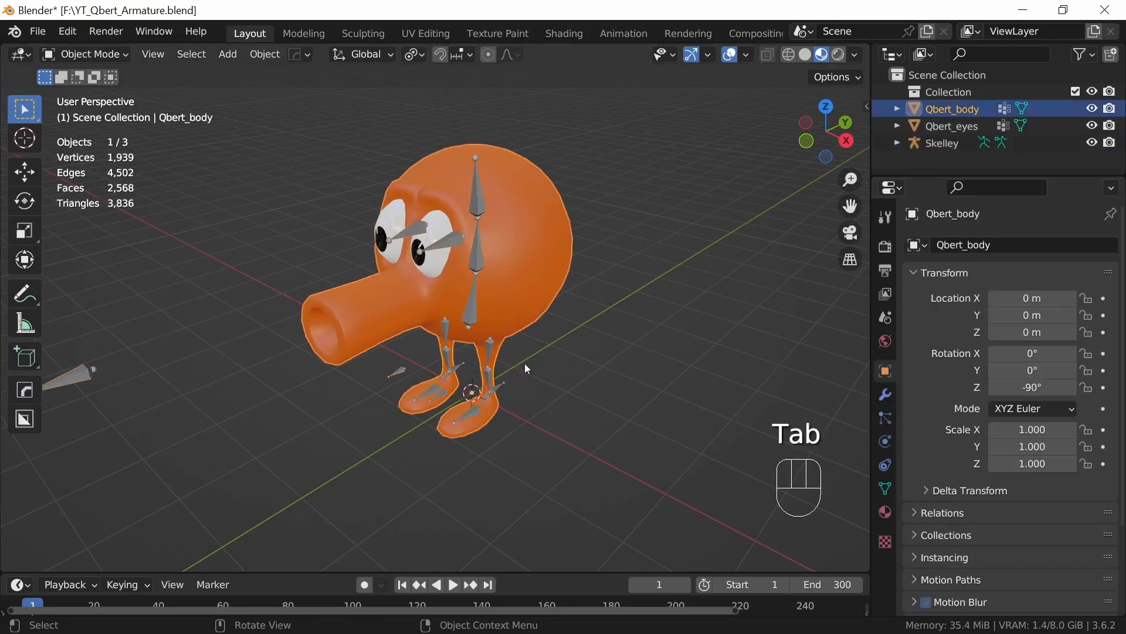
{"action": "middle_click_drag", "start_coordinate": [529, 286], "coordinate": [527, 243]}
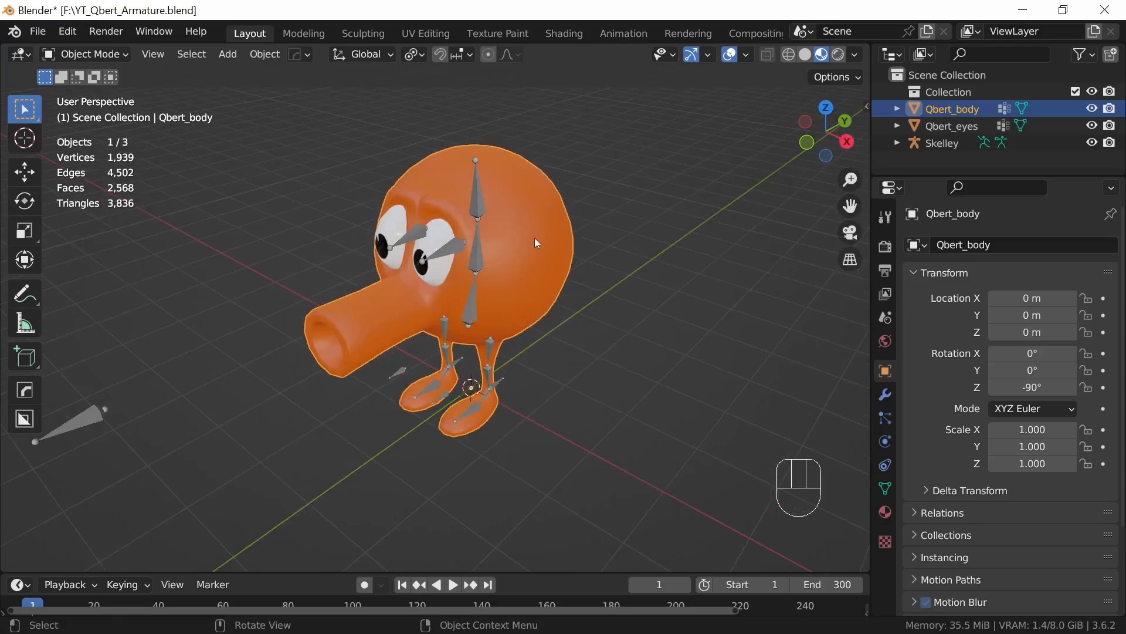
{"action": "left_click", "coordinate": [440, 232], "text": "shift"}
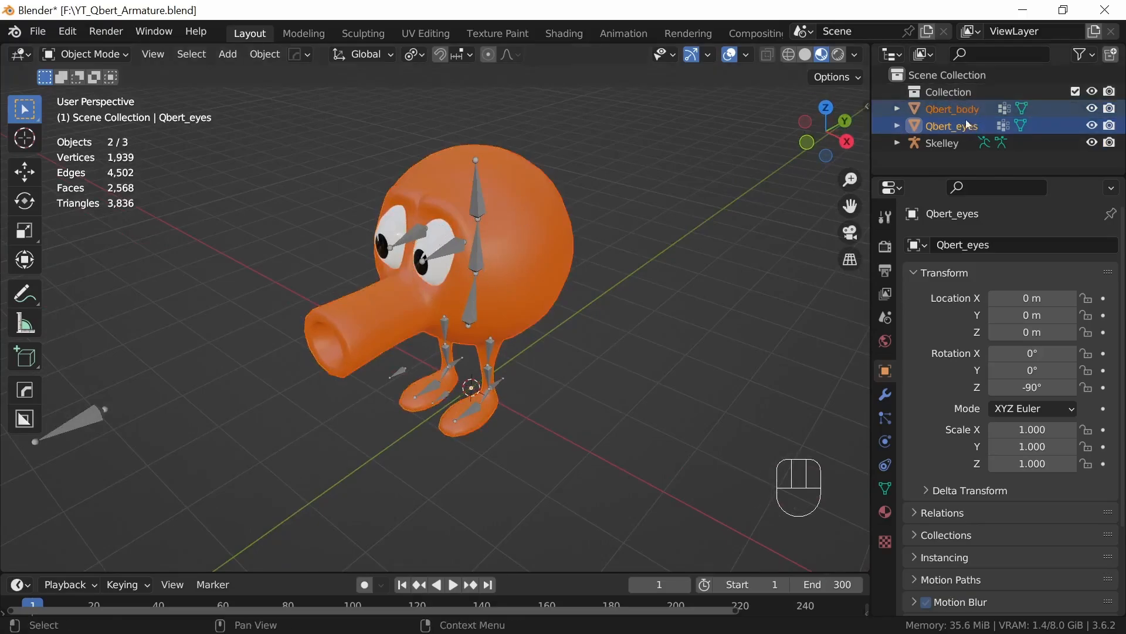
{"action": "key", "text": "shift"}
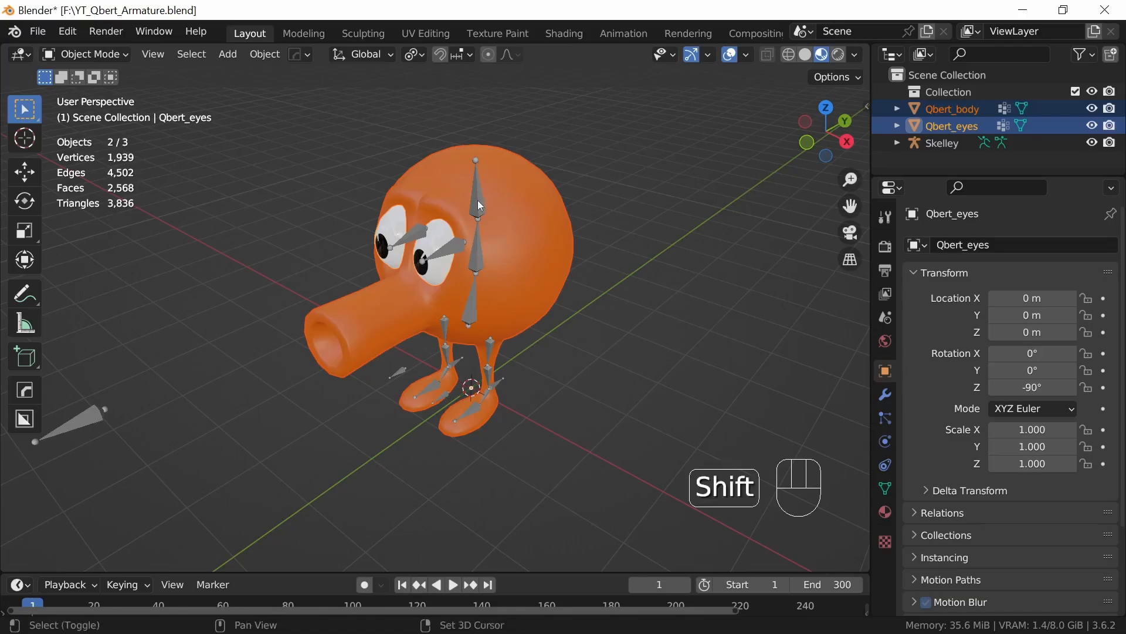
{"action": "left_click", "coordinate": [479, 208], "text": "shift"}
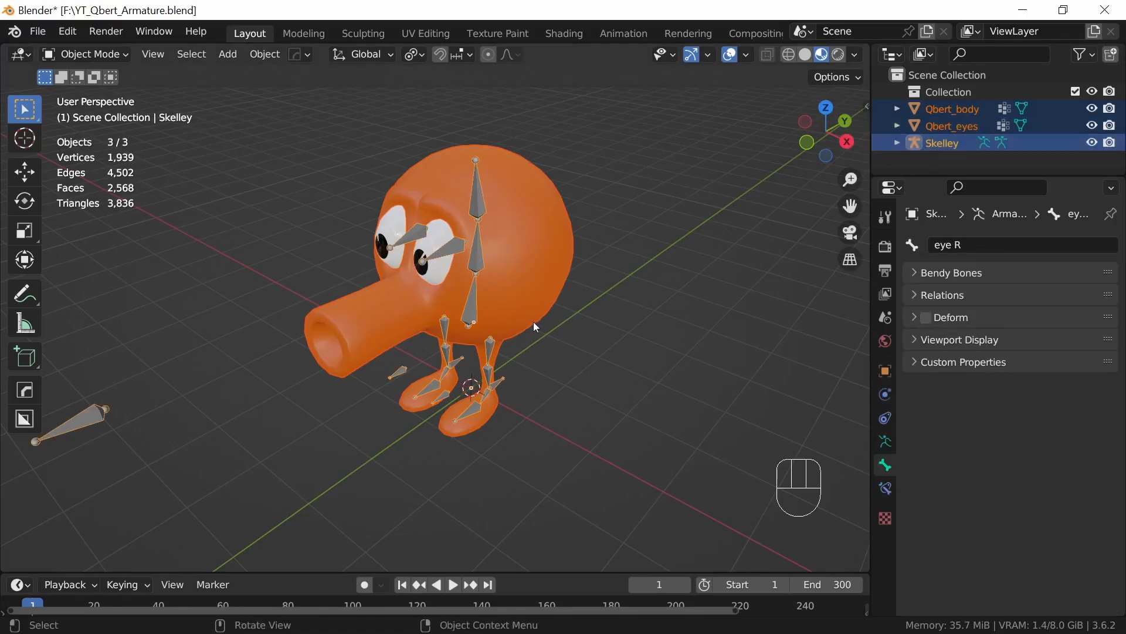
{"action": "key", "text": "ctrl+p"}
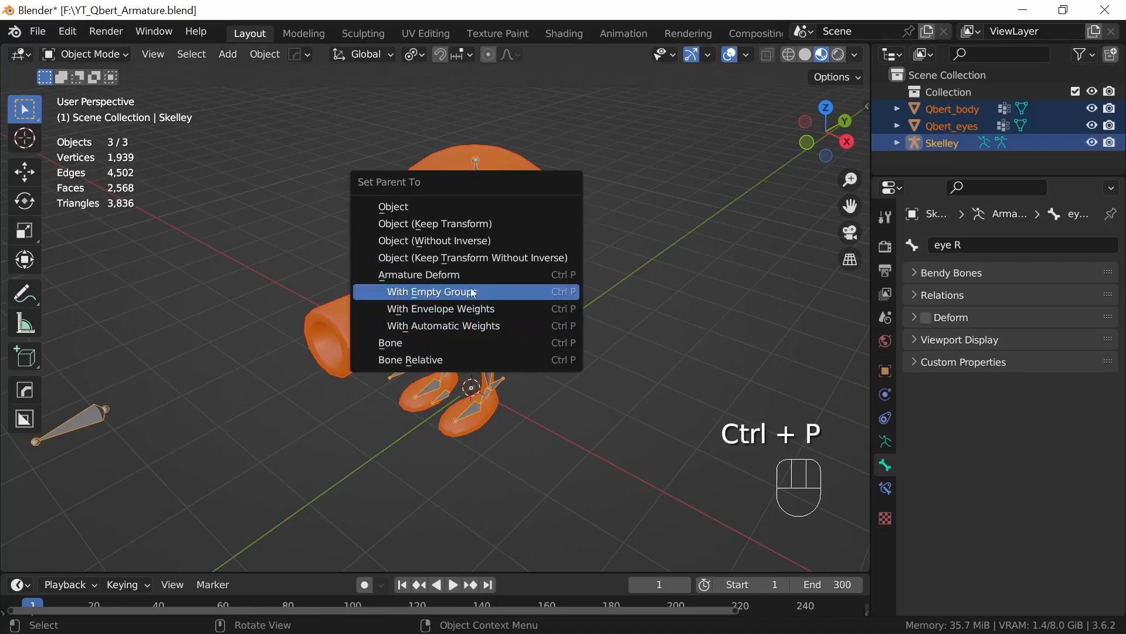
{"action": "left_click", "coordinate": [478, 324]}
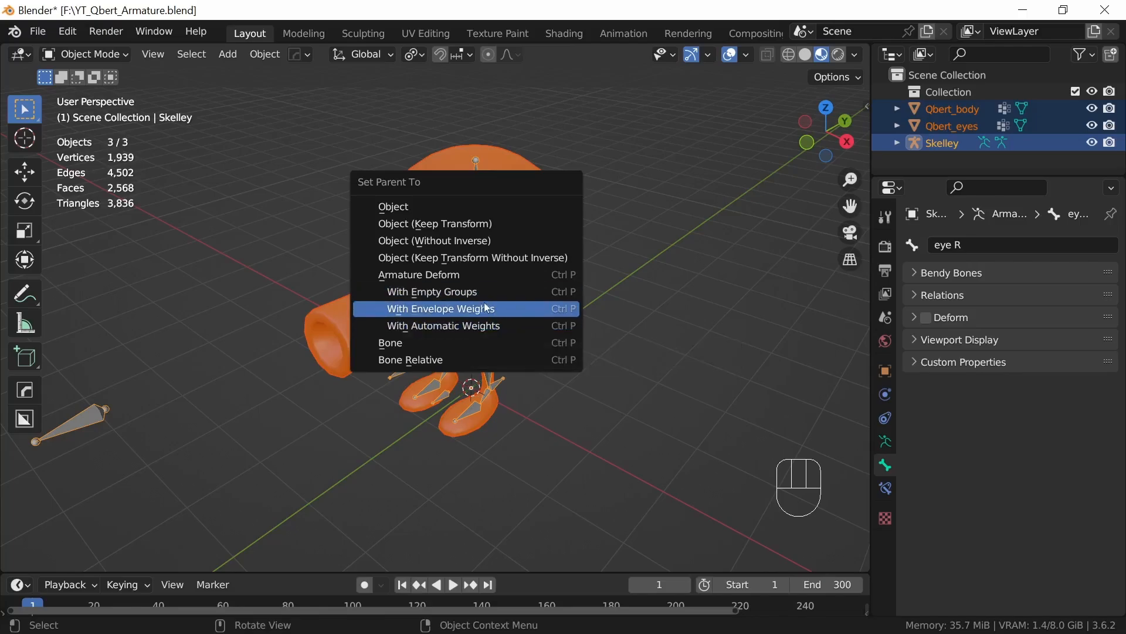
{"action": "left_click", "coordinate": [488, 324]}
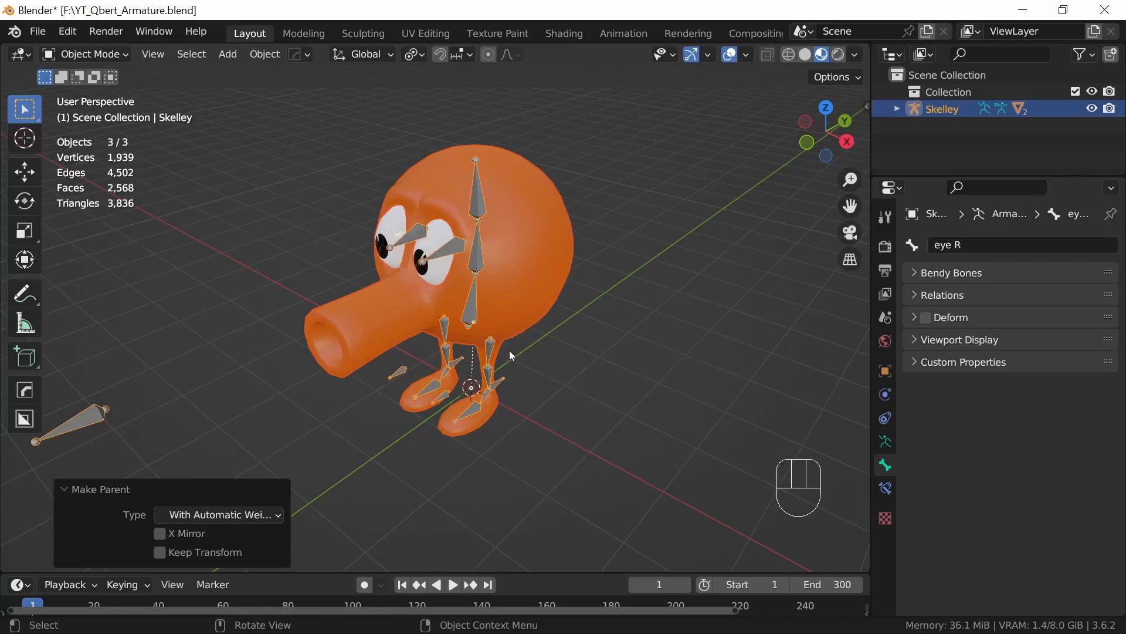
Step: Select only the Skelley armature and switch it to Pose Mode
{"action": "left_click", "coordinate": [667, 219]}
{"action": "left_click", "coordinate": [479, 317]}
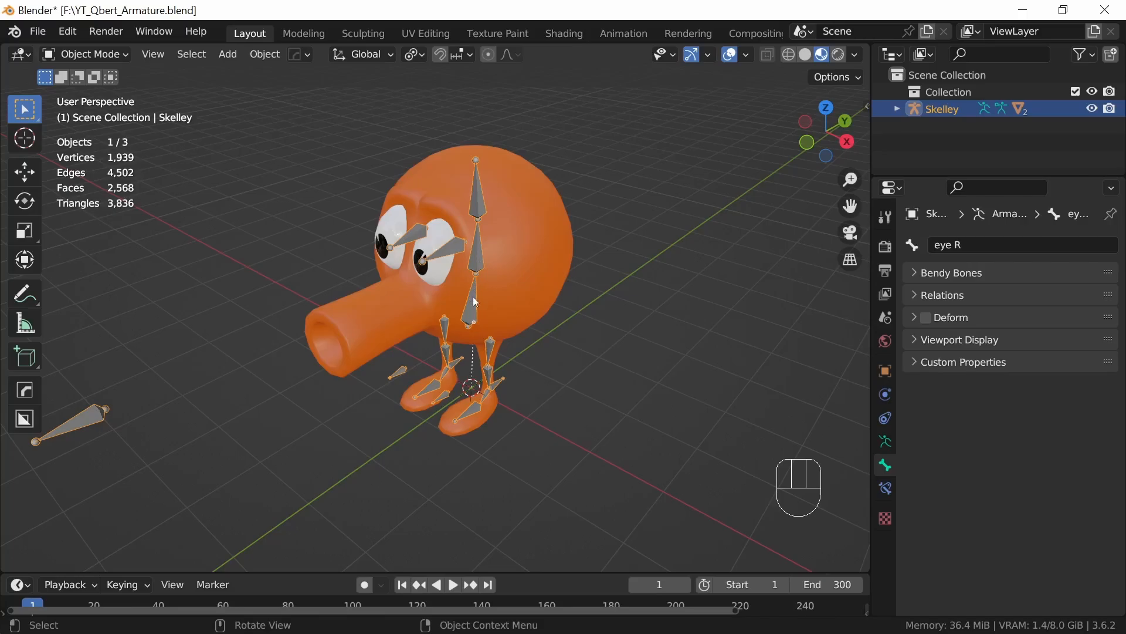
{"action": "key", "text": "ctrl+Tab"}
{"action": "key", "text": "ctrl+Tab"}
{"action": "key", "text": "ctrl+Tab"}
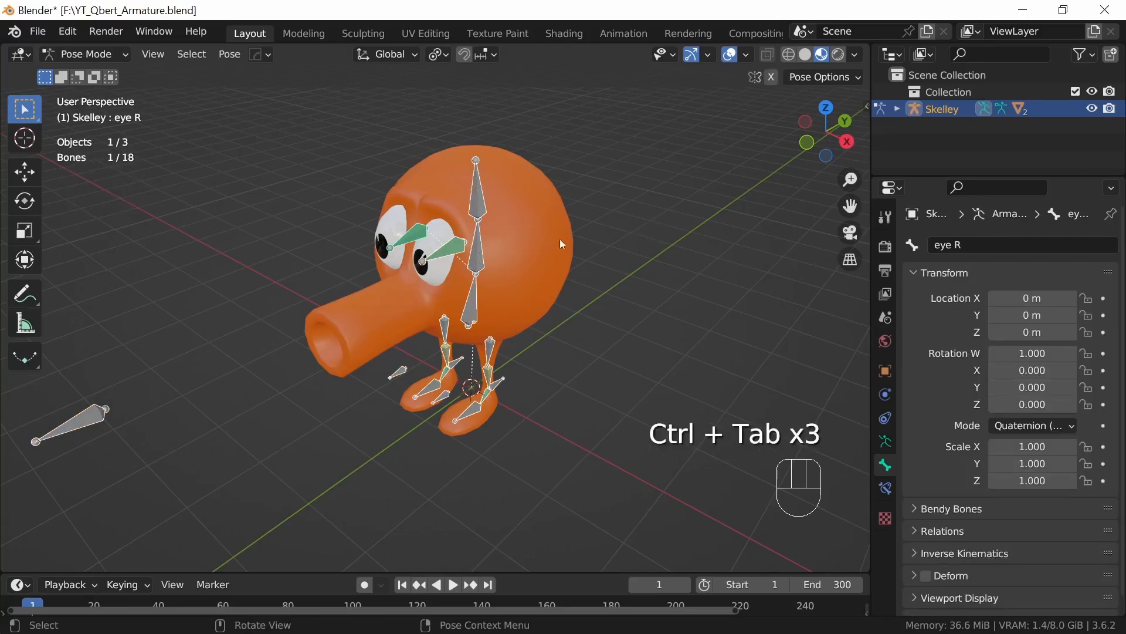
Step: Try moving the root bone along Z and rotating it about Y, cancelling both transforms
{"action": "left_click", "coordinate": [474, 316]}
{"action": "middle_click_drag", "start_coordinate": [474, 315], "coordinate": [621, 311]}
{"action": "key", "text": "g"}
{"action": "key", "text": "z"}
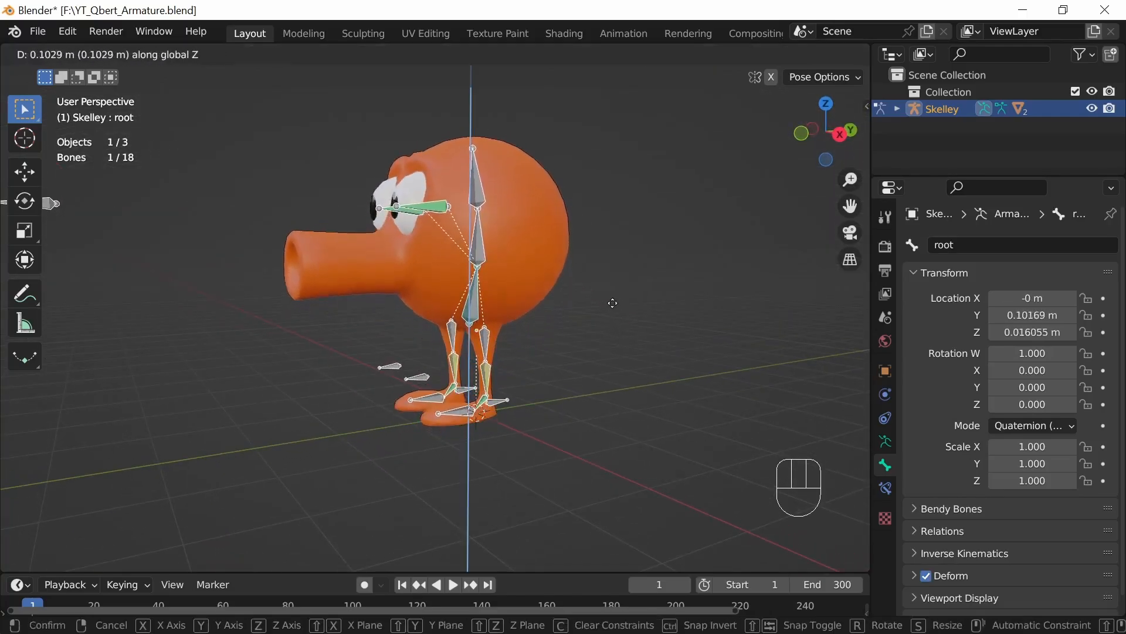
{"action": "right_click", "coordinate": [609, 323]}
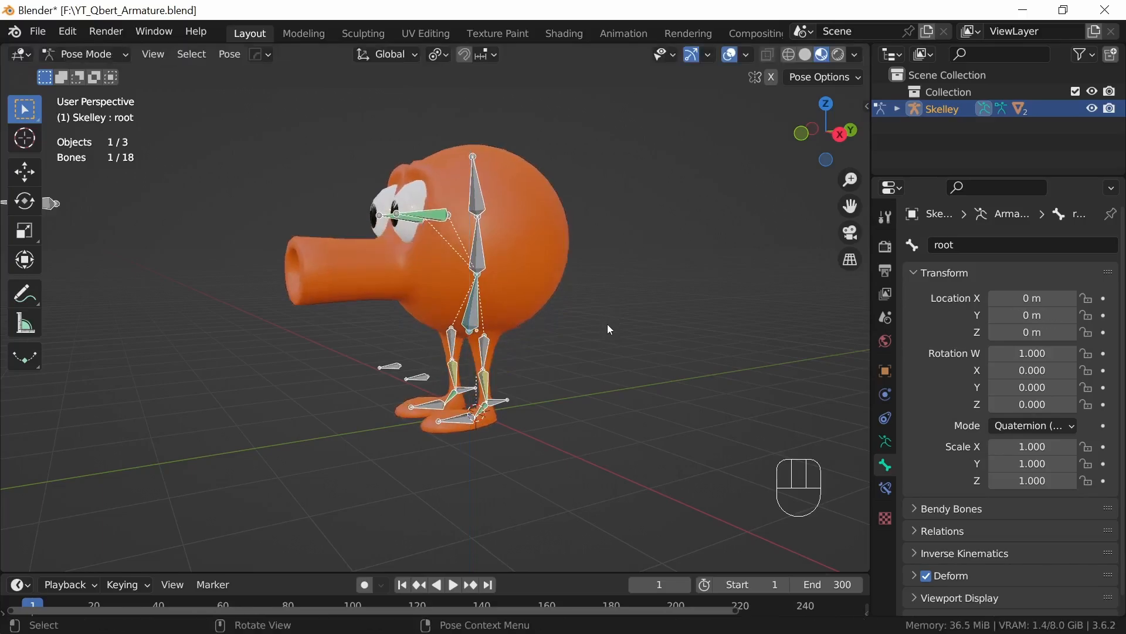
{"action": "key", "text": "r"}
{"action": "key", "text": "y"}
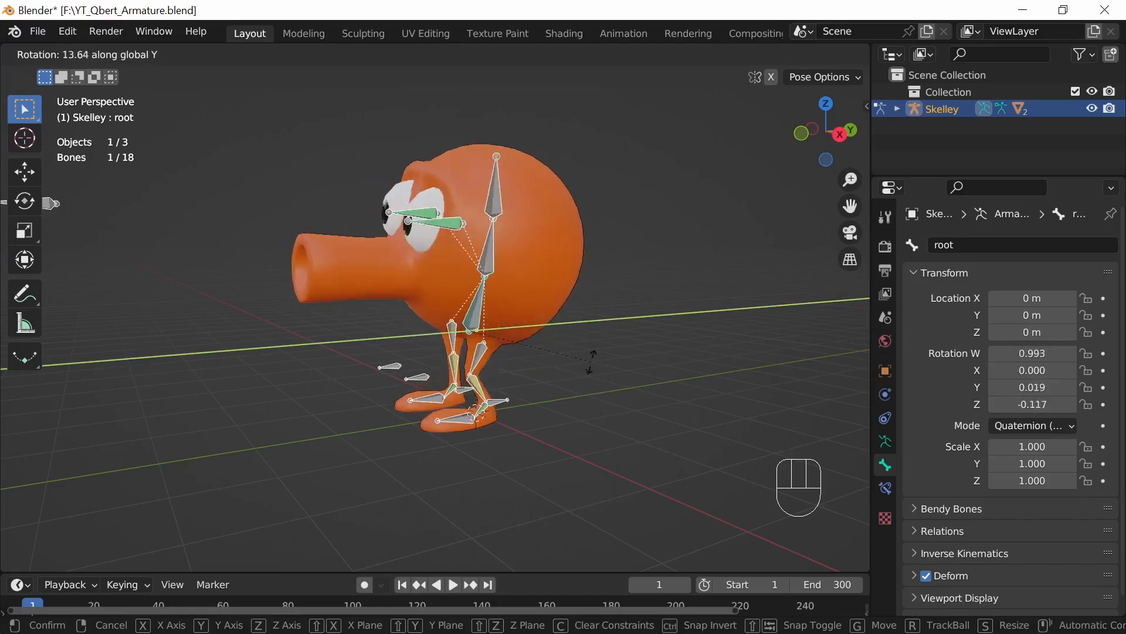
{"action": "right_click", "coordinate": [587, 324]}
Step: Try moving the eyes pole bone to test the eye tracking, and cancel the move
{"action": "middle_click_drag", "start_coordinate": [587, 328], "coordinate": [521, 407]}
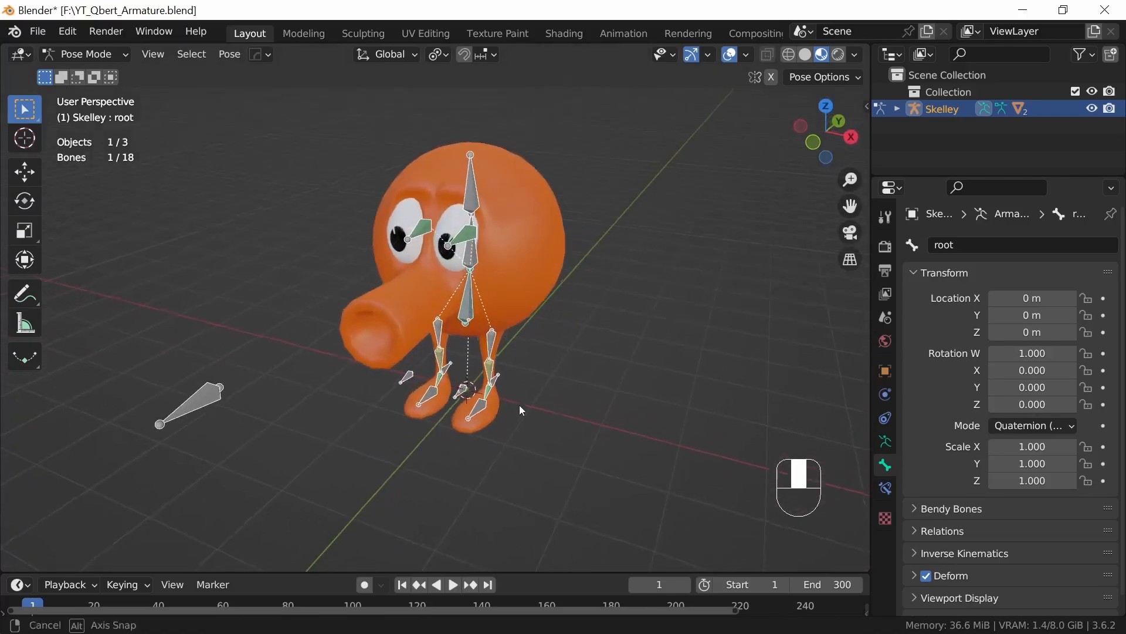
{"action": "left_click", "coordinate": [213, 392]}
{"action": "key", "text": "g"}
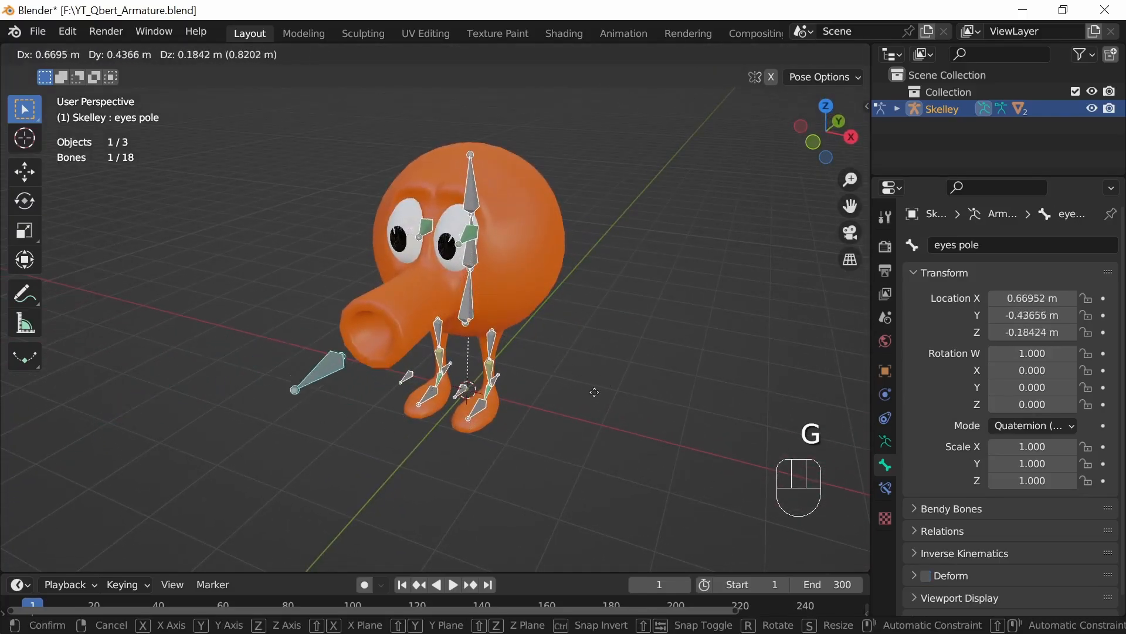
{"action": "right_click", "coordinate": [590, 376]}
Step: Move the controller L bone up about 0.32 m to test the left leg's bending
{"action": "middle_click_drag", "start_coordinate": [590, 375], "coordinate": [505, 396]}
{"action": "left_click", "coordinate": [507, 397]}
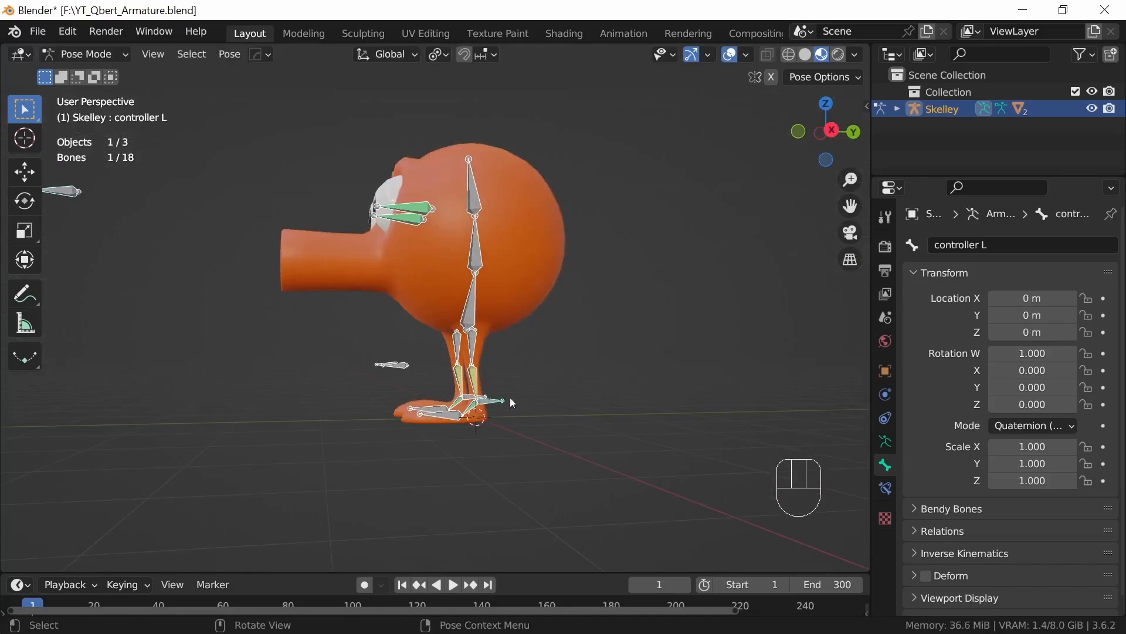
{"action": "key", "text": "g"}
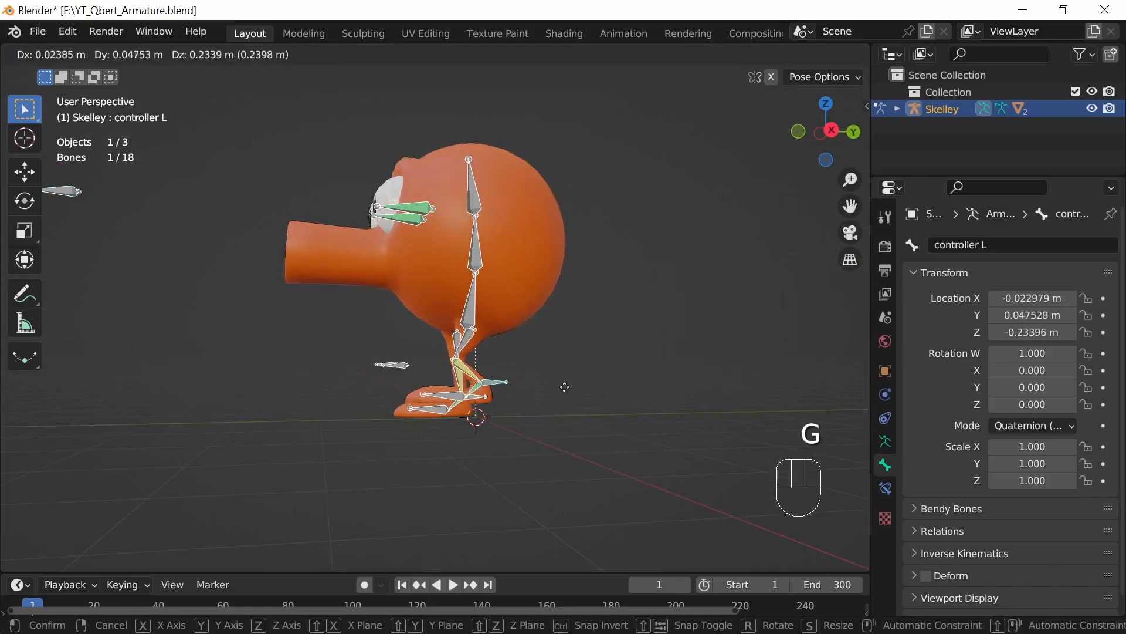
{"action": "left_click", "coordinate": [567, 389]}
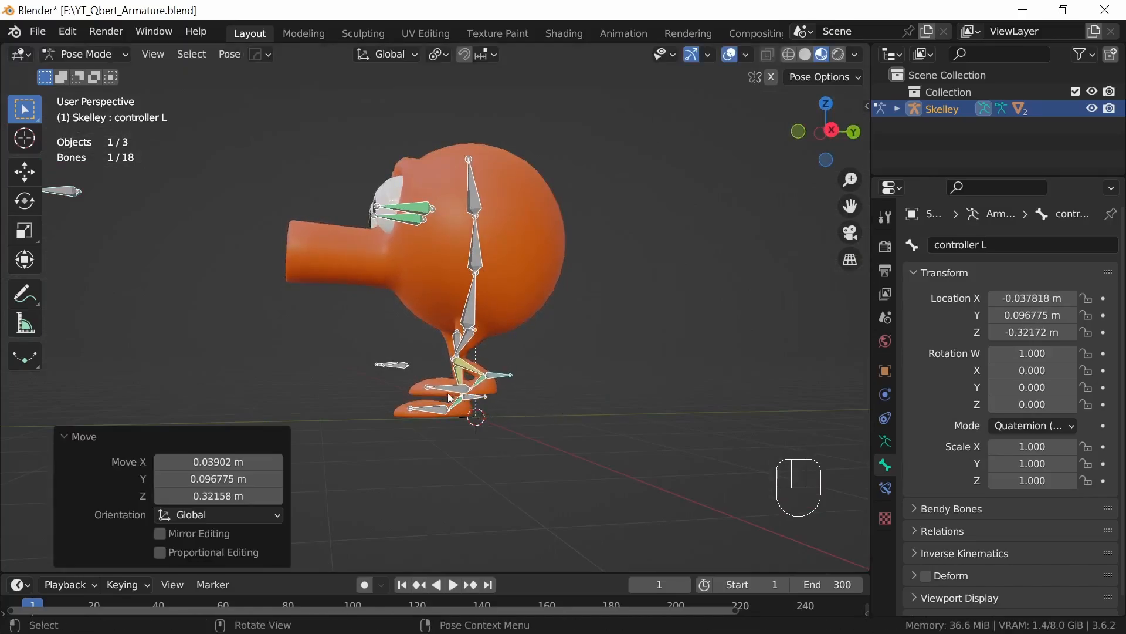
Step: Rotate the foot L bone by about -34.2° and the toes L bone by about 19.4°
{"action": "left_click", "coordinate": [474, 388]}
{"action": "key", "text": "r"}
{"action": "left_click", "coordinate": [473, 409]}
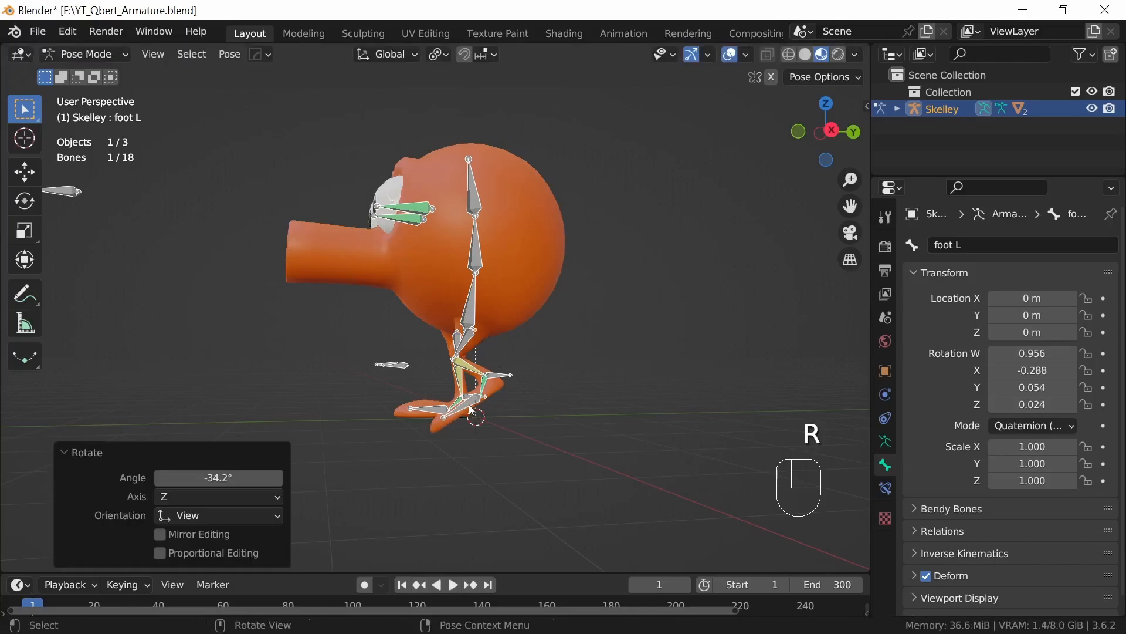
{"action": "left_click", "coordinate": [473, 409]}
{"action": "key", "text": "r"}
{"action": "left_click", "coordinate": [526, 423]}
Step: Move the pole L bone about 0.78 m outward along X, and reposition the right foot's controller bone
{"action": "middle_click_drag", "start_coordinate": [526, 422], "coordinate": [542, 389]}
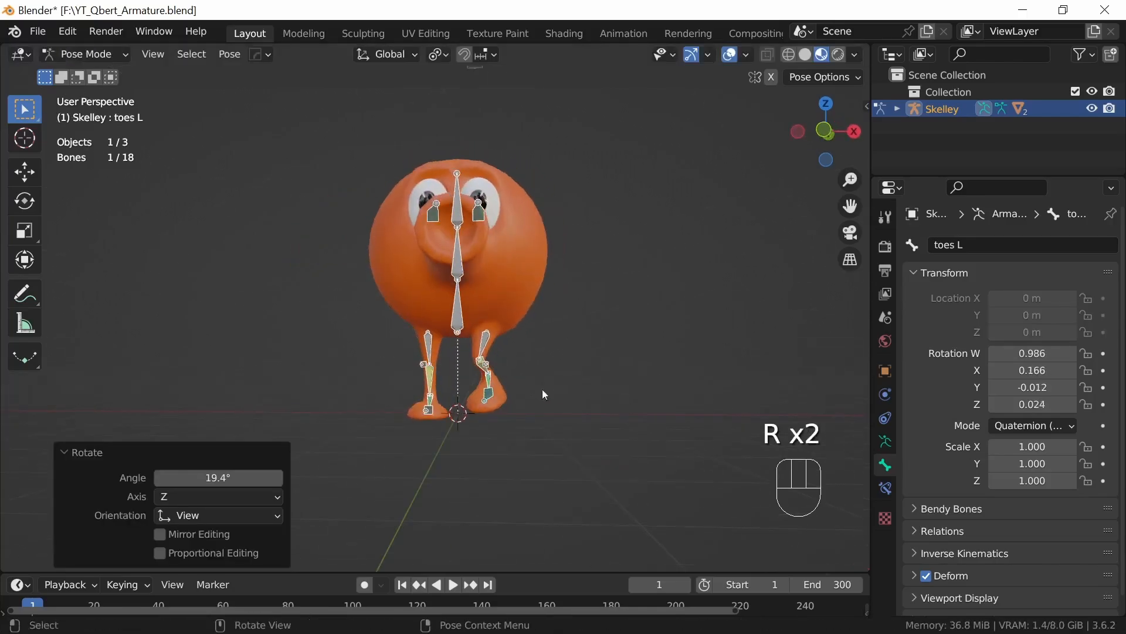
{"action": "left_click", "coordinate": [487, 365]}
{"action": "key", "text": "g"}
{"action": "left_click", "coordinate": [605, 371]}
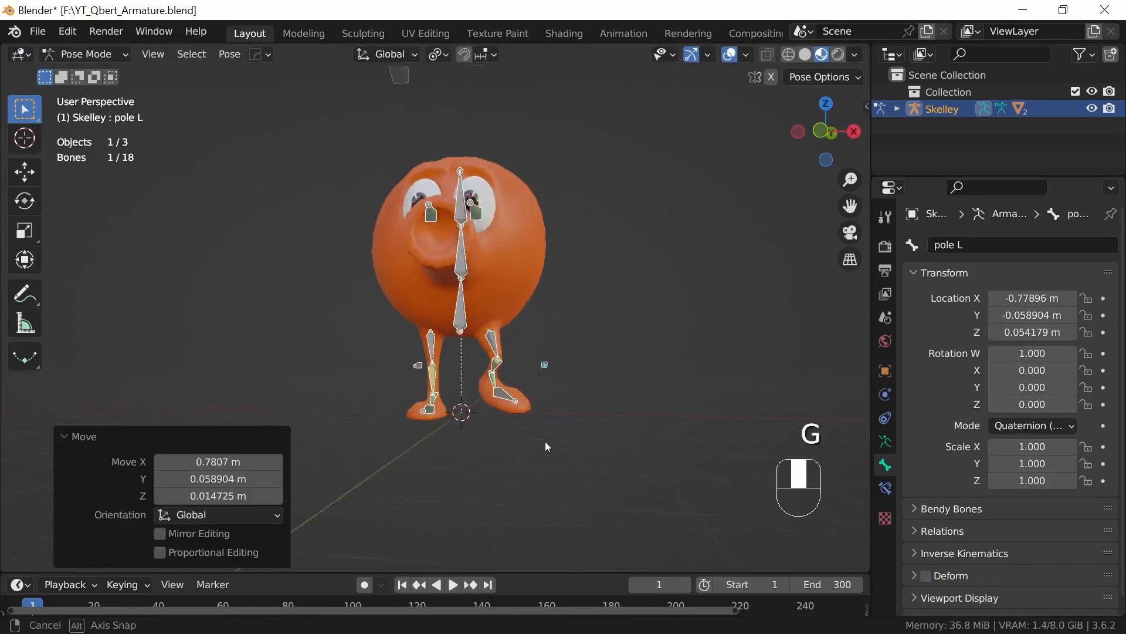
{"action": "middle_click_drag", "start_coordinate": [547, 447], "coordinate": [476, 325]}
{"action": "left_click", "coordinate": [473, 397]}
{"action": "key", "text": "g"}
{"action": "left_click", "coordinate": [478, 410]}
Step: Rotate the root bone by about -11.8° to tilt the body, and inspect the pose from several sides
{"action": "left_click", "coordinate": [436, 306]}
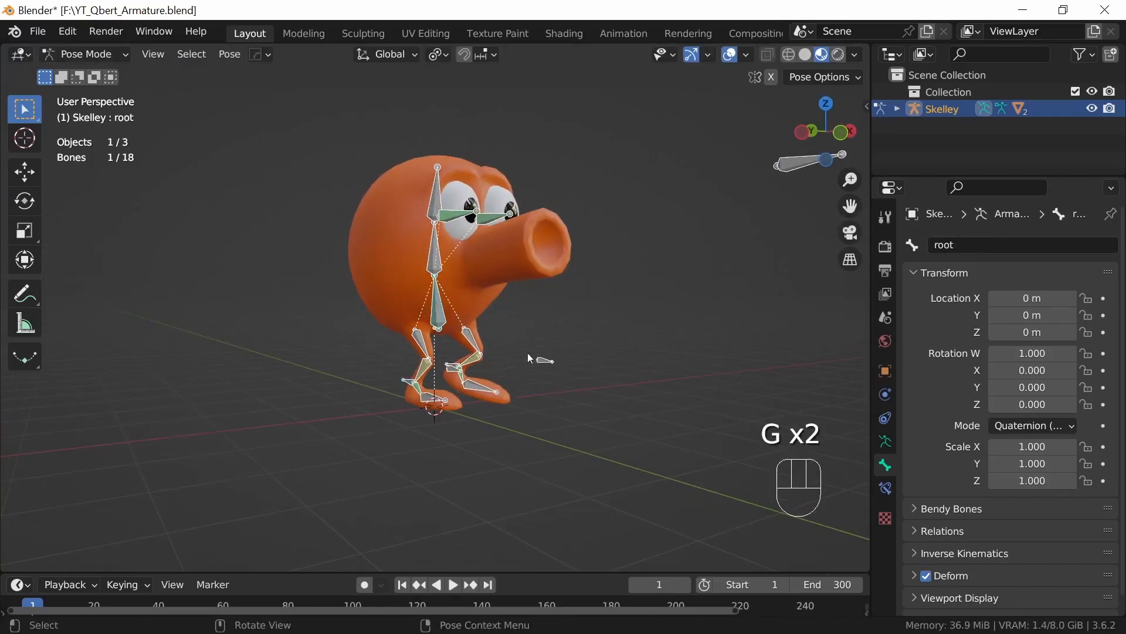
{"action": "key", "text": "r"}
{"action": "left_click", "coordinate": [603, 349]}
{"action": "middle_click_drag", "start_coordinate": [603, 350], "coordinate": [525, 253]}
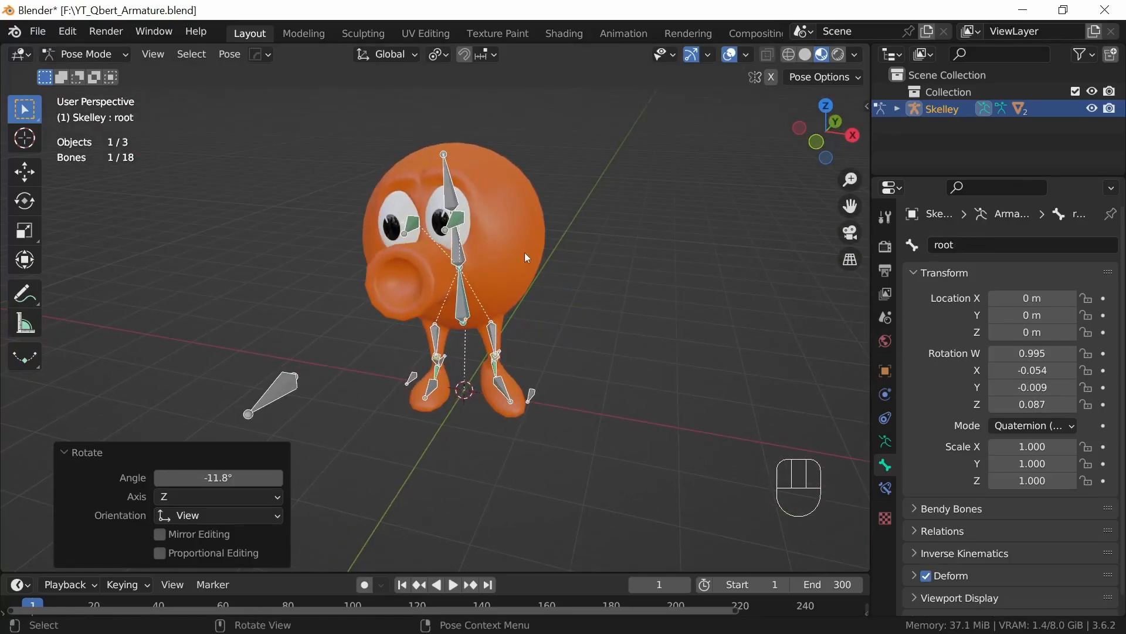
{"action": "middle_click_drag", "start_coordinate": [570, 386], "coordinate": [543, 396]}
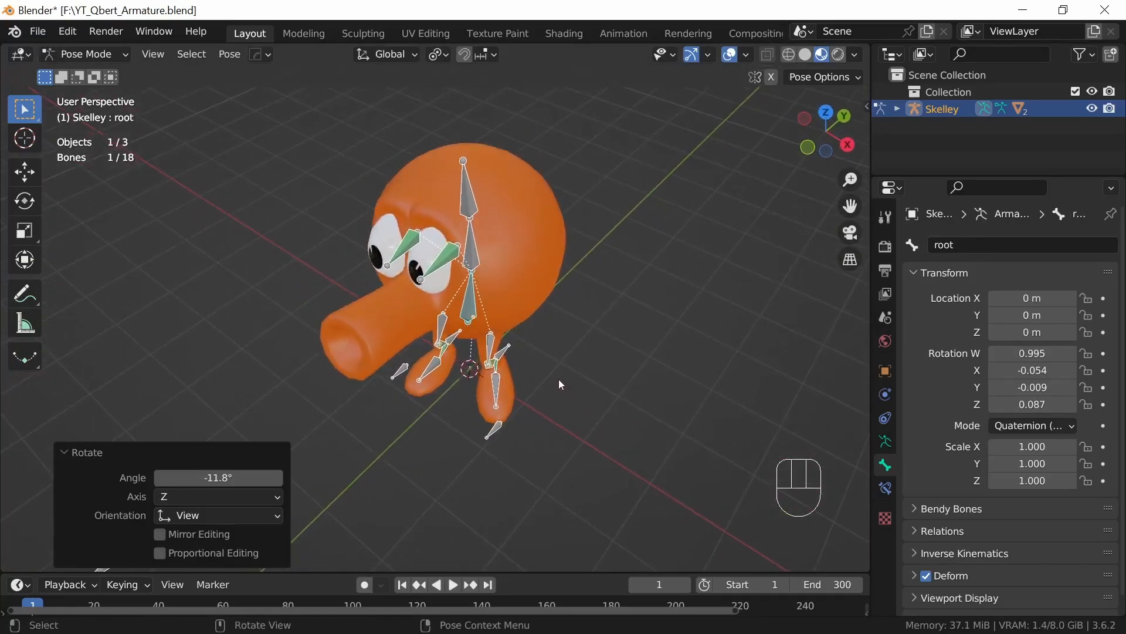
Step: Clear the location and rotation of all bones to restore the default pose
{"action": "key", "text": "a"}
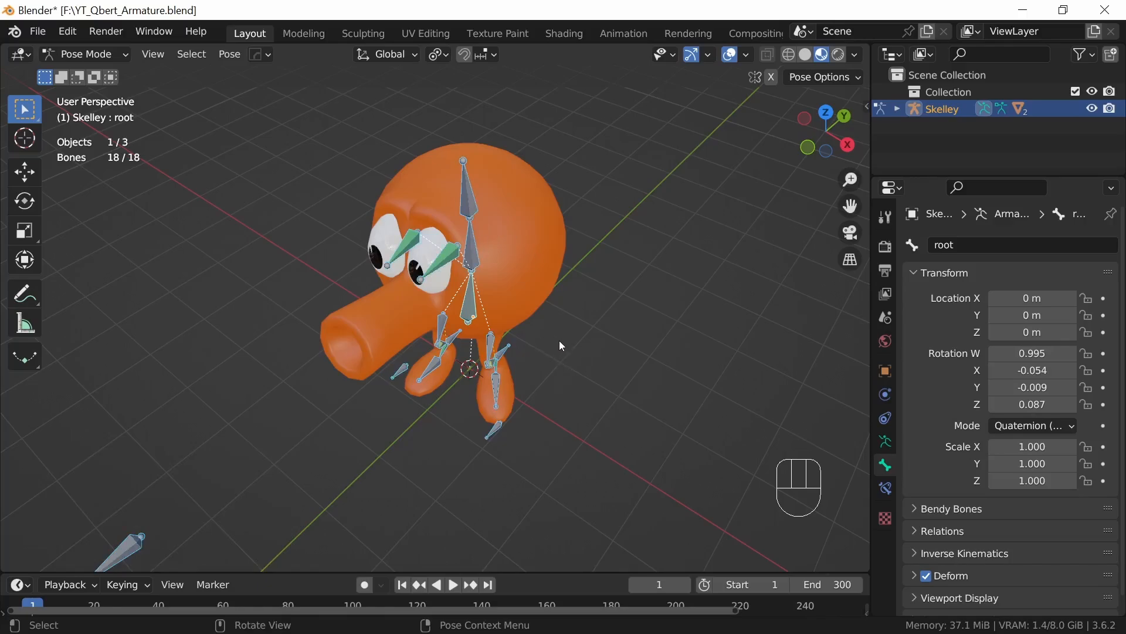
{"action": "key", "text": "alt+g"}
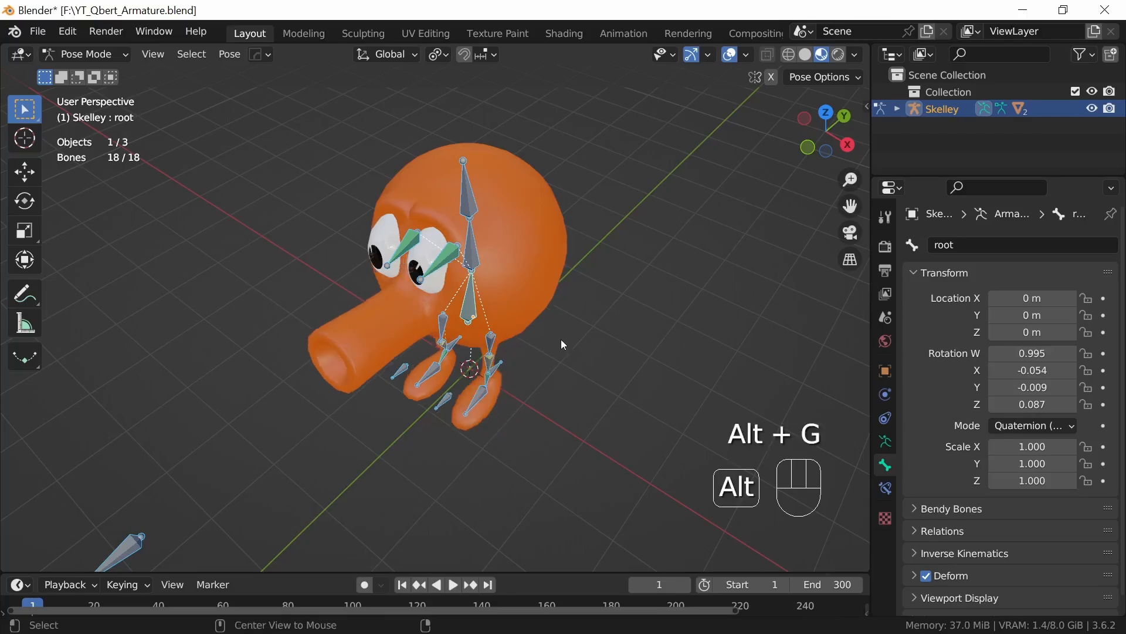
{"action": "key", "text": "alt+r"}
{"action": "middle_click_drag", "start_coordinate": [565, 402], "coordinate": [573, 355]}
Step: Switch the Skelley armature from Pose Mode to Object Mode and clear the selection
{"action": "key", "text": "Tab"}
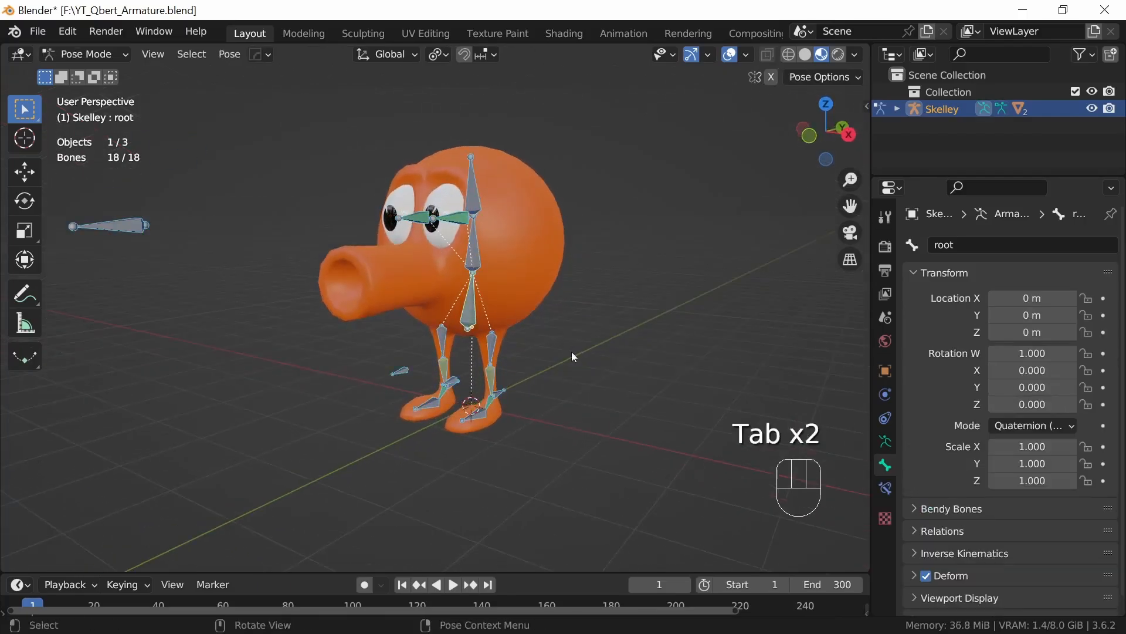
{"action": "key", "text": "alt"}
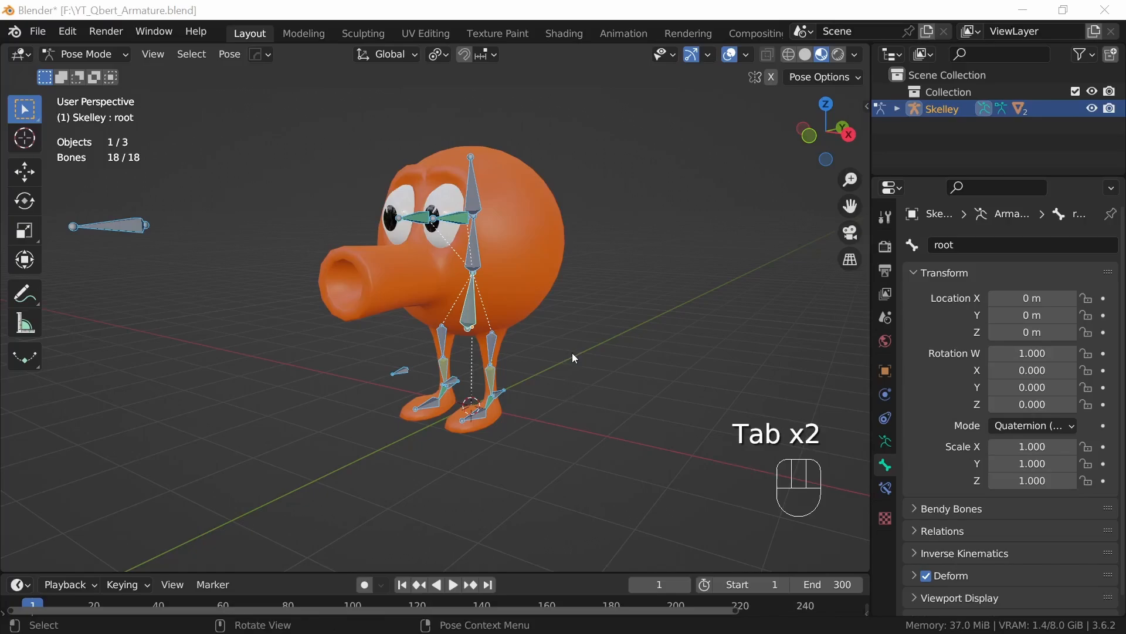
{"action": "left_click", "coordinate": [111, 54]}
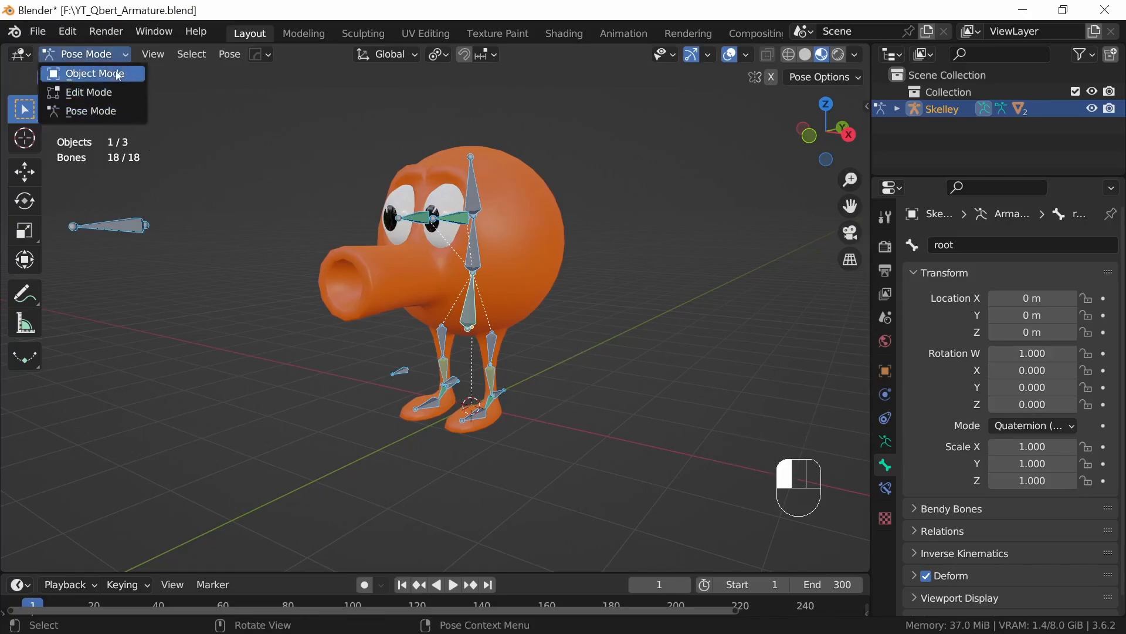
{"action": "left_click", "coordinate": [94, 74]}
{"action": "left_click", "coordinate": [579, 438]}
Step: Enable Deform on the Skelley armature's eye L and eye R bones in Edit Mode, and return to Object Mode
{"action": "middle_click_drag", "start_coordinate": [580, 437], "coordinate": [489, 271]}
{"action": "left_click", "coordinate": [489, 272]}
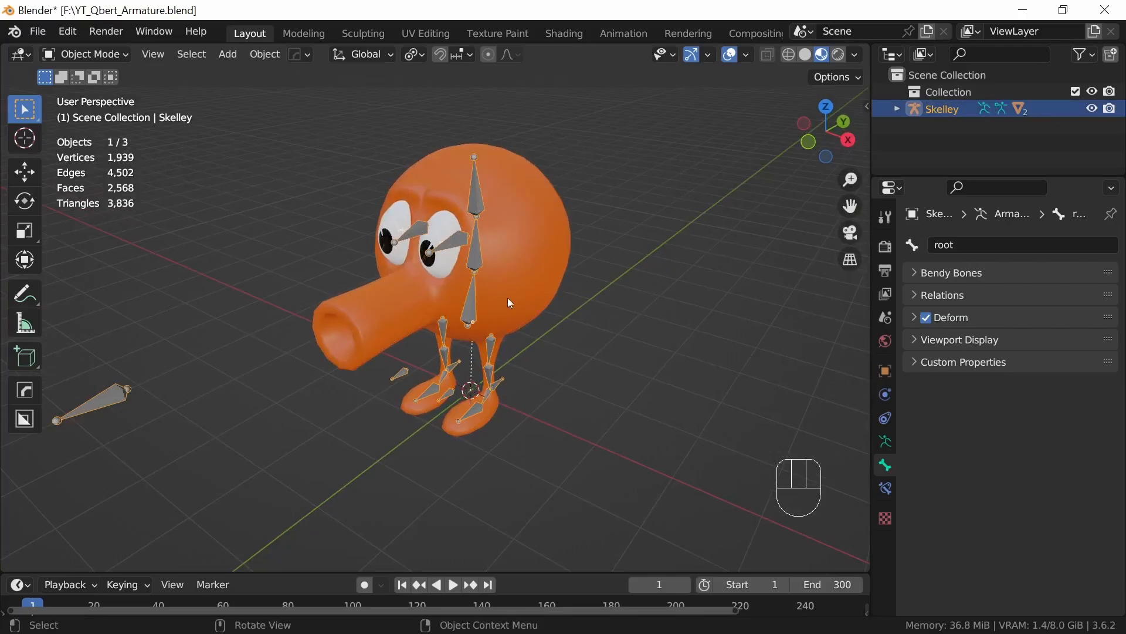
{"action": "key", "text": "Tab"}
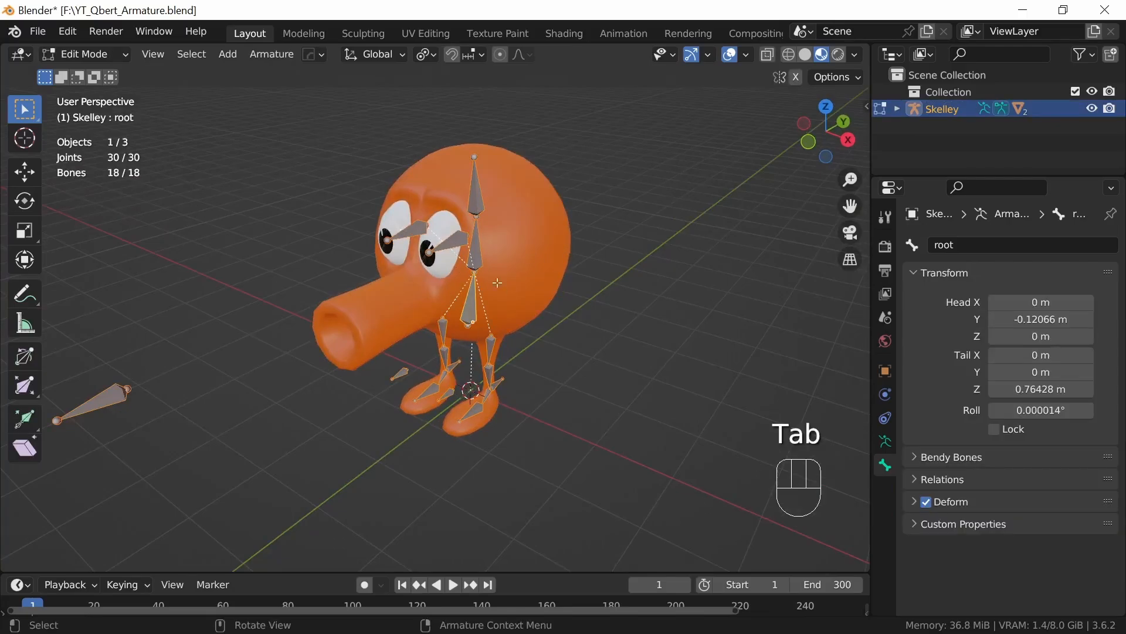
{"action": "left_click", "coordinate": [463, 251]}
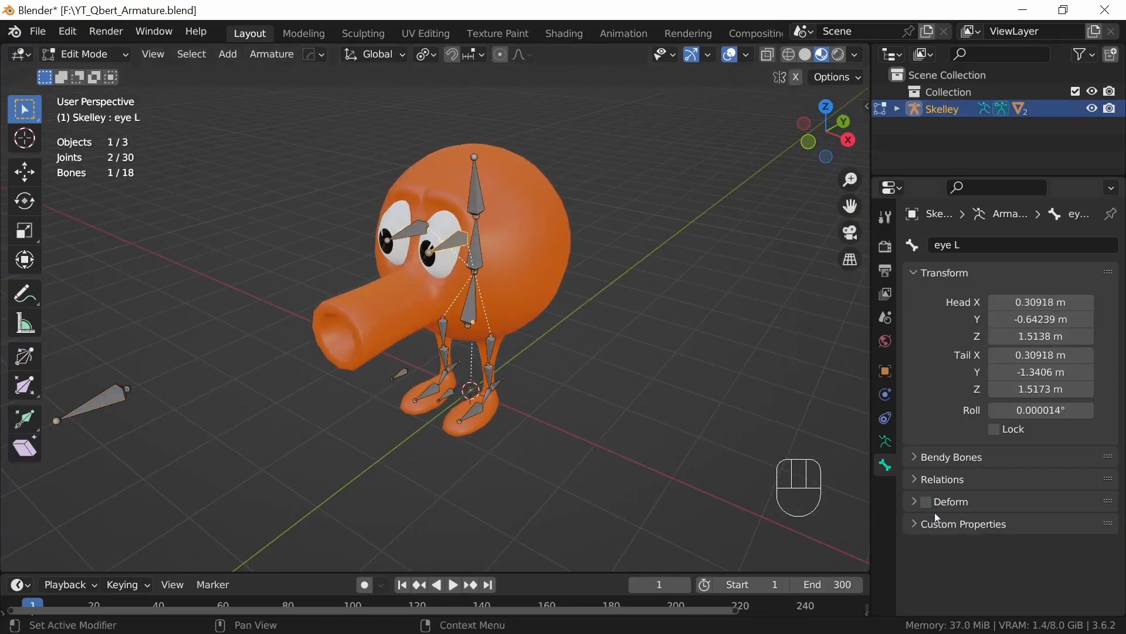
{"action": "left_click", "coordinate": [417, 230]}
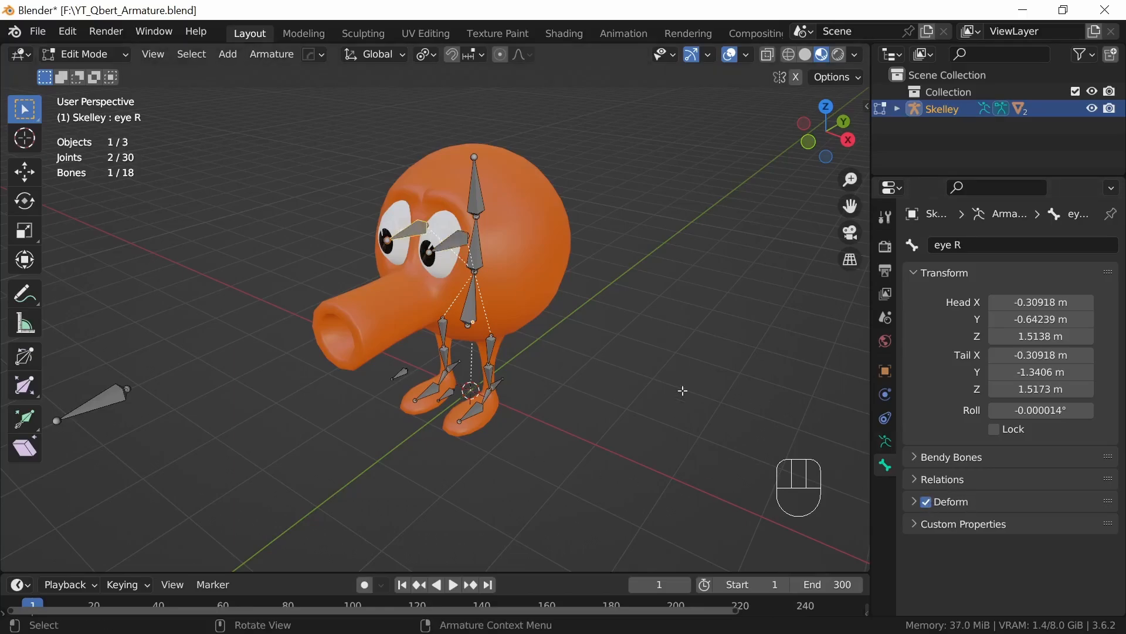
{"action": "key", "text": "Tab"}
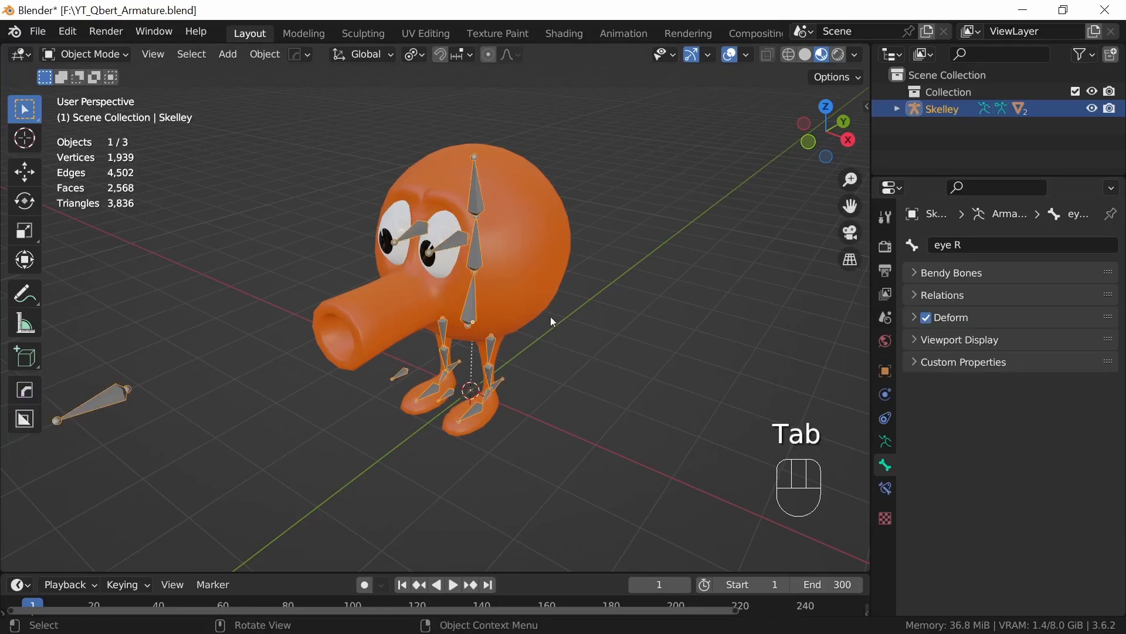
Step: Parent the Qbert_body and Qbert_eyes meshes to the Skelley armature with automatic weights
{"action": "left_click", "coordinate": [540, 235]}
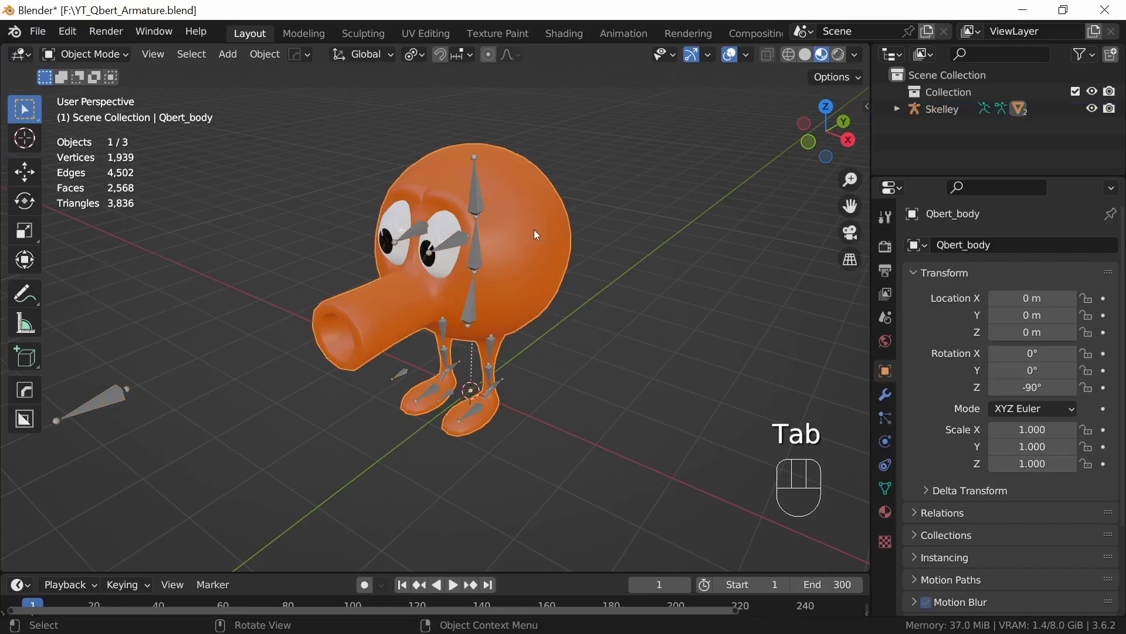
{"action": "left_click", "coordinate": [400, 216], "text": "shift"}
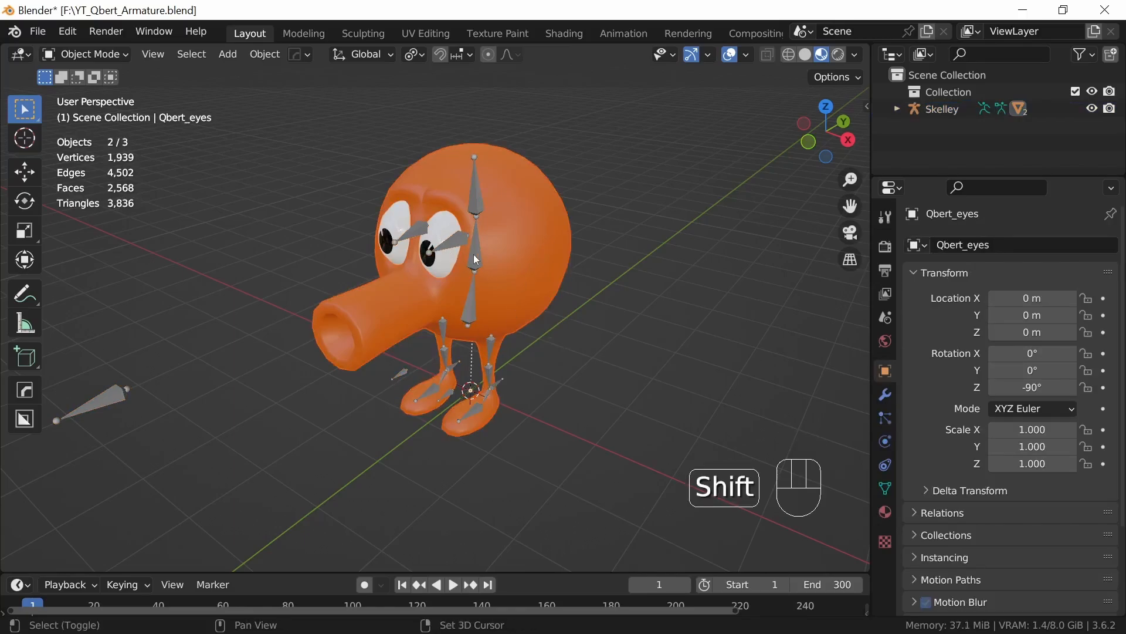
{"action": "left_click", "coordinate": [474, 258], "text": "shift"}
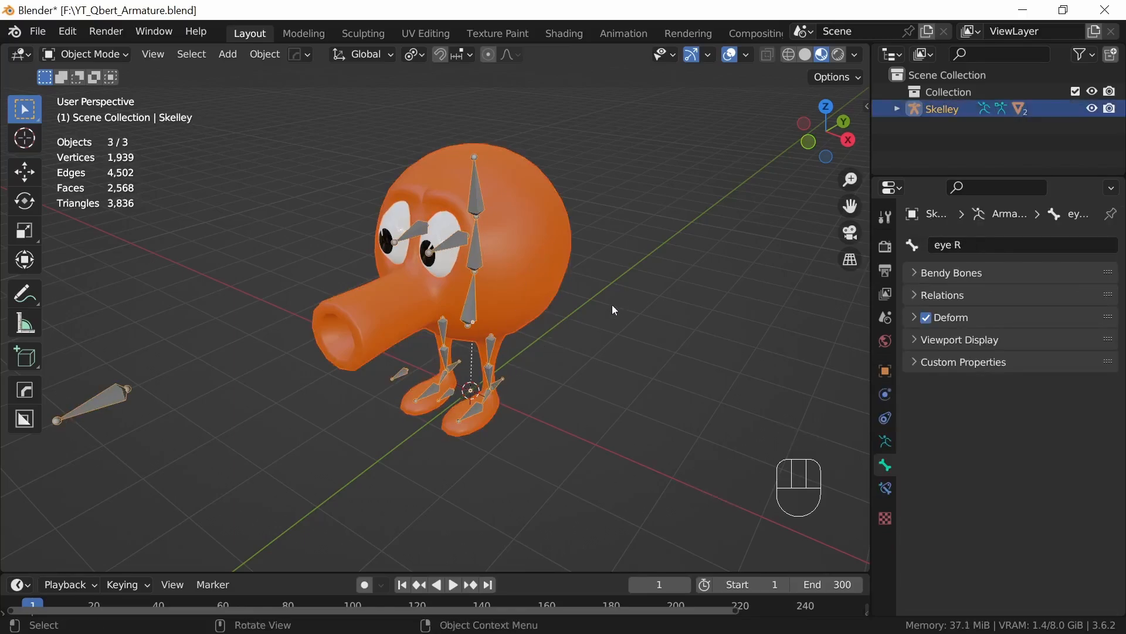
{"action": "key", "text": "ctrl+p"}
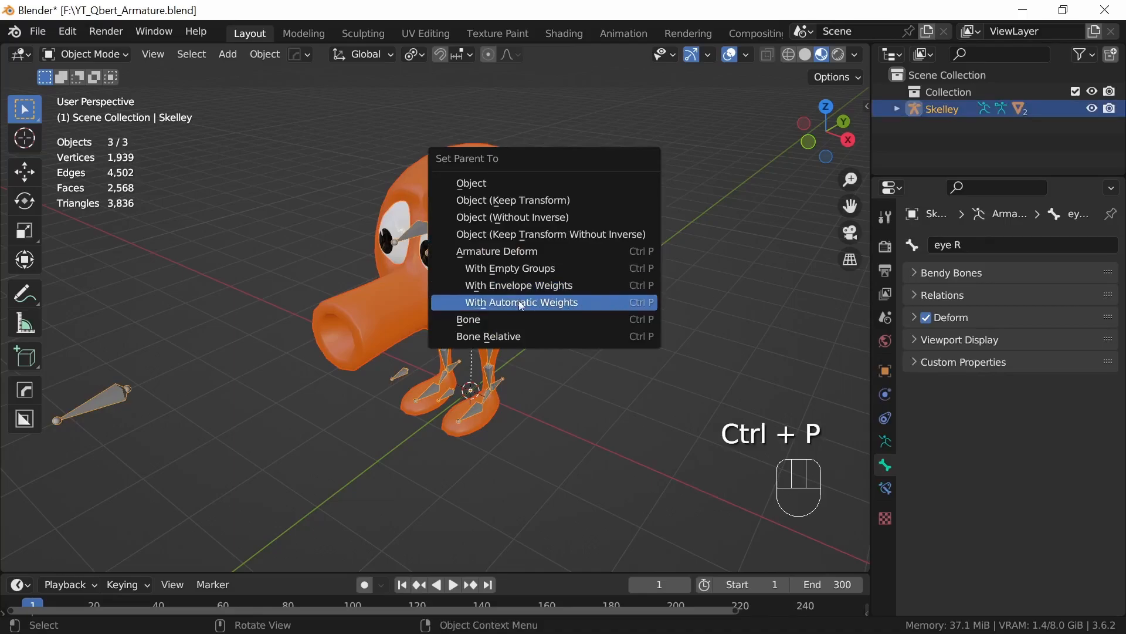
{"action": "left_click", "coordinate": [563, 303]}
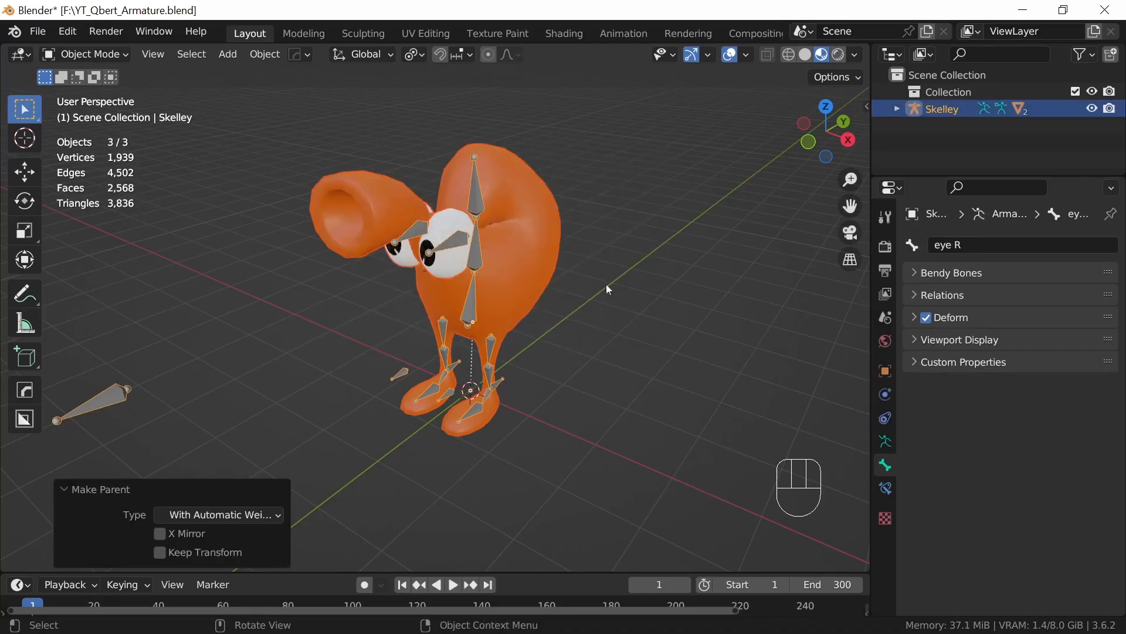
Step: Examine the vertices on the side of the Qbert_body mesh in Edit Mode, and compare them with the deformed body in Object Mode
{"action": "middle_click_drag", "start_coordinate": [608, 285], "coordinate": [507, 290]}
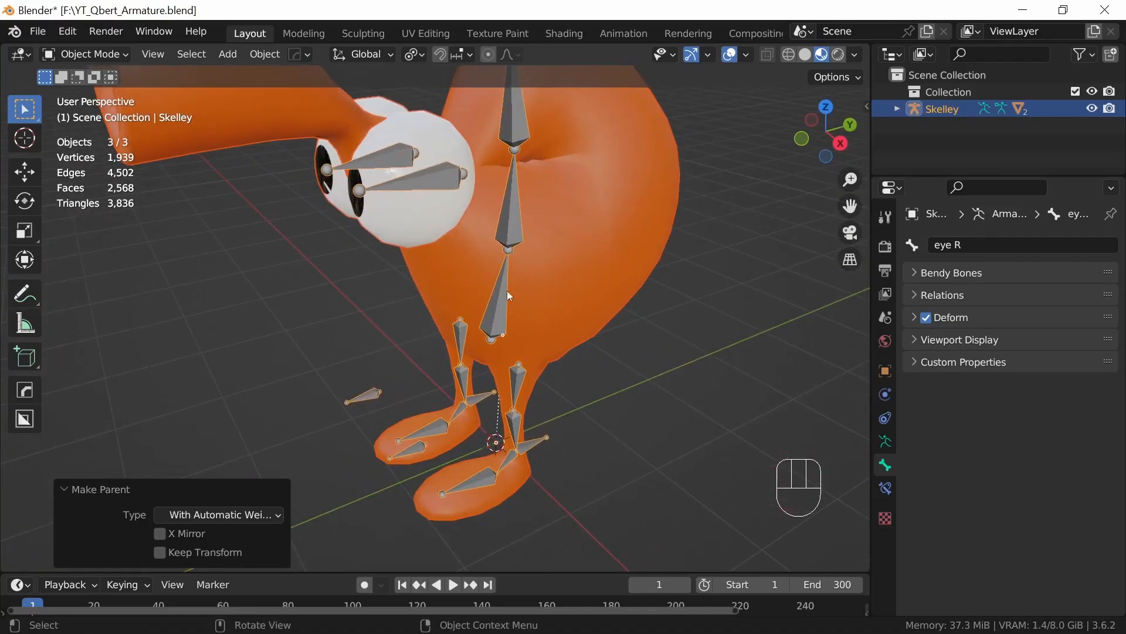
{"action": "left_click", "coordinate": [610, 296]}
{"action": "key", "text": "Tab"}
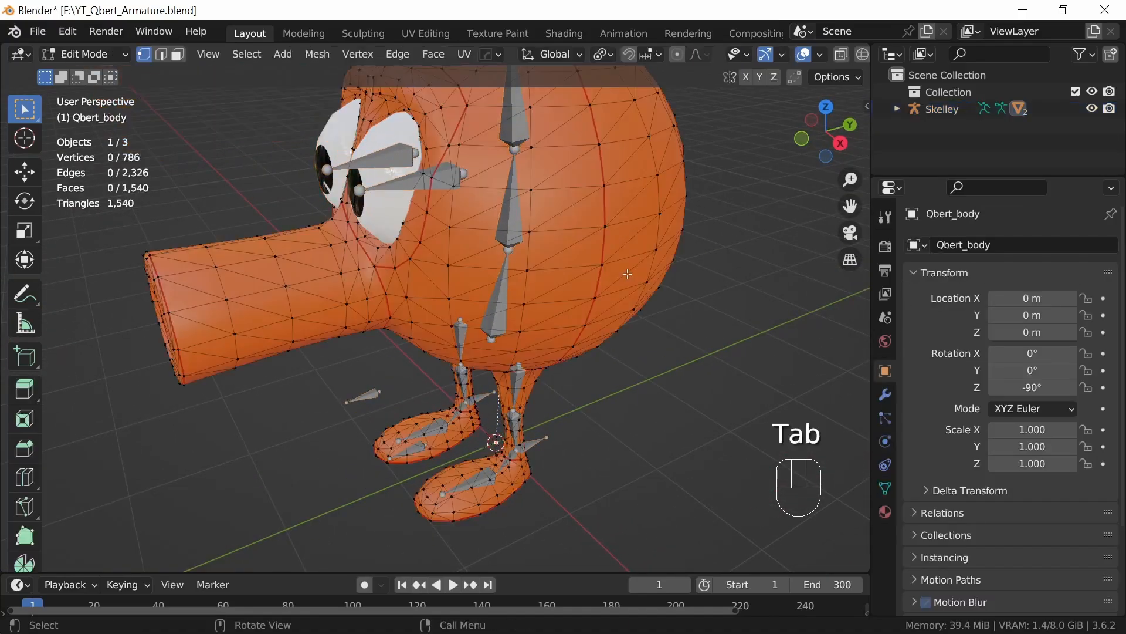
{"action": "middle_click_drag", "start_coordinate": [627, 288], "coordinate": [570, 297]}
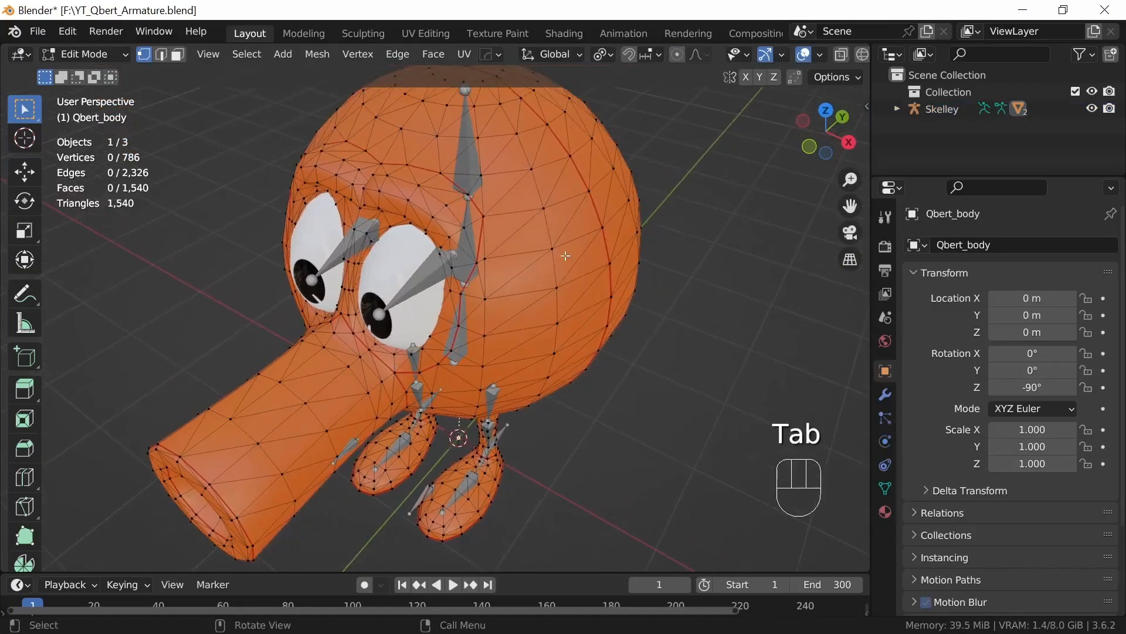
{"action": "left_click", "coordinate": [562, 255]}
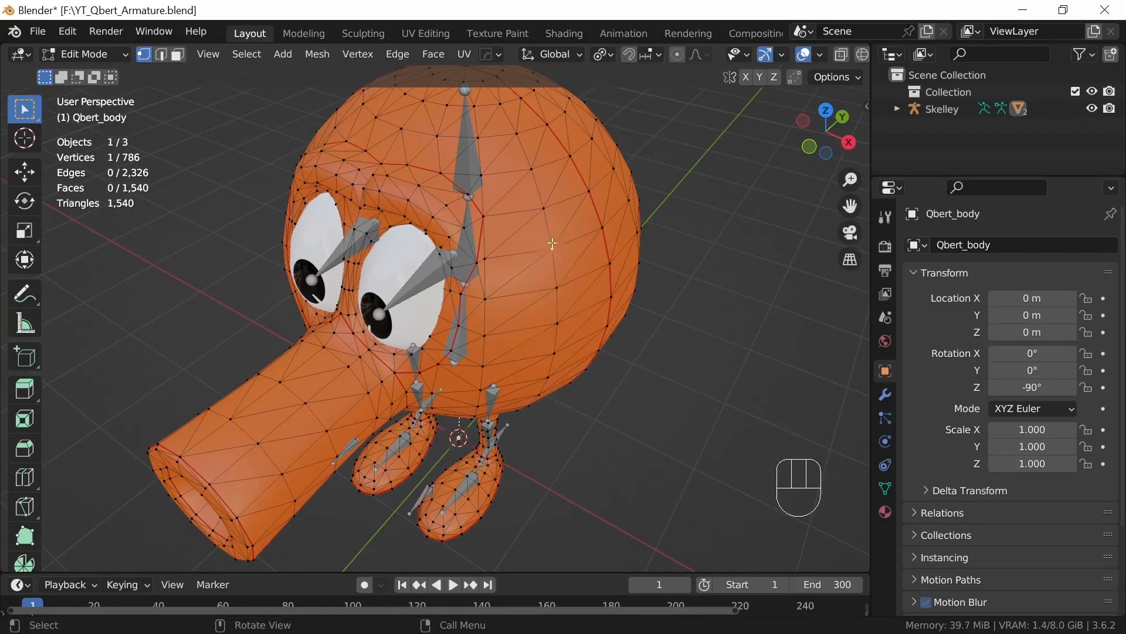
{"action": "left_click", "coordinate": [544, 208]}
{"action": "middle_click_drag", "start_coordinate": [558, 293], "coordinate": [542, 188]}
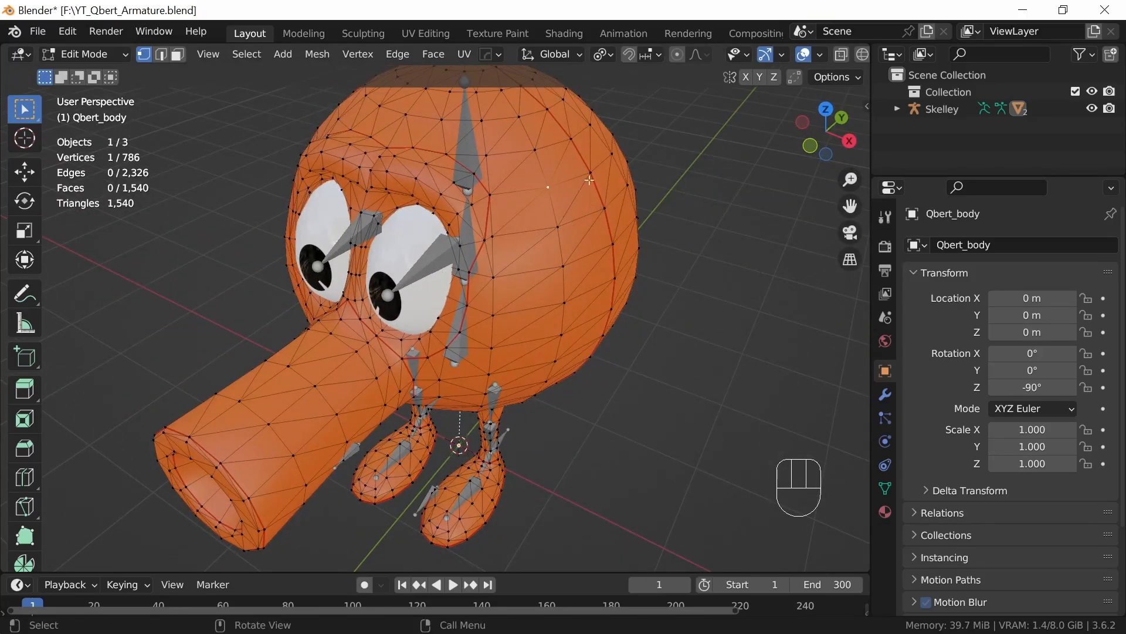
{"action": "middle_click_drag", "start_coordinate": [579, 236], "coordinate": [540, 267]}
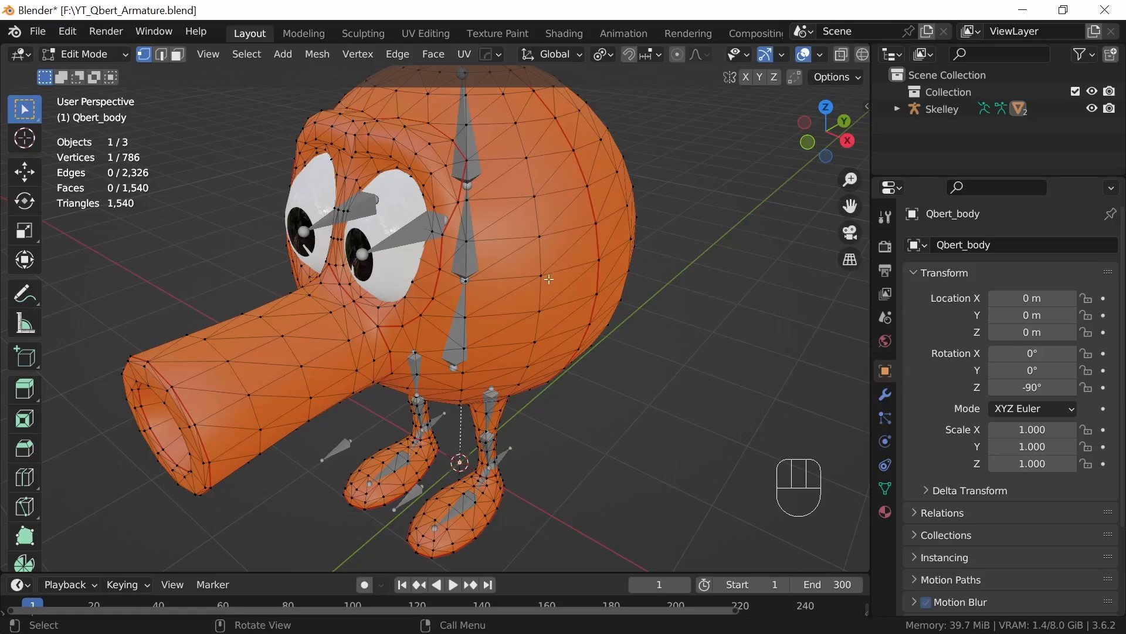
{"action": "key", "text": "Tab"}
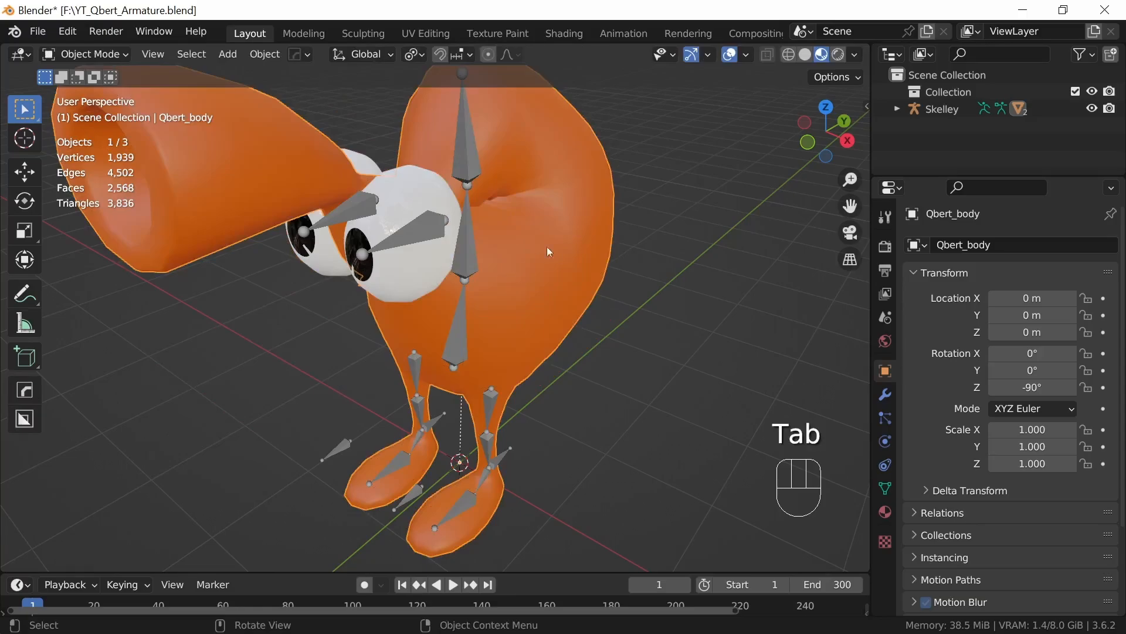
{"action": "middle_click_drag", "start_coordinate": [572, 218], "coordinate": [577, 281], "text": "ctrl"}
{"action": "mouse_move", "coordinate": [551, 319]}
{"action": "middle_mouse_down"}
{"action": "mouse_move", "coordinate": [589, 318]}
{"action": "mouse_move", "coordinate": [554, 330]}
{"action": "mouse_move", "coordinate": [547, 350]}
{"action": "mouse_move", "coordinate": [556, 311]}
{"action": "middle_mouse_up"}
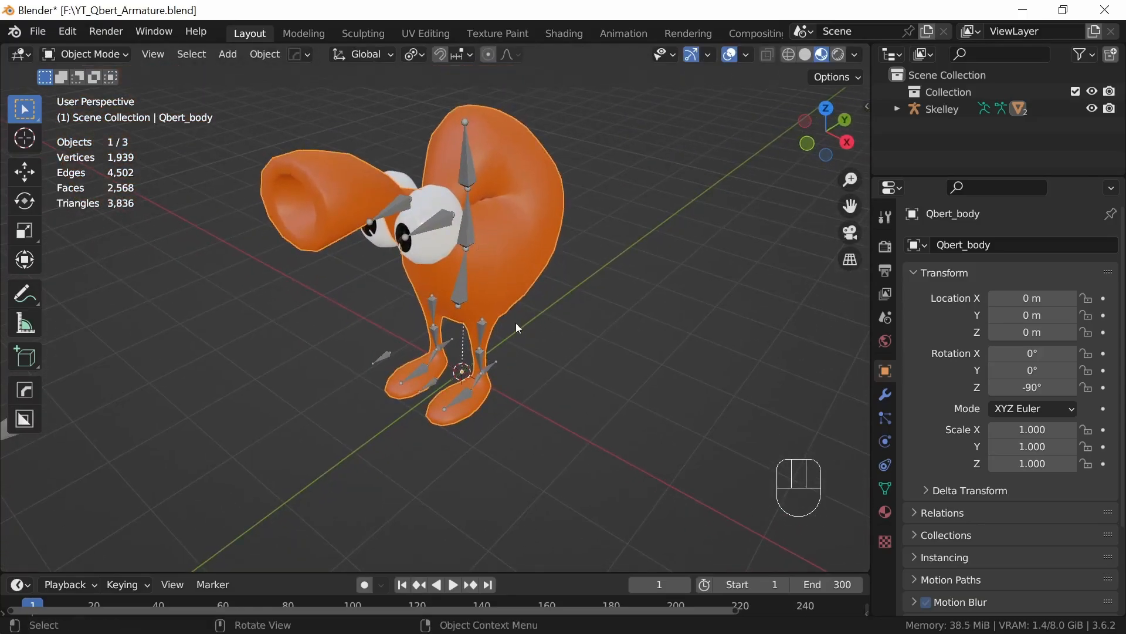
Step: Select the Skelley armature with Qbert_body as the active object, and switch to Weight Paint mode
{"action": "left_click", "coordinate": [581, 336]}
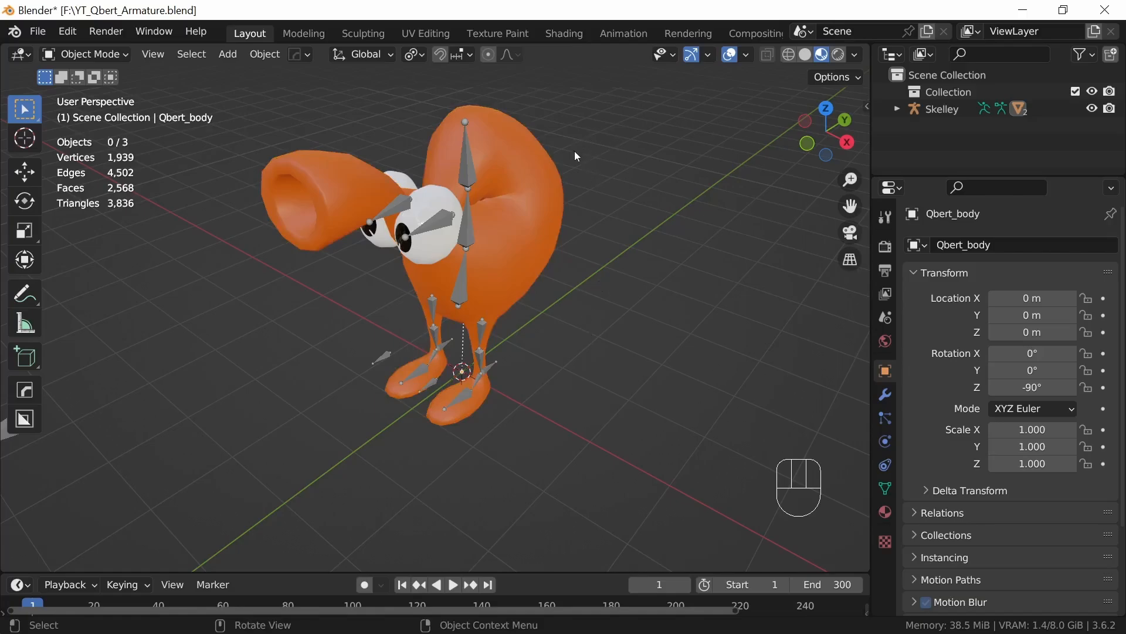
{"action": "left_click", "coordinate": [463, 289]}
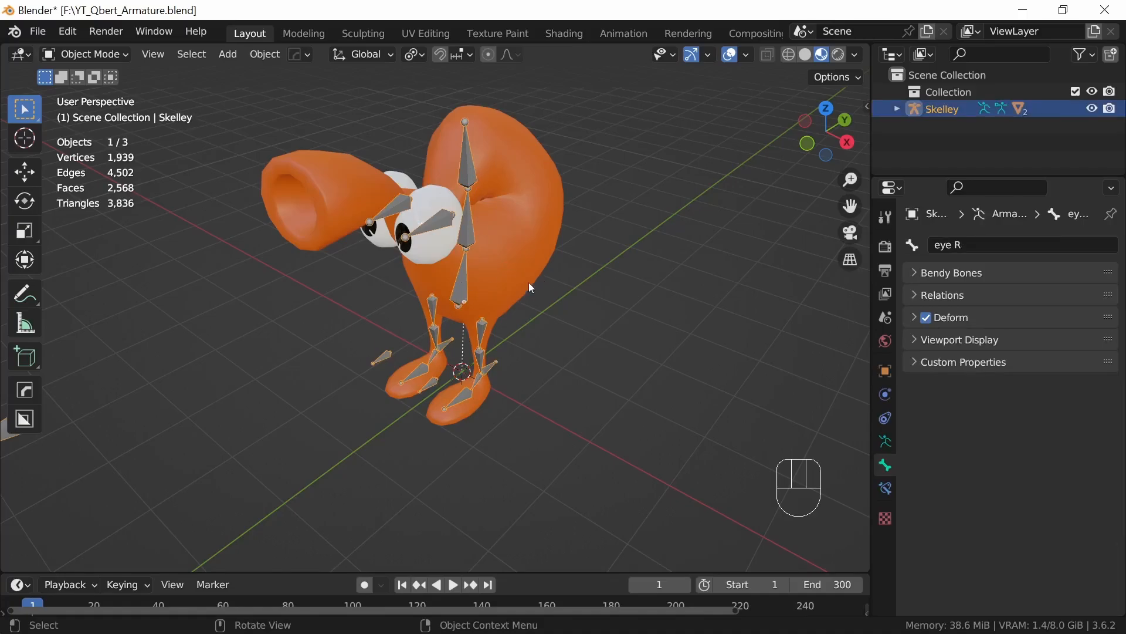
{"action": "key", "text": "shift"}
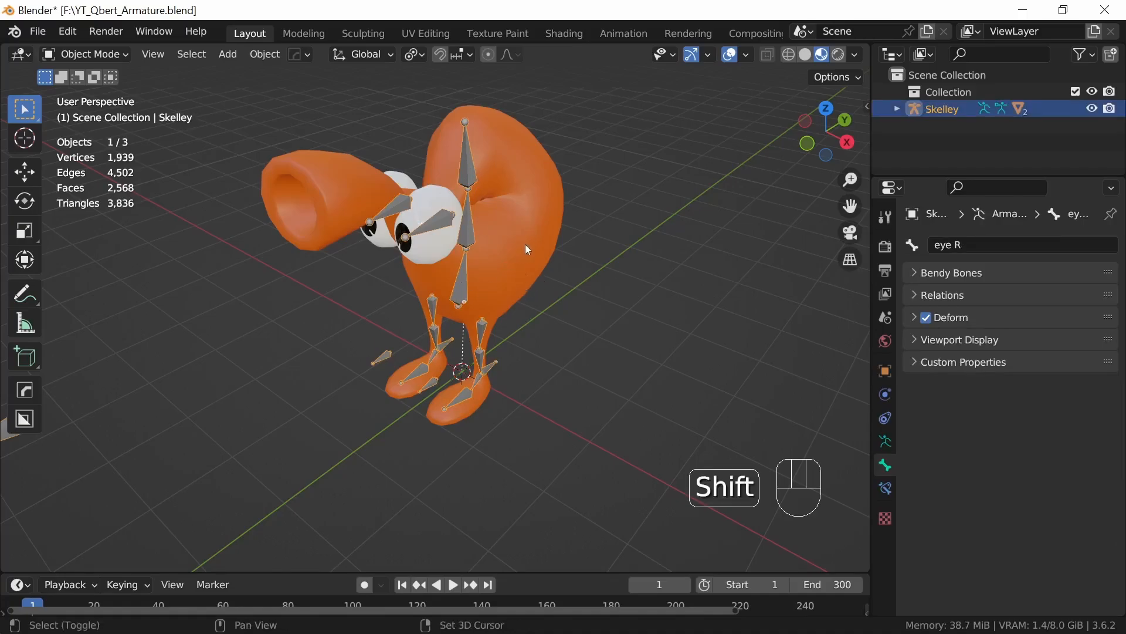
{"action": "left_click", "coordinate": [526, 244], "text": "shift"}
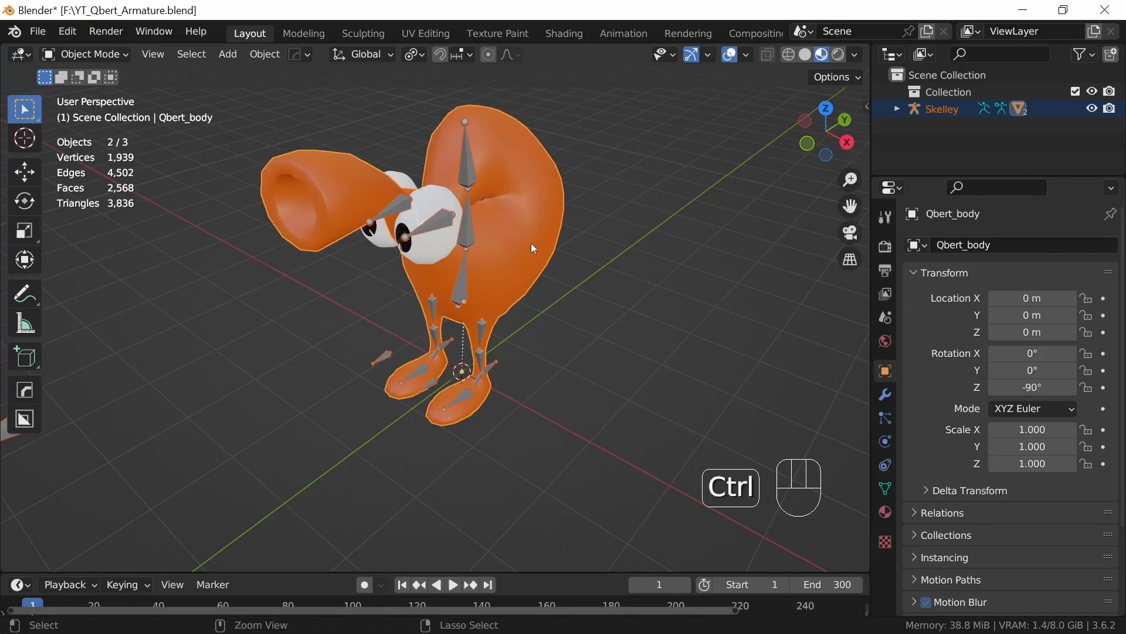
{"action": "key", "text": "ctrl+Tab"}
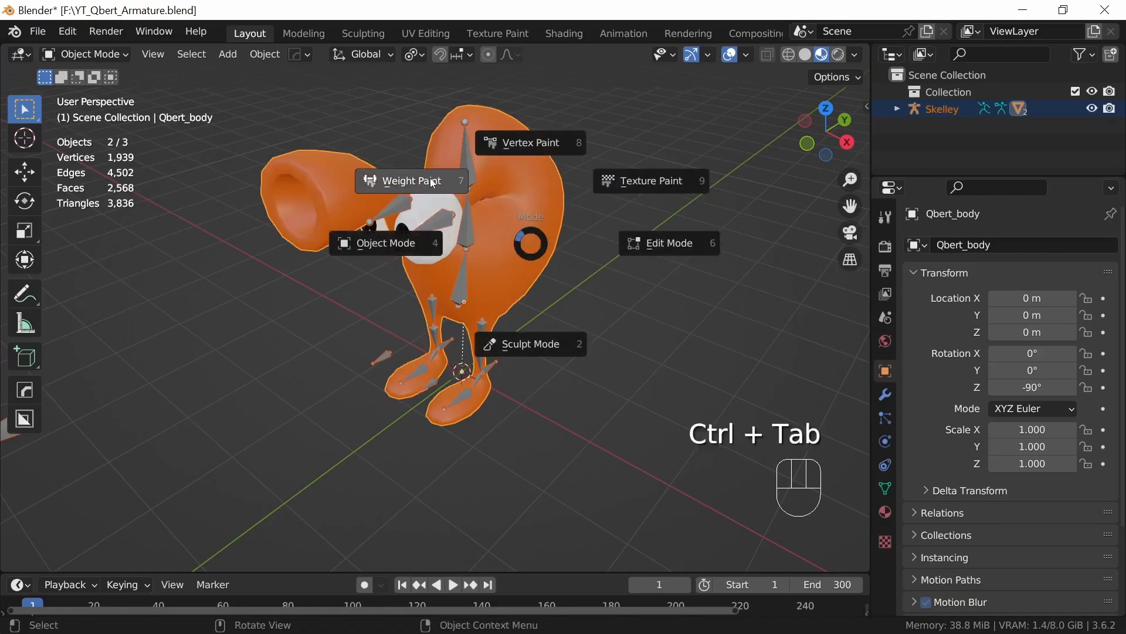
{"action": "left_click", "coordinate": [136, 59]}
{"action": "left_click", "coordinate": [124, 54]}
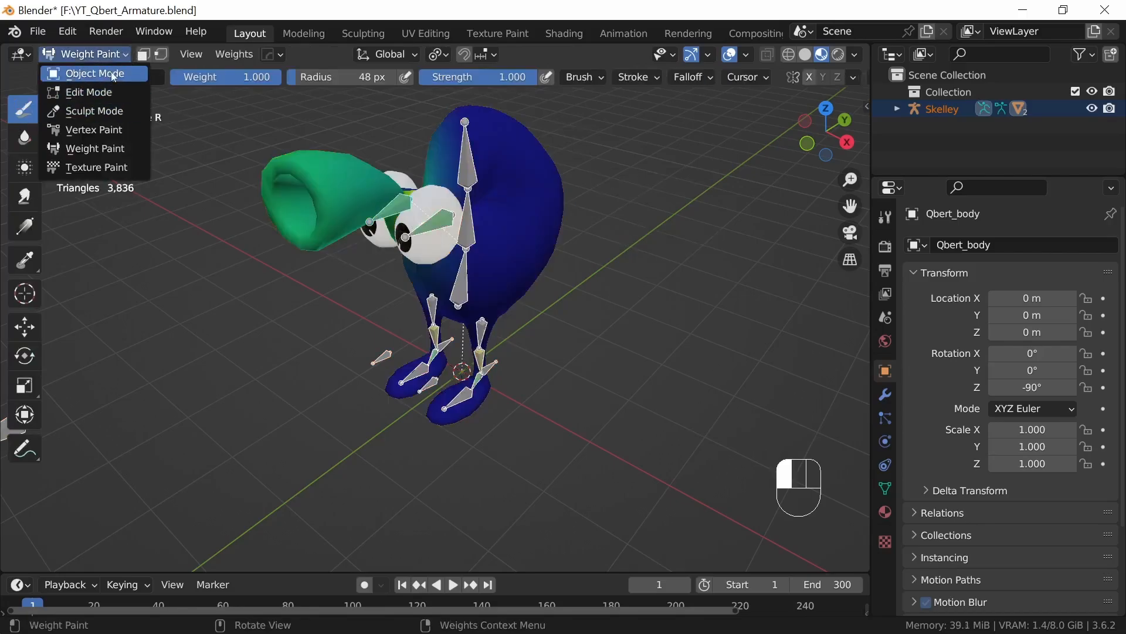
{"action": "left_click", "coordinate": [117, 150]}
{"action": "mouse_move", "coordinate": [564, 352]}
{"action": "middle_mouse_down"}
{"action": "mouse_move", "coordinate": [592, 351]}
{"action": "mouse_move", "coordinate": [558, 352]}
{"action": "middle_mouse_up"}
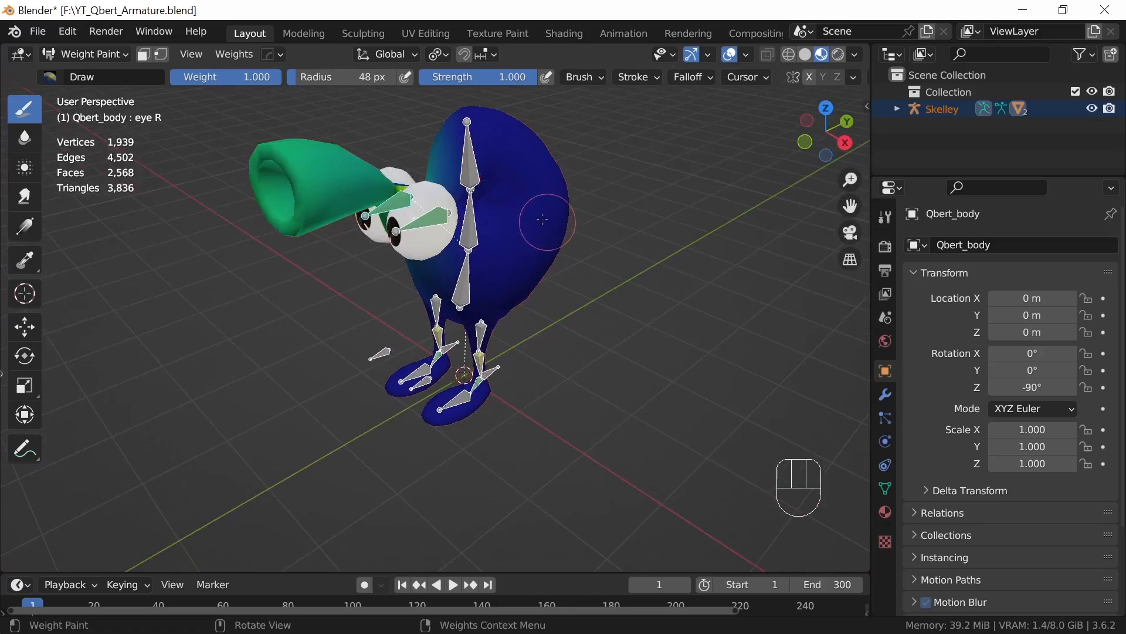
Step: Check the body's weights for the spine, left leg, toes and both eye bones, ending on eye L
{"action": "left_click", "coordinate": [470, 172], "text": "ctrl"}
{"action": "left_click", "coordinate": [470, 220], "text": "ctrl"}
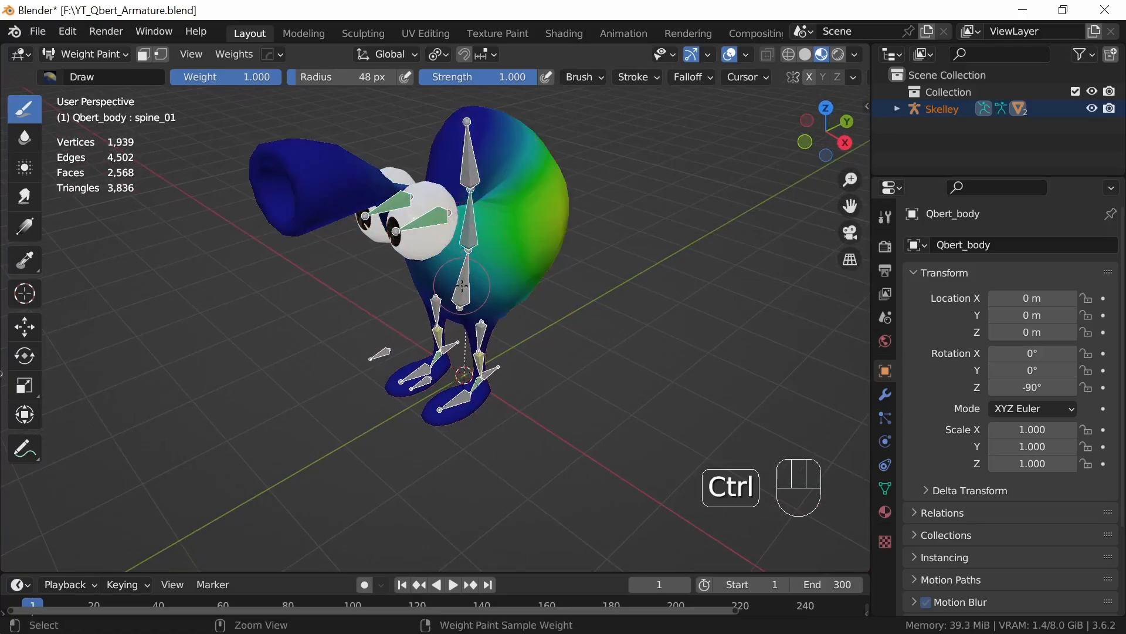
{"action": "left_click", "coordinate": [481, 340], "text": "ctrl"}
{"action": "left_click", "coordinate": [482, 343], "text": "ctrl"}
{"action": "left_click", "coordinate": [493, 365], "text": "ctrl"}
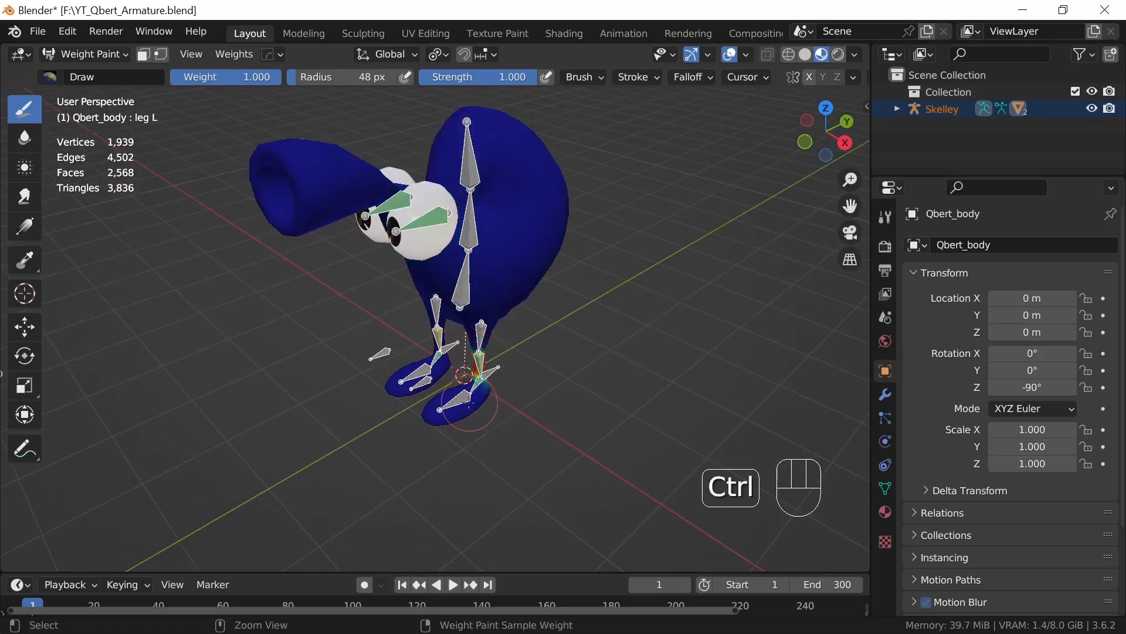
{"action": "left_click", "coordinate": [481, 382], "text": "ctrl"}
{"action": "left_click", "coordinate": [419, 380], "text": "ctrl"}
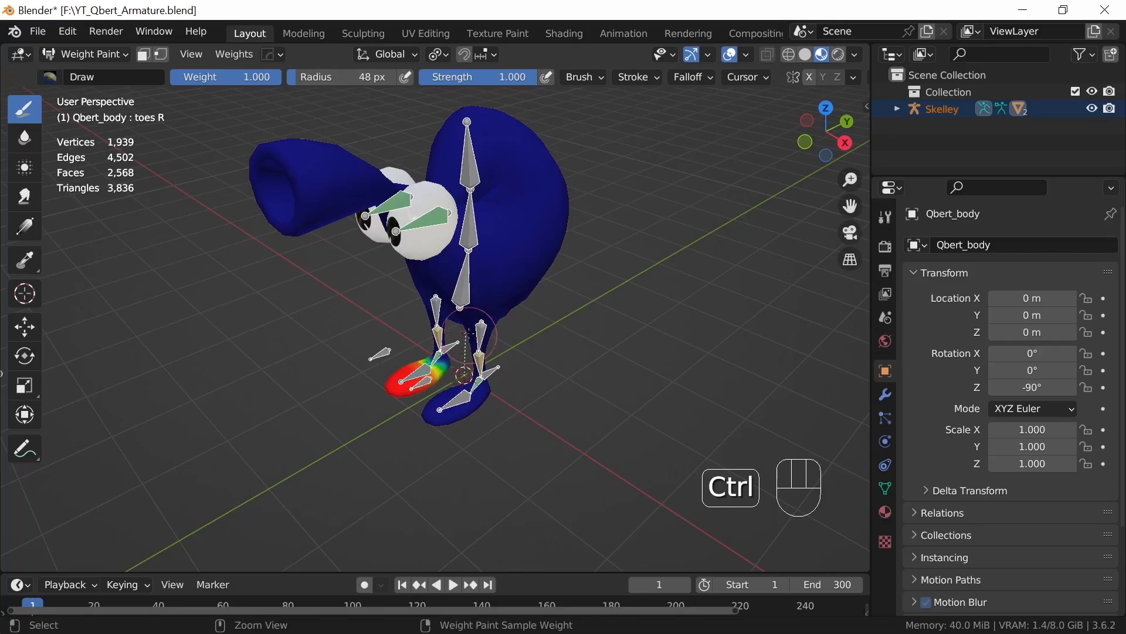
{"action": "left_click", "coordinate": [444, 217], "text": "ctrl"}
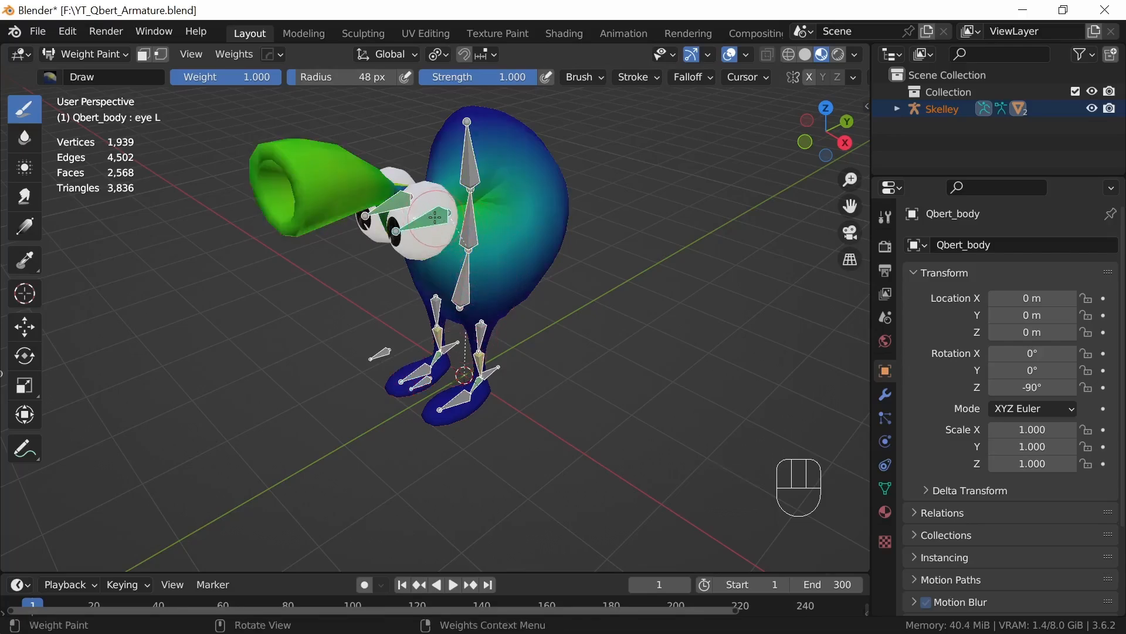
{"action": "left_click", "coordinate": [396, 201], "text": "ctrl"}
{"action": "left_click", "coordinate": [434, 220], "text": "ctrl"}
Step: Expand Skelley's contents and hide the Qbert_eyes mesh to expose the body around the eye bones
{"action": "left_click", "coordinate": [897, 108]}
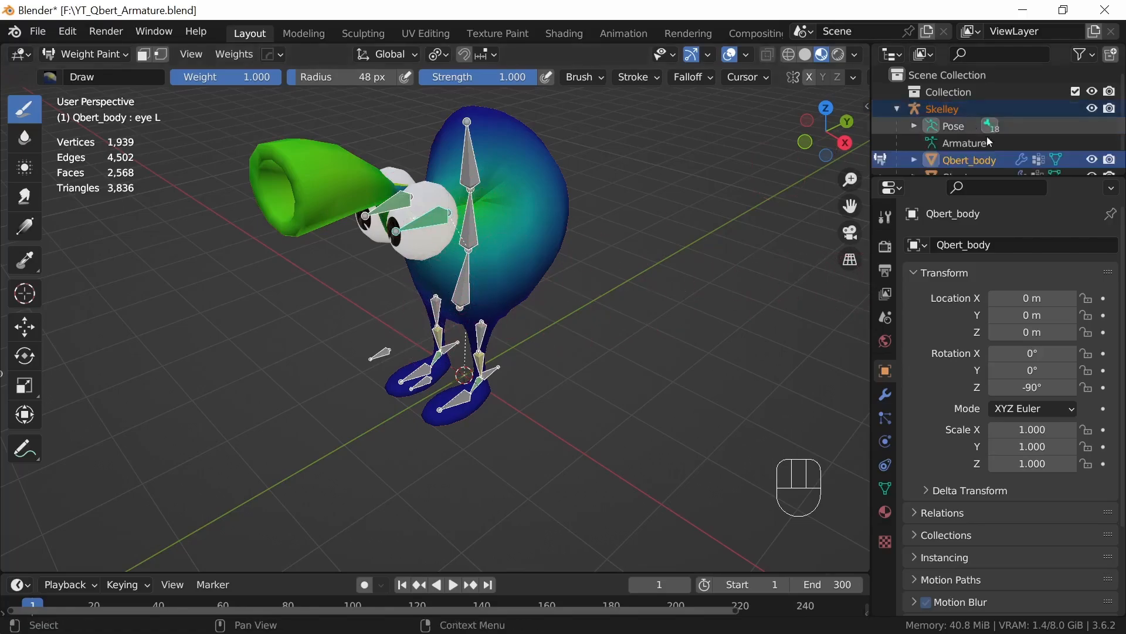
{"action": "scroll", "coordinate": [995, 153], "scroll_direction": "down", "scroll_amount": 1}
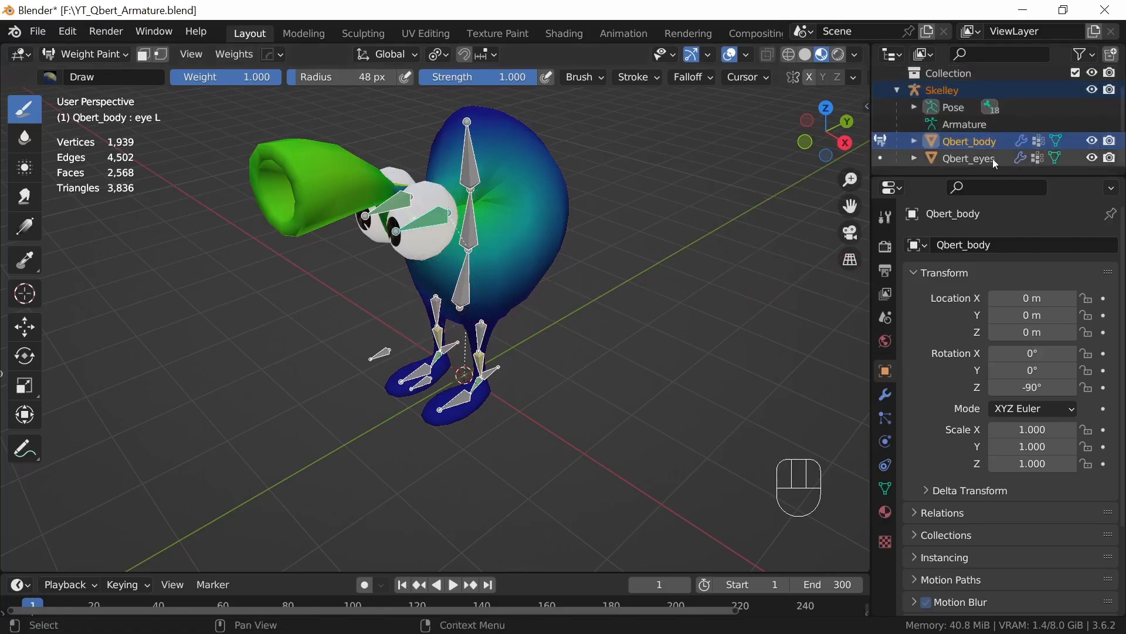
{"action": "left_click", "coordinate": [1092, 158]}
{"action": "middle_click_drag", "start_coordinate": [481, 325], "coordinate": [512, 357]}
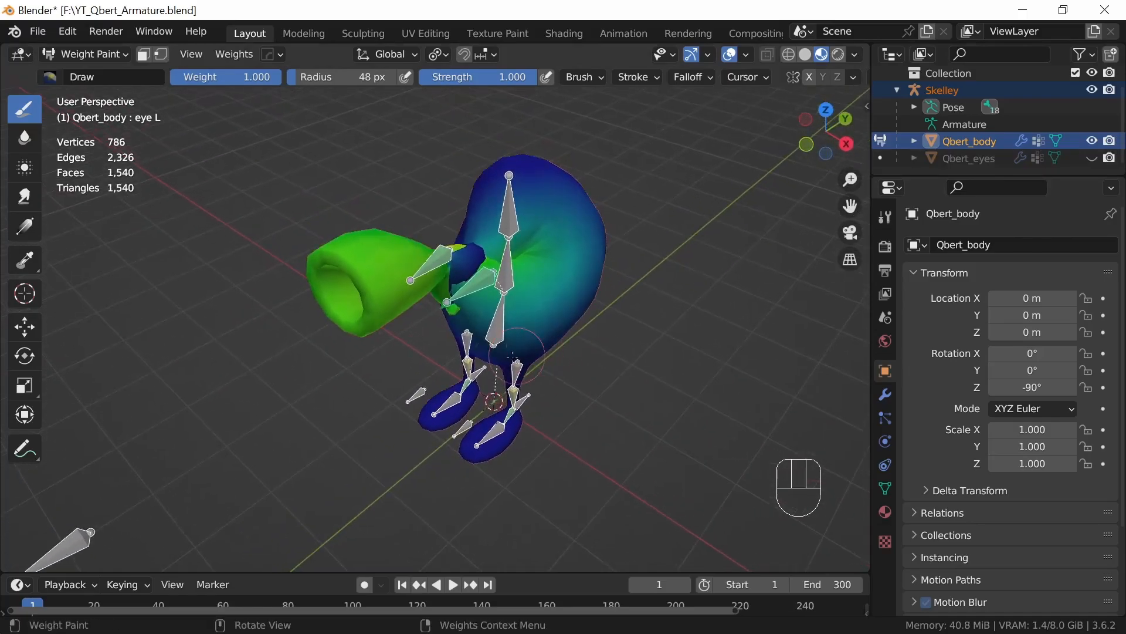
Step: Enable Auto Normalize in the Draw brush's weight painting options
{"action": "key", "text": "n"}
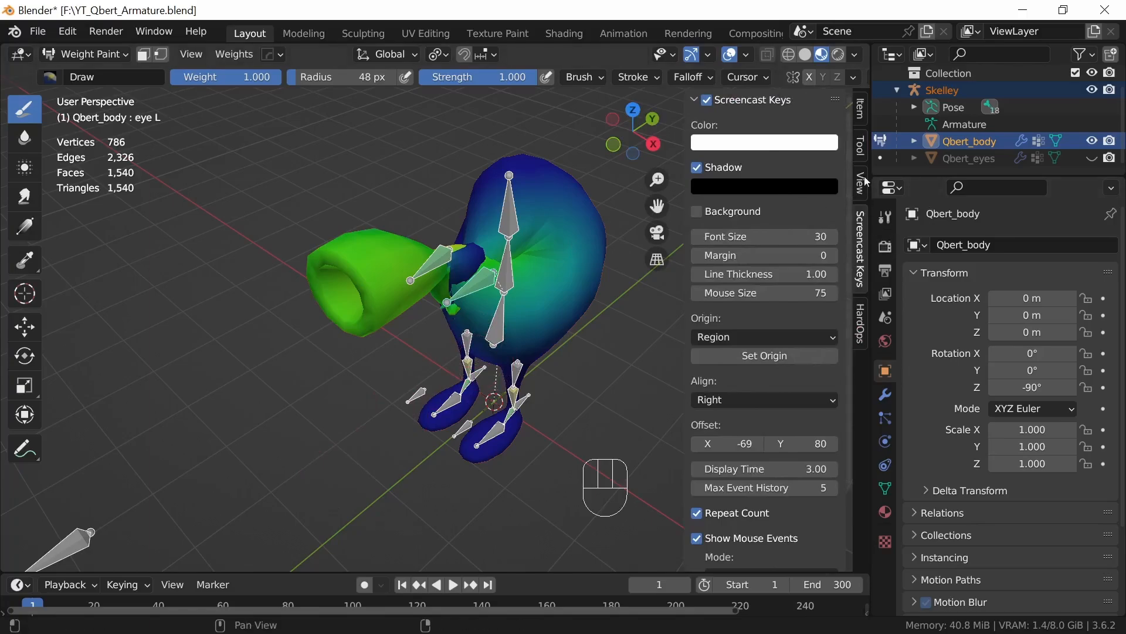
{"action": "left_click", "coordinate": [862, 146]}
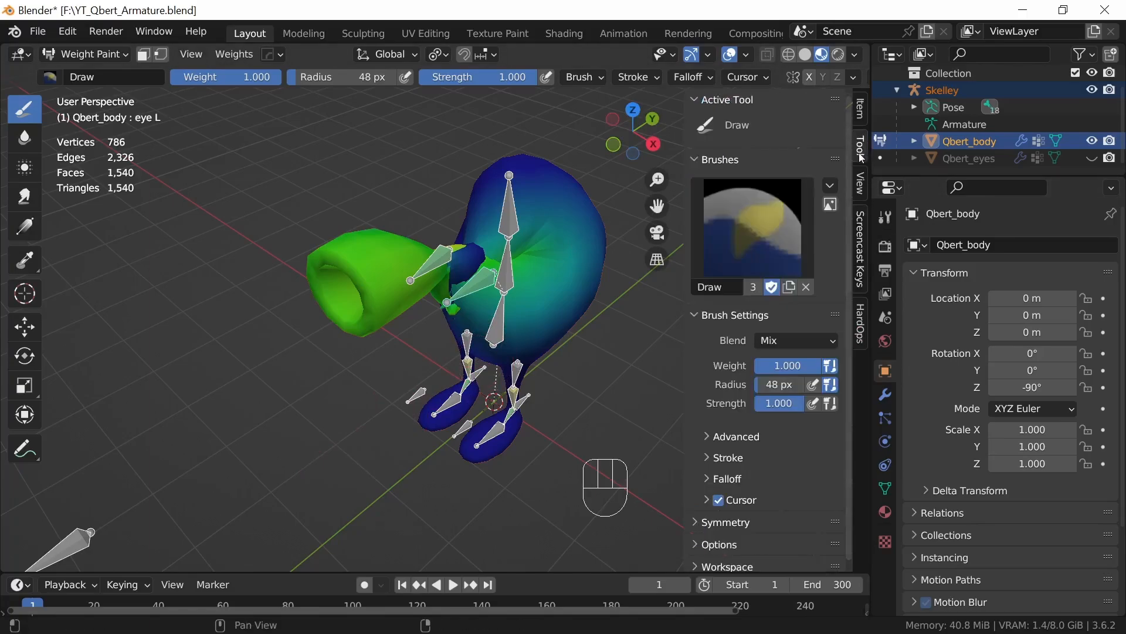
{"action": "left_click", "coordinate": [701, 545]}
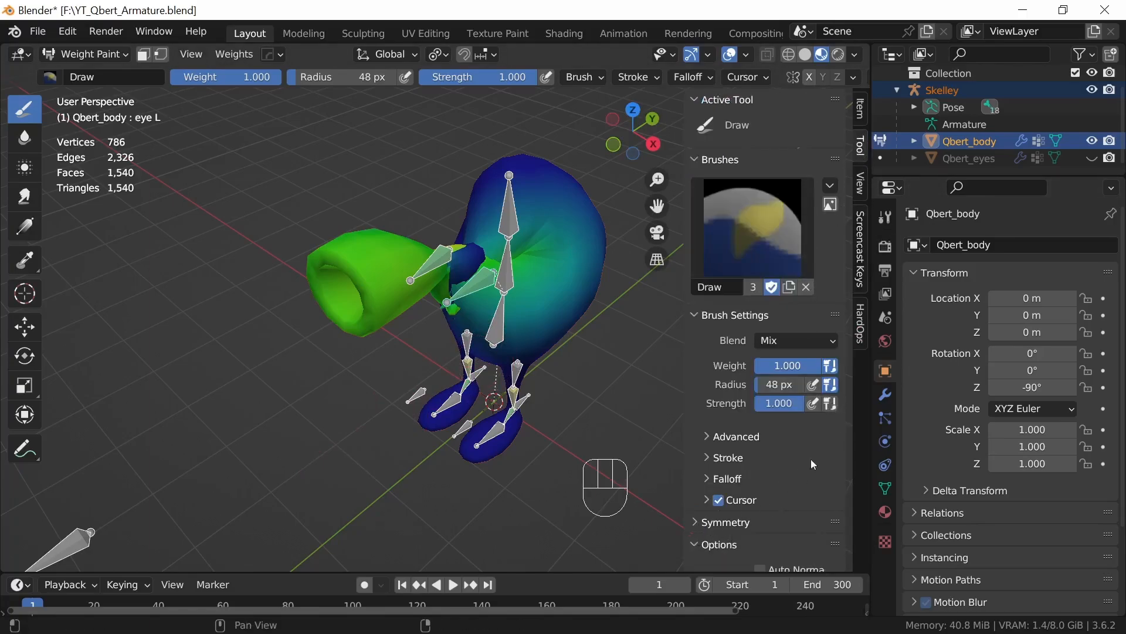
{"action": "left_click_drag", "start_coordinate": [851, 358], "coordinate": [850, 455]}
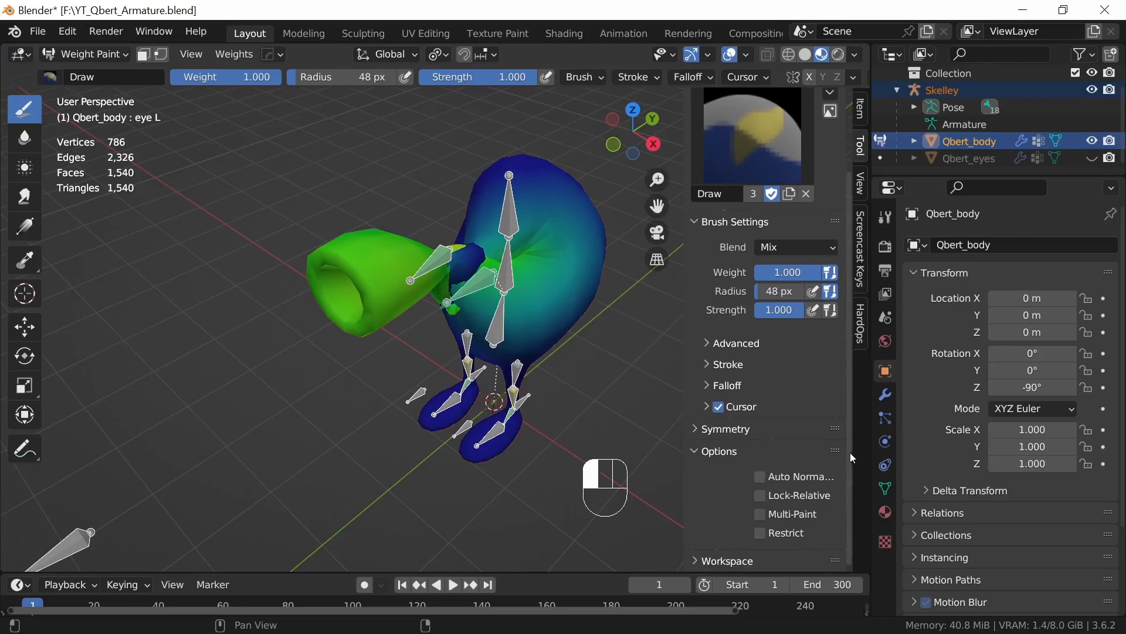
{"action": "left_click", "coordinate": [761, 476]}
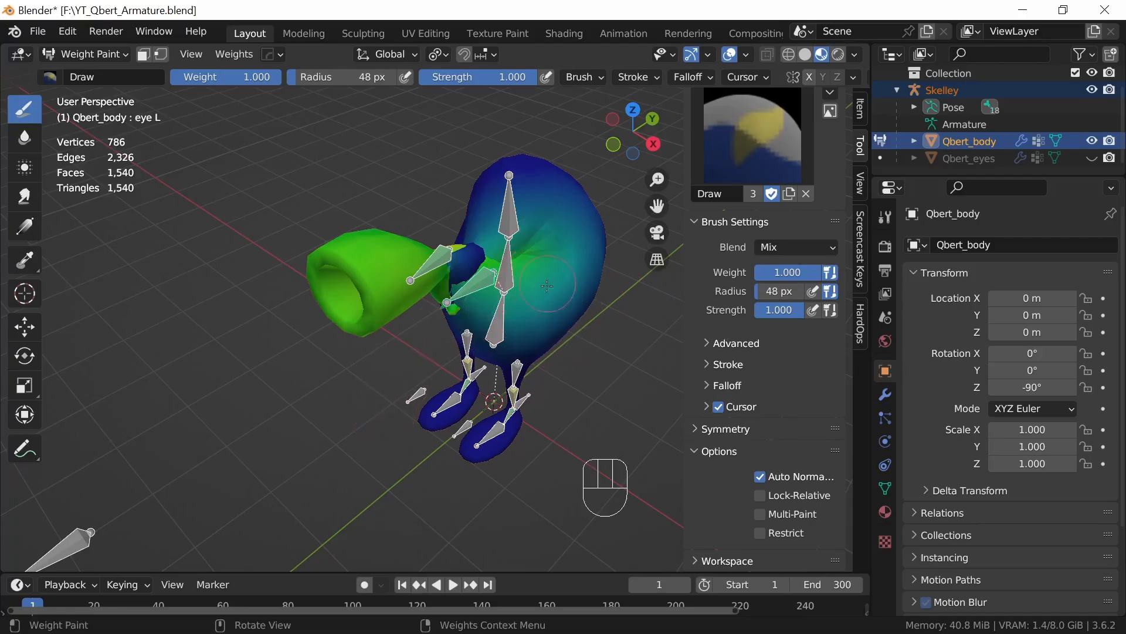
{"action": "middle_click_drag", "start_coordinate": [546, 292], "coordinate": [603, 275]}
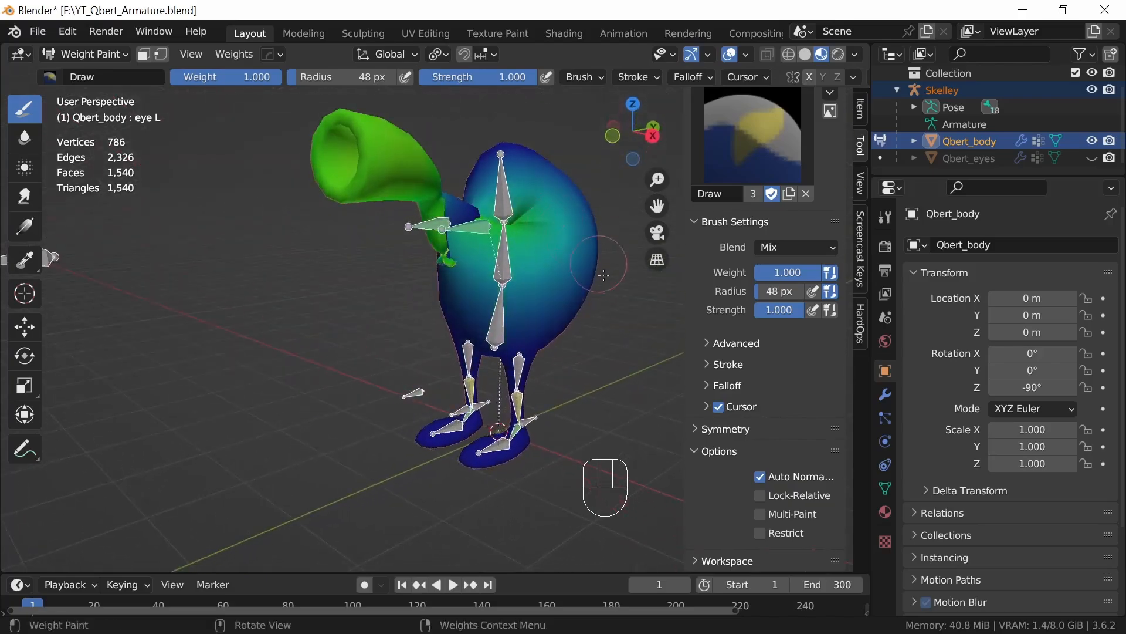
{"action": "key", "text": "n"}
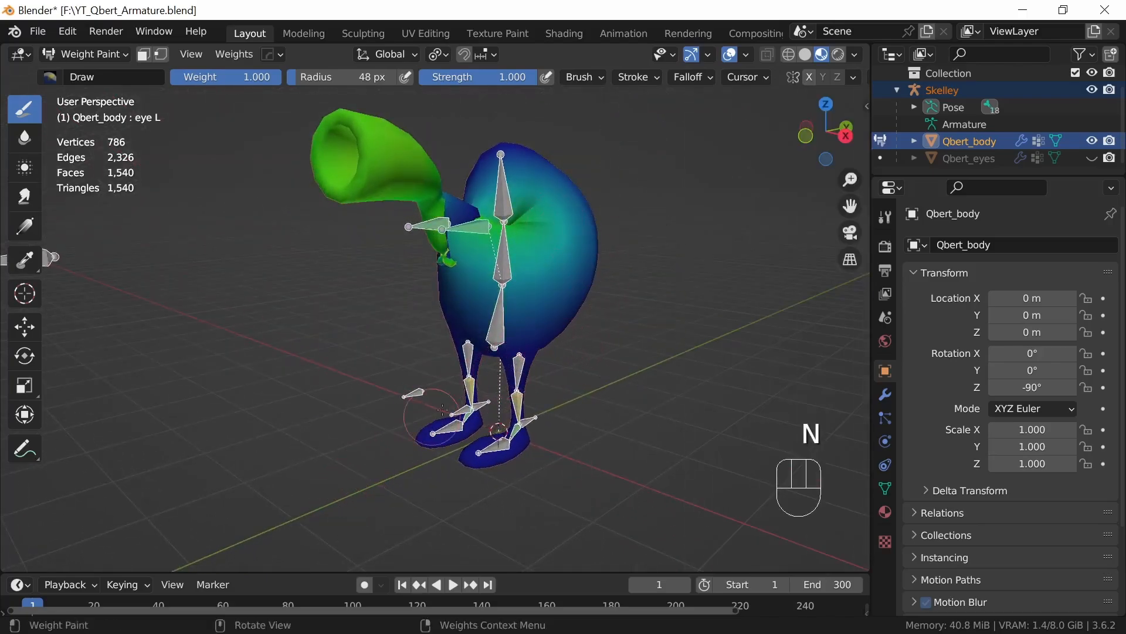
Step: Set the Draw brush's blending mode to Add
{"action": "left_click", "coordinate": [601, 79]}
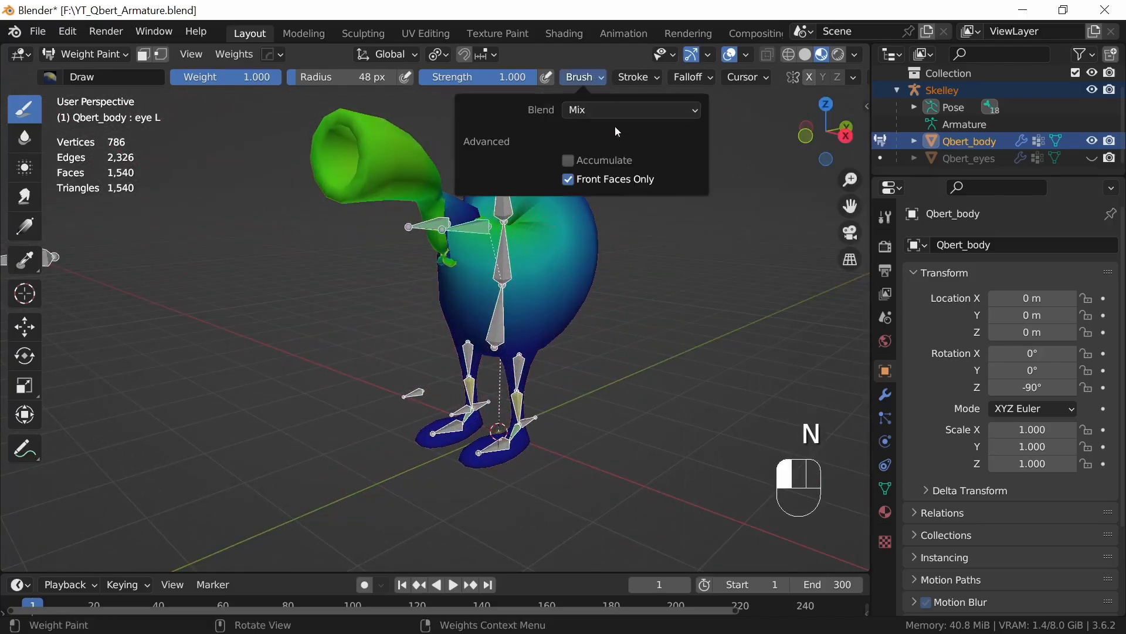
{"action": "left_click", "coordinate": [628, 109]}
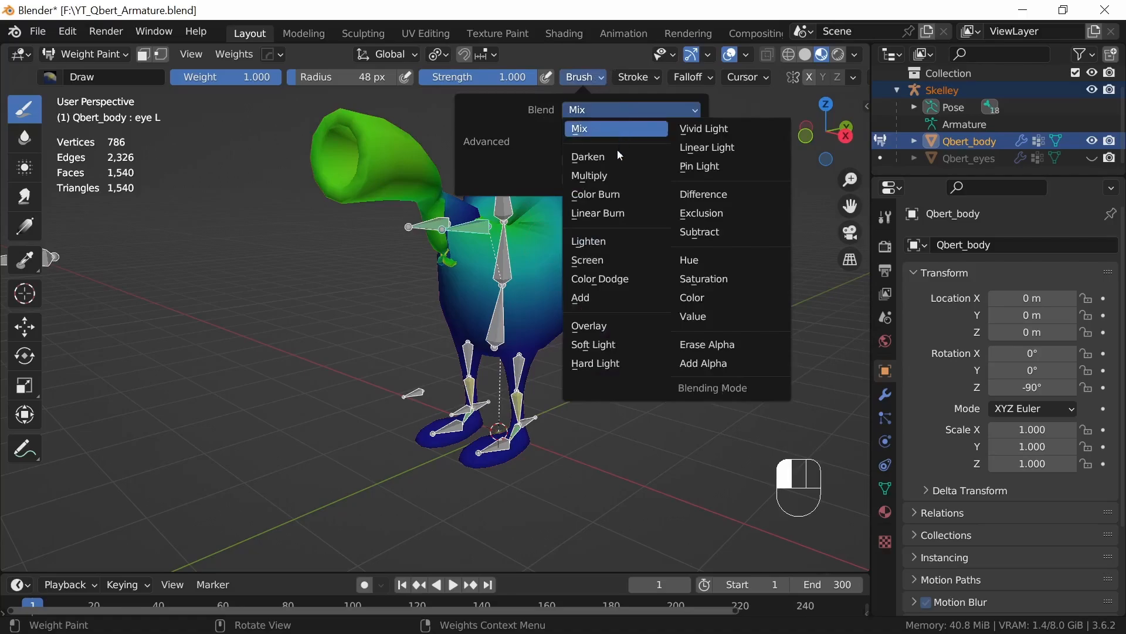
{"action": "left_click", "coordinate": [590, 299]}
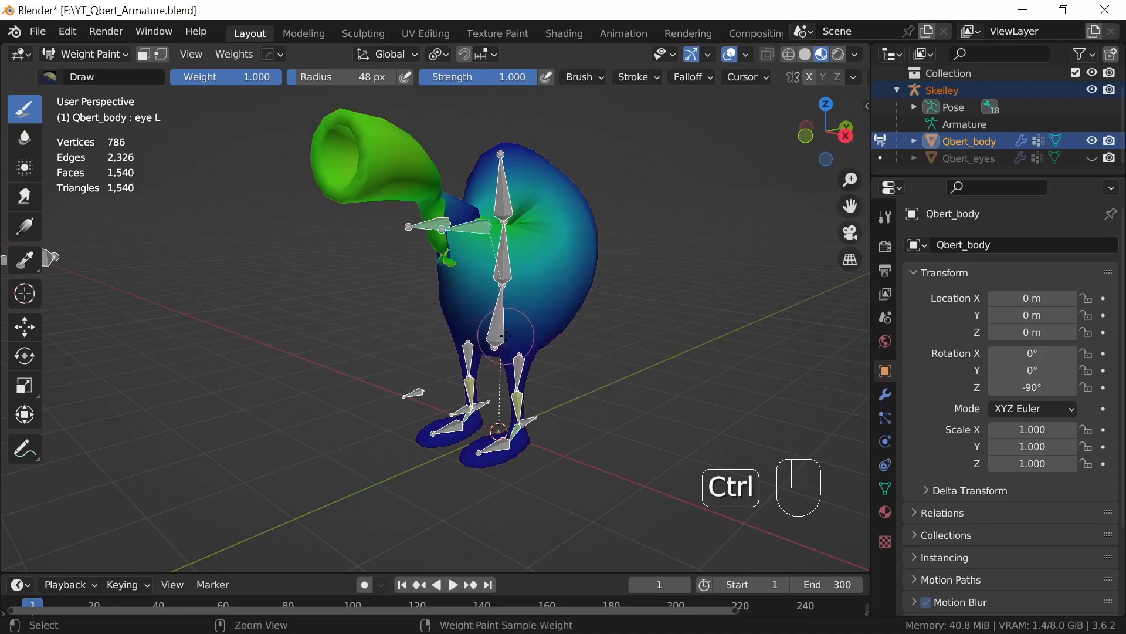
Step: Select the root bone and paint its influence at weight 1.000 over the body's lower left side and rear underside
{"action": "left_click", "coordinate": [578, 366], "text": "ctrl"}
{"action": "left_click", "coordinate": [586, 407], "text": "ctrl"}
{"action": "scroll", "coordinate": [585, 406], "scroll_direction": "up", "scroll_amount": 2}
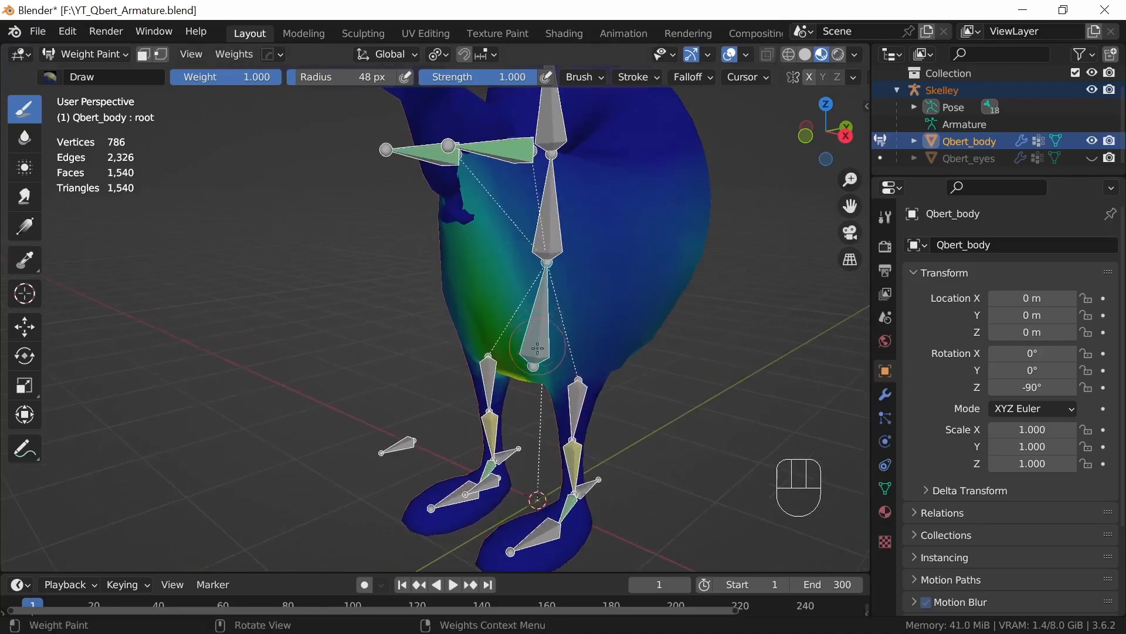
{"action": "middle_click_drag", "start_coordinate": [647, 372], "coordinate": [573, 343]}
{"action": "left_click_drag", "start_coordinate": [503, 325], "coordinate": [560, 334]}
{"action": "middle_click_drag", "start_coordinate": [560, 335], "coordinate": [484, 325]}
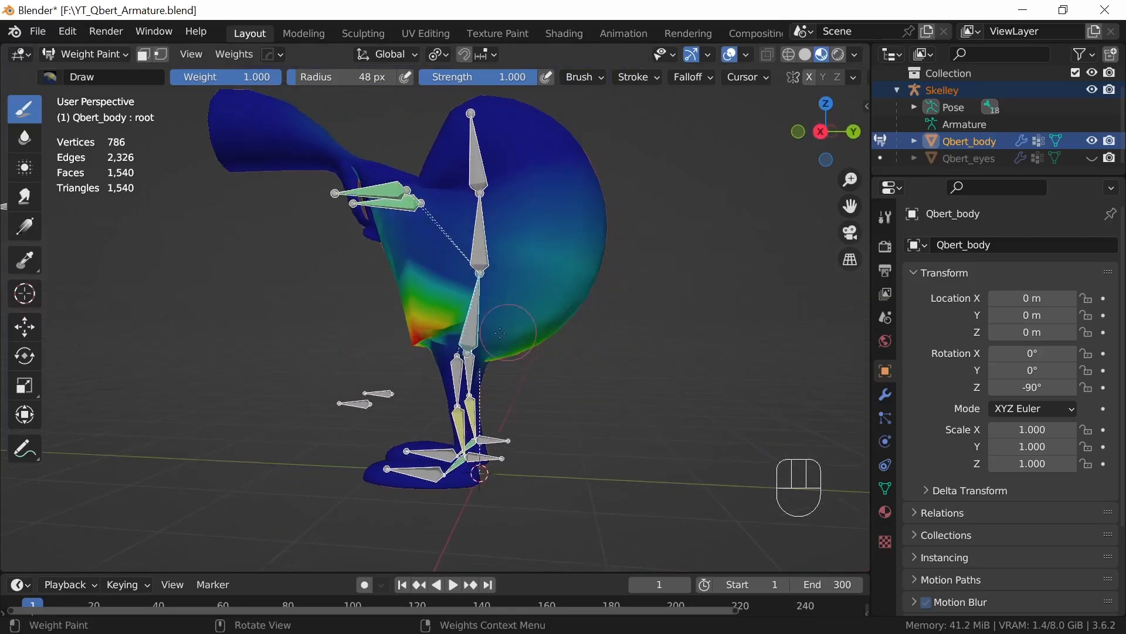
{"action": "left_click_drag", "start_coordinate": [483, 324], "coordinate": [540, 312]}
{"action": "middle_click_drag", "start_coordinate": [648, 324], "coordinate": [472, 303]}
{"action": "left_click_drag", "start_coordinate": [427, 291], "coordinate": [441, 312]}
{"action": "mouse_move", "coordinate": [448, 316]}
{"action": "middle_mouse_down"}
{"action": "mouse_move", "coordinate": [479, 294]}
{"action": "mouse_move", "coordinate": [477, 261]}
{"action": "middle_mouse_up"}
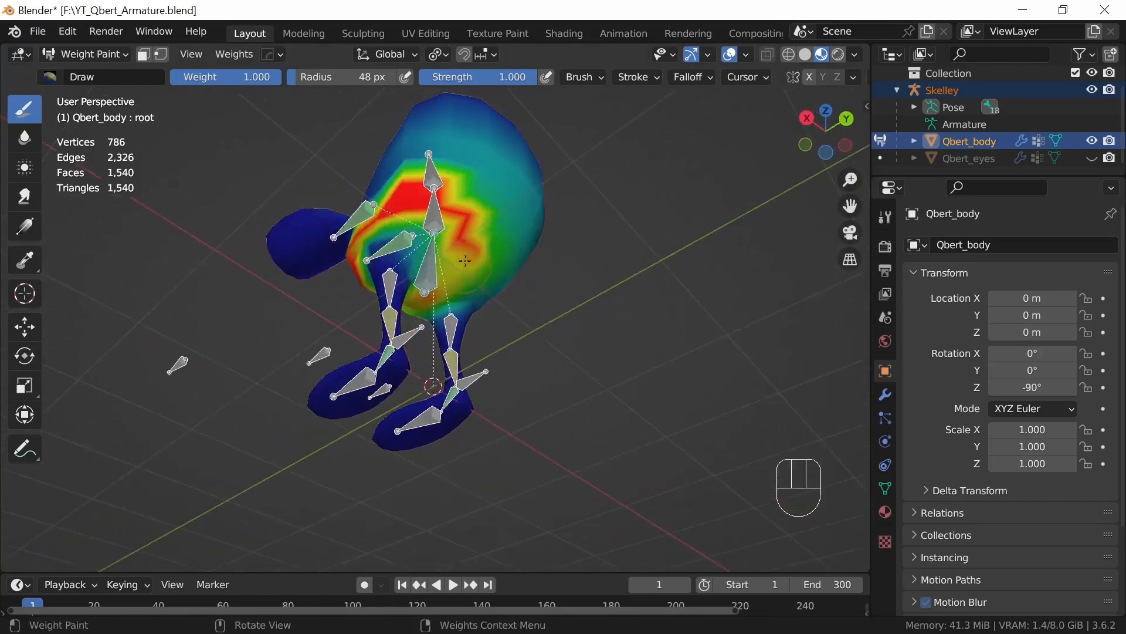
{"action": "left_click_drag", "start_coordinate": [439, 235], "coordinate": [387, 229]}
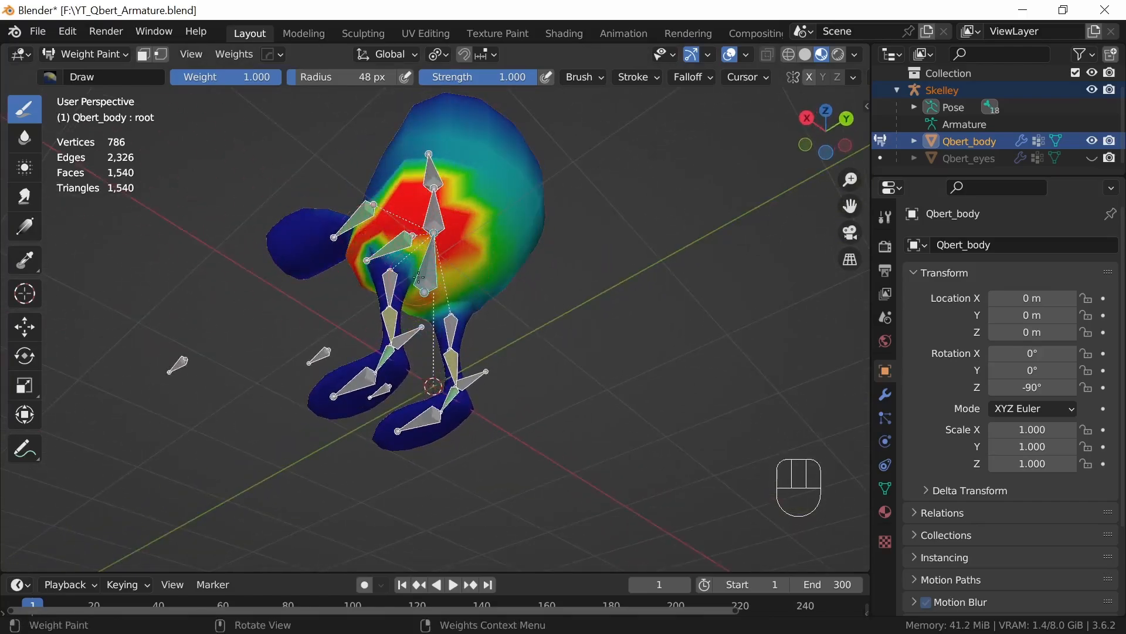
Step: Continue the root influence around the body's lower front and right side, completing the band above both legs
{"action": "middle_click_drag", "start_coordinate": [419, 277], "coordinate": [504, 276]}
{"action": "left_click_drag", "start_coordinate": [516, 270], "coordinate": [537, 328]}
{"action": "mouse_move", "coordinate": [537, 328]}
{"action": "middle_mouse_down"}
{"action": "mouse_move", "coordinate": [632, 301]}
{"action": "mouse_move", "coordinate": [492, 352]}
{"action": "middle_mouse_up"}
{"action": "left_click_drag", "start_coordinate": [493, 352], "coordinate": [502, 355]}
{"action": "mouse_move", "coordinate": [501, 355]}
{"action": "middle_mouse_down"}
{"action": "mouse_move", "coordinate": [619, 320]}
{"action": "mouse_move", "coordinate": [486, 351]}
{"action": "middle_mouse_up"}
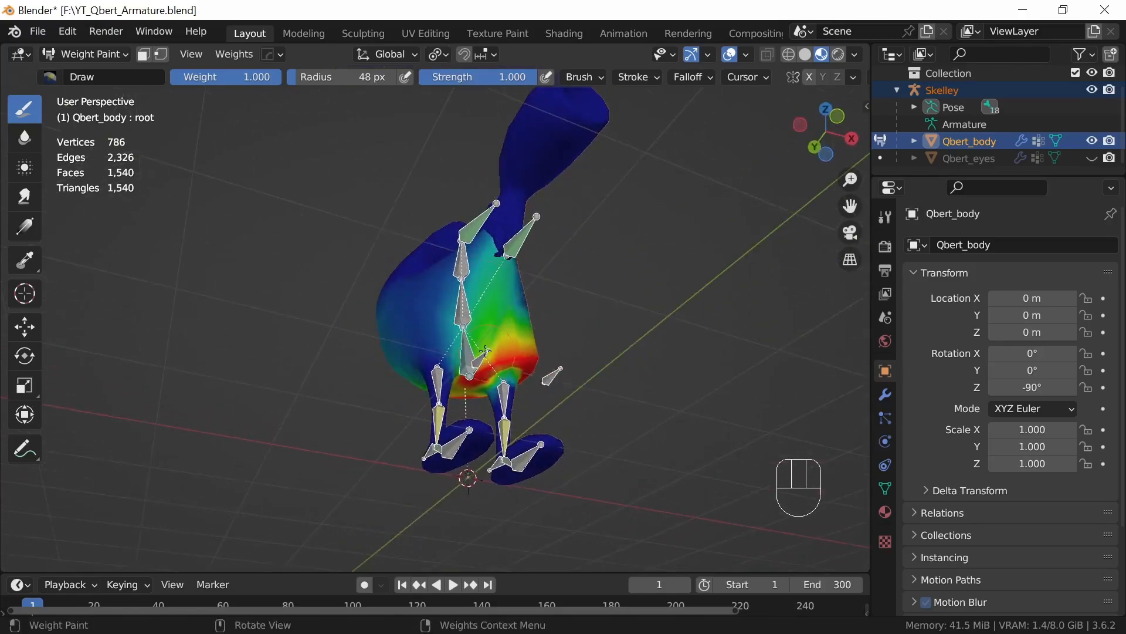
{"action": "left_click_drag", "start_coordinate": [486, 351], "coordinate": [408, 349]}
{"action": "middle_click_drag", "start_coordinate": [407, 349], "coordinate": [374, 313]}
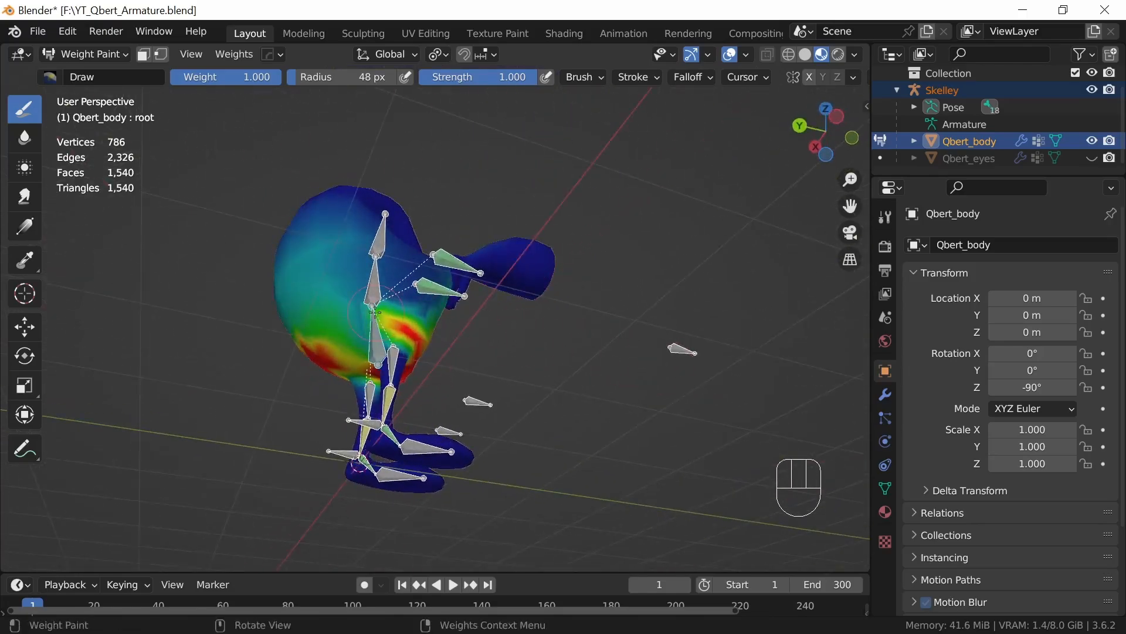
{"action": "mouse_move", "coordinate": [374, 312]}
{"action": "left_mouse_down"}
{"action": "mouse_move", "coordinate": [345, 336]}
{"action": "mouse_move", "coordinate": [384, 294]}
{"action": "left_mouse_up"}
{"action": "middle_click_drag", "start_coordinate": [405, 314], "coordinate": [416, 327]}
{"action": "left_click_drag", "start_coordinate": [416, 327], "coordinate": [442, 321]}
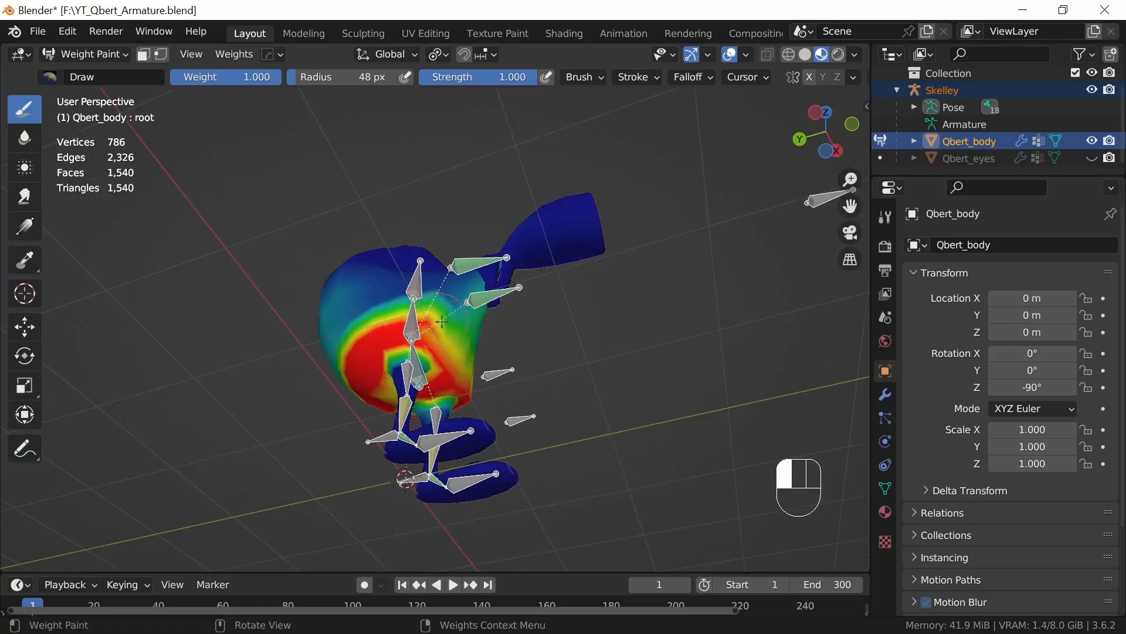
{"action": "middle_click_drag", "start_coordinate": [575, 366], "coordinate": [522, 382]}
{"action": "middle_click_drag", "start_coordinate": [522, 383], "coordinate": [516, 287], "text": "ctrl"}
{"action": "middle_click_drag", "start_coordinate": [516, 287], "coordinate": [464, 312]}
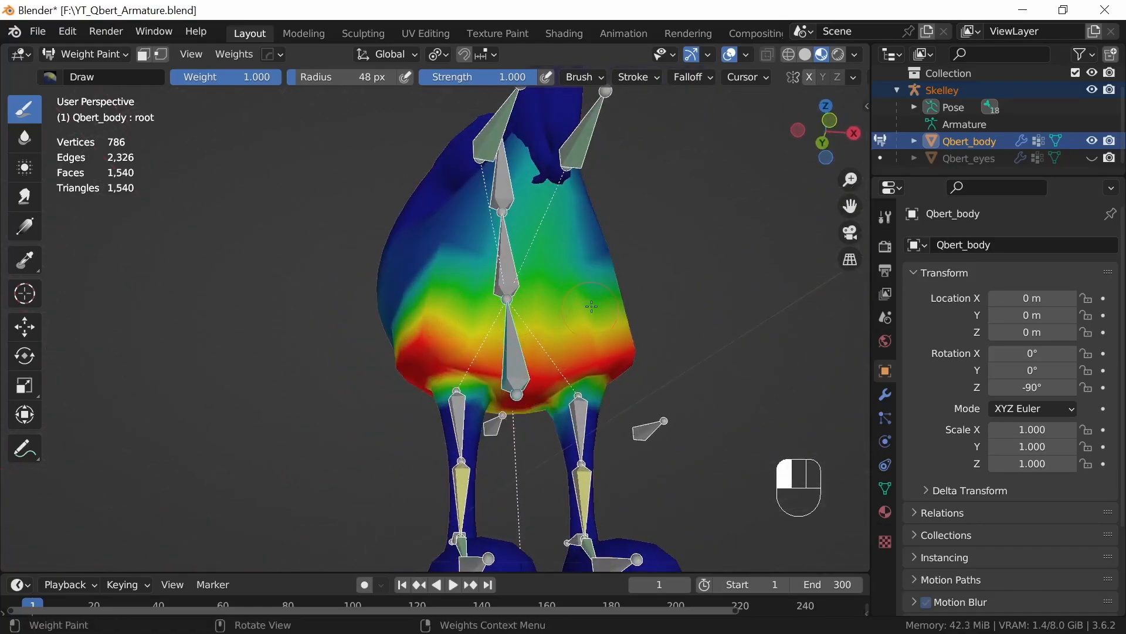
{"action": "middle_click_drag", "start_coordinate": [560, 313], "coordinate": [632, 289]}
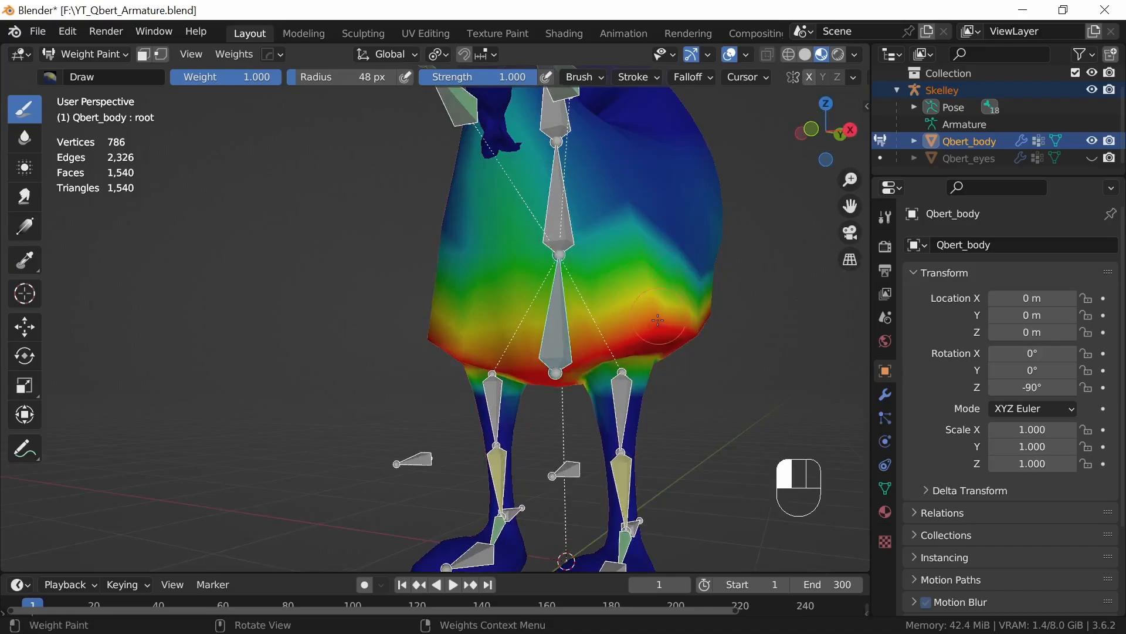
{"action": "mouse_move", "coordinate": [675, 328]}
{"action": "middle_mouse_down"}
{"action": "mouse_move", "coordinate": [713, 375]}
{"action": "mouse_move", "coordinate": [622, 350]}
{"action": "mouse_move", "coordinate": [645, 346]}
{"action": "middle_mouse_up"}
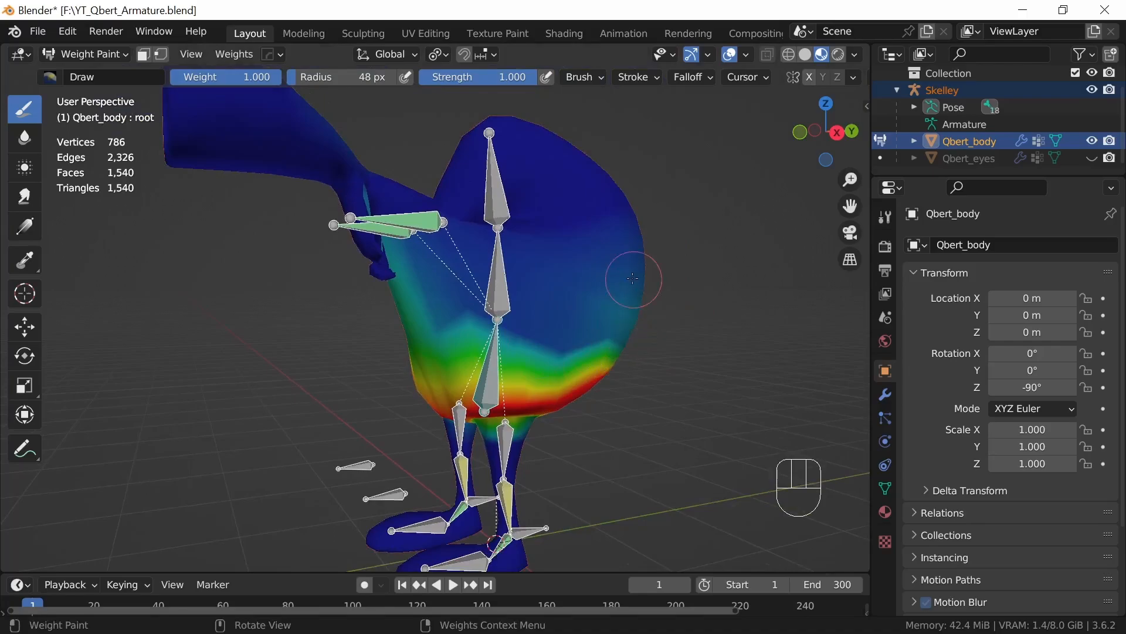
Step: Select the spine_01 bone and paint its influence at weight 1.000 in a band around the middle of the body
{"action": "left_click", "coordinate": [501, 299], "text": "ctrl"}
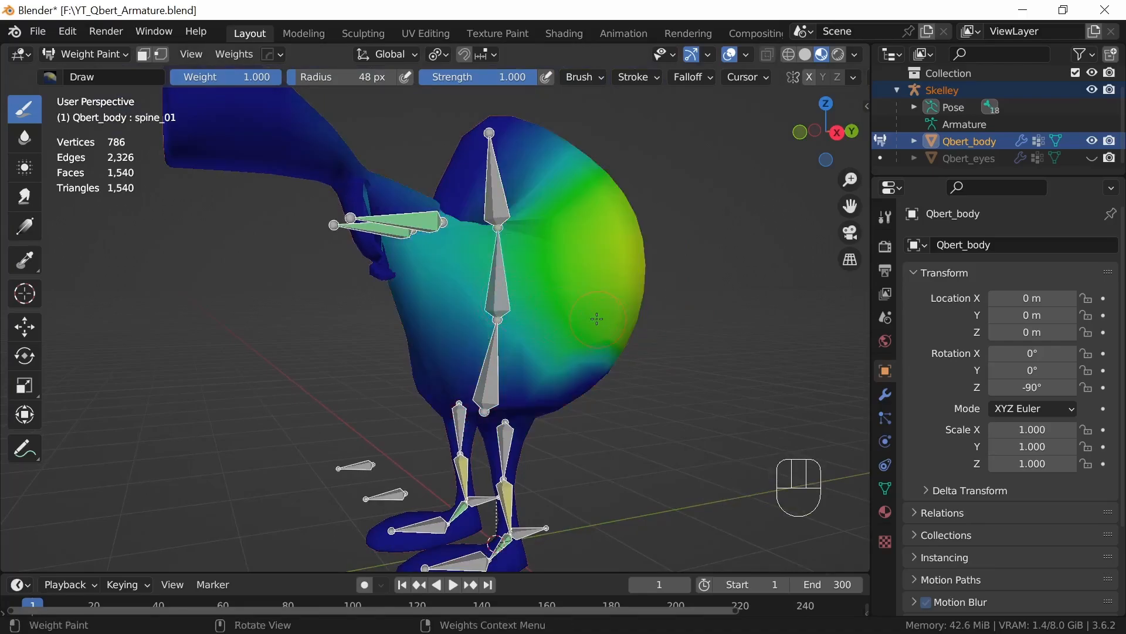
{"action": "mouse_move", "coordinate": [516, 329]}
{"action": "left_mouse_down"}
{"action": "mouse_move", "coordinate": [499, 309]}
{"action": "mouse_move", "coordinate": [417, 290]}
{"action": "mouse_move", "coordinate": [405, 317]}
{"action": "mouse_move", "coordinate": [436, 281]}
{"action": "left_mouse_up"}
{"action": "middle_click_drag", "start_coordinate": [436, 281], "coordinate": [542, 284]}
{"action": "mouse_move", "coordinate": [542, 284]}
{"action": "left_mouse_down"}
{"action": "mouse_move", "coordinate": [451, 294]}
{"action": "mouse_move", "coordinate": [417, 316]}
{"action": "left_mouse_up"}
{"action": "middle_click_drag", "start_coordinate": [417, 317], "coordinate": [509, 293]}
{"action": "left_click_drag", "start_coordinate": [509, 293], "coordinate": [375, 296]}
{"action": "middle_click_drag", "start_coordinate": [376, 296], "coordinate": [393, 295]}
{"action": "left_click_drag", "start_coordinate": [393, 295], "coordinate": [293, 302]}
{"action": "middle_click_drag", "start_coordinate": [384, 318], "coordinate": [491, 295]}
{"action": "mouse_move", "coordinate": [492, 294]}
{"action": "left_mouse_down"}
{"action": "mouse_move", "coordinate": [376, 285]}
{"action": "mouse_move", "coordinate": [293, 301]}
{"action": "left_mouse_up"}
{"action": "mouse_move", "coordinate": [293, 301]}
{"action": "middle_mouse_down"}
{"action": "mouse_move", "coordinate": [502, 339]}
{"action": "mouse_move", "coordinate": [528, 320]}
{"action": "middle_mouse_up"}
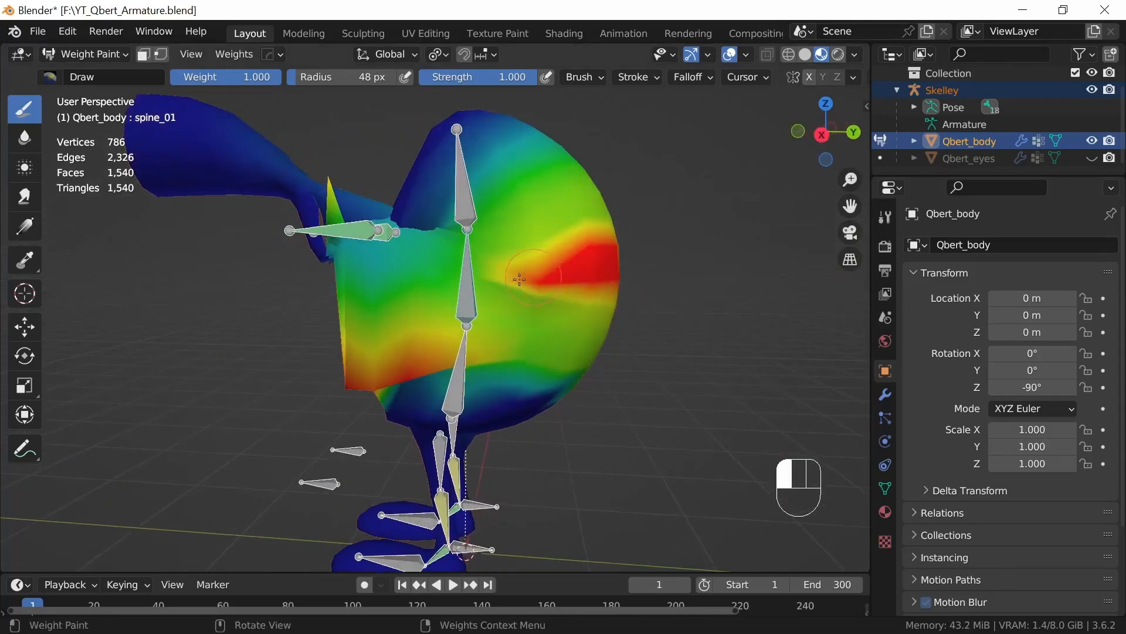
{"action": "mouse_move", "coordinate": [575, 275]}
{"action": "left_mouse_down"}
{"action": "mouse_move", "coordinate": [411, 352]}
{"action": "mouse_move", "coordinate": [368, 290]}
{"action": "left_mouse_up"}
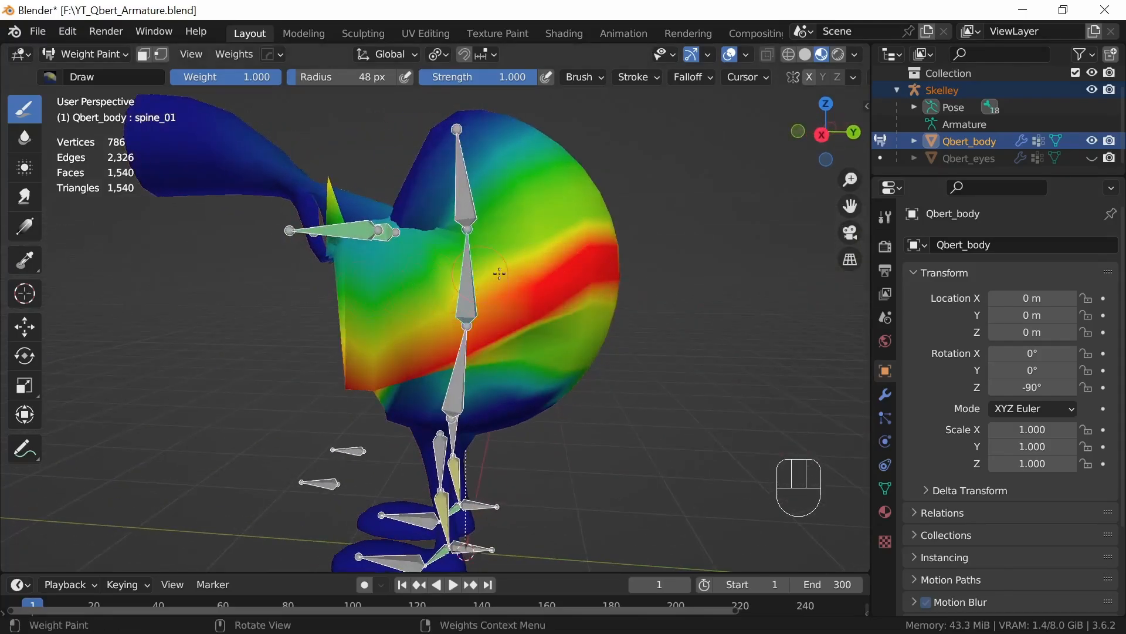
{"action": "left_click_drag", "start_coordinate": [499, 274], "coordinate": [400, 284]}
{"action": "middle_click_drag", "start_coordinate": [494, 313], "coordinate": [357, 236]}
{"action": "left_click", "coordinate": [477, 295]}
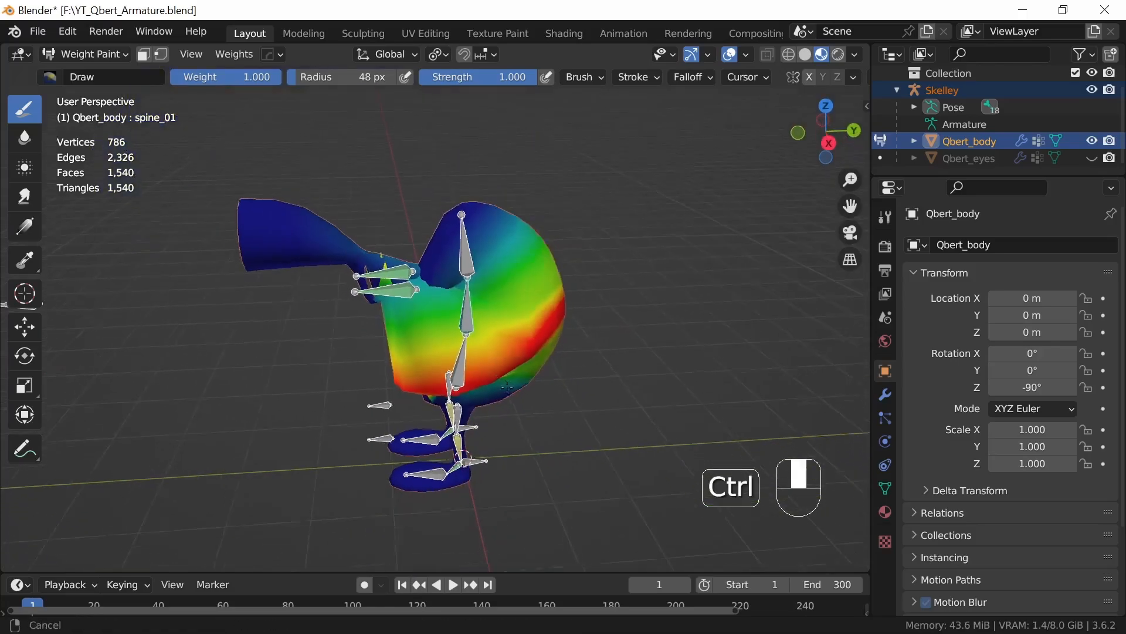
Step: Paint spine_01 influence over the left side of the snout and the stretched area where it joins the body
{"action": "middle_click_drag", "start_coordinate": [512, 315], "coordinate": [305, 298]}
{"action": "left_click", "coordinate": [306, 298]}
{"action": "mouse_move", "coordinate": [305, 298]}
{"action": "left_mouse_down"}
{"action": "mouse_move", "coordinate": [276, 244]}
{"action": "mouse_move", "coordinate": [297, 264]}
{"action": "mouse_move", "coordinate": [306, 255]}
{"action": "mouse_move", "coordinate": [291, 258]}
{"action": "mouse_move", "coordinate": [305, 276]}
{"action": "left_mouse_up"}
{"action": "left_click_drag", "start_coordinate": [341, 294], "coordinate": [387, 340]}
{"action": "mouse_move", "coordinate": [387, 340]}
{"action": "middle_mouse_down"}
{"action": "mouse_move", "coordinate": [587, 258]}
{"action": "mouse_move", "coordinate": [478, 453]}
{"action": "mouse_move", "coordinate": [500, 267]}
{"action": "middle_mouse_up"}
{"action": "middle_click_drag", "start_coordinate": [467, 225], "coordinate": [489, 290]}
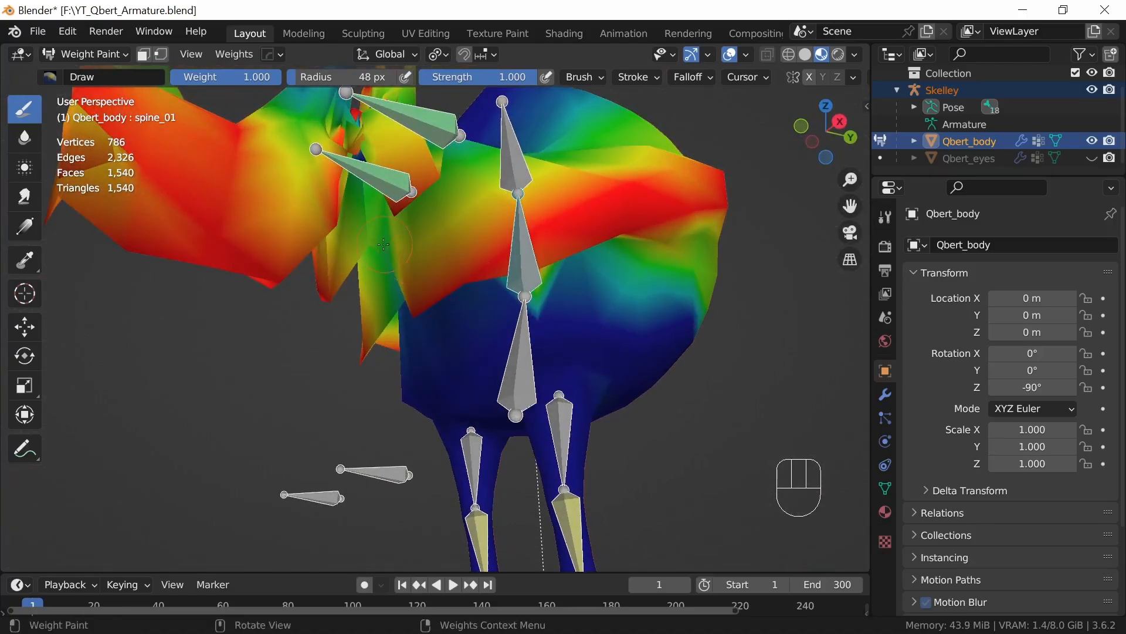
{"action": "left_click_drag", "start_coordinate": [328, 173], "coordinate": [395, 219]}
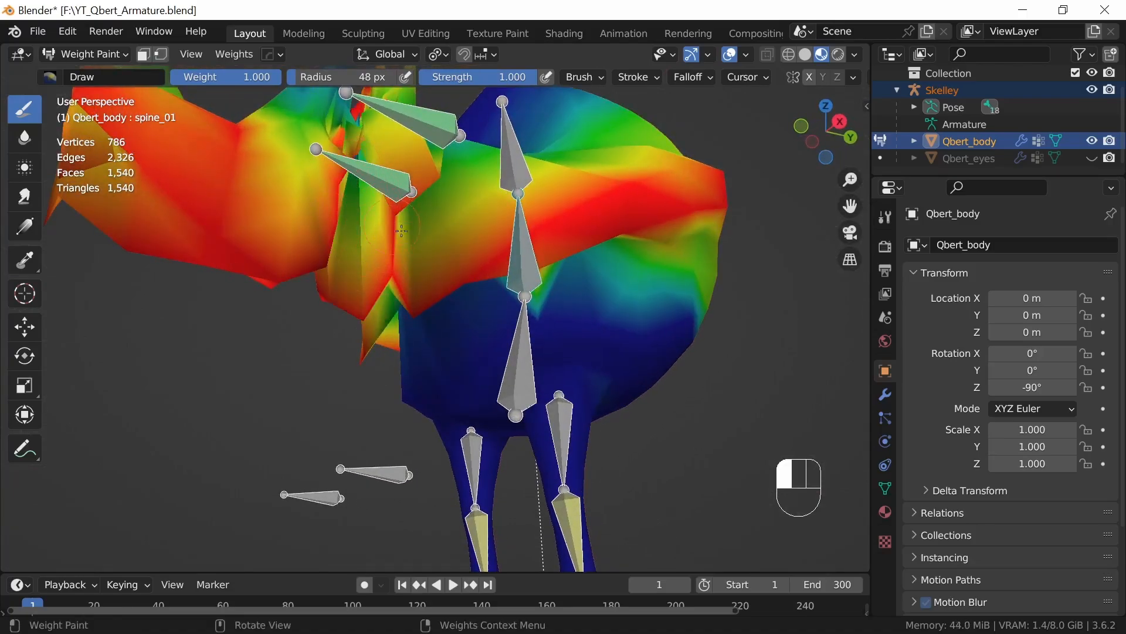
{"action": "mouse_move", "coordinate": [373, 288]}
{"action": "left_mouse_down"}
{"action": "mouse_move", "coordinate": [350, 253]}
{"action": "mouse_move", "coordinate": [271, 252]}
{"action": "mouse_move", "coordinate": [121, 217]}
{"action": "left_mouse_up"}
{"action": "mouse_move", "coordinate": [466, 232]}
{"action": "middle_mouse_down", "text": "ctrl"}
{"action": "mouse_move", "coordinate": [472, 313]}
{"action": "mouse_move", "coordinate": [314, 196]}
{"action": "middle_mouse_up", "text": "ctrl"}
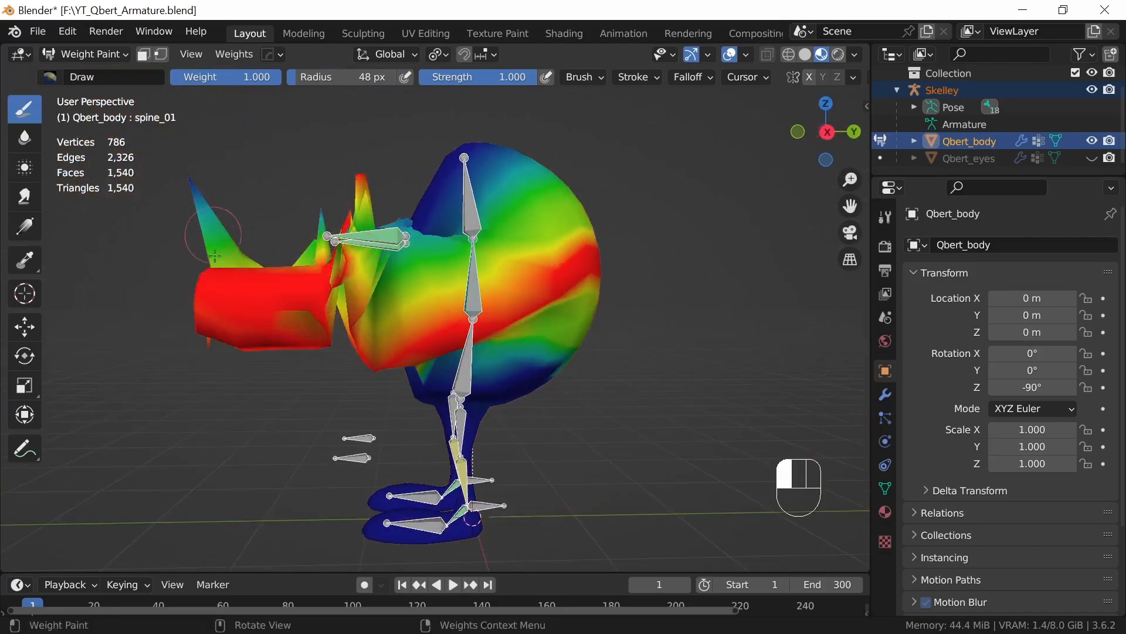
Step: Add spine_01 influence to the snout's right side, underside, top and open end
{"action": "middle_click_drag", "start_coordinate": [270, 323], "coordinate": [719, 329]}
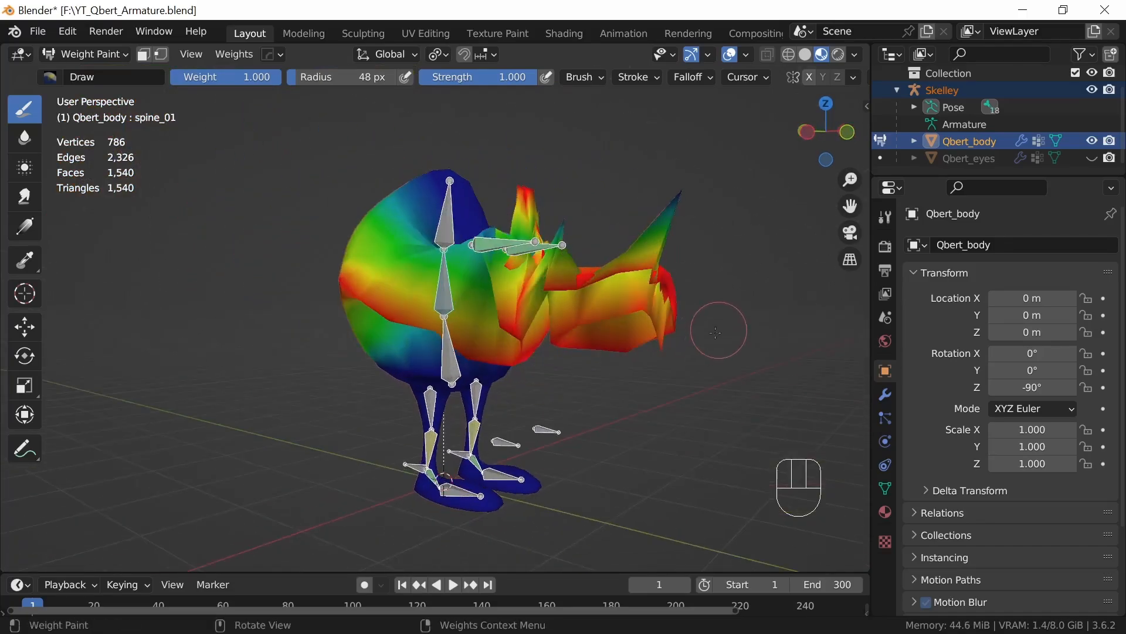
{"action": "mouse_move", "coordinate": [646, 317]}
{"action": "left_mouse_down"}
{"action": "mouse_move", "coordinate": [651, 340]}
{"action": "mouse_move", "coordinate": [635, 329]}
{"action": "mouse_move", "coordinate": [643, 311]}
{"action": "mouse_move", "coordinate": [622, 304]}
{"action": "left_mouse_up"}
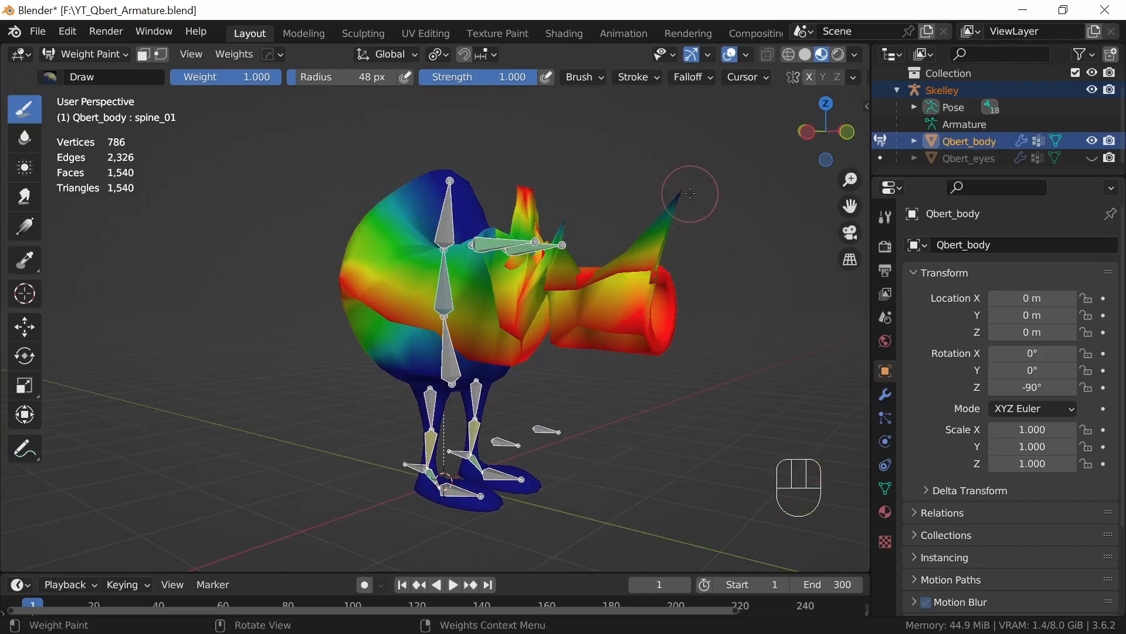
{"action": "mouse_move", "coordinate": [644, 334]}
{"action": "left_mouse_down"}
{"action": "mouse_move", "coordinate": [603, 339]}
{"action": "mouse_move", "coordinate": [603, 372]}
{"action": "left_mouse_up"}
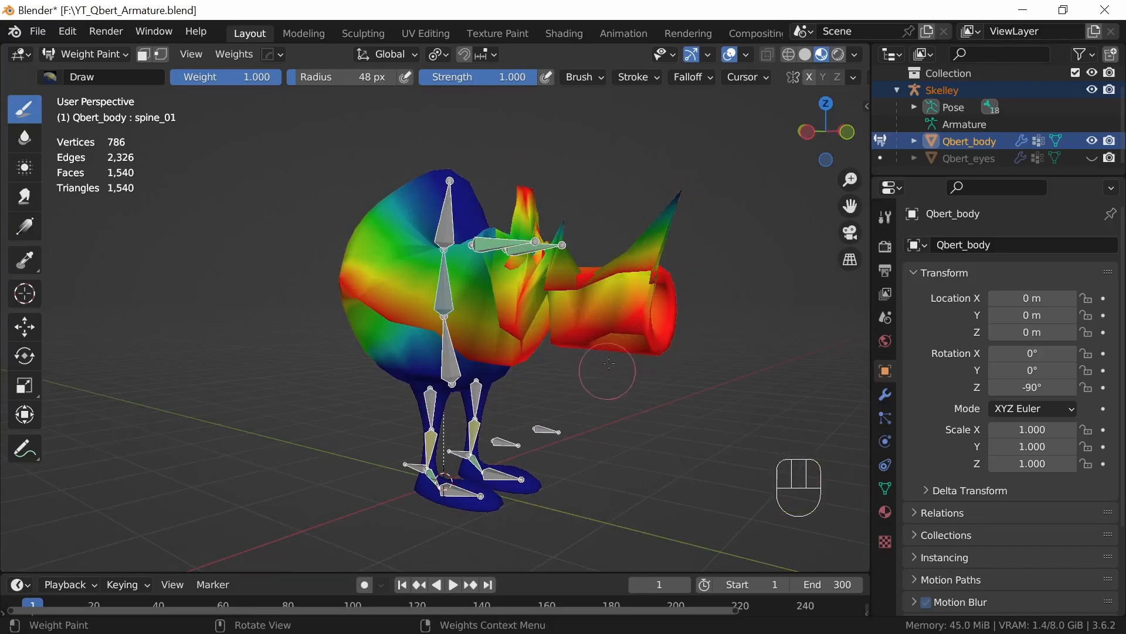
{"action": "middle_click_drag", "start_coordinate": [603, 372], "coordinate": [549, 337]}
{"action": "left_click_drag", "start_coordinate": [548, 338], "coordinate": [545, 333]}
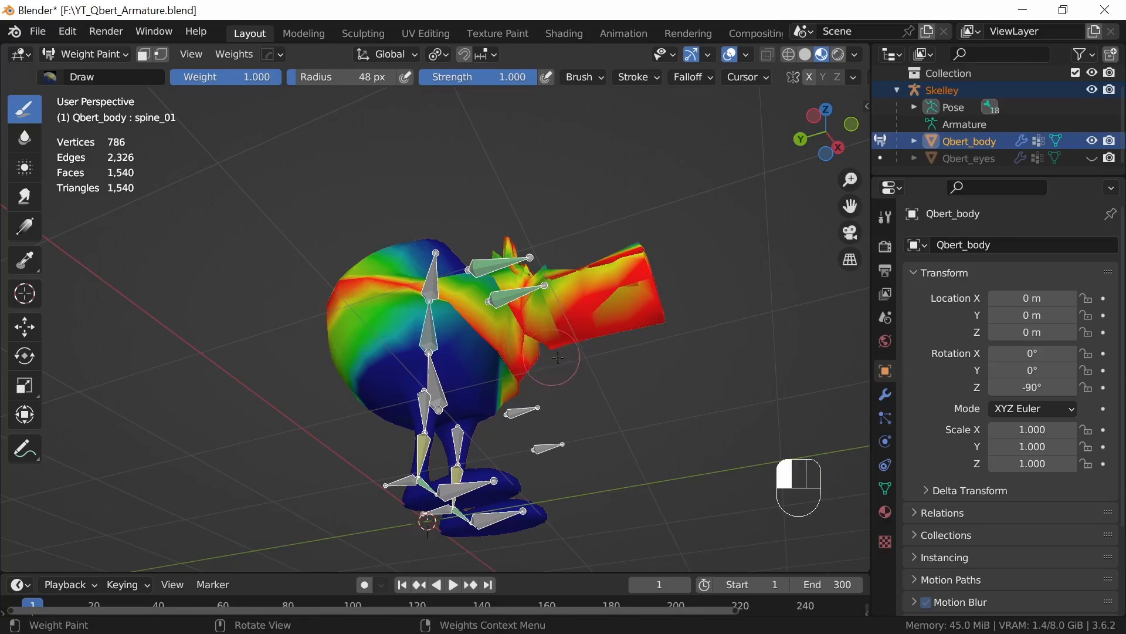
{"action": "left_click_drag", "start_coordinate": [644, 308], "coordinate": [550, 301]}
{"action": "middle_click_drag", "start_coordinate": [563, 263], "coordinate": [611, 460]}
{"action": "mouse_move", "coordinate": [560, 276]}
{"action": "left_mouse_down"}
{"action": "mouse_move", "coordinate": [558, 290]}
{"action": "mouse_move", "coordinate": [549, 285]}
{"action": "left_mouse_up"}
{"action": "middle_click_drag", "start_coordinate": [625, 270], "coordinate": [604, 343]}
{"action": "left_click_drag", "start_coordinate": [604, 343], "coordinate": [610, 390]}
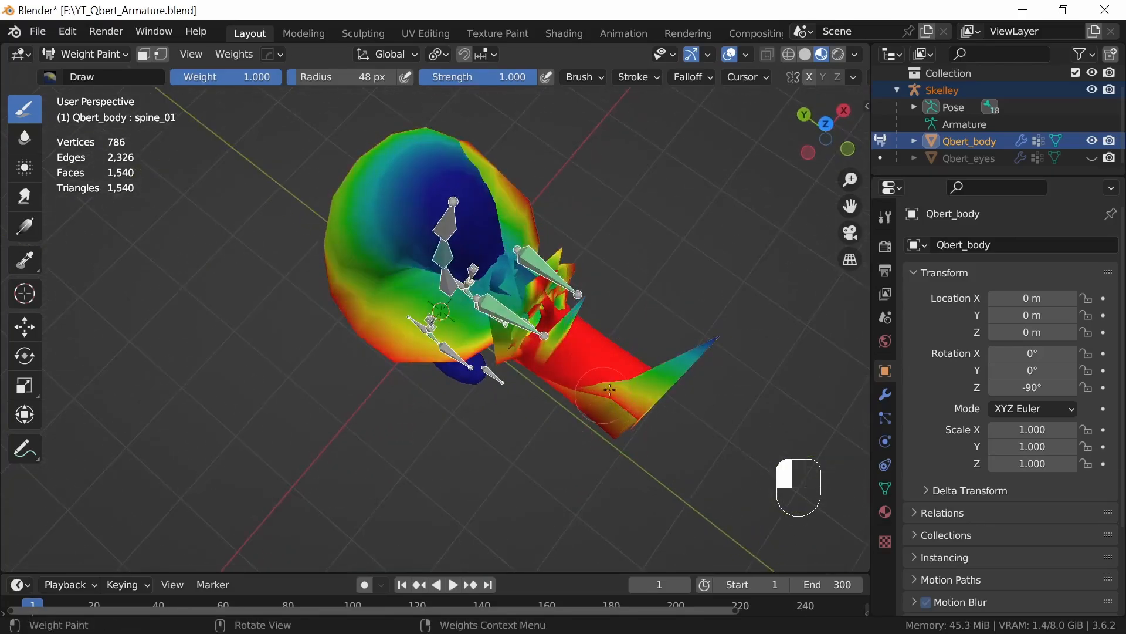
Step: Paint spine_01 influence at weight 1.000 over the front of the face, around and between both eye sockets
{"action": "middle_click_drag", "start_coordinate": [588, 336], "coordinate": [504, 302]}
{"action": "mouse_move", "coordinate": [505, 302]}
{"action": "left_mouse_down"}
{"action": "mouse_move", "coordinate": [536, 301]}
{"action": "mouse_move", "coordinate": [475, 311]}
{"action": "left_mouse_up"}
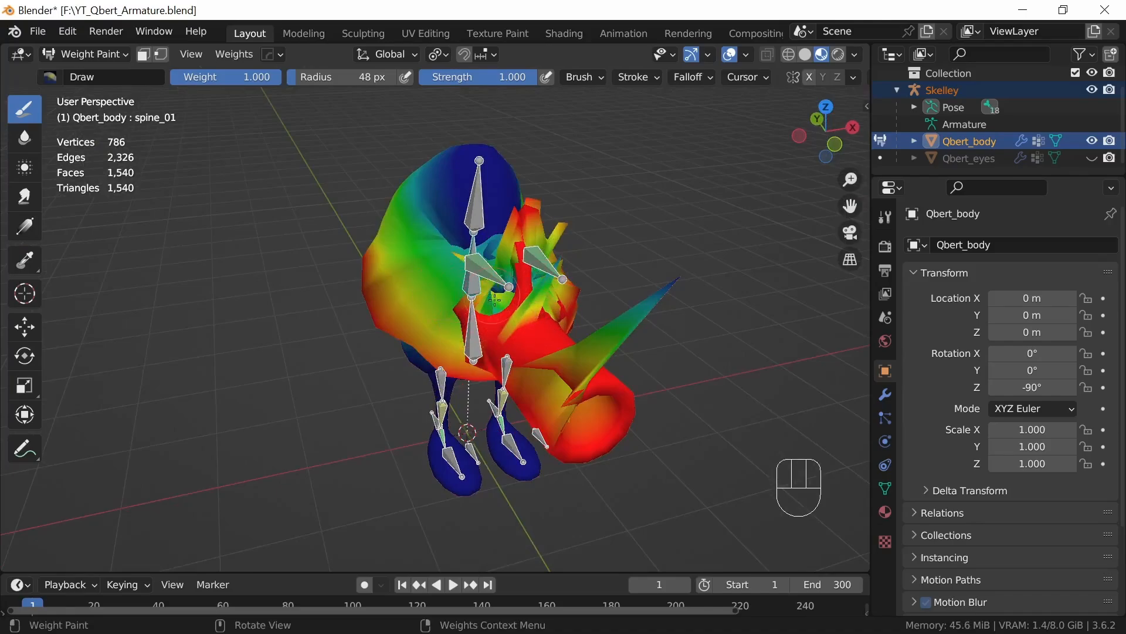
{"action": "middle_click_drag", "start_coordinate": [494, 298], "coordinate": [498, 325]}
{"action": "mouse_move", "coordinate": [511, 297]}
{"action": "left_mouse_down"}
{"action": "mouse_move", "coordinate": [508, 285]}
{"action": "mouse_move", "coordinate": [493, 308]}
{"action": "mouse_move", "coordinate": [486, 300]}
{"action": "mouse_move", "coordinate": [531, 265]}
{"action": "mouse_move", "coordinate": [547, 281]}
{"action": "left_mouse_up"}
{"action": "middle_click_drag", "start_coordinate": [558, 311], "coordinate": [494, 293]}
{"action": "mouse_move", "coordinate": [484, 306]}
{"action": "left_mouse_down"}
{"action": "mouse_move", "coordinate": [496, 317]}
{"action": "mouse_move", "coordinate": [439, 330]}
{"action": "mouse_move", "coordinate": [499, 271]}
{"action": "mouse_move", "coordinate": [522, 305]}
{"action": "mouse_move", "coordinate": [504, 365]}
{"action": "left_mouse_up"}
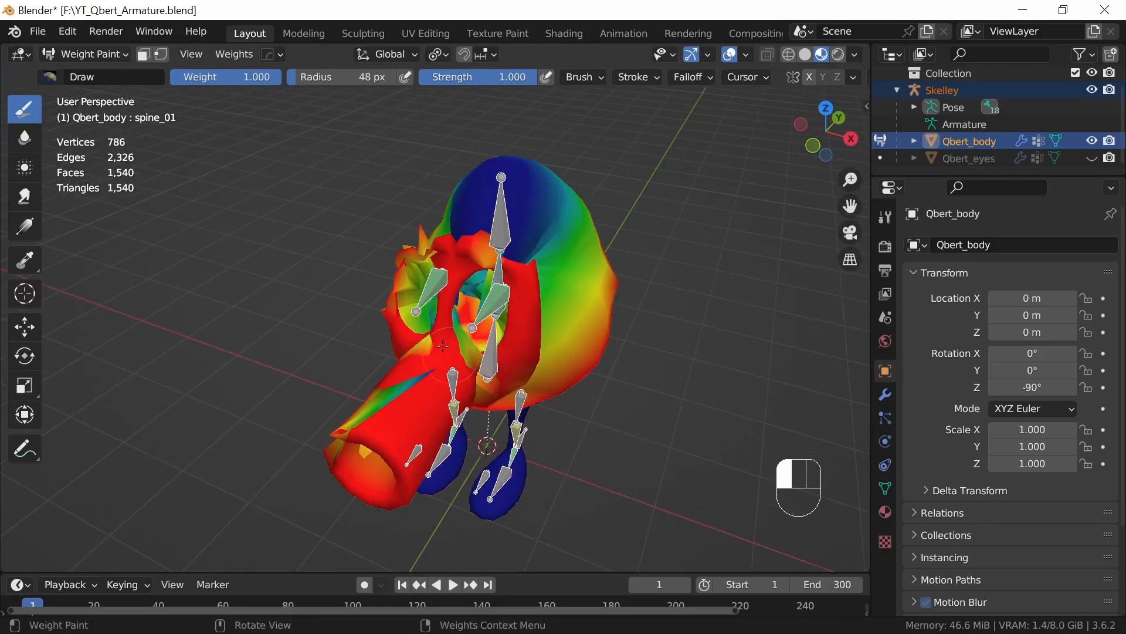
Step: Add spine_01 influence where the snout meets the face and around the outer edges of the eye sockets
{"action": "left_click_drag", "start_coordinate": [444, 346], "coordinate": [440, 351]}
{"action": "left_click_drag", "start_coordinate": [439, 352], "coordinate": [437, 356]}
{"action": "middle_click_drag", "start_coordinate": [435, 348], "coordinate": [512, 343]}
{"action": "mouse_move", "coordinate": [517, 241]}
{"action": "left_mouse_down"}
{"action": "mouse_move", "coordinate": [477, 255]}
{"action": "mouse_move", "coordinate": [505, 326]}
{"action": "left_mouse_up"}
{"action": "middle_click_drag", "start_coordinate": [537, 324], "coordinate": [625, 313]}
{"action": "left_click_drag", "start_coordinate": [493, 305], "coordinate": [491, 217]}
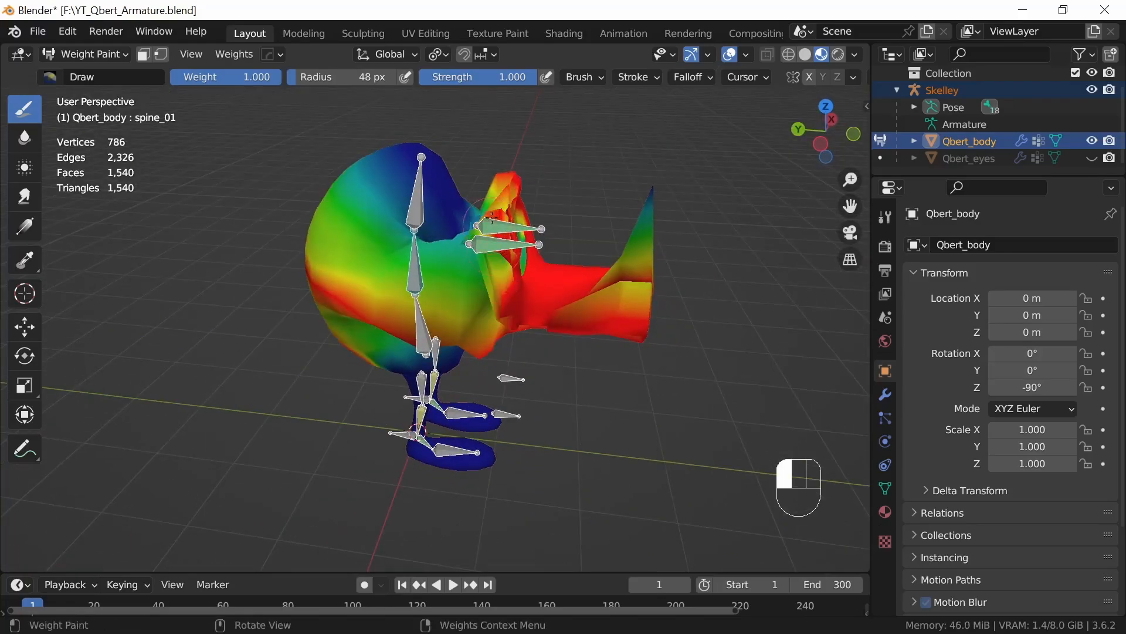
Step: Widen the spine_01 band around the body's sides and back, and check the brush's Front Faces Only option
{"action": "middle_click_drag", "start_coordinate": [461, 279], "coordinate": [545, 246]}
{"action": "mouse_move", "coordinate": [455, 278]}
{"action": "left_mouse_down"}
{"action": "mouse_move", "coordinate": [437, 235]}
{"action": "mouse_move", "coordinate": [428, 250]}
{"action": "mouse_move", "coordinate": [299, 301]}
{"action": "left_mouse_up"}
{"action": "middle_click_drag", "start_coordinate": [299, 301], "coordinate": [405, 295]}
{"action": "mouse_move", "coordinate": [413, 294]}
{"action": "left_mouse_down"}
{"action": "mouse_move", "coordinate": [319, 312]}
{"action": "mouse_move", "coordinate": [336, 321]}
{"action": "left_mouse_up"}
{"action": "middle_click_drag", "start_coordinate": [335, 320], "coordinate": [548, 281]}
{"action": "mouse_move", "coordinate": [566, 278]}
{"action": "left_mouse_down"}
{"action": "mouse_move", "coordinate": [474, 300]}
{"action": "mouse_move", "coordinate": [467, 313]}
{"action": "left_mouse_up"}
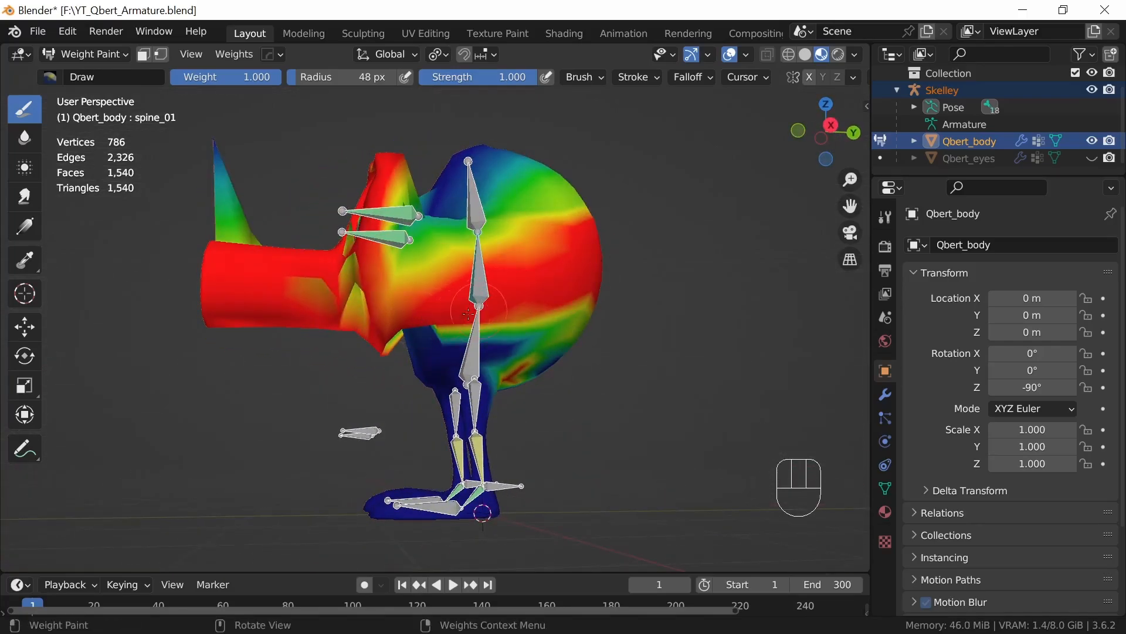
{"action": "middle_click_drag", "start_coordinate": [405, 332], "coordinate": [483, 298]}
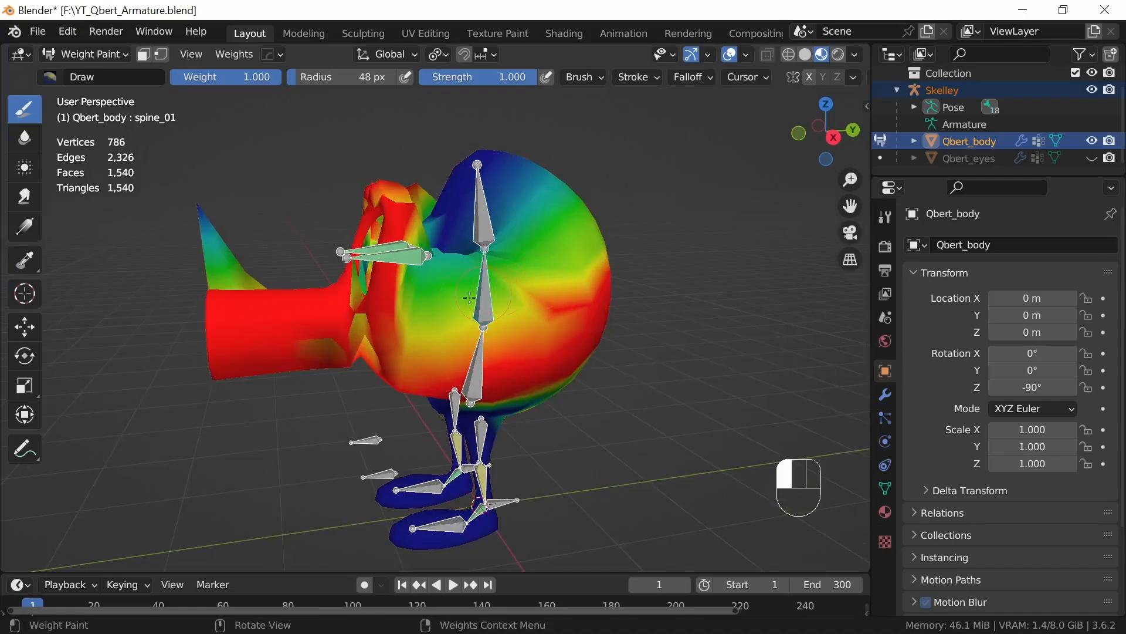
{"action": "left_click", "coordinate": [601, 77]}
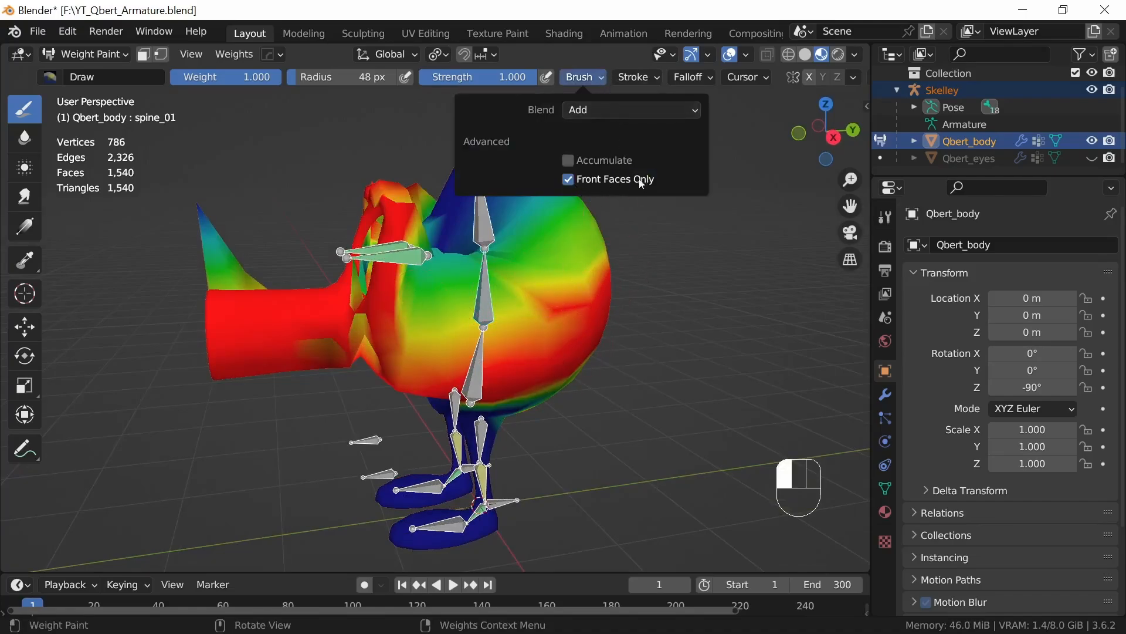
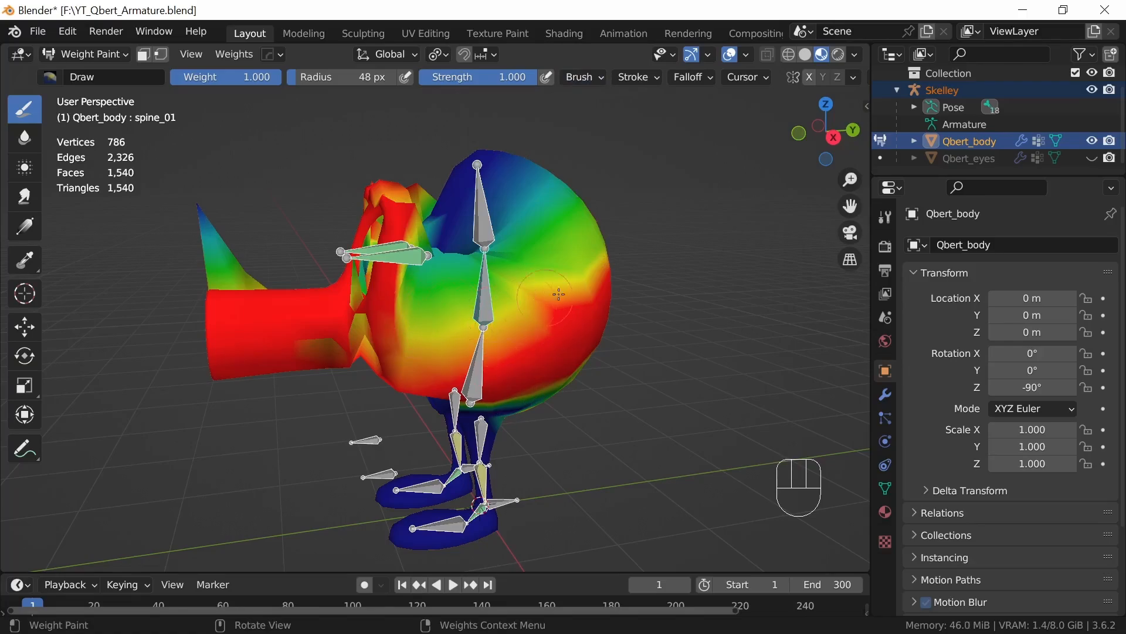
Step: Add more spine_01 influence to the body's sides behind the eyes, and switch the brush's Front Faces Only option off and back on
{"action": "mouse_move", "coordinate": [558, 294]}
{"action": "middle_mouse_down"}
{"action": "mouse_move", "coordinate": [593, 327]}
{"action": "mouse_move", "coordinate": [387, 311]}
{"action": "mouse_move", "coordinate": [473, 302]}
{"action": "mouse_move", "coordinate": [437, 308]}
{"action": "mouse_move", "coordinate": [451, 316]}
{"action": "mouse_move", "coordinate": [452, 306]}
{"action": "middle_mouse_up"}
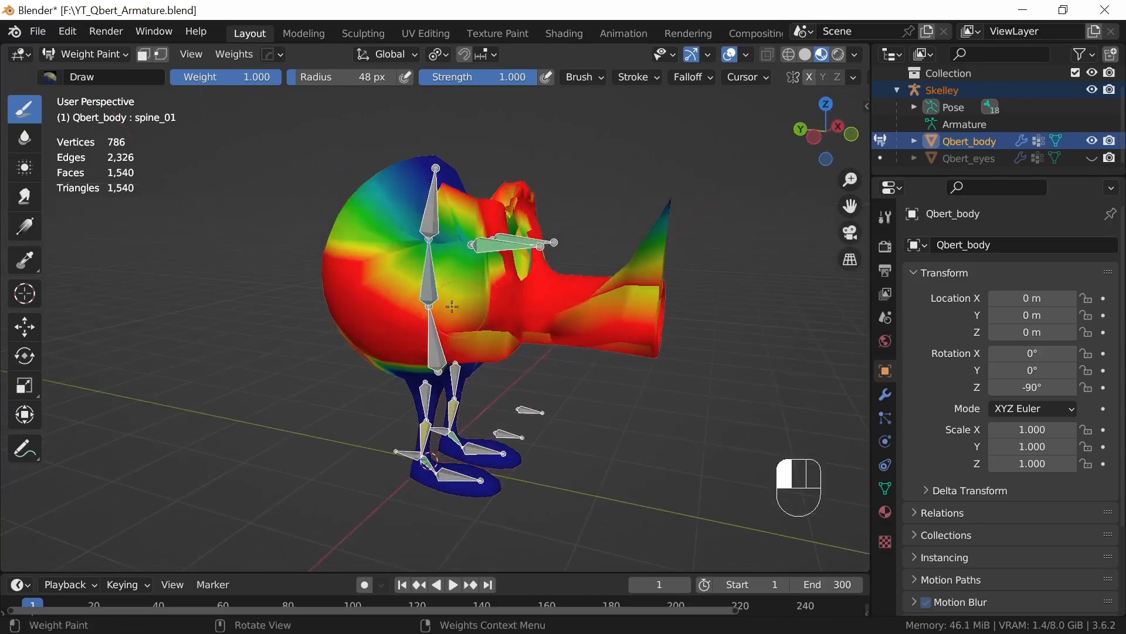
{"action": "left_click_drag", "start_coordinate": [451, 307], "coordinate": [500, 340]}
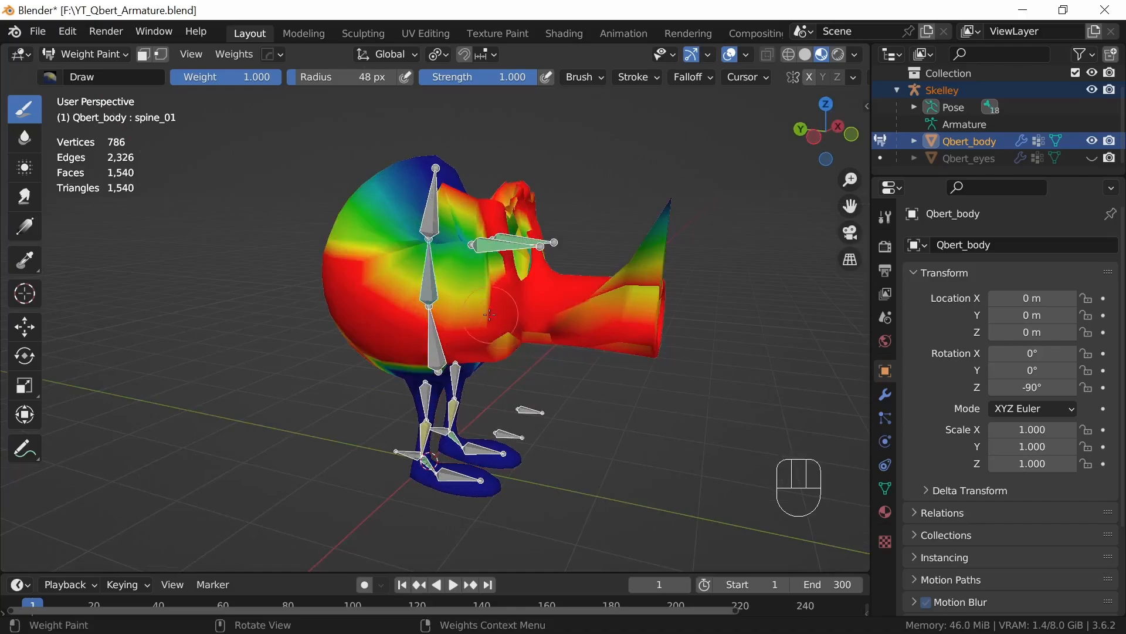
{"action": "left_click_drag", "start_coordinate": [448, 271], "coordinate": [461, 280]}
{"action": "middle_click_drag", "start_coordinate": [471, 294], "coordinate": [544, 342]}
{"action": "mouse_move", "coordinate": [467, 280]}
{"action": "left_mouse_down"}
{"action": "mouse_move", "coordinate": [345, 275]}
{"action": "mouse_move", "coordinate": [289, 287]}
{"action": "left_mouse_up"}
{"action": "middle_click_drag", "start_coordinate": [355, 315], "coordinate": [411, 308]}
{"action": "mouse_move", "coordinate": [410, 308]}
{"action": "left_mouse_down"}
{"action": "mouse_move", "coordinate": [351, 290]}
{"action": "mouse_move", "coordinate": [287, 294]}
{"action": "mouse_move", "coordinate": [304, 288]}
{"action": "left_mouse_up"}
{"action": "middle_click_drag", "start_coordinate": [305, 289], "coordinate": [523, 290]}
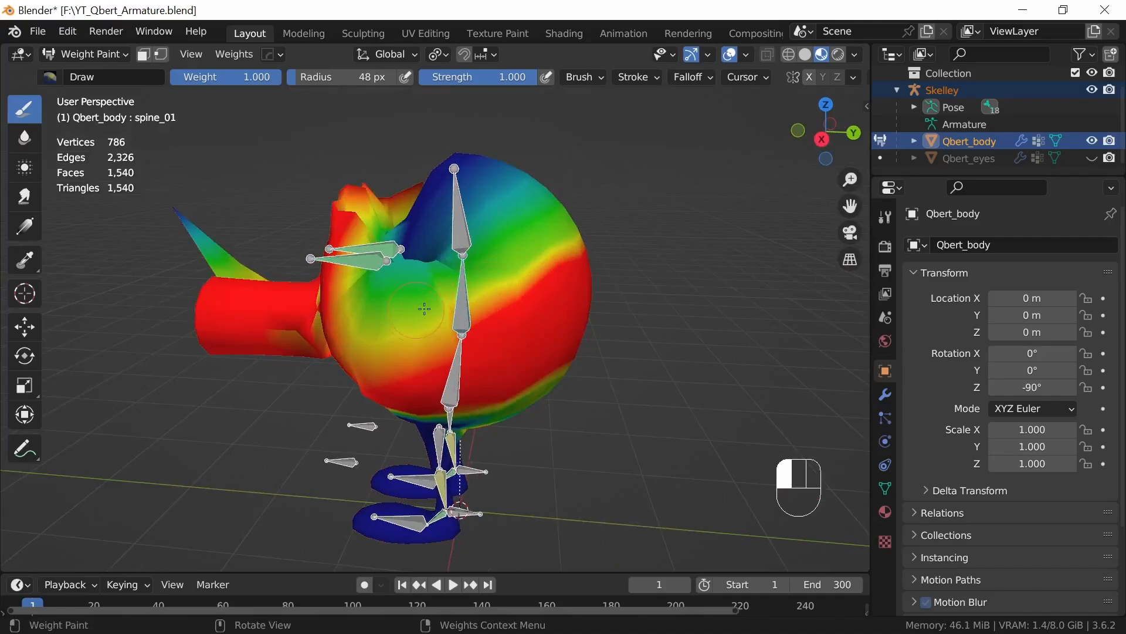
{"action": "middle_click_drag", "start_coordinate": [378, 315], "coordinate": [492, 324]}
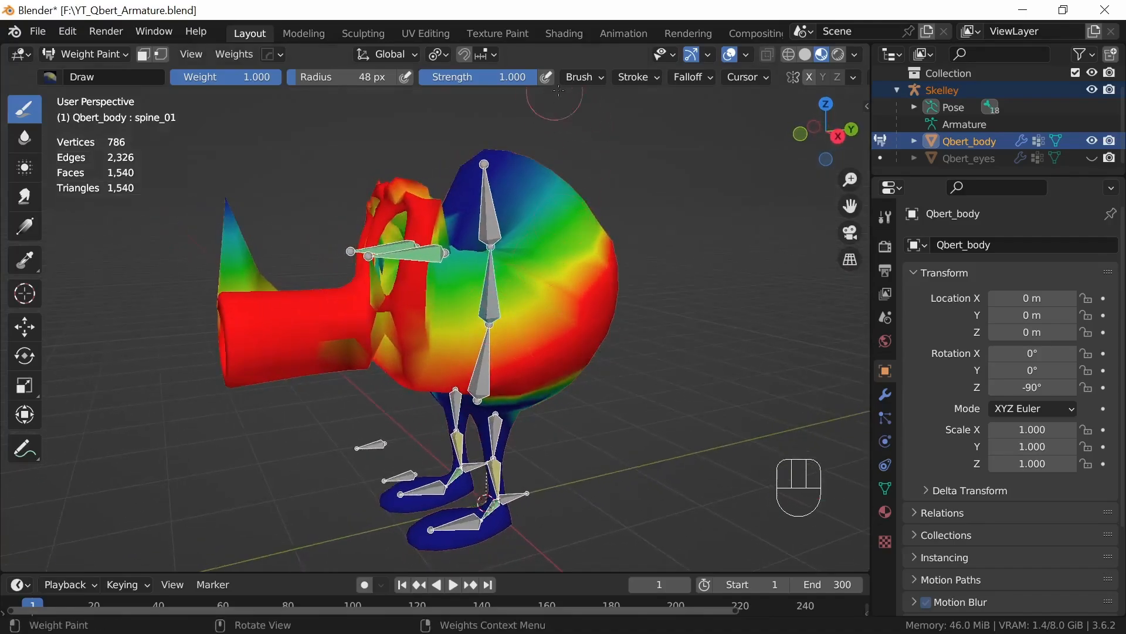
{"action": "left_click", "coordinate": [584, 77]}
{"action": "left_click", "coordinate": [586, 77]}
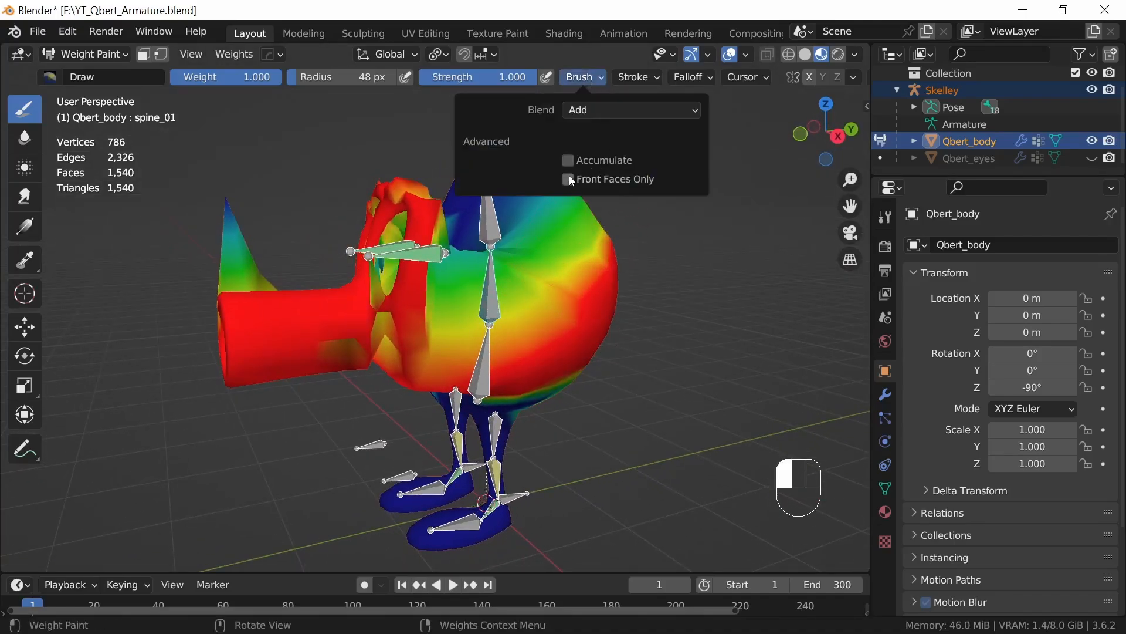
Step: Select the spine_02 bone and paint its influence at weight 1.000 over the crown of the head
{"action": "left_click", "coordinate": [489, 221], "text": "ctrl"}
{"action": "middle_click_drag", "start_coordinate": [490, 221], "coordinate": [470, 292]}
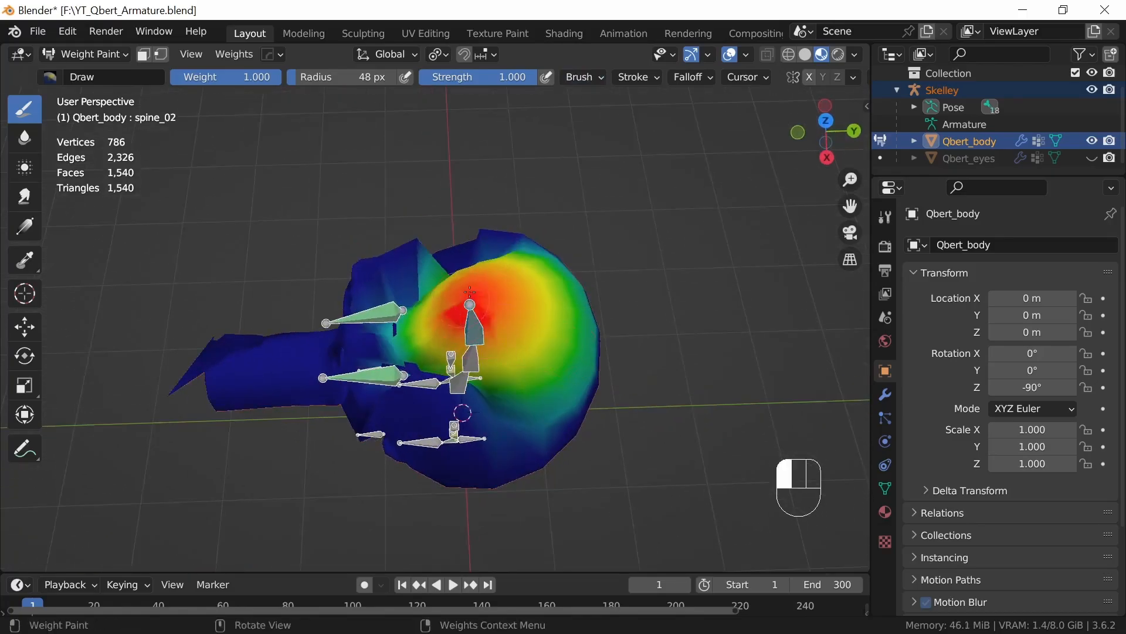
{"action": "mouse_move", "coordinate": [470, 292]}
{"action": "left_mouse_down"}
{"action": "mouse_move", "coordinate": [515, 331]}
{"action": "mouse_move", "coordinate": [459, 295]}
{"action": "left_mouse_up"}
{"action": "middle_click_drag", "start_coordinate": [481, 313], "coordinate": [571, 324]}
{"action": "left_click_drag", "start_coordinate": [484, 302], "coordinate": [453, 244]}
{"action": "mouse_move", "coordinate": [441, 227]}
{"action": "left_mouse_down"}
{"action": "mouse_move", "coordinate": [532, 226]}
{"action": "mouse_move", "coordinate": [581, 270]}
{"action": "mouse_move", "coordinate": [519, 314]}
{"action": "mouse_move", "coordinate": [528, 306]}
{"action": "mouse_move", "coordinate": [563, 346]}
{"action": "mouse_move", "coordinate": [487, 346]}
{"action": "mouse_move", "coordinate": [446, 293]}
{"action": "left_mouse_up"}
Step: Extend spine_02 influence down the forehead above the eyes and onto the sides of the head
{"action": "middle_click_drag", "start_coordinate": [446, 293], "coordinate": [645, 288]}
{"action": "mouse_move", "coordinate": [437, 297]}
{"action": "left_mouse_down"}
{"action": "mouse_move", "coordinate": [405, 293]}
{"action": "mouse_move", "coordinate": [415, 241]}
{"action": "left_mouse_up"}
{"action": "middle_click_drag", "start_coordinate": [569, 242], "coordinate": [543, 235]}
{"action": "left_click_drag", "start_coordinate": [542, 235], "coordinate": [534, 232]}
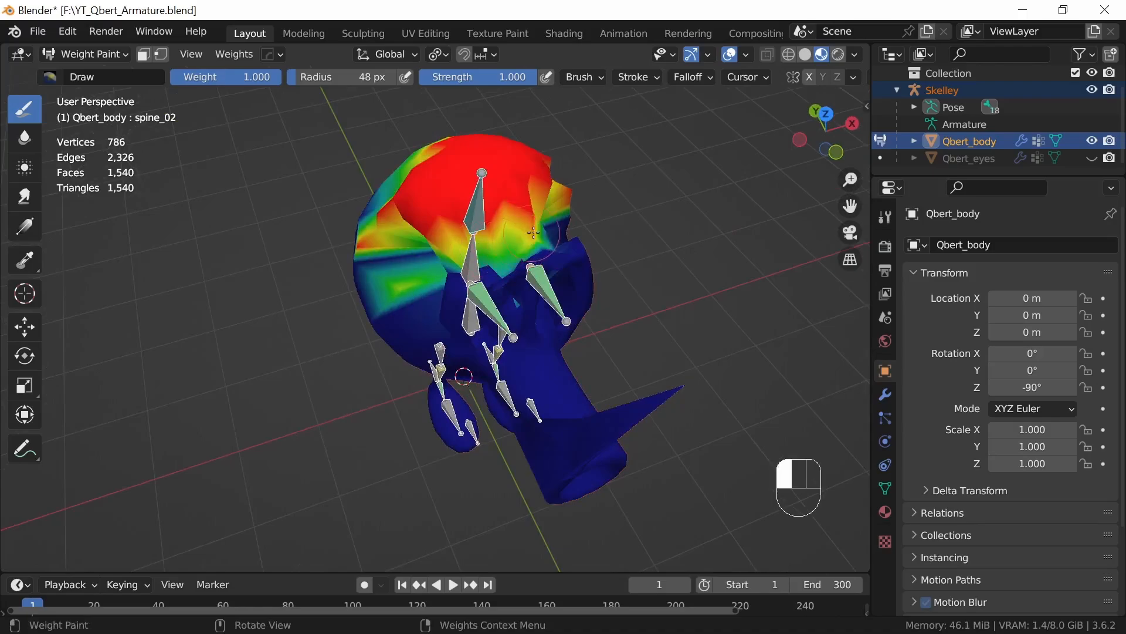
{"action": "middle_click_drag", "start_coordinate": [646, 234], "coordinate": [570, 258]}
{"action": "left_click_drag", "start_coordinate": [571, 259], "coordinate": [516, 264]}
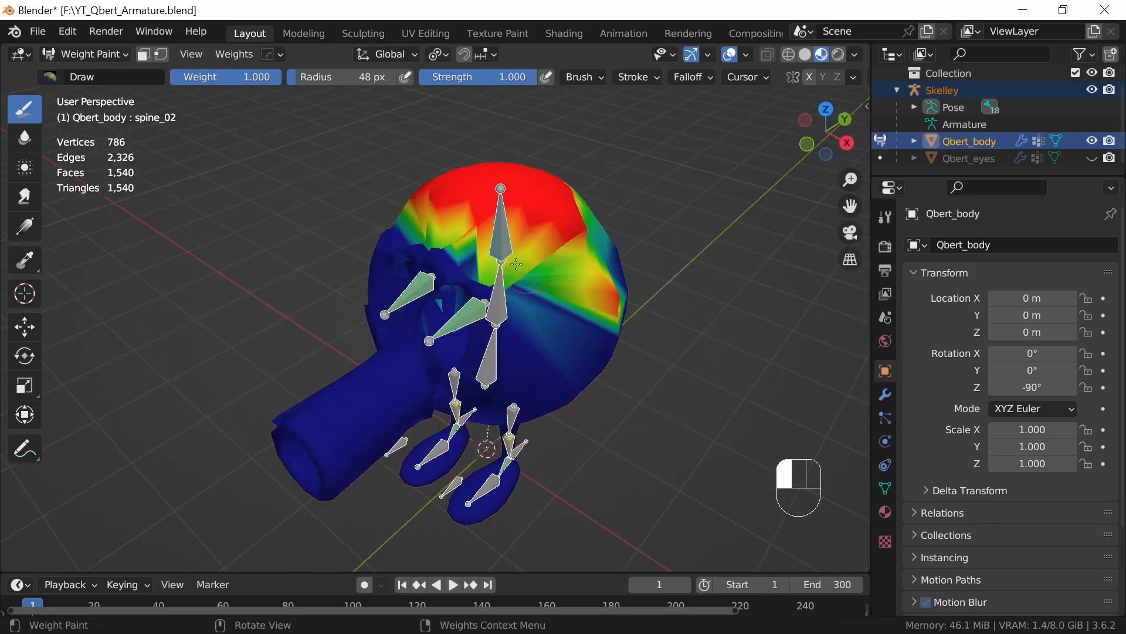
Step: Continue the spine_02 influence around the back and sides of the upper head, completing the cap
{"action": "mouse_move", "coordinate": [569, 256]}
{"action": "middle_mouse_down"}
{"action": "mouse_move", "coordinate": [603, 271]}
{"action": "mouse_move", "coordinate": [566, 328]}
{"action": "middle_mouse_up"}
{"action": "left_click_drag", "start_coordinate": [470, 370], "coordinate": [462, 365]}
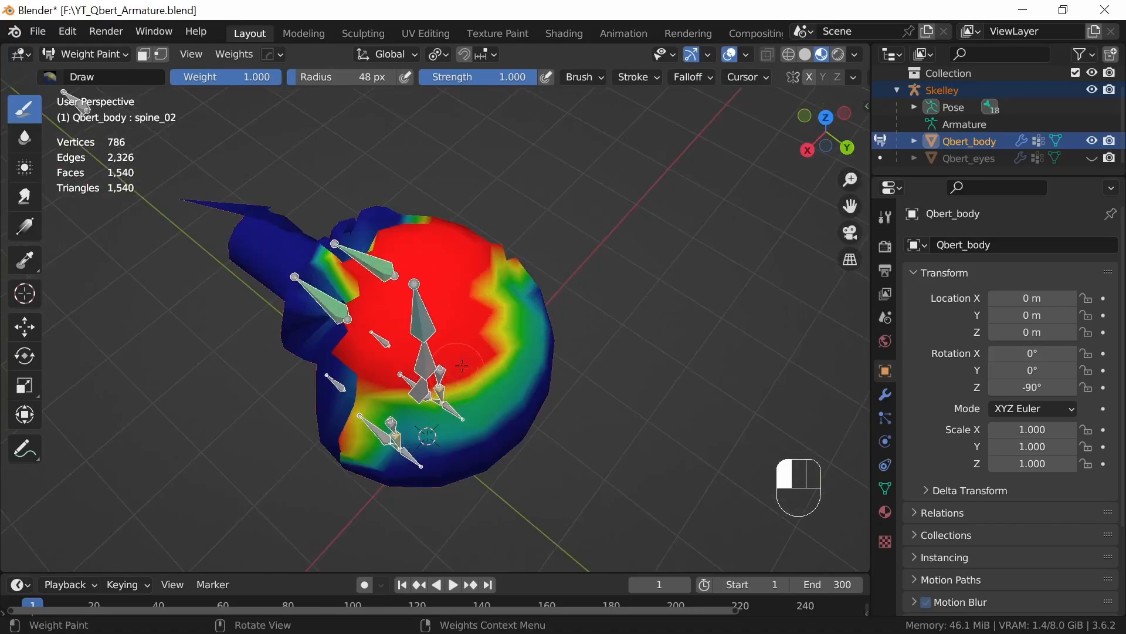
{"action": "left_click_drag", "start_coordinate": [493, 319], "coordinate": [499, 291]}
{"action": "middle_click_drag", "start_coordinate": [566, 287], "coordinate": [499, 311]}
{"action": "mouse_move", "coordinate": [415, 388]}
{"action": "left_mouse_down"}
{"action": "mouse_move", "coordinate": [429, 386]}
{"action": "mouse_move", "coordinate": [466, 320]}
{"action": "left_mouse_up"}
{"action": "middle_click_drag", "start_coordinate": [501, 272], "coordinate": [440, 308]}
{"action": "mouse_move", "coordinate": [436, 290]}
{"action": "left_mouse_down"}
{"action": "mouse_move", "coordinate": [431, 275]}
{"action": "mouse_move", "coordinate": [443, 271]}
{"action": "left_mouse_up"}
{"action": "mouse_move", "coordinate": [537, 296]}
{"action": "middle_mouse_down"}
{"action": "mouse_move", "coordinate": [533, 335]}
{"action": "mouse_move", "coordinate": [504, 209]}
{"action": "middle_mouse_up"}
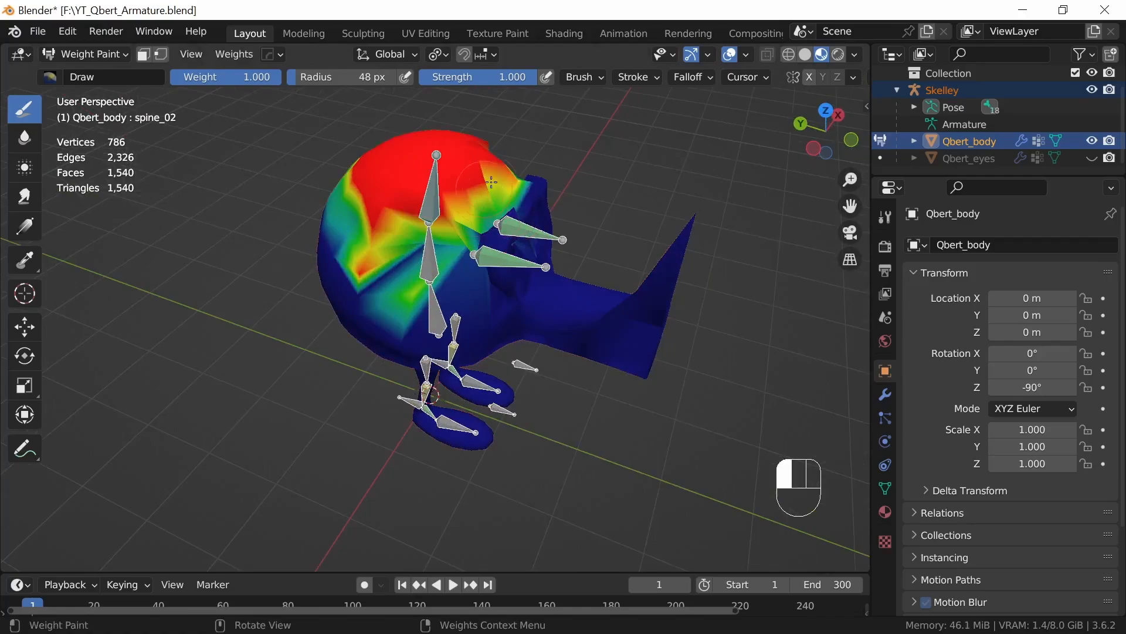
{"action": "mouse_move", "coordinate": [628, 288]}
{"action": "middle_mouse_down"}
{"action": "mouse_move", "coordinate": [529, 280]}
{"action": "mouse_move", "coordinate": [555, 251]}
{"action": "mouse_move", "coordinate": [541, 353]}
{"action": "mouse_move", "coordinate": [573, 317]}
{"action": "middle_mouse_up"}
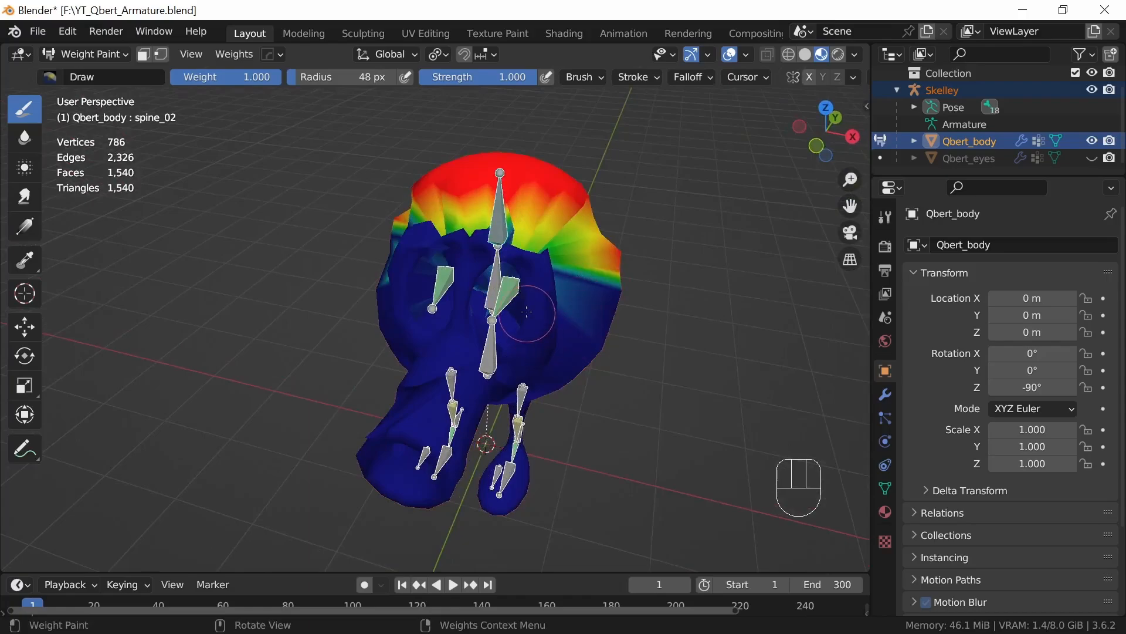
Step: Select the eye L bone and set the brush's blend mode to Subtract
{"action": "left_click", "coordinate": [515, 296], "text": "ctrl"}
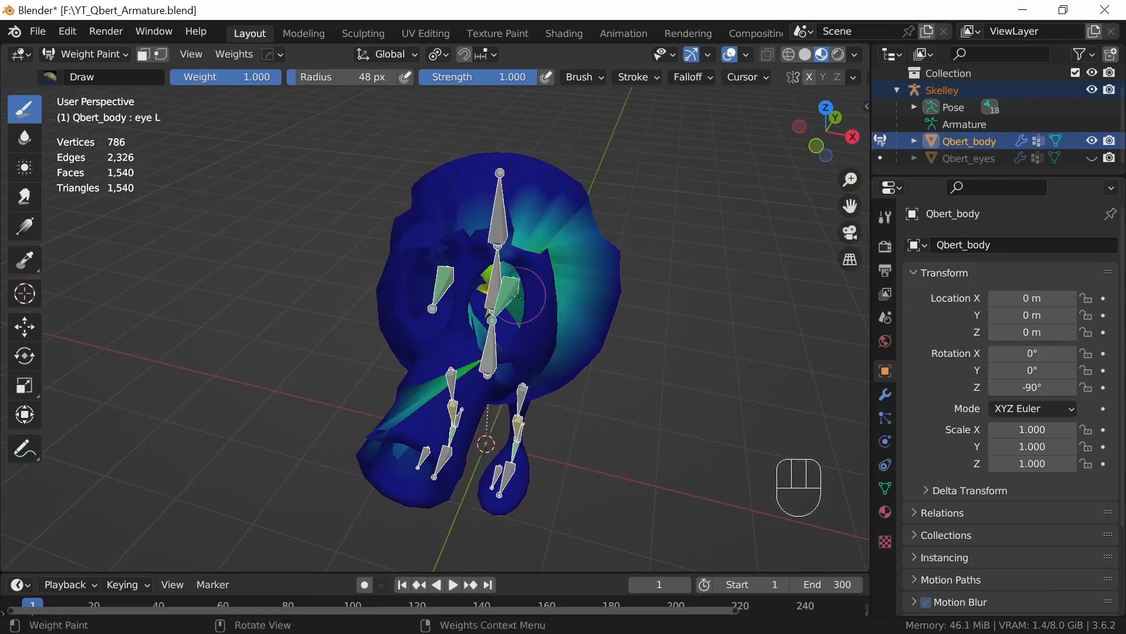
{"action": "left_click", "coordinate": [595, 80]}
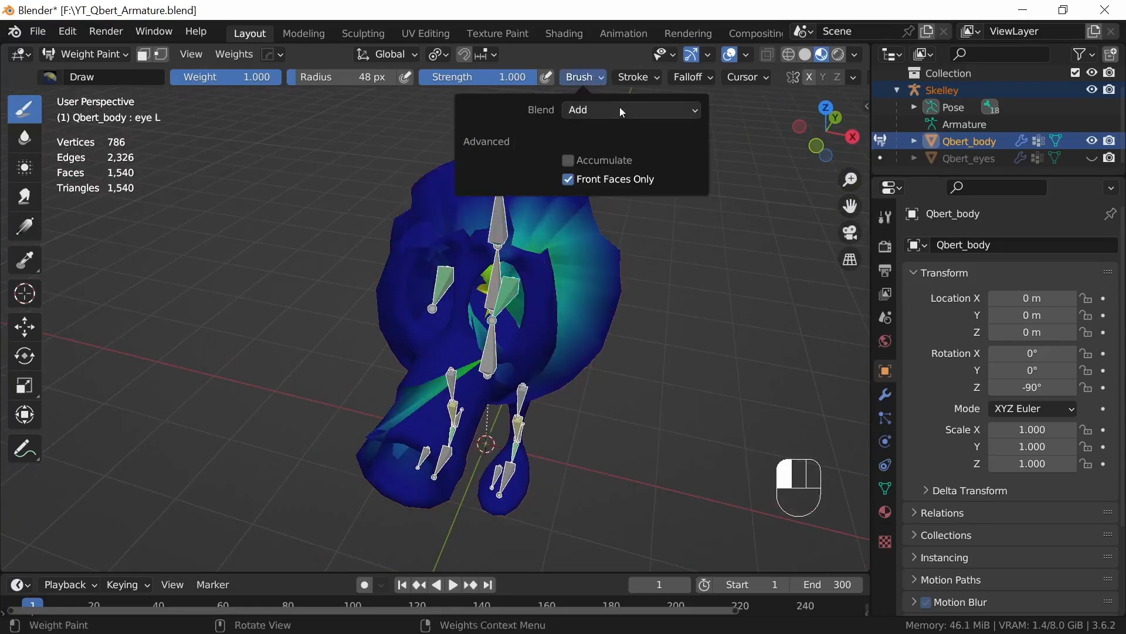
{"action": "left_click", "coordinate": [618, 107]}
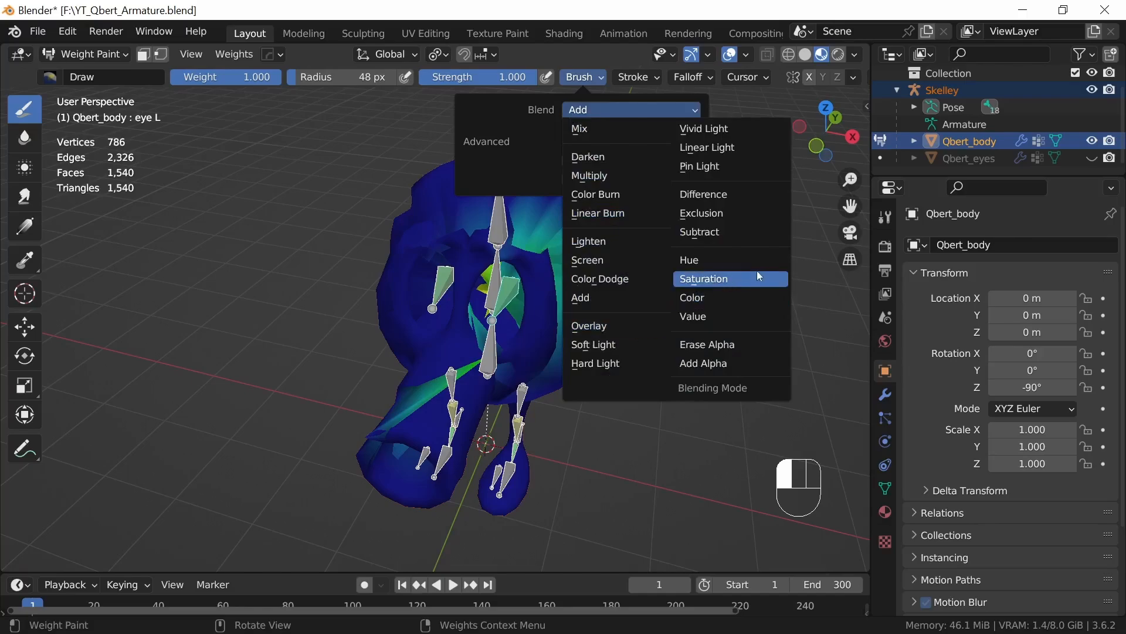
{"action": "left_click", "coordinate": [713, 234]}
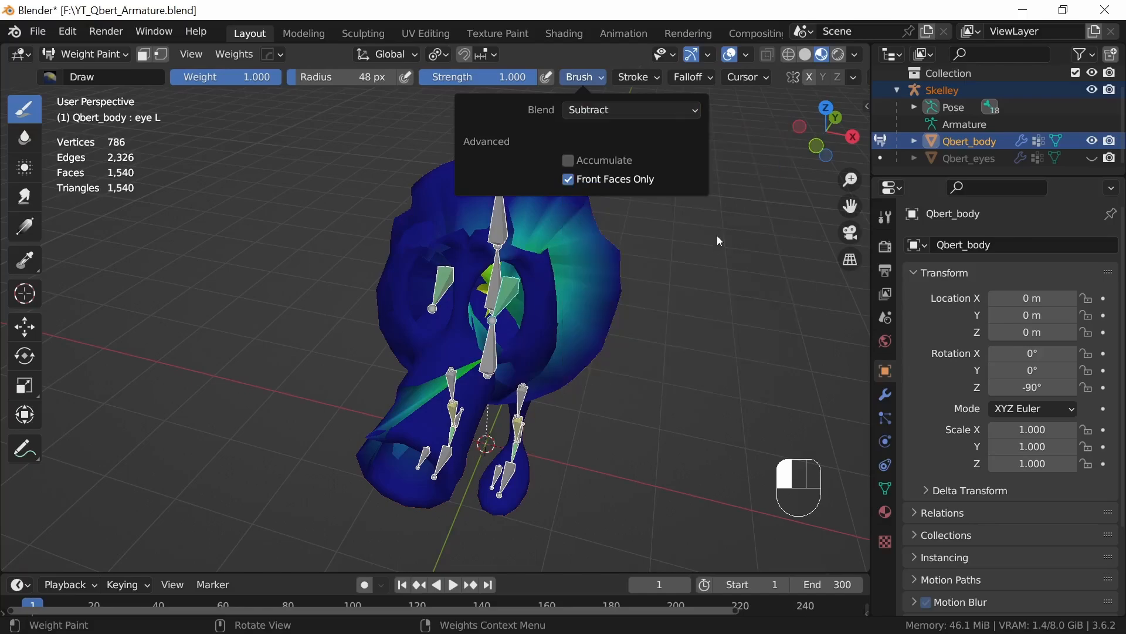
{"action": "mouse_move", "coordinate": [643, 314]}
{"action": "middle_mouse_down"}
{"action": "mouse_move", "coordinate": [615, 246]}
{"action": "mouse_move", "coordinate": [613, 405]}
{"action": "middle_mouse_up"}
{"action": "left_click", "coordinate": [587, 77]}
Step: Enlarge the brush radius to 153 px and subtract all eye L influence from the body, eye sockets and snout
{"action": "mouse_move", "coordinate": [613, 405]}
{"action": "middle_mouse_down"}
{"action": "mouse_move", "coordinate": [614, 347]}
{"action": "mouse_move", "coordinate": [599, 311]}
{"action": "middle_mouse_up"}
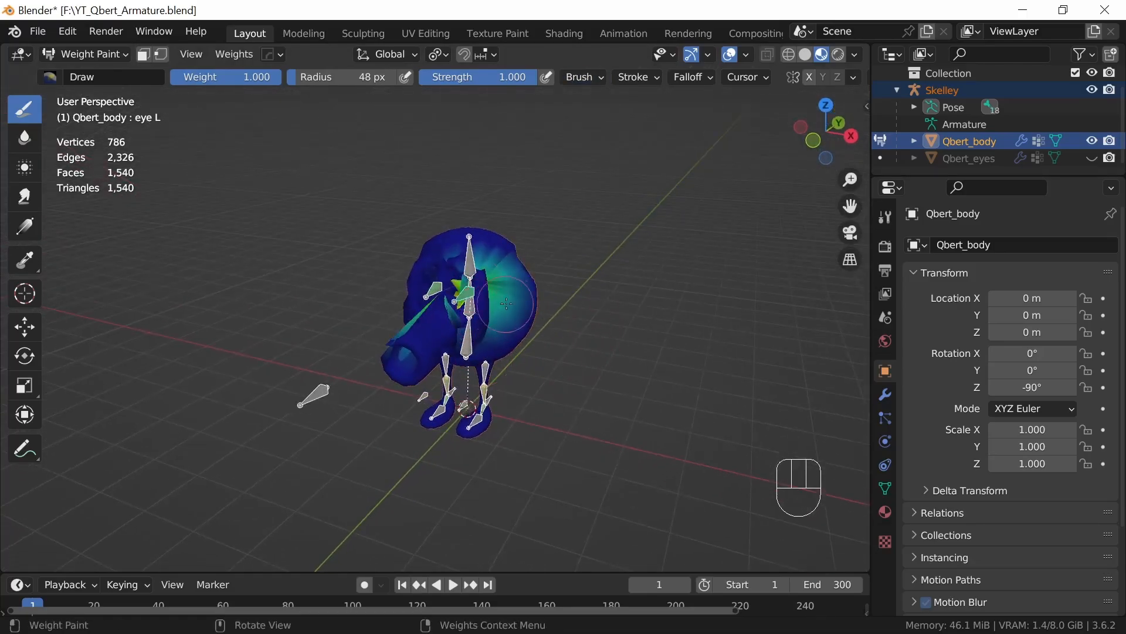
{"action": "key", "text": "f"}
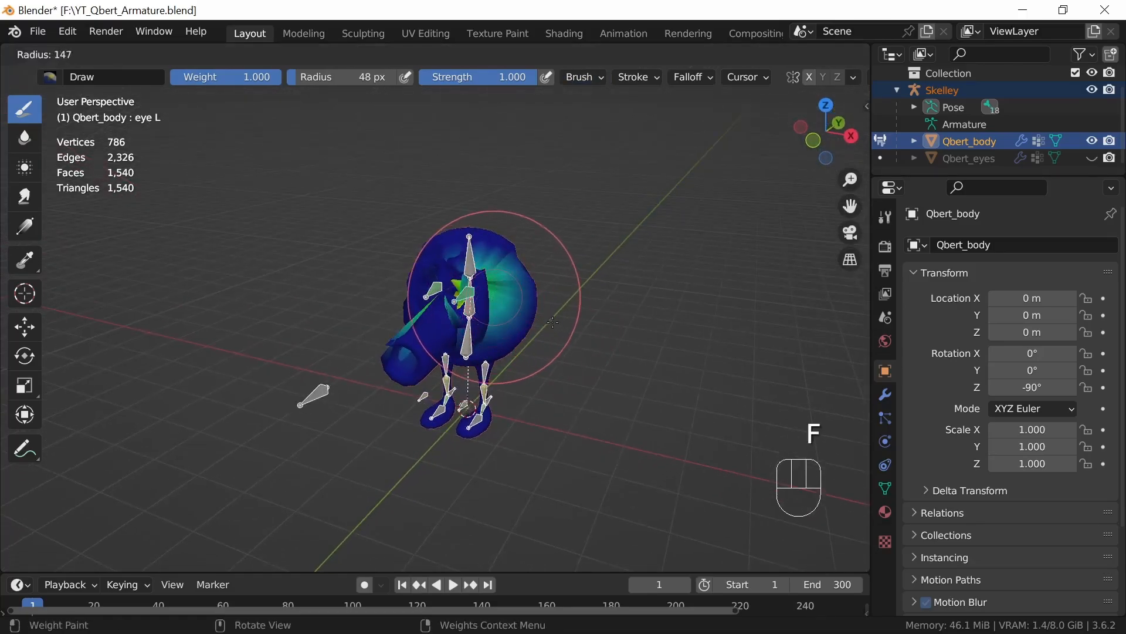
{"action": "left_click", "coordinate": [554, 322]}
{"action": "mouse_move", "coordinate": [512, 284]}
{"action": "left_mouse_down"}
{"action": "mouse_move", "coordinate": [428, 320]}
{"action": "mouse_move", "coordinate": [449, 323]}
{"action": "mouse_move", "coordinate": [390, 323]}
{"action": "left_mouse_up"}
{"action": "mouse_move", "coordinate": [390, 323]}
{"action": "middle_mouse_down"}
{"action": "mouse_move", "coordinate": [591, 345]}
{"action": "mouse_move", "coordinate": [563, 281]}
{"action": "middle_mouse_up"}
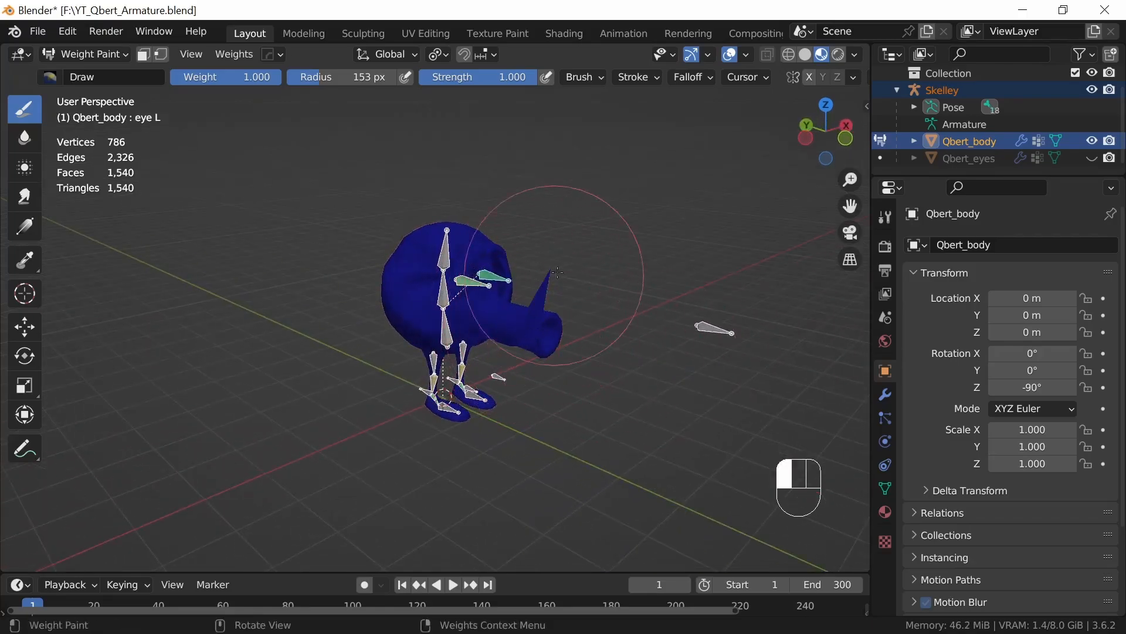
{"action": "mouse_move", "coordinate": [437, 299]}
{"action": "middle_mouse_down"}
{"action": "mouse_move", "coordinate": [556, 337]}
{"action": "mouse_move", "coordinate": [535, 300]}
{"action": "mouse_move", "coordinate": [518, 326]}
{"action": "mouse_move", "coordinate": [515, 289]}
{"action": "middle_mouse_up"}
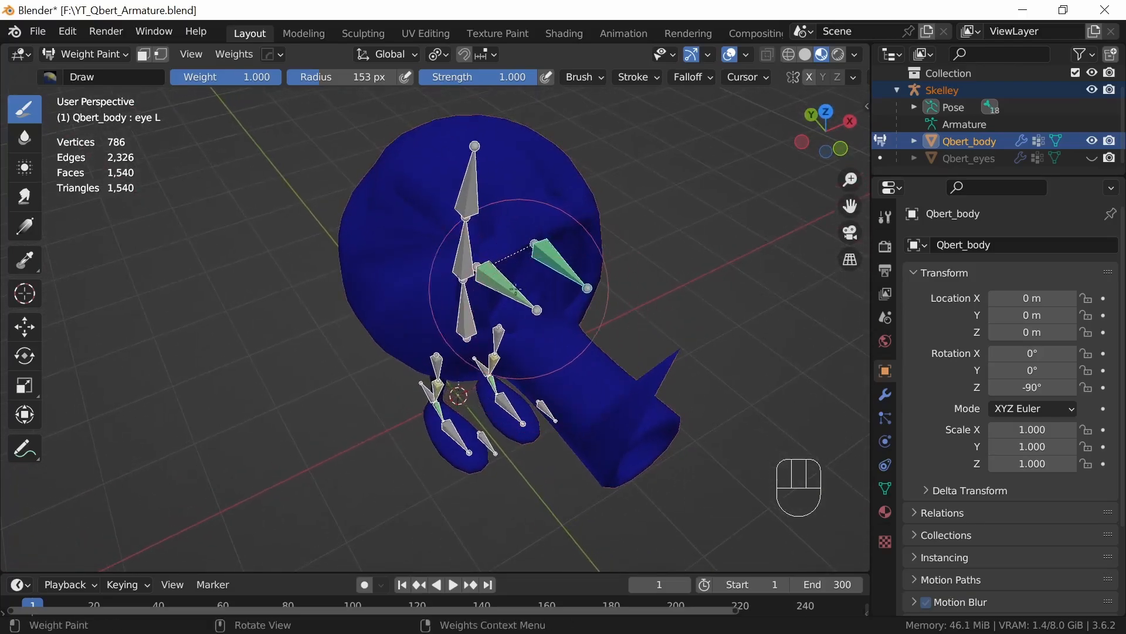
Step: Select the eye R bone and subtract its influence from the snout spike, the eye area and the side of the body
{"action": "left_click", "coordinate": [506, 285], "text": "ctrl"}
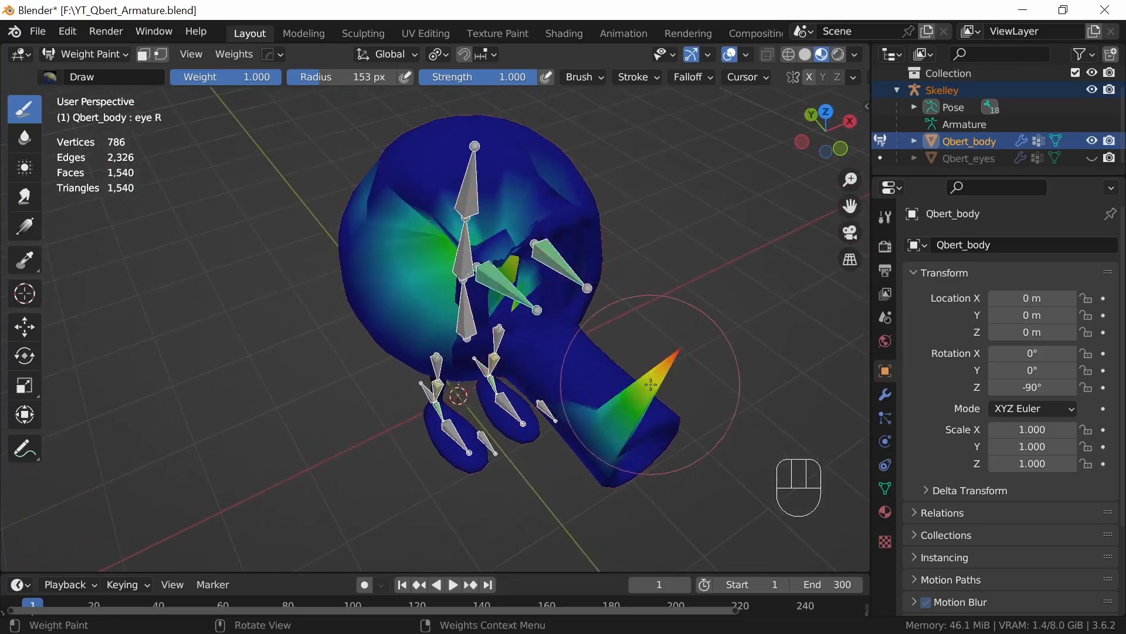
{"action": "mouse_move", "coordinate": [646, 381]}
{"action": "left_mouse_down", "text": "ctrl"}
{"action": "mouse_move", "coordinate": [646, 367]}
{"action": "mouse_move", "coordinate": [707, 311]}
{"action": "mouse_move", "coordinate": [765, 317]}
{"action": "mouse_move", "coordinate": [411, 235]}
{"action": "mouse_move", "coordinate": [405, 264]}
{"action": "left_mouse_up", "text": "ctrl"}
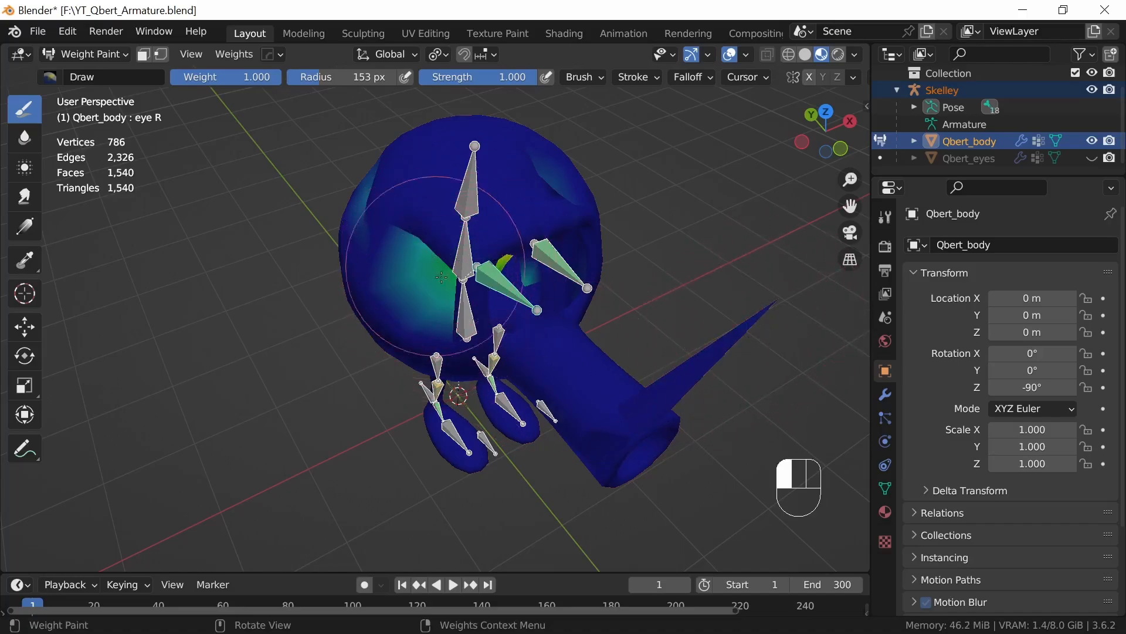
{"action": "mouse_move", "coordinate": [552, 346]}
{"action": "middle_mouse_down"}
{"action": "mouse_move", "coordinate": [572, 353]}
{"action": "mouse_move", "coordinate": [490, 266]}
{"action": "middle_mouse_up"}
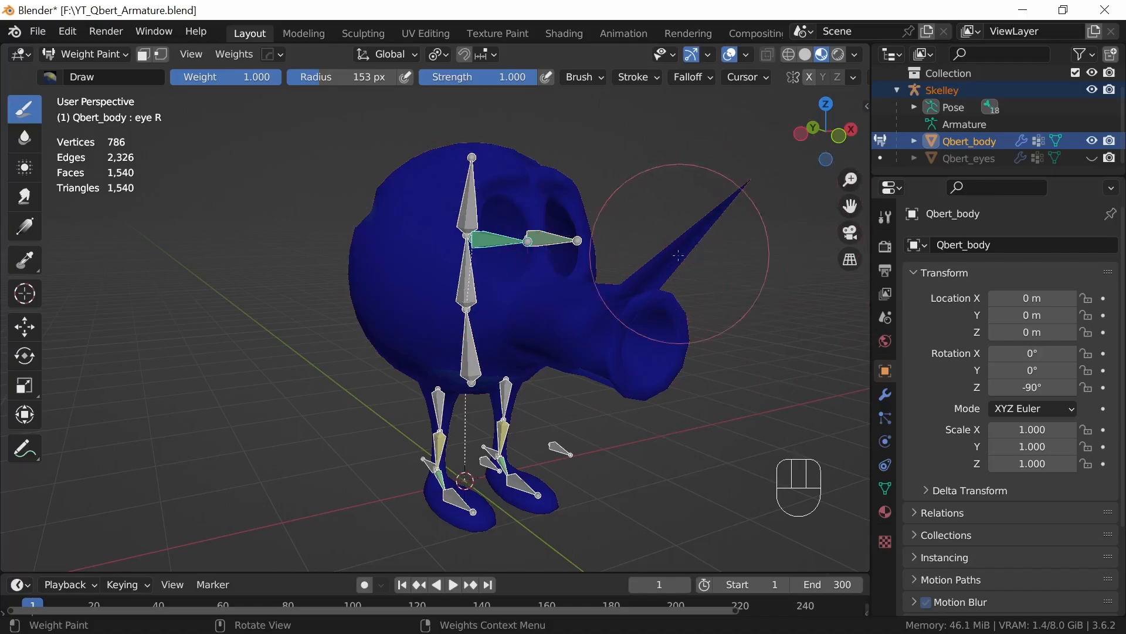
{"action": "middle_click_drag", "start_coordinate": [704, 238], "coordinate": [664, 289]}
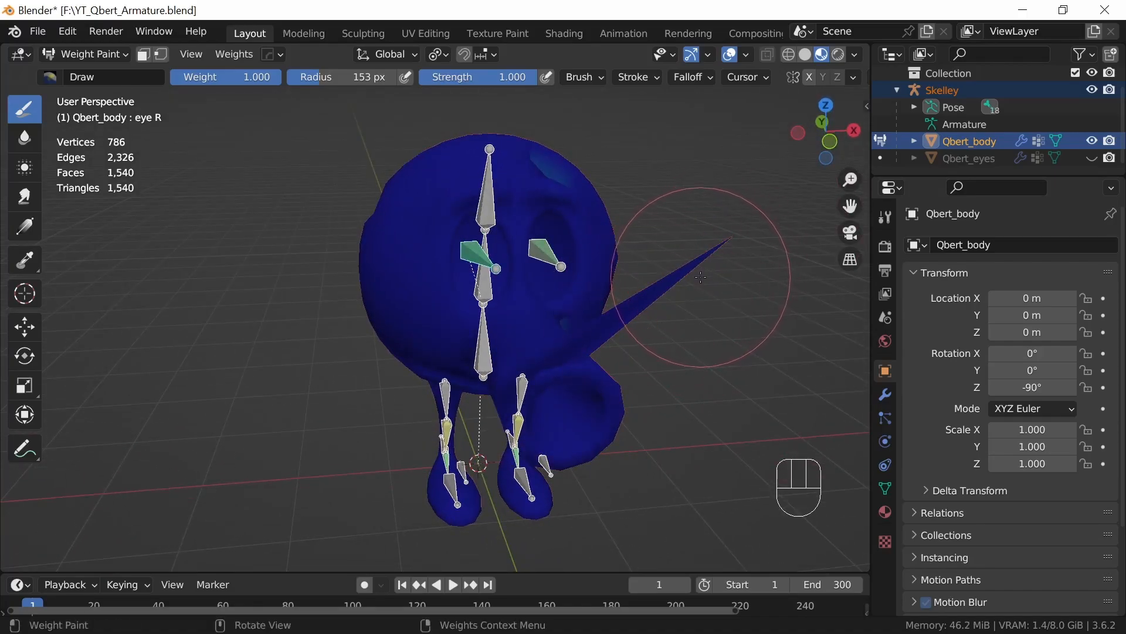
Step: Subtract the remaining eye R influence from the top of the head, the body's underside and the snout
{"action": "middle_click_drag", "start_coordinate": [666, 241], "coordinate": [585, 291]}
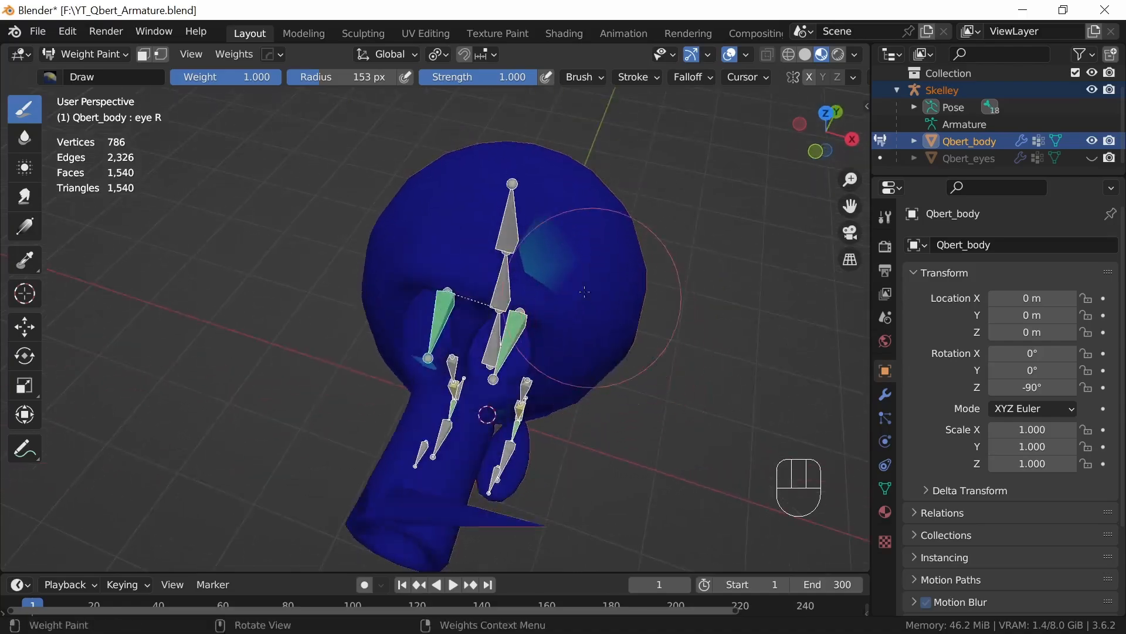
{"action": "middle_click_drag", "start_coordinate": [511, 206], "coordinate": [540, 277]}
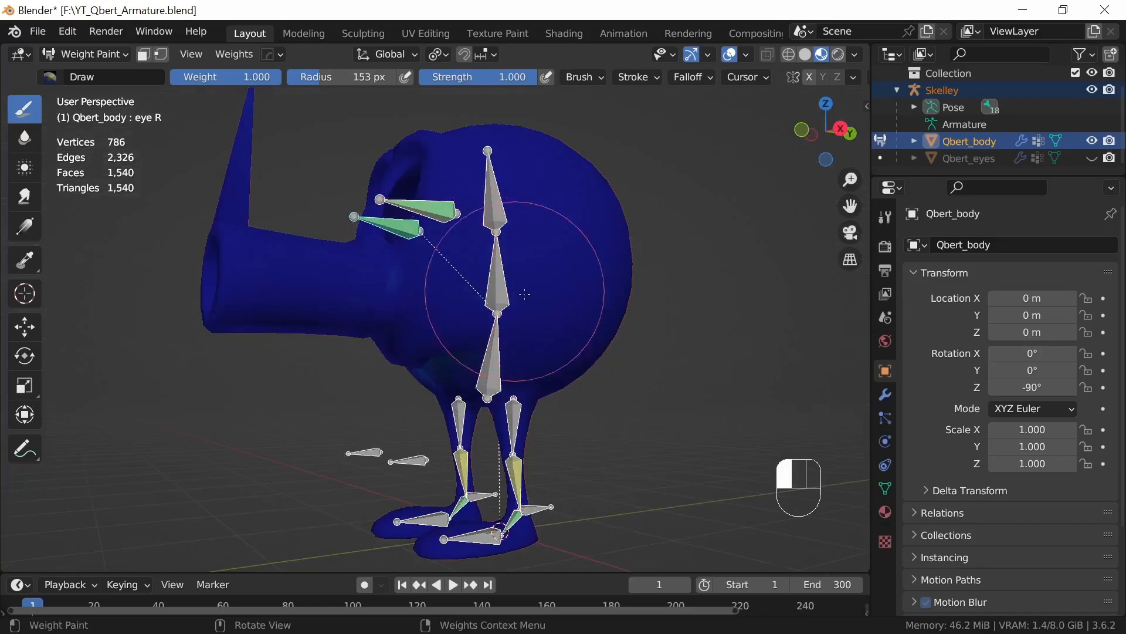
{"action": "middle_click_drag", "start_coordinate": [472, 384], "coordinate": [517, 410]}
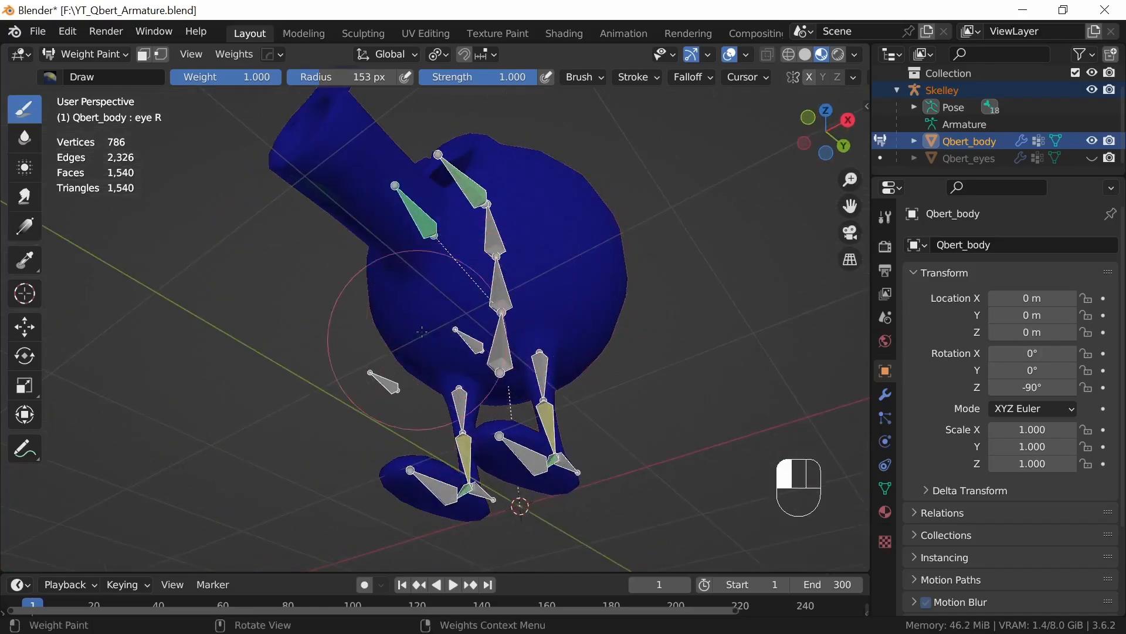
{"action": "middle_click_drag", "start_coordinate": [519, 365], "coordinate": [528, 378]}
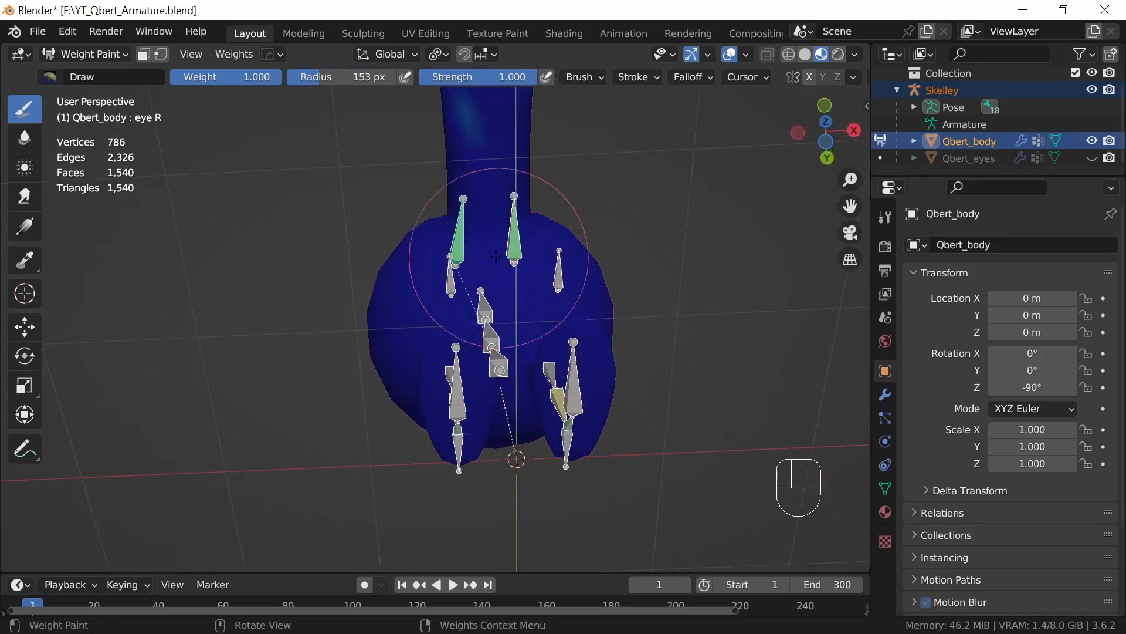
{"action": "middle_click_drag", "start_coordinate": [482, 172], "coordinate": [578, 339]}
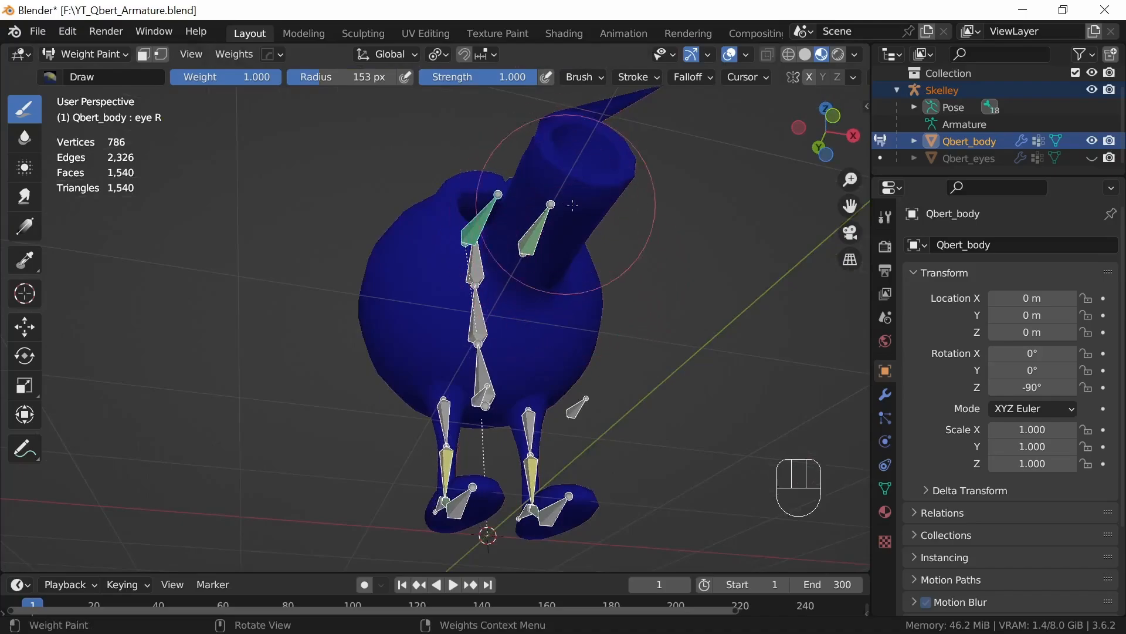
Step: Inspect the body for leftover eye R influence, select the spine_01 bone and set the brush's blend mode to Add
{"action": "middle_click_drag", "start_coordinate": [596, 276], "coordinate": [673, 308]}
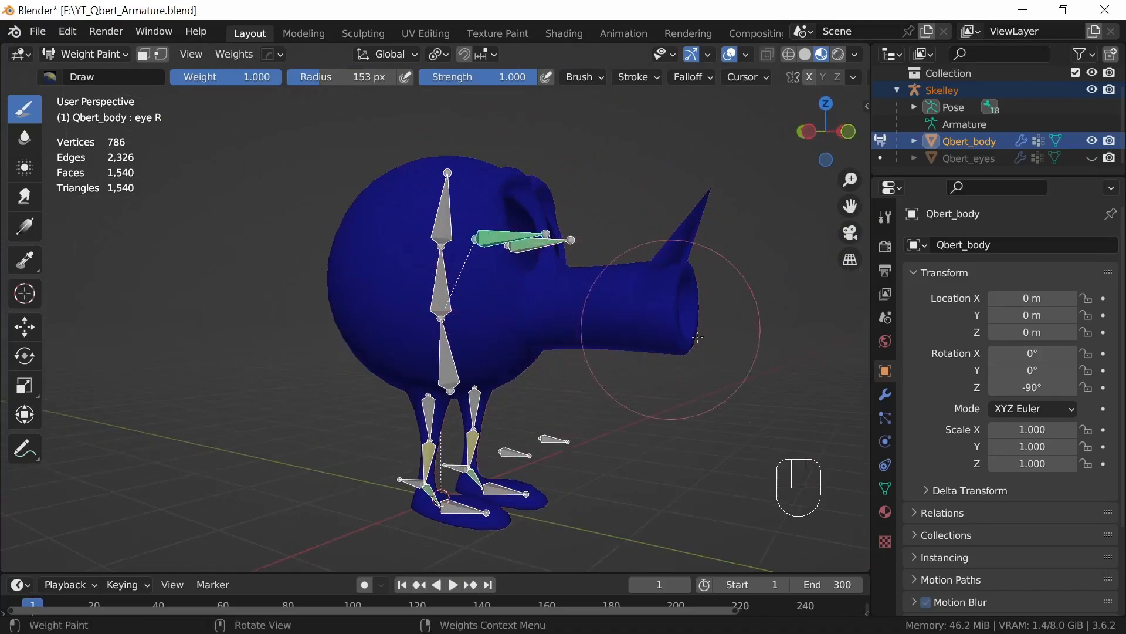
{"action": "mouse_move", "coordinate": [616, 360]}
{"action": "middle_mouse_down"}
{"action": "mouse_move", "coordinate": [524, 372]}
{"action": "mouse_move", "coordinate": [522, 305]}
{"action": "middle_mouse_up"}
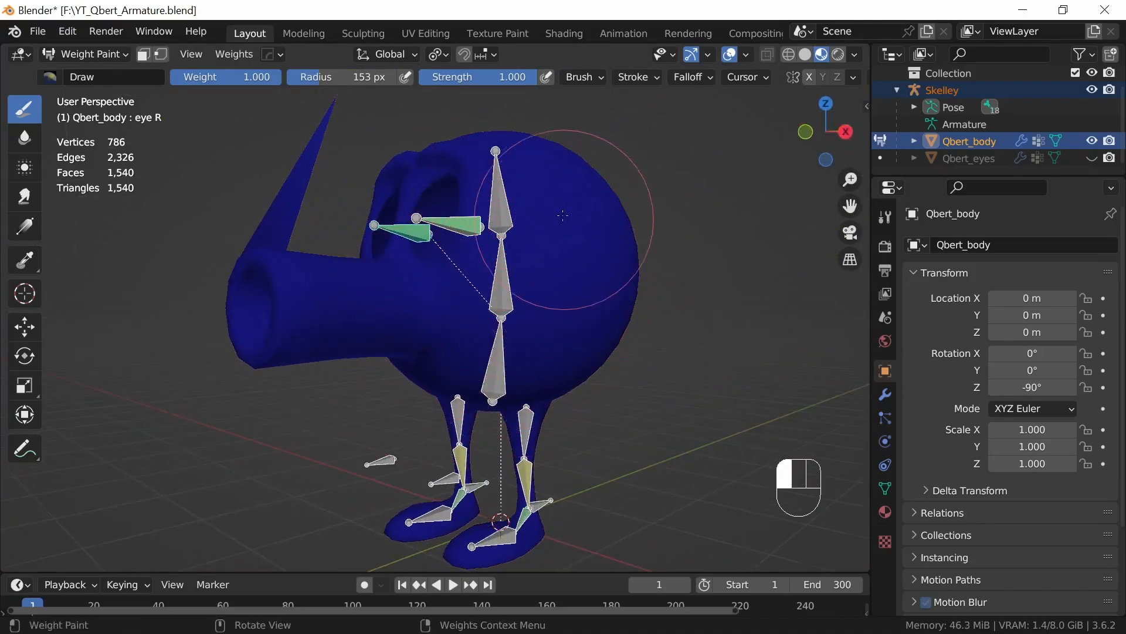
{"action": "mouse_move", "coordinate": [573, 240]}
{"action": "middle_mouse_down"}
{"action": "mouse_move", "coordinate": [598, 328]}
{"action": "mouse_move", "coordinate": [478, 339]}
{"action": "middle_mouse_up"}
{"action": "middle_click_drag", "start_coordinate": [452, 377], "coordinate": [475, 309]}
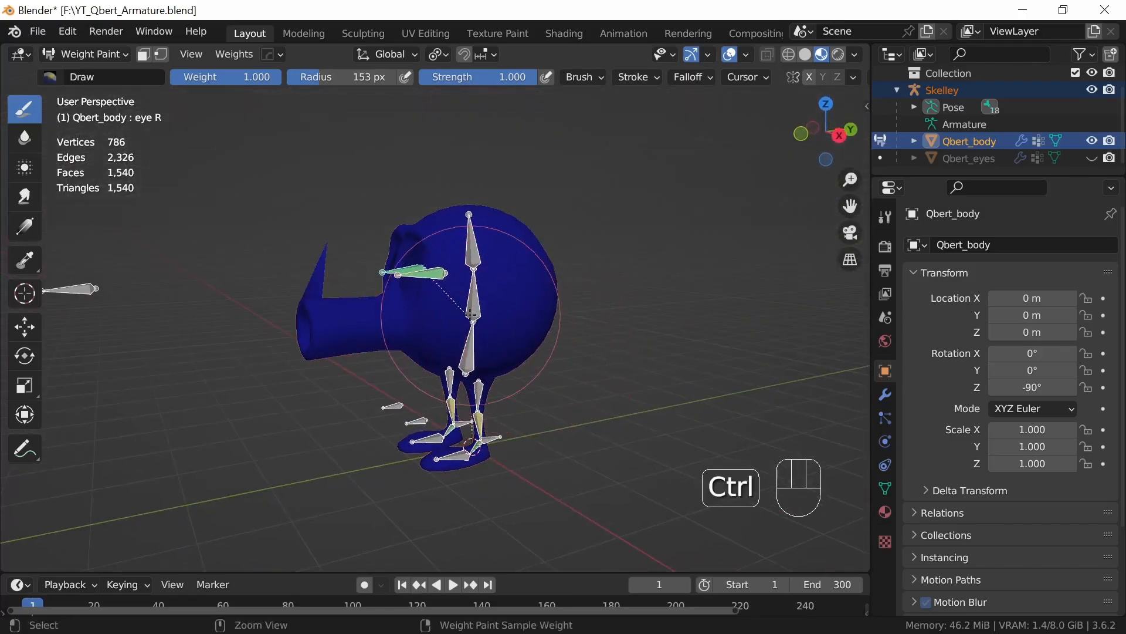
{"action": "left_click", "coordinate": [474, 308], "text": "ctrl"}
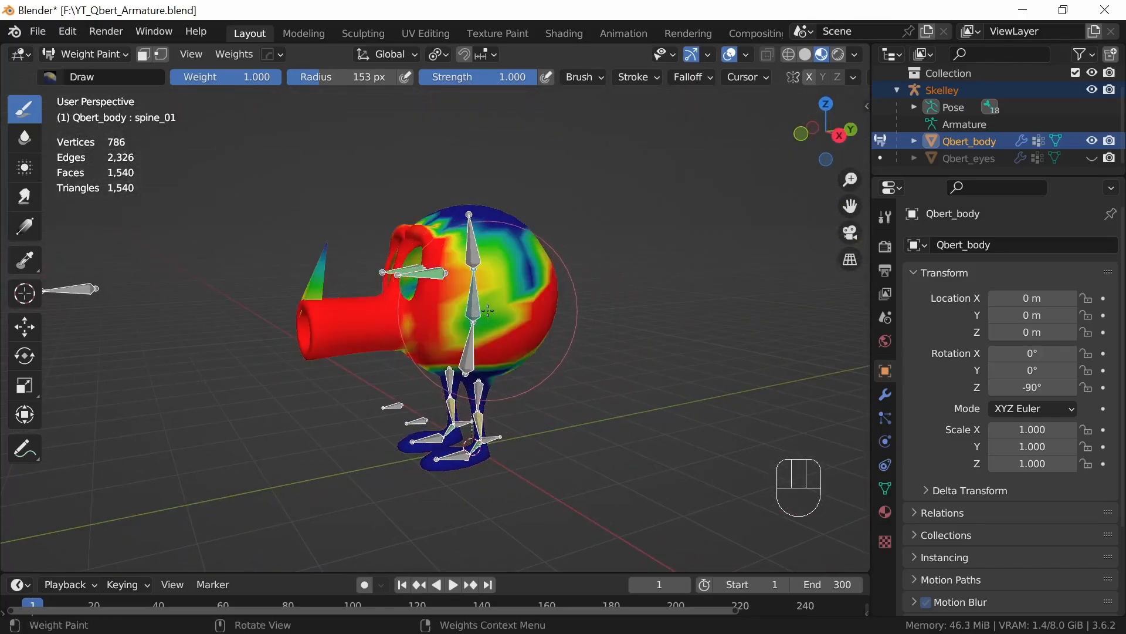
{"action": "left_click", "coordinate": [595, 79]}
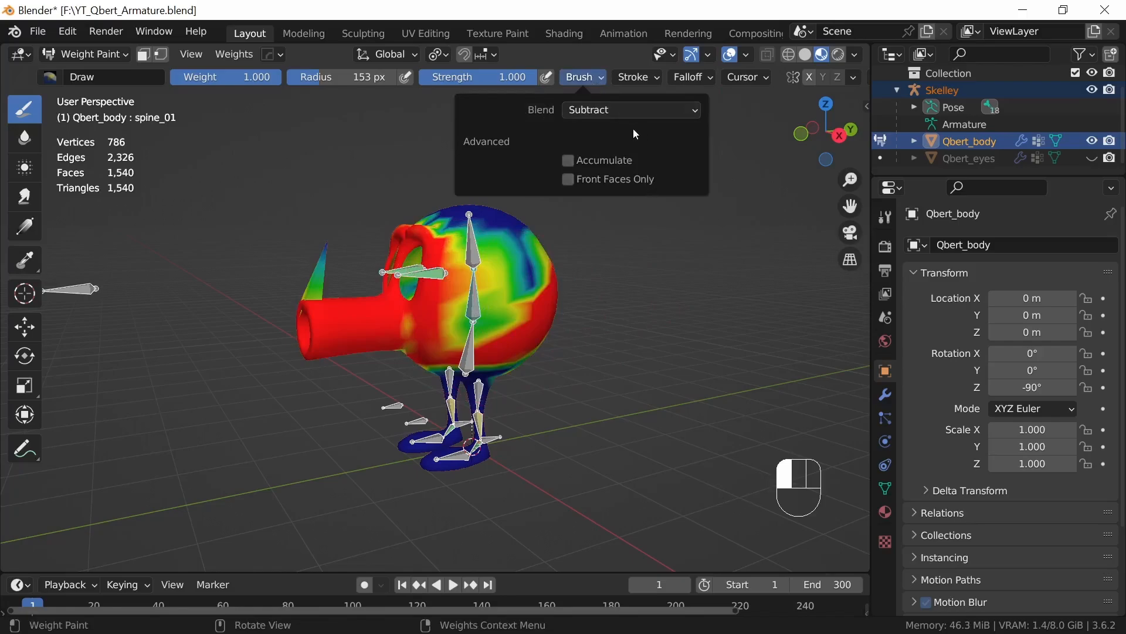
{"action": "left_click", "coordinate": [629, 110]}
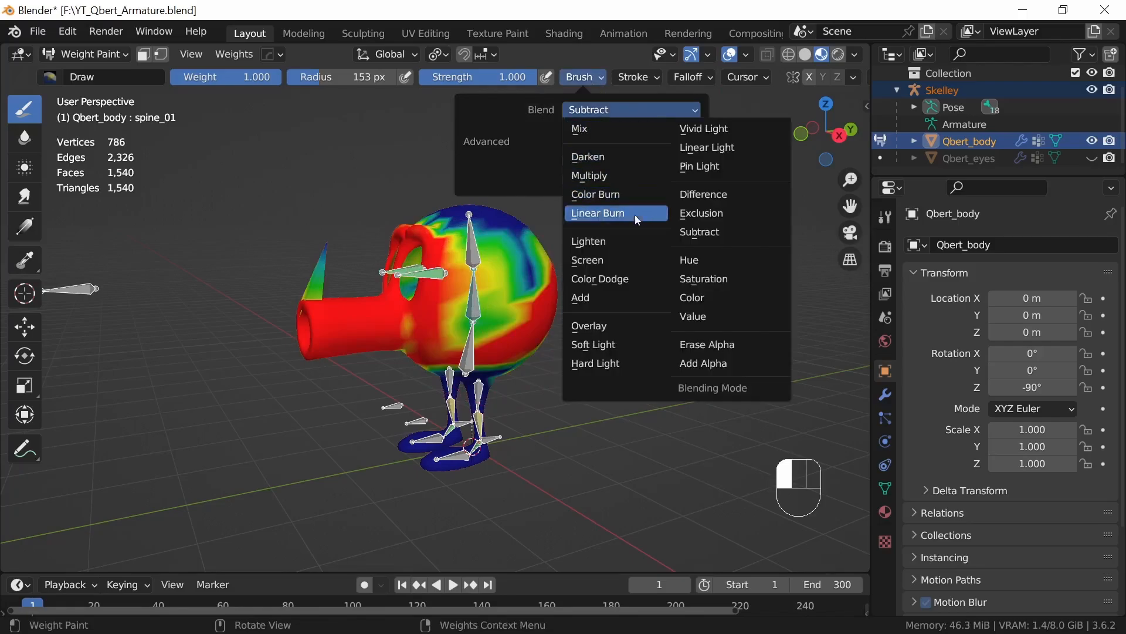
{"action": "left_click", "coordinate": [598, 298]}
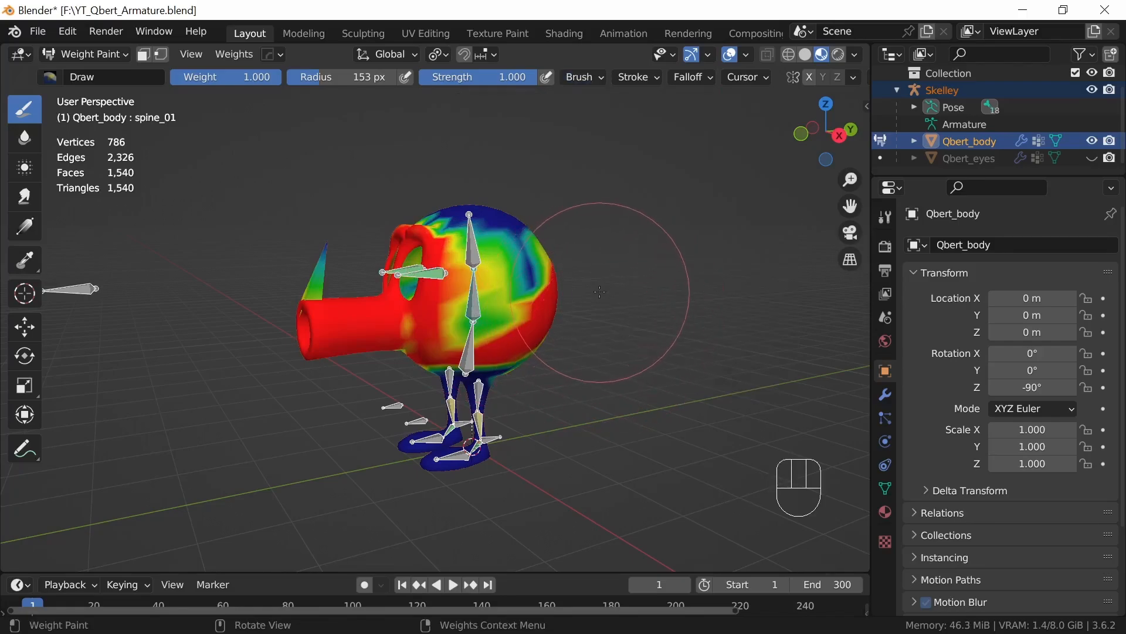
Step: Reduce the brush radius to 91 px and add spine_01 weight to the spike on the snout
{"action": "key", "text": "f"}
{"action": "left_click", "coordinate": [586, 324]}
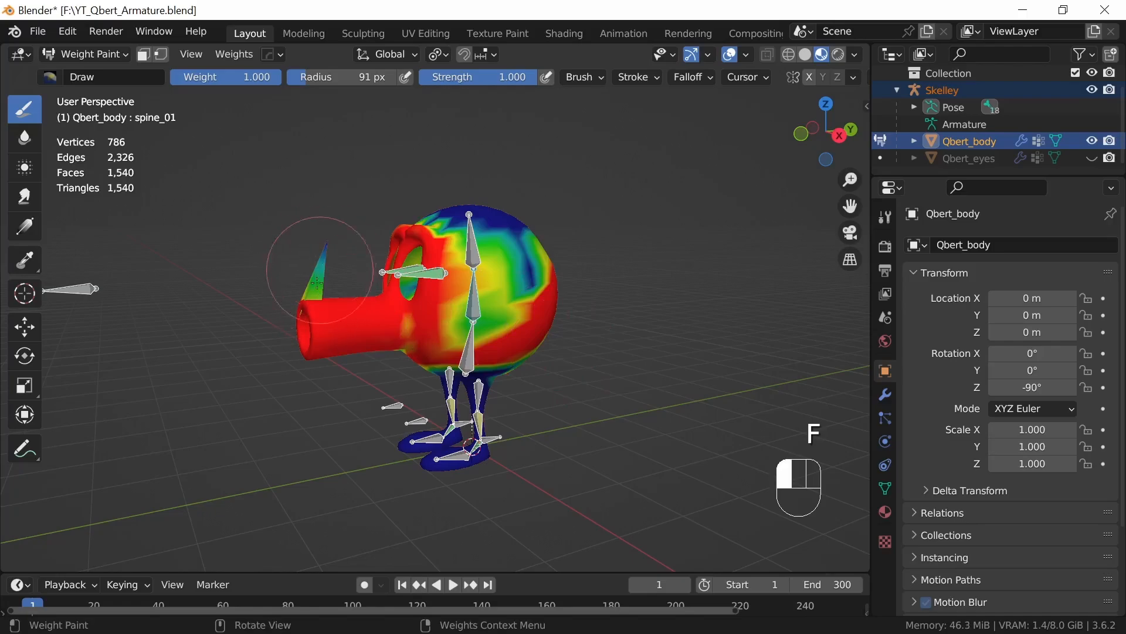
{"action": "mouse_move", "coordinate": [317, 283]}
{"action": "middle_mouse_down"}
{"action": "mouse_move", "coordinate": [401, 441]}
{"action": "mouse_move", "coordinate": [386, 471]}
{"action": "middle_mouse_up"}
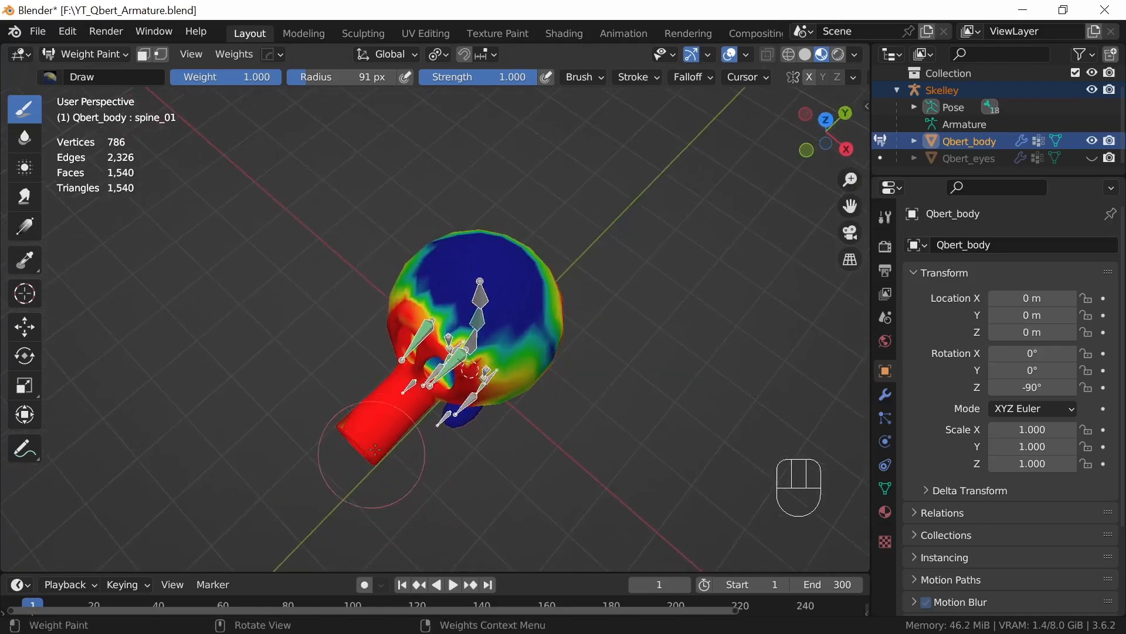
{"action": "middle_click_drag", "start_coordinate": [343, 426], "coordinate": [552, 320]}
{"action": "middle_click_drag", "start_coordinate": [680, 347], "coordinate": [583, 352]}
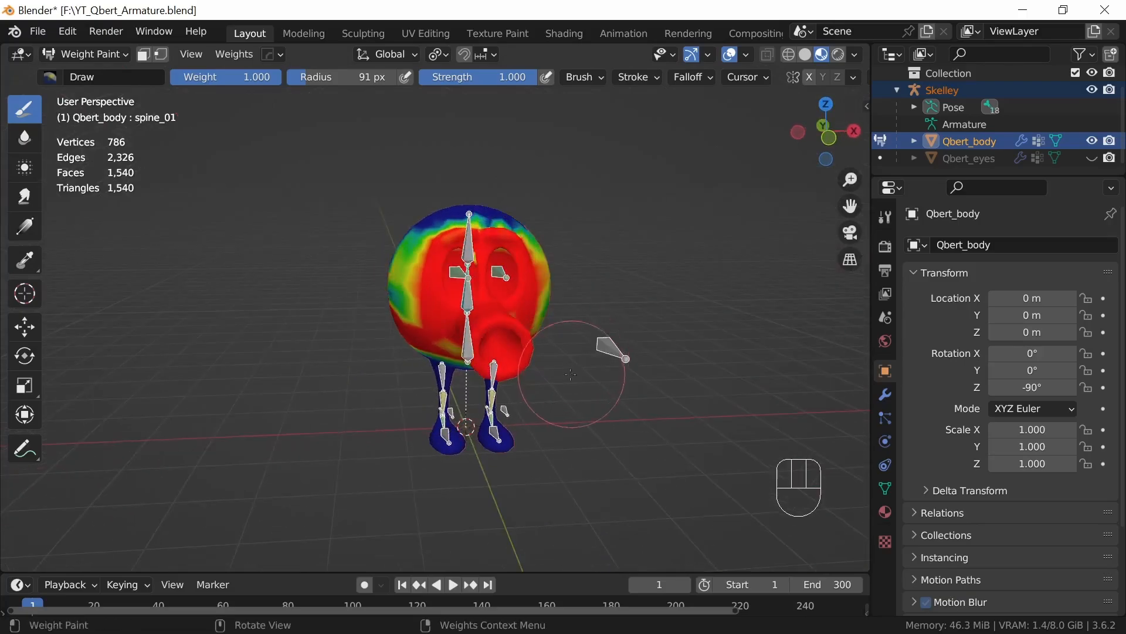
Step: Reduce the brush radius to 72 px and fill the weak spine_01 weights across the middle of the body's left side
{"action": "key", "text": "f"}
{"action": "left_click", "coordinate": [616, 369]}
{"action": "middle_click_drag", "start_coordinate": [608, 401], "coordinate": [548, 297], "text": "ctrl"}
{"action": "middle_click_drag", "start_coordinate": [626, 287], "coordinate": [500, 332]}
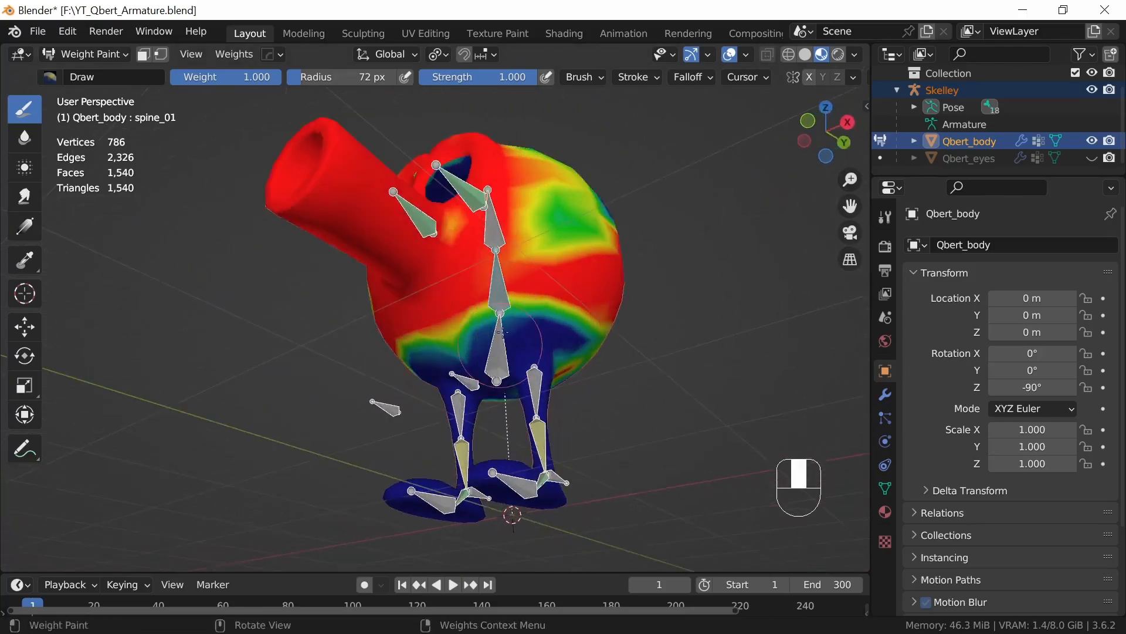
{"action": "mouse_move", "coordinate": [455, 227]}
{"action": "middle_mouse_down"}
{"action": "mouse_move", "coordinate": [586, 284]}
{"action": "mouse_move", "coordinate": [457, 227]}
{"action": "middle_mouse_up"}
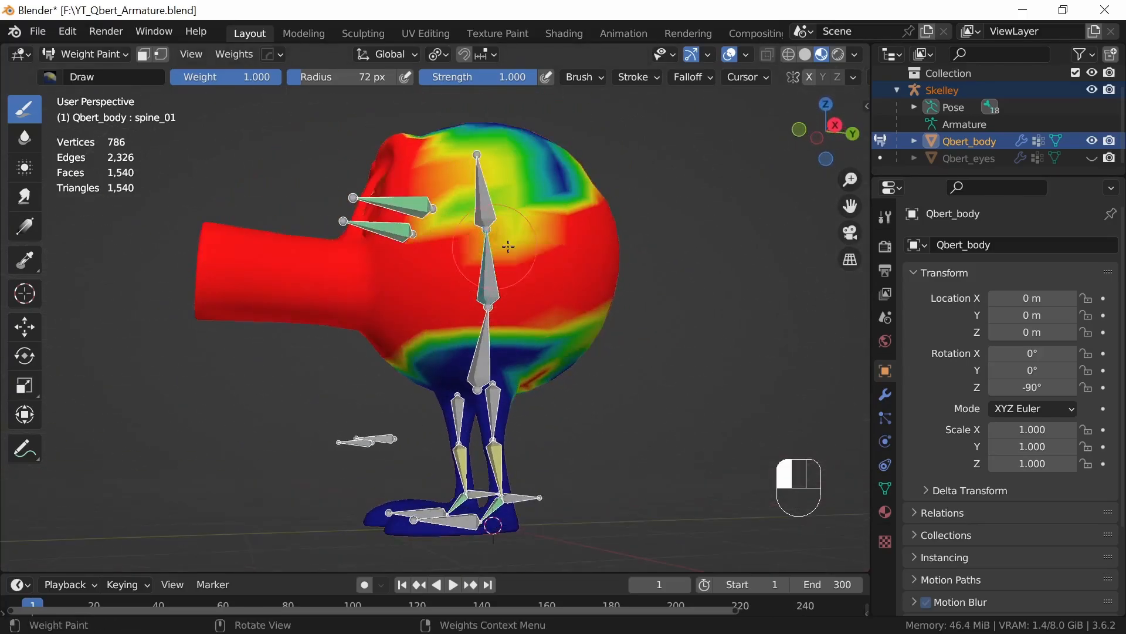
{"action": "middle_click_drag", "start_coordinate": [663, 264], "coordinate": [499, 287]}
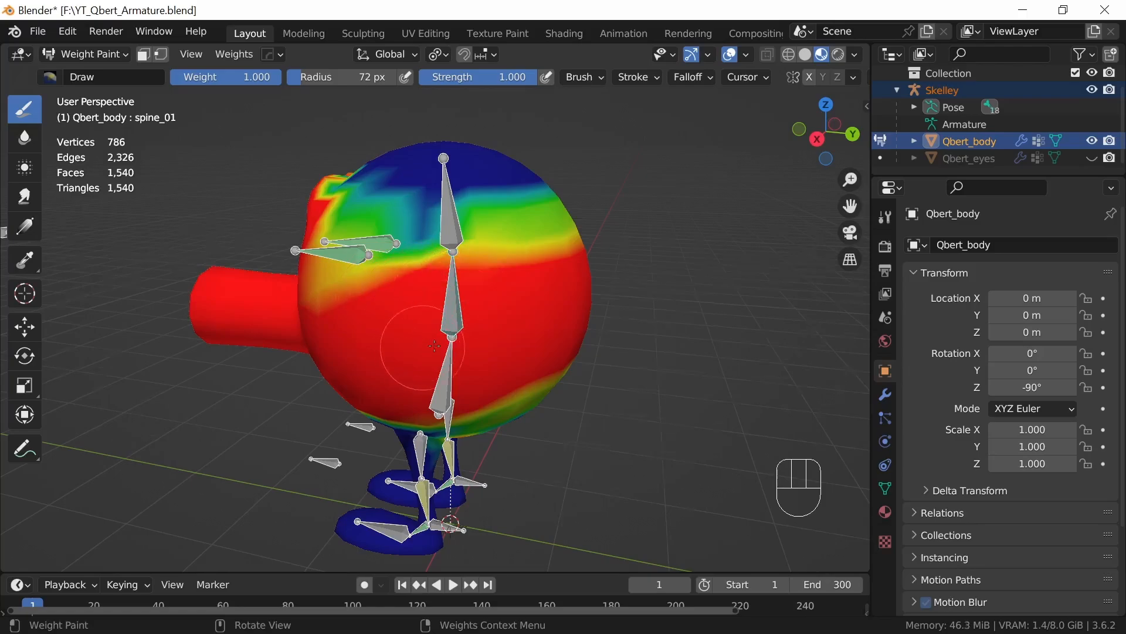
{"action": "middle_click_drag", "start_coordinate": [493, 281], "coordinate": [552, 288]}
{"action": "left_click_drag", "start_coordinate": [587, 275], "coordinate": [586, 277]}
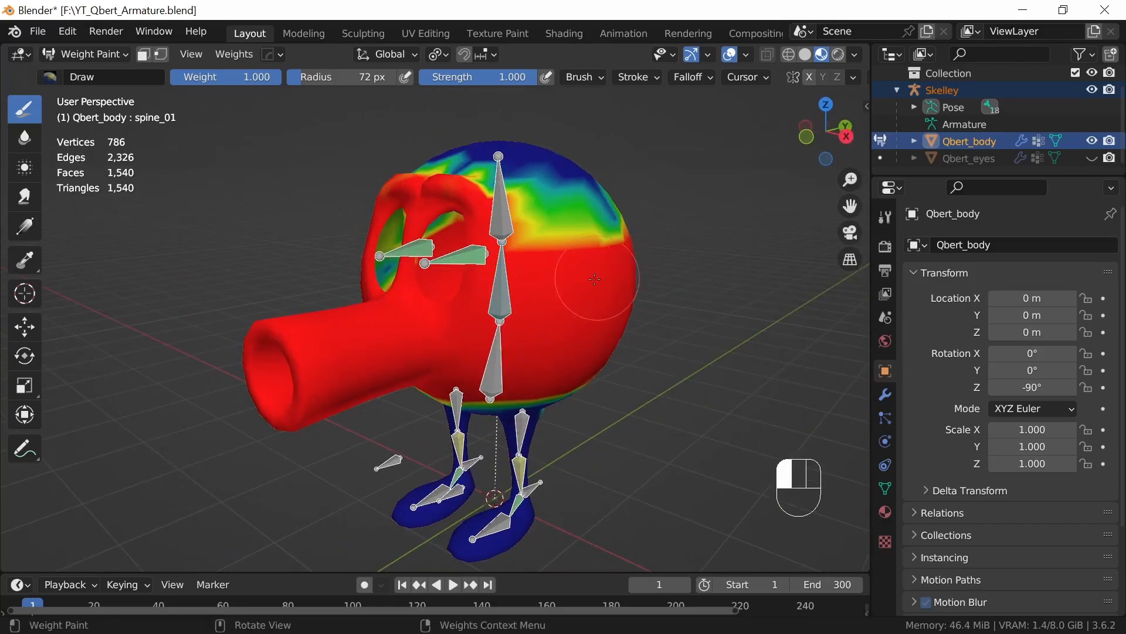
Step: Extend the spine_01 weight higher up the body's left side, behind the eye socket
{"action": "middle_click_drag", "start_coordinate": [586, 277], "coordinate": [369, 288]}
{"action": "left_click_drag", "start_coordinate": [369, 287], "coordinate": [441, 285]}
{"action": "middle_click_drag", "start_coordinate": [442, 286], "coordinate": [634, 329]}
{"action": "mouse_move", "coordinate": [539, 250]}
{"action": "left_mouse_down"}
{"action": "mouse_move", "coordinate": [549, 208]}
{"action": "mouse_move", "coordinate": [577, 225]}
{"action": "mouse_move", "coordinate": [575, 246]}
{"action": "left_mouse_up"}
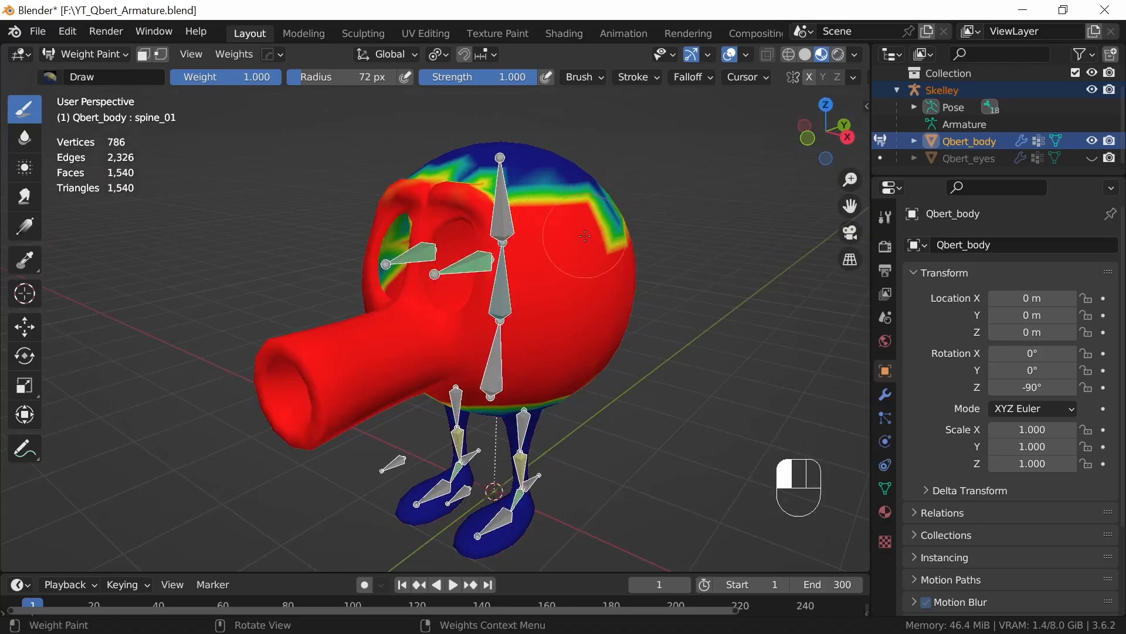
{"action": "middle_click_drag", "start_coordinate": [575, 247], "coordinate": [499, 305]}
{"action": "mouse_move", "coordinate": [499, 305]}
{"action": "left_mouse_down"}
{"action": "mouse_move", "coordinate": [505, 320]}
{"action": "mouse_move", "coordinate": [574, 339]}
{"action": "left_mouse_up"}
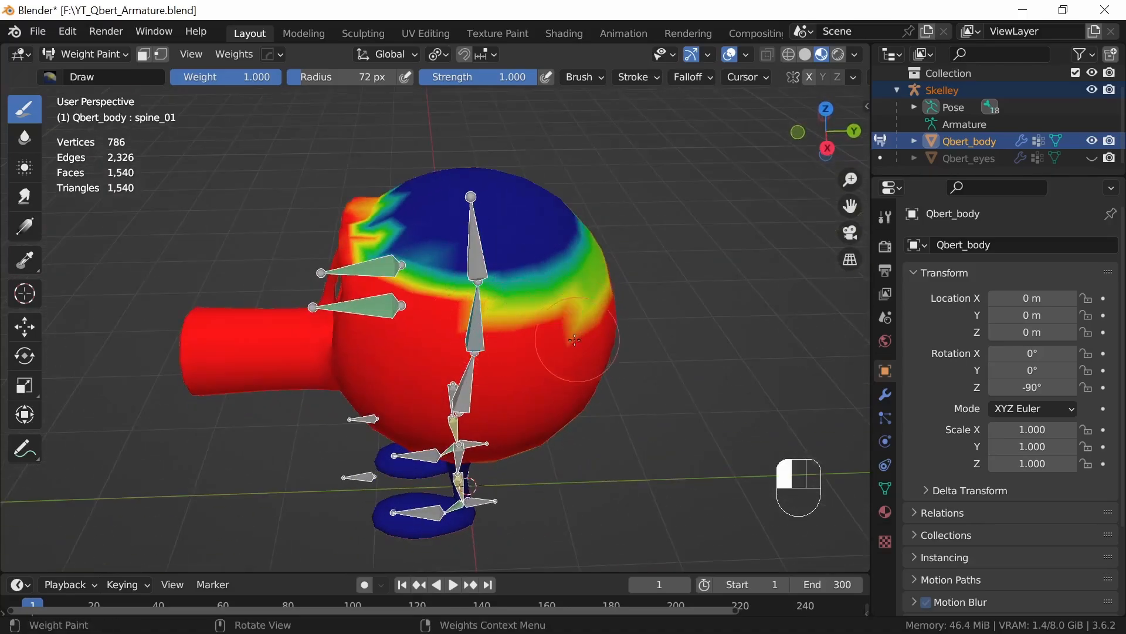
Step: Paint spine_01 weight around the back of the body and onto its right side
{"action": "middle_click_drag", "start_coordinate": [684, 341], "coordinate": [604, 371]}
{"action": "left_click_drag", "start_coordinate": [487, 331], "coordinate": [563, 305]}
{"action": "mouse_move", "coordinate": [645, 328]}
{"action": "middle_mouse_down"}
{"action": "mouse_move", "coordinate": [610, 347]}
{"action": "mouse_move", "coordinate": [522, 343]}
{"action": "middle_mouse_up"}
{"action": "left_click_drag", "start_coordinate": [399, 327], "coordinate": [493, 316]}
{"action": "middle_click_drag", "start_coordinate": [577, 343], "coordinate": [506, 365]}
{"action": "mouse_move", "coordinate": [441, 329]}
{"action": "left_mouse_down"}
{"action": "mouse_move", "coordinate": [427, 323]}
{"action": "mouse_move", "coordinate": [447, 296]}
{"action": "left_mouse_up"}
{"action": "mouse_move", "coordinate": [543, 309]}
{"action": "middle_mouse_down"}
{"action": "mouse_move", "coordinate": [523, 330]}
{"action": "mouse_move", "coordinate": [499, 298]}
{"action": "middle_mouse_up"}
{"action": "left_click_drag", "start_coordinate": [444, 294], "coordinate": [439, 263]}
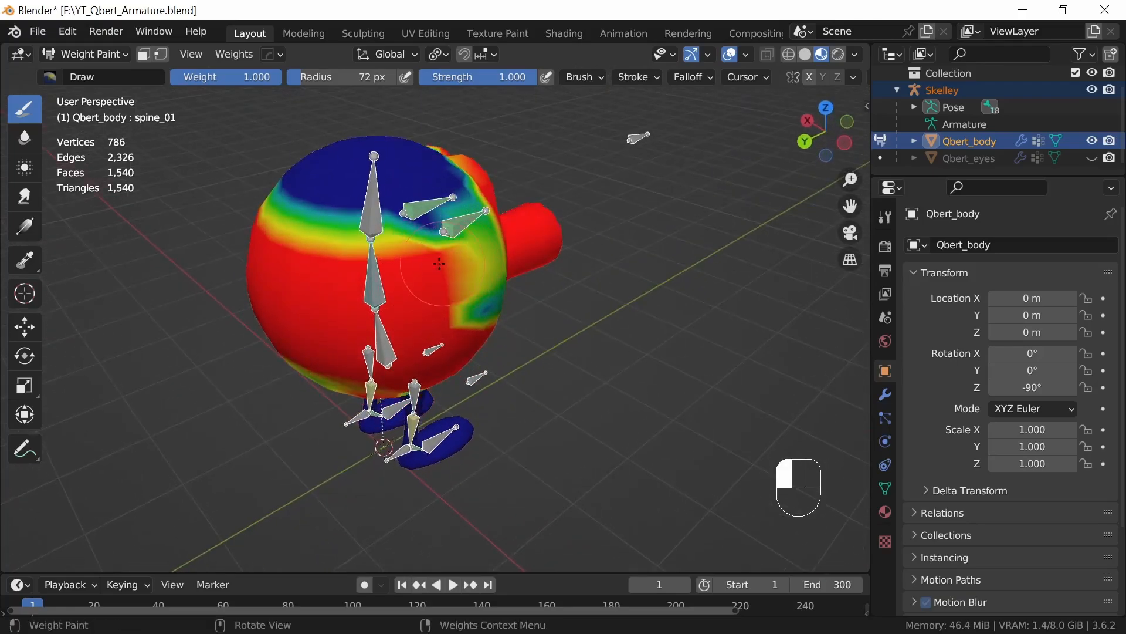
Step: Fill the remaining weak spine_01 patches on the body's right side beside the eye socket
{"action": "left_click_drag", "start_coordinate": [486, 311], "coordinate": [466, 303]}
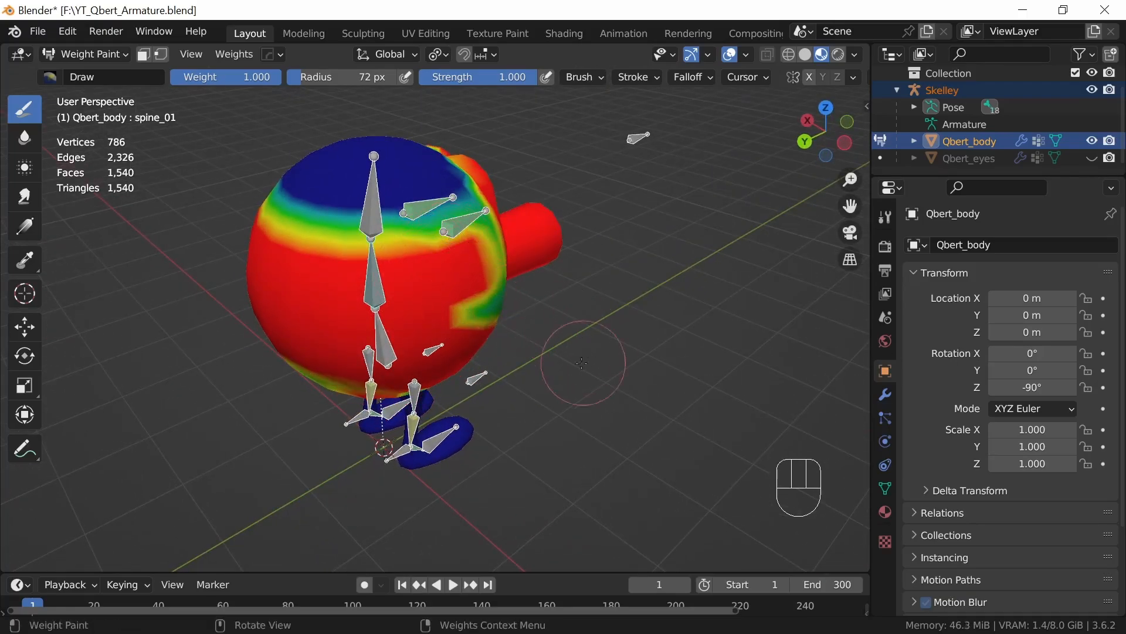
{"action": "middle_click_drag", "start_coordinate": [583, 366], "coordinate": [534, 331]}
{"action": "mouse_move", "coordinate": [451, 301]}
{"action": "left_mouse_down"}
{"action": "mouse_move", "coordinate": [425, 298]}
{"action": "mouse_move", "coordinate": [489, 296]}
{"action": "left_mouse_up"}
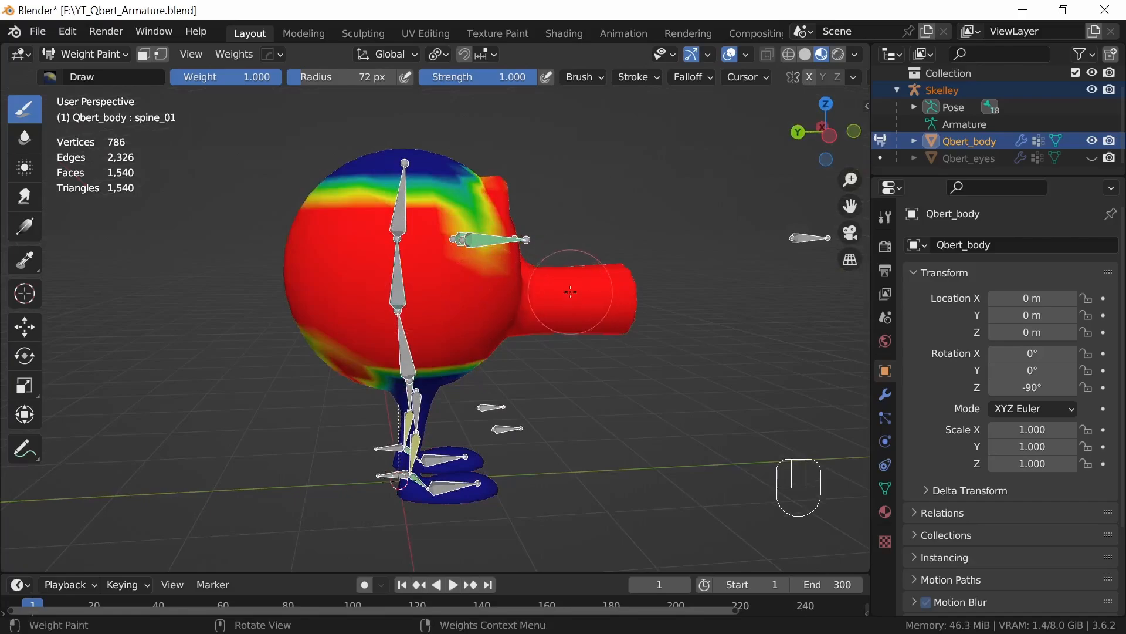
{"action": "mouse_move", "coordinate": [570, 291]}
{"action": "middle_mouse_down"}
{"action": "mouse_move", "coordinate": [478, 356]}
{"action": "mouse_move", "coordinate": [498, 294]}
{"action": "mouse_move", "coordinate": [512, 315]}
{"action": "middle_mouse_up"}
{"action": "left_click_drag", "start_coordinate": [468, 267], "coordinate": [483, 241]}
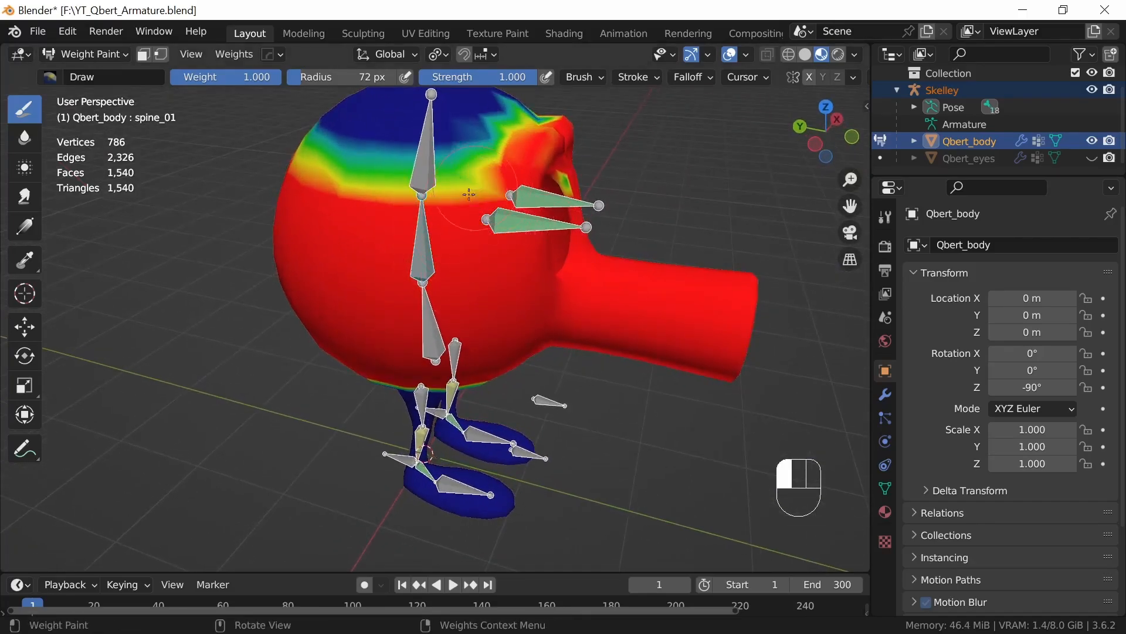
Step: Add full spine_01 weight inside the eye sockets
{"action": "middle_click_drag", "start_coordinate": [504, 280], "coordinate": [562, 218]}
{"action": "left_click", "coordinate": [563, 217]}
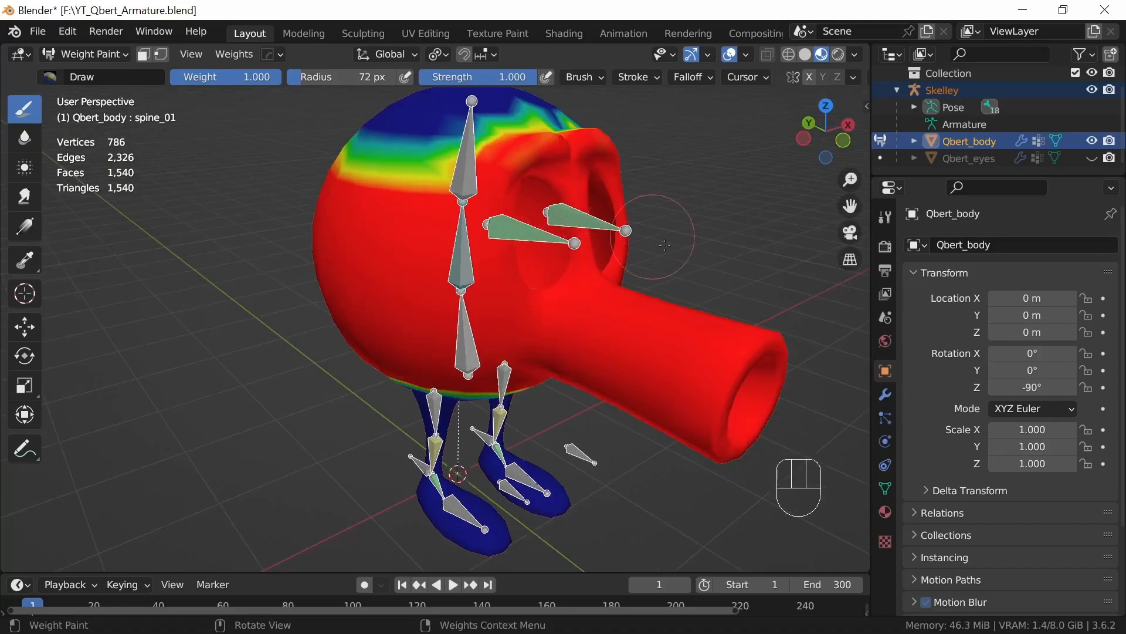
{"action": "middle_click_drag", "start_coordinate": [665, 245], "coordinate": [531, 320]}
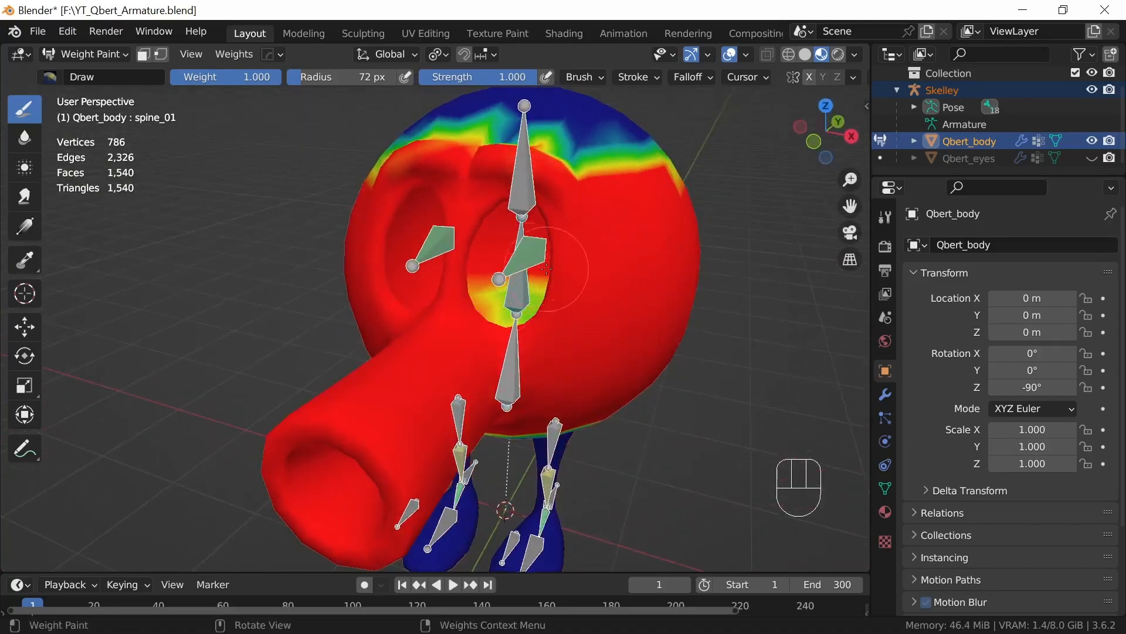
{"action": "middle_click_drag", "start_coordinate": [547, 269], "coordinate": [602, 415]}
Step: Select the spine_02 bone and add its weight along the front edge of the top of the head
{"action": "left_click", "coordinate": [536, 225], "text": "ctrl"}
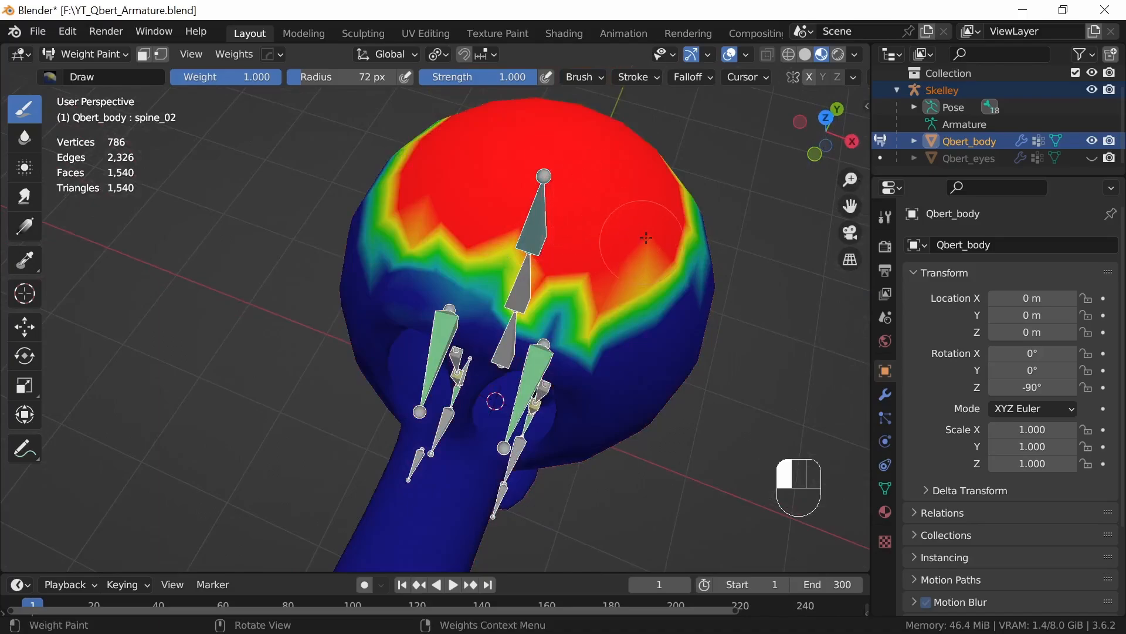
{"action": "left_click_drag", "start_coordinate": [646, 238], "coordinate": [631, 260]}
{"action": "left_click_drag", "start_coordinate": [537, 252], "coordinate": [501, 249]}
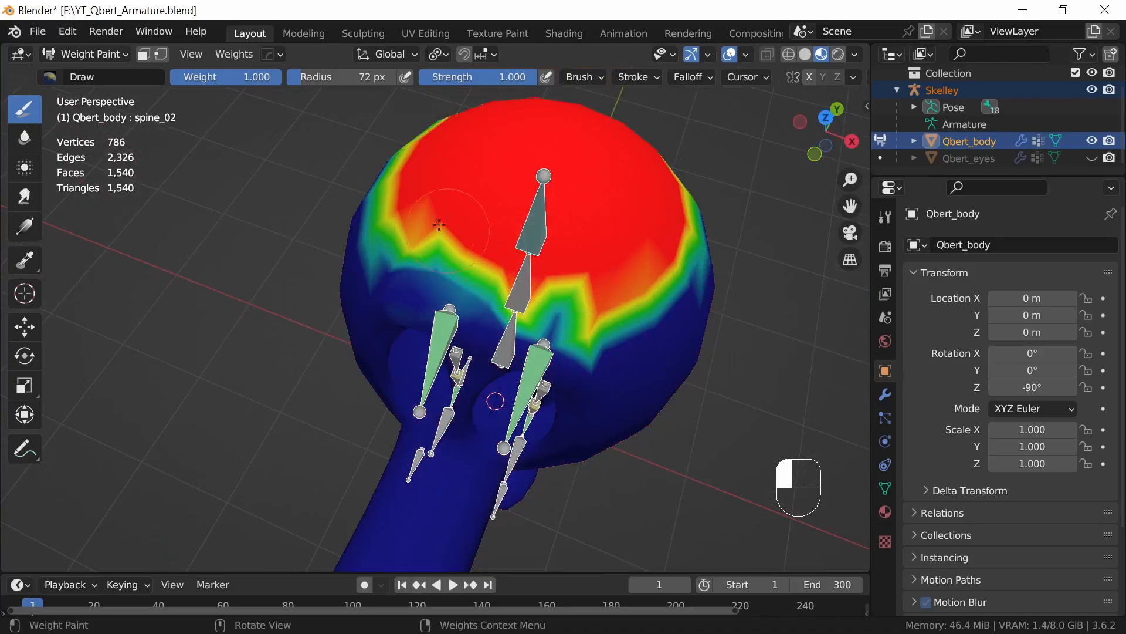
{"action": "left_click_drag", "start_coordinate": [438, 225], "coordinate": [416, 235]}
Step: Select the root bone and add its weight to the front of the body's underside above the legs
{"action": "mouse_move", "coordinate": [417, 235]}
{"action": "middle_mouse_down"}
{"action": "mouse_move", "coordinate": [655, 213]}
{"action": "mouse_move", "coordinate": [654, 176]}
{"action": "middle_mouse_up"}
{"action": "left_click", "coordinate": [485, 353], "text": "ctrl"}
{"action": "middle_click_drag", "start_coordinate": [581, 356], "coordinate": [556, 248]}
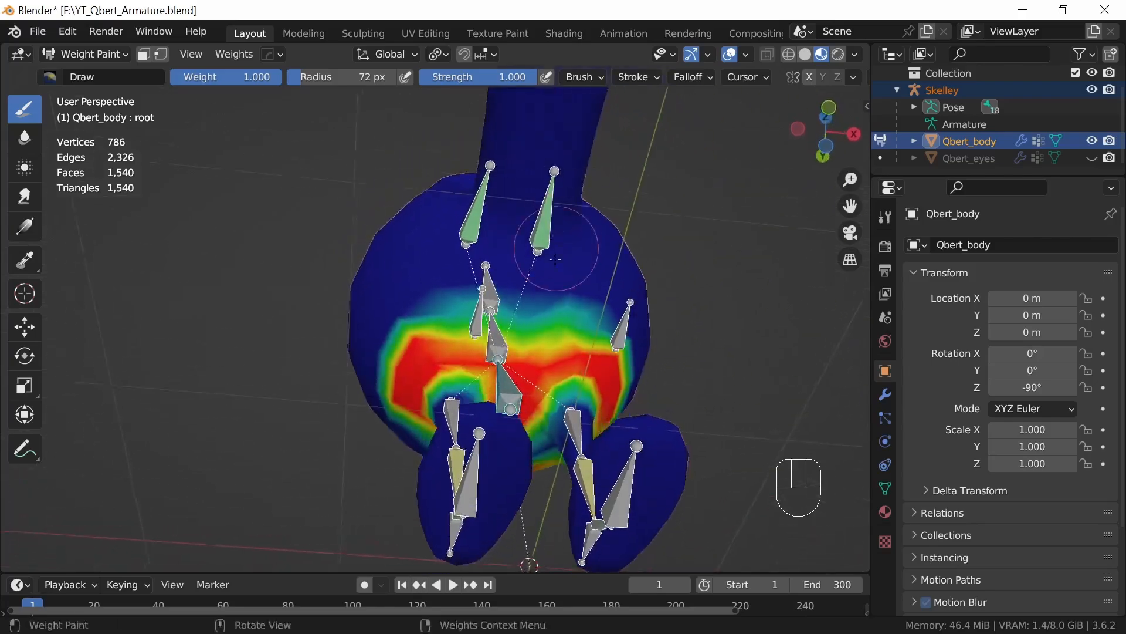
{"action": "mouse_move", "coordinate": [531, 324]}
{"action": "left_mouse_down"}
{"action": "mouse_move", "coordinate": [526, 343]}
{"action": "mouse_move", "coordinate": [506, 333]}
{"action": "mouse_move", "coordinate": [469, 356]}
{"action": "left_mouse_up"}
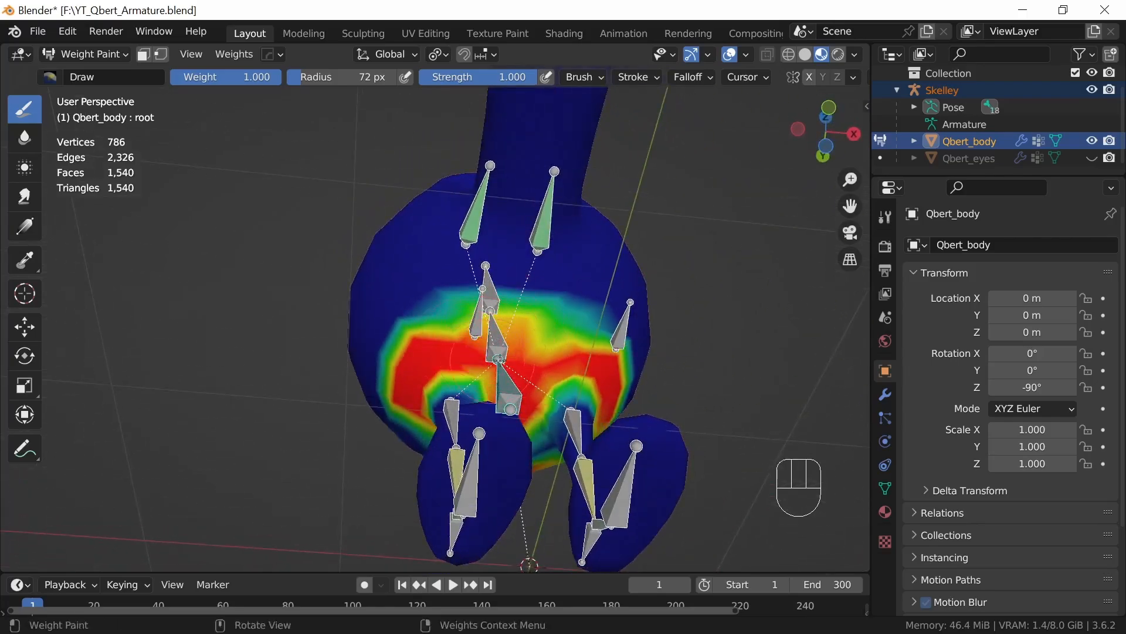
{"action": "middle_click_drag", "start_coordinate": [500, 361], "coordinate": [537, 355]}
{"action": "left_click_drag", "start_coordinate": [503, 351], "coordinate": [463, 349]}
{"action": "mouse_move", "coordinate": [434, 352]}
{"action": "middle_mouse_down"}
{"action": "mouse_move", "coordinate": [528, 375]}
{"action": "mouse_move", "coordinate": [524, 365]}
{"action": "middle_mouse_up"}
{"action": "left_click_drag", "start_coordinate": [336, 353], "coordinate": [322, 386]}
Step: Fill the root bone's uneven weights across the rear of the underside, around and between the legs
{"action": "mouse_move", "coordinate": [433, 386]}
{"action": "middle_mouse_down"}
{"action": "mouse_move", "coordinate": [533, 394]}
{"action": "mouse_move", "coordinate": [556, 364]}
{"action": "middle_mouse_up"}
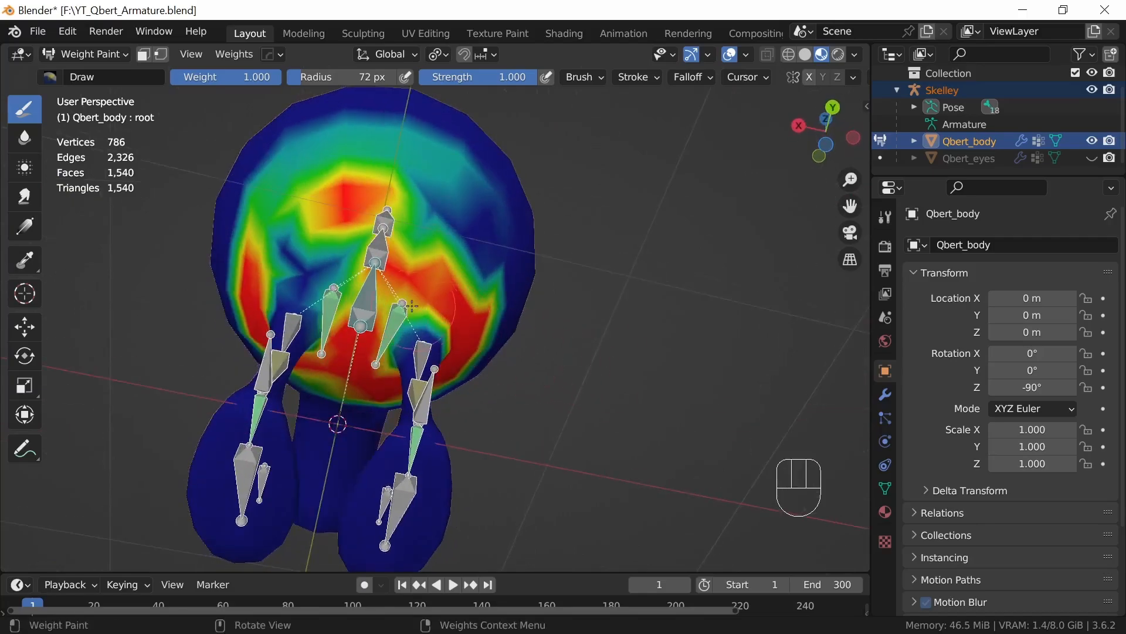
{"action": "mouse_move", "coordinate": [414, 306]}
{"action": "left_mouse_down"}
{"action": "mouse_move", "coordinate": [298, 253]}
{"action": "mouse_move", "coordinate": [269, 282]}
{"action": "left_mouse_up"}
{"action": "mouse_move", "coordinate": [305, 237]}
{"action": "left_mouse_down"}
{"action": "mouse_move", "coordinate": [321, 224]}
{"action": "mouse_move", "coordinate": [463, 253]}
{"action": "left_mouse_up"}
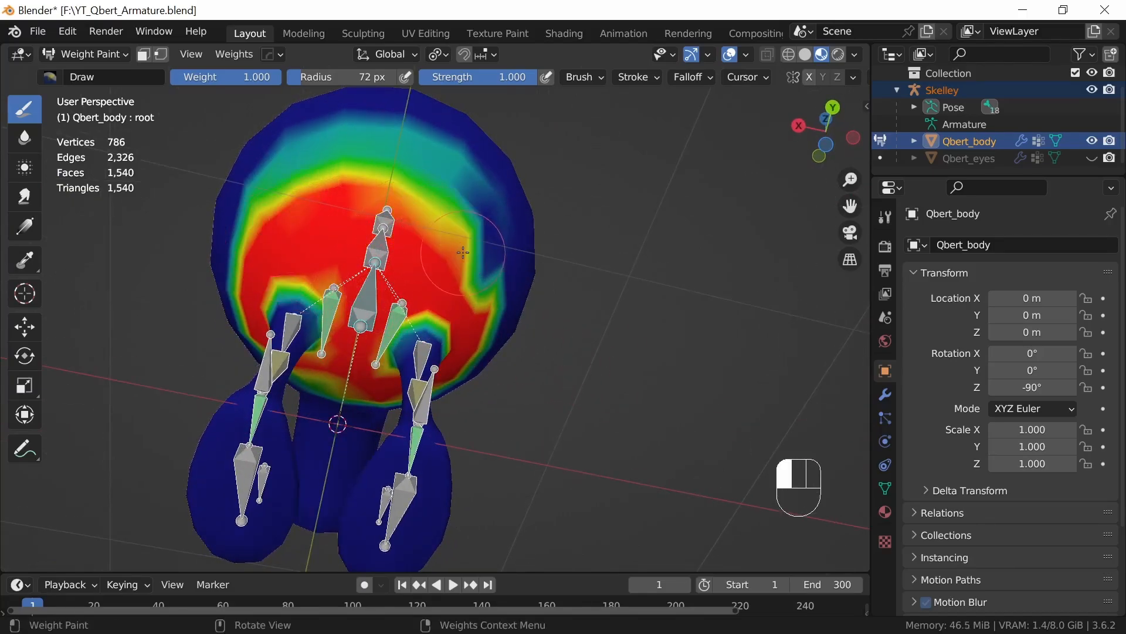
{"action": "left_click_drag", "start_coordinate": [418, 221], "coordinate": [439, 219]}
{"action": "middle_click_drag", "start_coordinate": [542, 316], "coordinate": [405, 246]}
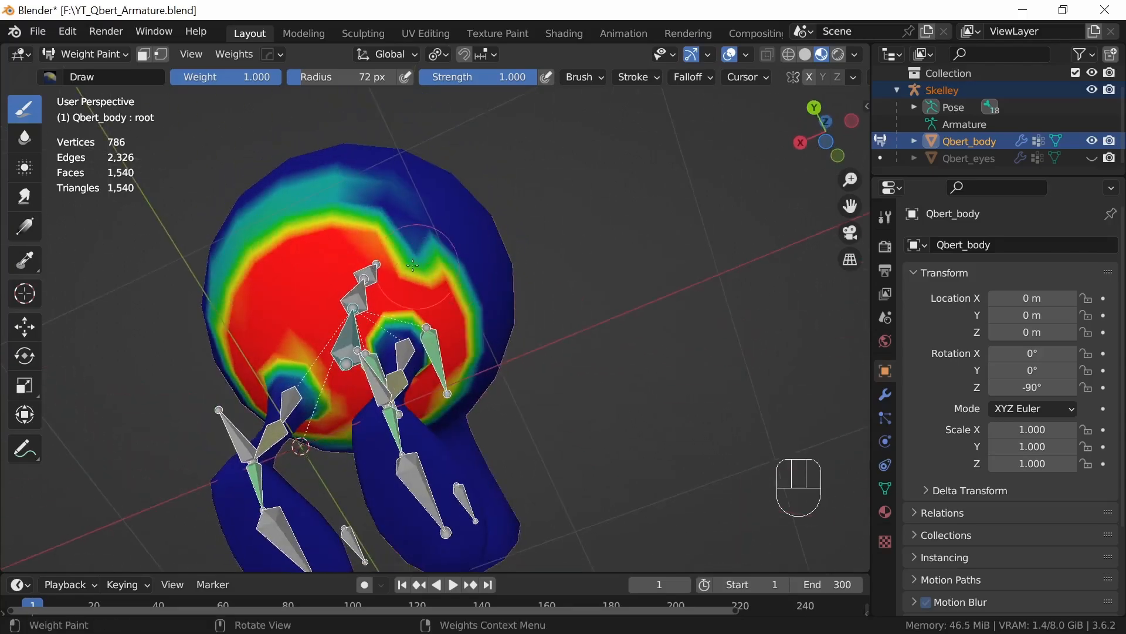
{"action": "left_click_drag", "start_coordinate": [405, 246], "coordinate": [395, 252]}
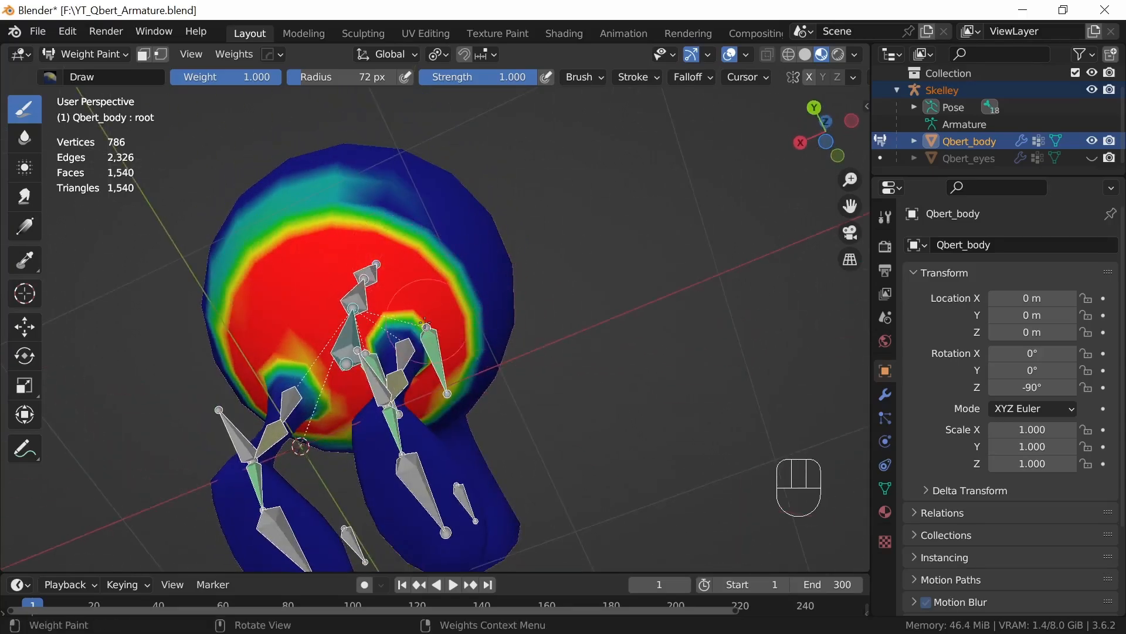
Step: Even out the root bone's weight across the front underside and around the tops of the legs
{"action": "mouse_move", "coordinate": [426, 322]}
{"action": "middle_mouse_down"}
{"action": "mouse_move", "coordinate": [456, 264]}
{"action": "mouse_move", "coordinate": [616, 293]}
{"action": "middle_mouse_up"}
{"action": "left_click", "coordinate": [456, 264]}
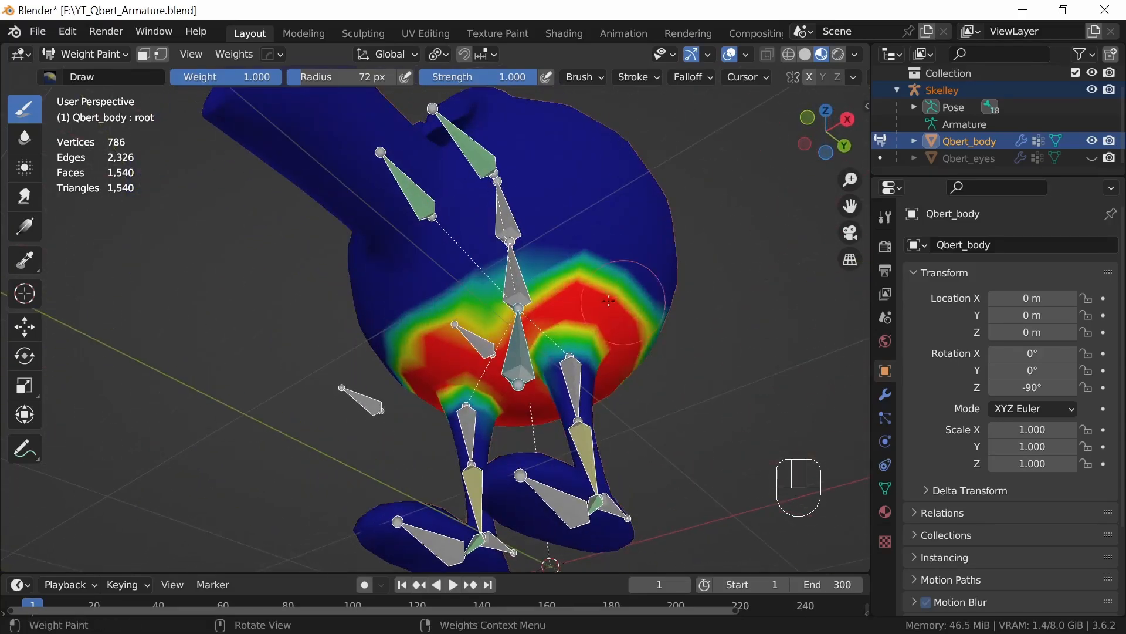
{"action": "left_click_drag", "start_coordinate": [499, 302], "coordinate": [463, 325]}
{"action": "left_click_drag", "start_coordinate": [554, 289], "coordinate": [577, 298]}
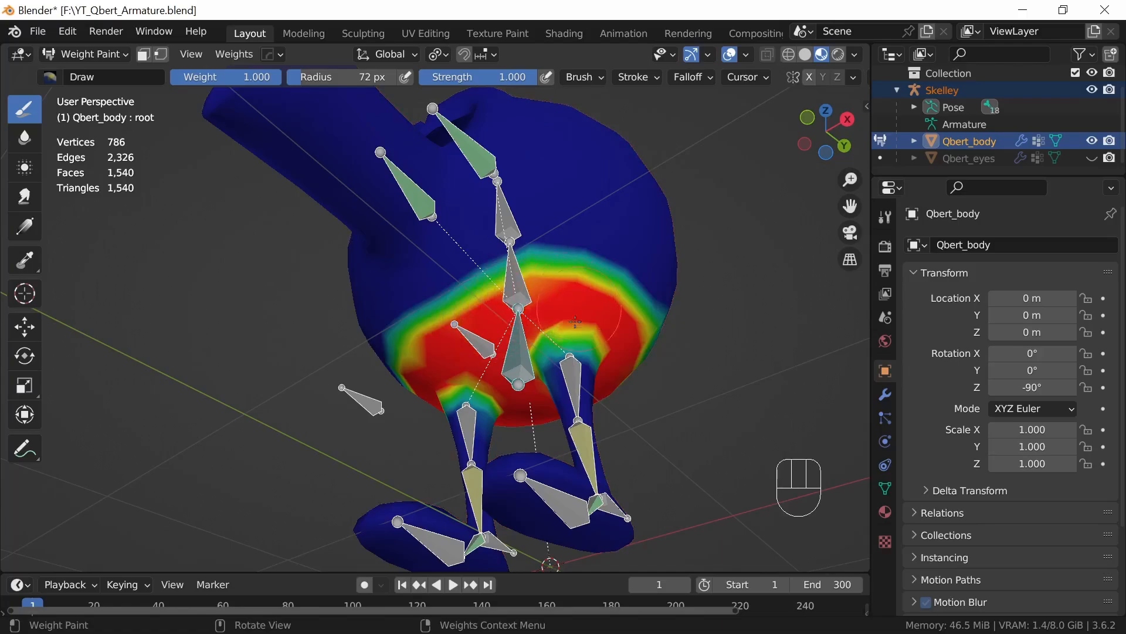
{"action": "middle_click_drag", "start_coordinate": [576, 322], "coordinate": [740, 351]}
{"action": "left_click_drag", "start_coordinate": [541, 364], "coordinate": [527, 357]}
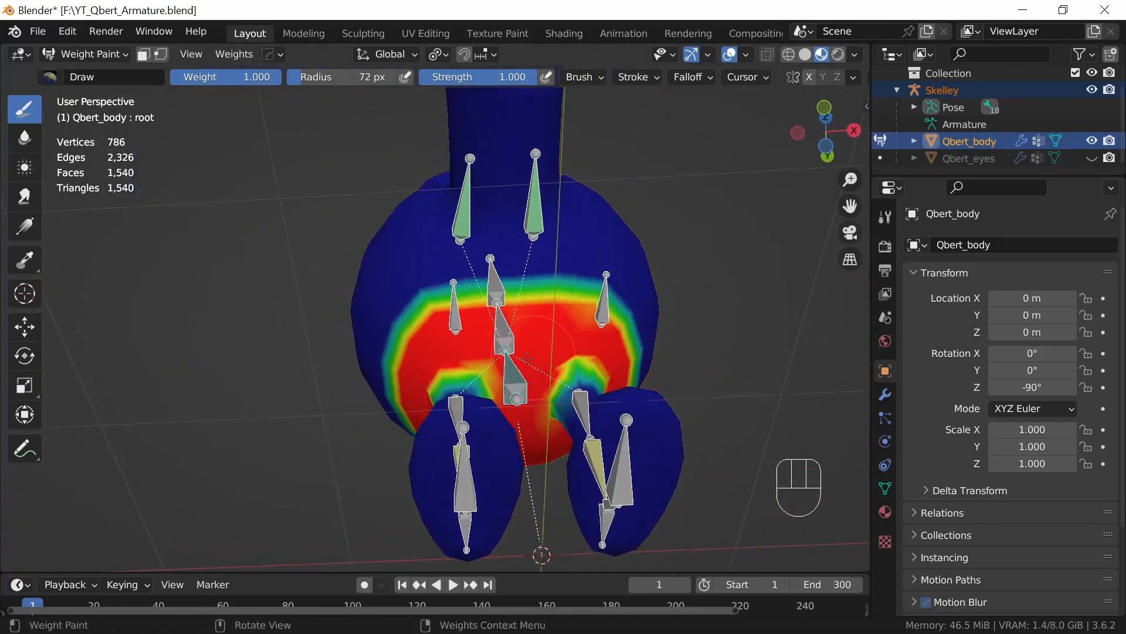
Step: Set the brush blend to Subtract and remove the root bone's excess weight across the body's rear above the red underside area
{"action": "mouse_move", "coordinate": [715, 358]}
{"action": "middle_mouse_down"}
{"action": "mouse_move", "coordinate": [496, 351]}
{"action": "mouse_move", "coordinate": [509, 335]}
{"action": "middle_mouse_up"}
{"action": "left_click", "coordinate": [630, 77]}
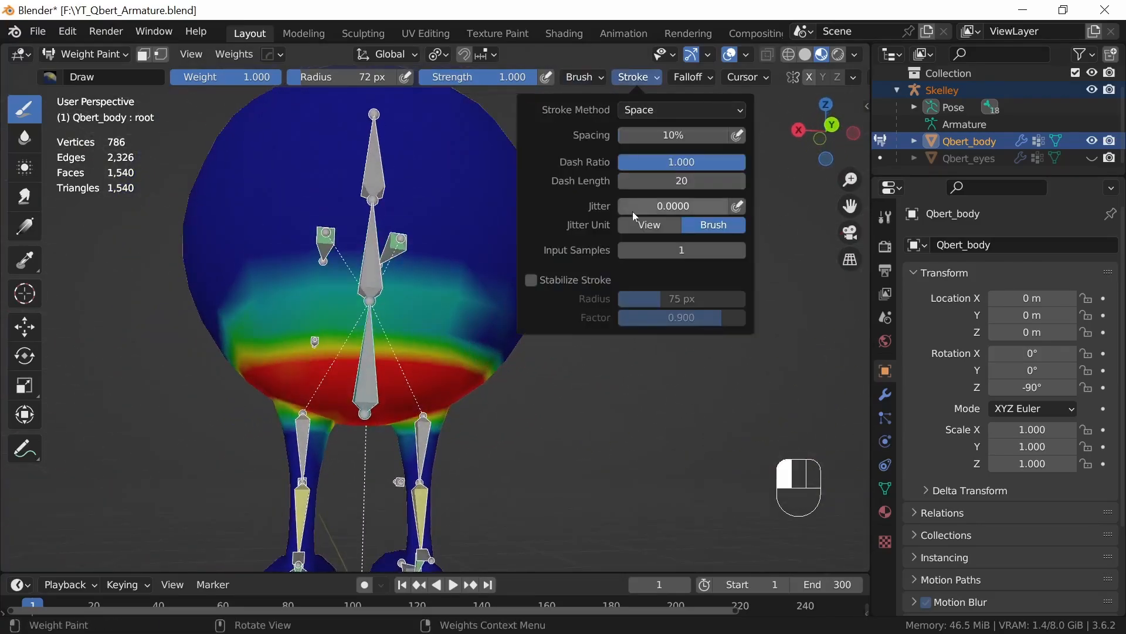
{"action": "mouse_move", "coordinate": [591, 83]}
{"action": "left_click", "coordinate": [613, 112]}
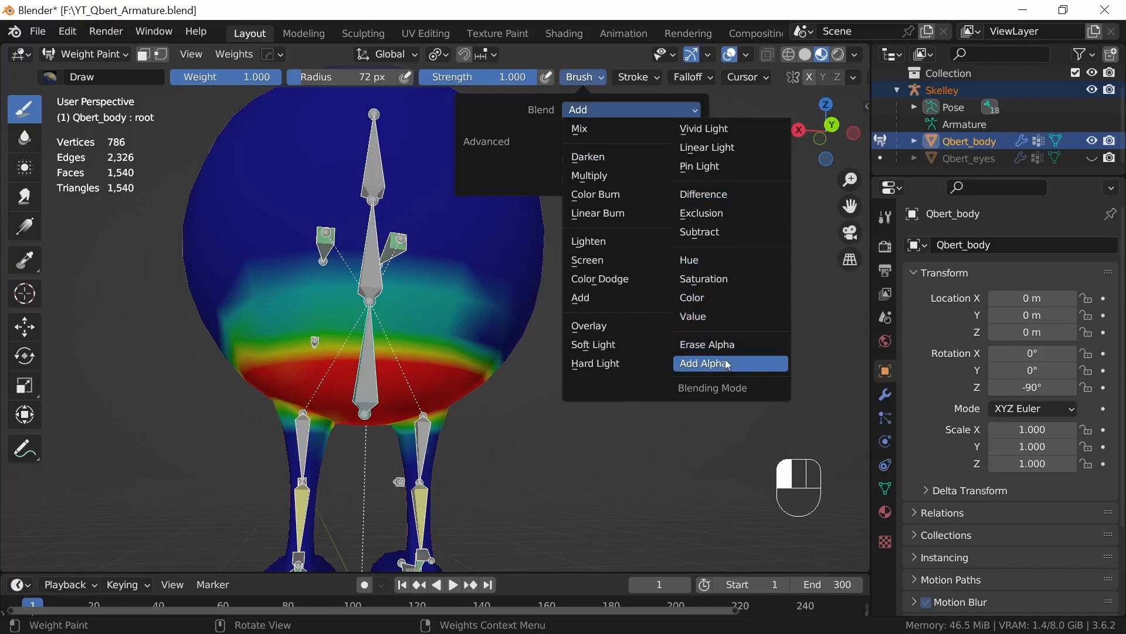
{"action": "left_click", "coordinate": [722, 231]}
{"action": "left_click_drag", "start_coordinate": [465, 265], "coordinate": [245, 275]}
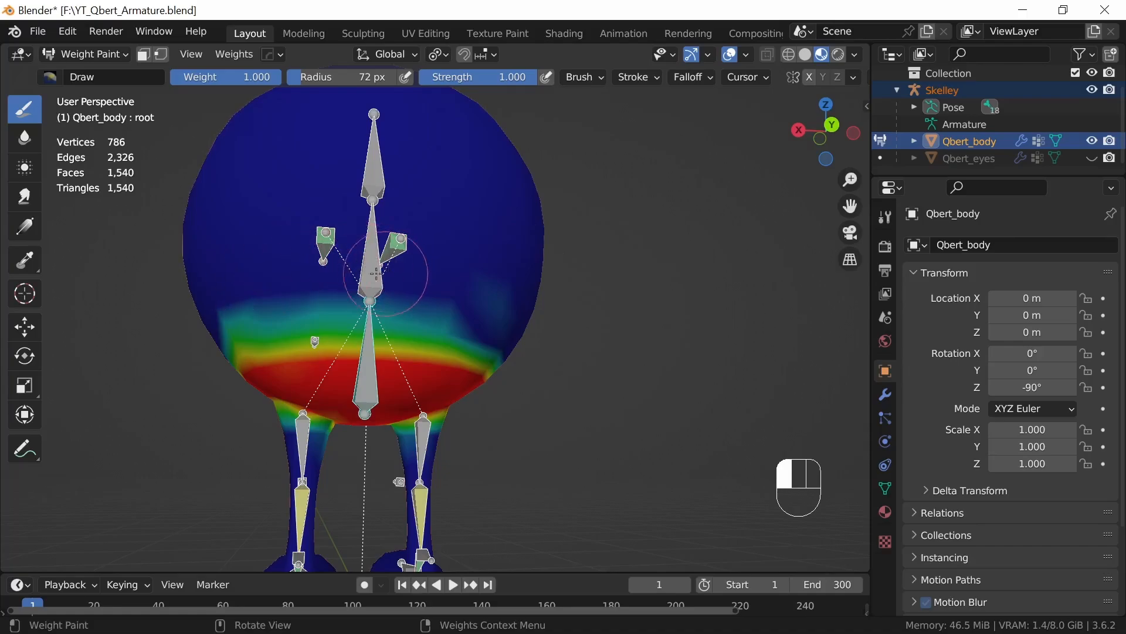
{"action": "left_click_drag", "start_coordinate": [483, 258], "coordinate": [455, 282]}
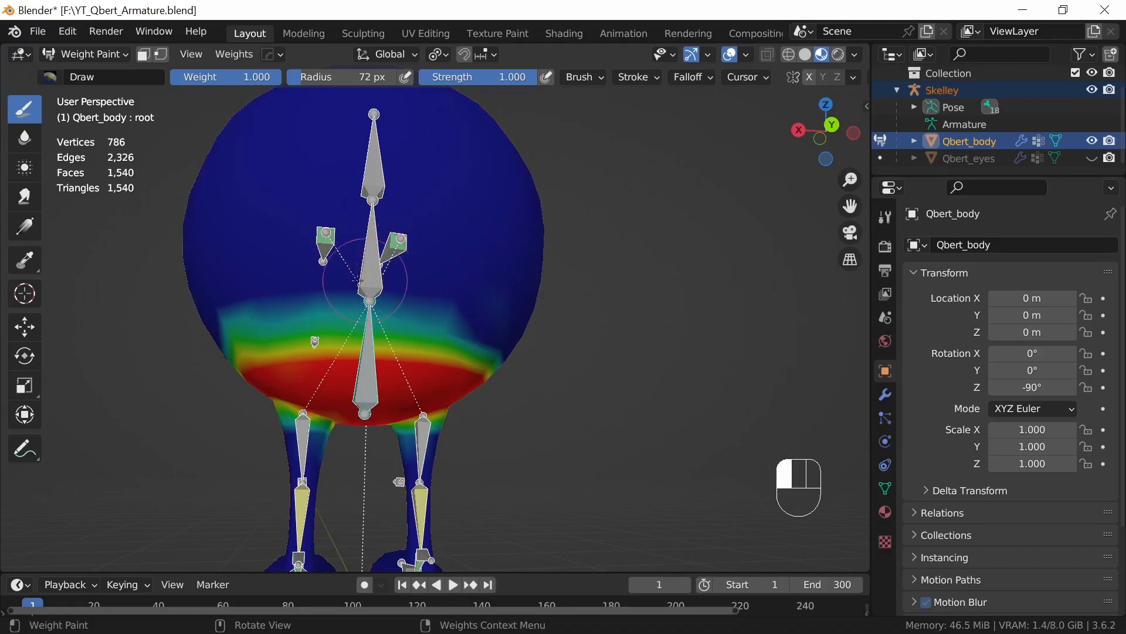
{"action": "left_click_drag", "start_coordinate": [232, 314], "coordinate": [234, 311]}
{"action": "middle_click_drag", "start_coordinate": [235, 311], "coordinate": [504, 259]}
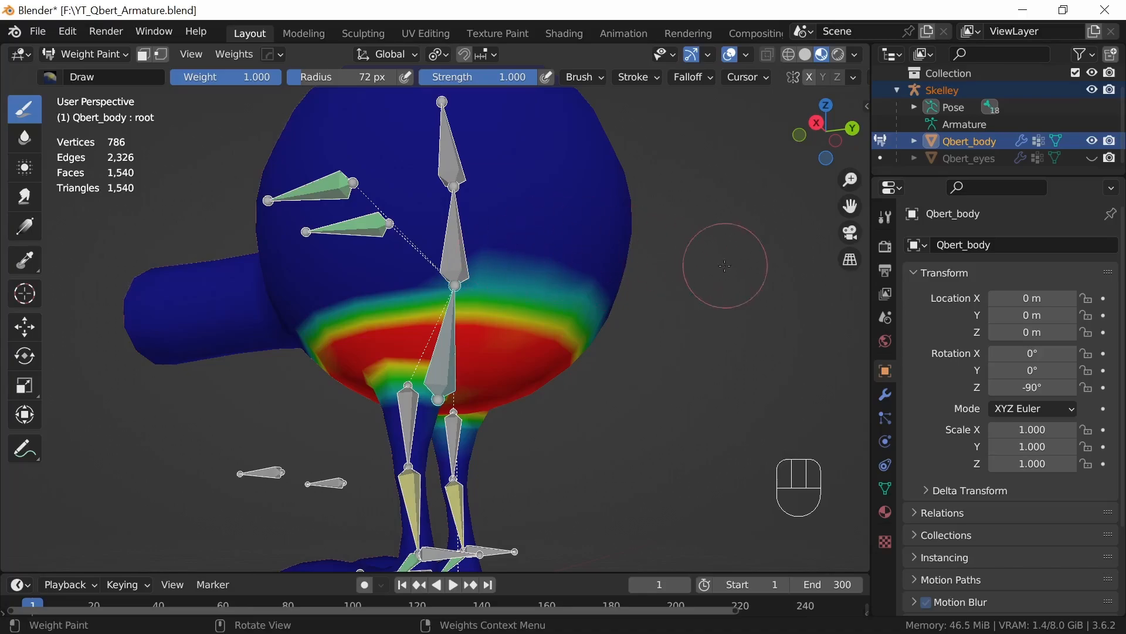
Step: Select the spine_01 bone, set the brush blend to Add, and fill its weight across the lower back of the body
{"action": "middle_click_drag", "start_coordinate": [724, 265], "coordinate": [657, 270]}
{"action": "left_click", "coordinate": [412, 274], "text": "ctrl"}
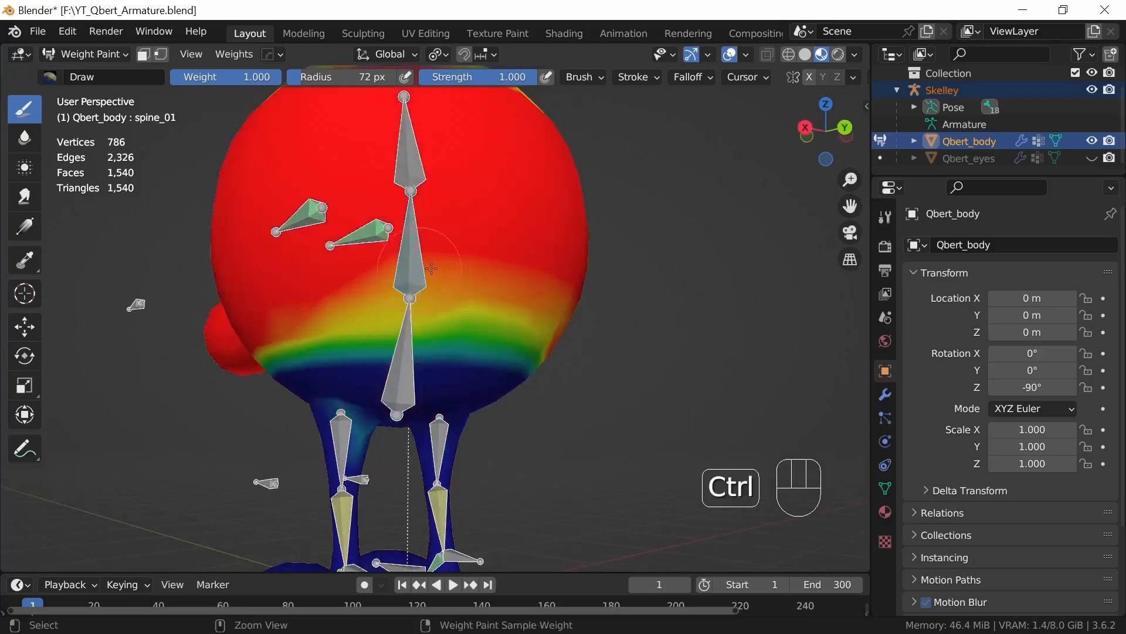
{"action": "left_click", "coordinate": [618, 79]}
{"action": "left_click", "coordinate": [583, 76]}
{"action": "left_click", "coordinate": [631, 109]}
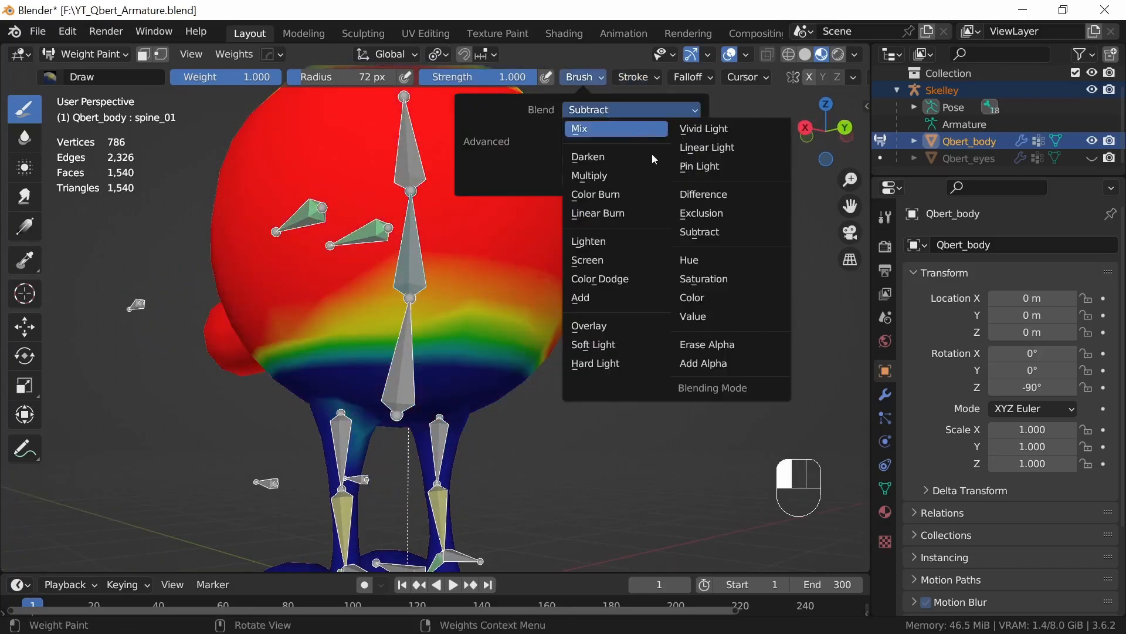
{"action": "left_click", "coordinate": [598, 300]}
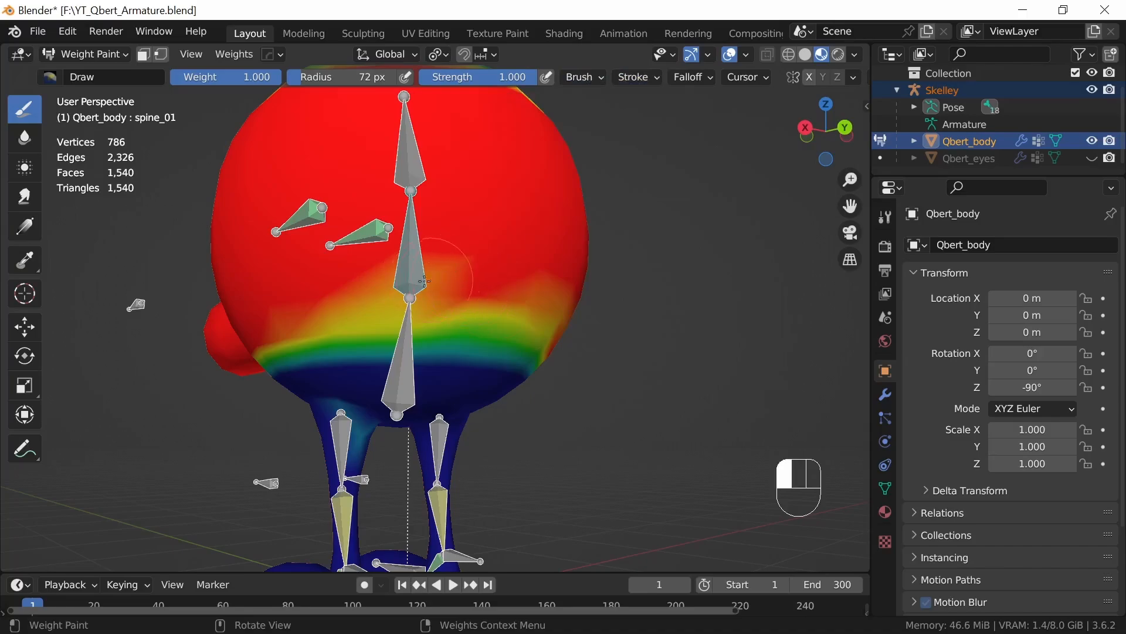
{"action": "left_click_drag", "start_coordinate": [424, 281], "coordinate": [360, 284]}
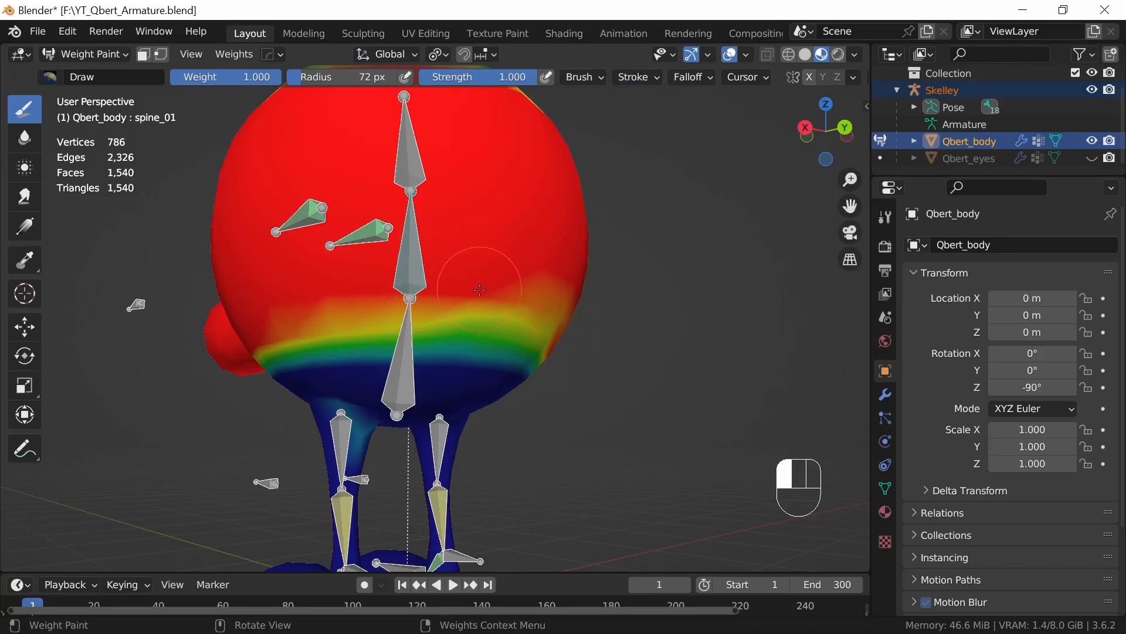
{"action": "mouse_move", "coordinate": [368, 303]}
{"action": "left_mouse_down"}
{"action": "mouse_move", "coordinate": [486, 275]}
{"action": "mouse_move", "coordinate": [471, 300]}
{"action": "left_mouse_up"}
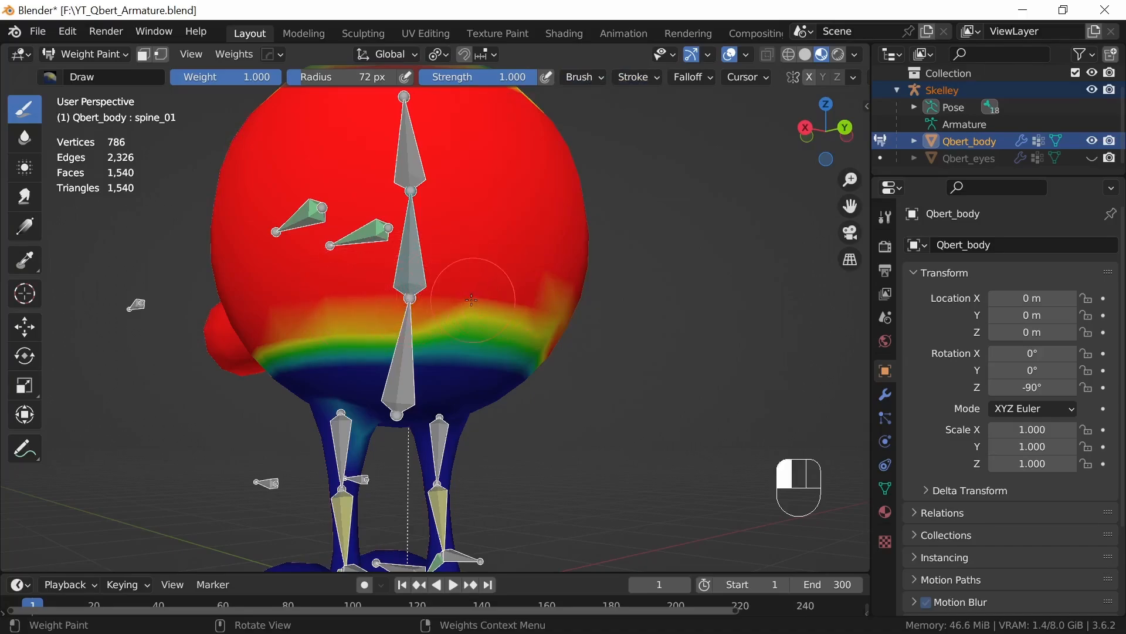
Step: Fill the remaining weak spine_01 weight patches around the lower sides of the body
{"action": "mouse_move", "coordinate": [475, 300]}
{"action": "middle_mouse_down"}
{"action": "mouse_move", "coordinate": [563, 319]}
{"action": "mouse_move", "coordinate": [422, 292]}
{"action": "middle_mouse_up"}
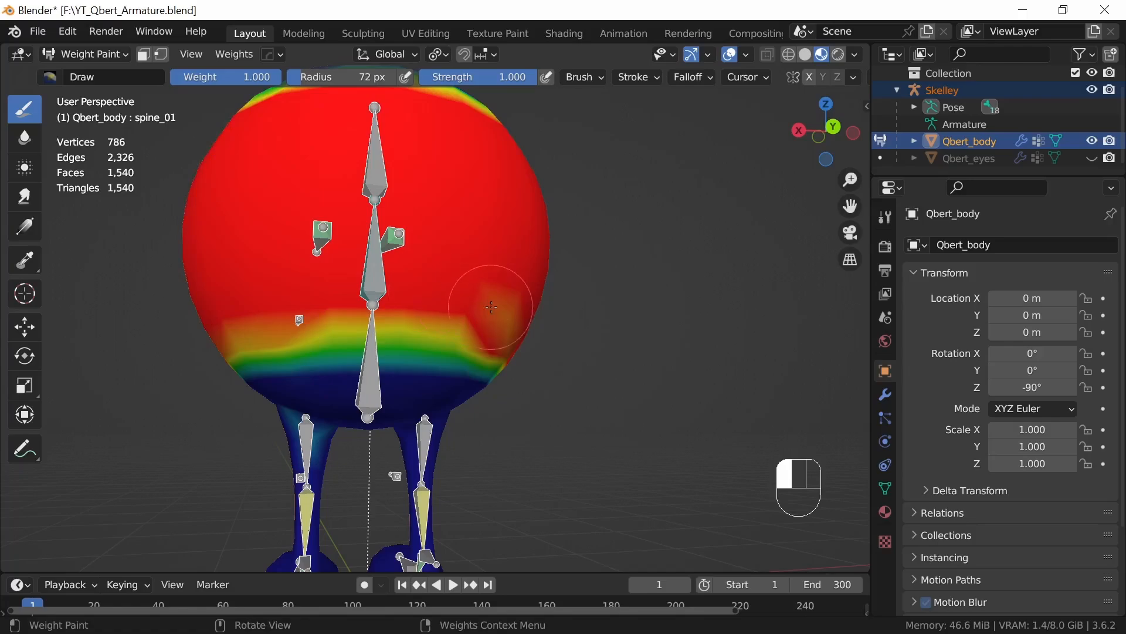
{"action": "left_click_drag", "start_coordinate": [491, 307], "coordinate": [522, 313]}
{"action": "middle_click_drag", "start_coordinate": [535, 315], "coordinate": [468, 306]}
{"action": "left_click_drag", "start_coordinate": [393, 297], "coordinate": [241, 306]}
{"action": "middle_click_drag", "start_coordinate": [411, 298], "coordinate": [496, 293]}
{"action": "left_click_drag", "start_coordinate": [337, 283], "coordinate": [333, 284]}
Step: Return to Object Mode and unhide the Qbert_eyes mesh
{"action": "middle_click_drag", "start_coordinate": [562, 229], "coordinate": [626, 394]}
{"action": "middle_click_drag", "start_coordinate": [551, 361], "coordinate": [611, 387]}
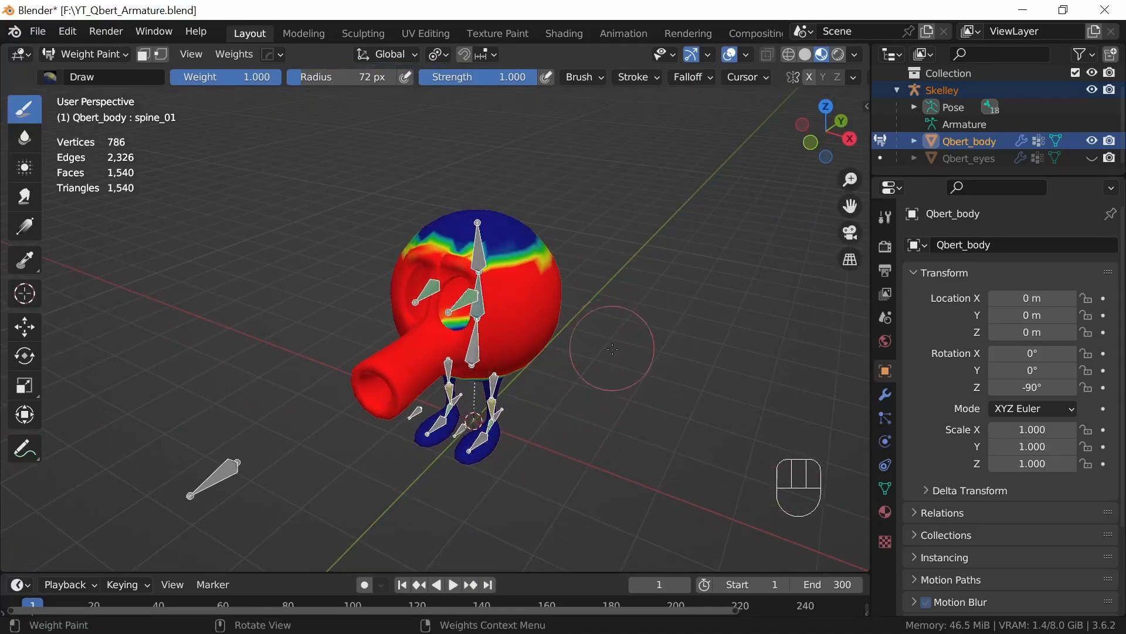
{"action": "key", "text": "Tab"}
{"action": "key", "text": "Tab"}
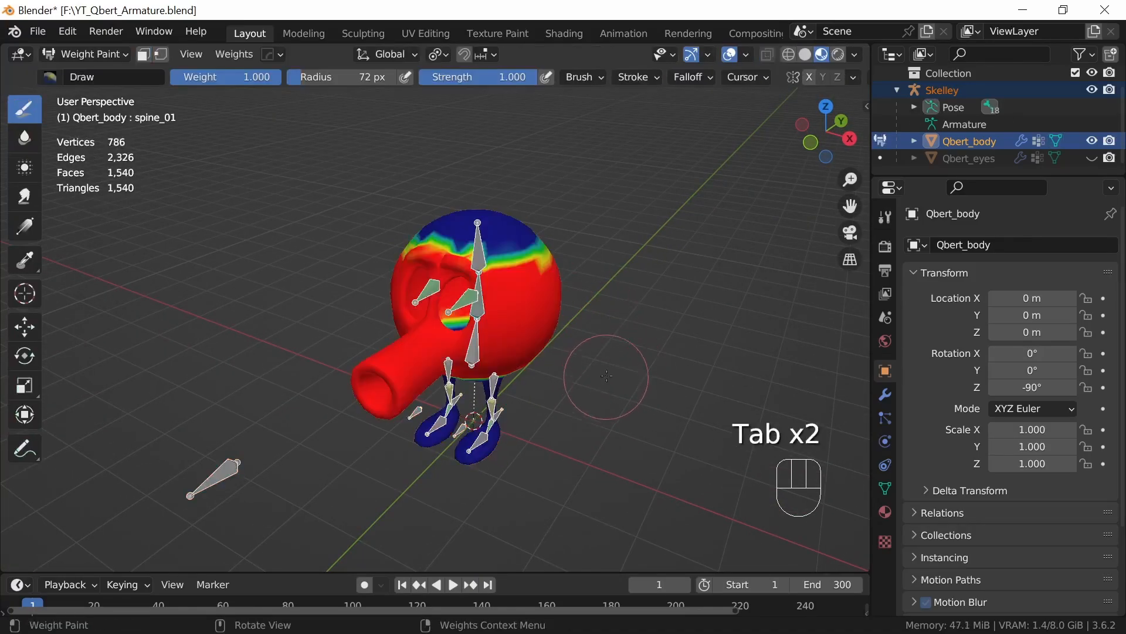
{"action": "left_click", "coordinate": [117, 55]}
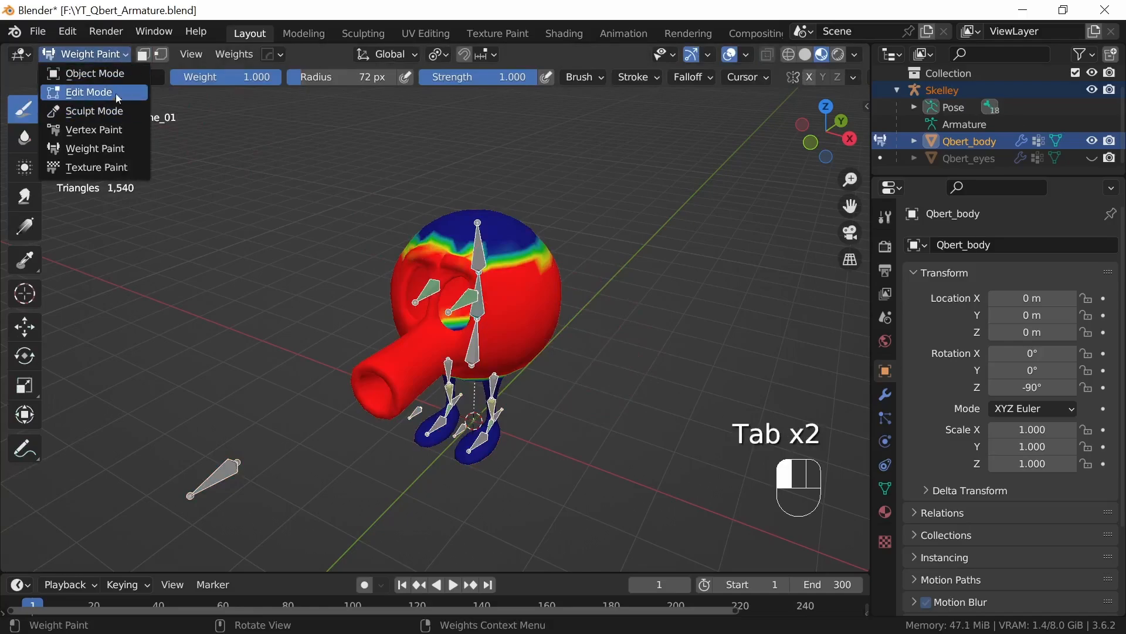
{"action": "left_click", "coordinate": [111, 75]}
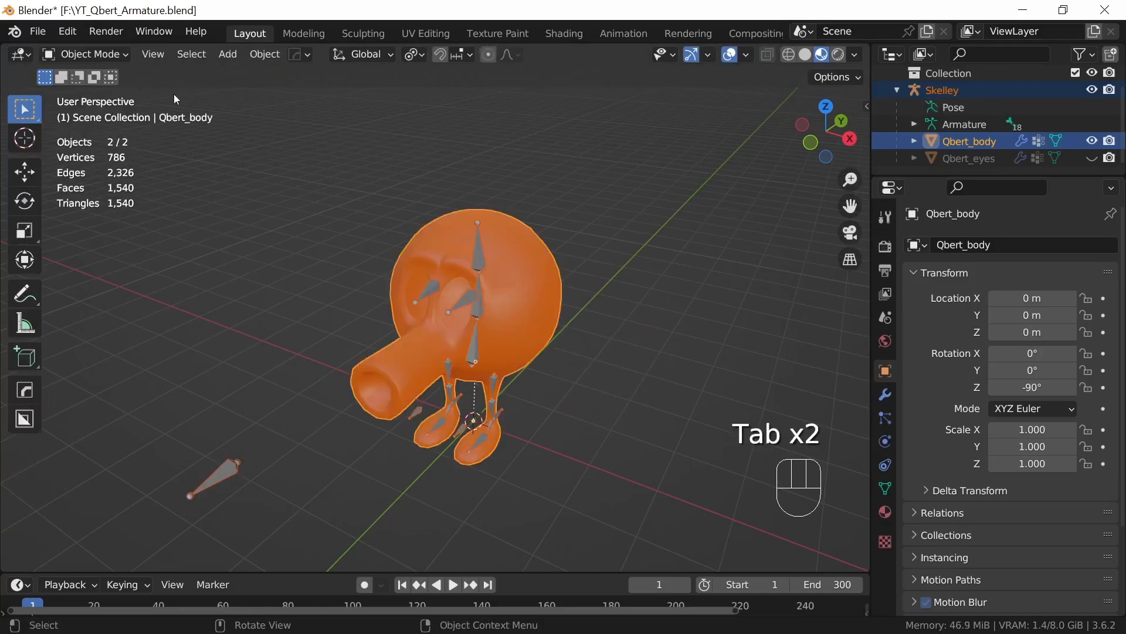
{"action": "left_click", "coordinate": [1092, 158]}
{"action": "middle_click_drag", "start_coordinate": [632, 395], "coordinate": [612, 355]}
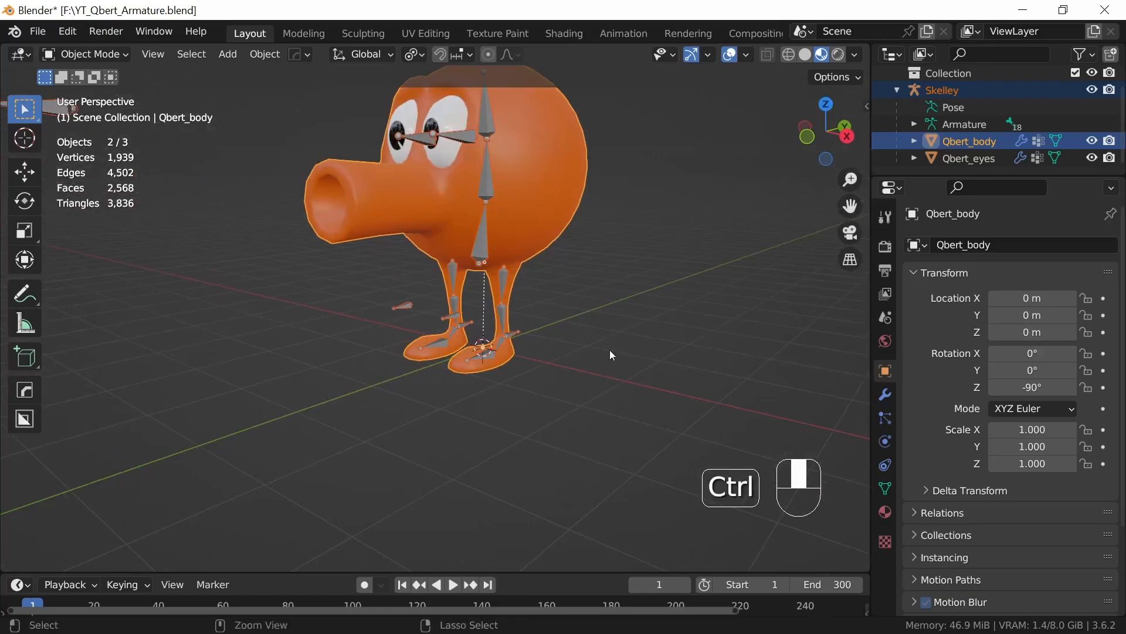
Step: Select the Skelley armature and put it in Pose Mode
{"action": "left_click", "coordinate": [485, 239]}
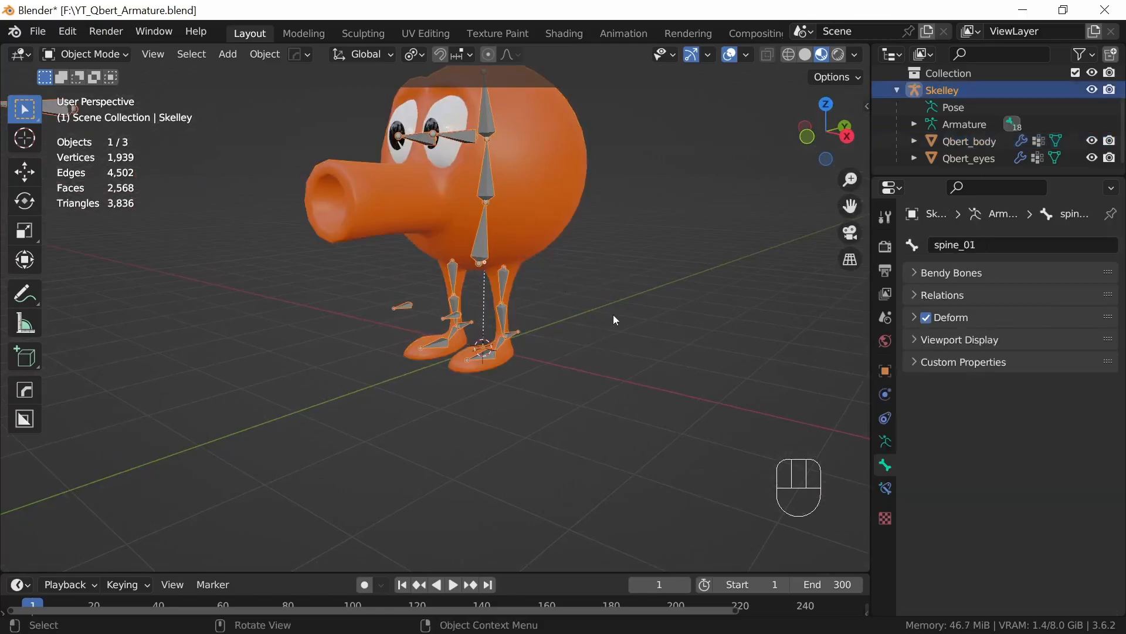
{"action": "middle_click_drag", "start_coordinate": [616, 319], "coordinate": [589, 344], "text": "shift"}
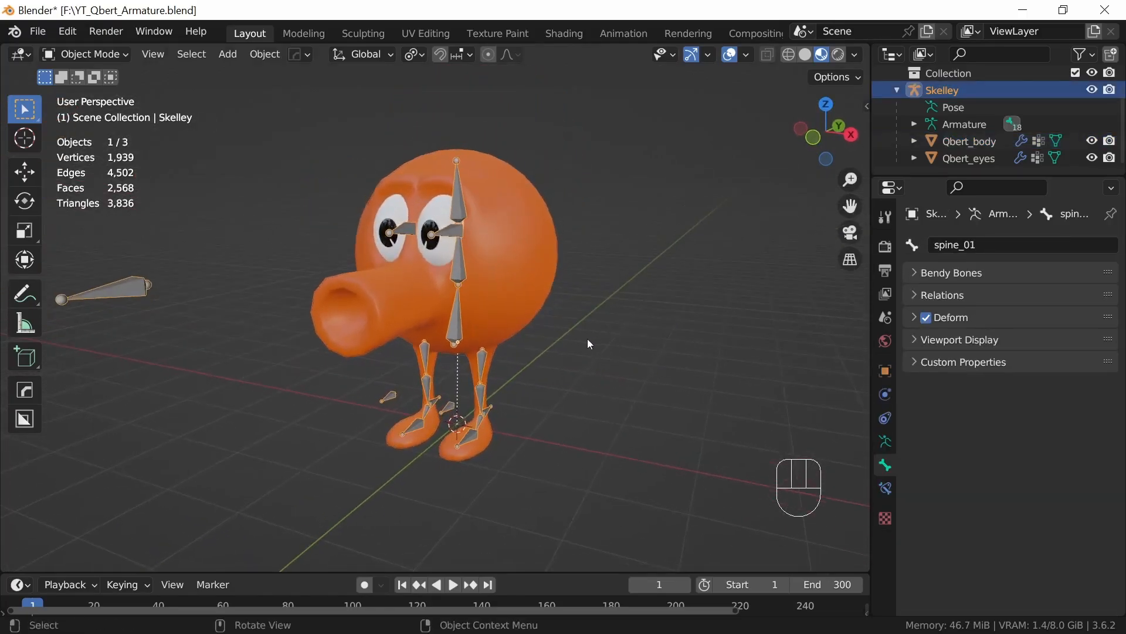
{"action": "key", "text": "ctrl+Tab"}
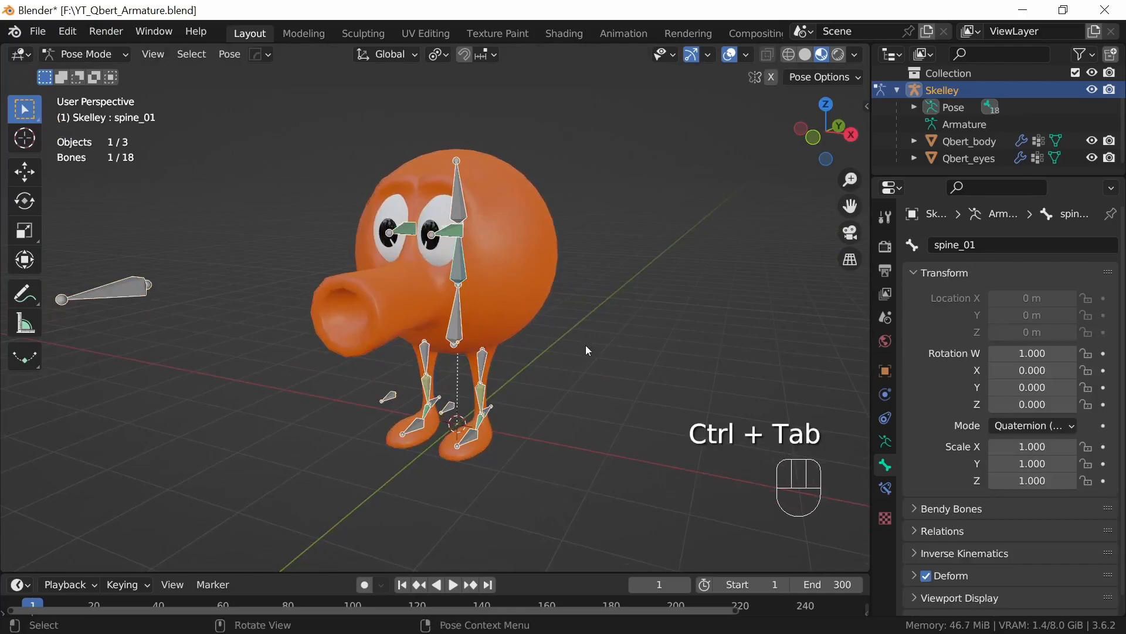
Step: Lower the root bone about 0.35 m along global Z to bend the legs
{"action": "left_click", "coordinate": [487, 330]}
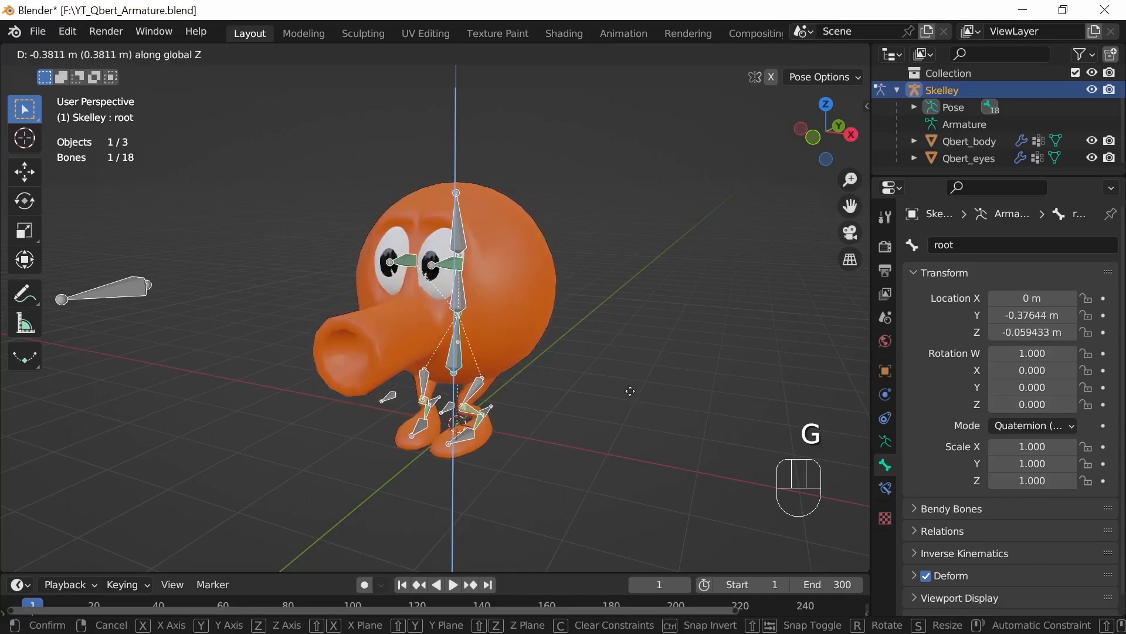
{"action": "left_click", "coordinate": [633, 388]}
Step: Move the pole L bone outward about 0.29 m along global X, and the pole R bone outward in the opposite X direction
{"action": "middle_click_drag", "start_coordinate": [543, 440], "coordinate": [565, 448]}
{"action": "left_click", "coordinate": [451, 411]}
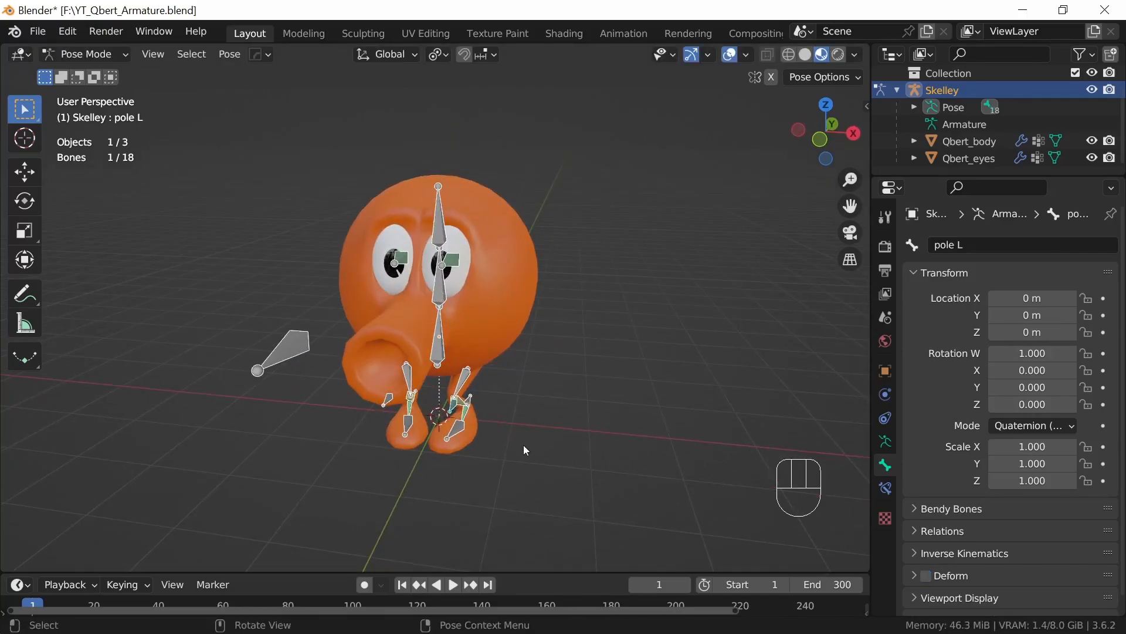
{"action": "key", "text": "g"}
{"action": "key", "text": "x"}
{"action": "left_click", "coordinate": [519, 456]}
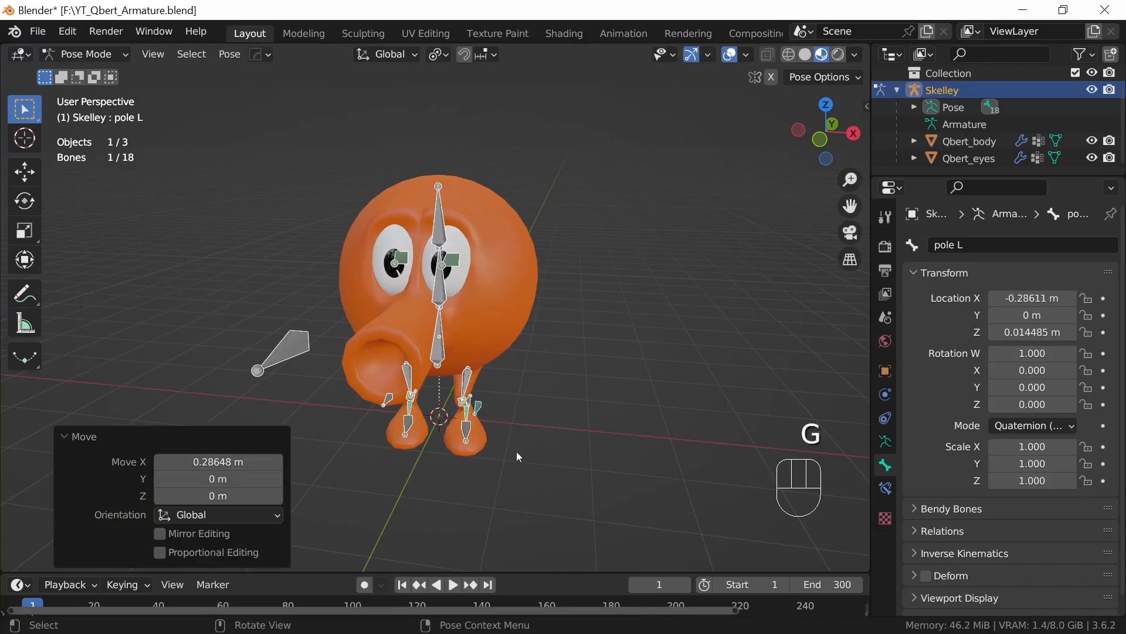
{"action": "left_click", "coordinate": [388, 401]}
{"action": "key", "text": "g"}
{"action": "key", "text": "x"}
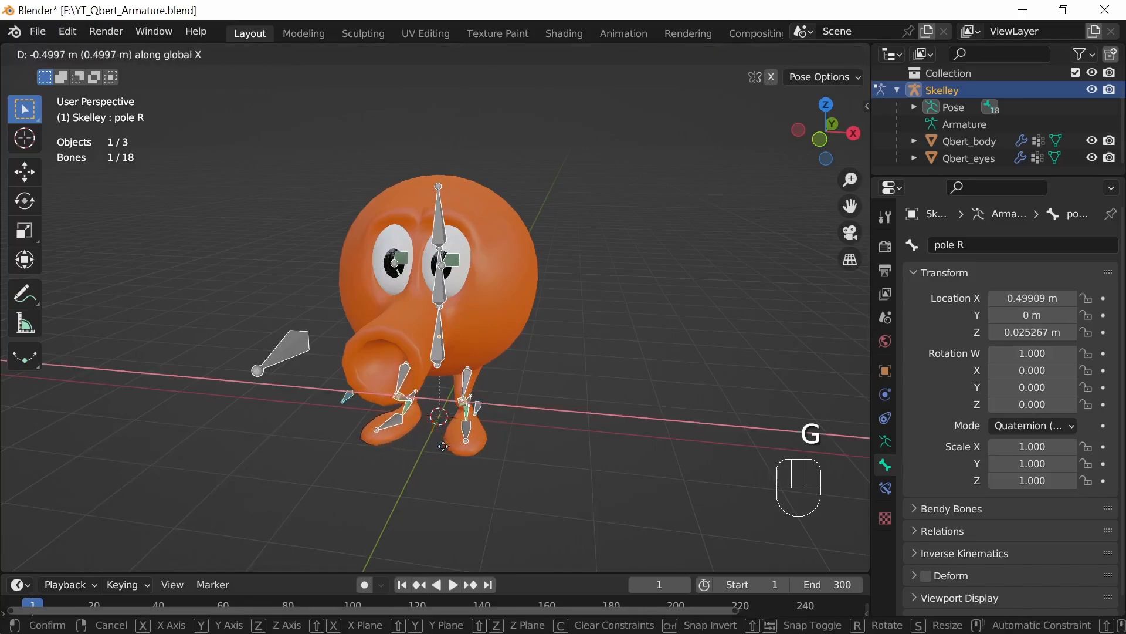
{"action": "left_click", "coordinate": [452, 447]}
Step: Select the root bone and lower it about 0.01 m along global Z to test the leg bend
{"action": "middle_click_drag", "start_coordinate": [604, 415], "coordinate": [542, 403]}
{"action": "left_click", "coordinate": [470, 370]}
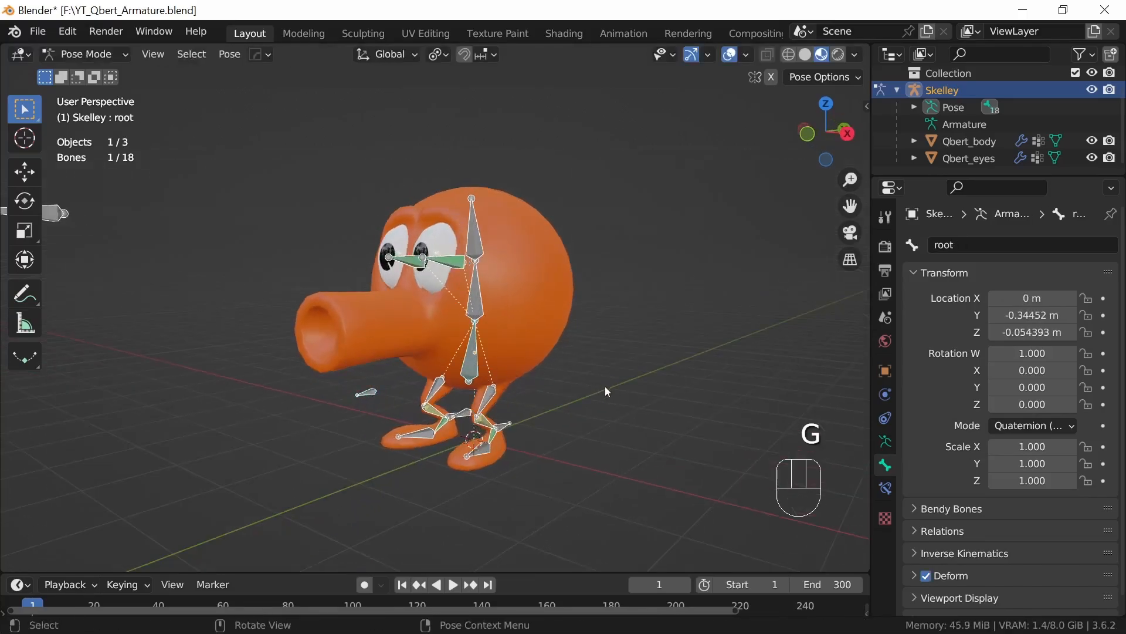
{"action": "key", "text": "g"}
{"action": "key", "text": "z"}
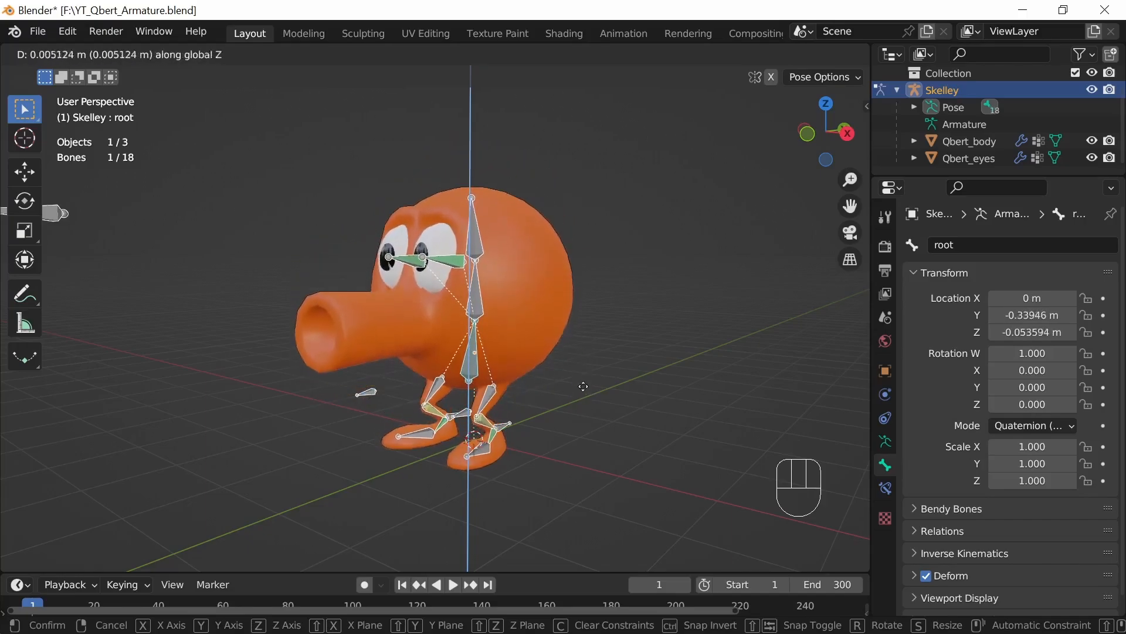
{"action": "left_click", "coordinate": [583, 386]}
Step: Try moving the eyes pole bone along global Y and freely to test the eye tracking, cancelling each move
{"action": "middle_click_drag", "start_coordinate": [583, 386], "coordinate": [505, 412]}
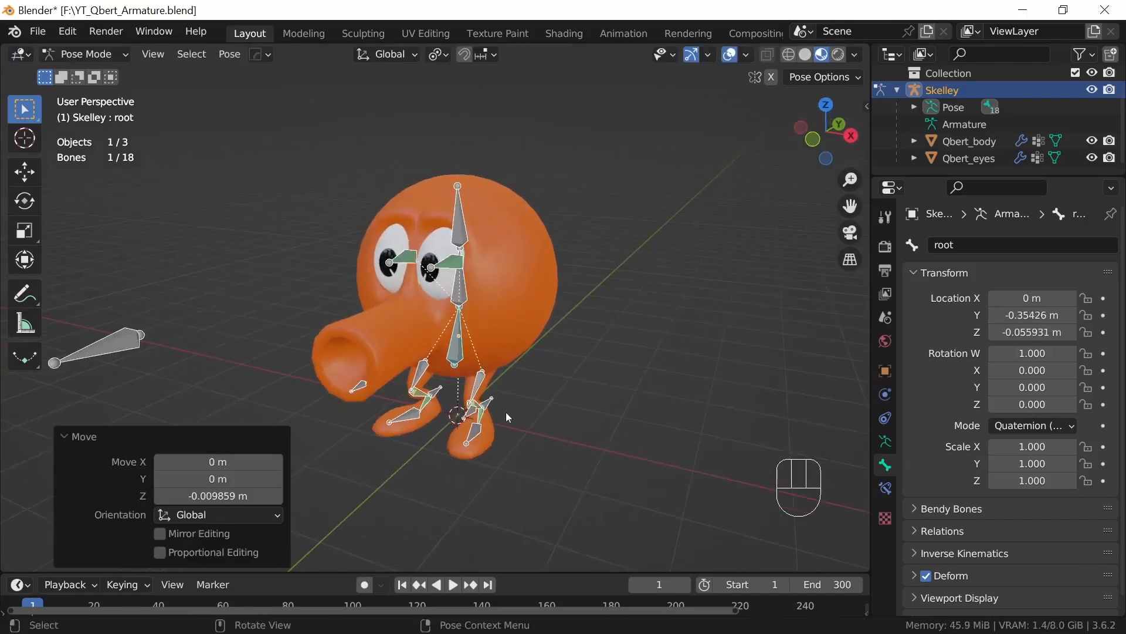
{"action": "left_click", "coordinate": [123, 339]}
{"action": "middle_click_drag", "start_coordinate": [671, 410], "coordinate": [522, 399]}
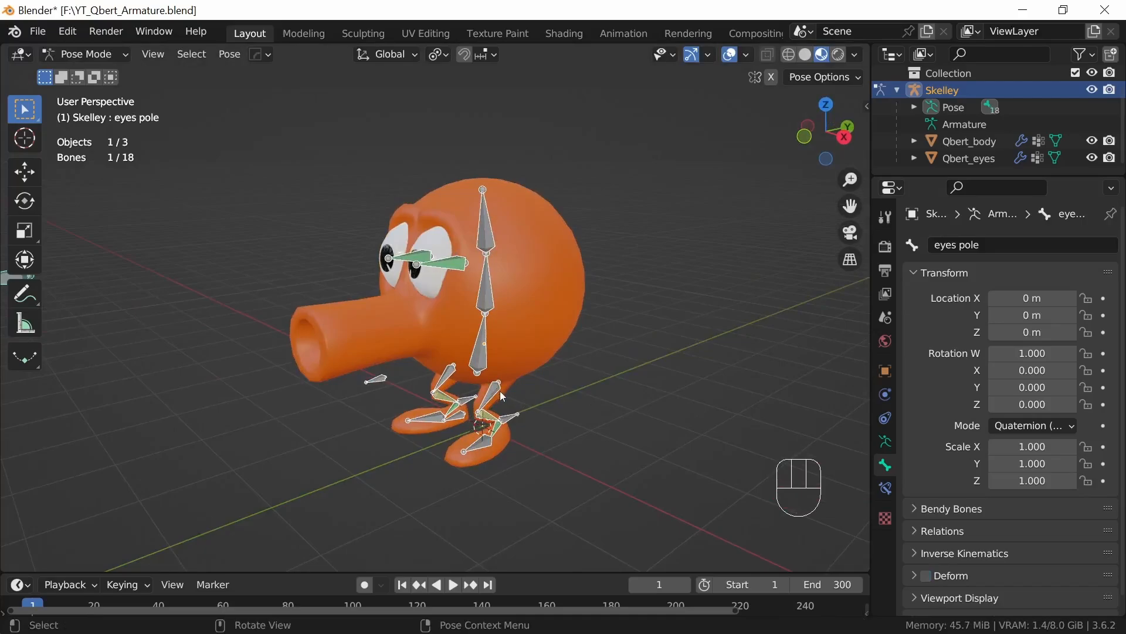
{"action": "key", "text": "g"}
{"action": "key", "text": "x"}
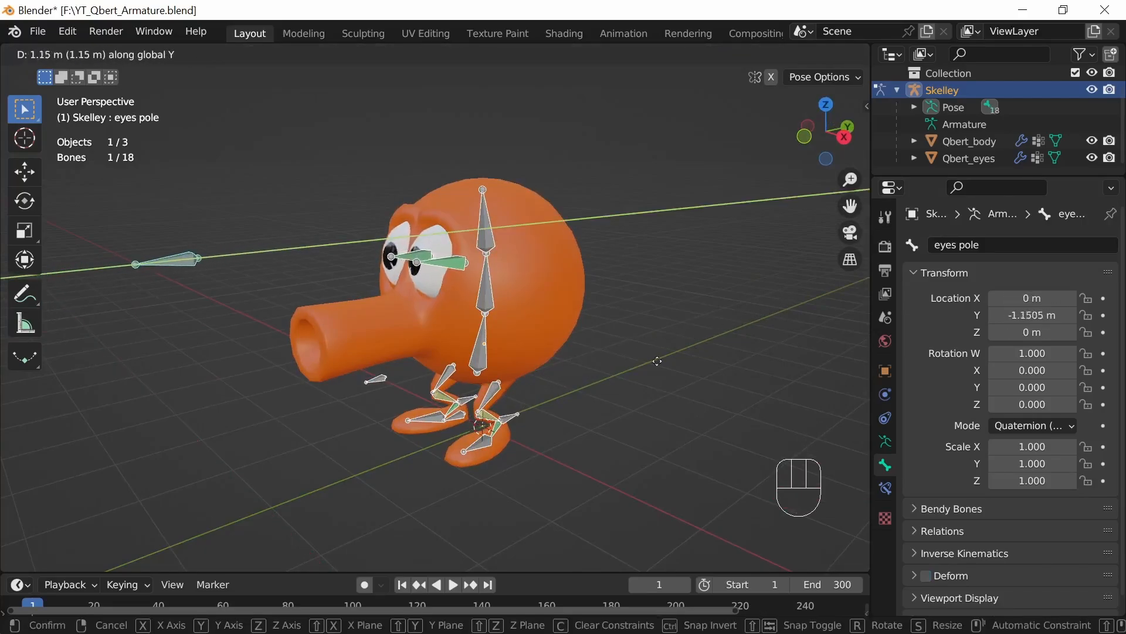
{"action": "right_click", "coordinate": [627, 377]}
{"action": "middle_click_drag", "start_coordinate": [508, 397], "coordinate": [559, 397]}
{"action": "key", "text": "g"}
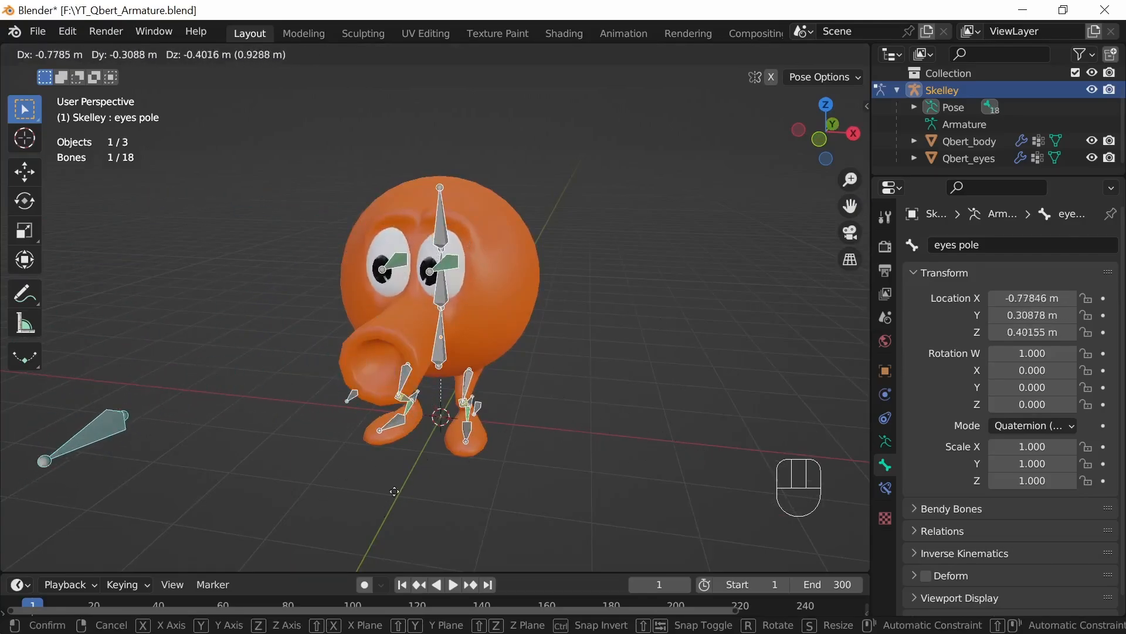
{"action": "right_click", "coordinate": [562, 429]}
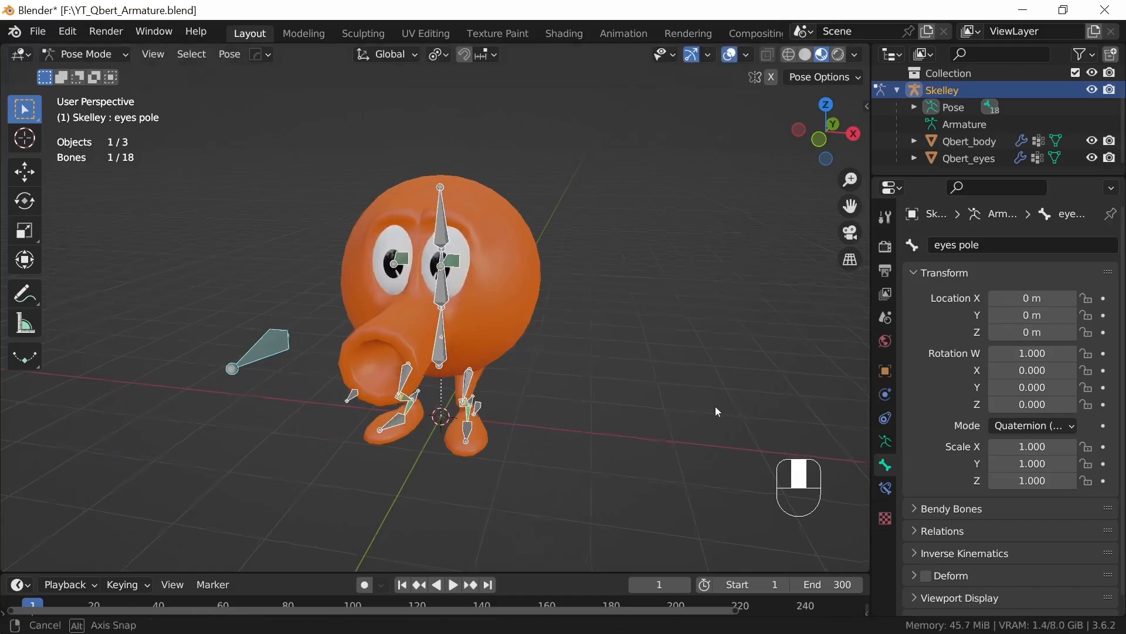
Step: Try rotating the root bone about the global Y axis, and cancel the rotation
{"action": "middle_click_drag", "start_coordinate": [716, 406], "coordinate": [517, 365]}
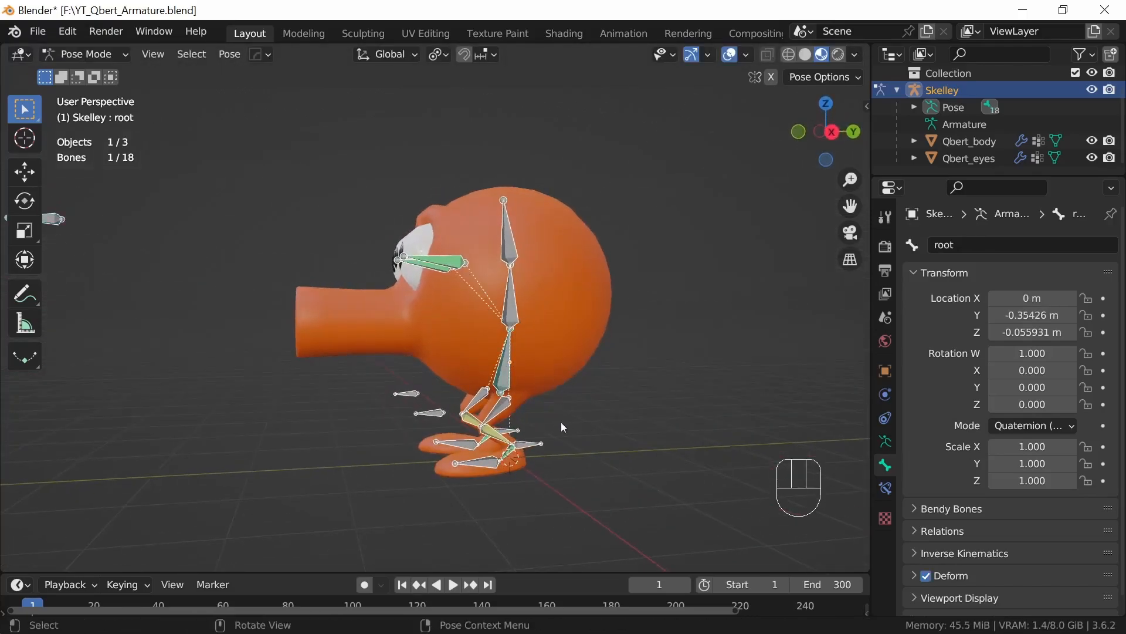
{"action": "middle_click_drag", "start_coordinate": [562, 427], "coordinate": [642, 417]}
{"action": "key", "text": "r"}
{"action": "key", "text": "y"}
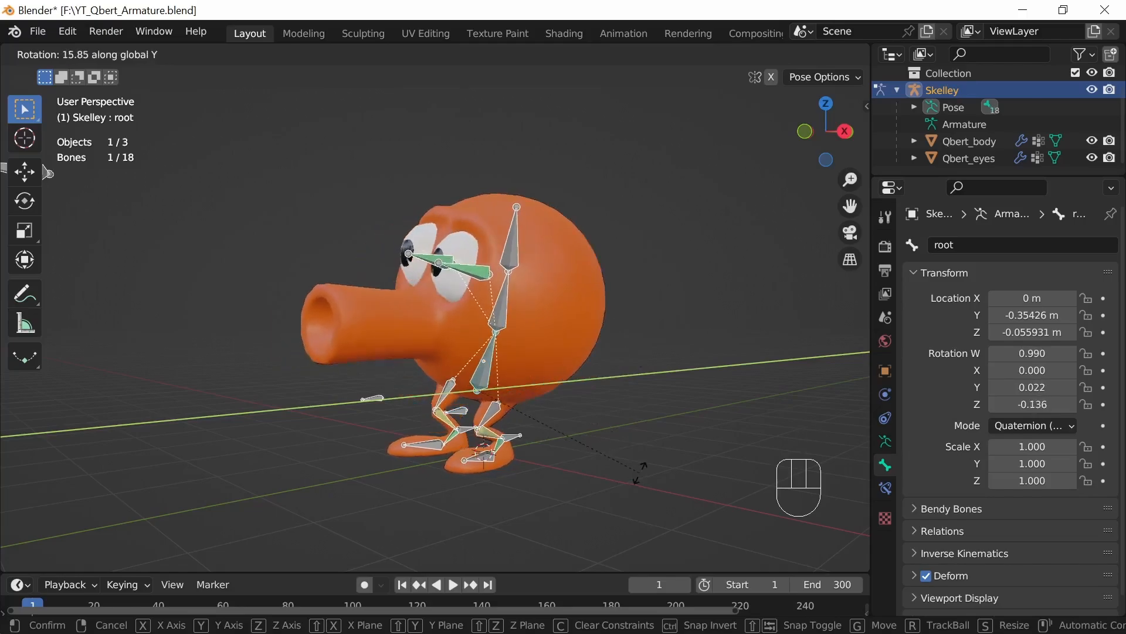
{"action": "right_click", "coordinate": [526, 404]}
Step: Raise the root bone about 0.30 m along global Z
{"action": "key", "text": "g"}
{"action": "key", "text": "z"}
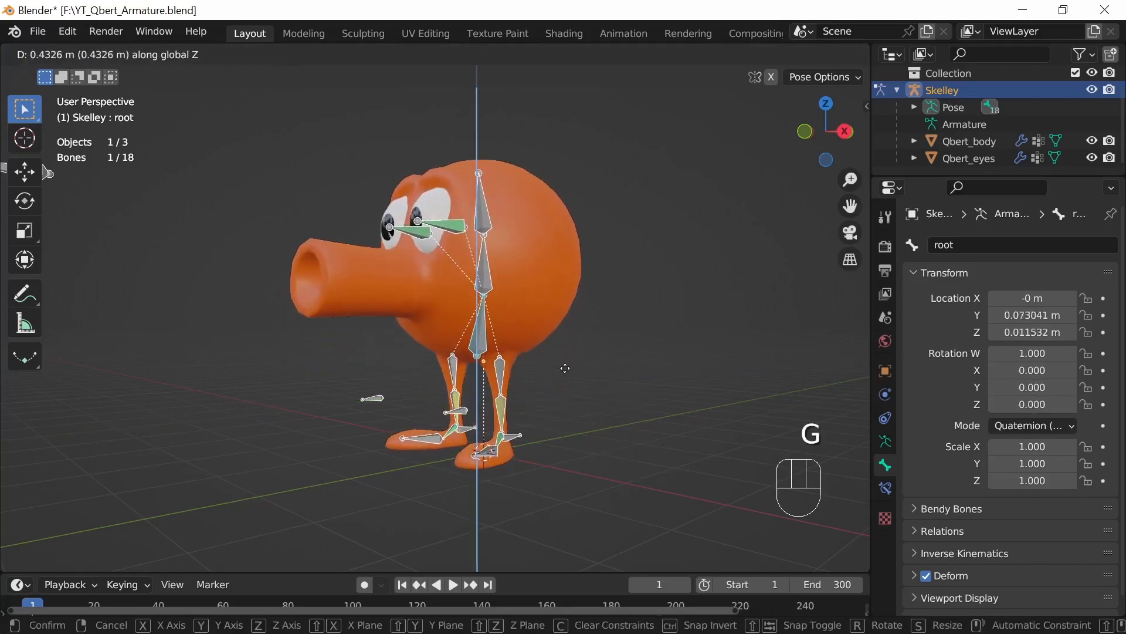
{"action": "left_click", "coordinate": [496, 356]}
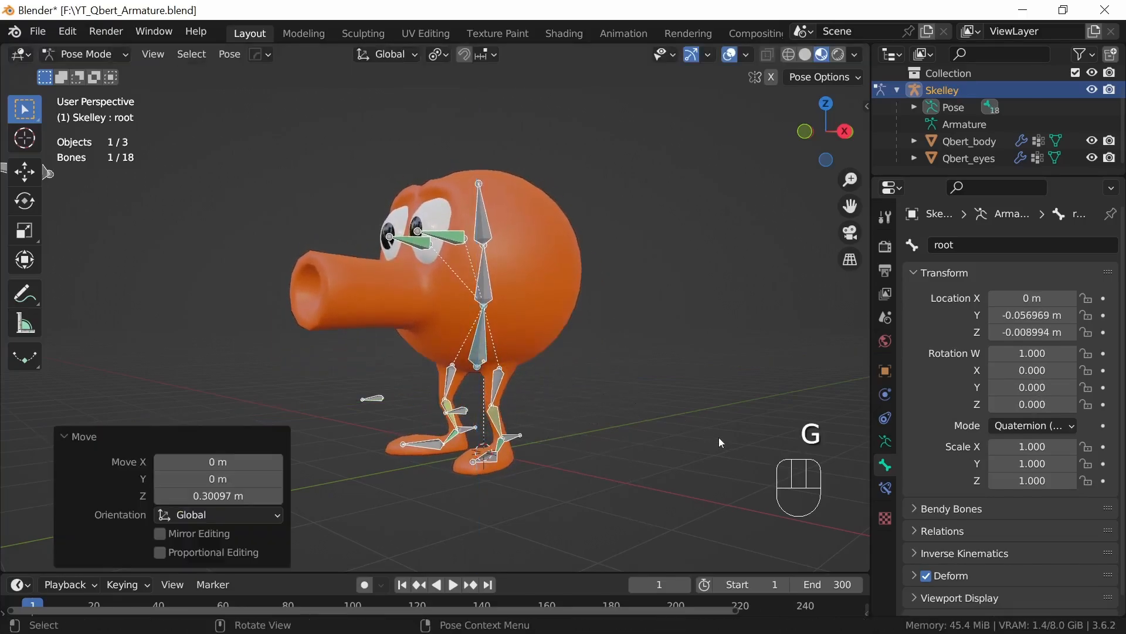
Step: Try rotating the root bone about the global Y axis to test the body tilt, and cancel the rotation
{"action": "key", "text": "r"}
{"action": "key", "text": "y"}
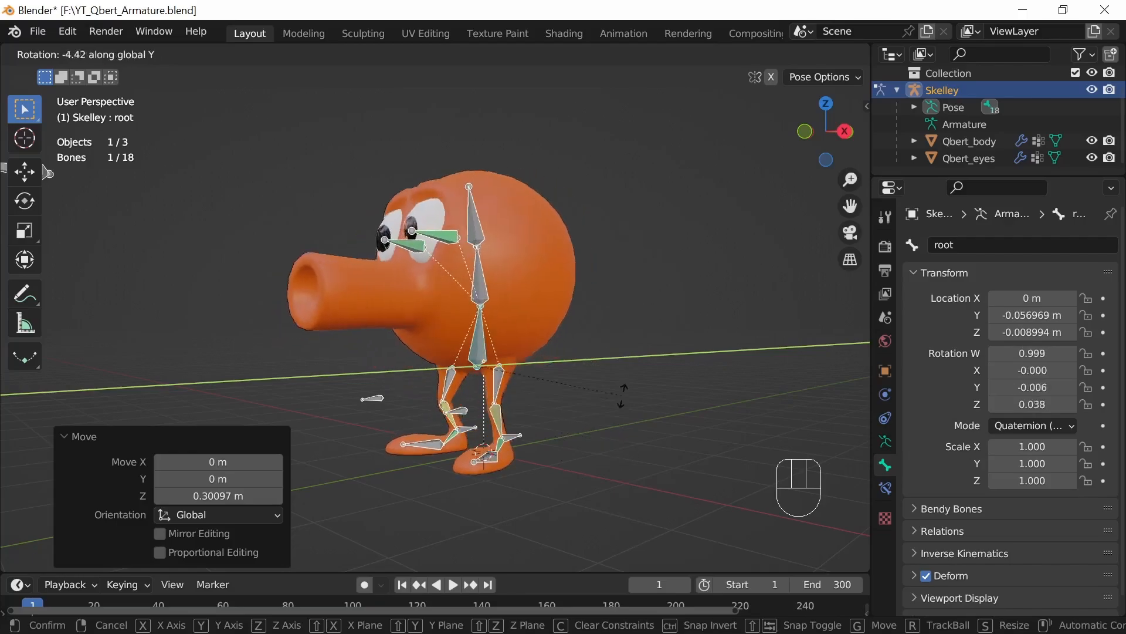
{"action": "key", "text": "Escape"}
Step: Select the spine_01 bone and rotate it about -14.5° in a side view to tilt the upper body forward
{"action": "middle_click_drag", "start_coordinate": [640, 388], "coordinate": [544, 301]}
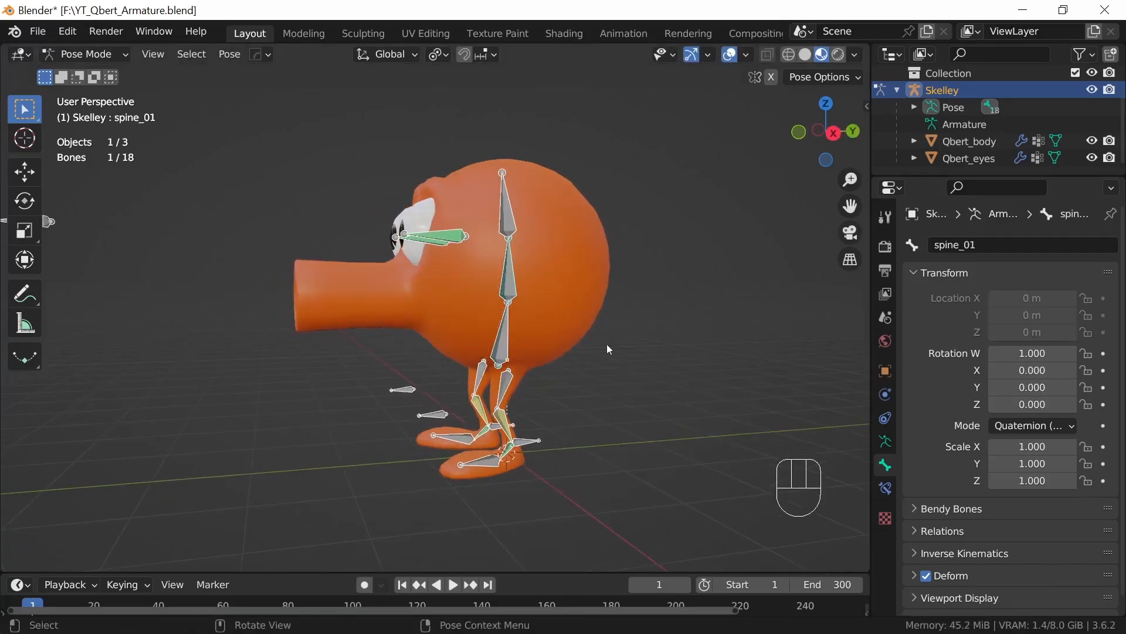
{"action": "key", "text": "r"}
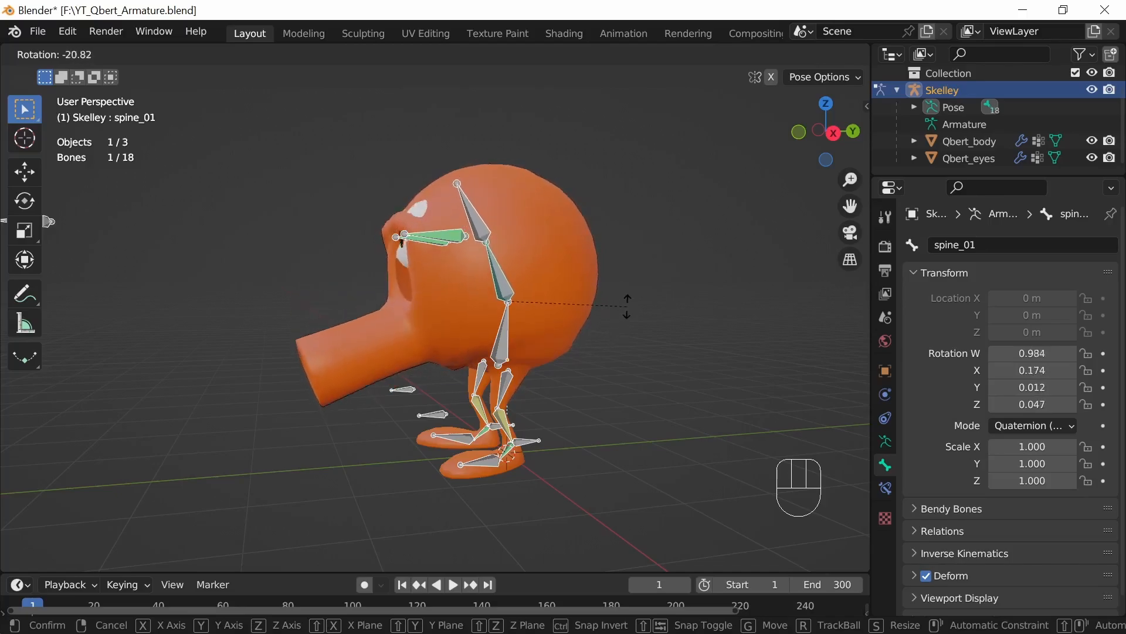
{"action": "left_click", "coordinate": [567, 356]}
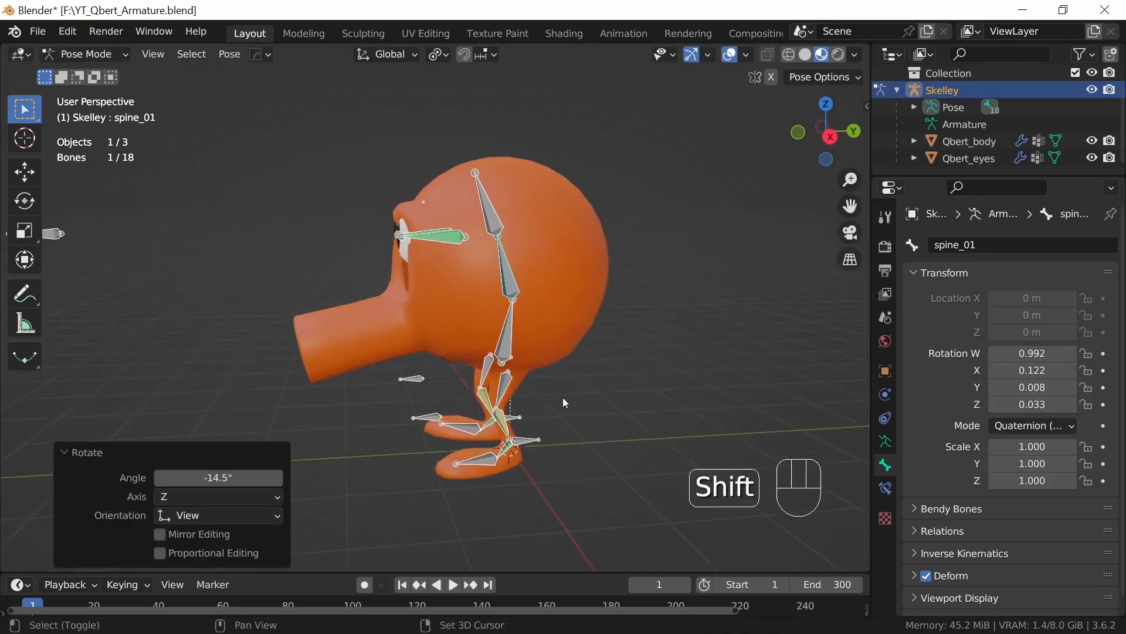
Step: Select the eyes pole bone and lower it about 0.84 m along global Z
{"action": "middle_click_drag", "start_coordinate": [562, 396], "coordinate": [488, 368], "text": "shift"}
{"action": "left_click", "coordinate": [125, 236]}
{"action": "key", "text": "g"}
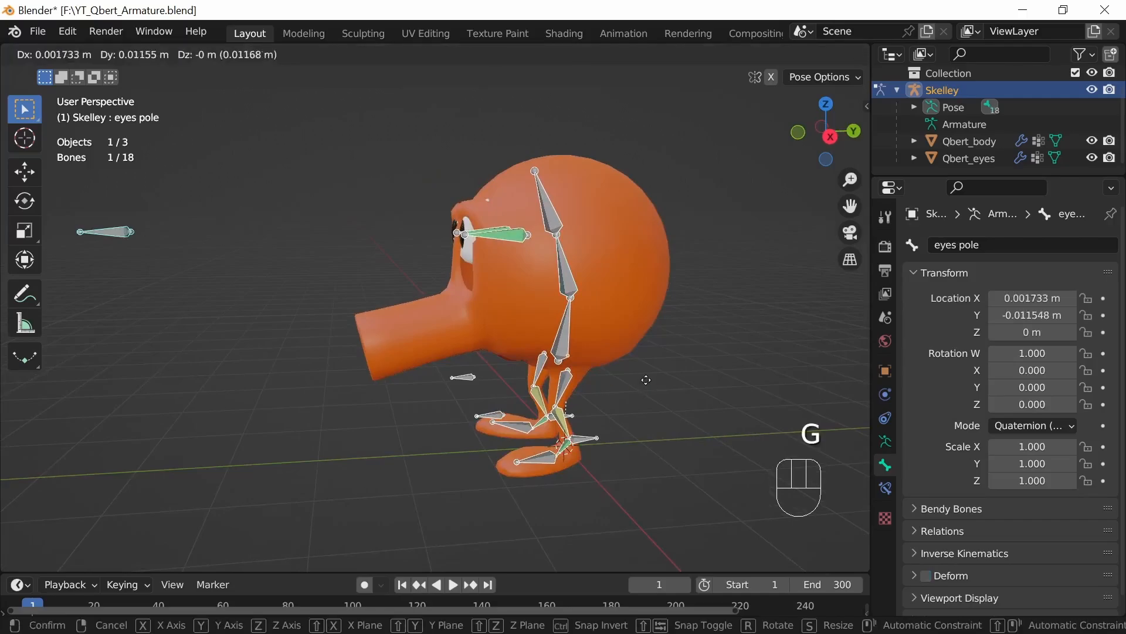
{"action": "key", "text": "z"}
{"action": "left_click", "coordinate": [656, 465]}
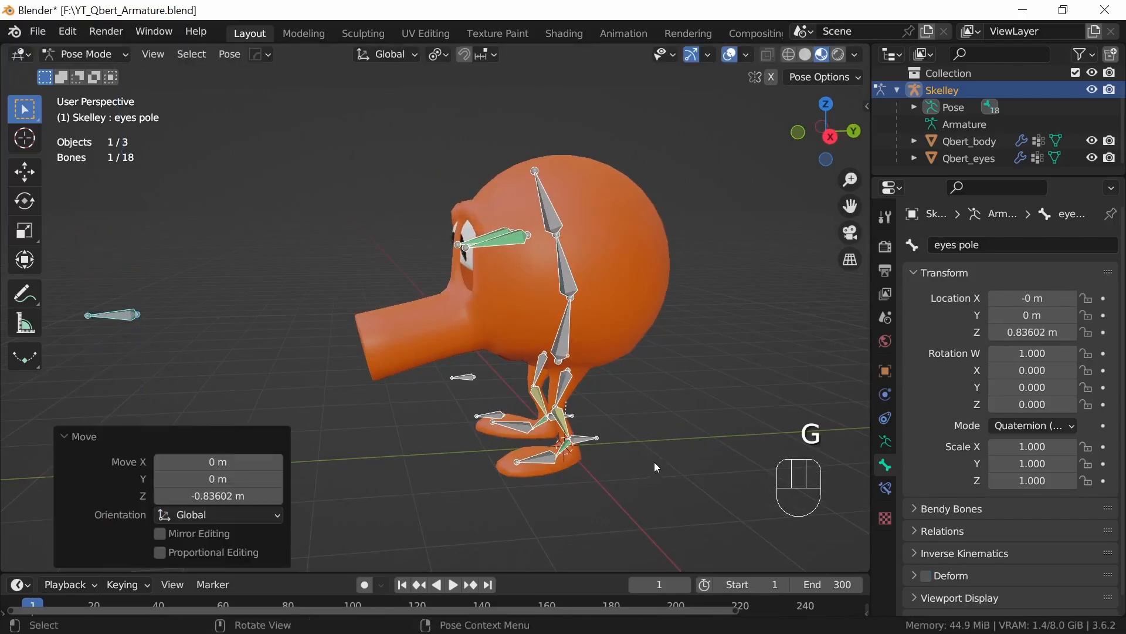
Step: Try rotating the root bone freely, cancel it, and clear the rotation of all bones
{"action": "left_click", "coordinate": [568, 331]}
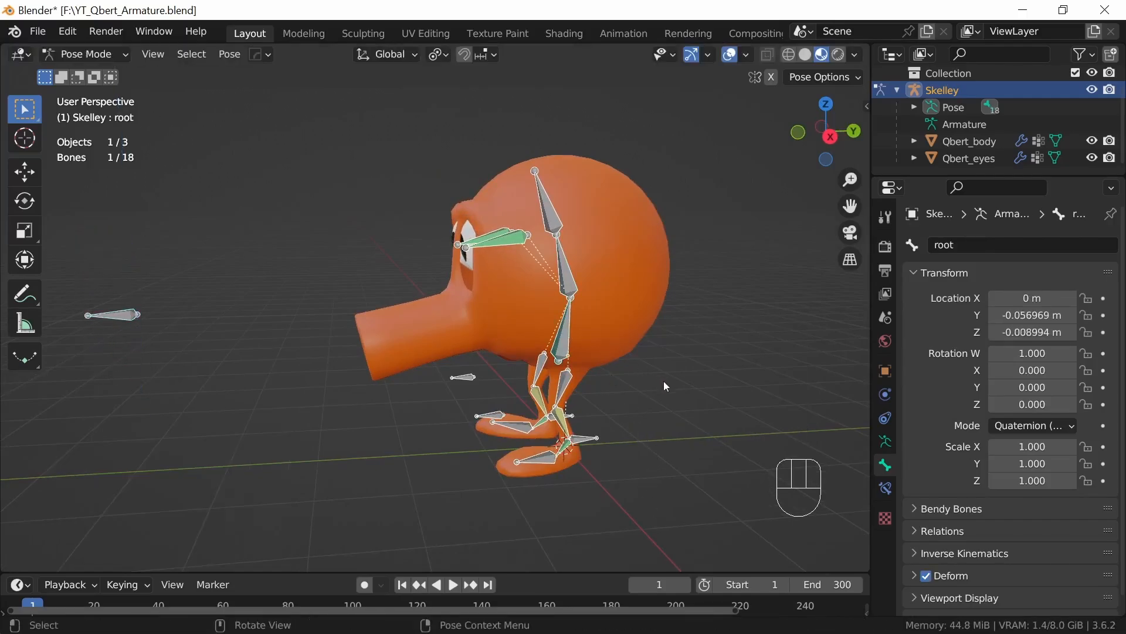
{"action": "key", "text": "g"}
{"action": "key", "text": "r"}
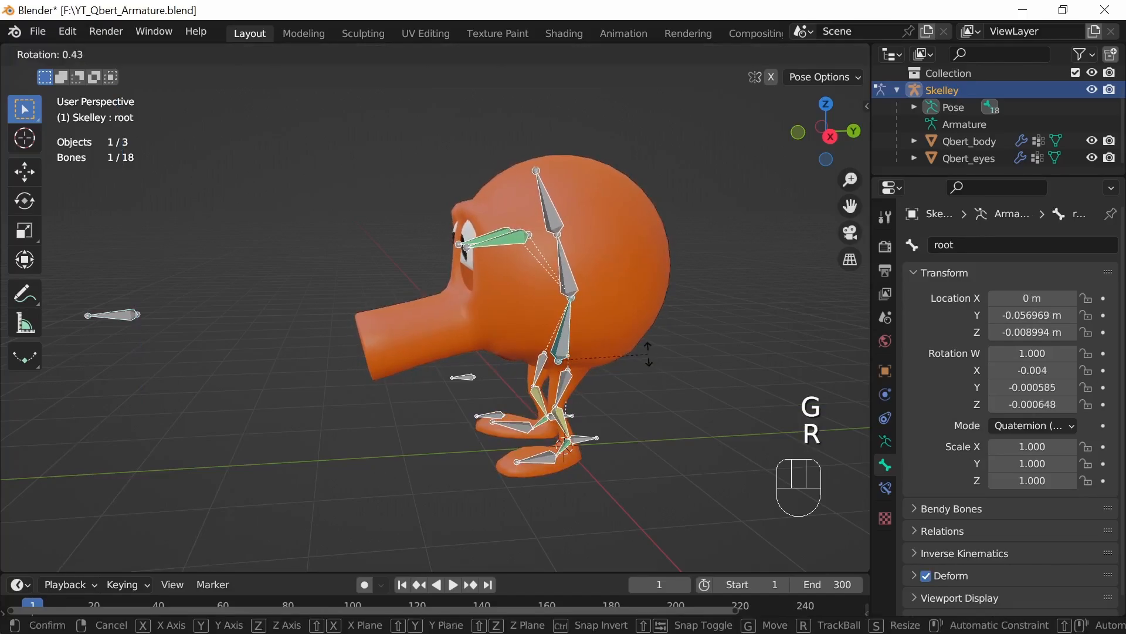
{"action": "right_click", "coordinate": [656, 359]}
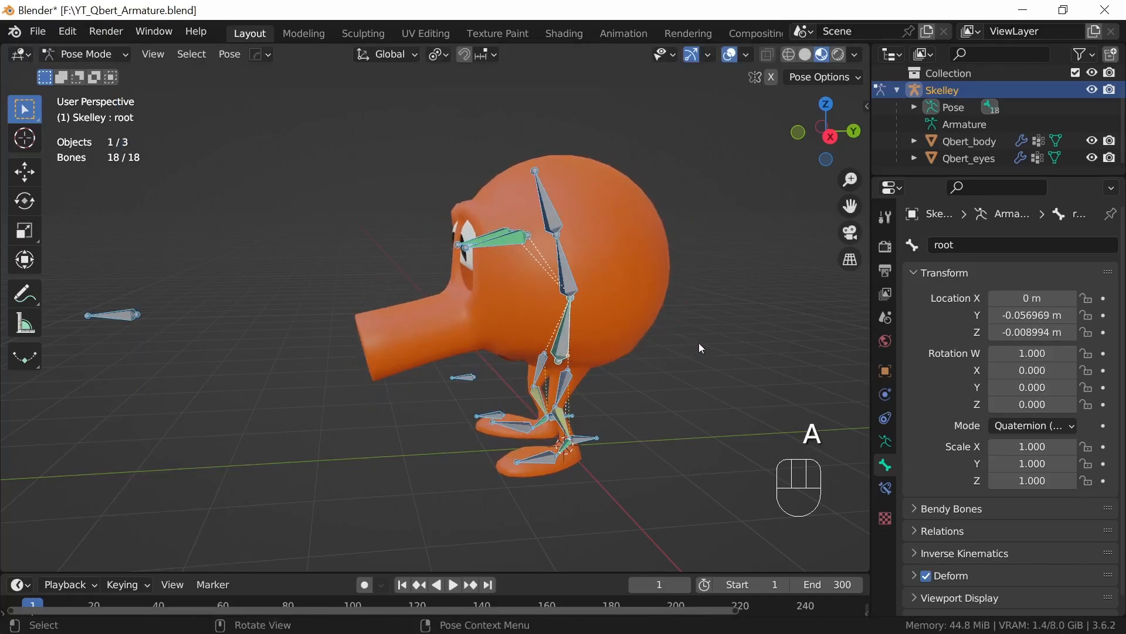
{"action": "key", "text": "alt+r"}
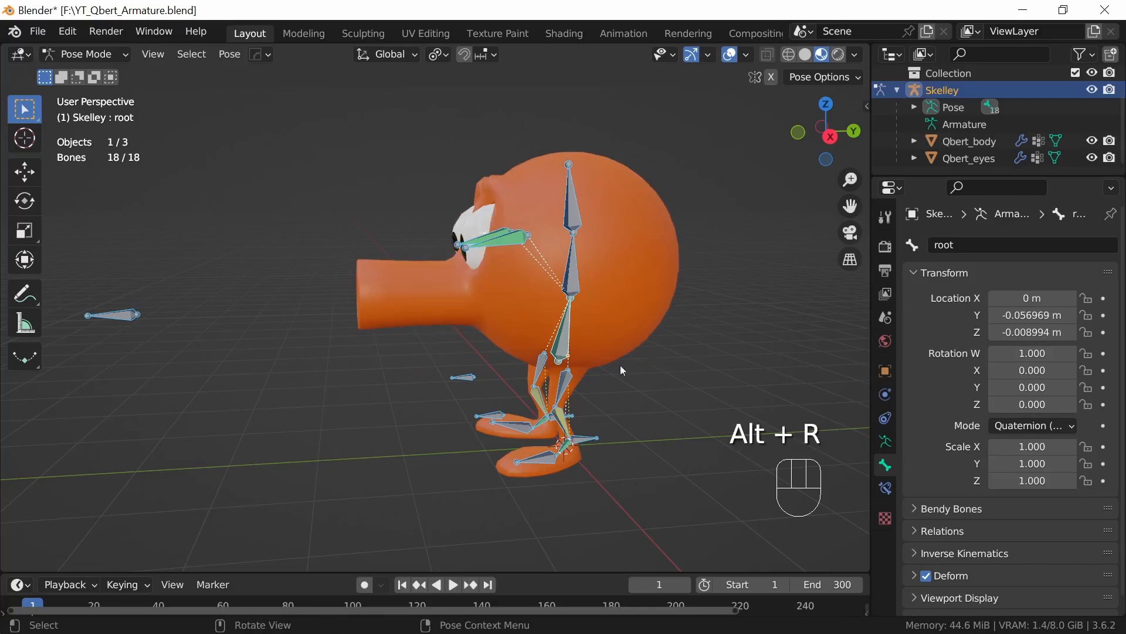
Step: Select the spine_02 bone, try rotating it freely to test its influence on the body, and cancel the rotation
{"action": "left_click", "coordinate": [561, 203]}
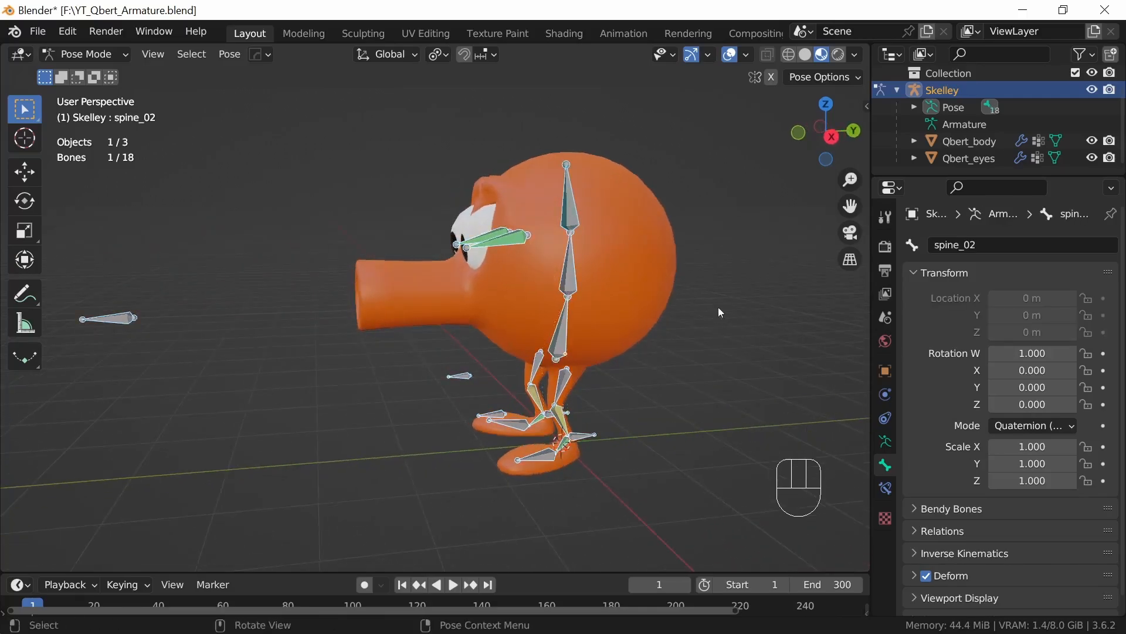
{"action": "key", "text": "r"}
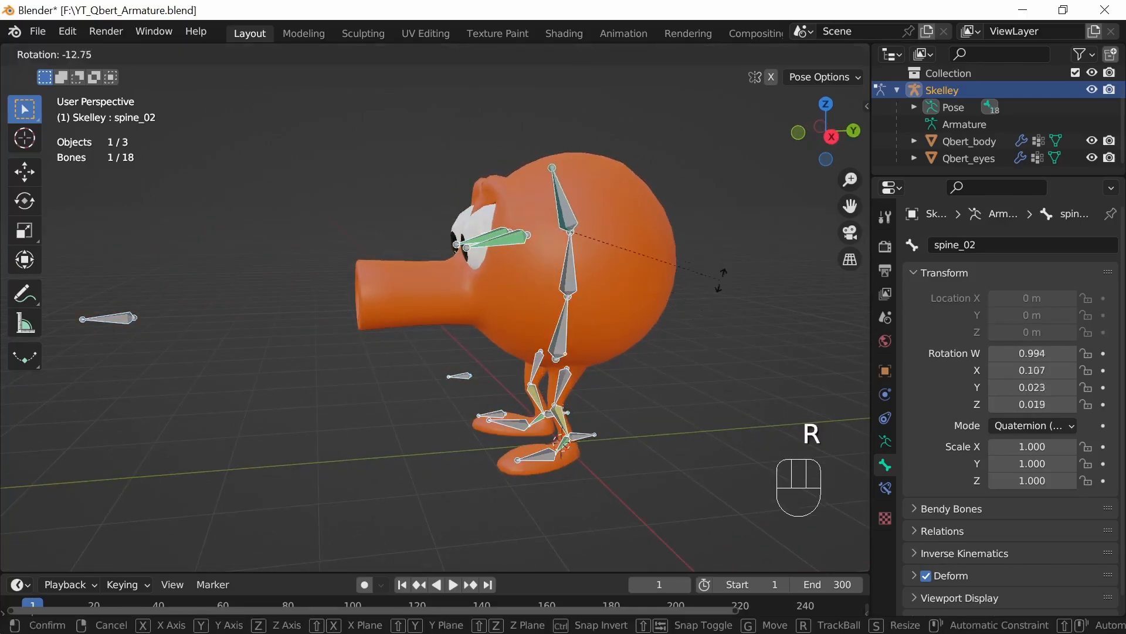
{"action": "right_click", "coordinate": [719, 295]}
Step: Select the root bone, rotate it about -13.6° around the view axis, and inspect the pose from several angles
{"action": "middle_click_drag", "start_coordinate": [720, 294], "coordinate": [586, 336]}
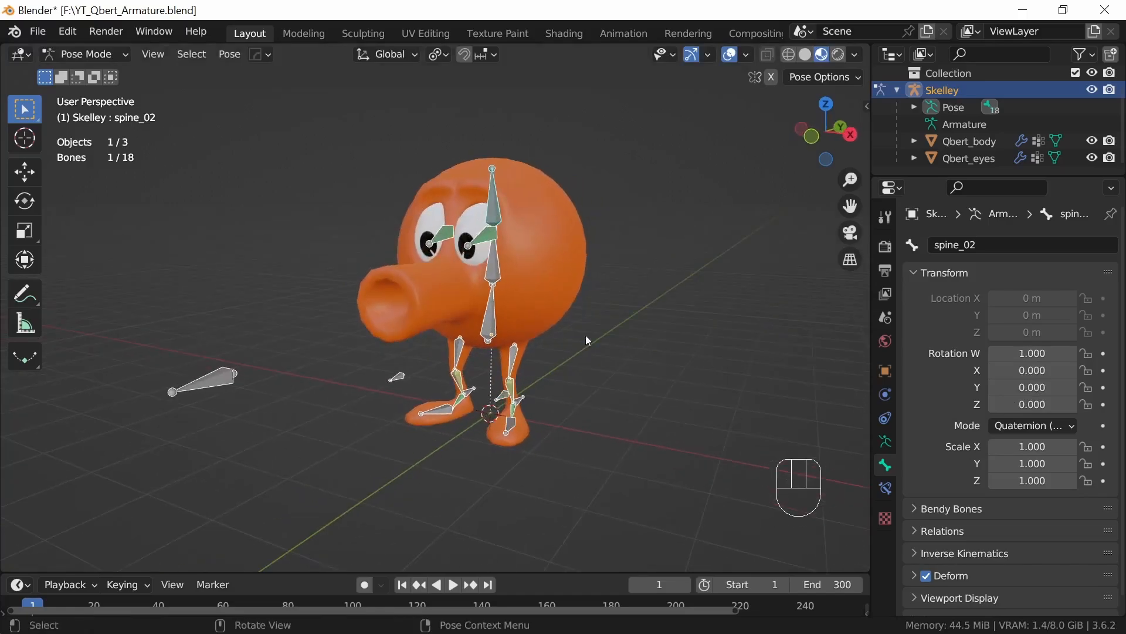
{"action": "left_click", "coordinate": [494, 326]}
{"action": "key", "text": "r"}
{"action": "left_click", "coordinate": [689, 319]}
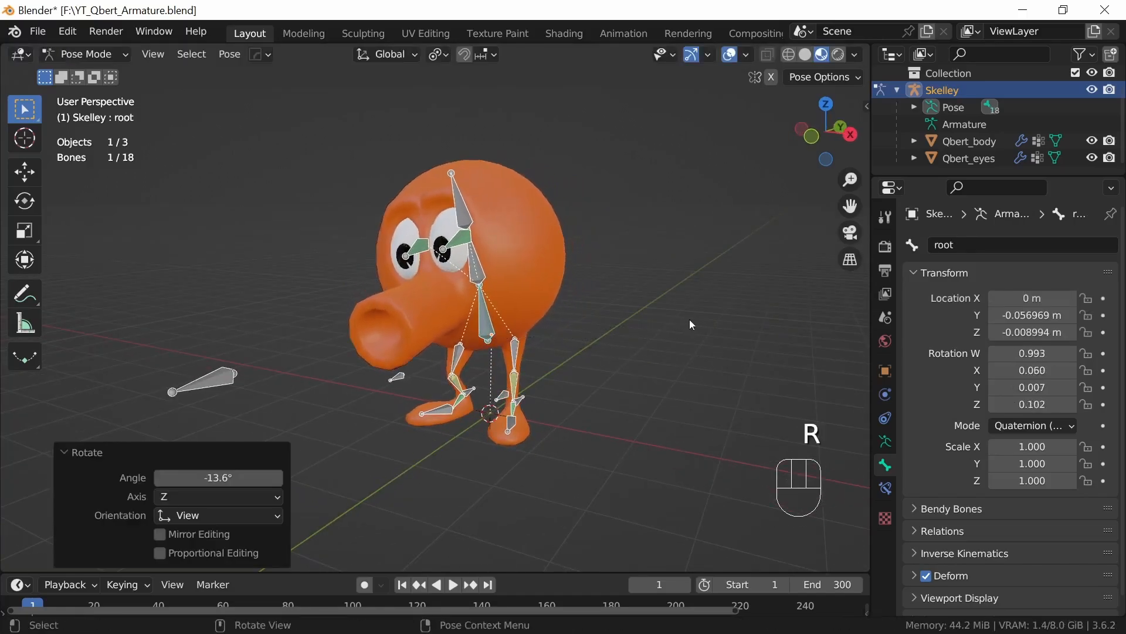
{"action": "middle_click_drag", "start_coordinate": [689, 319], "coordinate": [670, 394]}
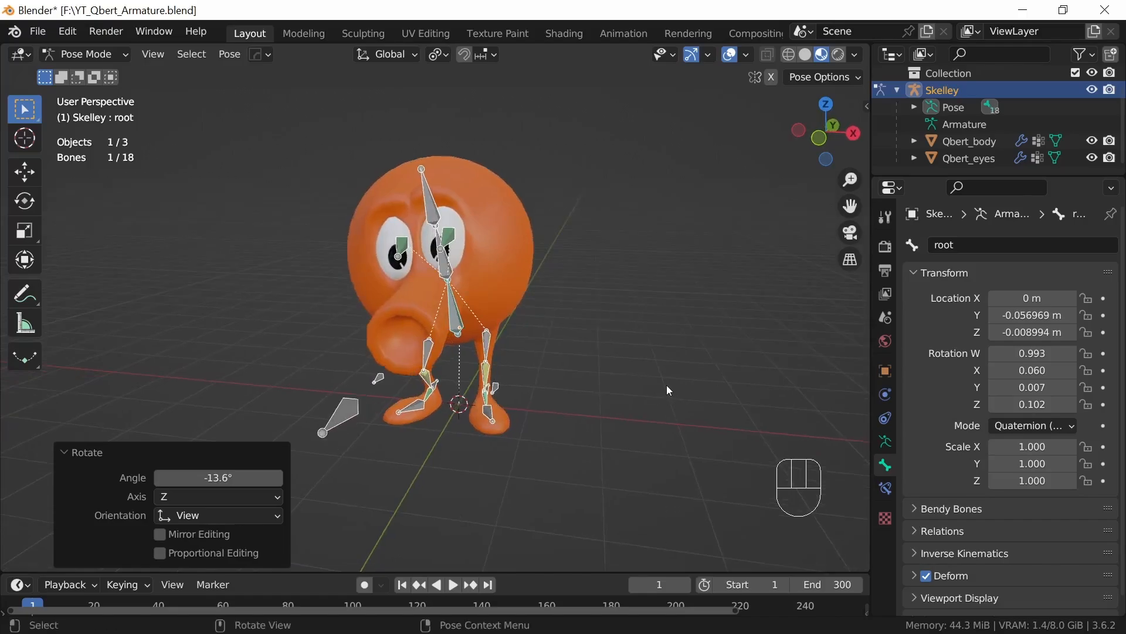
{"action": "middle_click_drag", "start_coordinate": [664, 390], "coordinate": [658, 415]}
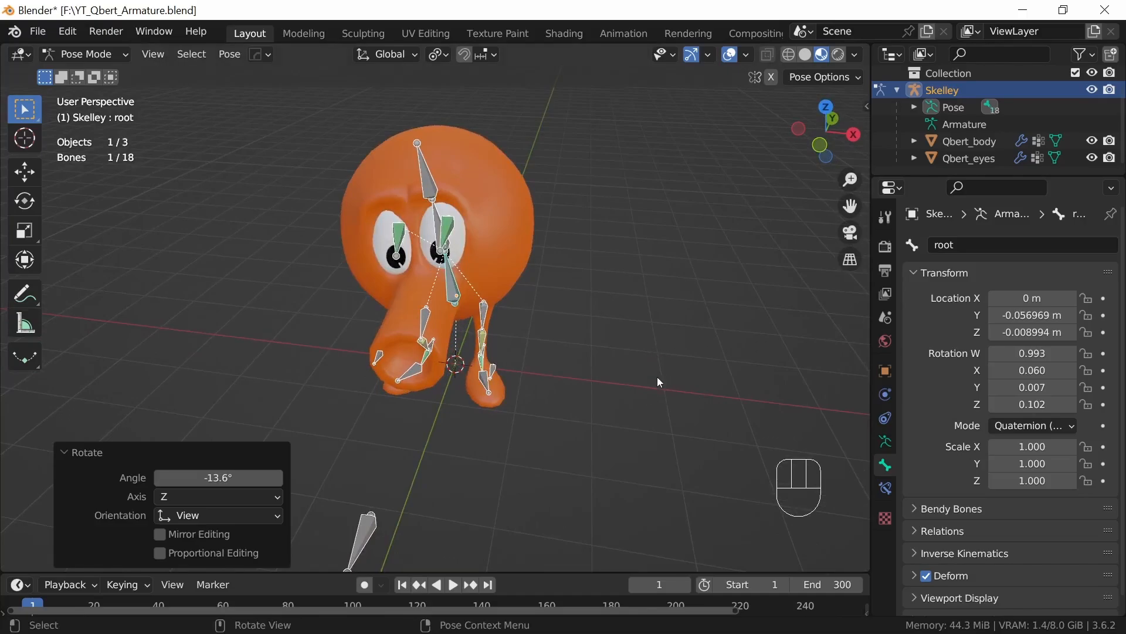
{"action": "middle_click_drag", "start_coordinate": [660, 382], "coordinate": [724, 313]}
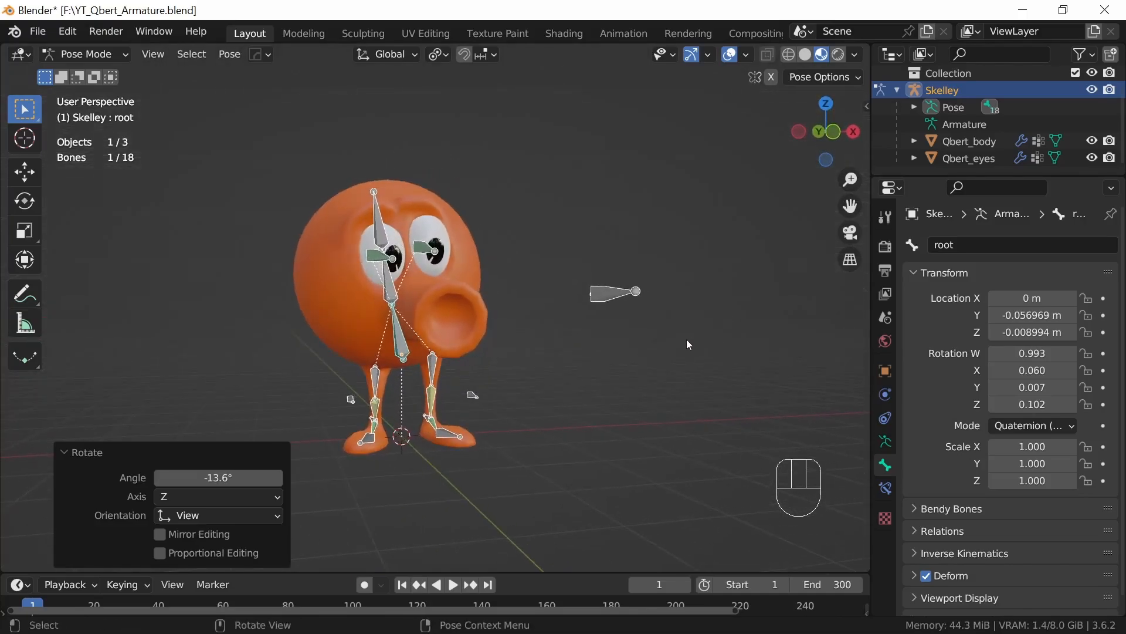